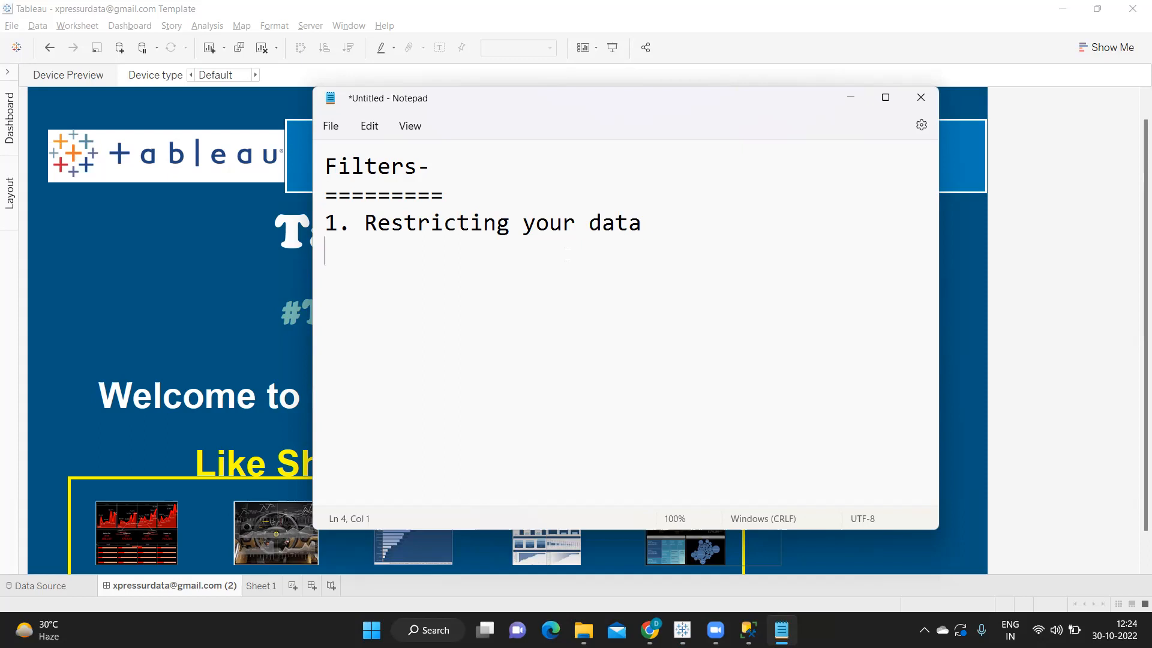
# Add the lines "-Many" and "Behaviour of Filter Shelf" below the first point of the Filters notes
pyautogui.write('-Many')
pyautogui.press('Return')
pyautogui.write('Behavio')
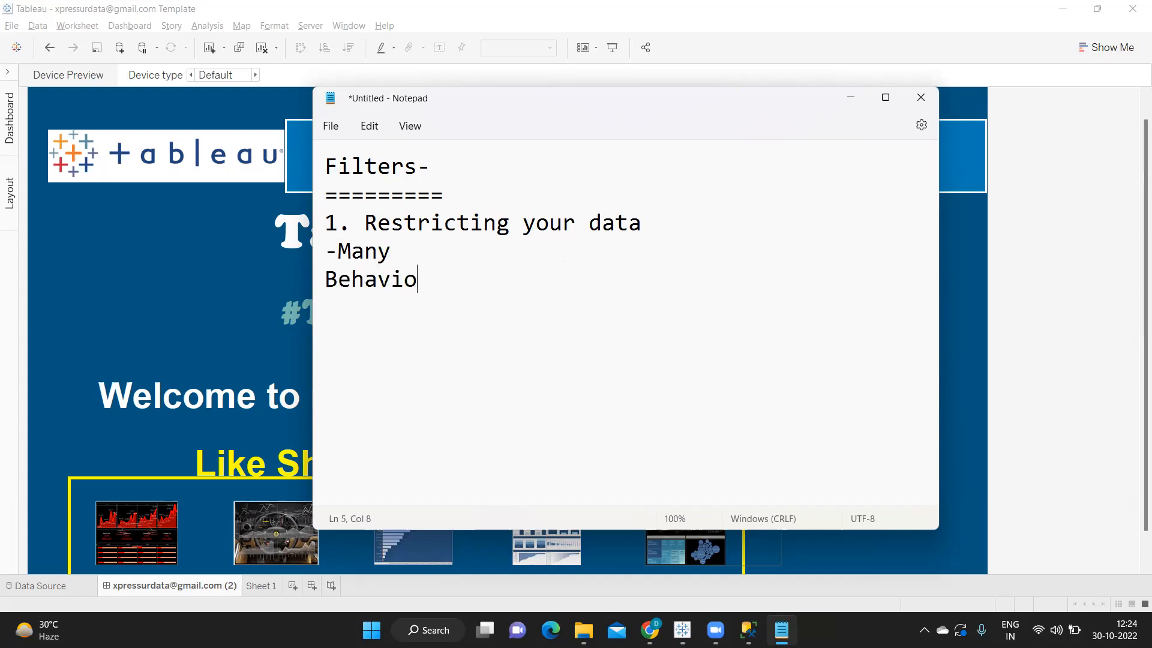
pyautogui.write('ur of Fil')
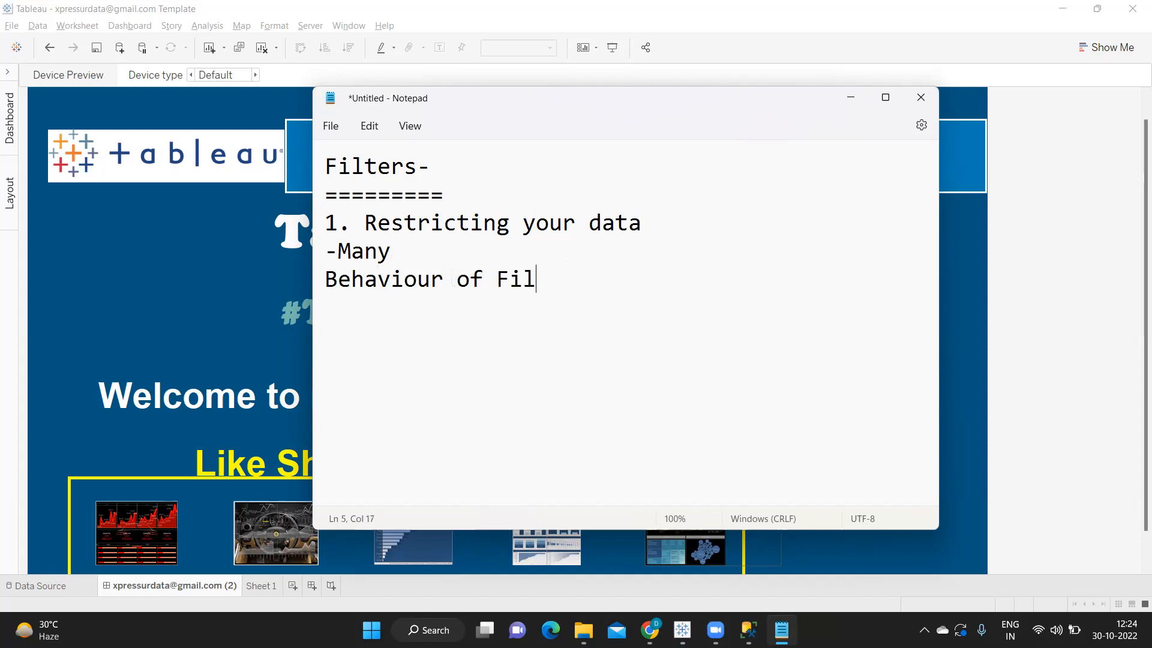
pyautogui.write('ter Shelf')
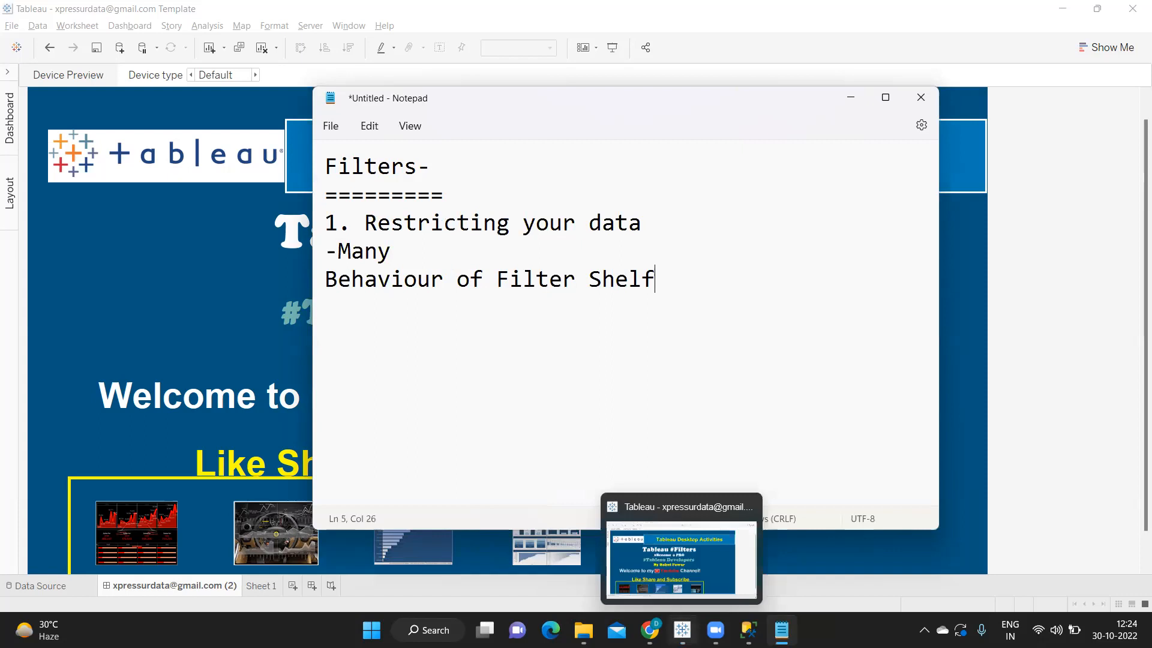
# Switch to Sheet 1 in Tableau, expand the collapsed data pane, and clear both the worksheet and the field search
pyautogui.click(263, 586)
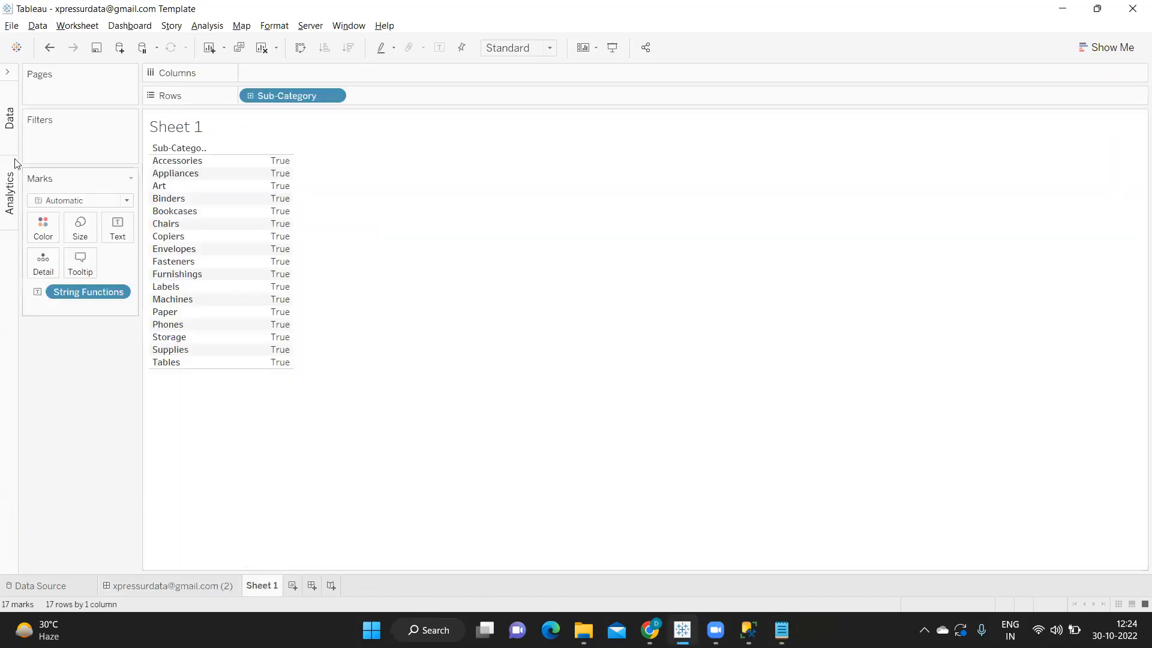
pyautogui.click(7, 74)
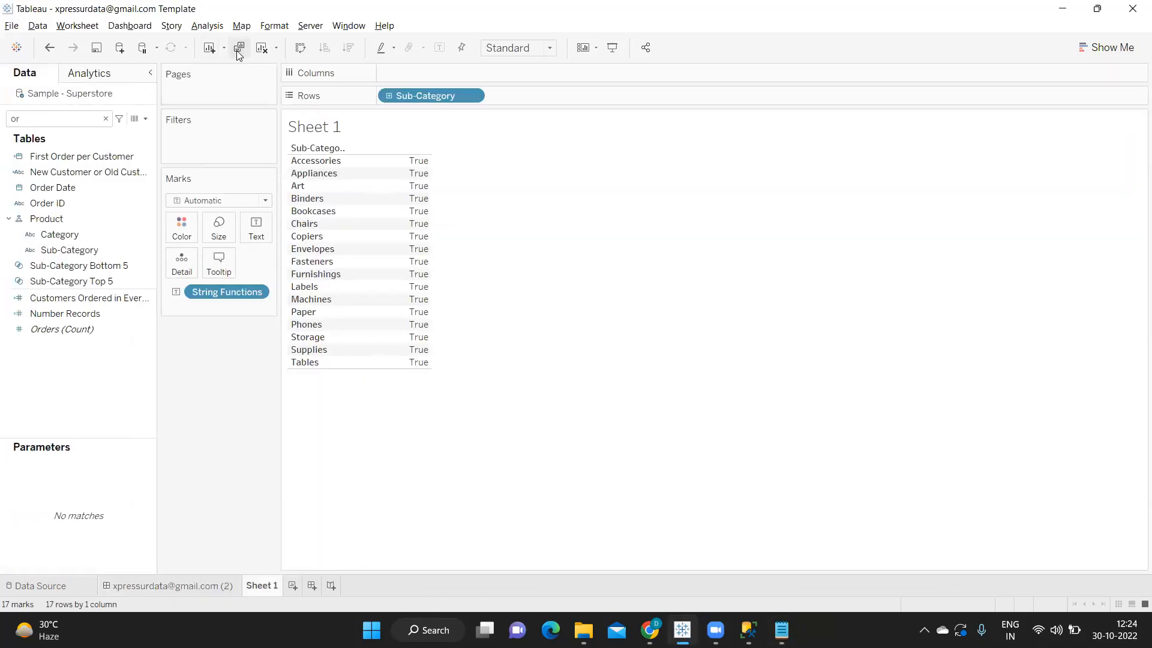
pyautogui.click(262, 47)
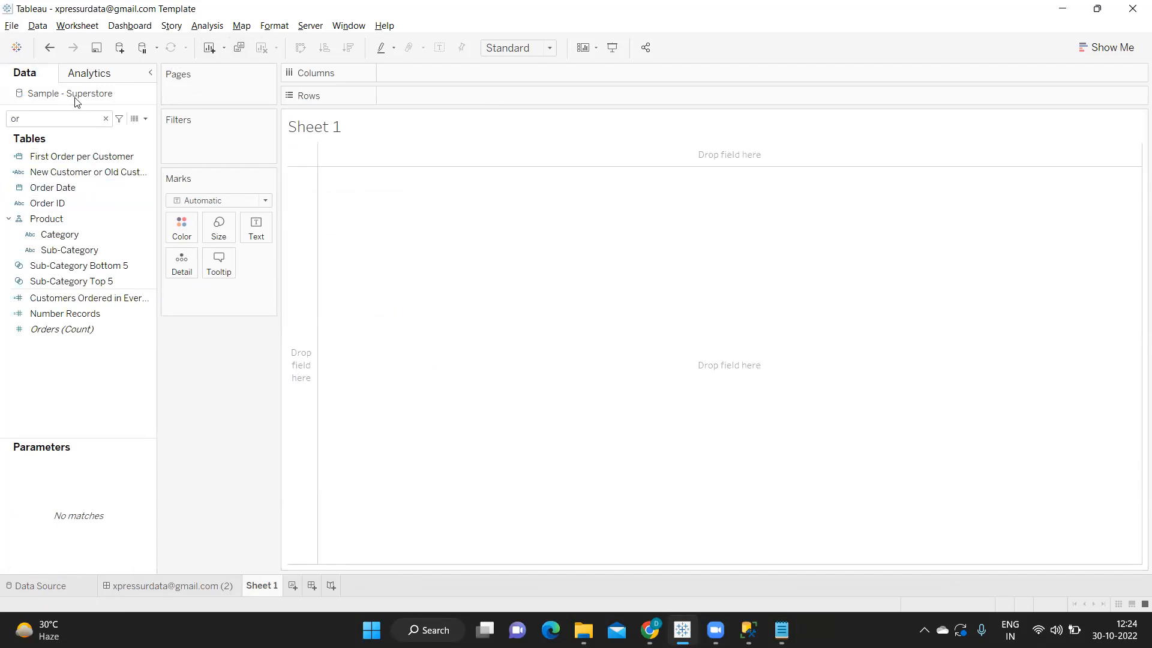
pyautogui.click(105, 118)
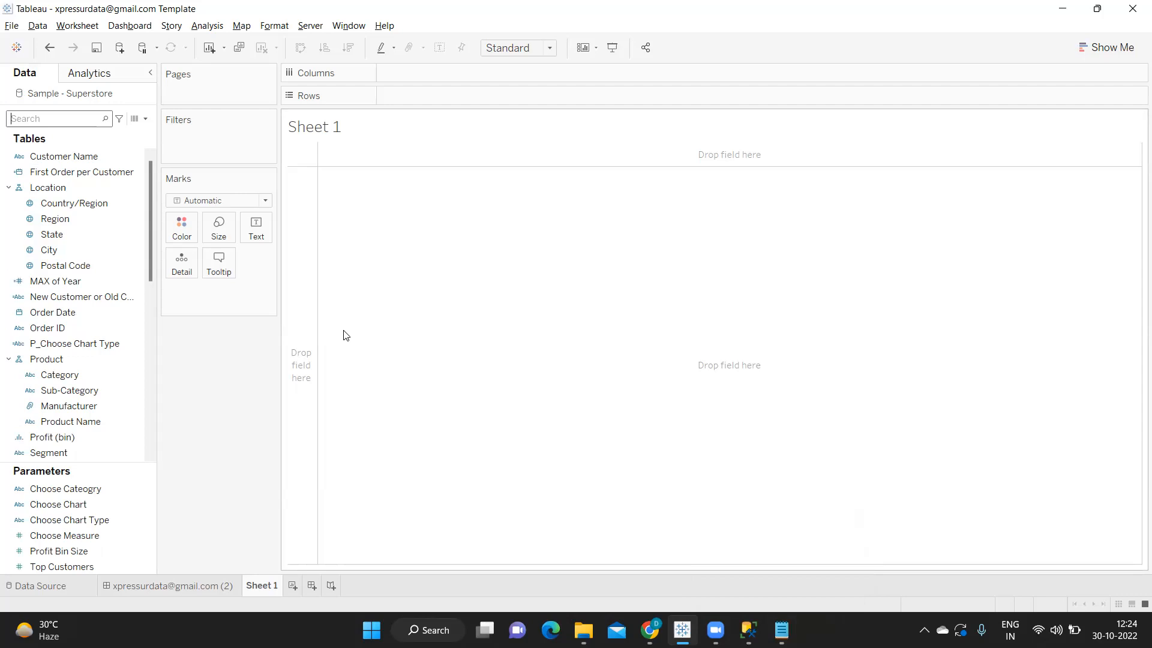
# Switch to Notepad and add the headings "Dimension" and "Measure" after a blank line below the filter shelf note
pyautogui.click(781, 630)
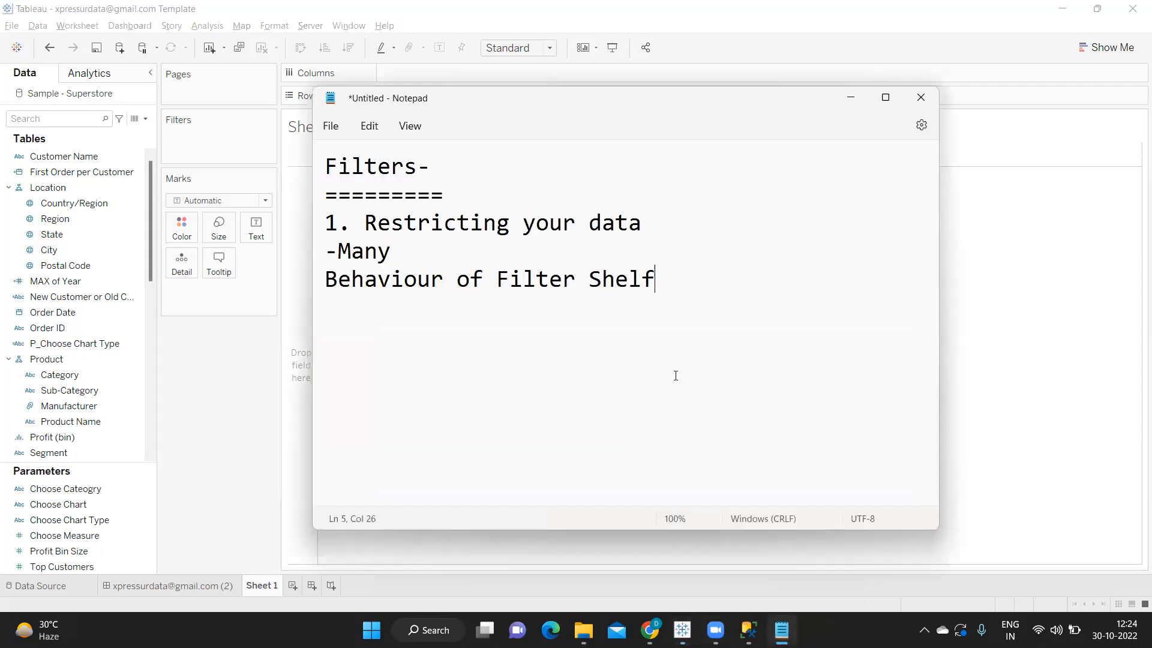
pyautogui.press('Return')
pyautogui.press('Return')
pyautogui.write('Dimension')
pyautogui.press('Return')
pyautogui.write('Measure')
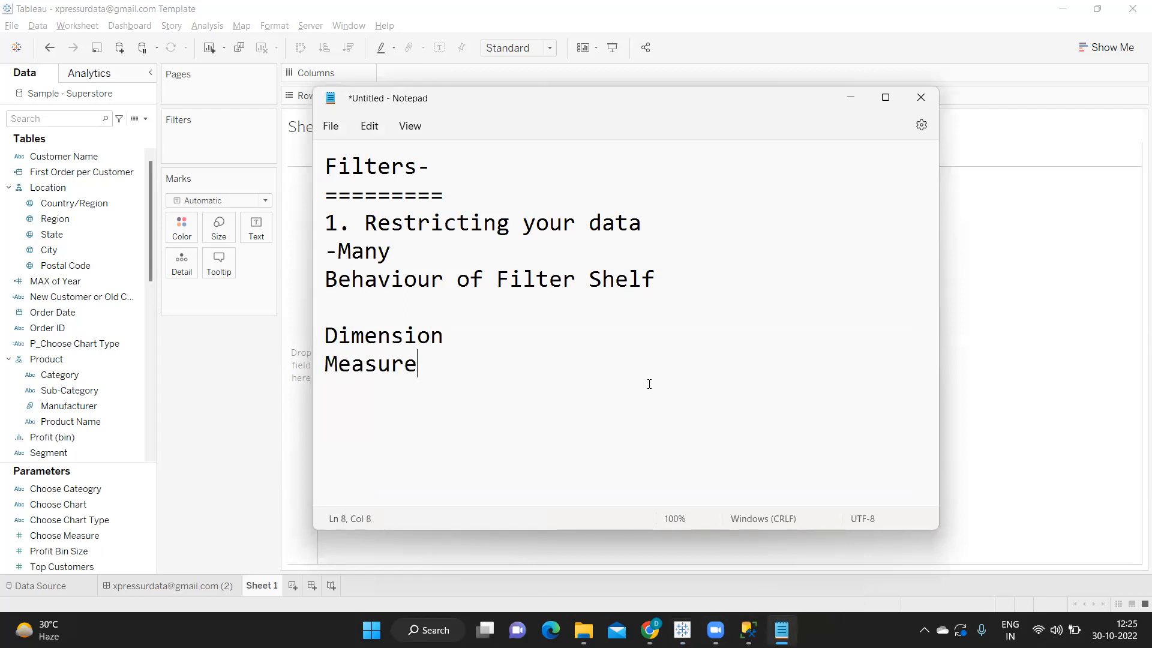
# Switch to Tableau and widen the data pane to fit the full dimension and measure field names
pyautogui.doubleClick(376, 336)
pyautogui.click(378, 364)
pyautogui.scroll(-2, 60, 346)
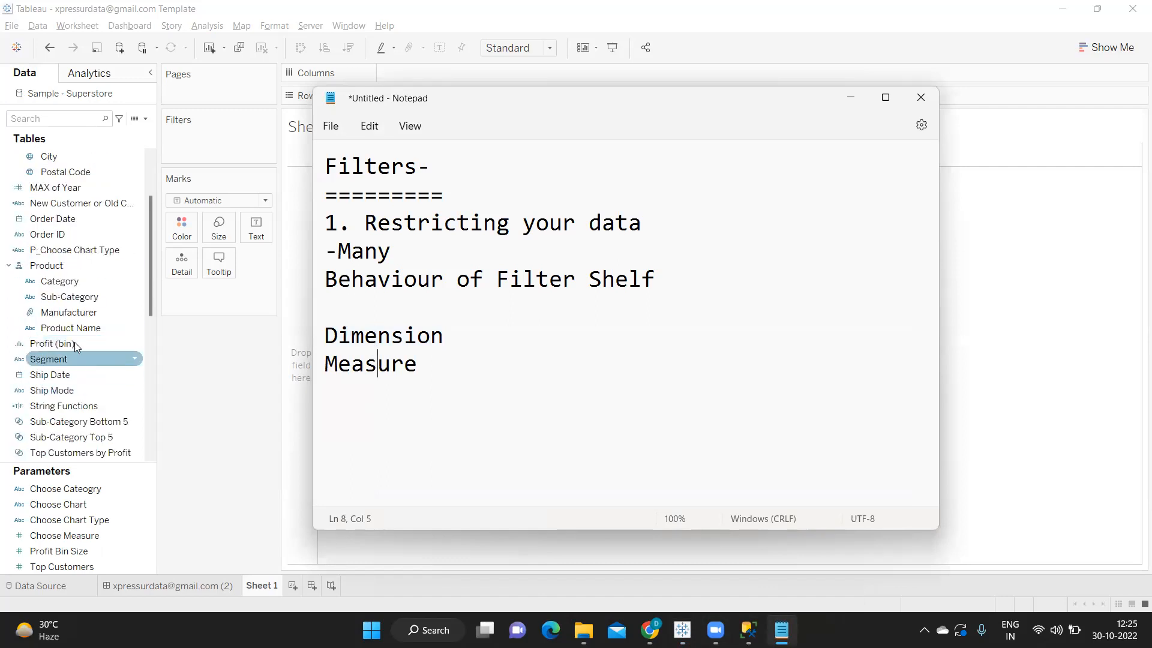
pyautogui.scroll(-3, 74, 342)
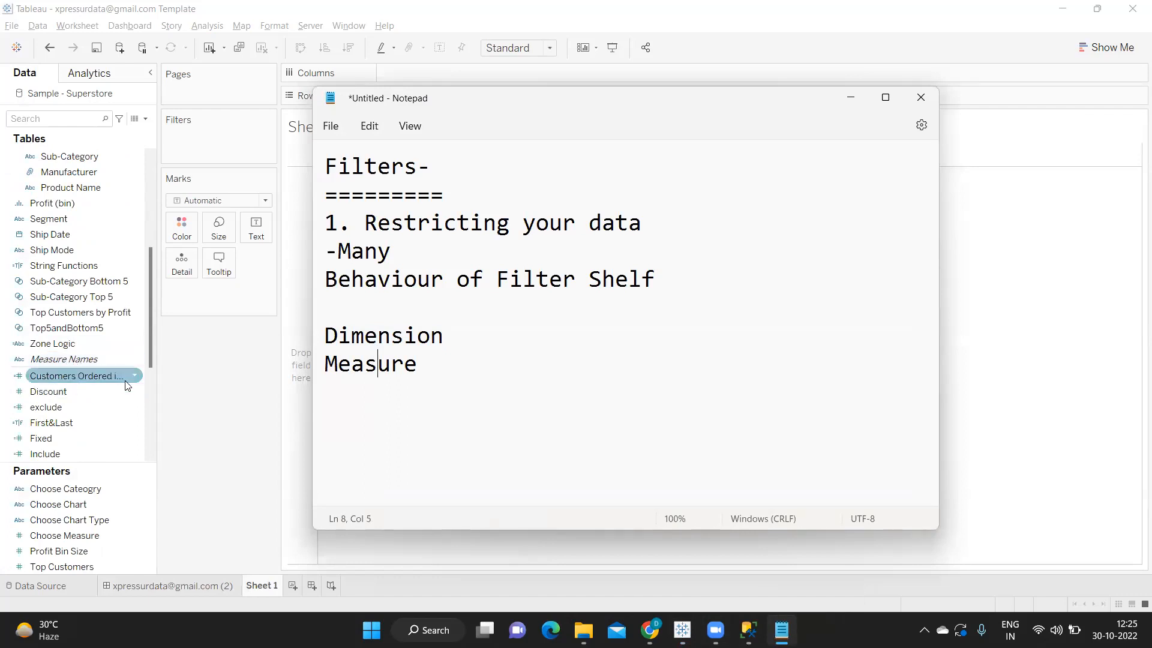
pyautogui.moveTo(154, 410); pyautogui.dragTo(306, 406)
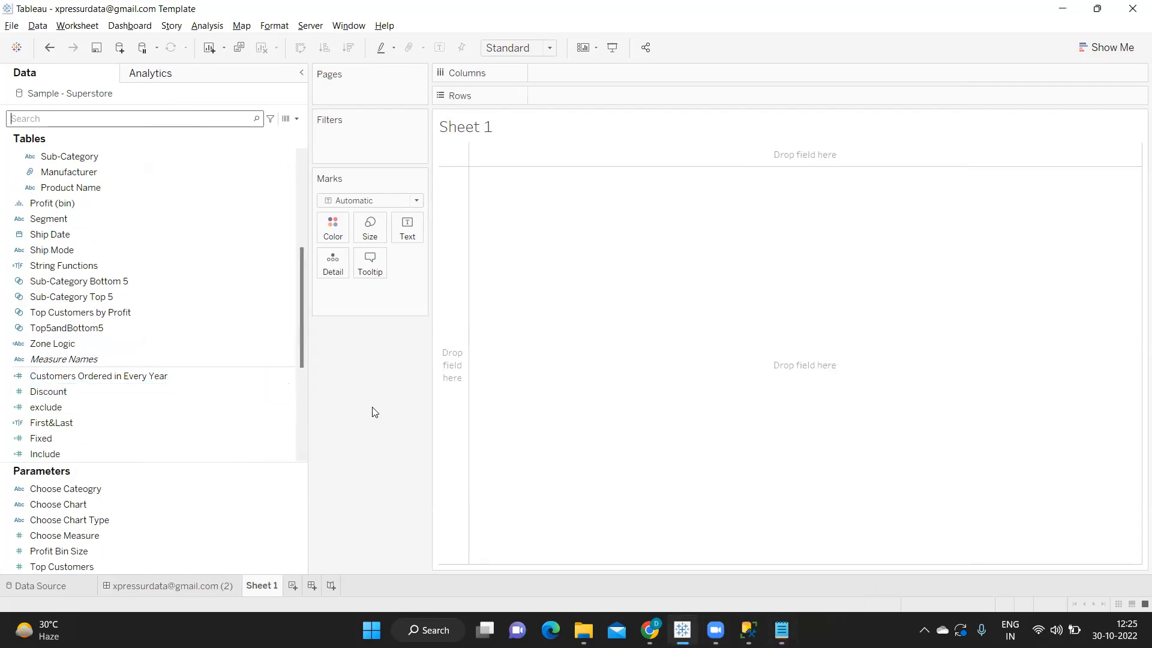
pyautogui.click(9, 155)
pyautogui.click(8, 378)
# Return to Notepad and add the point "->Textual in Nature" under the Dimension heading
pyautogui.click(781, 630)
pyautogui.click(454, 340)
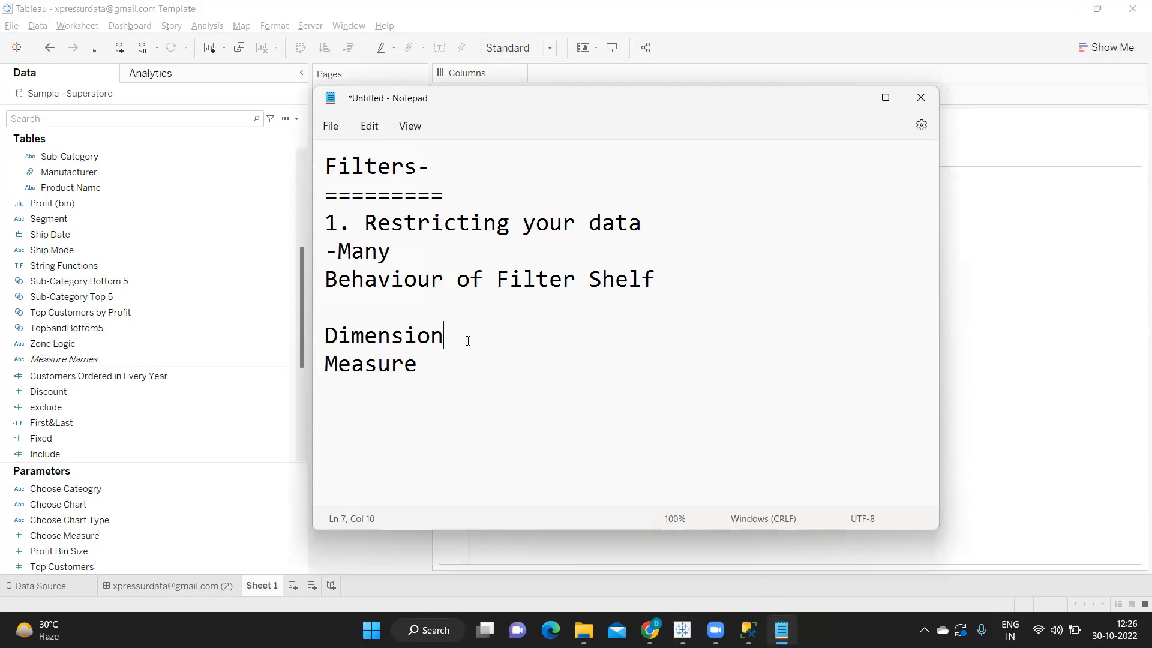
pyautogui.press('Return')
pyautogui.write('->Test')
pyautogui.press('BackSpace')
pyautogui.press('BackSpace')
pyautogui.write('xtura')
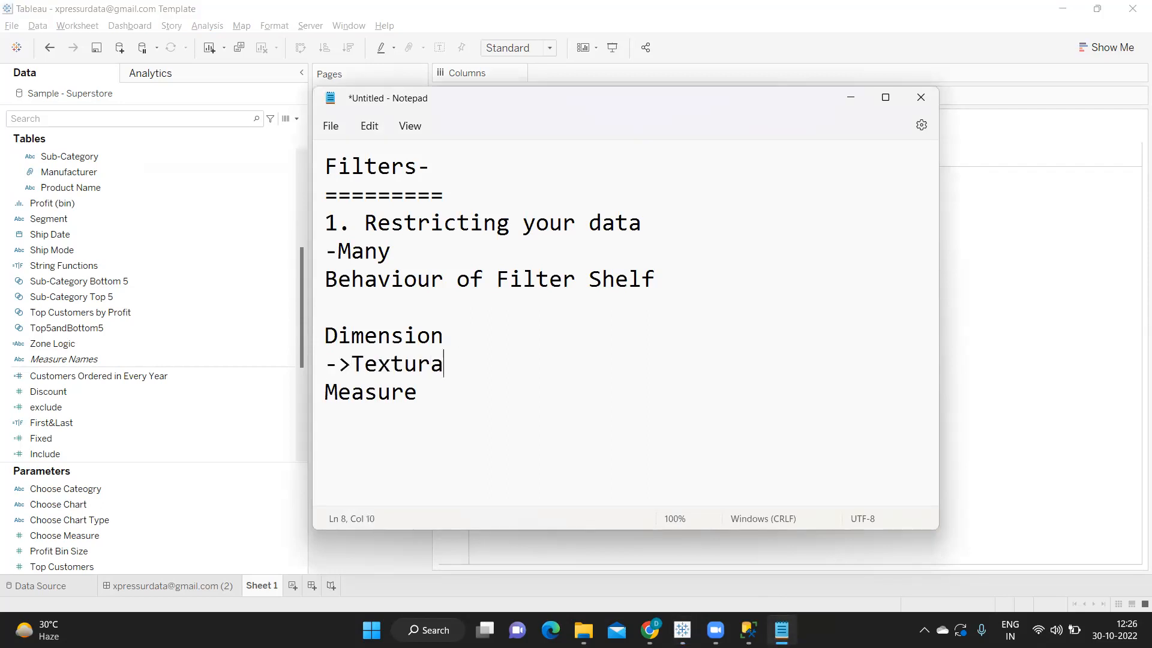
pyautogui.press('BackSpace')
pyautogui.press('BackSpace')
pyautogui.write('al in anture')
pyautogui.press('Return')
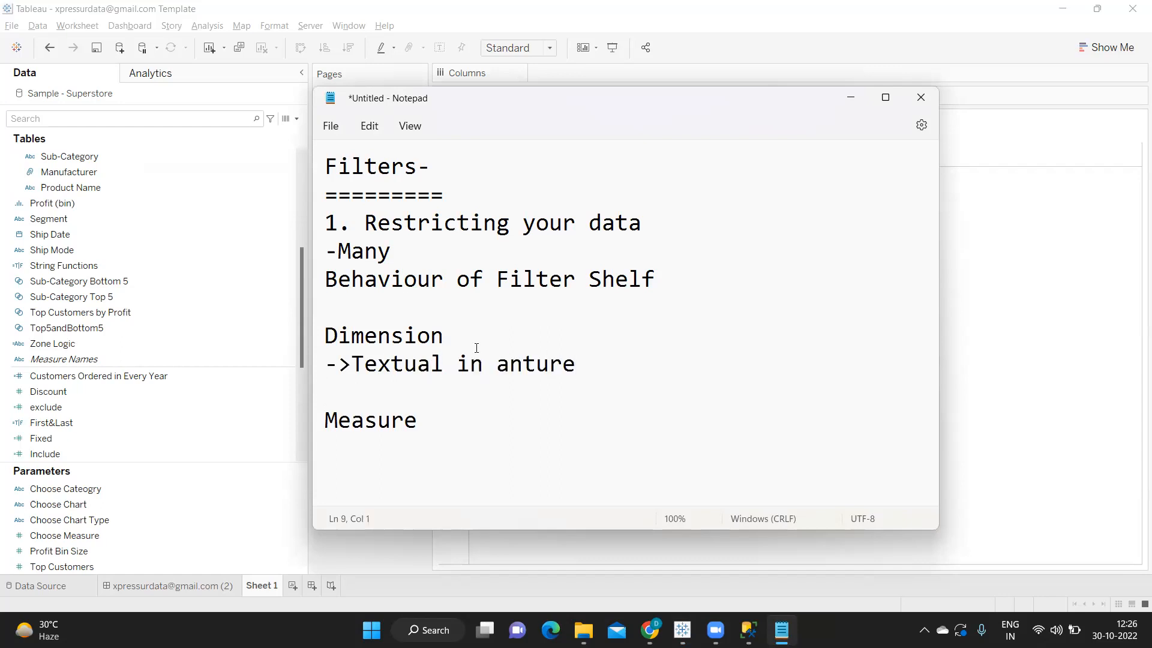
pyautogui.press('BackSpace')
pyautogui.press('BackSpace')
pyautogui.press('BackSpace')
pyautogui.press('BackSpace')
pyautogui.press('BackSpace')
pyautogui.press('BackSpace')
pyautogui.press('BackSpace')
pyautogui.write('Nature')
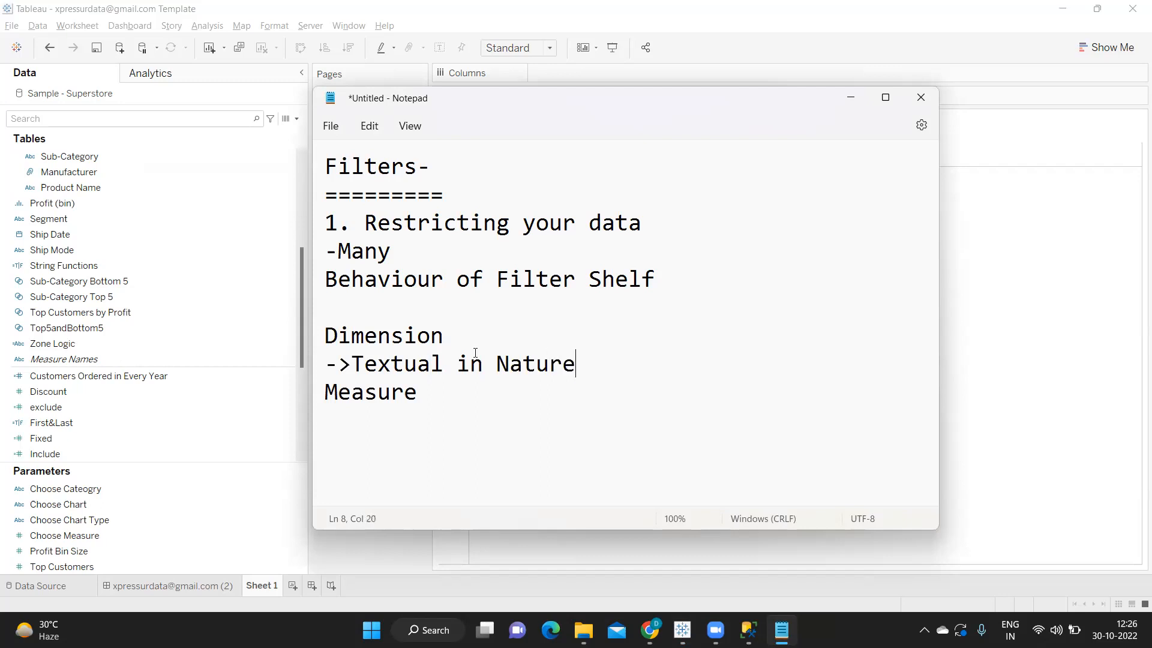
# Add the points "->Cannot be aggregated" and "->Forms Header" to the Dimension notes
pyautogui.press('Return')
pyautogui.write('->')
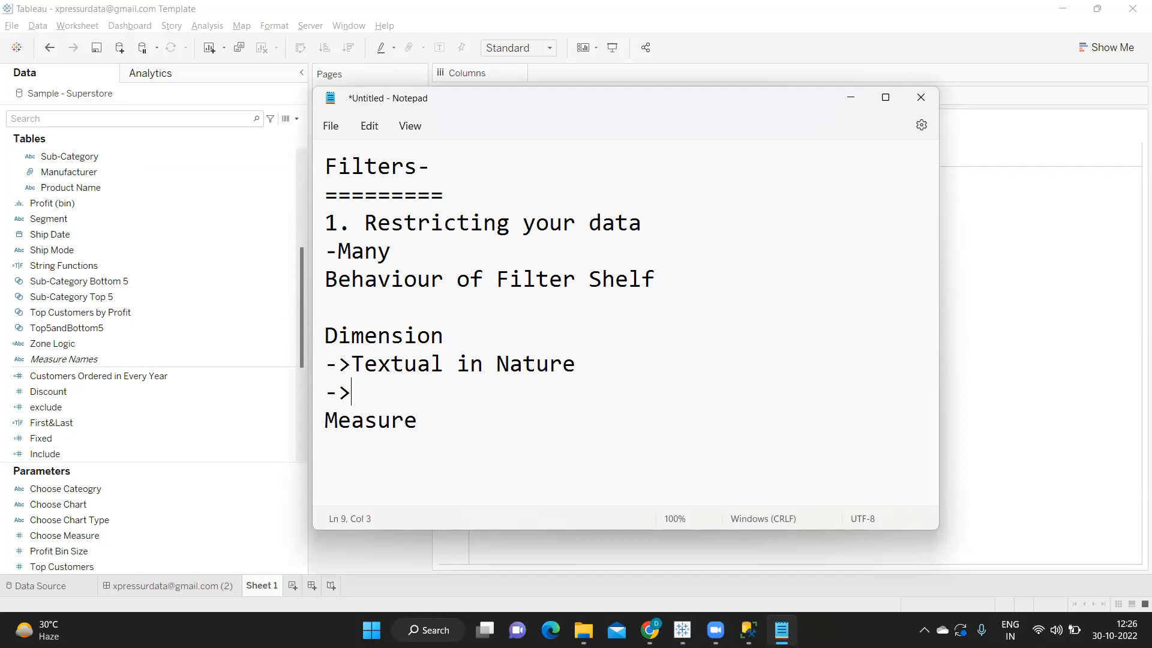
pyautogui.write('Cannot be aggregated')
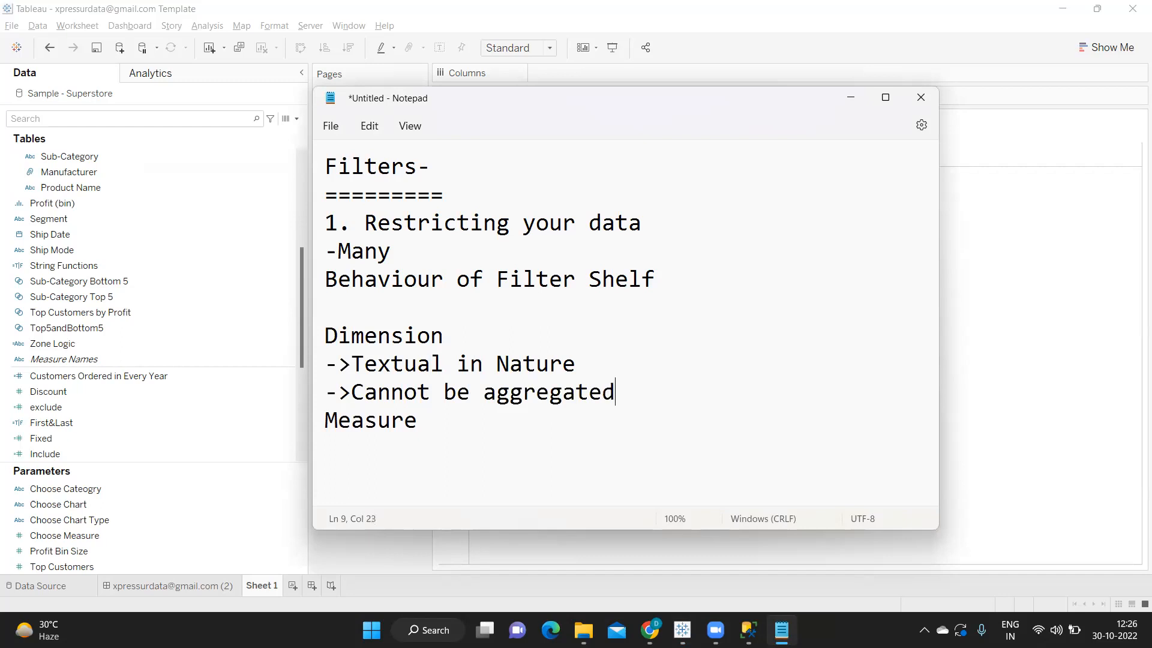
pyautogui.press('Return')
pyautogui.write('->Forms Header')
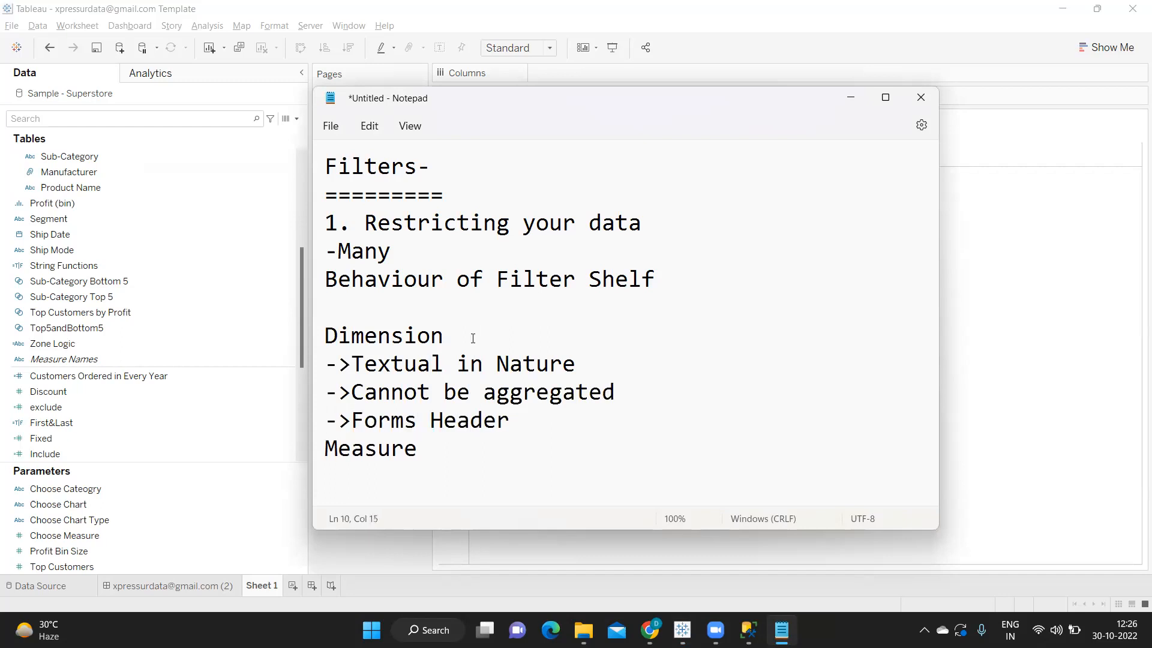
# Add the point "->Numeric in Nature" under the Measure heading
pyautogui.click(429, 450)
pyautogui.press('Return')
pyautogui.write('->')
pyautogui.click(429, 451)
pyautogui.write('Num')
pyautogui.press('BackSpace')
pyautogui.press('BackSpace')
pyautogui.press('BackSpace')
pyautogui.click(418, 479)
pyautogui.write('Numeric in Nature')
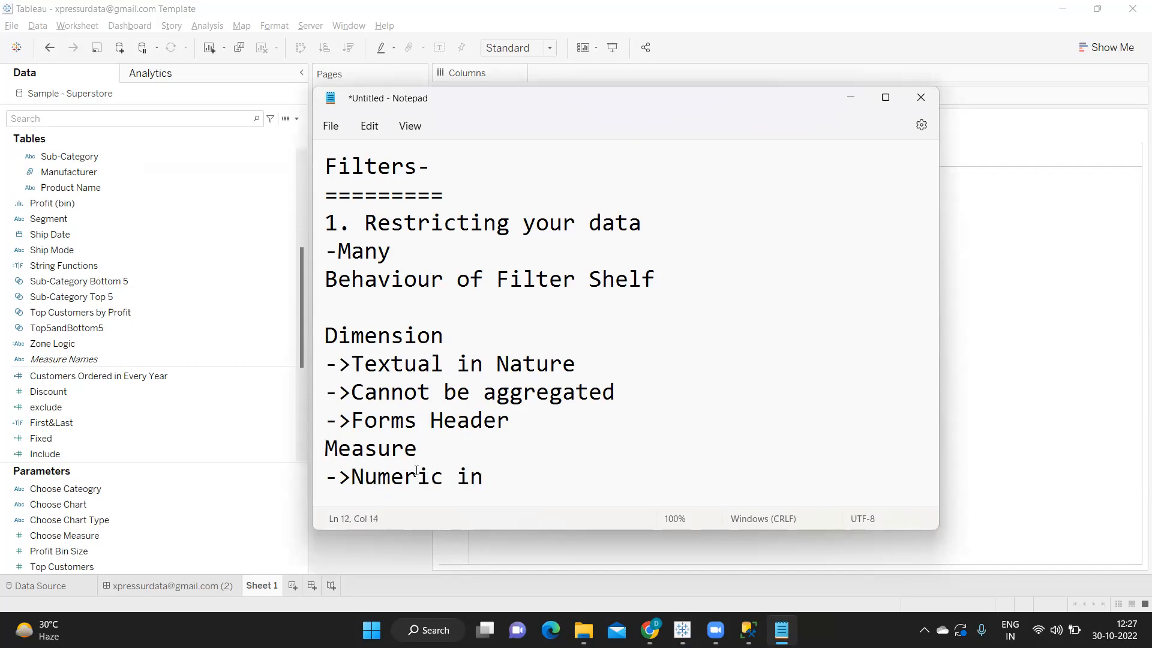
# Add the points "->Can be aggregated" and "->Forms Axis" to the Measure notes
pyautogui.press('Return')
pyautogui.write('-')
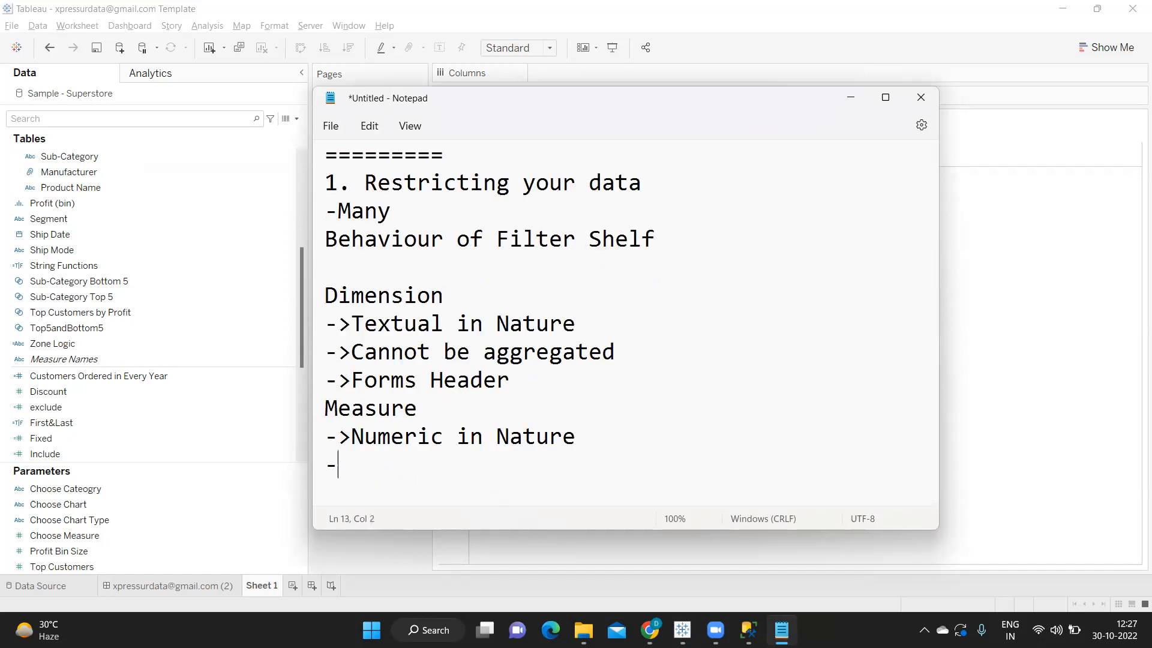
pyautogui.write('>Can be aff')
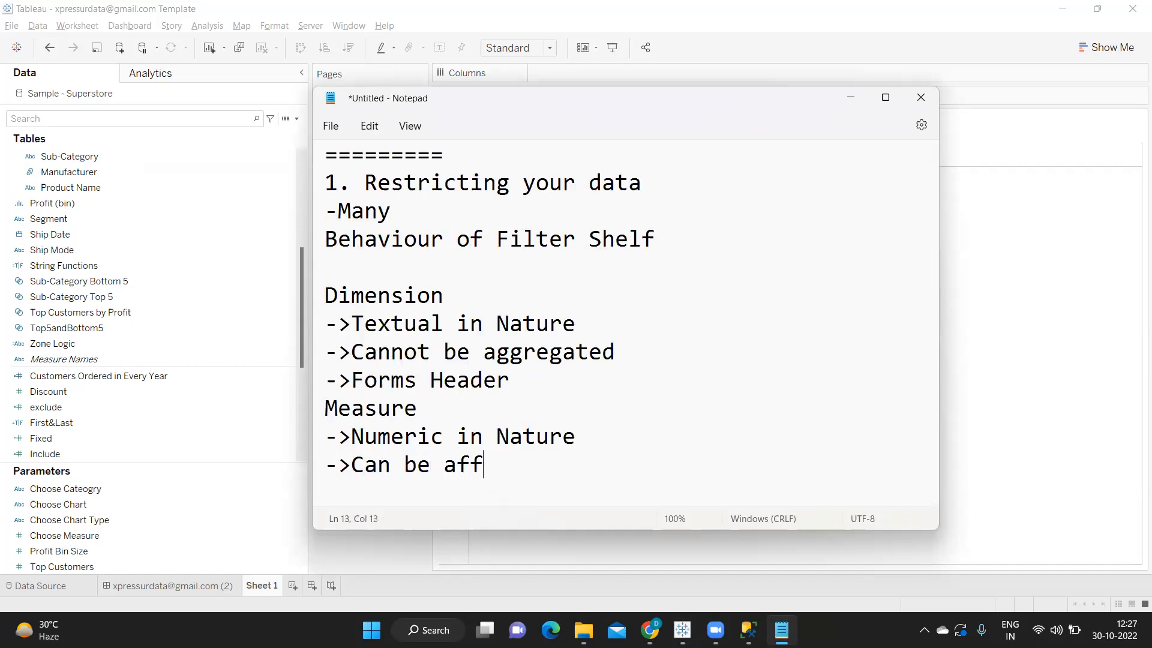
pyautogui.press('BackSpace')
pyautogui.press('BackSpace')
pyautogui.write('ggregated')
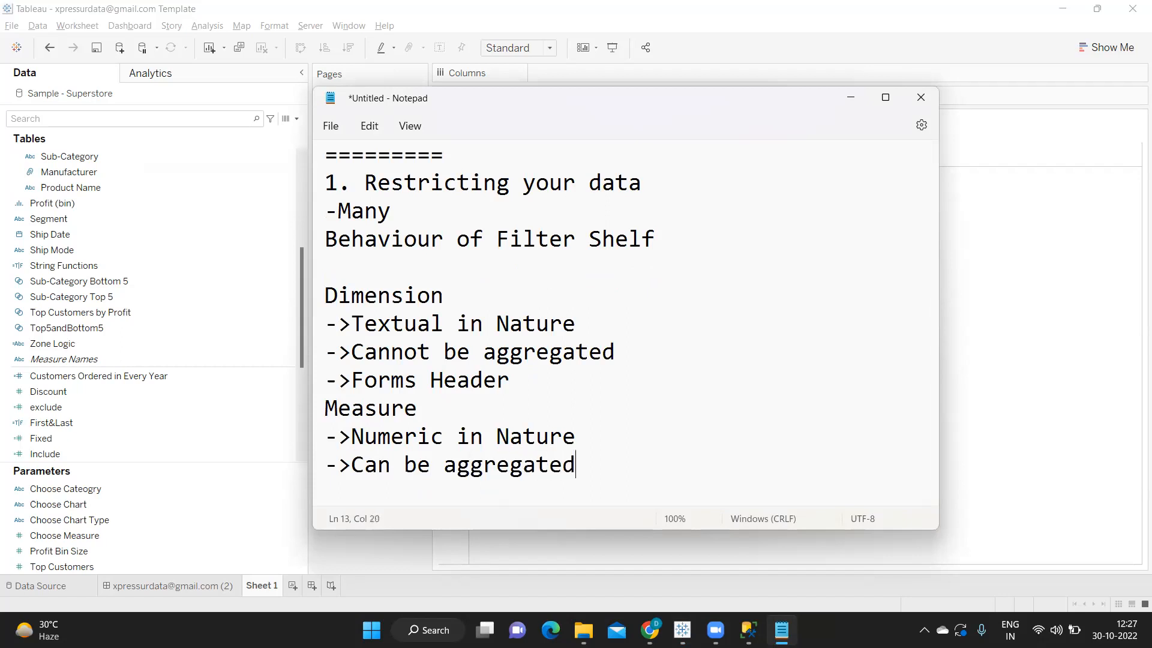
pyautogui.press('Return')
pyautogui.write('->')
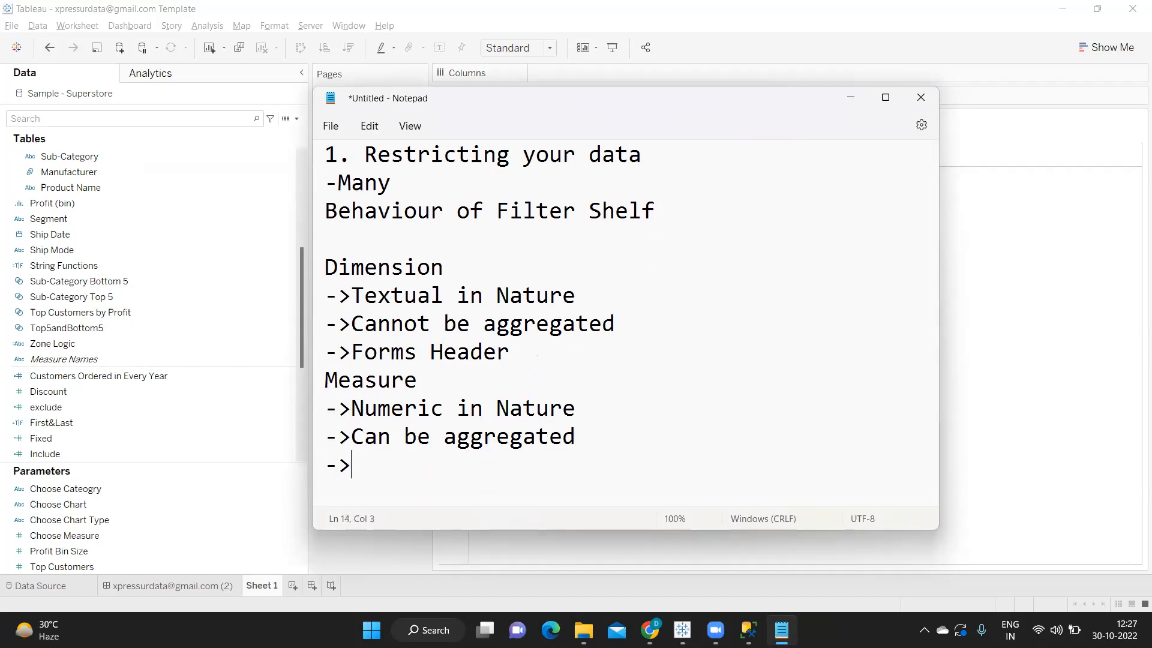
pyautogui.write('Forms Axis')
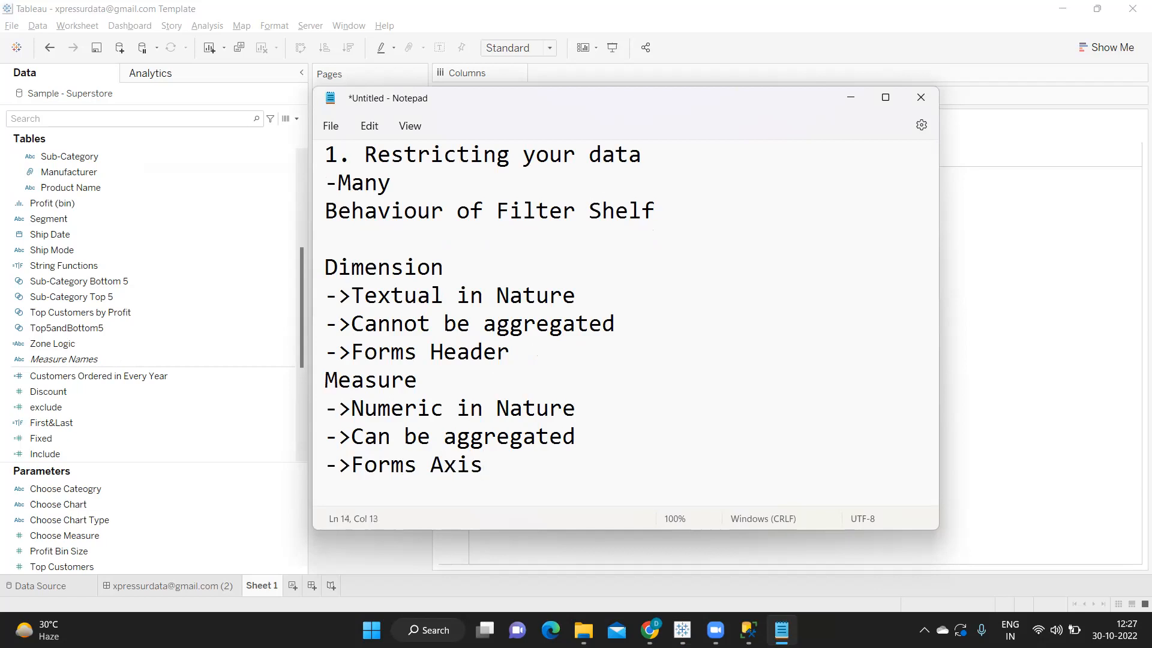
# Switch to Tableau, find the Category field by searching "ca", and place it on Columns before removing it again
pyautogui.hotkey('alt', 'Tab')
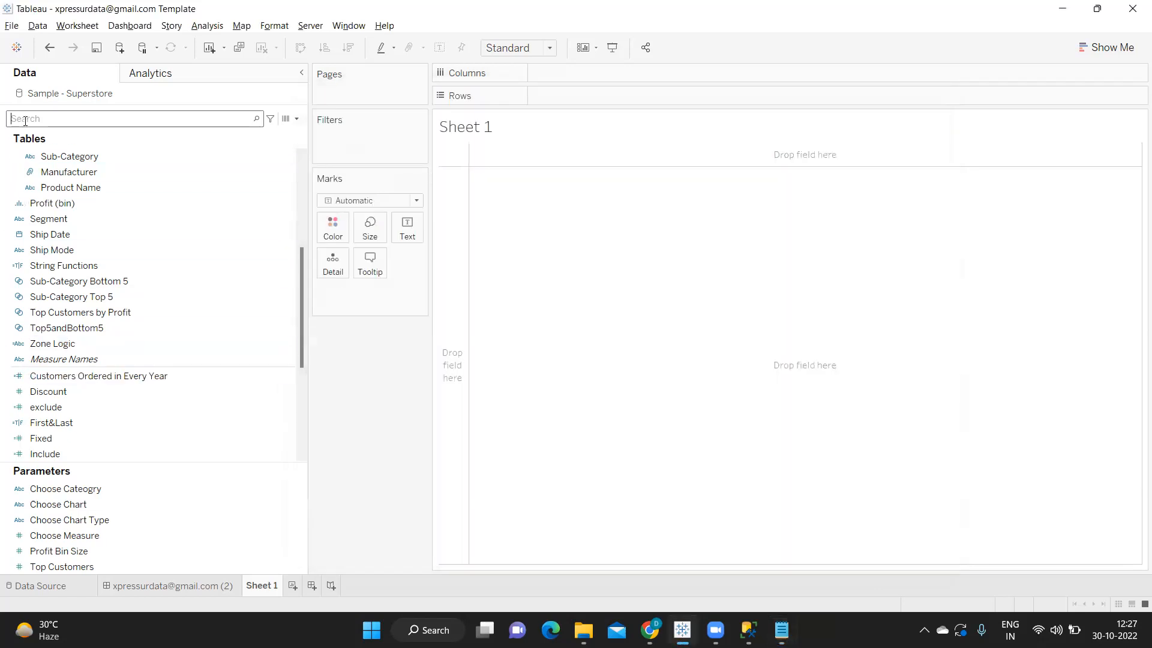
pyautogui.click(25, 118)
pyautogui.write('ca')
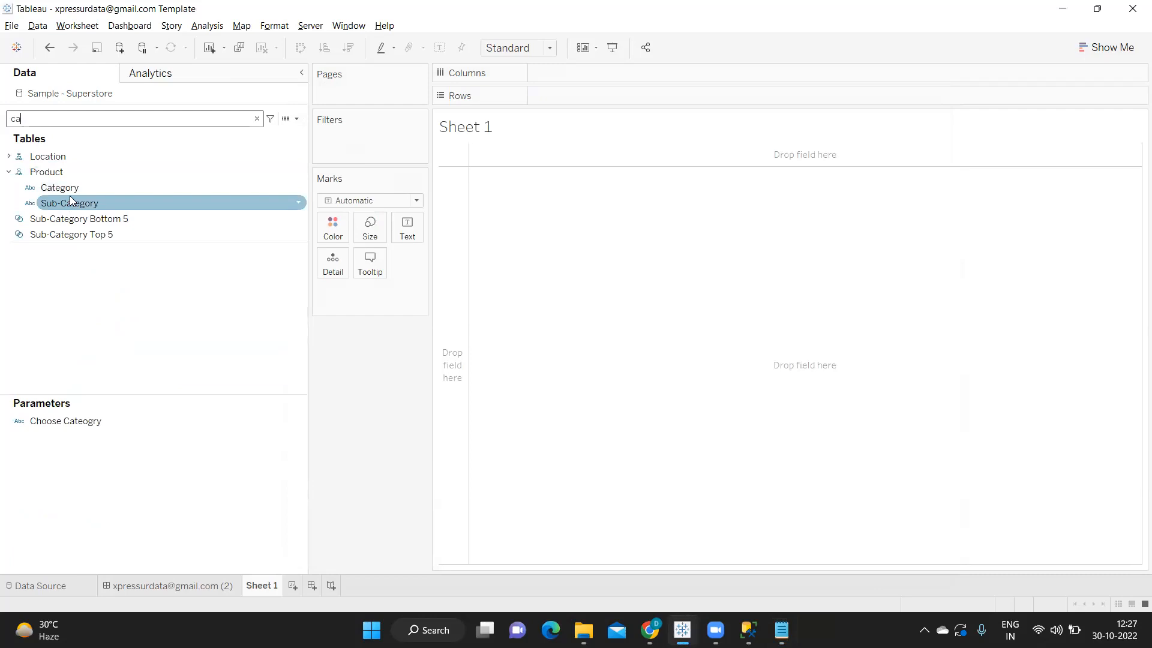
pyautogui.click(91, 187)
pyautogui.moveTo(91, 188); pyautogui.dragTo(583, 76)
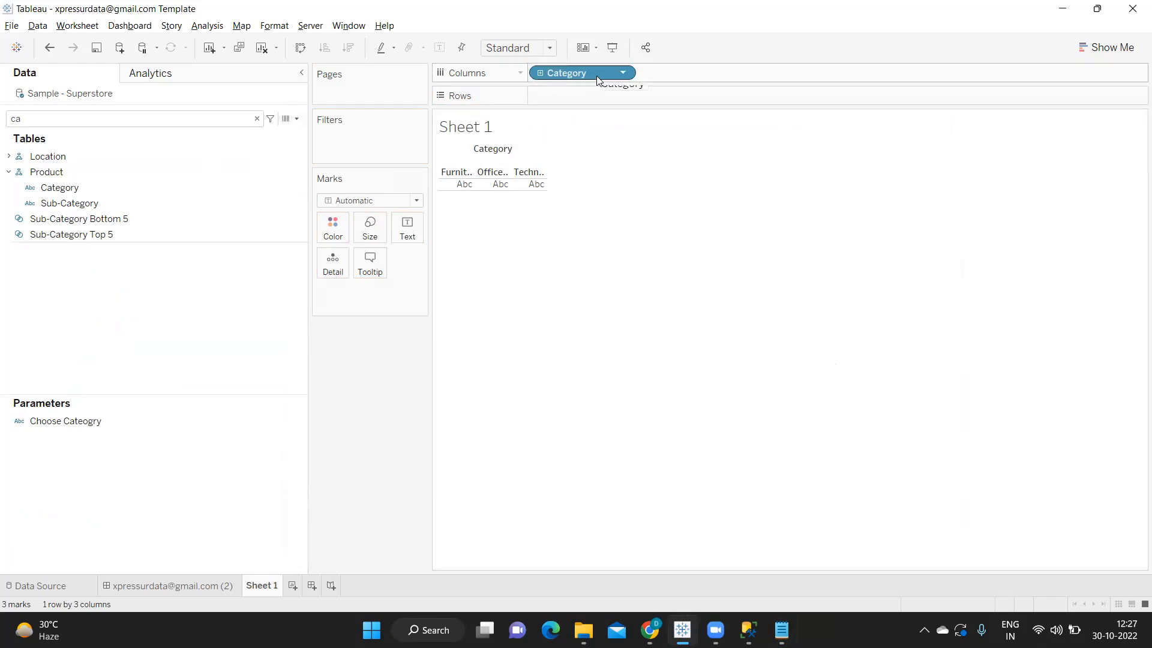
pyautogui.moveTo(602, 96); pyautogui.dragTo(627, 224)
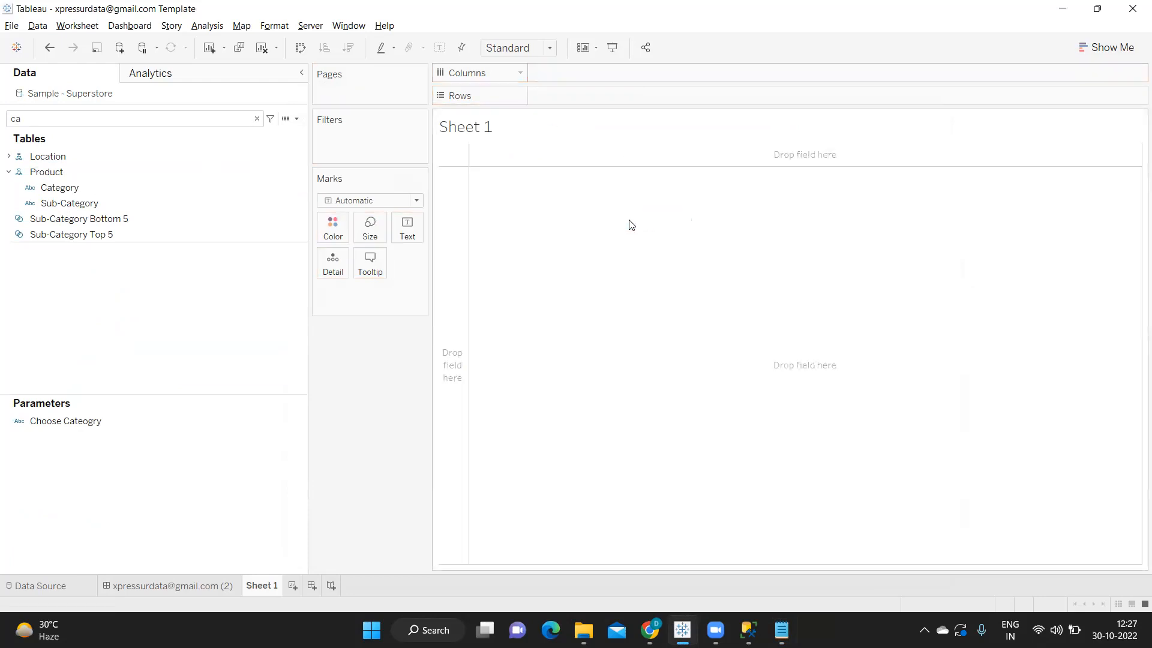
# Search the fields for "sa" and place the Sales measure on Rows
pyautogui.doubleClick(115, 119)
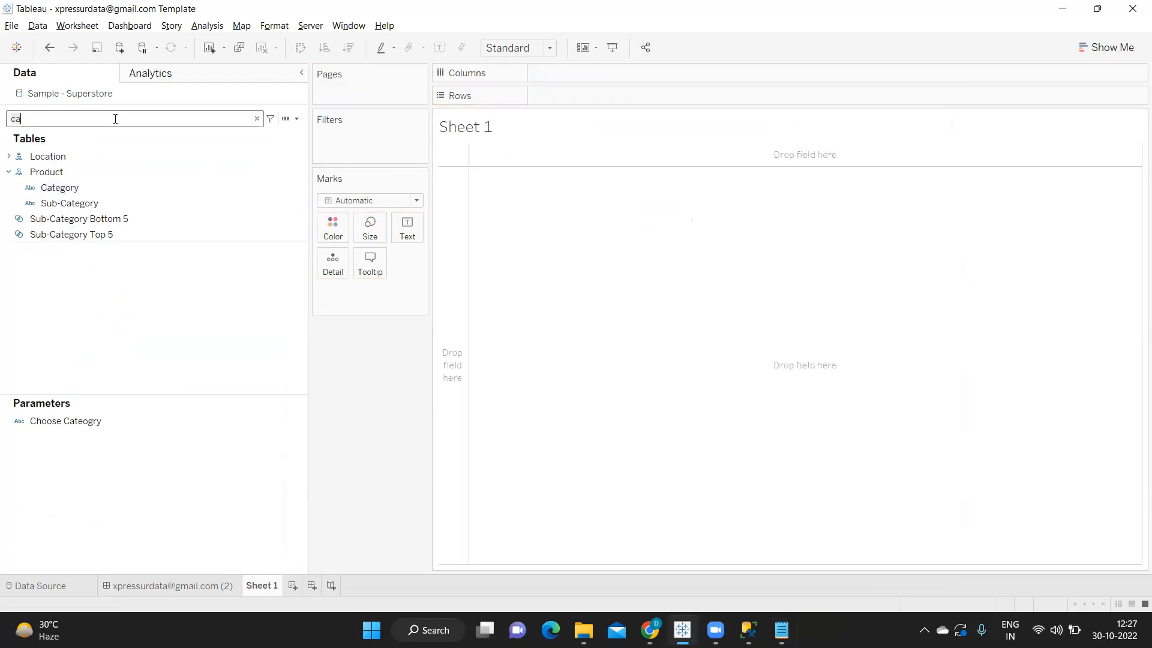
pyautogui.write('sa')
pyautogui.click(95, 170)
pyautogui.click(52, 183)
pyautogui.moveTo(105, 174); pyautogui.dragTo(542, 96)
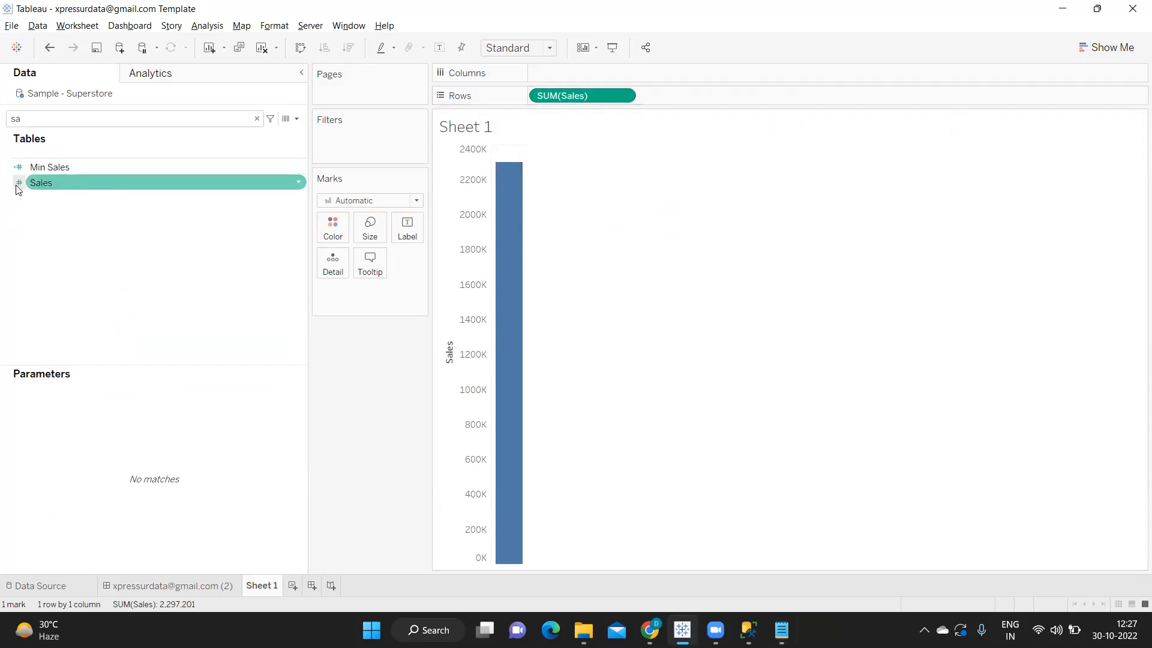
# Switch to Notepad and highlight the points under Dimension and Measure for review
pyautogui.hotkey('alt', 'Tab')
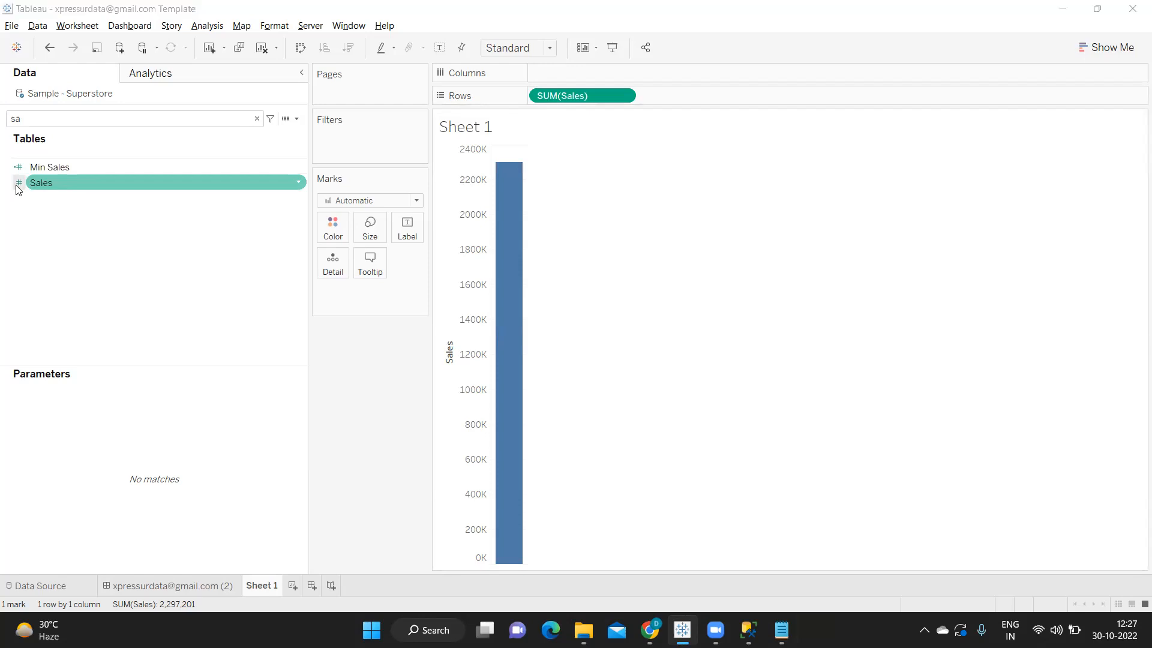
pyautogui.moveTo(324, 295); pyautogui.dragTo(542, 459)
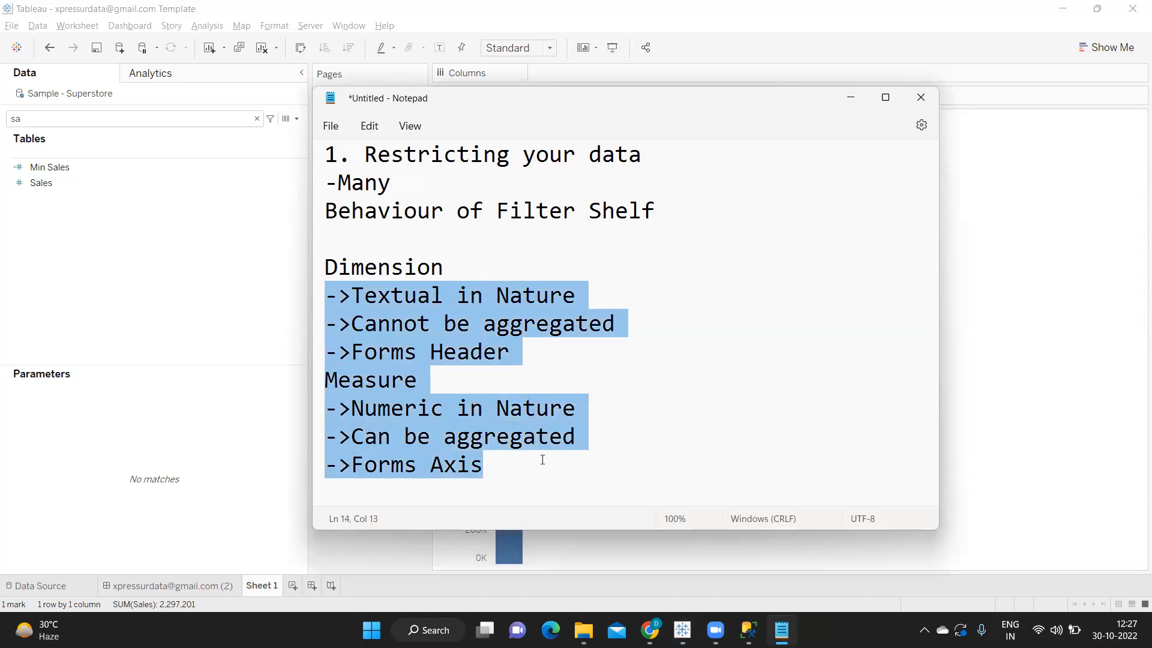
# Return to Tableau, remove Sales from Rows, and search the fields for "ca"
pyautogui.hotkey('alt', 'Tab')
pyautogui.moveTo(558, 97); pyautogui.dragTo(137, 144)
pyautogui.click(137, 118)
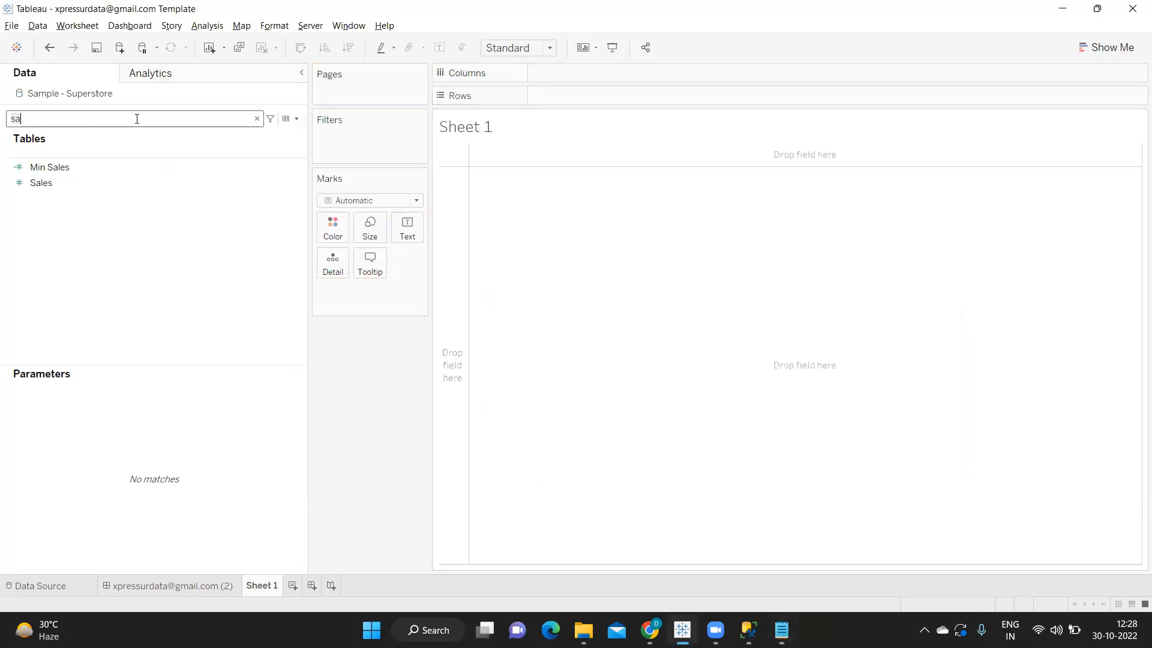
pyautogui.write('ca')
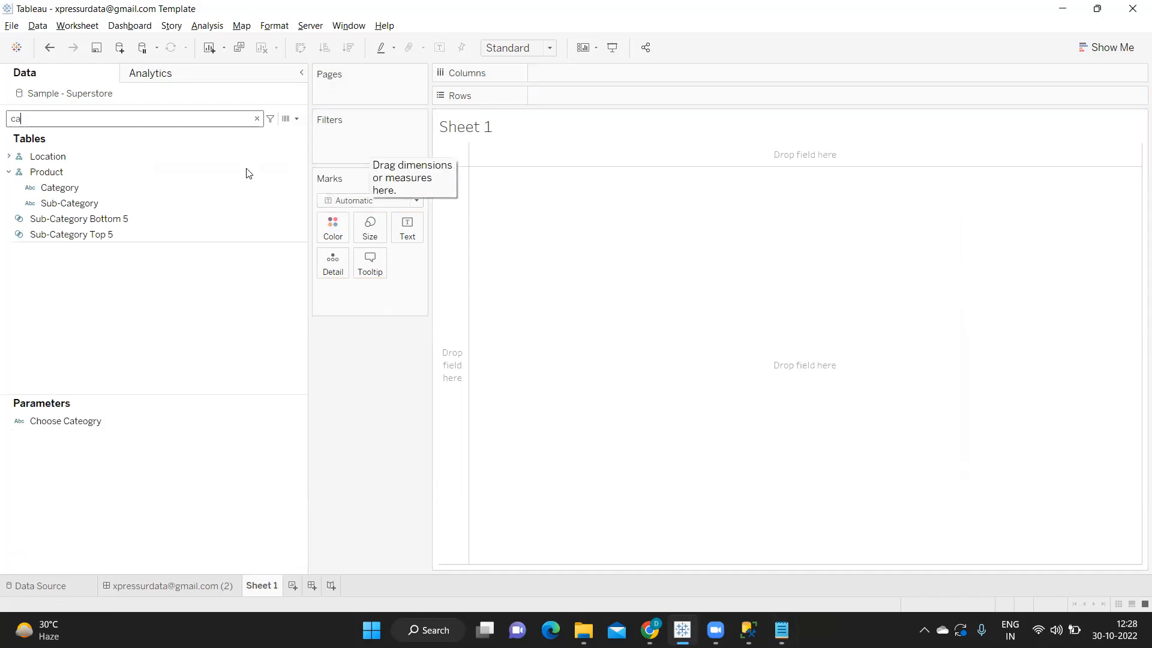
# Open the filter options for the Category dimension and close them without adding a filter
pyautogui.click(75, 191)
pyautogui.moveTo(73, 198); pyautogui.dragTo(348, 137)
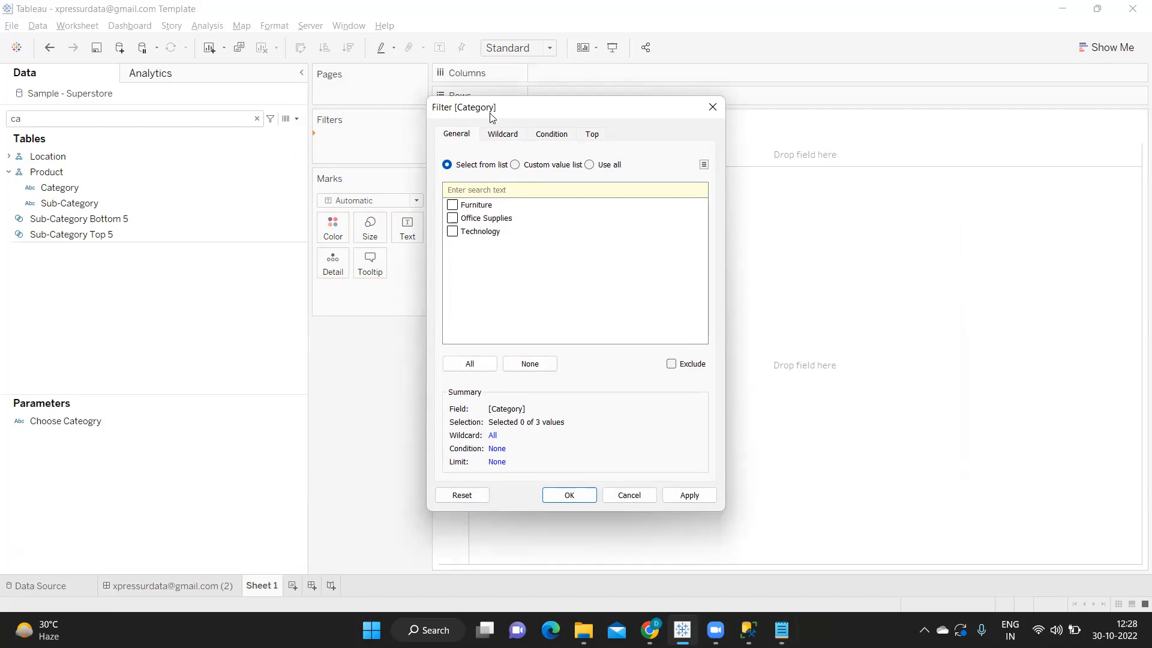
pyautogui.click(629, 495)
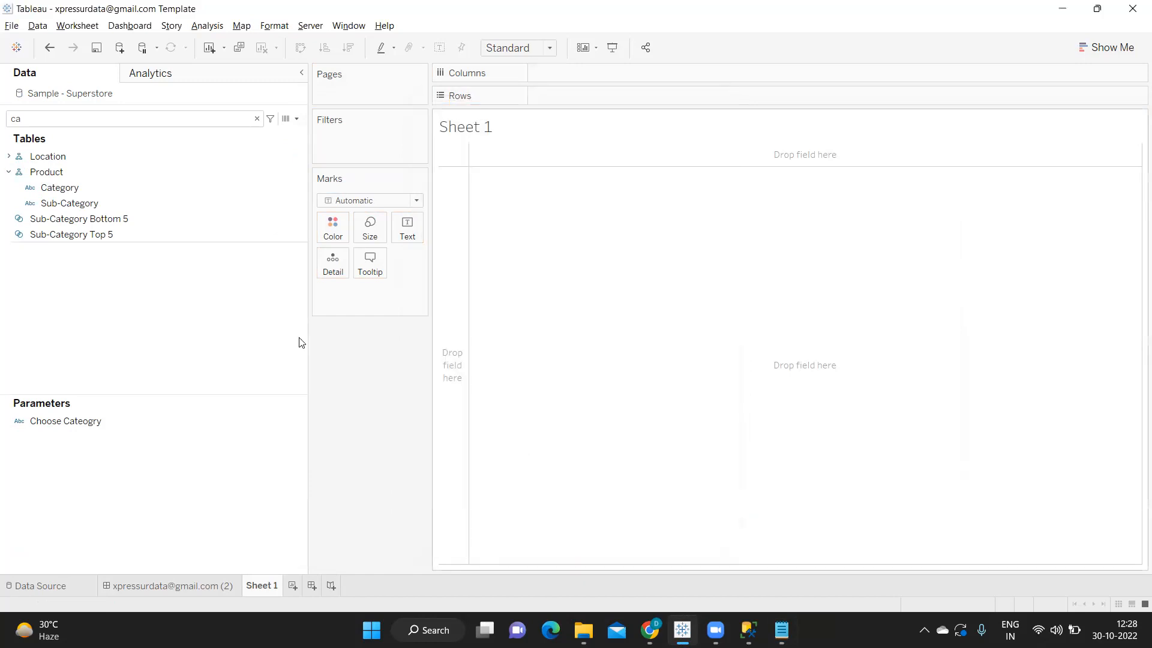
# Search the fields for "sa", inspect the range-of-values options for a Sum filter on Sales, and cancel it
pyautogui.doubleClick(70, 126)
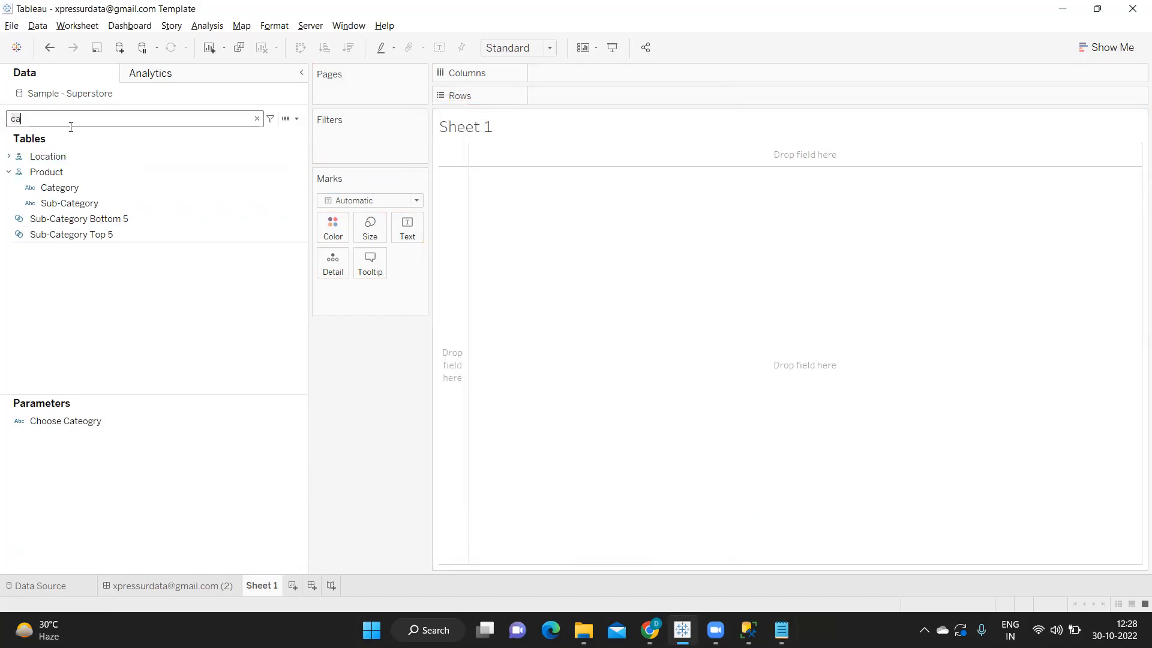
pyautogui.write('sa')
pyautogui.moveTo(48, 186); pyautogui.dragTo(343, 140)
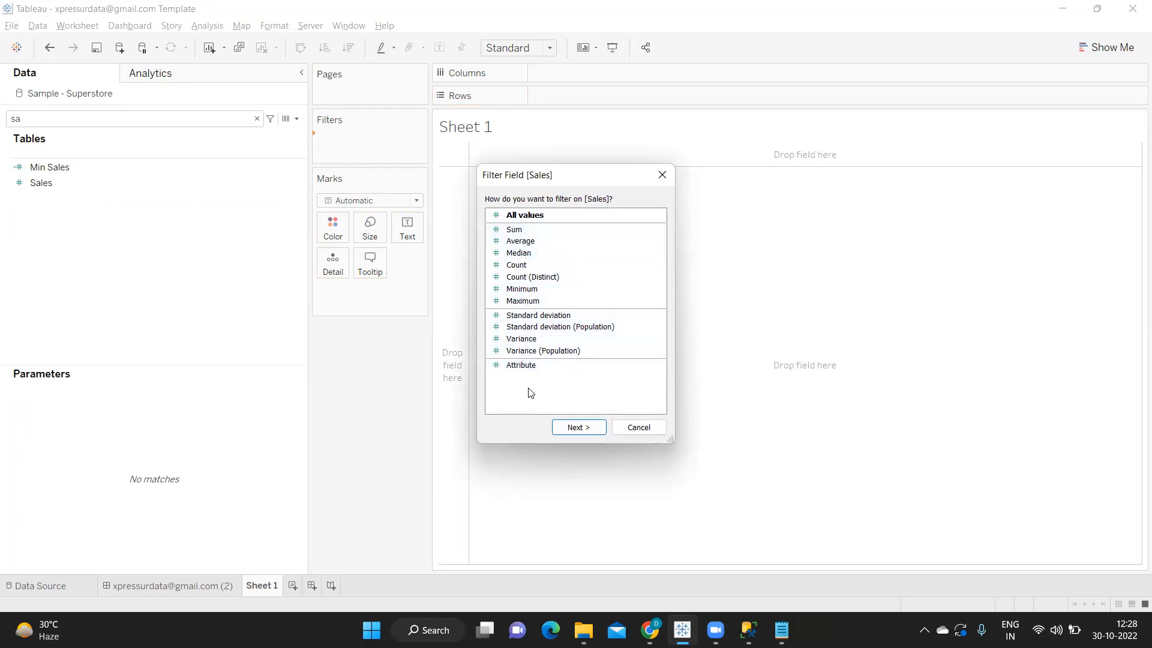
pyautogui.click(512, 231)
pyautogui.click(576, 429)
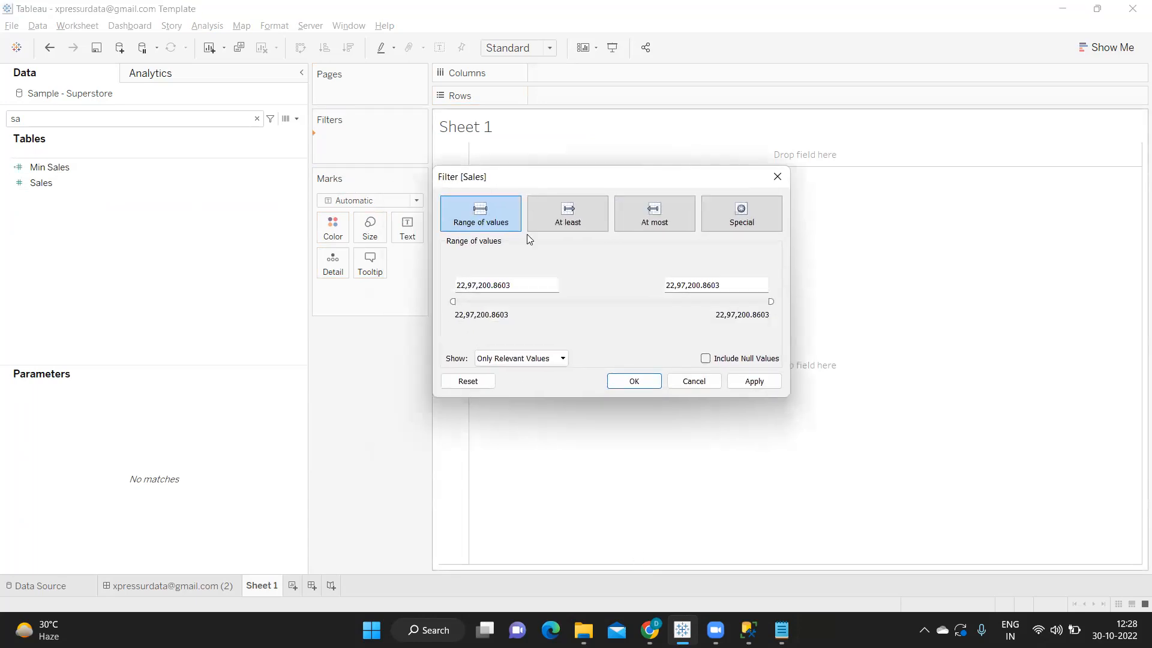
pyautogui.moveTo(523, 286); pyautogui.dragTo(433, 281)
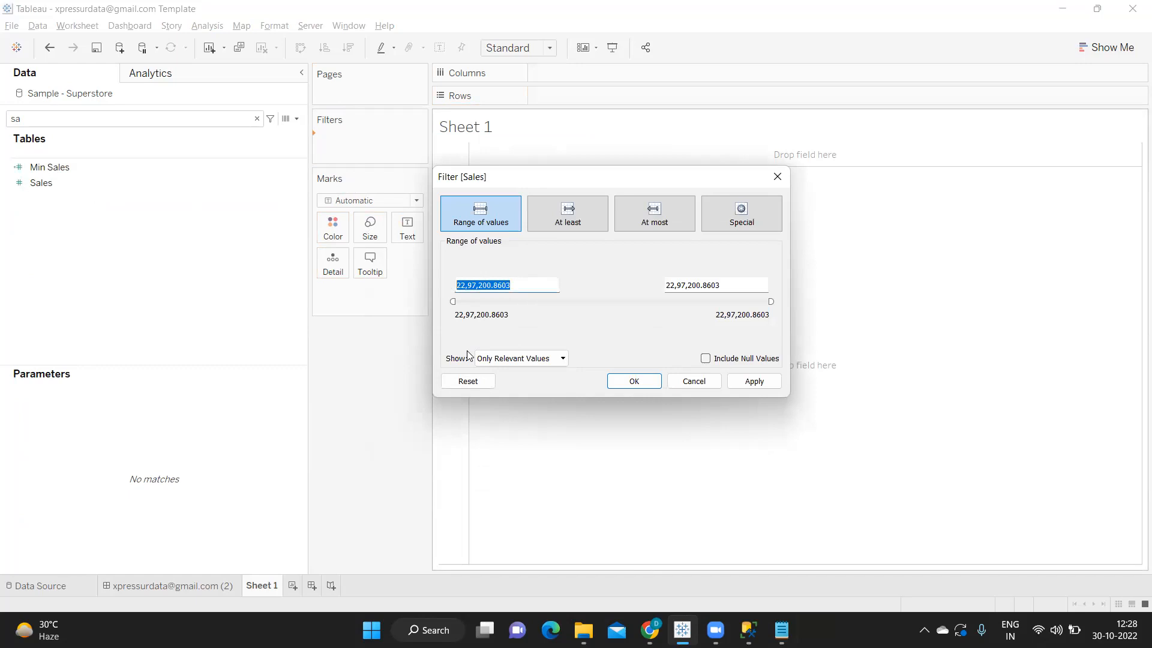
pyautogui.click(519, 283)
pyautogui.click(732, 287)
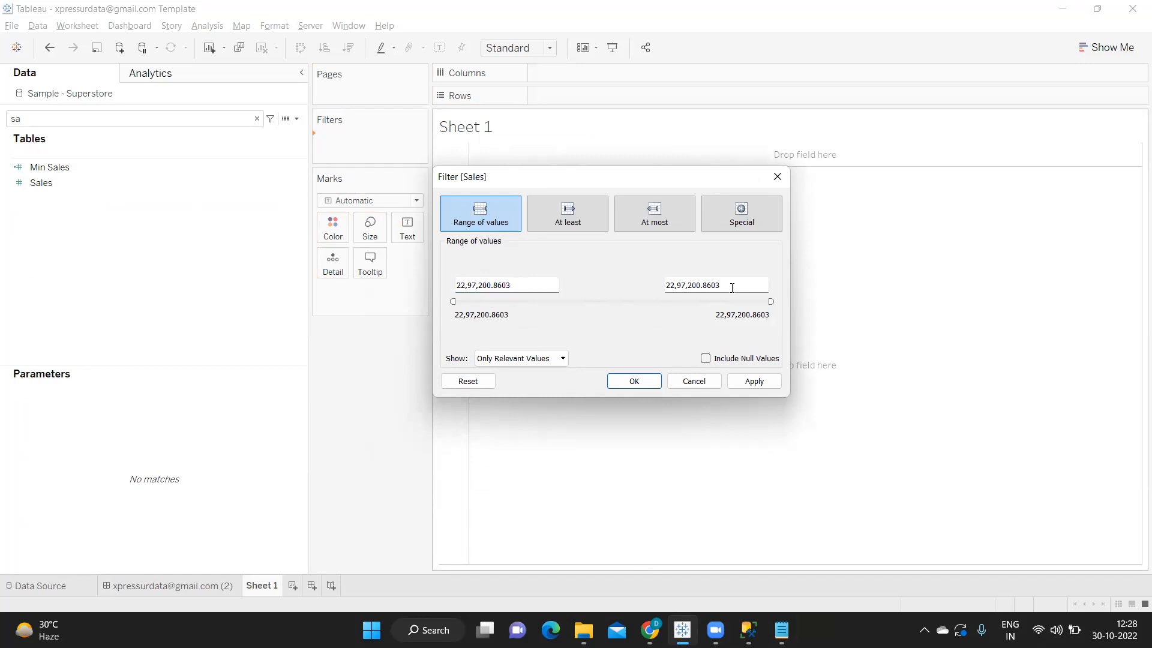
pyautogui.click(690, 384)
# Search the fields for "cat" and open a filter on the Category dimension
pyautogui.click(110, 120)
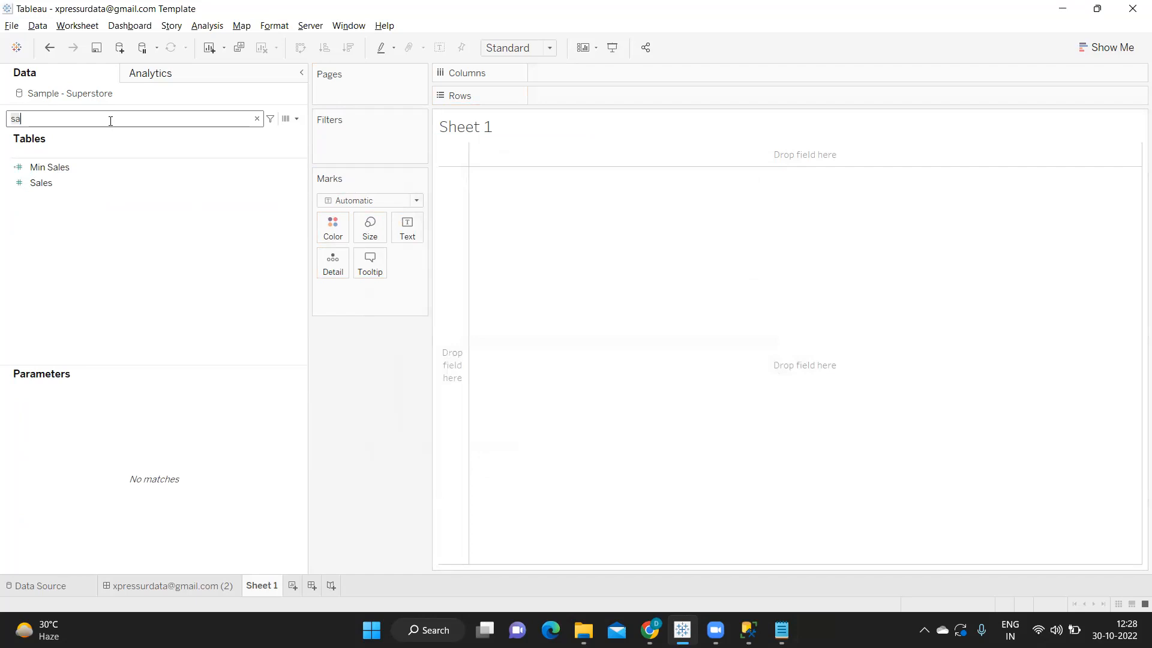
pyautogui.press('BackSpace')
pyautogui.press('BackSpace')
pyautogui.write('cat')
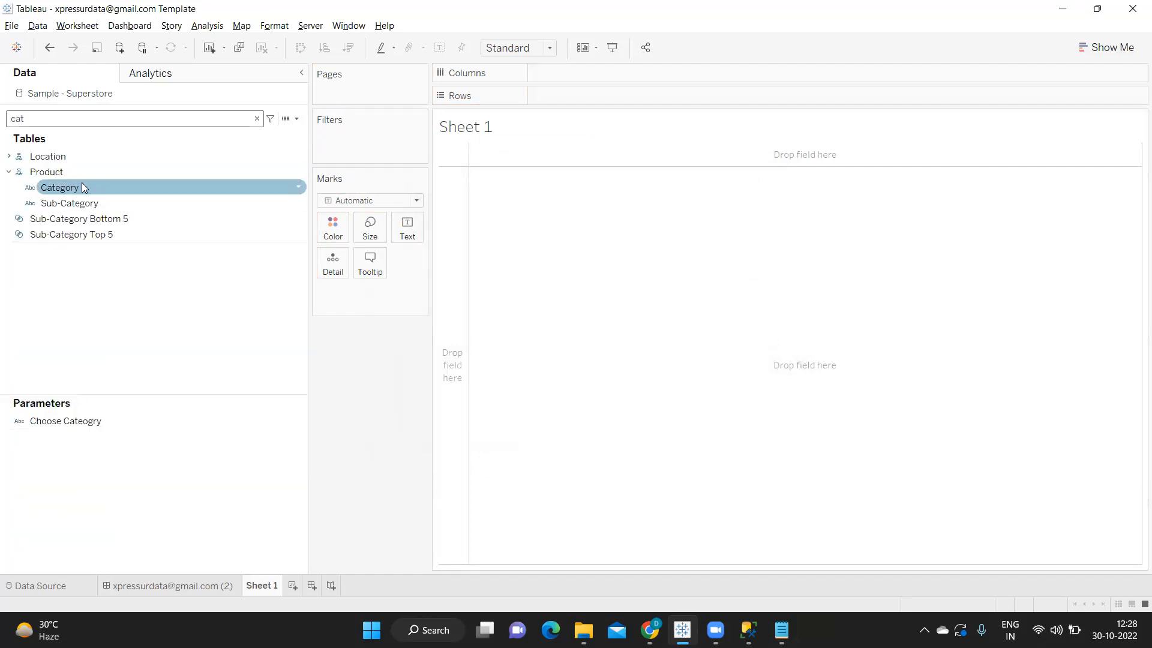
pyautogui.moveTo(83, 183); pyautogui.dragTo(349, 137)
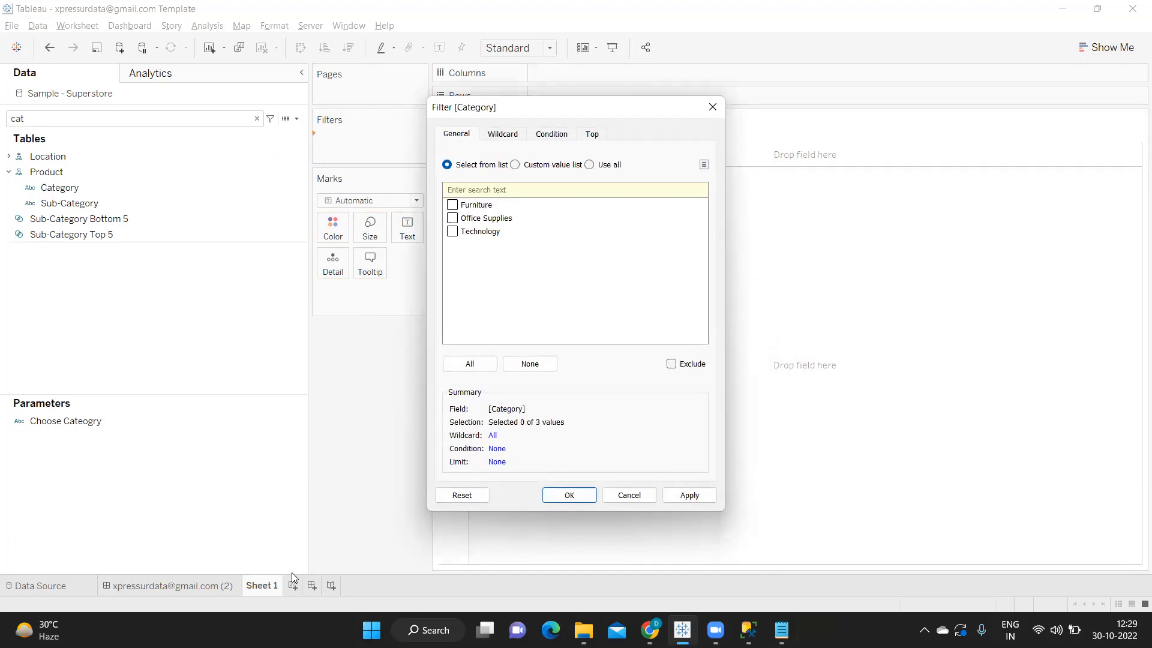
pyautogui.moveTo(622, 117); pyautogui.dragTo(658, 109)
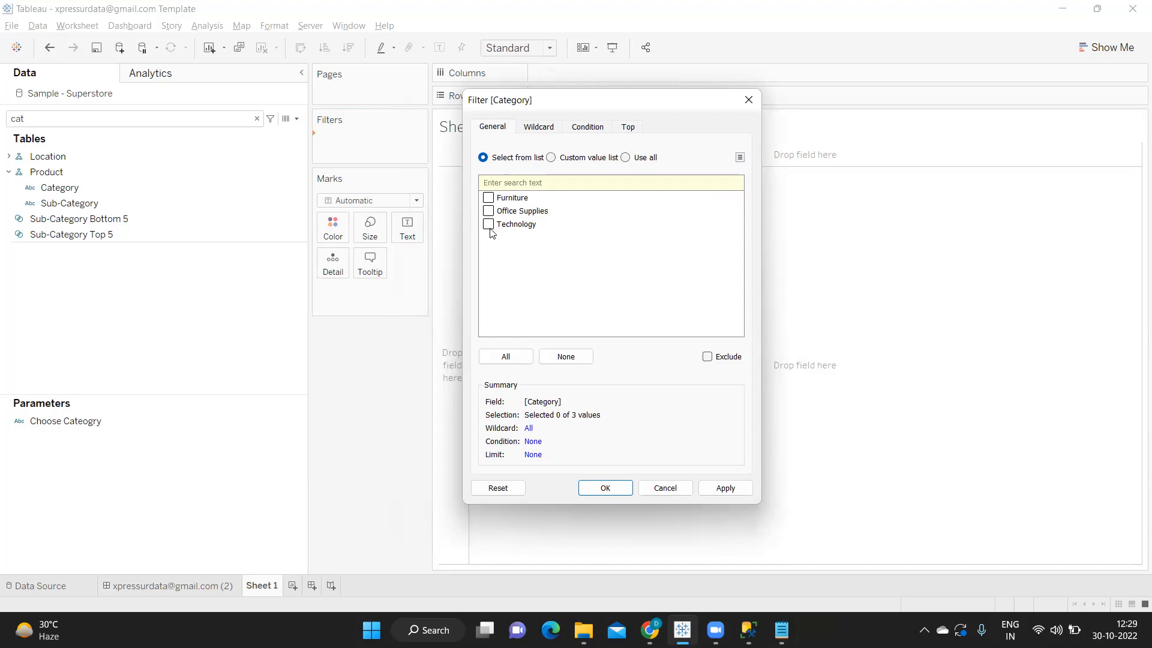
# Try selecting all and no values in the Category filter, and apply it with only Furniture selected
pyautogui.click(488, 198)
pyautogui.click(507, 358)
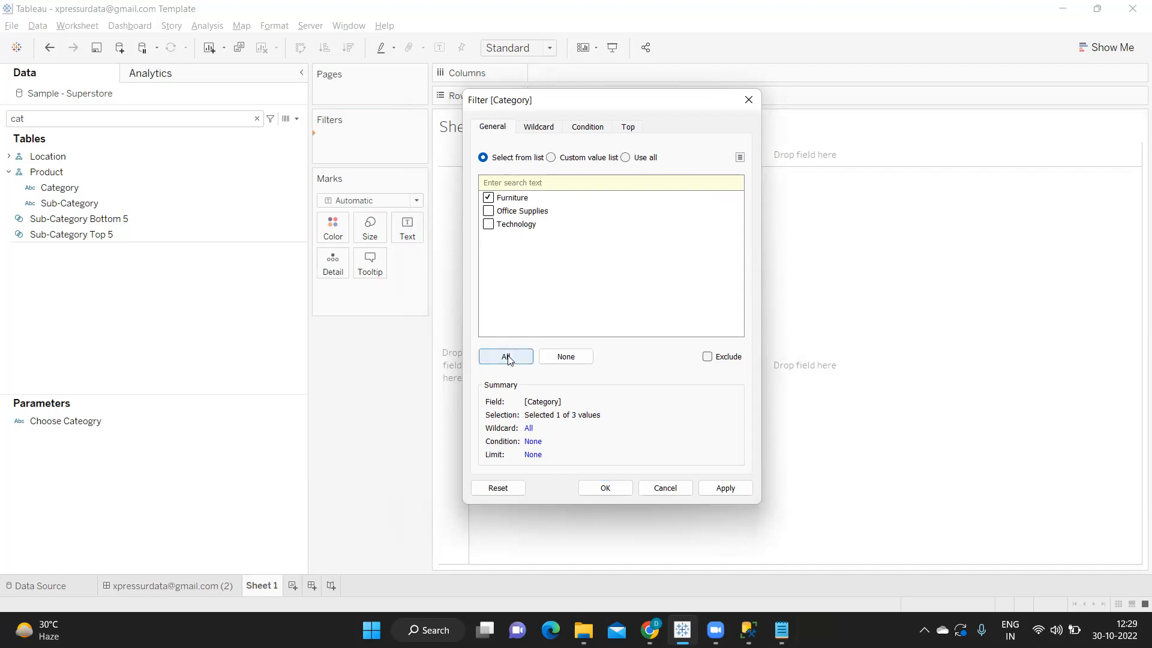
pyautogui.click(562, 360)
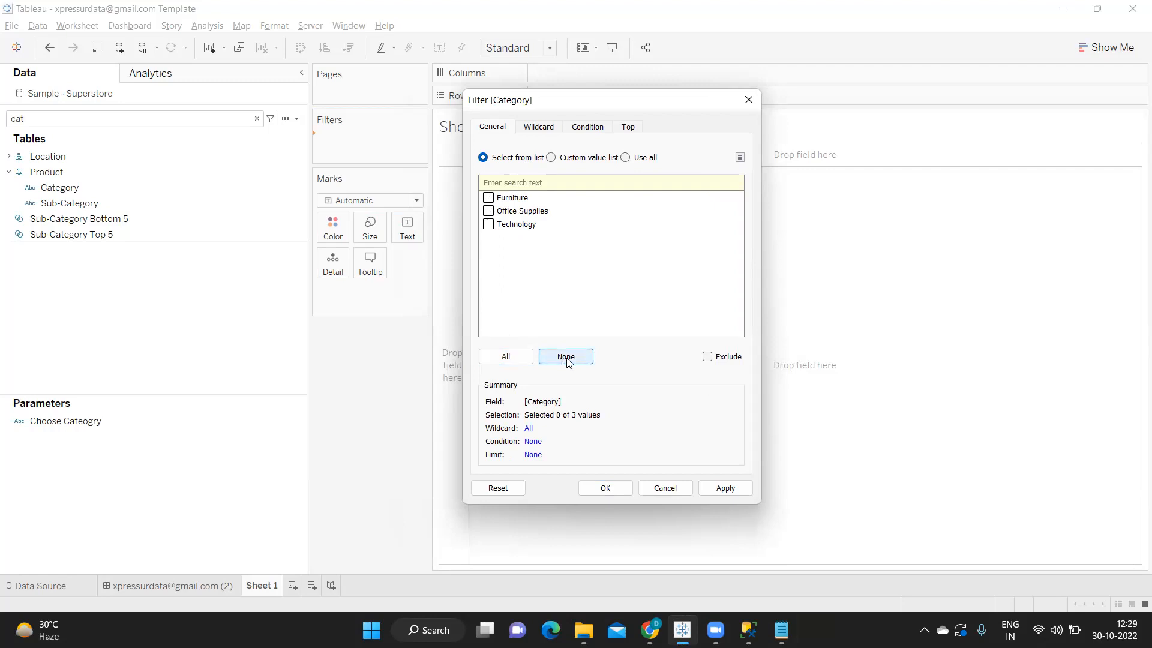
pyautogui.click(488, 198)
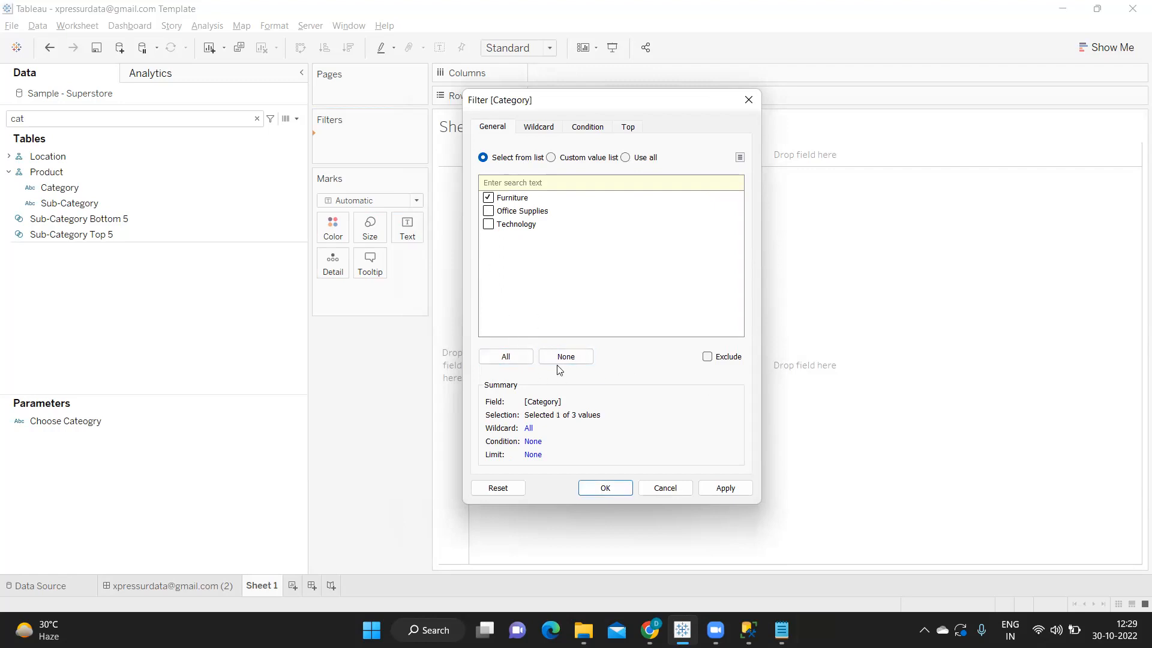
pyautogui.click(726, 489)
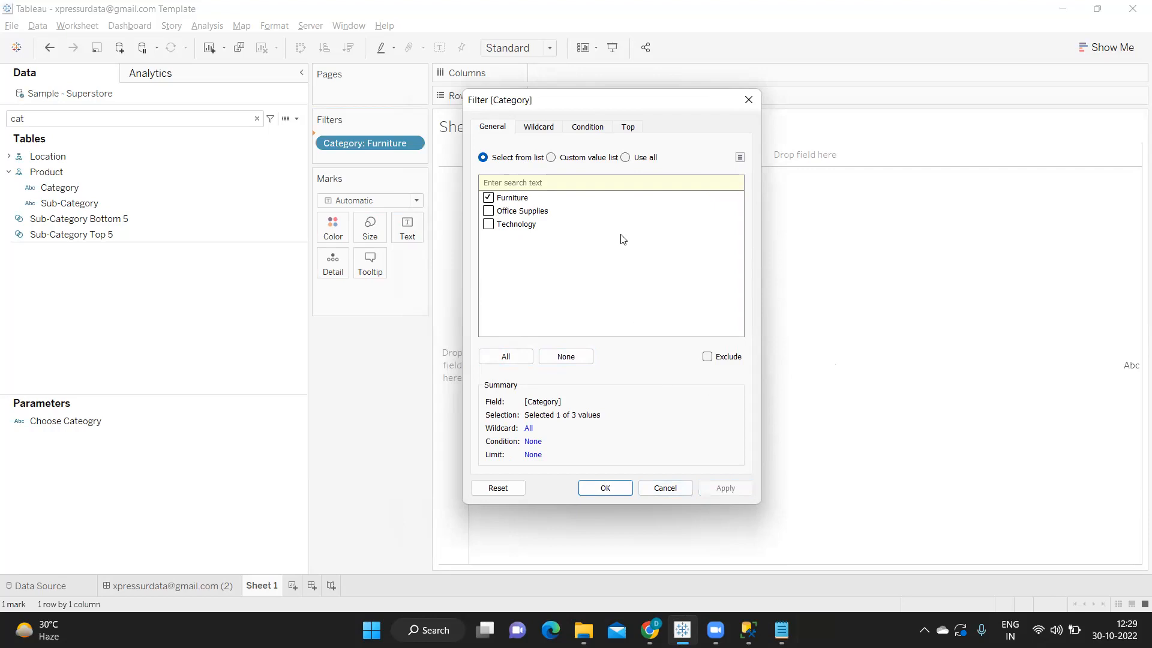
pyautogui.moveTo(624, 110); pyautogui.dragTo(526, 200)
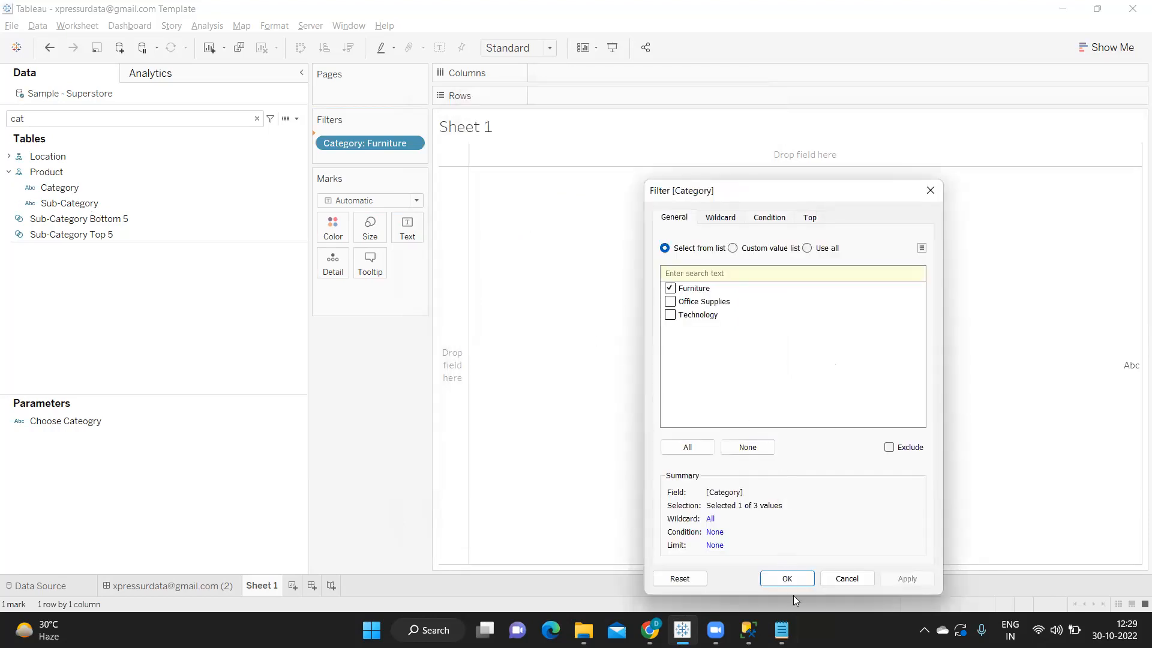
pyautogui.click(787, 578)
# Place Category on Rows, and find Sales by searching "sa" to show it as text in the view
pyautogui.click(70, 184)
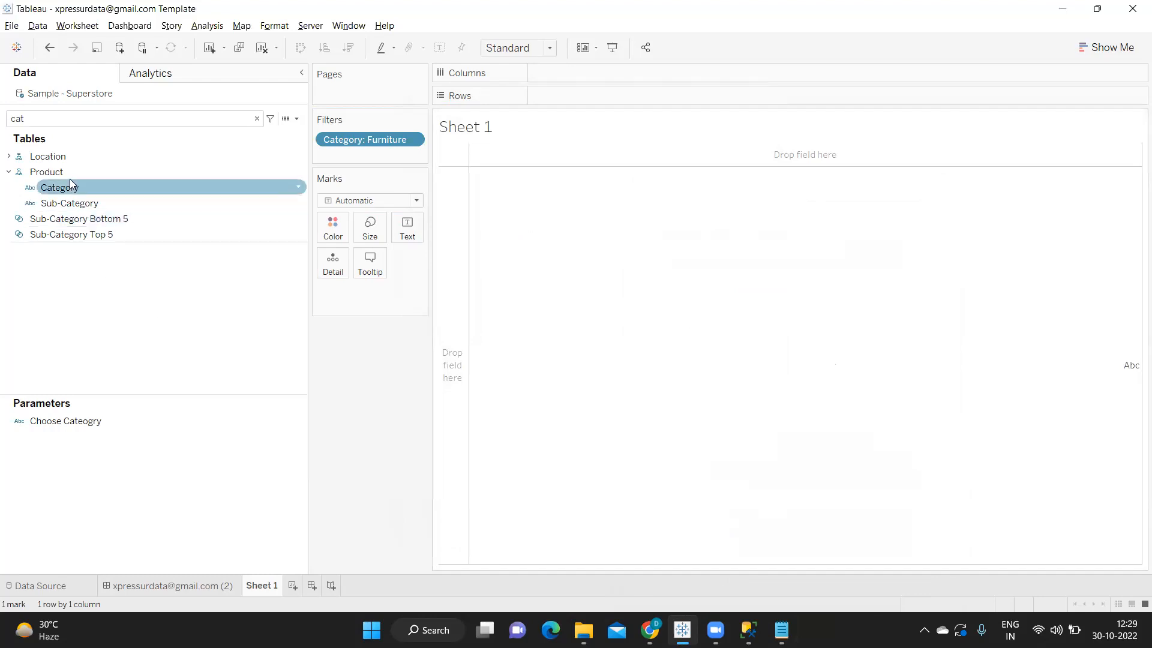
pyautogui.moveTo(73, 191); pyautogui.dragTo(585, 99)
pyautogui.click(65, 120)
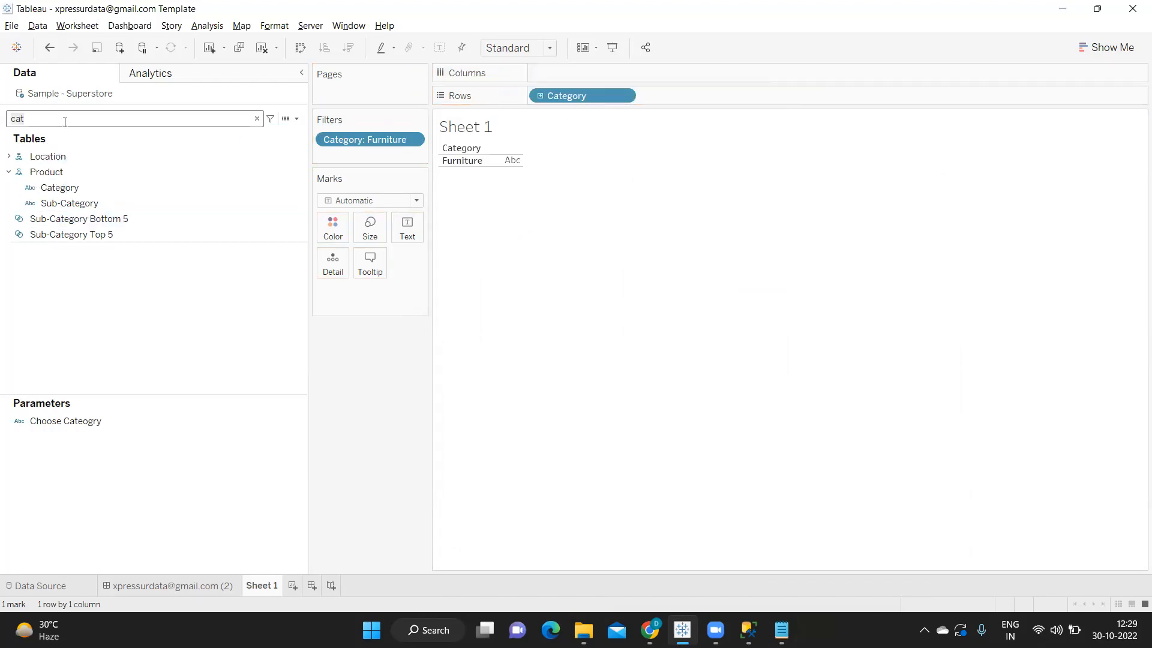
pyautogui.press('BackSpace')
pyautogui.press('BackSpace')
pyautogui.press('BackSpace')
pyautogui.write('sa')
pyautogui.click(63, 180)
pyautogui.moveTo(63, 180); pyautogui.dragTo(419, 228)
# Edit the Category filter to exclude Furniture and Office Supplies, and apply it
pyautogui.click(412, 140)
pyautogui.click(402, 156)
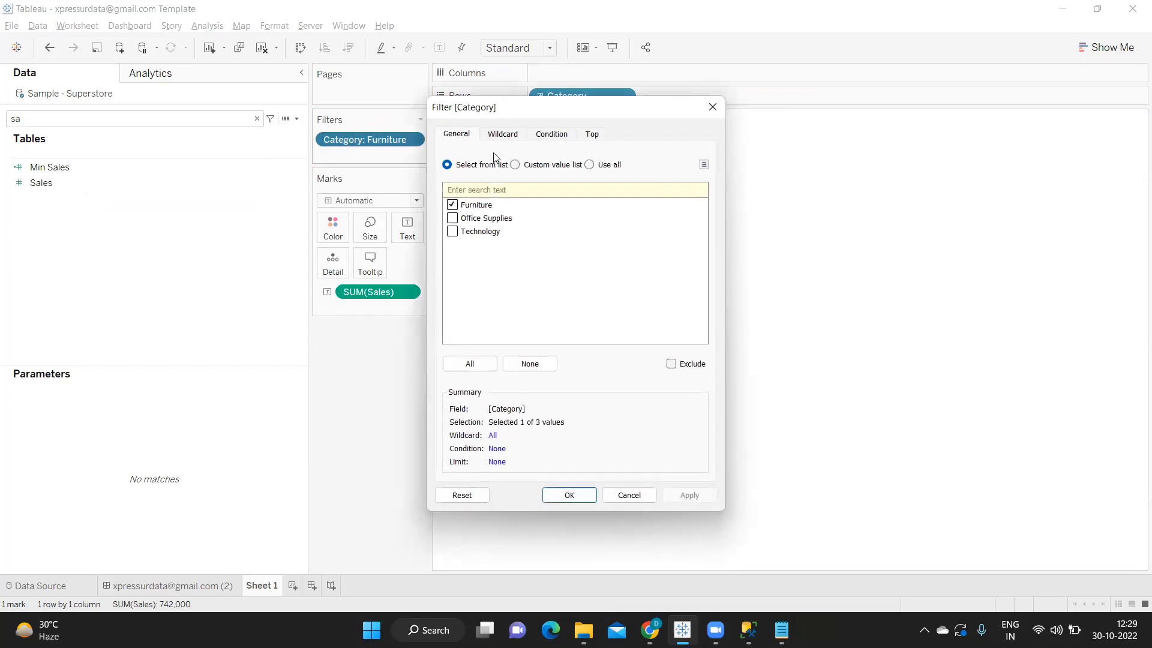
pyautogui.moveTo(530, 114); pyautogui.dragTo(823, 104)
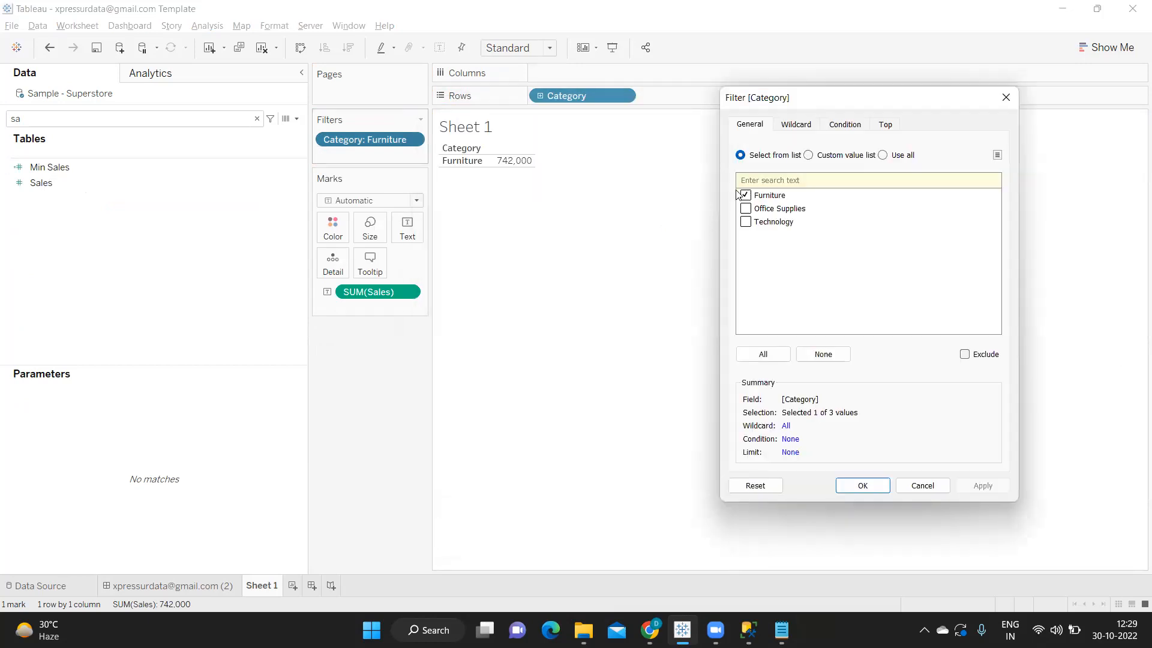
pyautogui.click(966, 355)
pyautogui.click(746, 209)
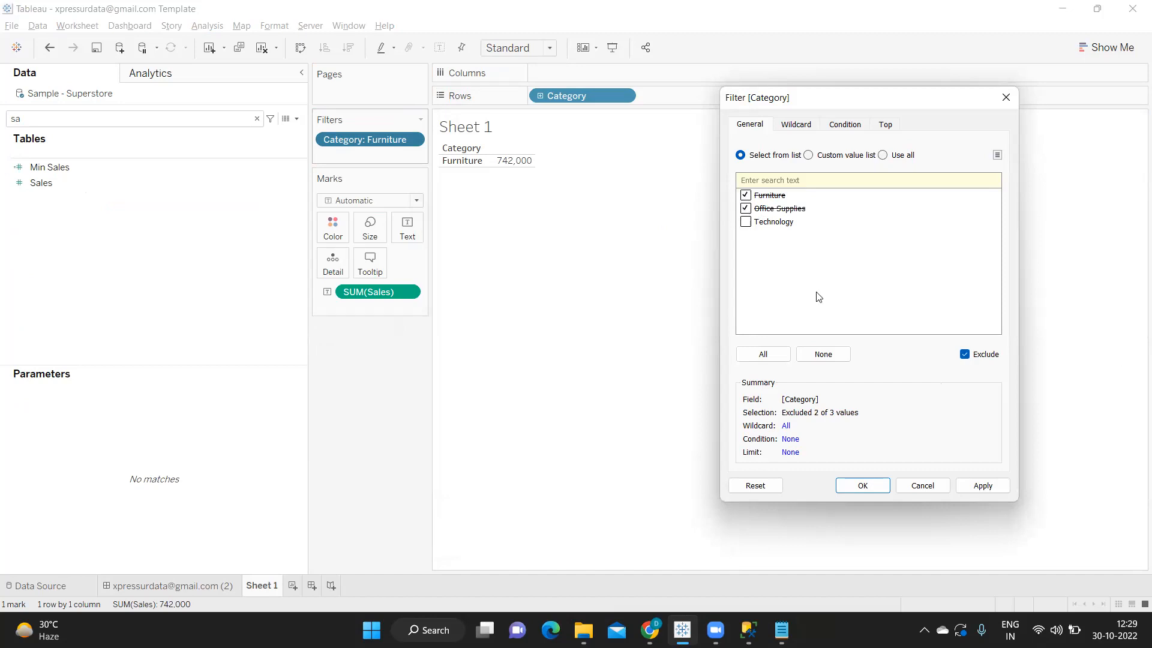
pyautogui.click(984, 485)
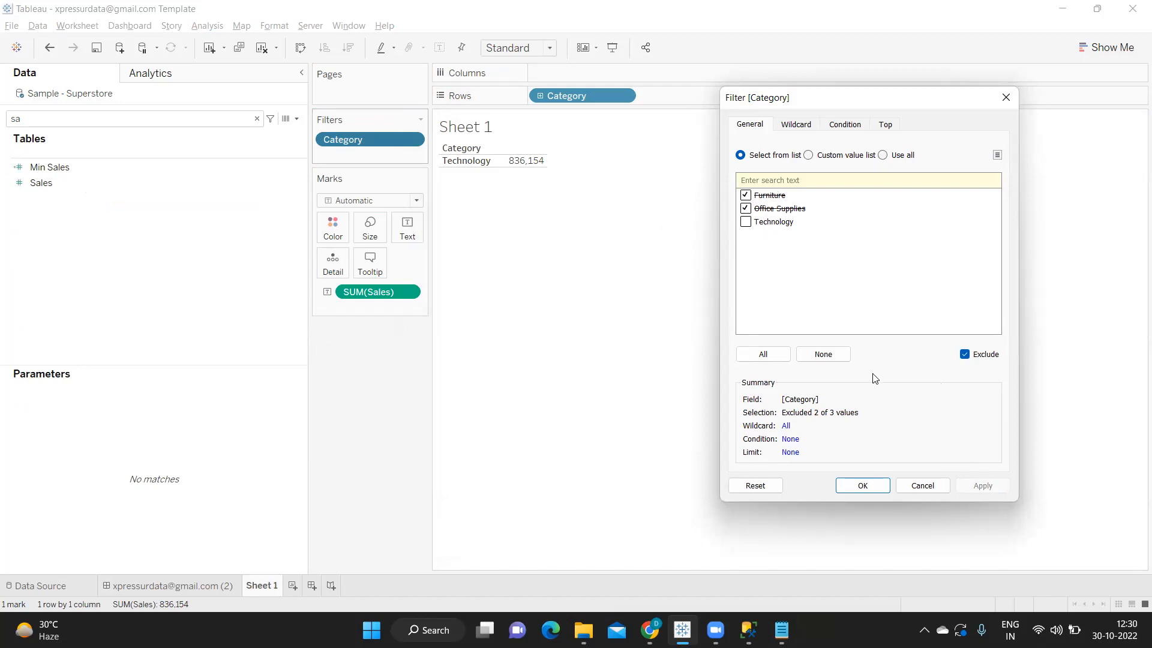
# Turn off Exclude in the Category filter and remove Furniture and Office Supplies from its custom value list
pyautogui.click(965, 355)
pyautogui.click(964, 356)
pyautogui.click(964, 357)
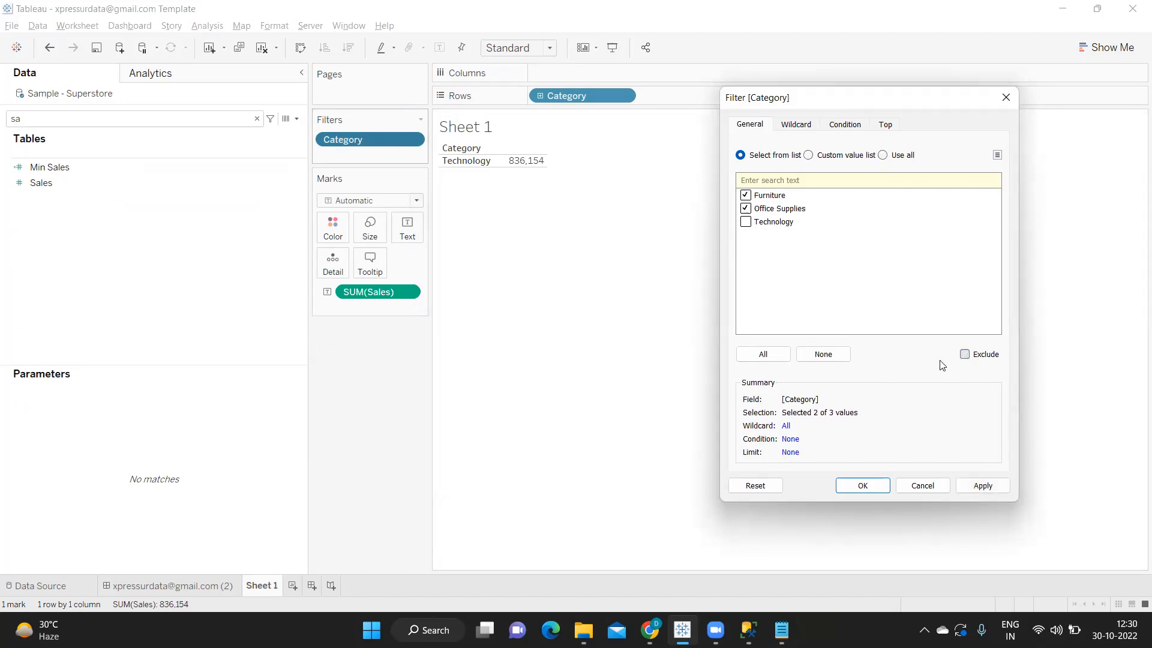
pyautogui.click(808, 155)
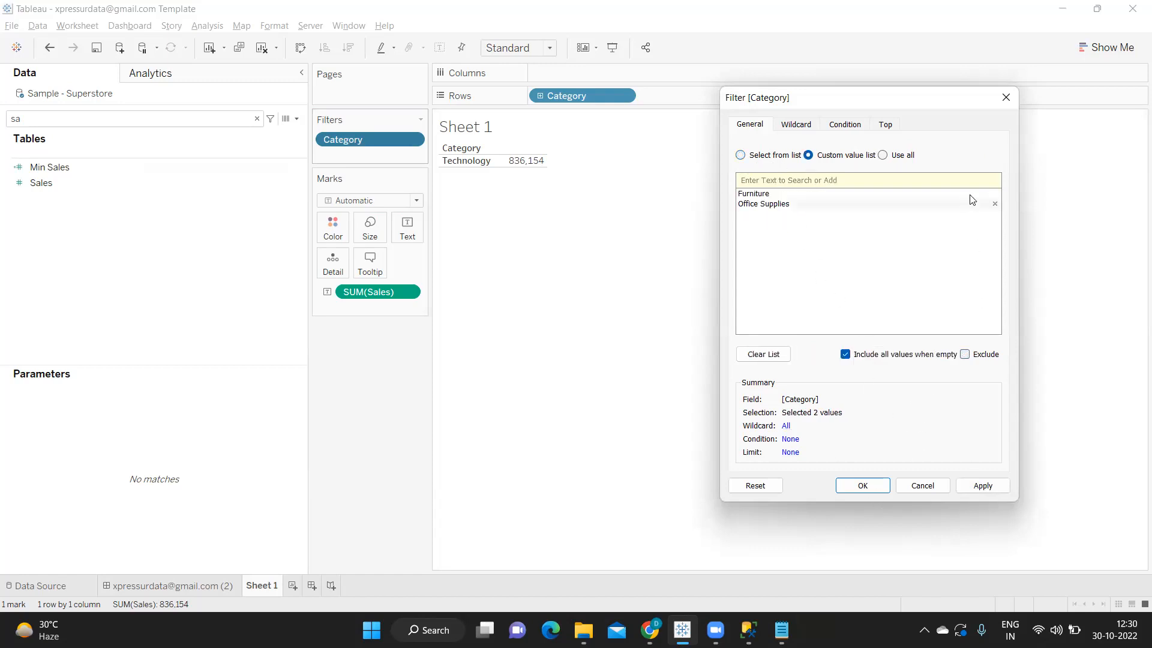
pyautogui.click(995, 193)
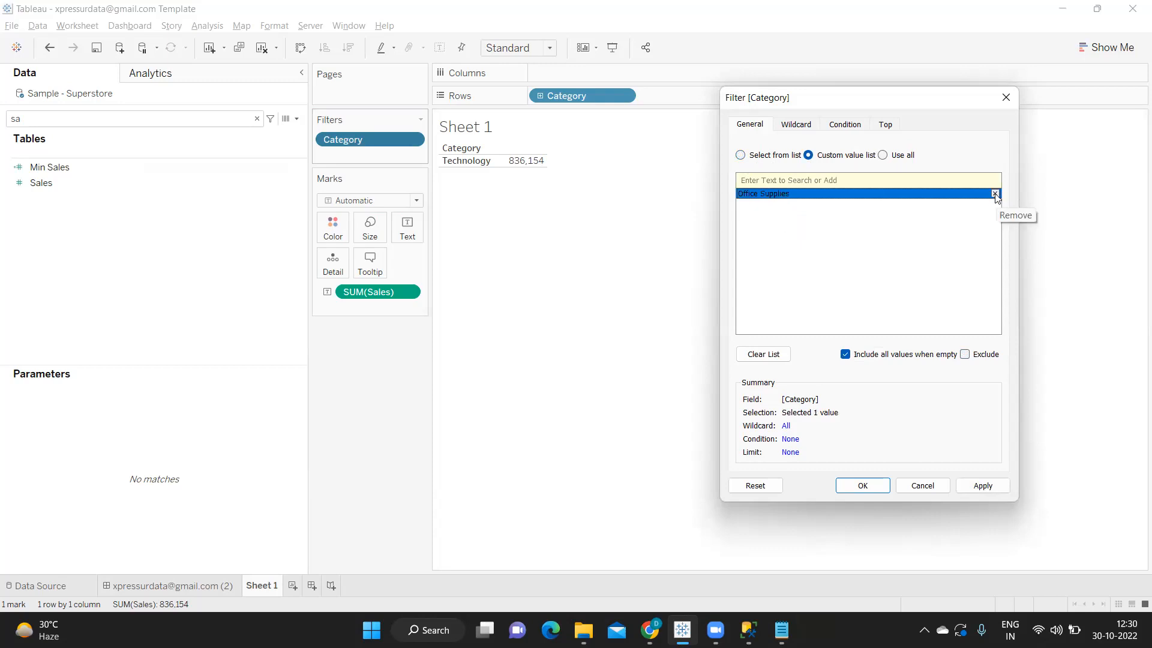
pyautogui.click(994, 193)
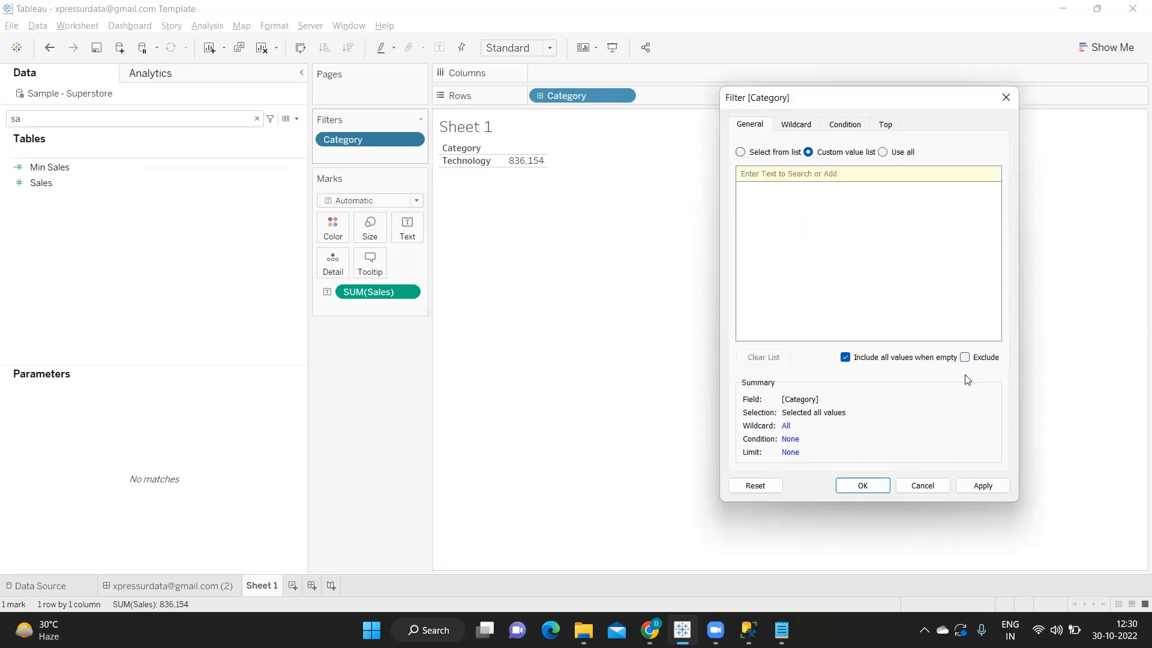
# Compare the Select from list and Use all modes of the Category filter
pyautogui.click(740, 152)
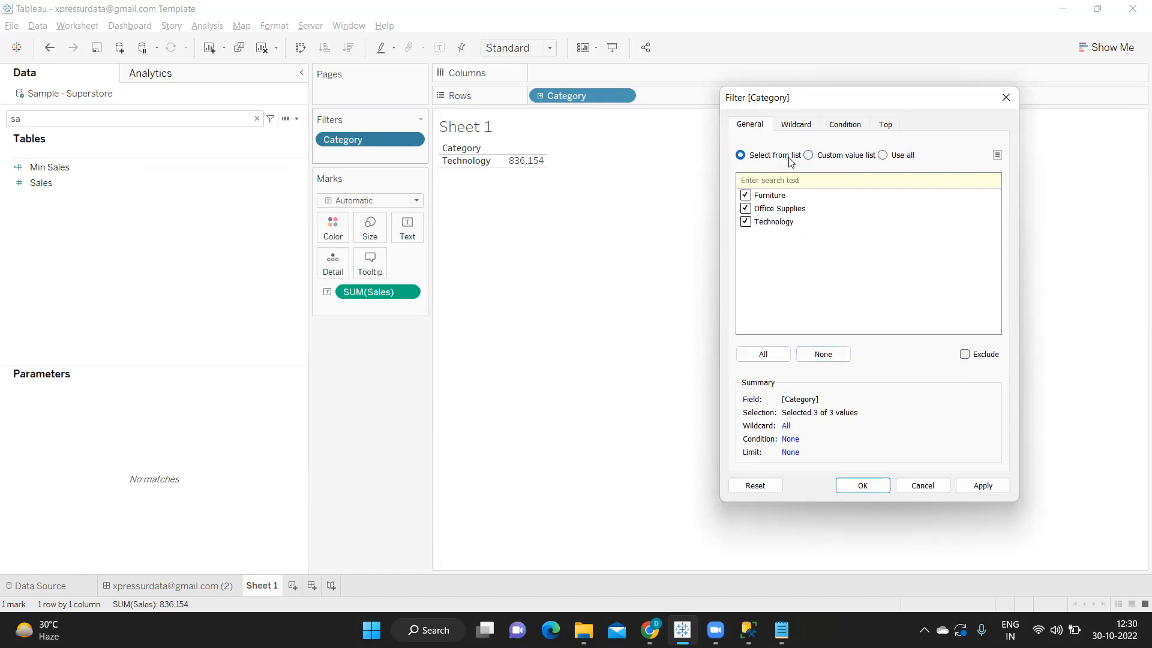
pyautogui.click(882, 155)
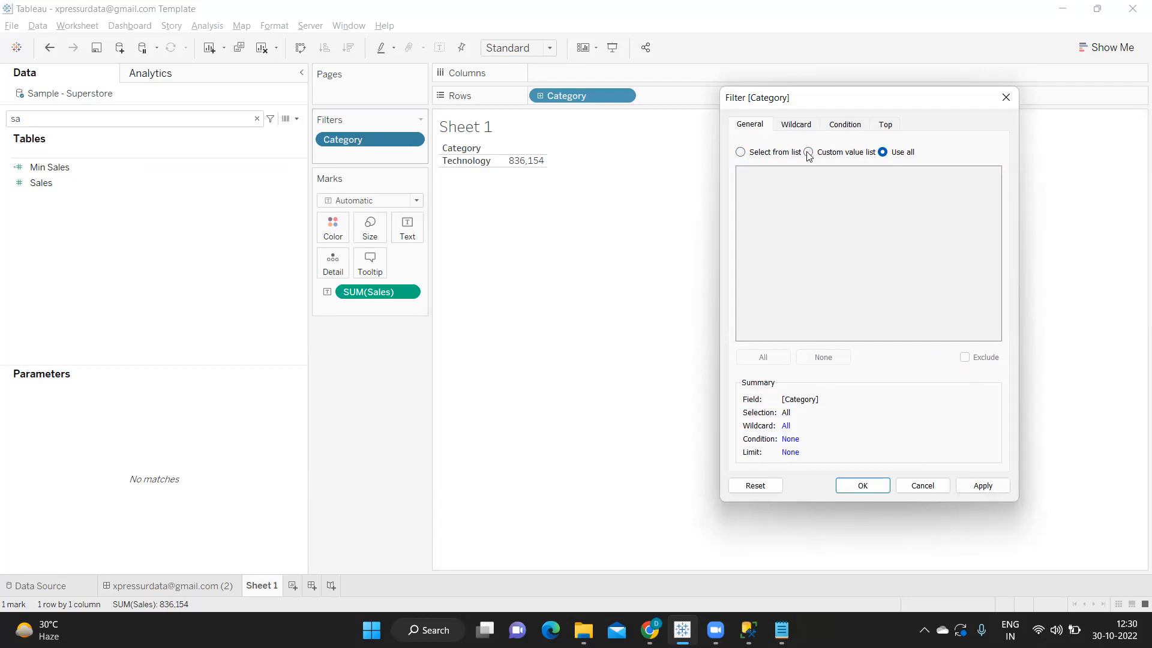
pyautogui.click(741, 152)
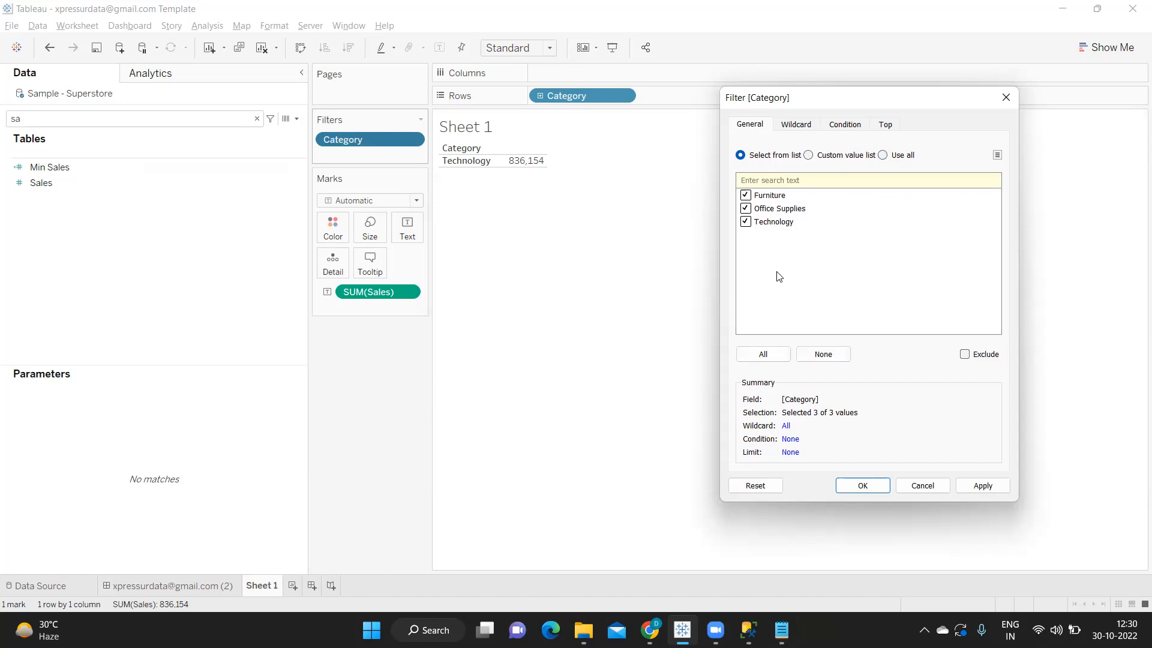
pyautogui.click(882, 154)
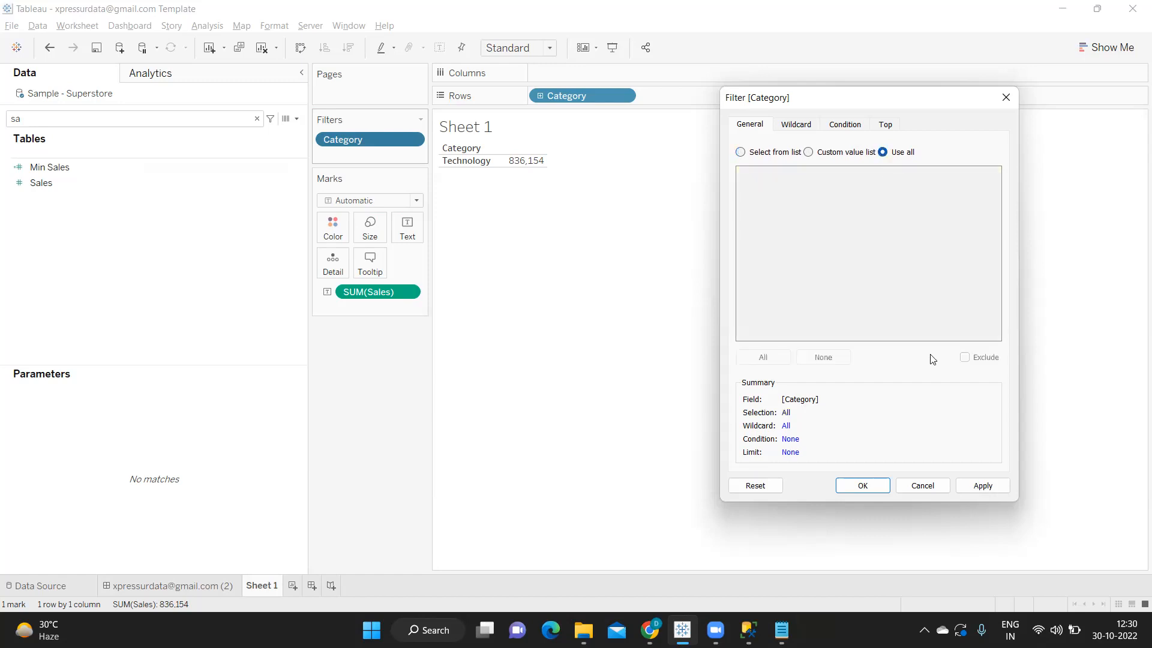
pyautogui.click(740, 153)
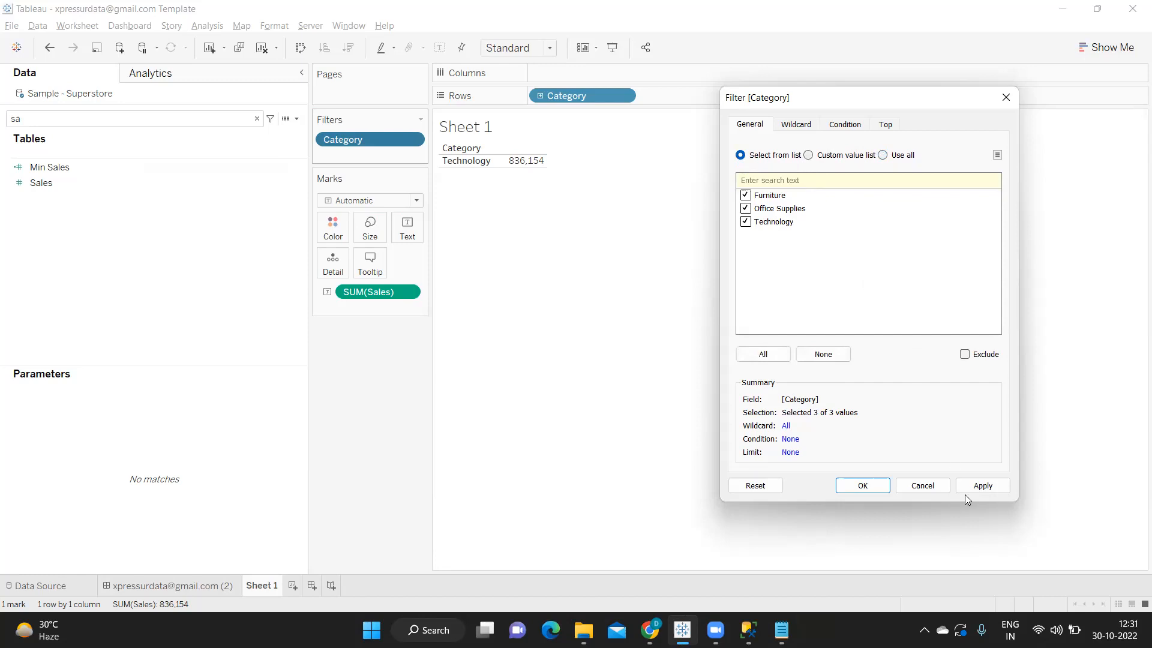
# Deselect all listed categories and add Furniture and Tech as entries in the custom value list
pyautogui.click(823, 354)
pyautogui.click(808, 152)
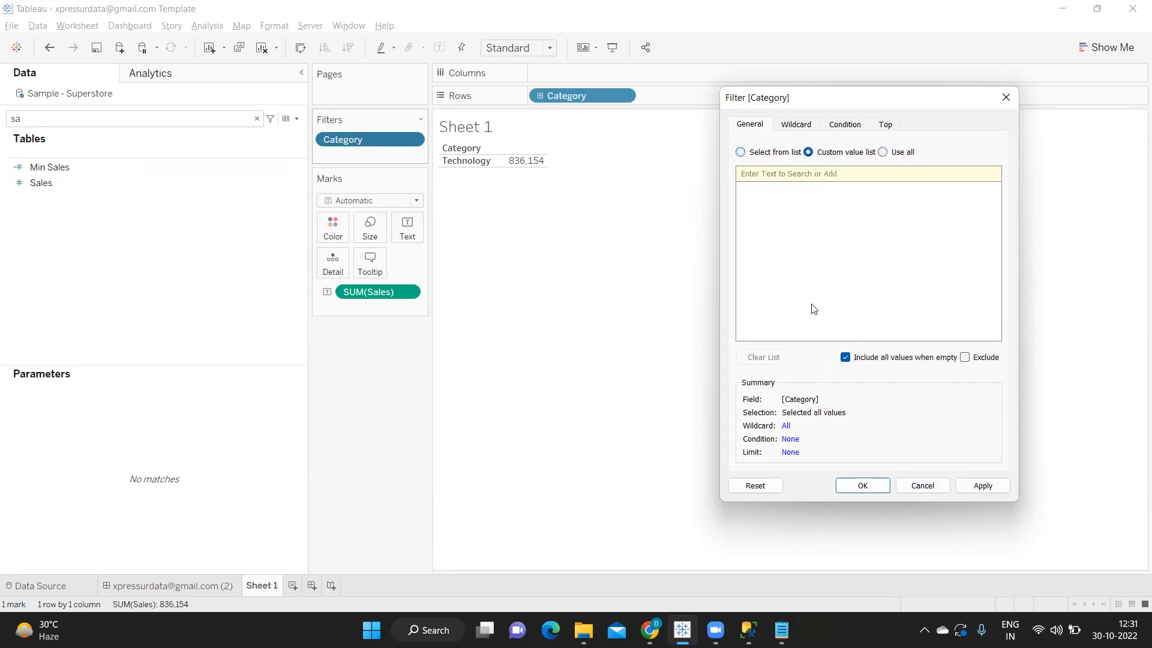
pyautogui.write('Furniture')
pyautogui.moveTo(775, 175); pyautogui.dragTo(735, 176)
pyautogui.click(985, 174)
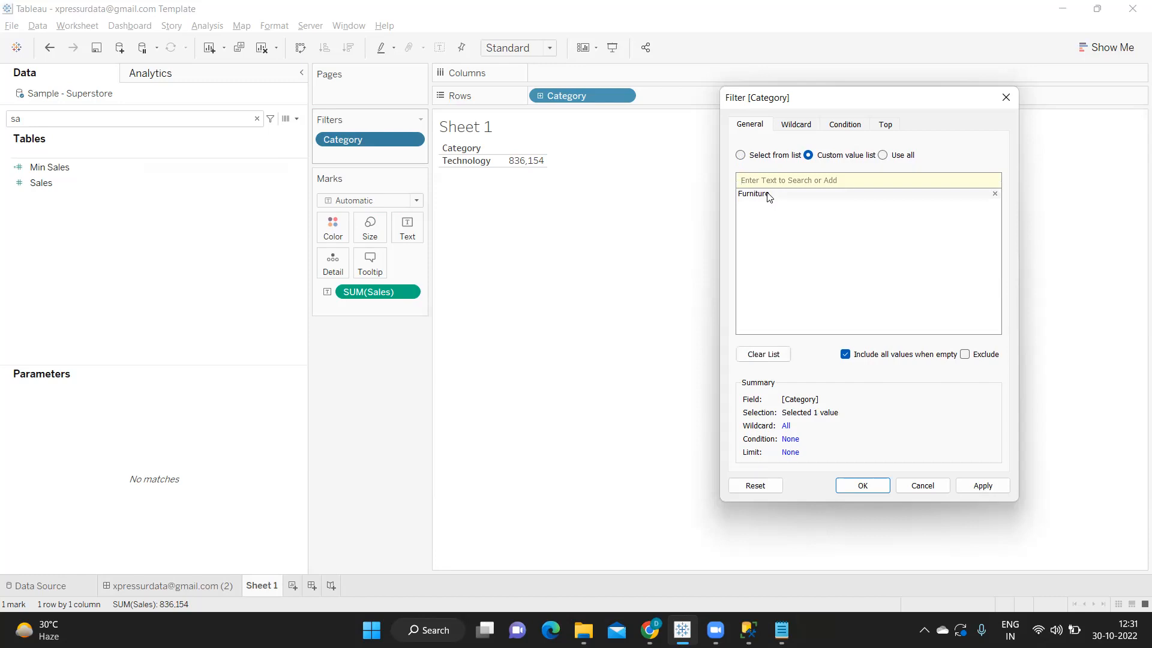
pyautogui.write('Tech')
pyautogui.click(986, 180)
pyautogui.click(765, 195)
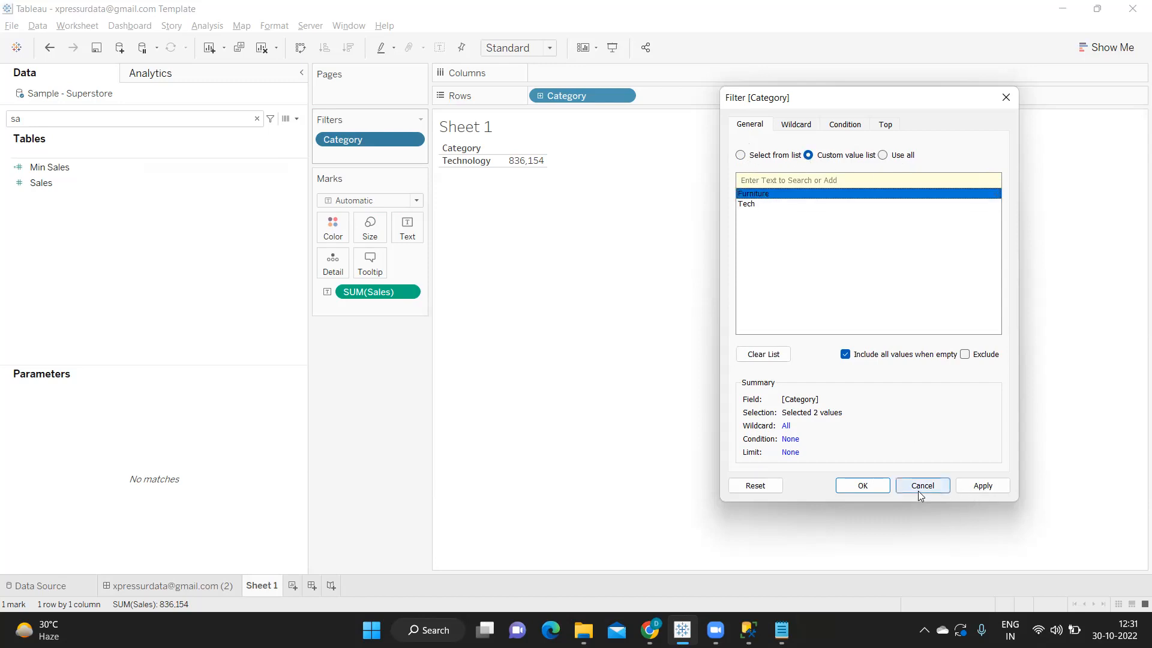
# Remove the Furniture and Tech entries from the Category filter's custom value list
pyautogui.click(995, 194)
pyautogui.click(903, 195)
pyautogui.click(995, 194)
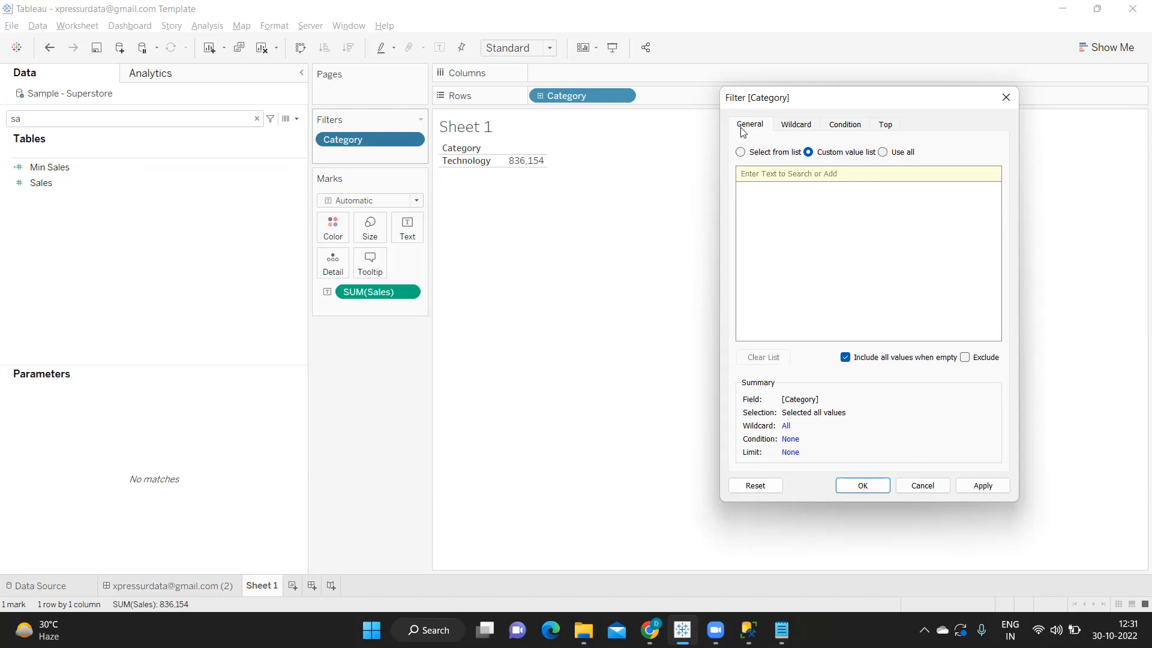
# Switch the Category filter to Select from list, look at its Wildcard options, and cancel the dialog
pyautogui.click(740, 152)
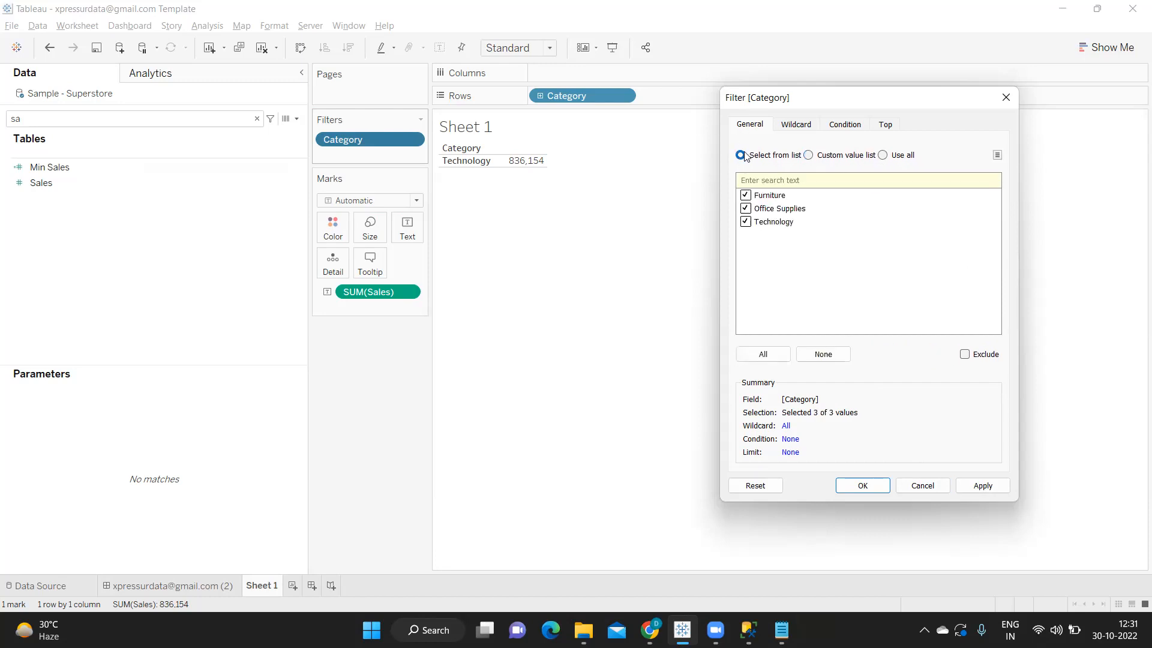
pyautogui.click(809, 127)
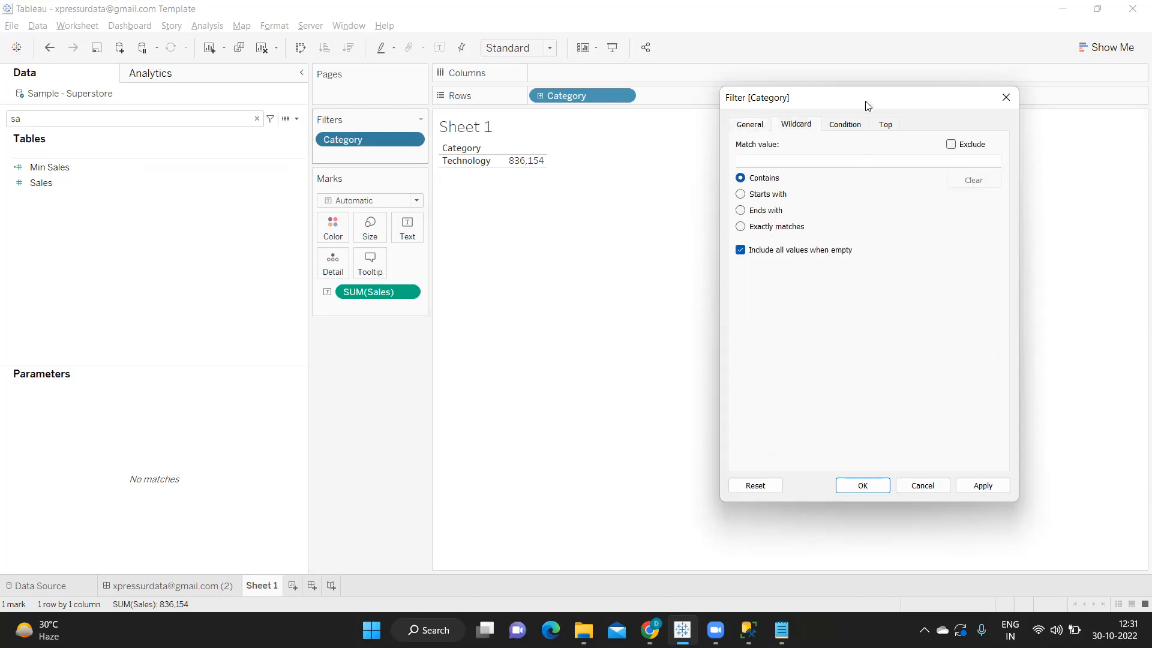
pyautogui.moveTo(877, 105); pyautogui.dragTo(916, 100)
pyautogui.click(849, 156)
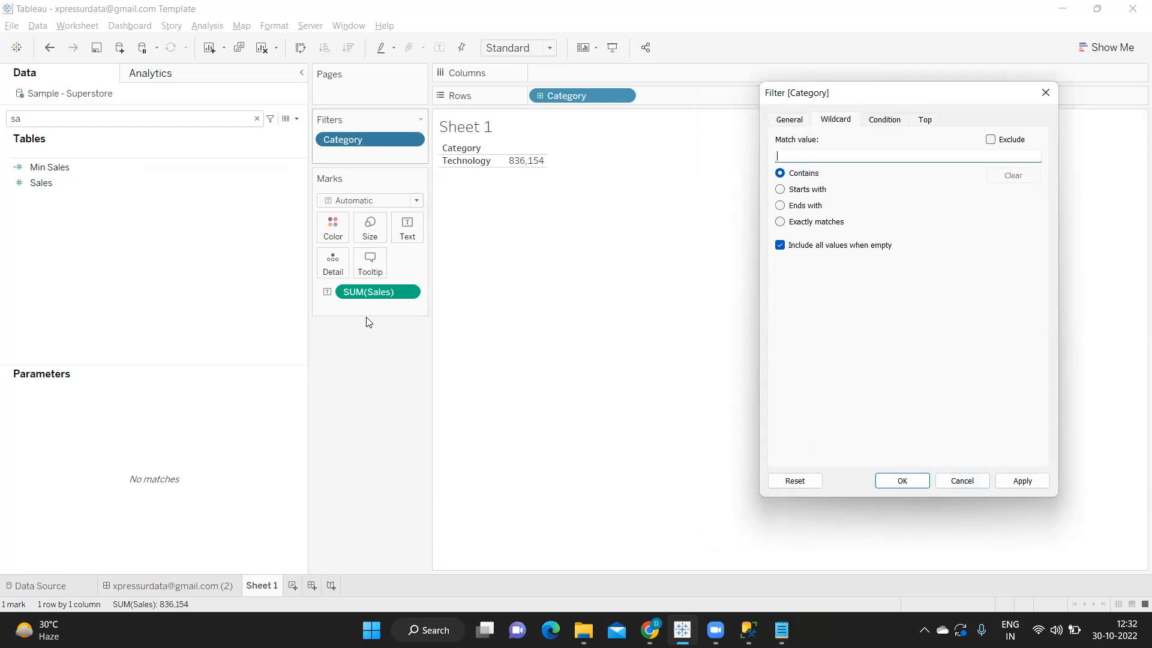
pyautogui.click(353, 142)
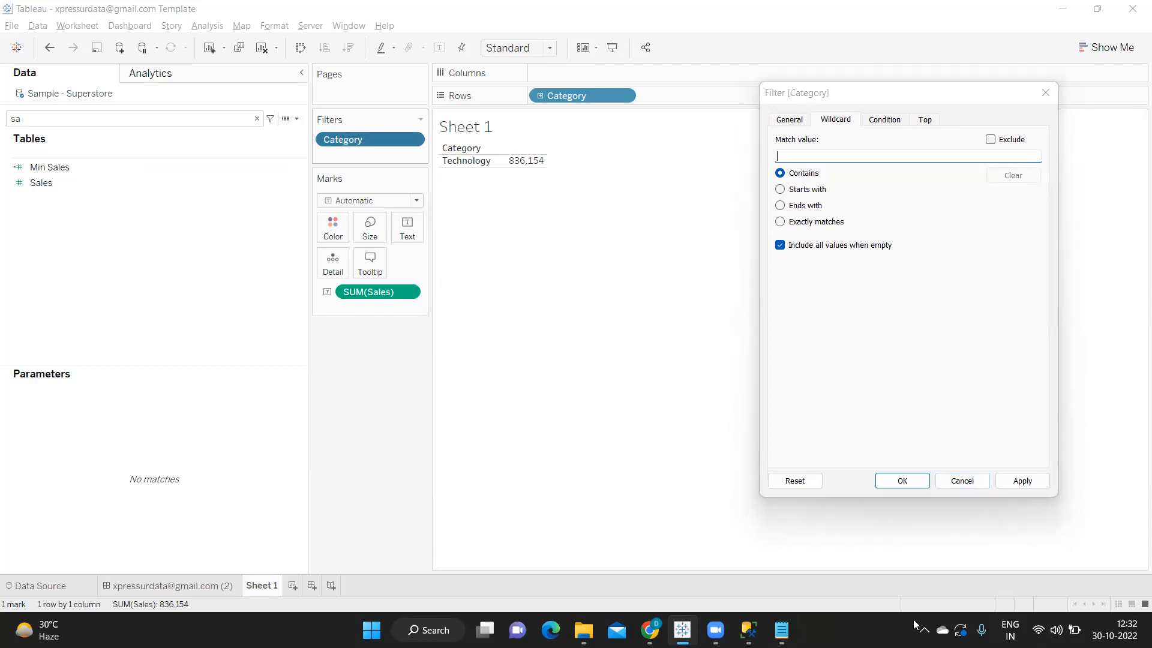
pyautogui.click(960, 480)
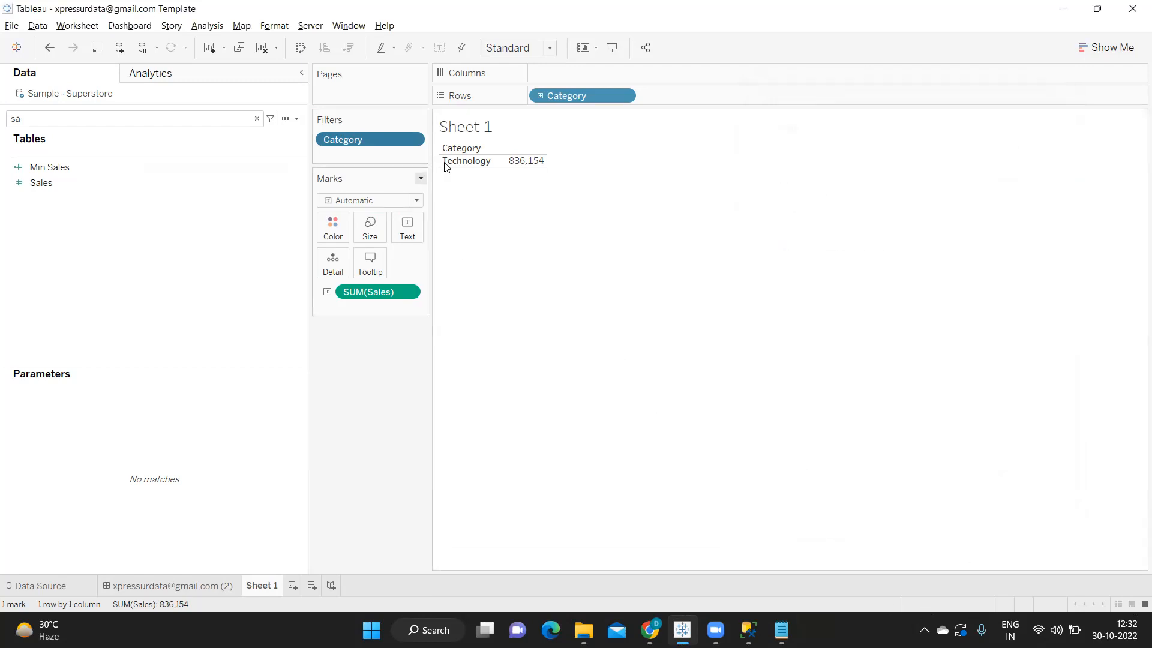
# Replace Category with Sub-Category on the Rows and Filters shelves, finding the field by searching for "su"
pyautogui.click(539, 97)
pyautogui.moveTo(576, 94); pyautogui.dragTo(553, 379)
pyautogui.click(190, 119)
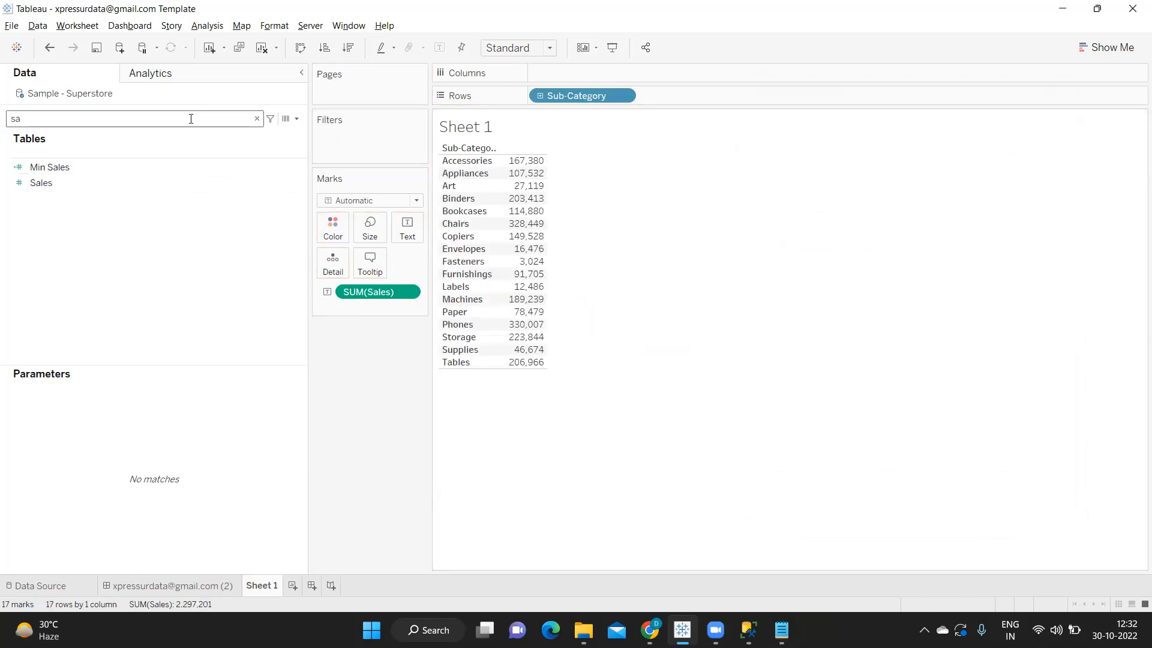
pyautogui.press('BackSpace')
pyautogui.write('u')
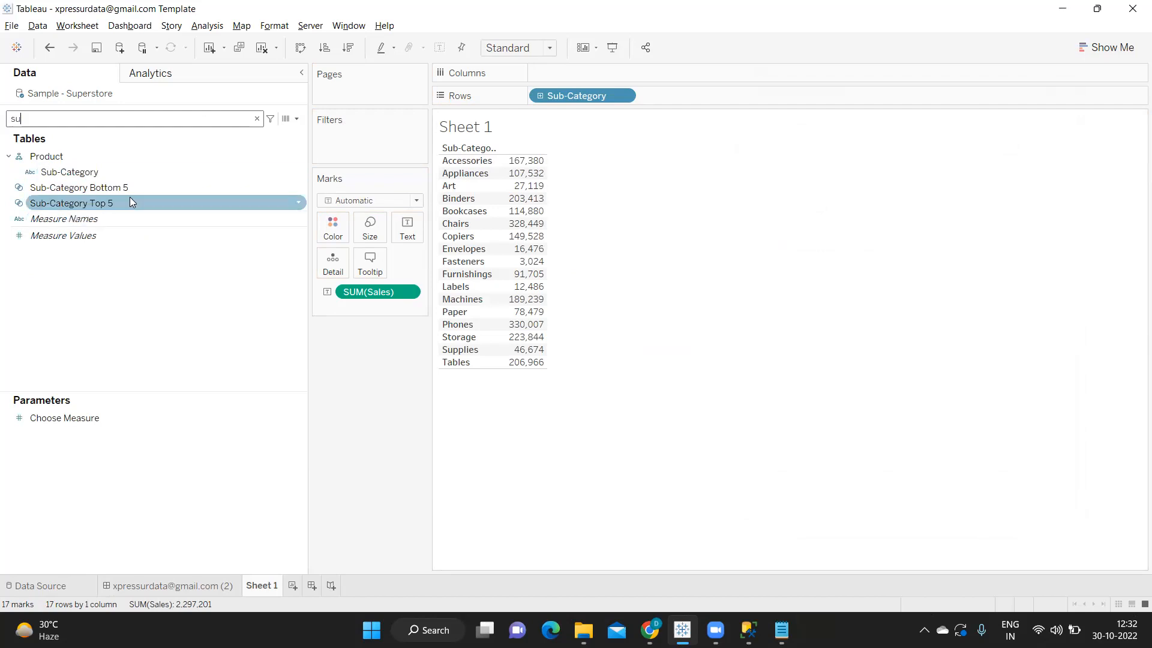
pyautogui.moveTo(123, 171); pyautogui.dragTo(381, 144)
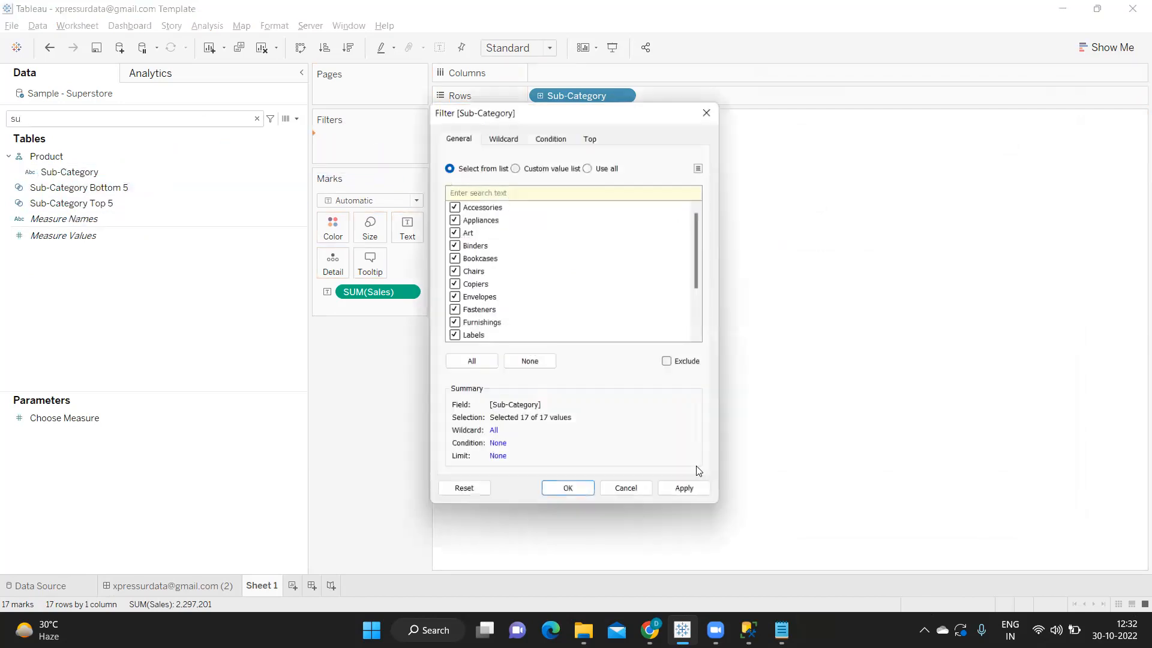
# Apply a Wildcard match to the Sub-Category filter that keeps values containing "A"
pyautogui.click(507, 134)
pyautogui.moveTo(533, 112); pyautogui.dragTo(880, 123)
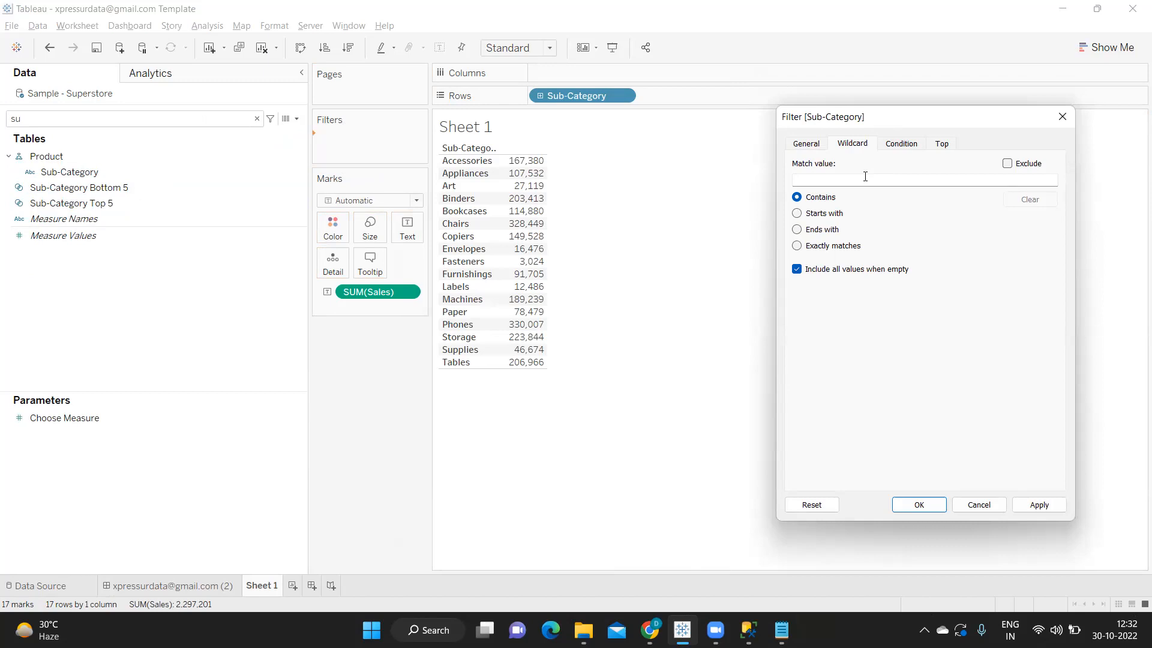
pyautogui.write('A')
pyautogui.moveTo(809, 180); pyautogui.dragTo(767, 181)
pyautogui.click(1036, 505)
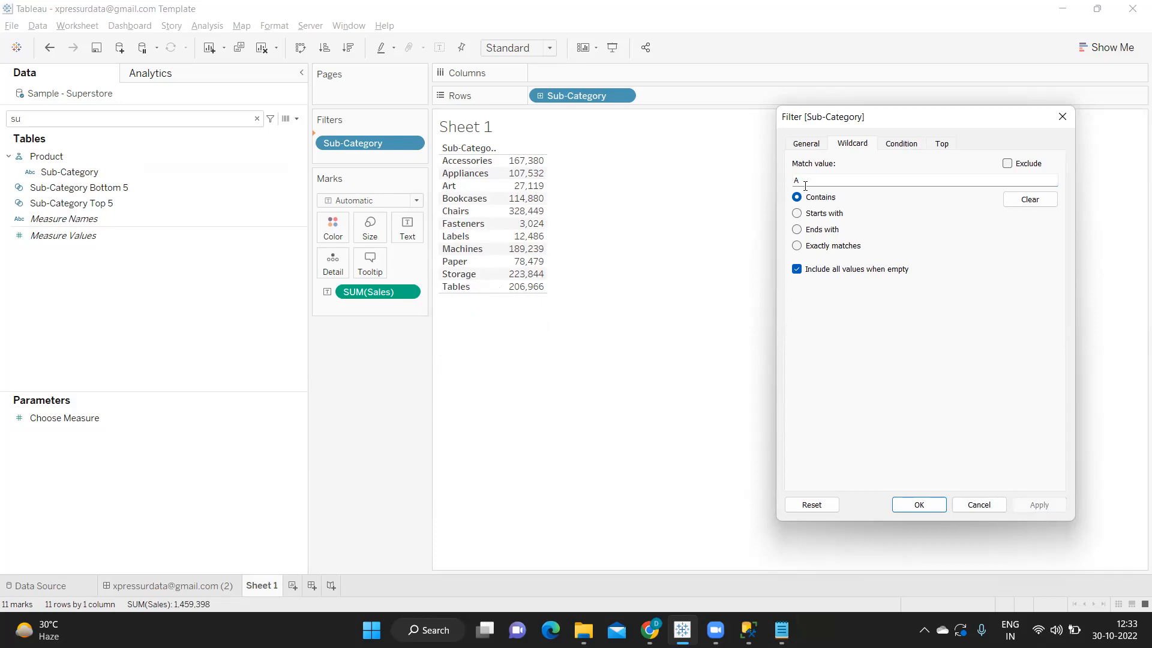
# Switch the Sub-Category wildcard match to Starts with "A" and apply it
pyautogui.moveTo(808, 179); pyautogui.dragTo(794, 180)
pyautogui.click(796, 214)
pyautogui.click(1035, 507)
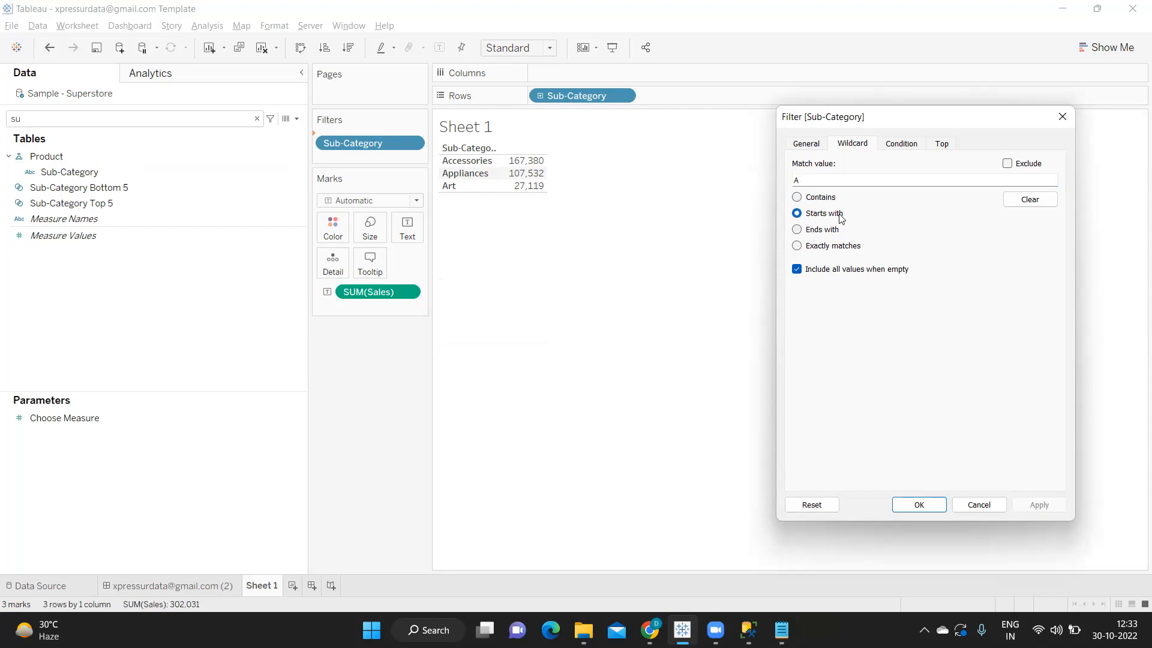
# Set the Sub-Category wildcard match to Ends with "s" and apply it
pyautogui.doubleClick(811, 181)
pyautogui.click(797, 231)
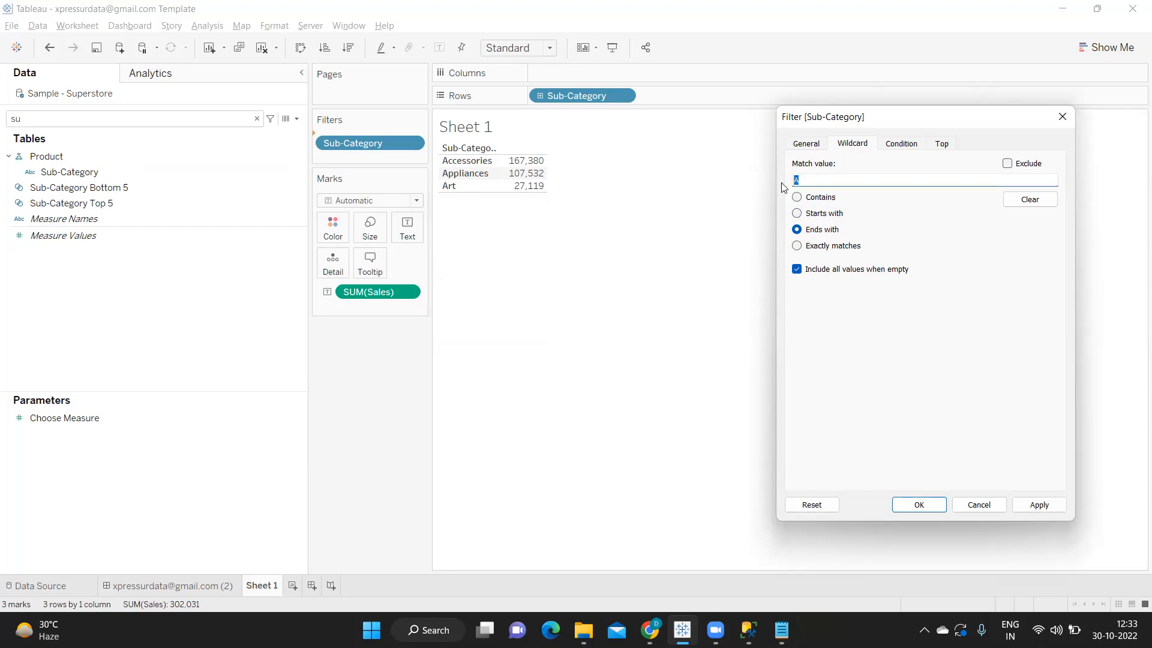
pyautogui.write('s')
pyautogui.click(1030, 506)
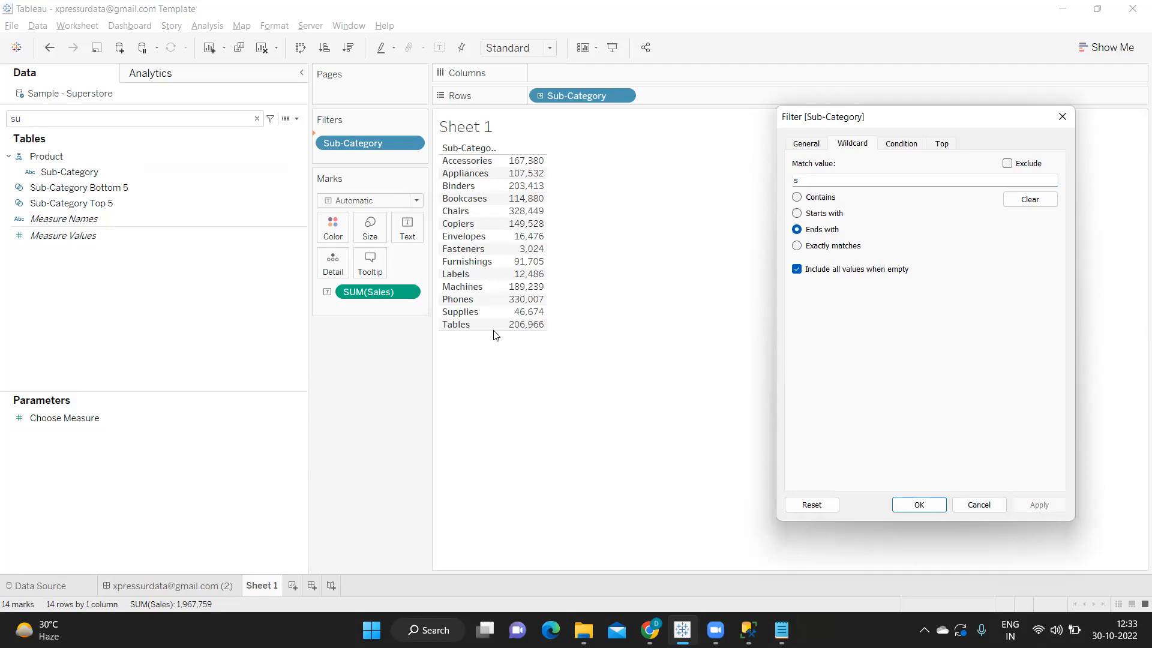
# Apply Exclude to the Sub-Category wildcard match on "s" and compare the match options with Exclude off and on
pyautogui.click(1007, 164)
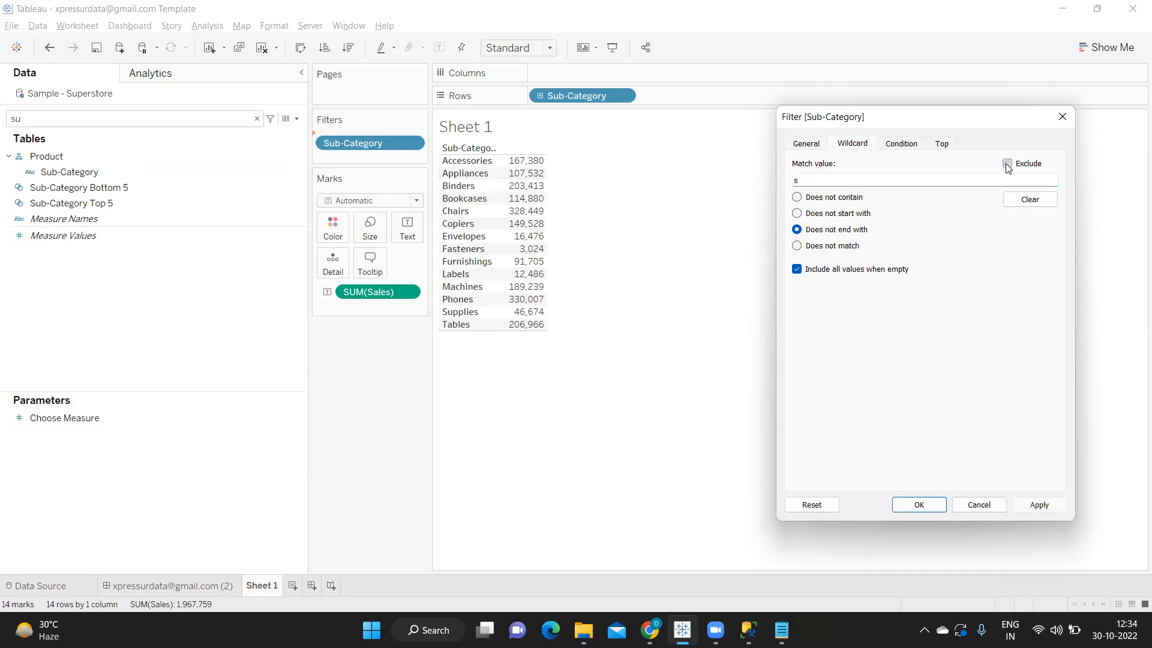
pyautogui.click(1055, 506)
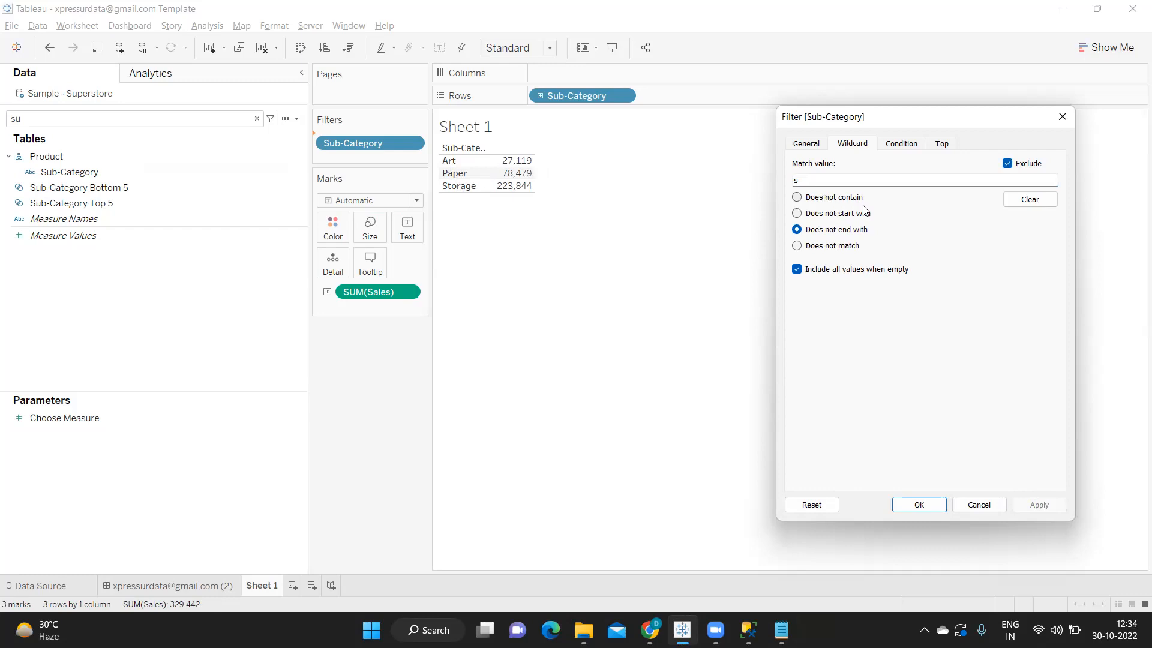
pyautogui.click(1008, 164)
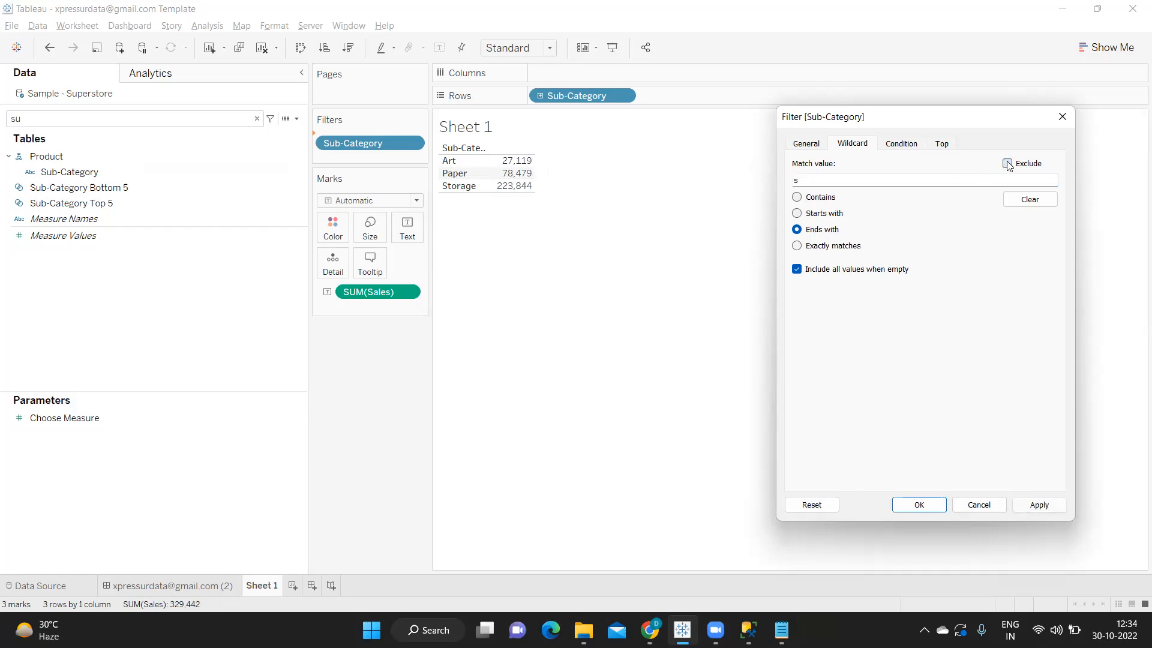
pyautogui.click(1007, 164)
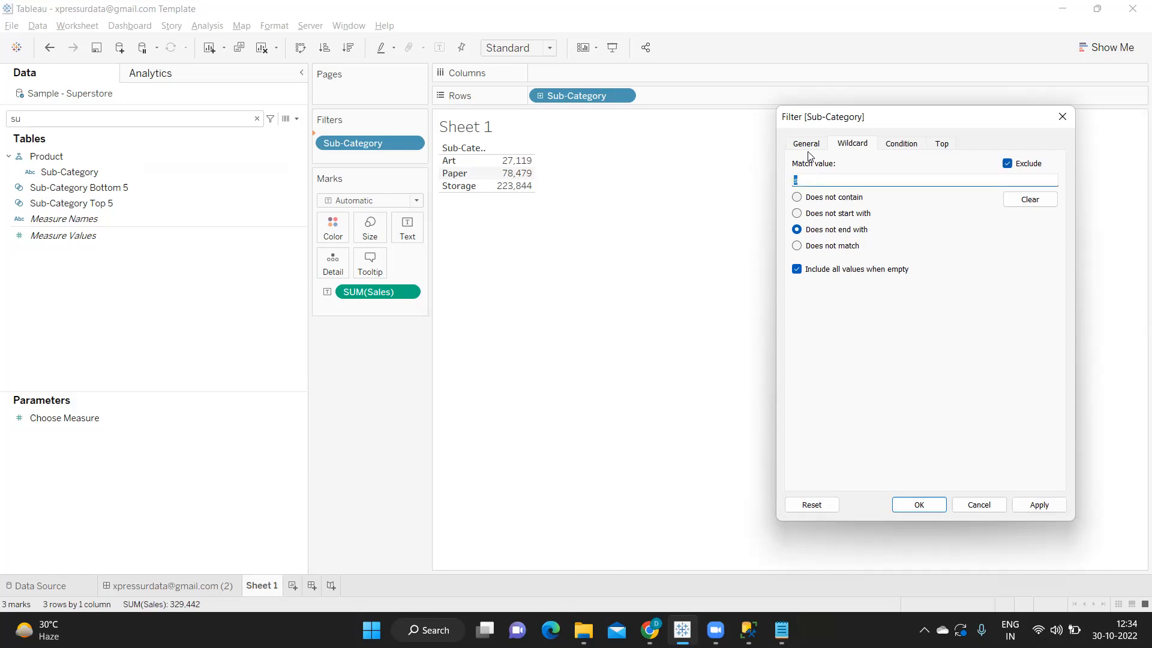
# Turn off Exclude and apply an Exactly matches wildcard of "A" to the Sub-Category filter
pyautogui.click(1008, 165)
pyautogui.click(797, 246)
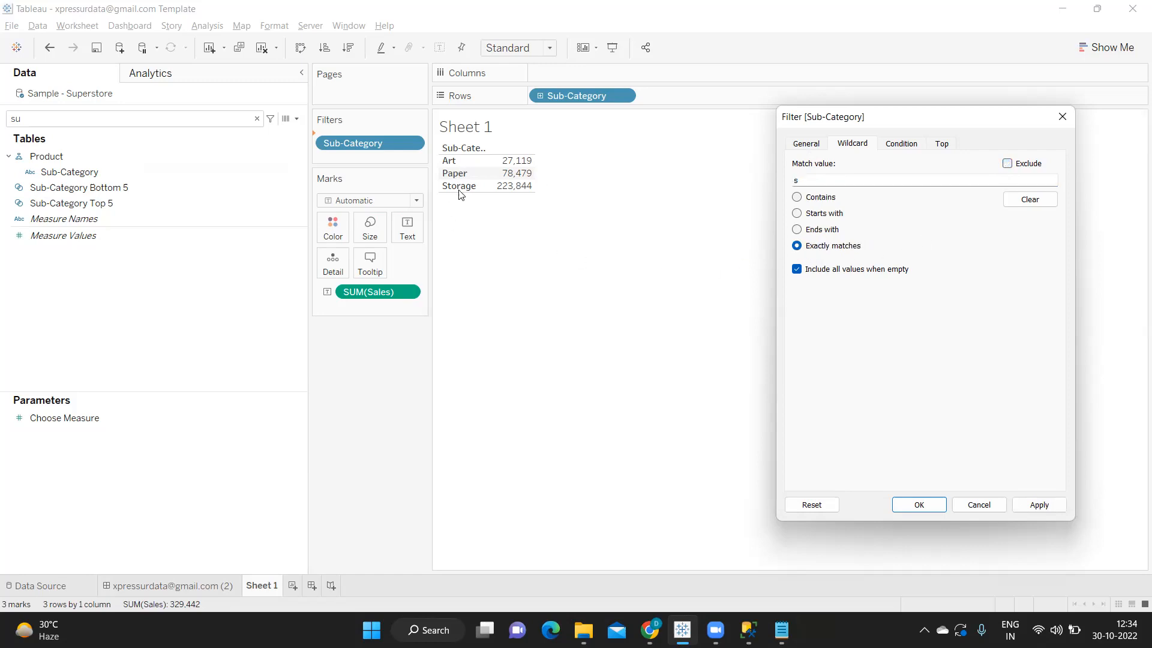
pyautogui.doubleClick(795, 180)
pyautogui.write('A')
pyautogui.click(1039, 504)
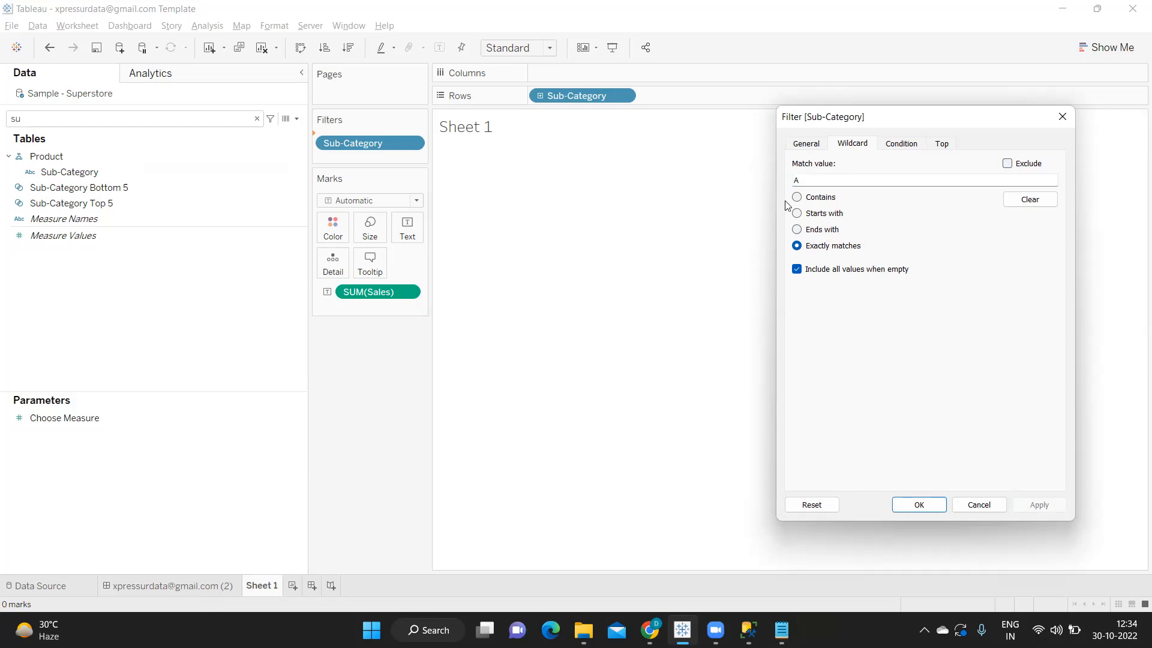
# Extend the exact match value of the Sub-Category wildcard to "Art" and apply it
pyautogui.doubleClick(785, 180)
pyautogui.click(840, 180)
pyautogui.write('rt')
pyautogui.click(1036, 504)
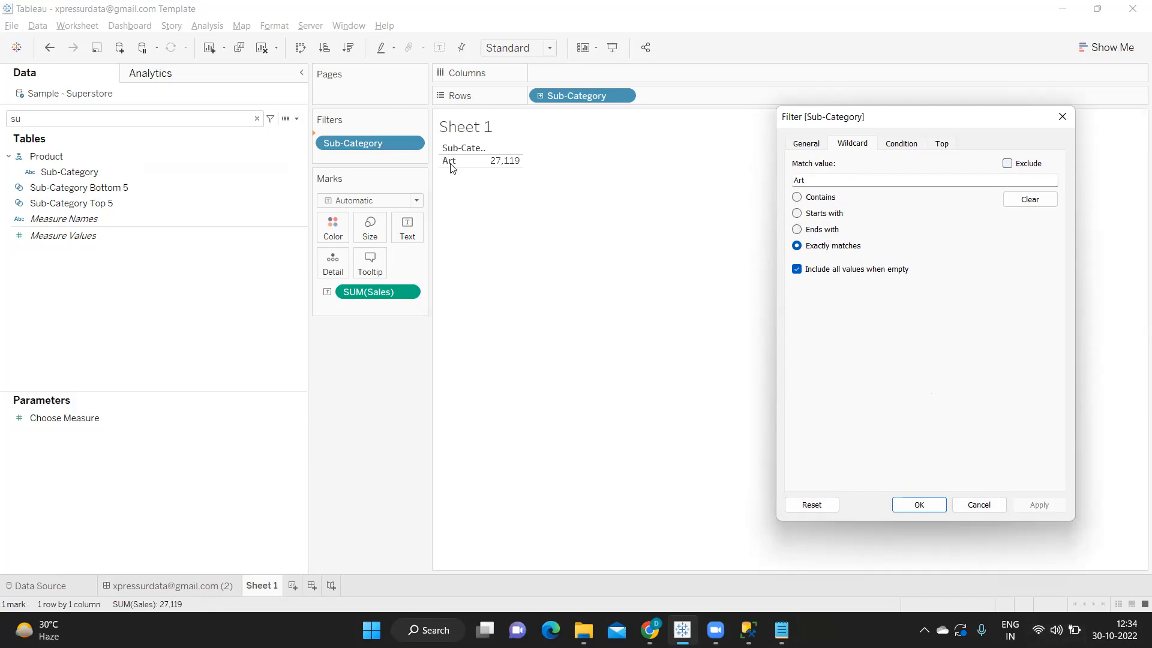
# Clear the wildcard match value of the Sub-Category filter and apply the change
pyautogui.doubleClick(811, 181)
pyautogui.click(894, 148)
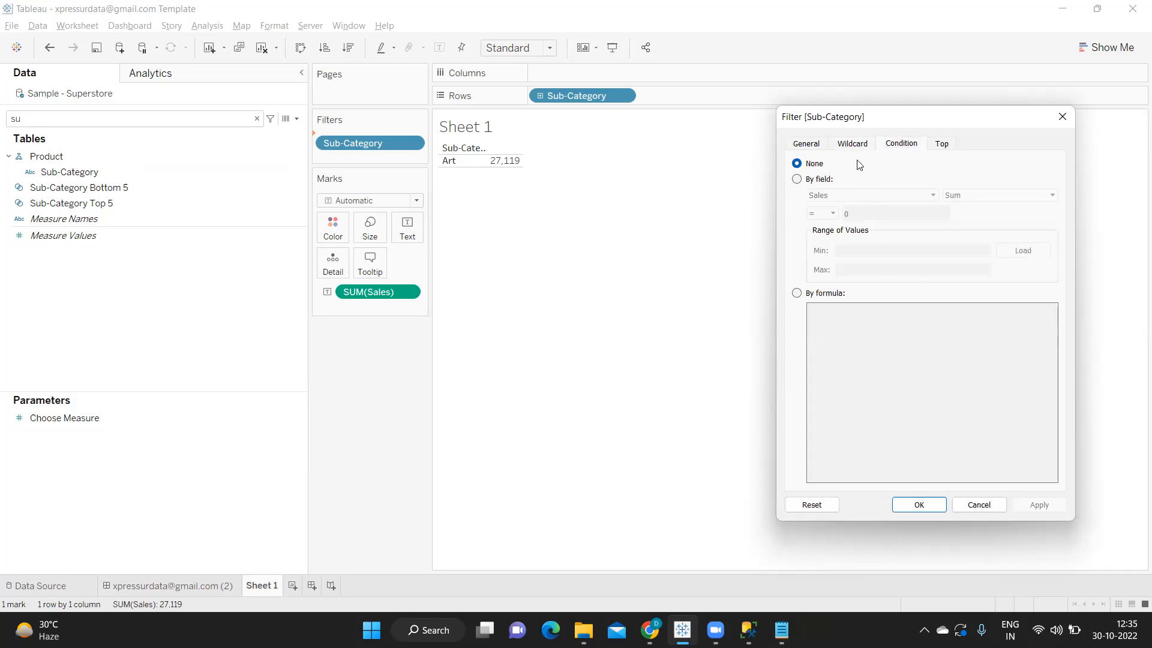
pyautogui.click(853, 144)
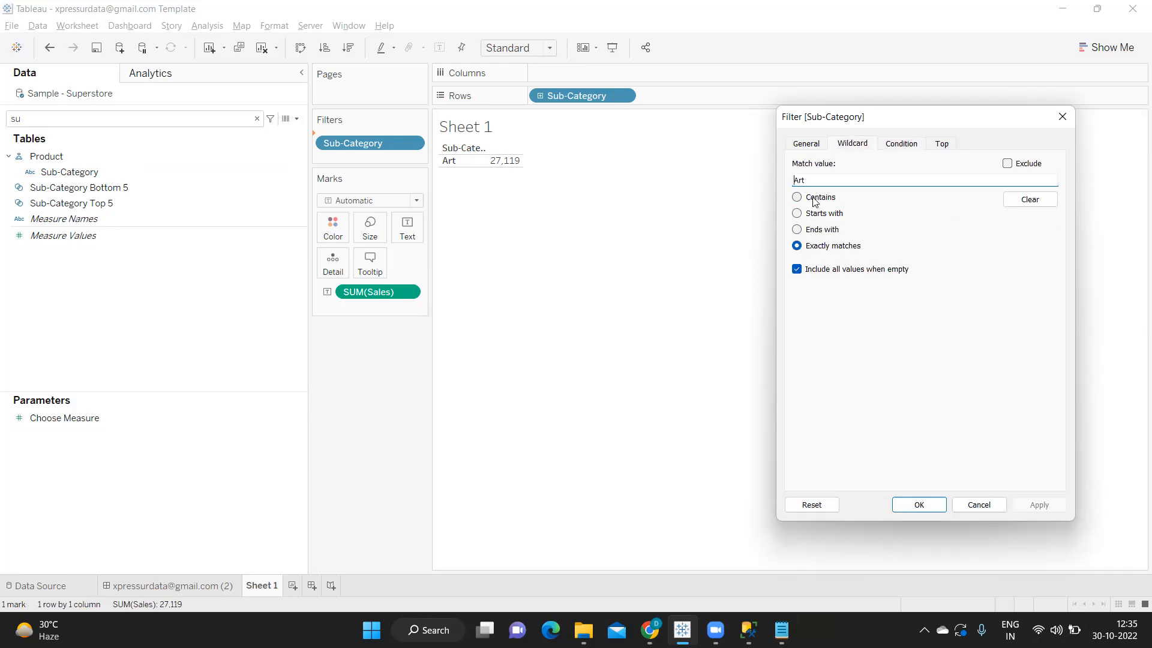
pyautogui.click(1030, 201)
pyautogui.click(1040, 507)
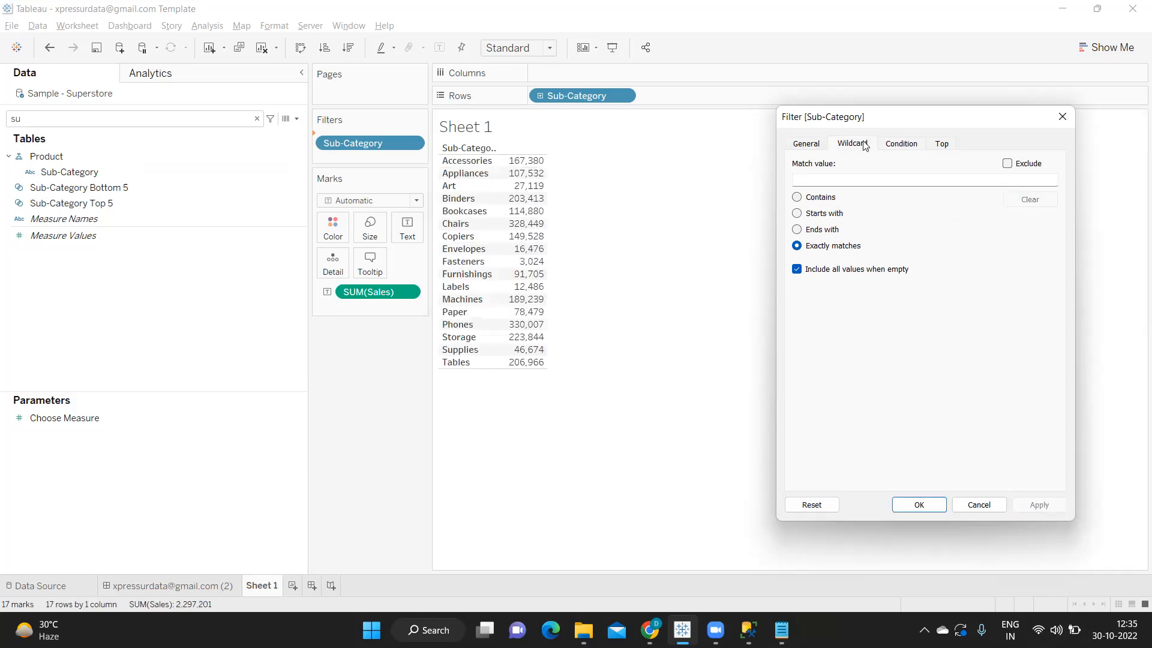
# Examine the field, aggregation and comparison operator choices for a By field condition on the Sub-Category filter
pyautogui.click(900, 145)
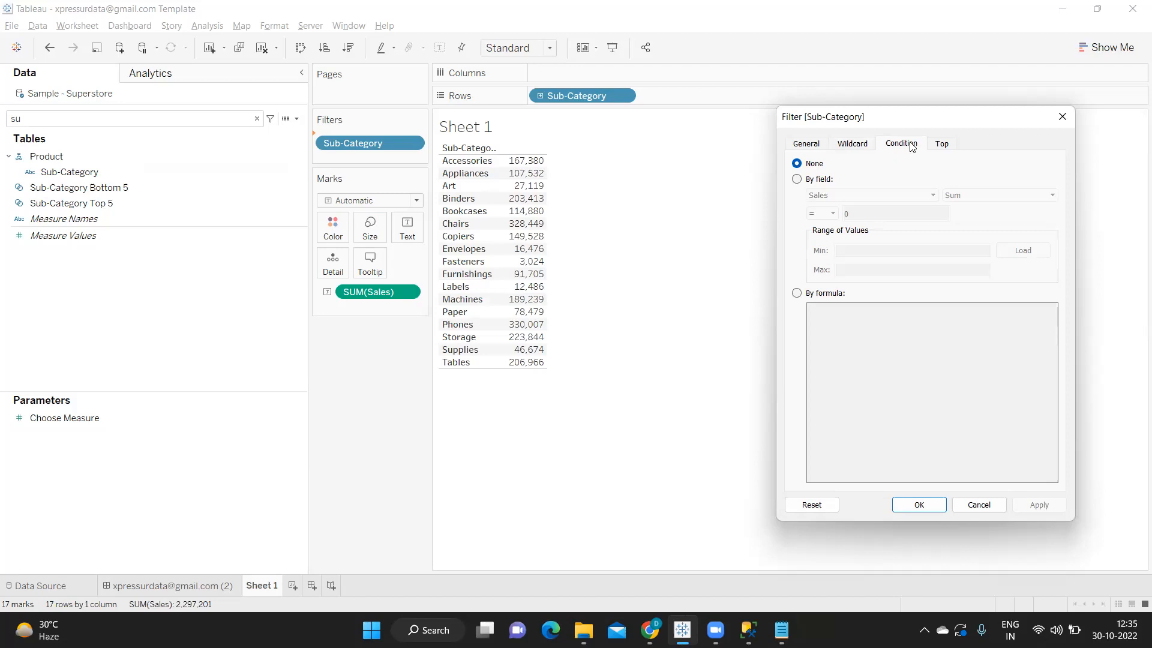
pyautogui.click(796, 180)
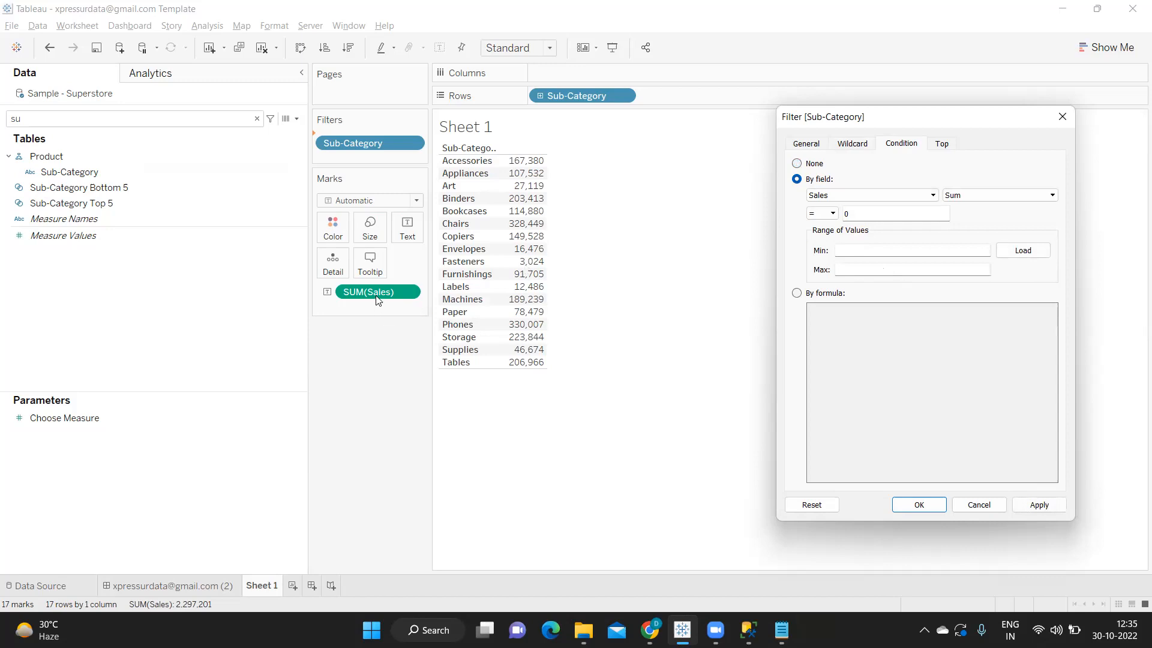
pyautogui.click(834, 197)
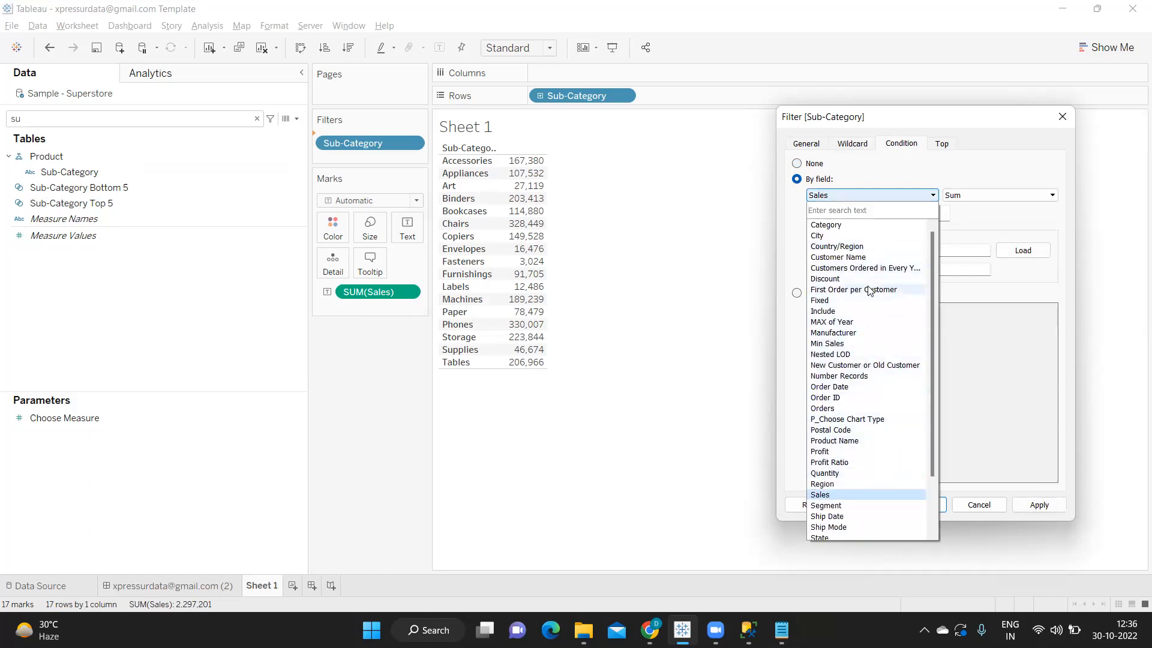
pyautogui.click(999, 198)
pyautogui.click(999, 198)
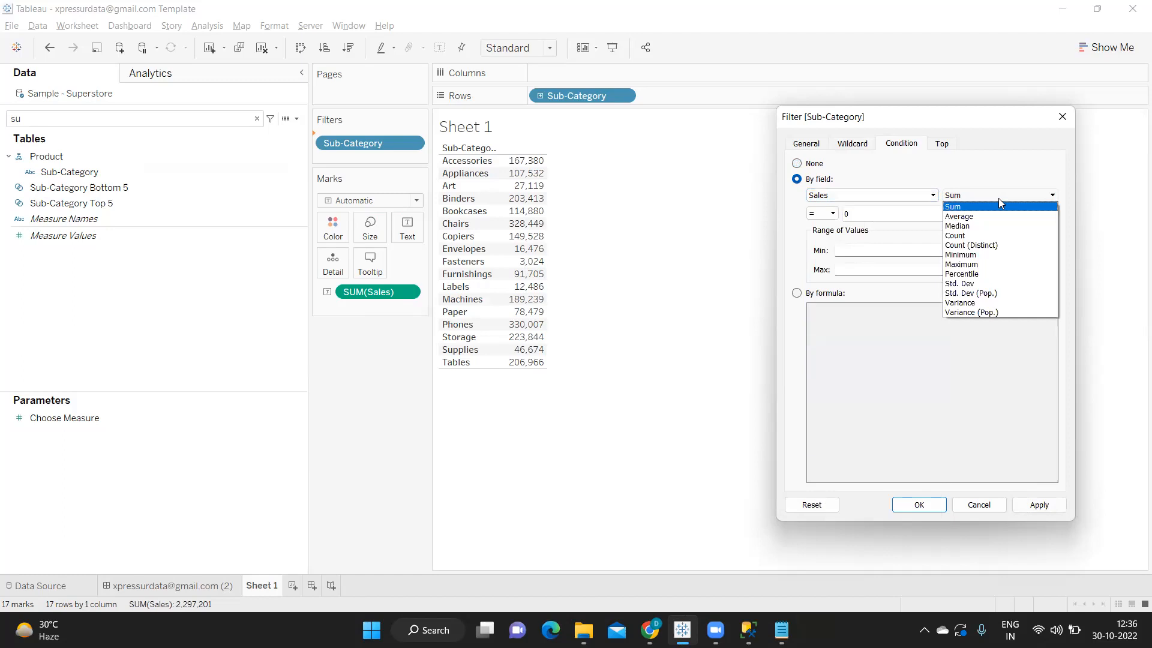
pyautogui.click(931, 196)
pyautogui.click(966, 195)
pyautogui.click(832, 214)
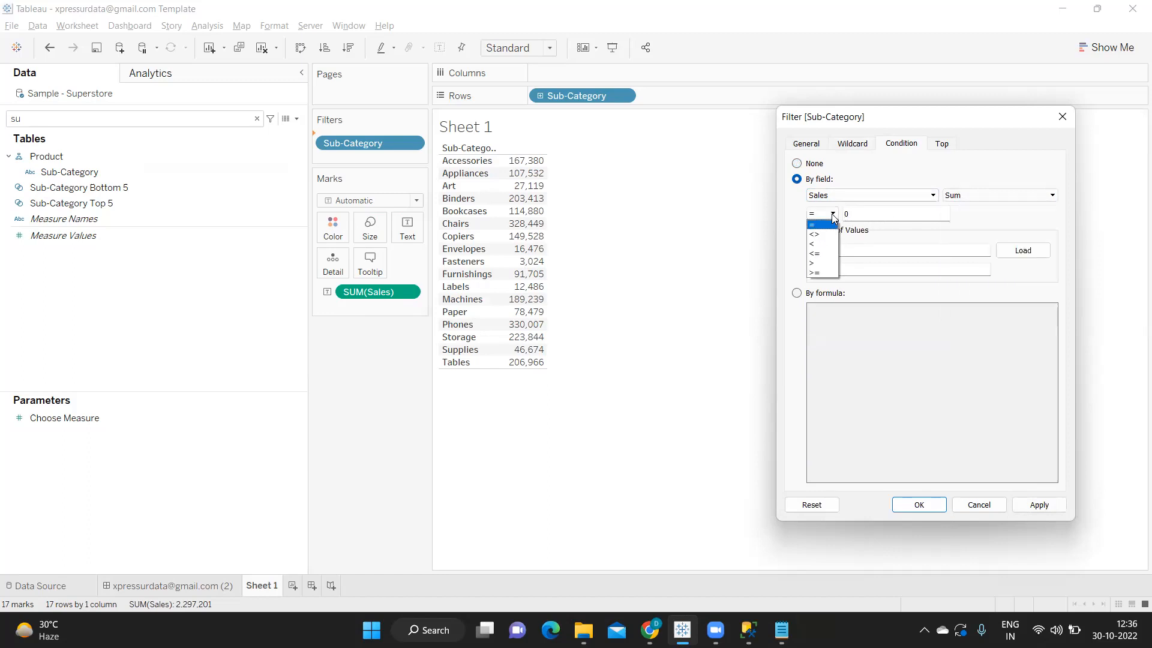
pyautogui.click(571, 262)
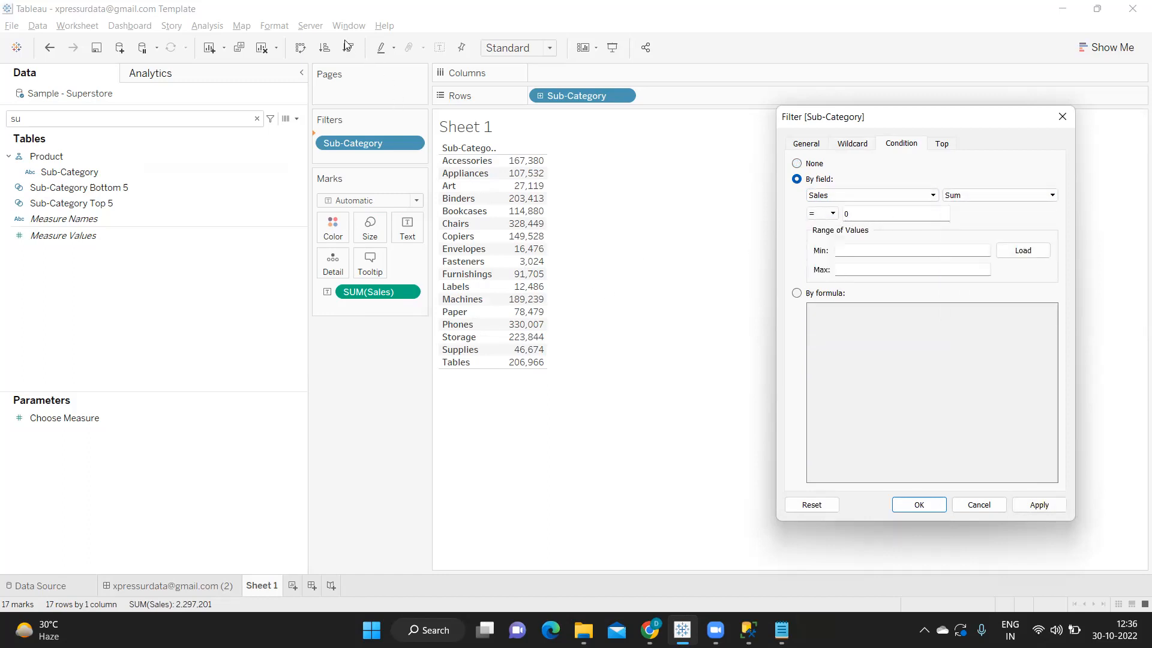
# Discard the pending filter condition and sort the sub-categories by Sales in descending order
pyautogui.click(986, 509)
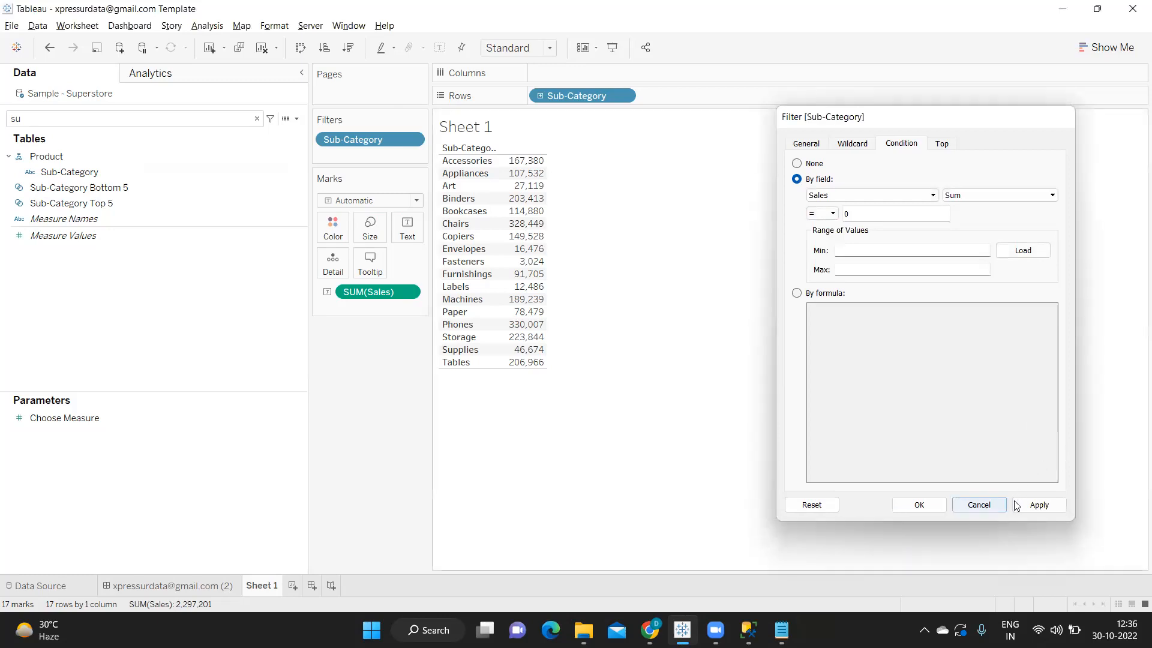
pyautogui.click(348, 48)
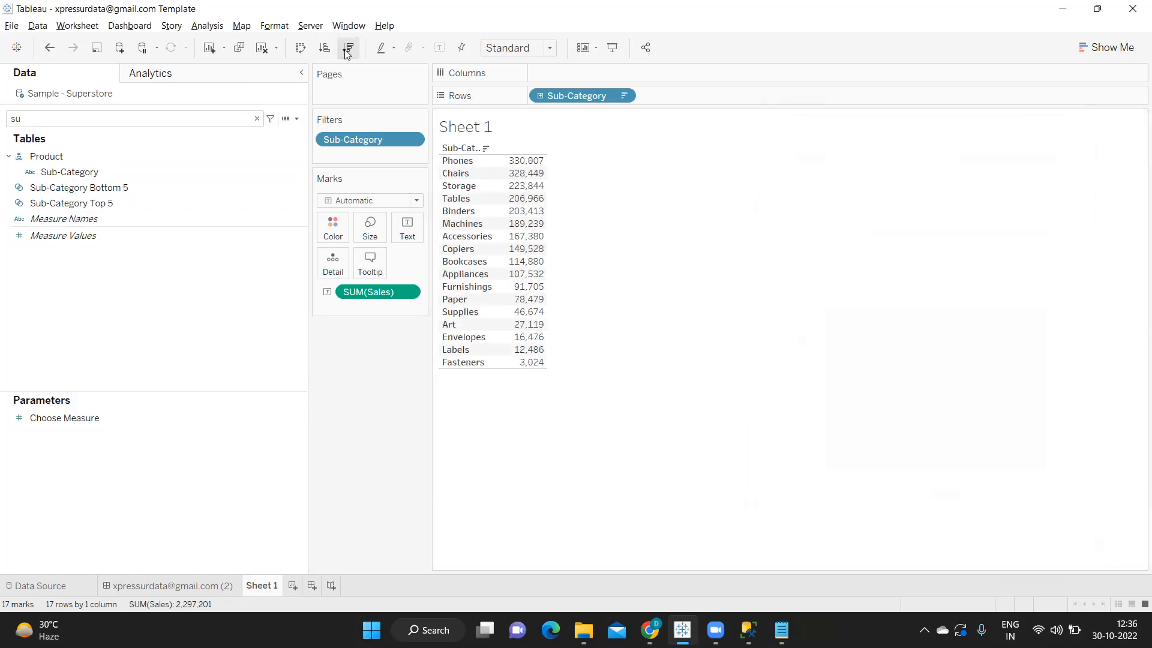
# Edit the Sub-Category filter with a By field condition keeping summed Sales <= 30,000, and apply it
pyautogui.click(411, 139)
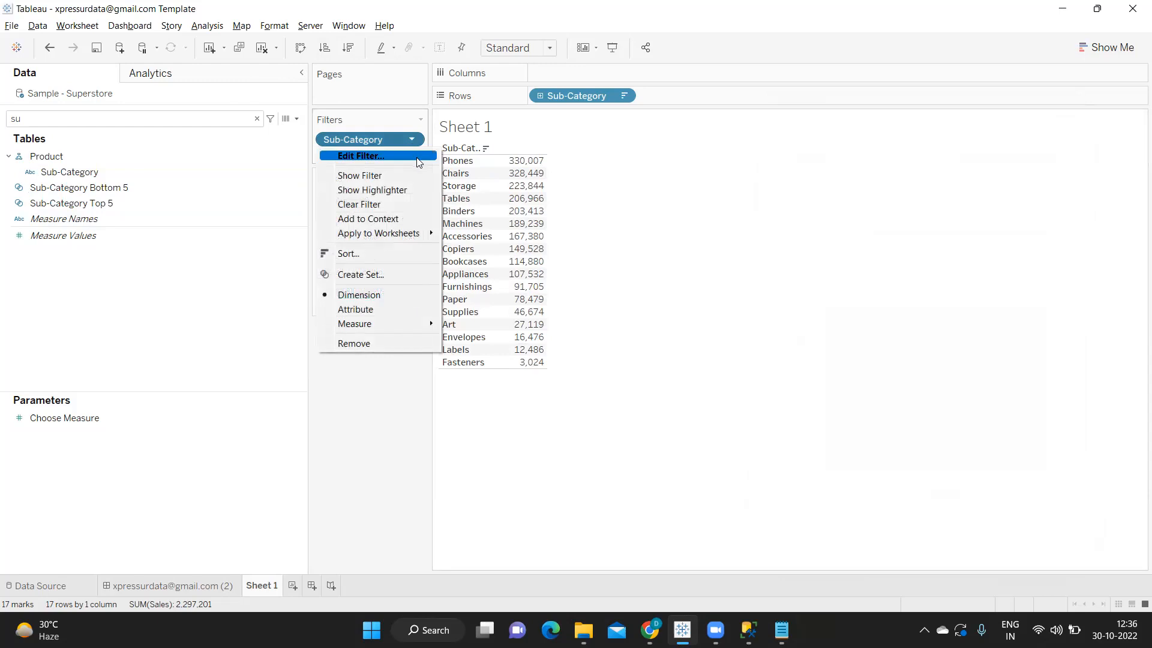
pyautogui.click(418, 156)
pyautogui.click(550, 134)
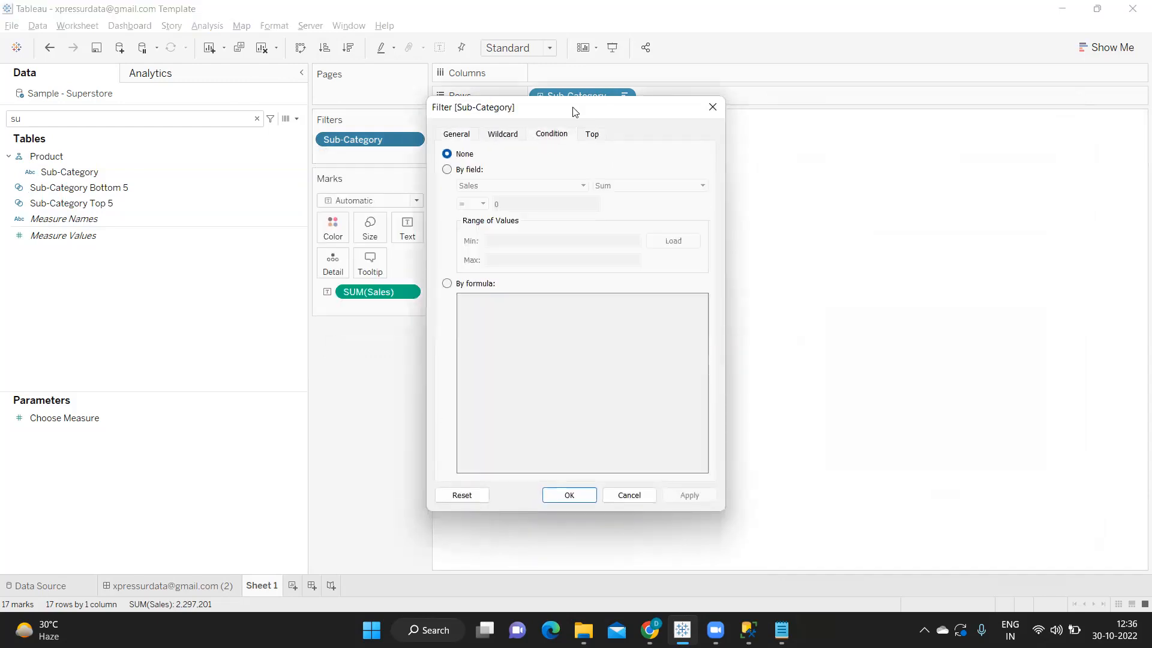
pyautogui.moveTo(581, 113); pyautogui.dragTo(931, 105)
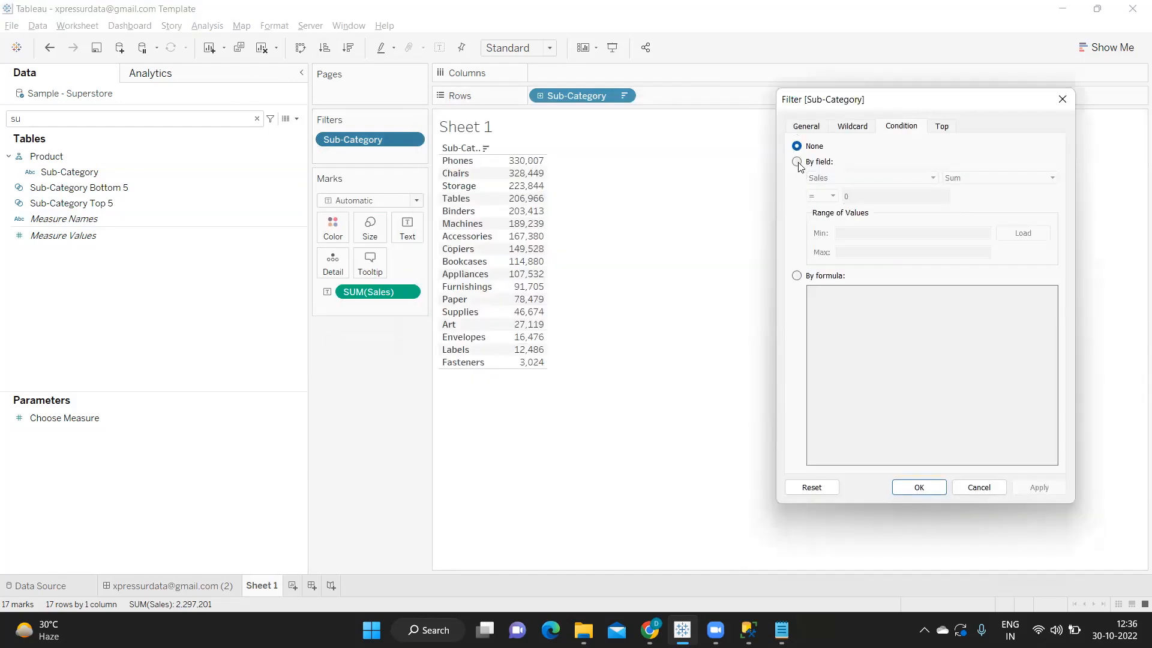
pyautogui.click(798, 163)
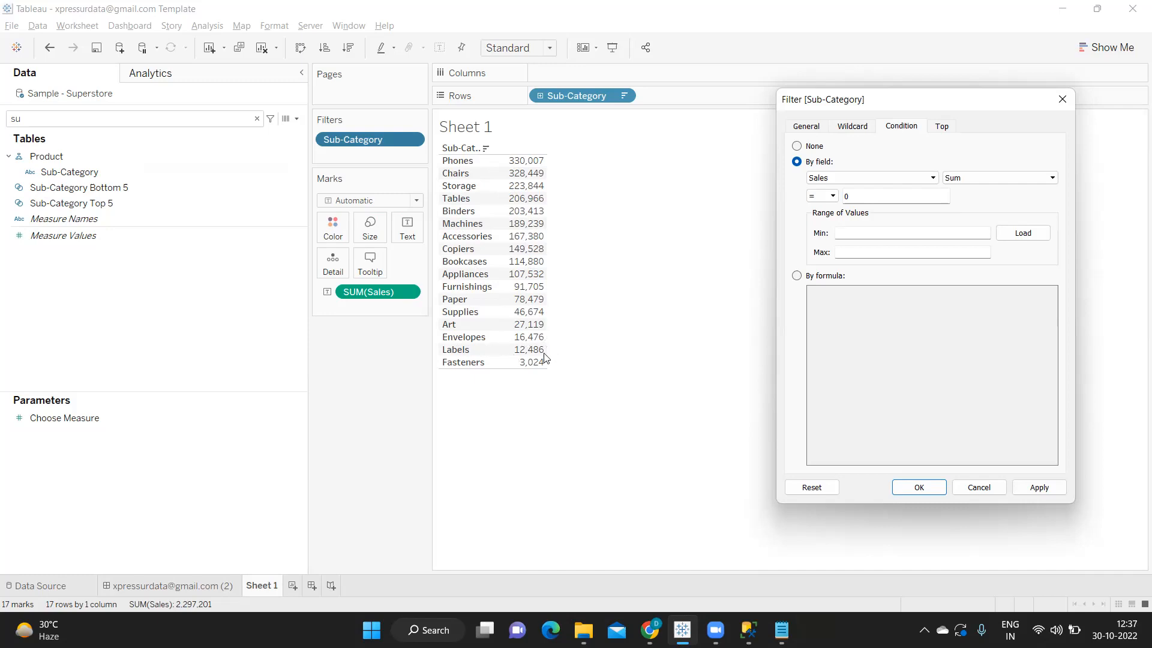
pyautogui.click(831, 196)
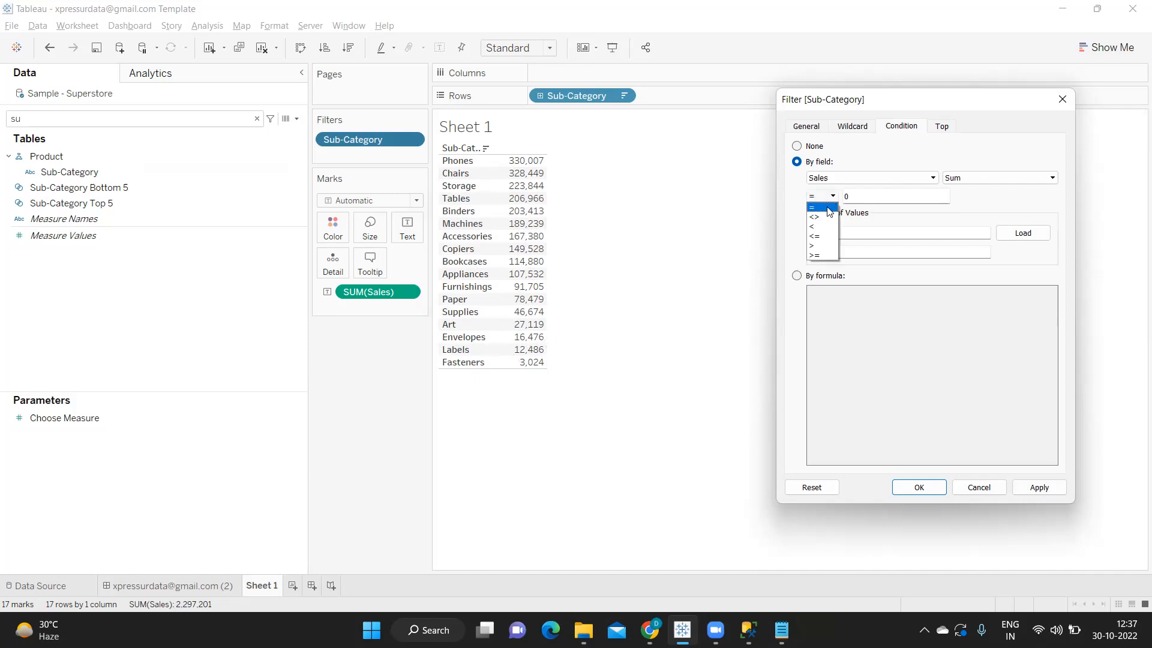
pyautogui.click(824, 237)
pyautogui.press('Tab')
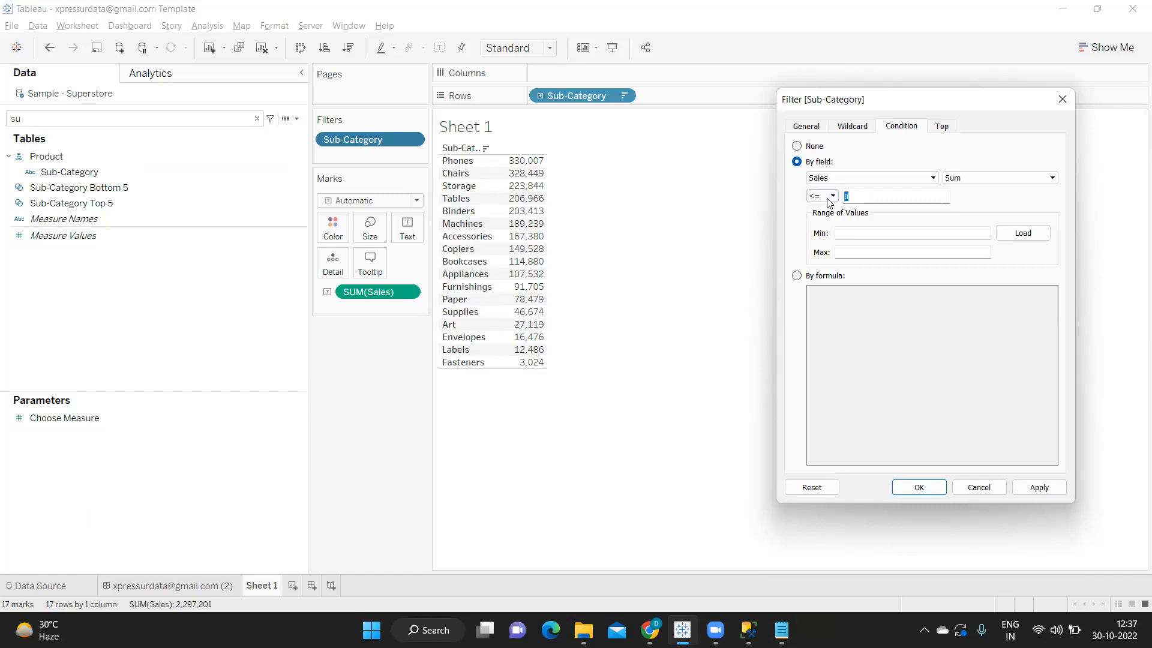
pyautogui.write('30000')
pyautogui.click(1042, 486)
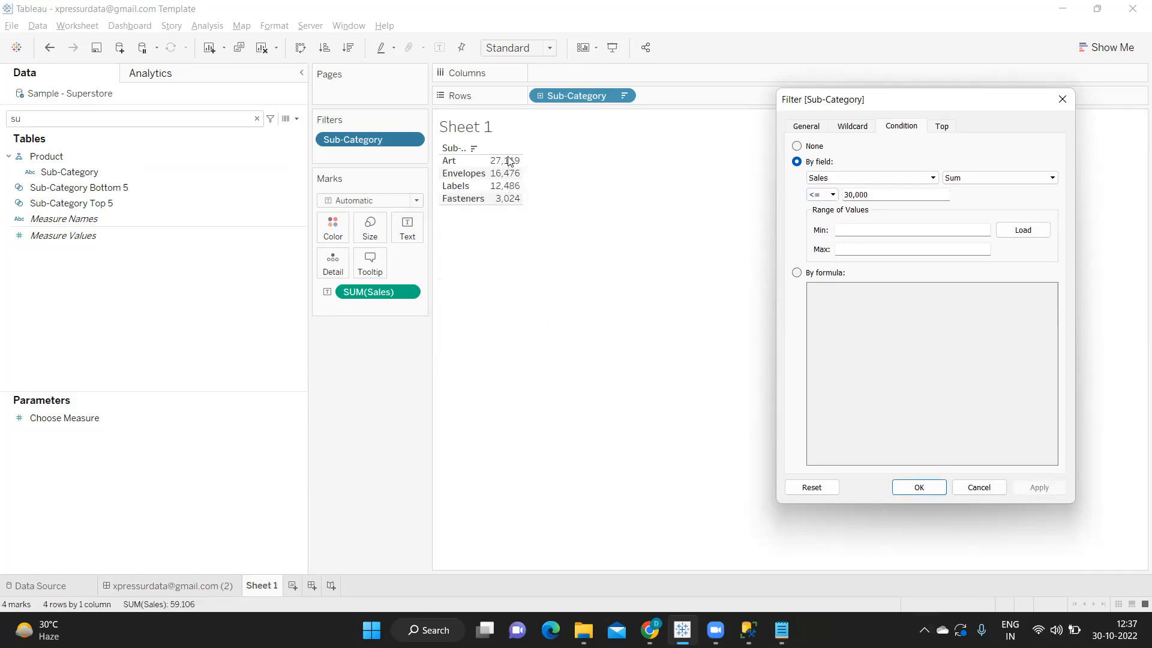
# Change the comparison operator of the Sales condition to >= and apply it
pyautogui.click(834, 195)
pyautogui.click(819, 254)
pyautogui.click(1032, 487)
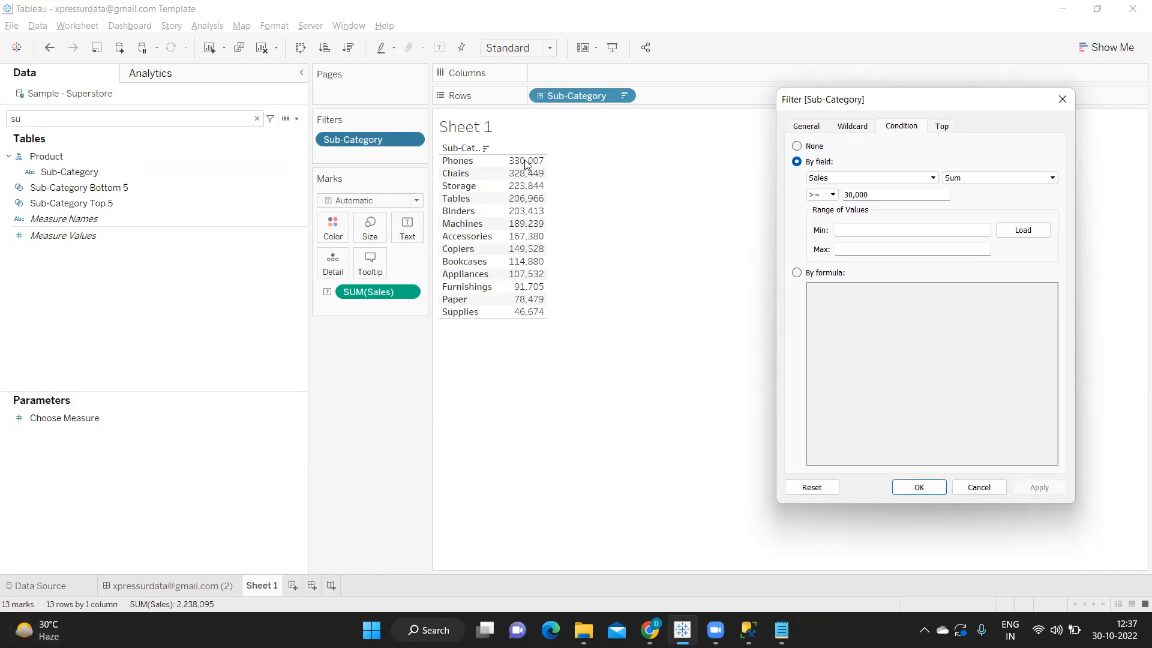
# Load the range of values for summed Sales to inspect its minimum and maximum
pyautogui.doubleClick(862, 193)
pyautogui.click(1020, 236)
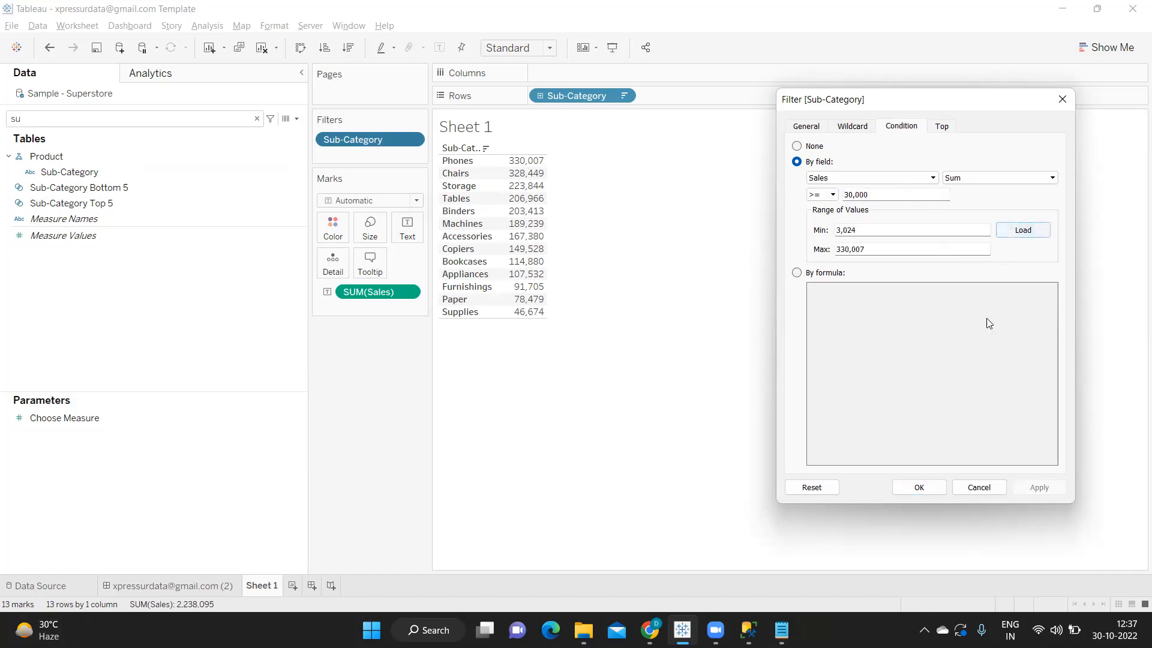
pyautogui.click(864, 231)
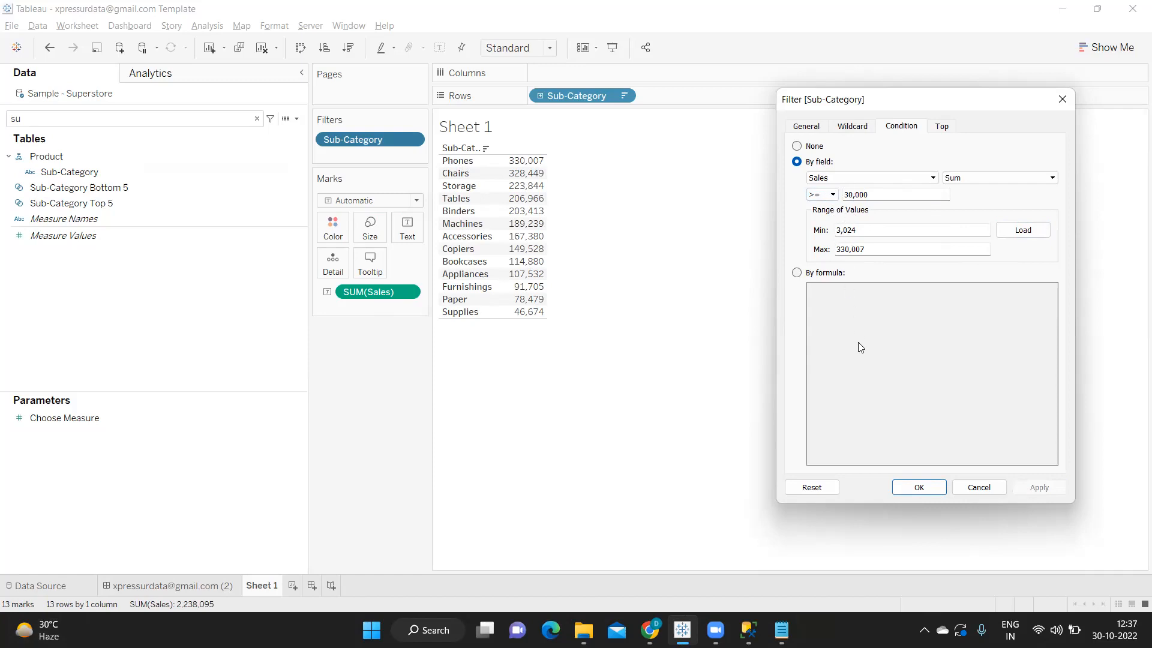
# Set the Sales condition's operator back to <= with the 30,000 threshold and apply it
pyautogui.click(835, 200)
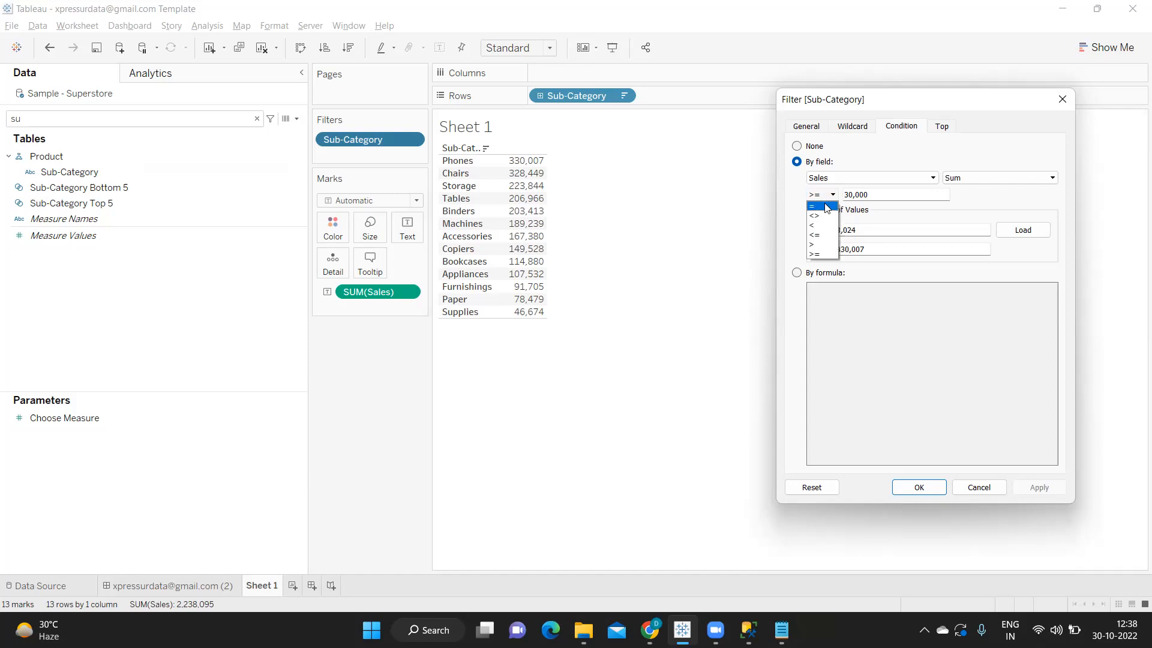
pyautogui.click(826, 235)
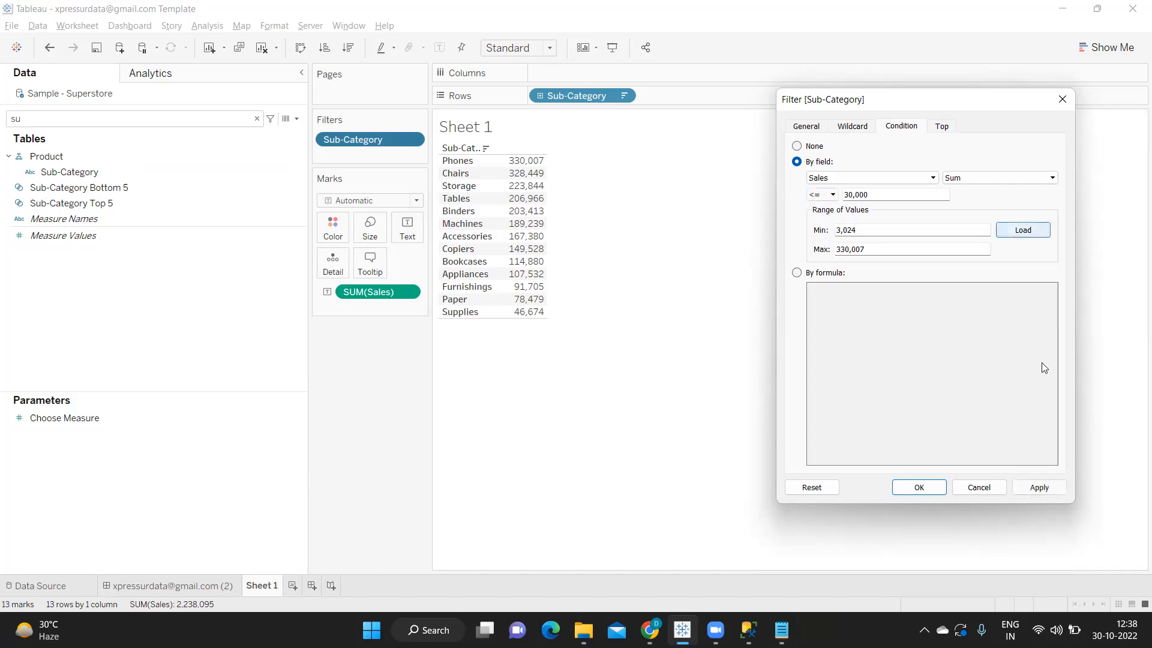
pyautogui.click(1038, 487)
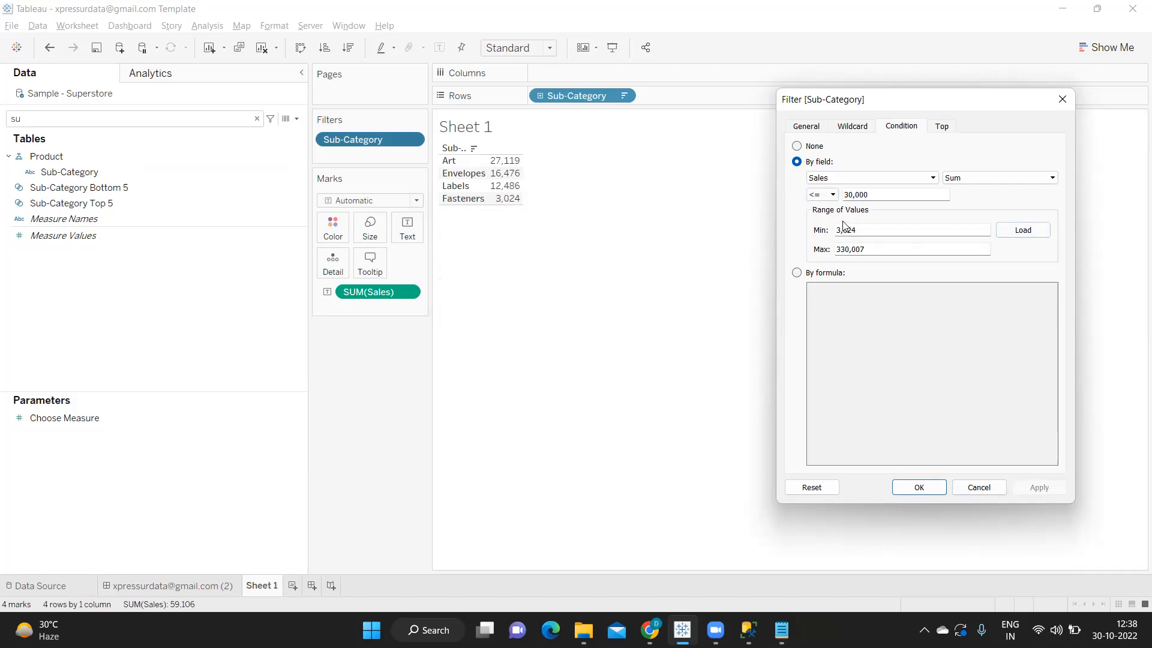
# Try the = operator on summed Sales against 30,000, and apply it again with the value 3024
pyautogui.click(833, 194)
pyautogui.click(822, 206)
pyautogui.click(1040, 489)
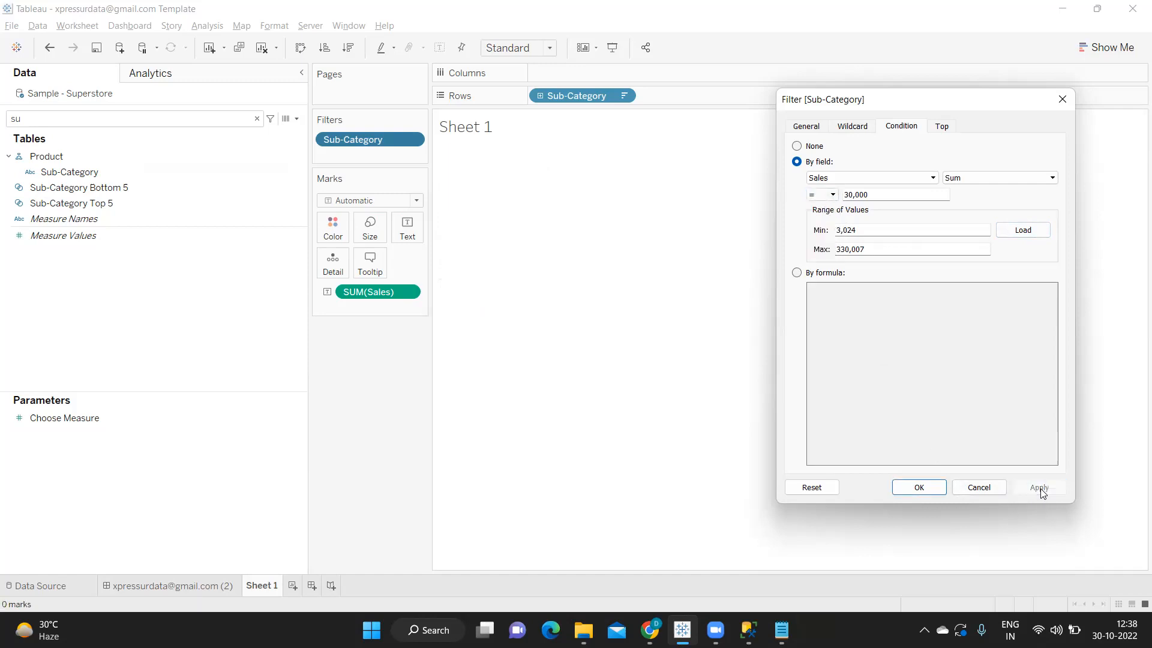
pyautogui.moveTo(870, 193); pyautogui.dragTo(843, 193)
pyautogui.write('3024')
pyautogui.click(1030, 490)
# Switch the operator of the 3,024 Sales condition to <= and apply it
pyautogui.moveTo(871, 194); pyautogui.dragTo(827, 190)
pyautogui.click(817, 195)
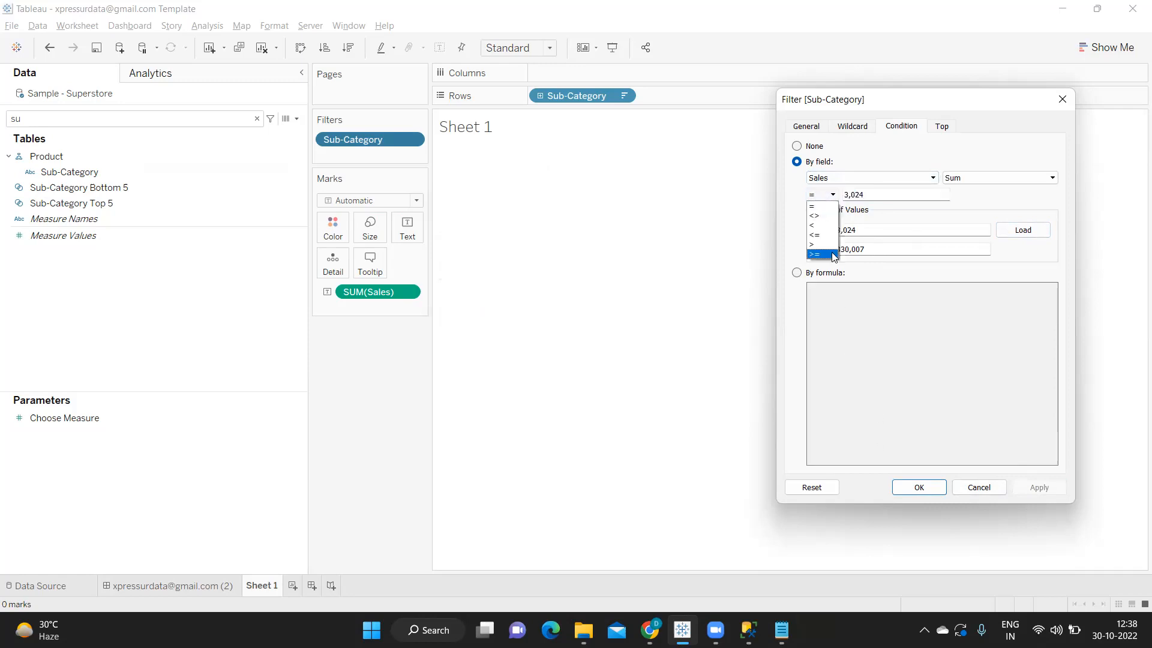
pyautogui.click(820, 235)
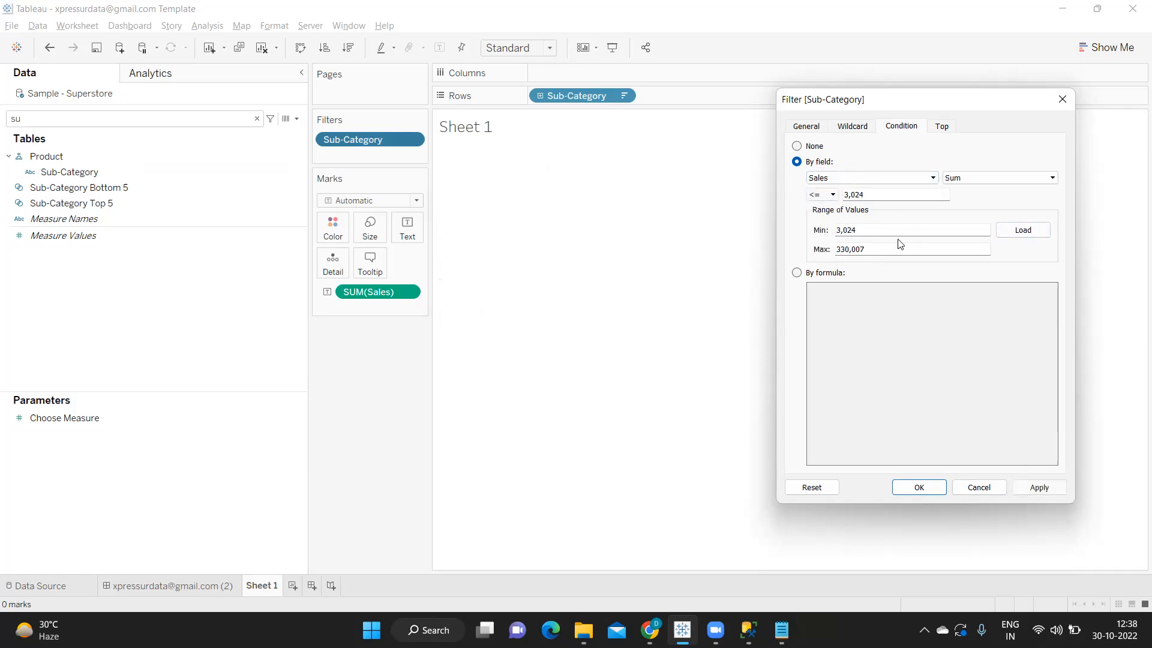
pyautogui.click(1037, 488)
# Apply the 3,024 Sales condition with the >= operator
pyautogui.click(832, 194)
pyautogui.click(820, 262)
pyautogui.click(1039, 487)
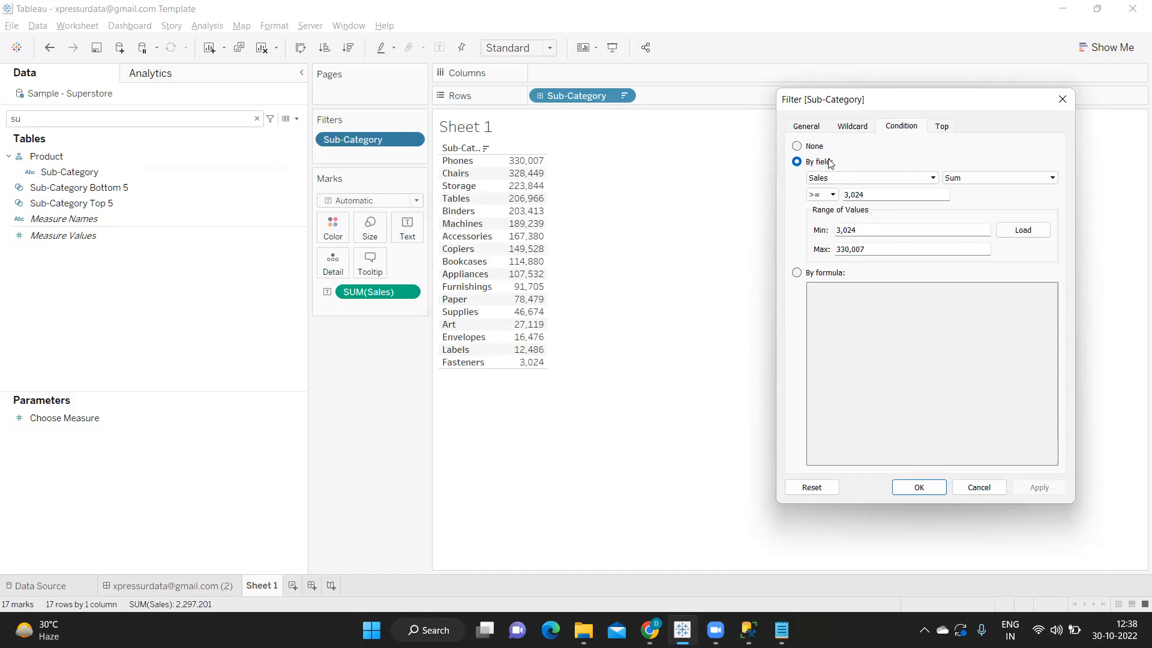
# Preview the By formula option of the condition, and set the Sub-Category filter's condition to None
pyautogui.click(796, 273)
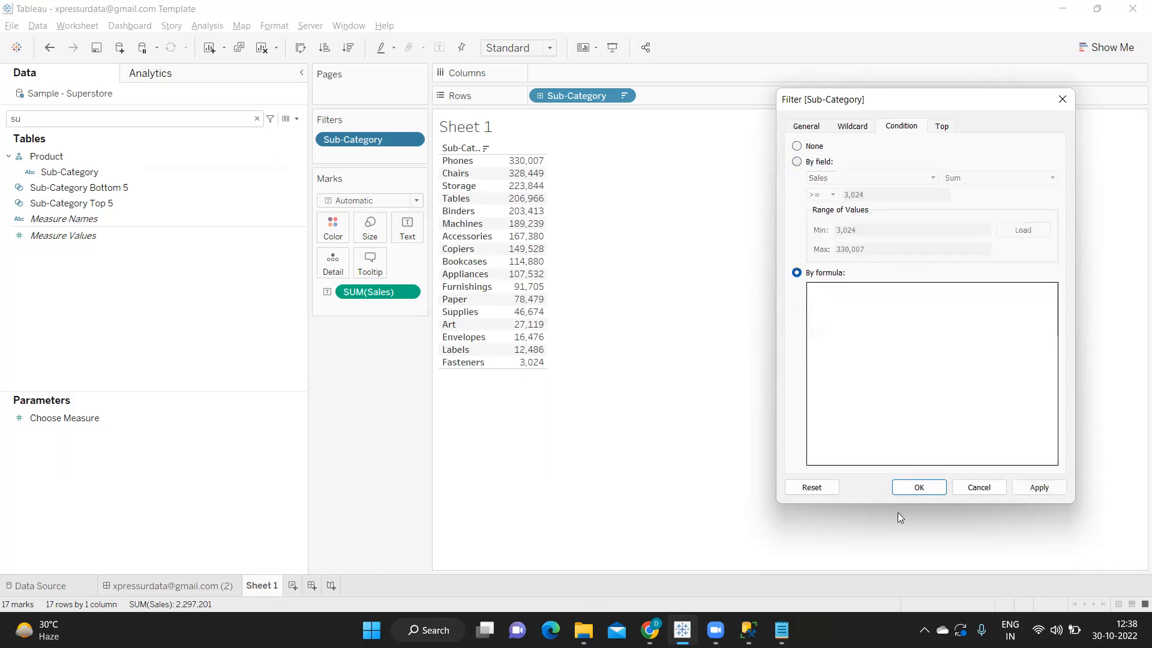
pyautogui.click(924, 331)
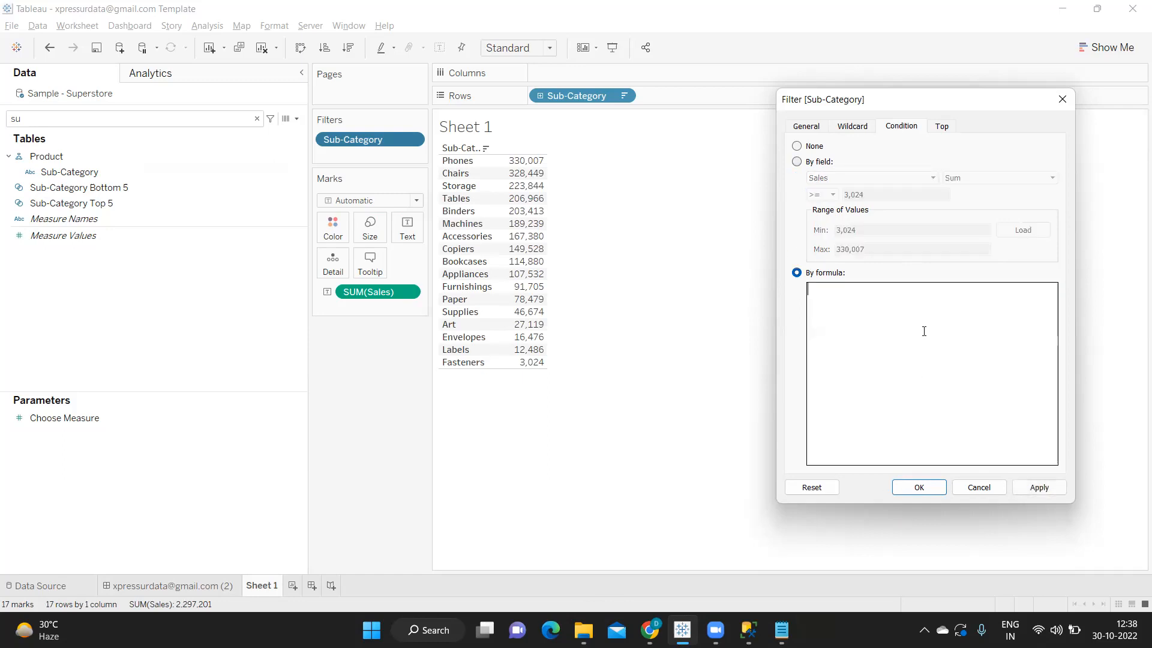
pyautogui.click(797, 162)
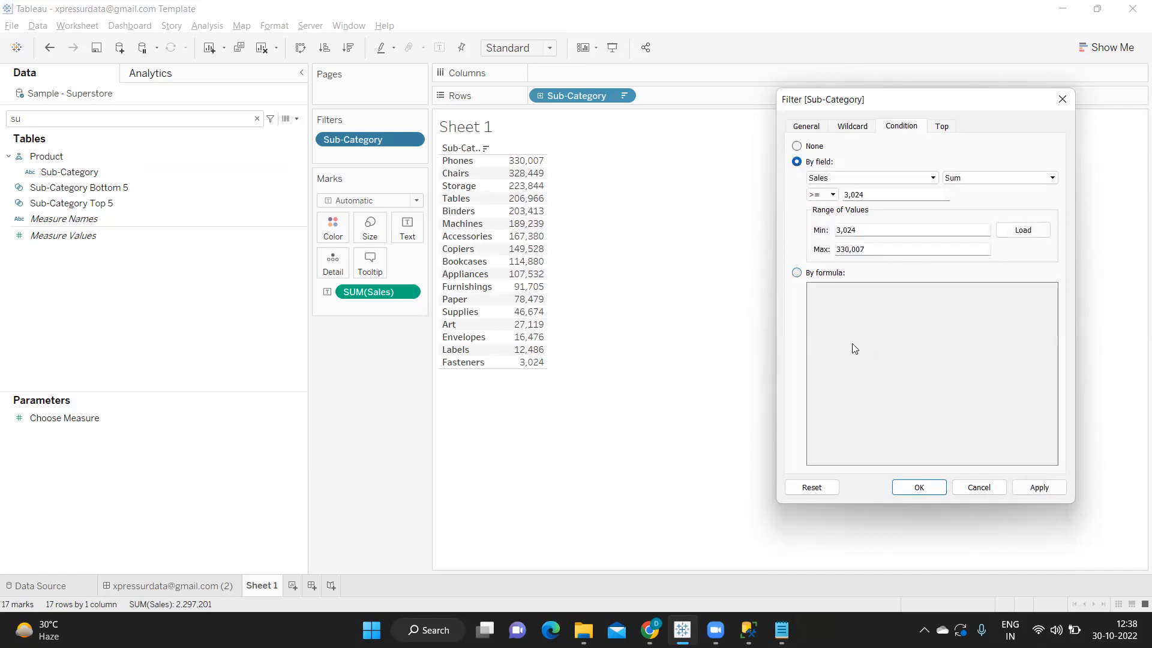
pyautogui.click(796, 145)
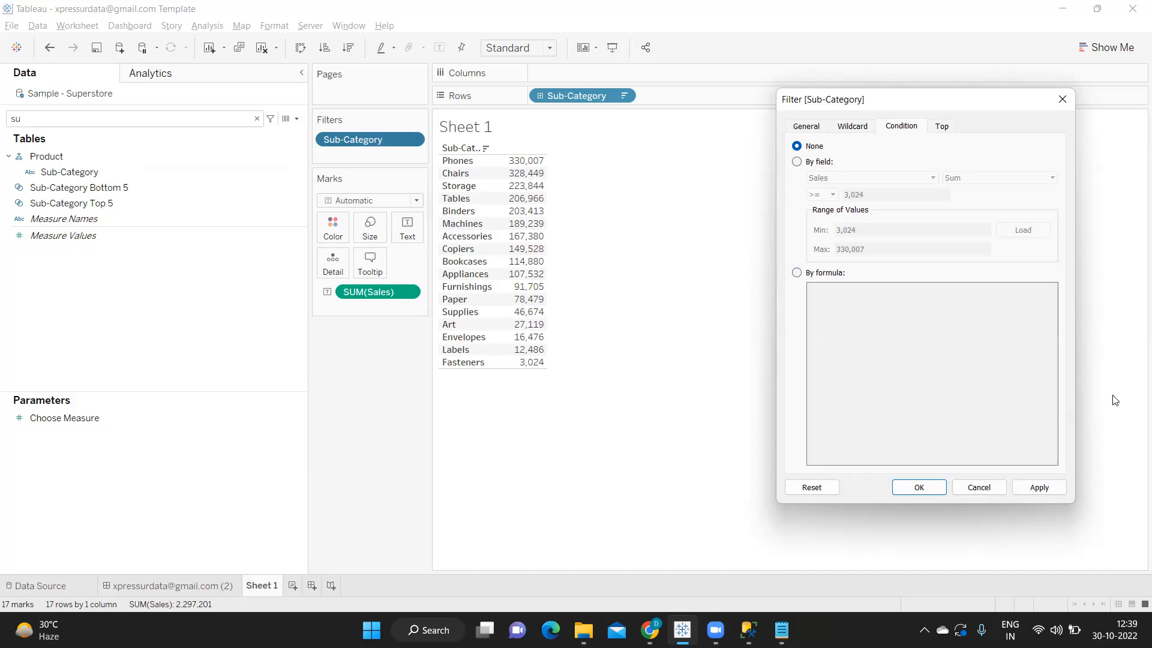
# Limit the Sub-Category filter to the top 5 by summed Sales and apply it
pyautogui.click(949, 129)
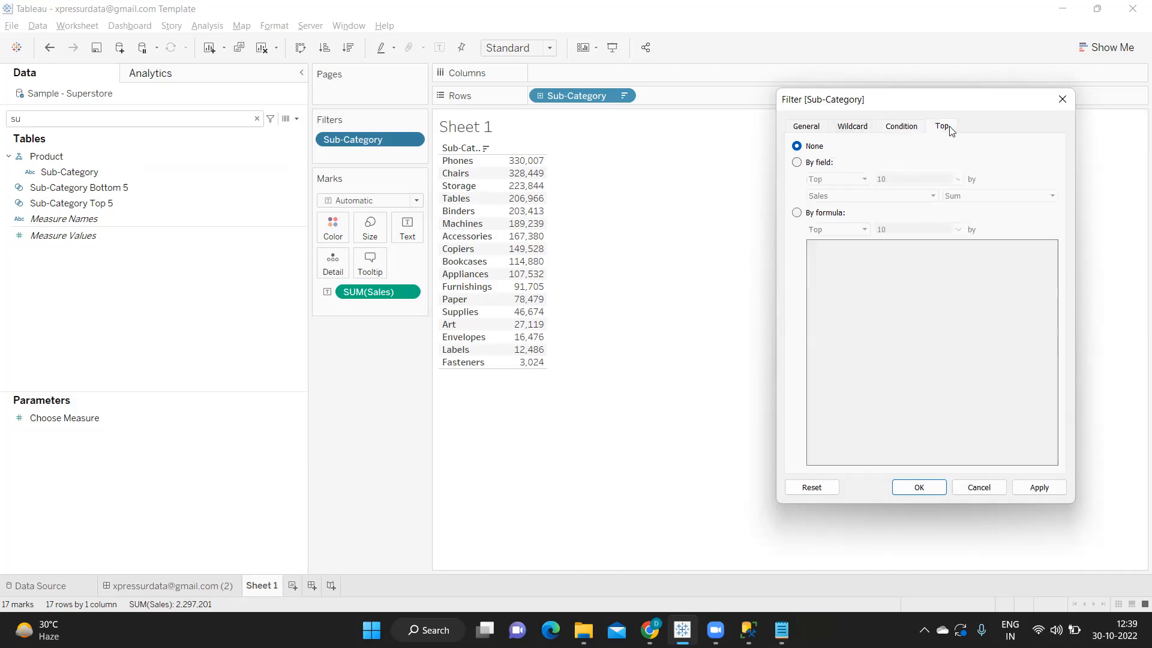
pyautogui.click(796, 163)
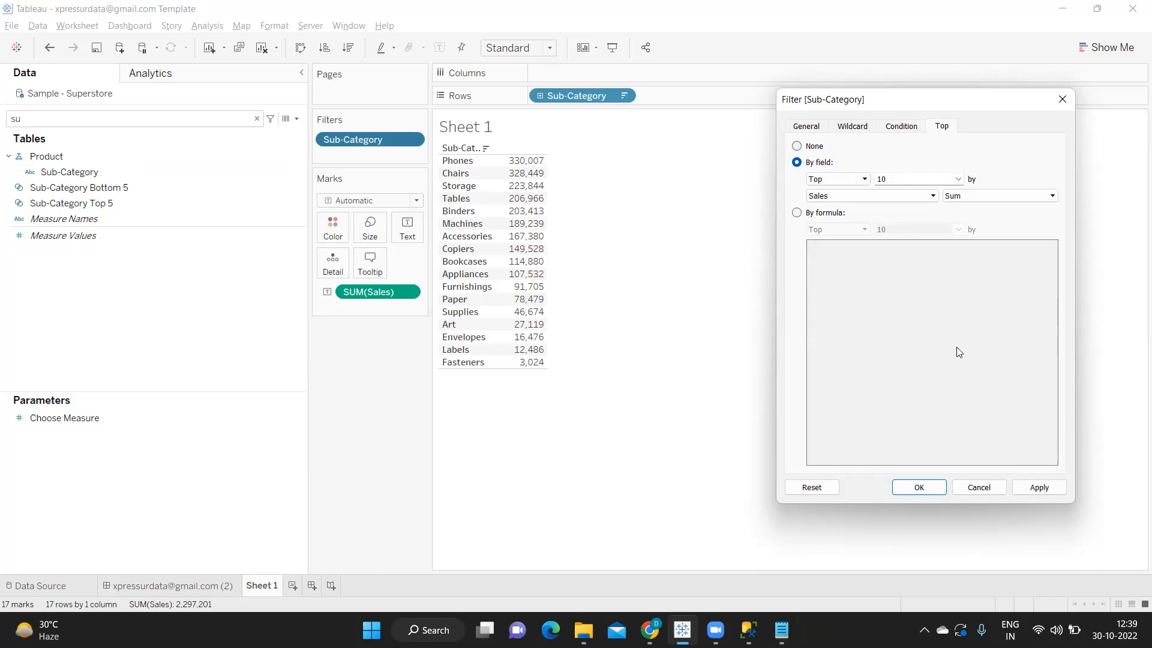
pyautogui.moveTo(908, 179); pyautogui.dragTo(824, 186)
pyautogui.write('5')
pyautogui.click(1039, 488)
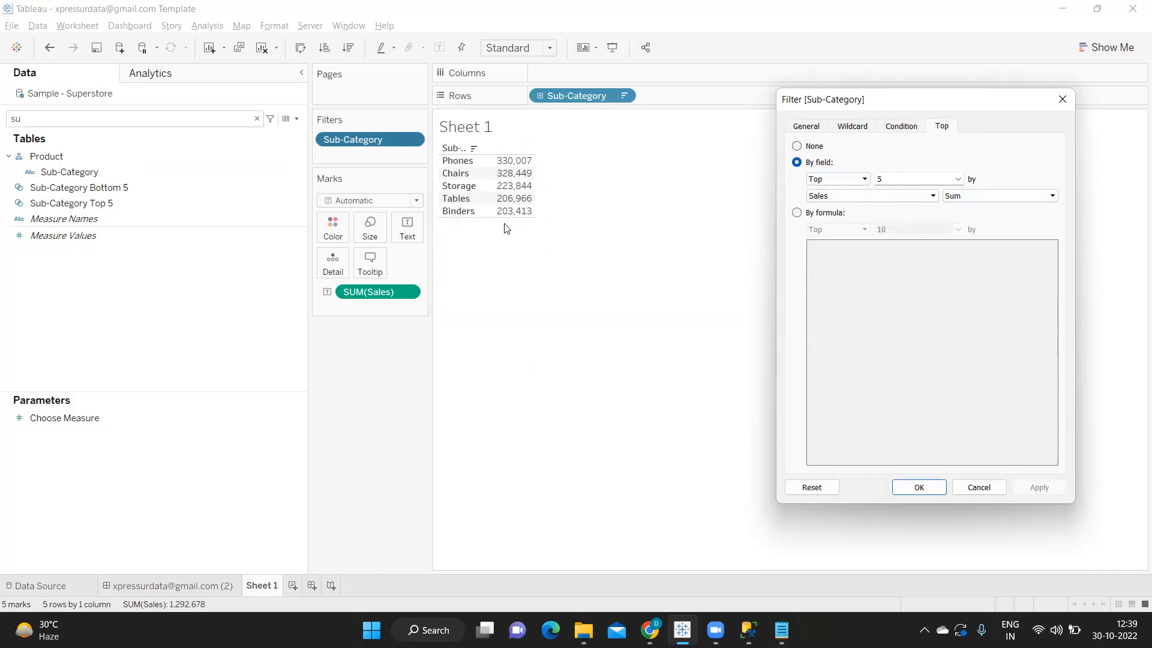
# Change the Sub-Category limit from top to bottom, apply it, and review the filter's general summary
pyautogui.click(850, 181)
pyautogui.click(840, 200)
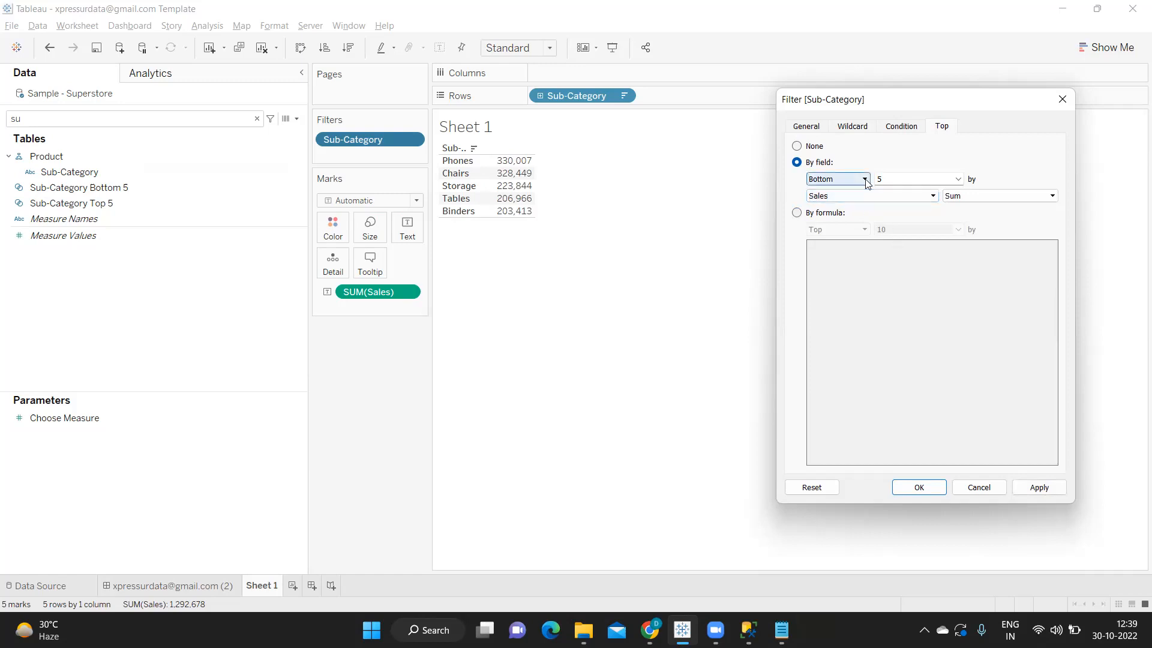
pyautogui.click(1047, 489)
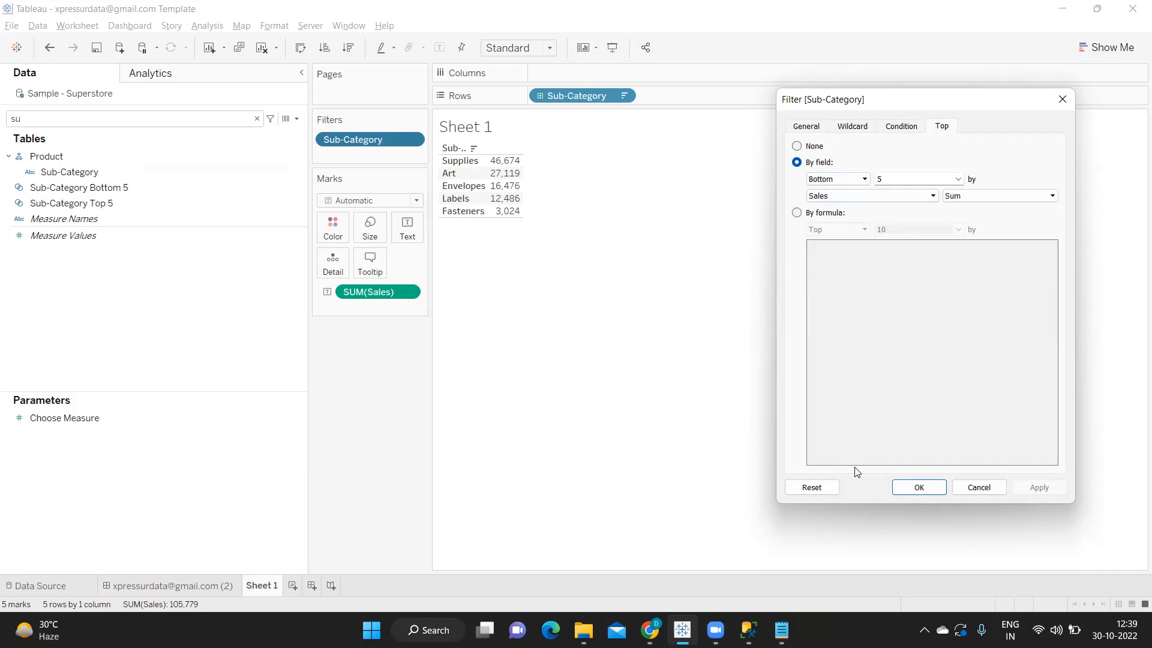
pyautogui.click(794, 130)
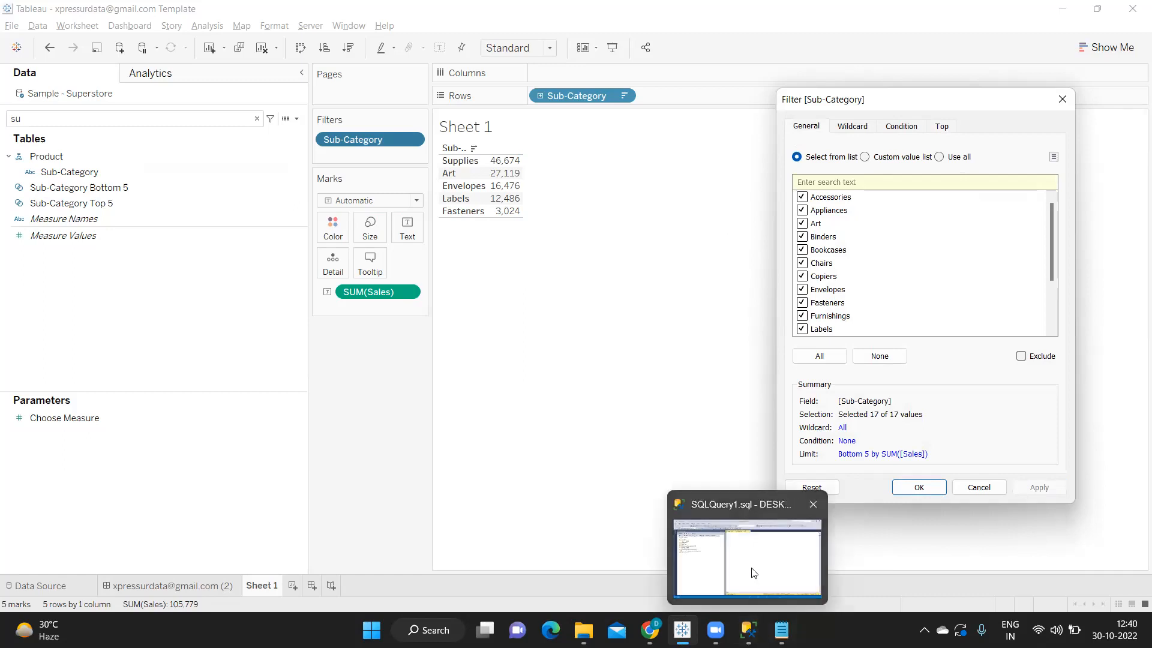
# Switch to SQL Server Management Studio and run the query SELECT * FROM EMP
pyautogui.click(756, 572)
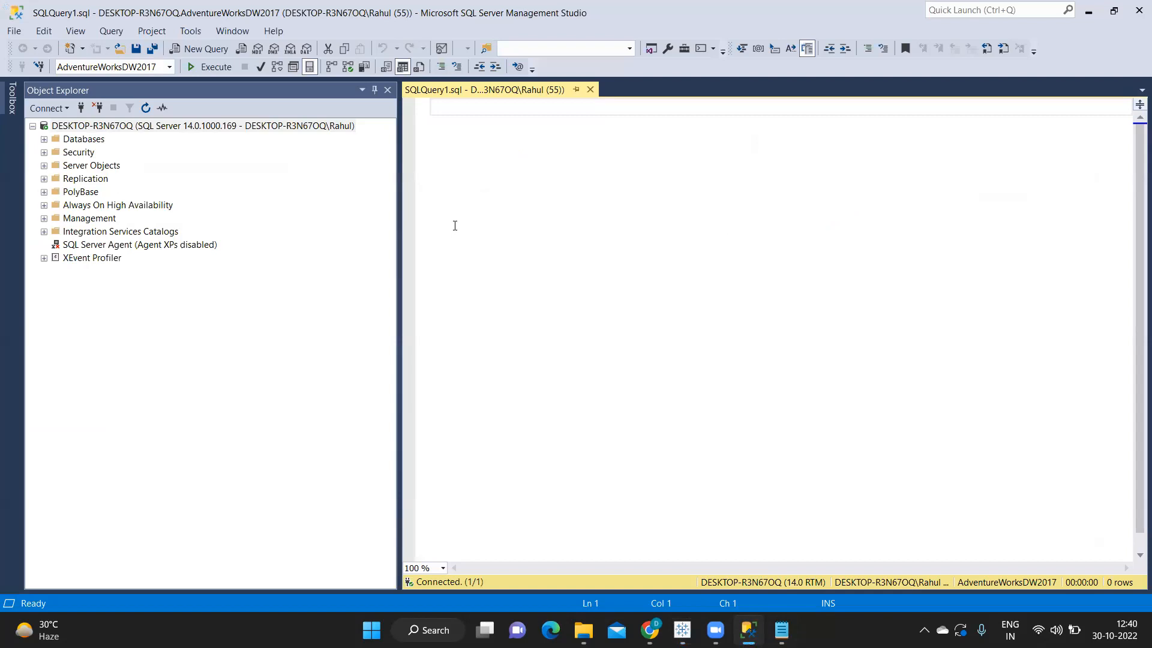
pyautogui.write('SELEC')
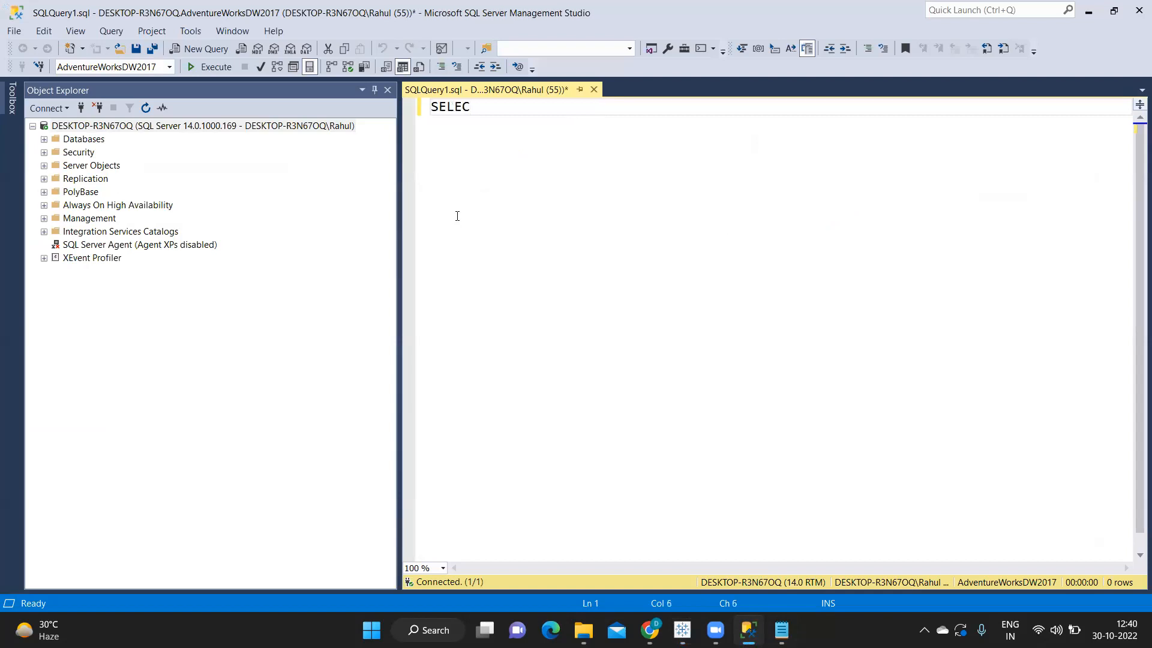
pyautogui.write('T * FROM EMP')
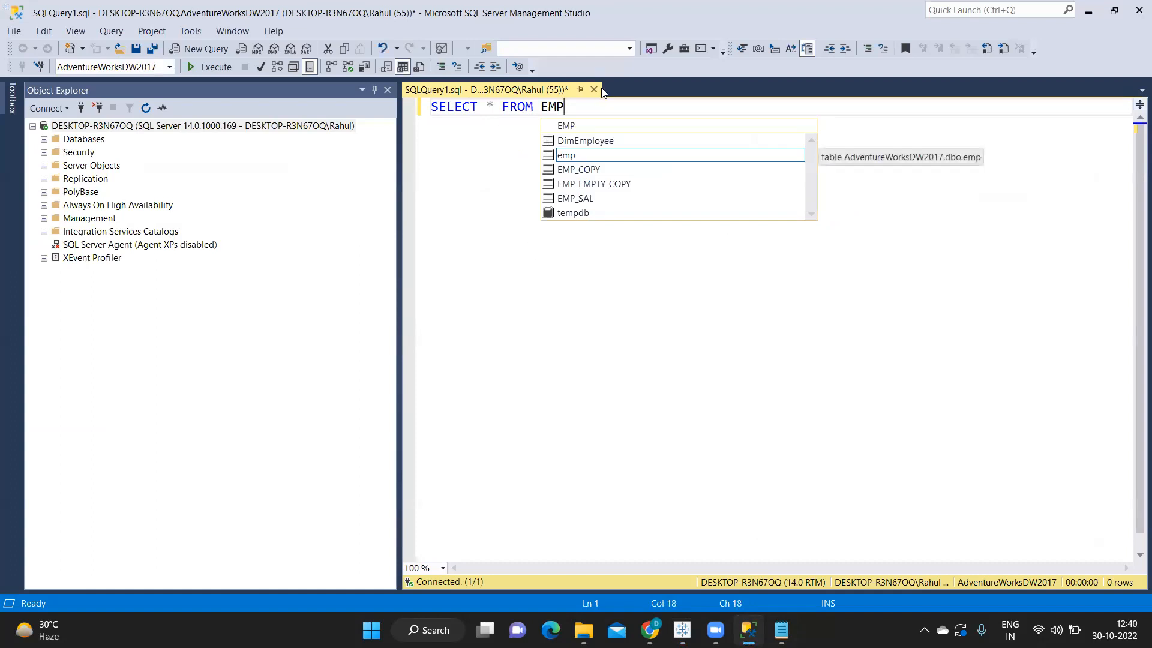
pyautogui.click(564, 107)
pyautogui.moveTo(563, 107); pyautogui.dragTo(431, 107)
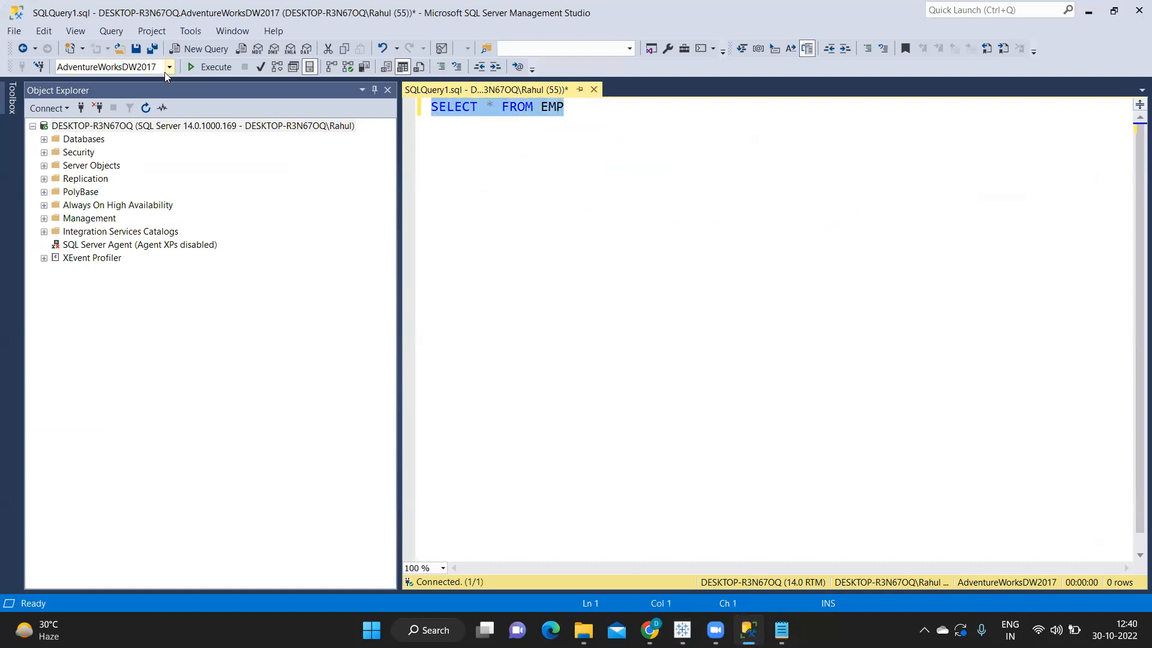
pyautogui.click(218, 68)
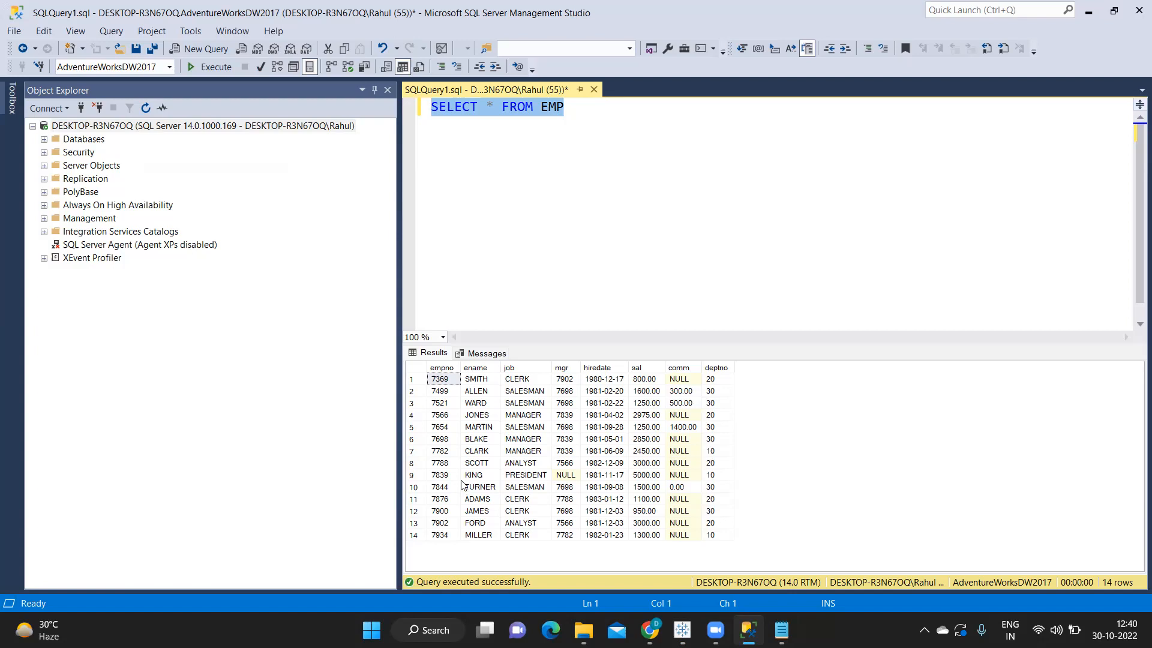
# Revisit the wildcard options of the Sub-Category filter in Tableau, and return to the end of the EMP query in SQL Server Management Studio
pyautogui.hotkey('alt', 'Tab')
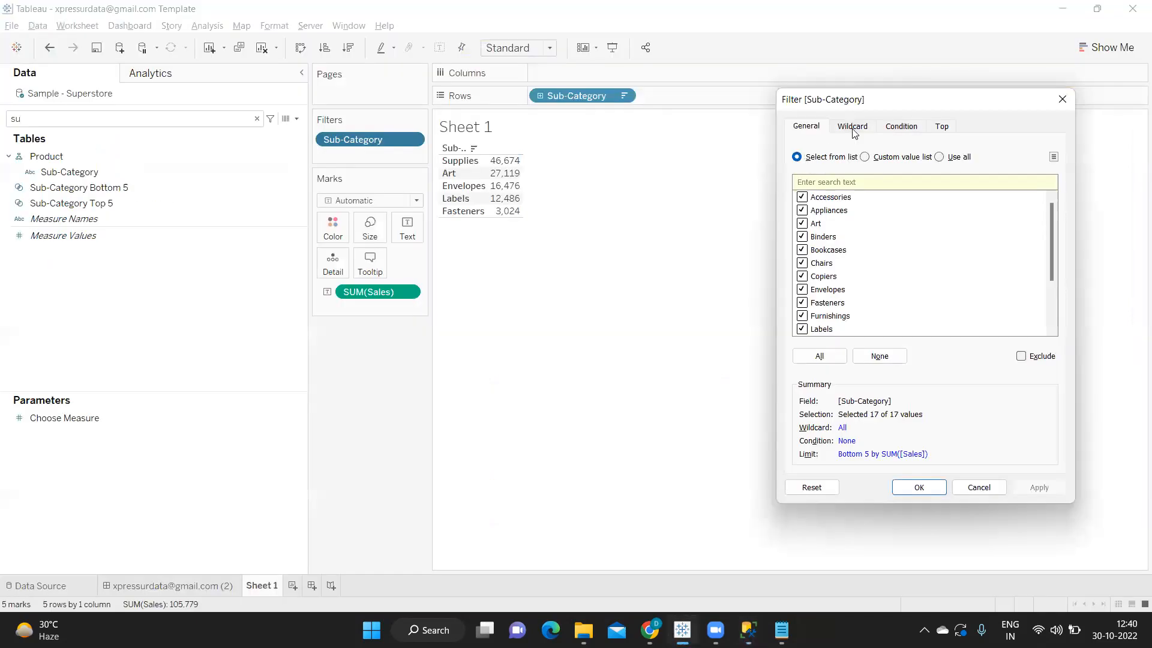
pyautogui.click(852, 127)
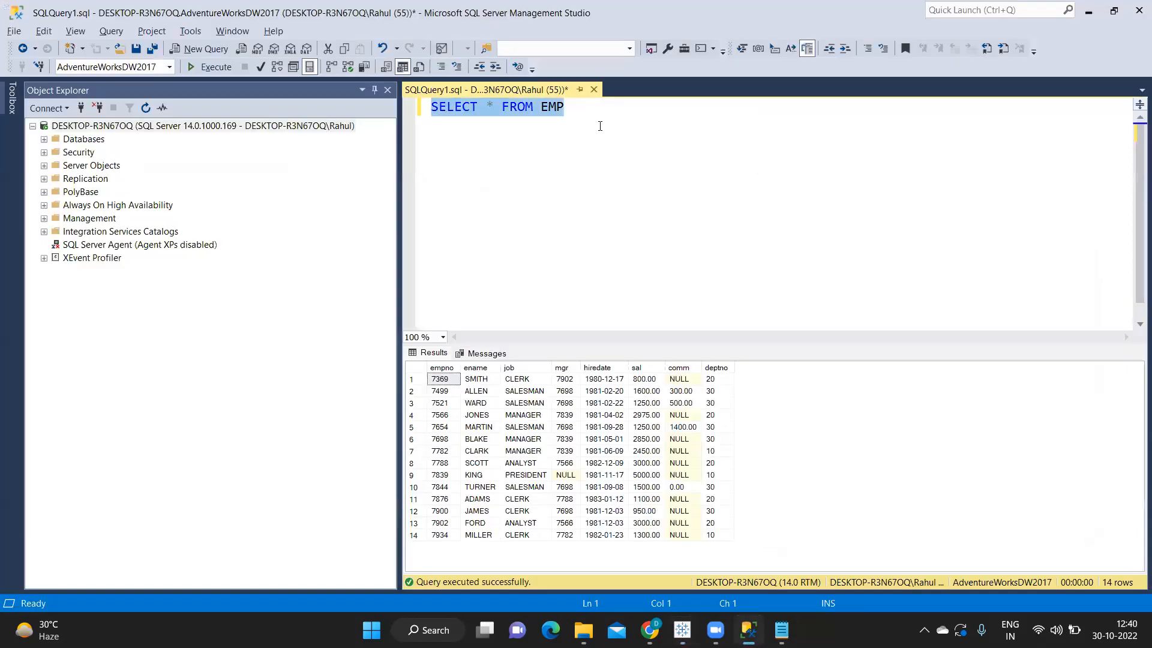
pyautogui.click(600, 119)
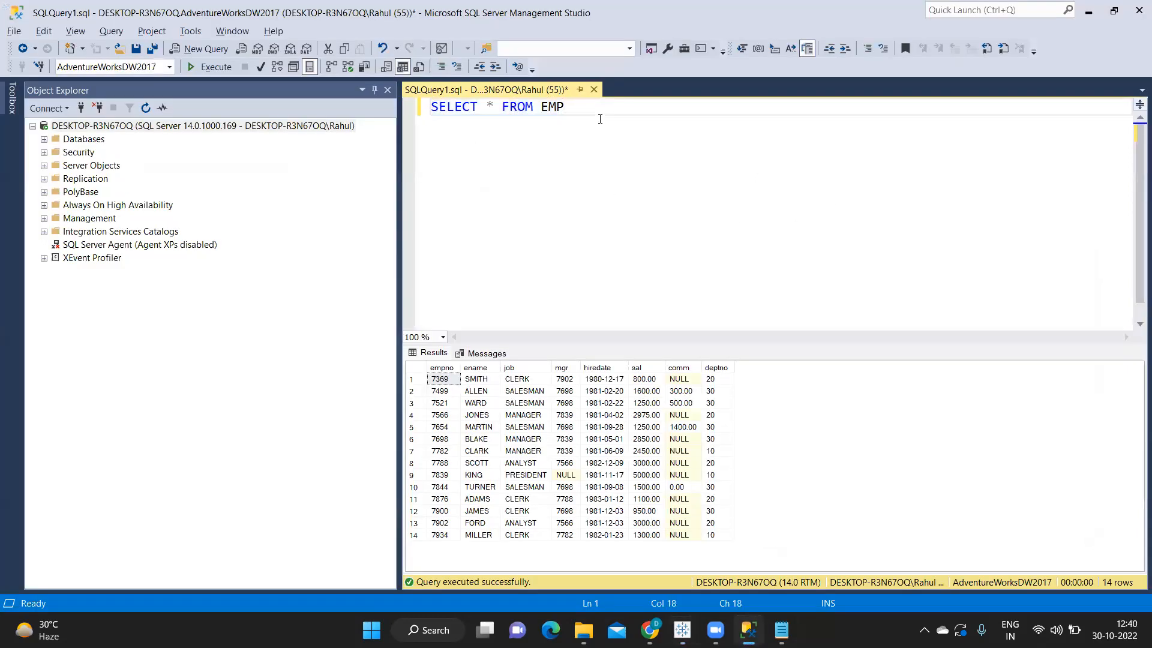
# Add the query SELECT * FROM EMP WHERE ENAME LIKE '%a%' on a second line, run it alone, and highlight its wildcard characters
pyautogui.press('Return')
pyautogui.write('SE')
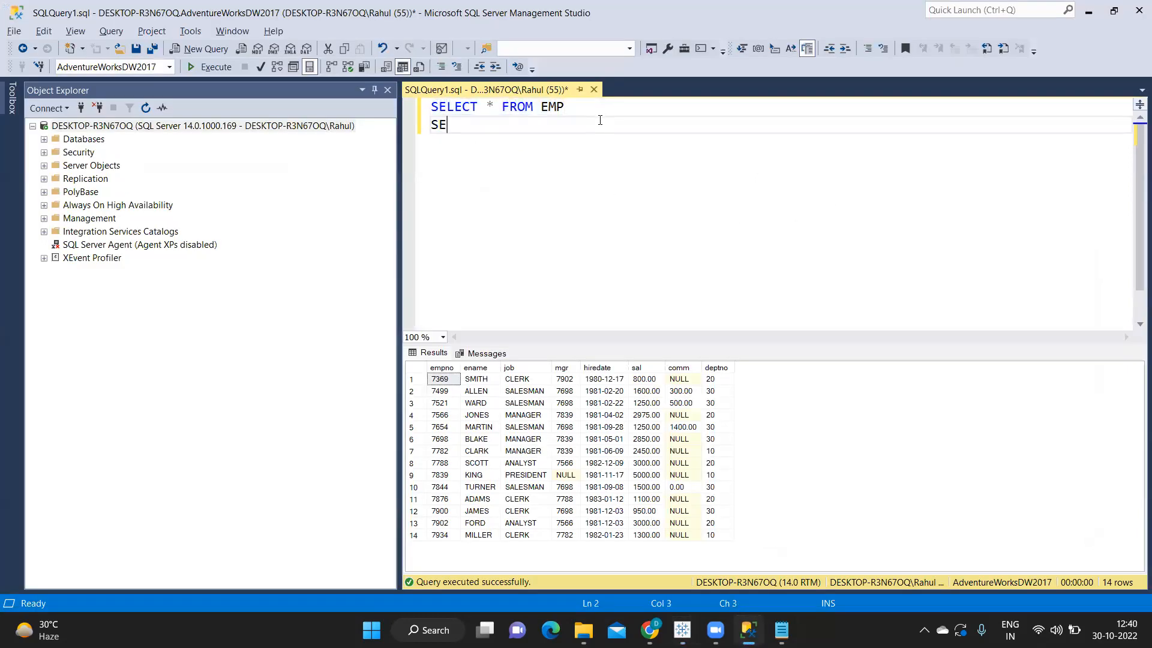
pyautogui.write('LECT * FROM EMP')
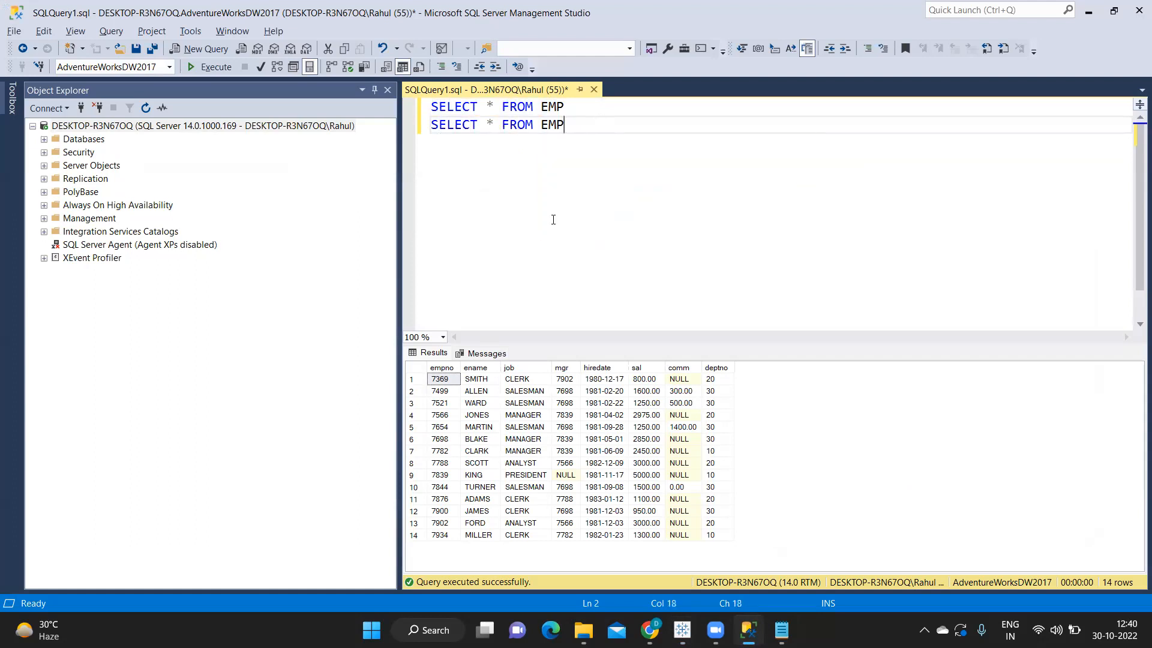
pyautogui.write(' WHERE ENAME')
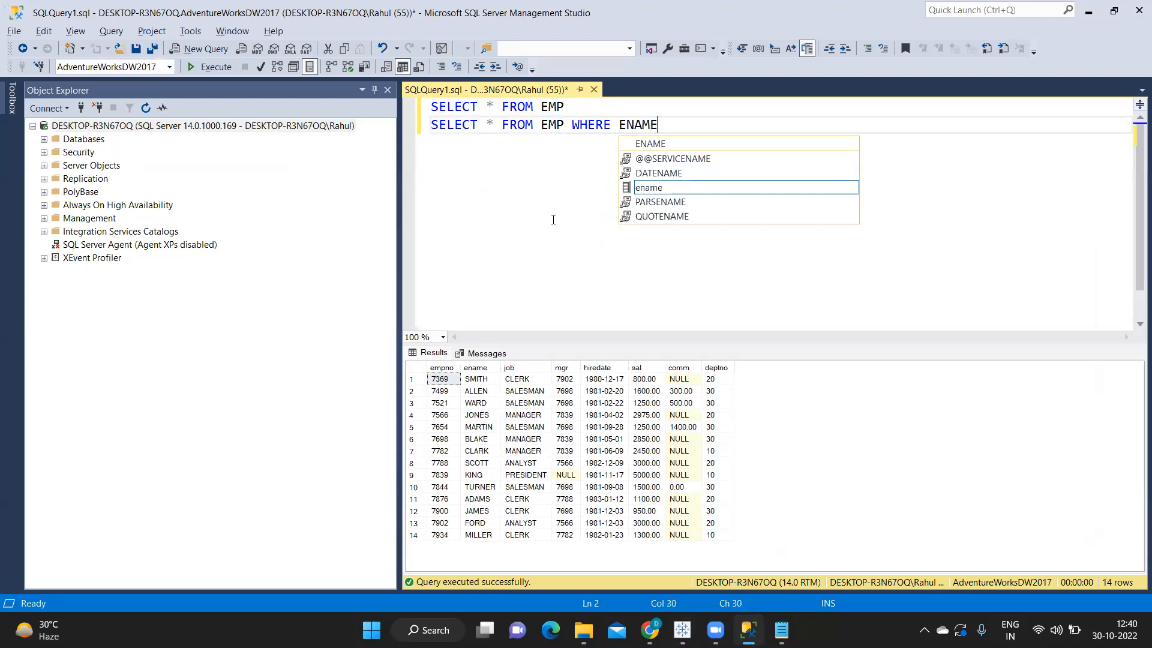
pyautogui.write(' LIKE')
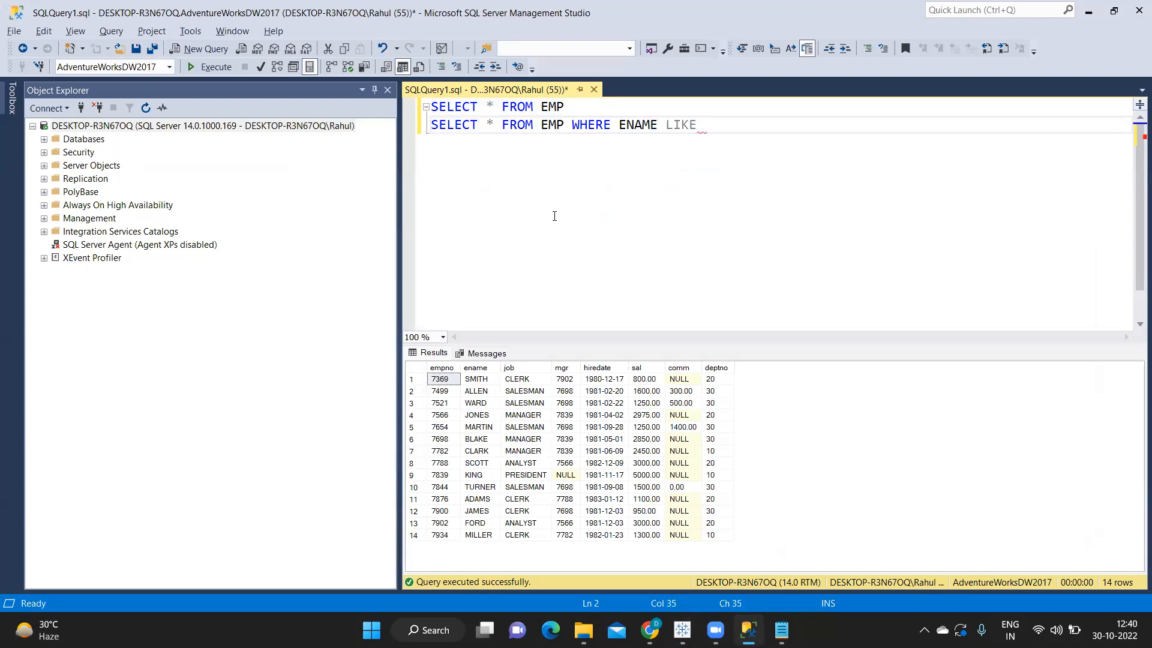
pyautogui.write(" '%")
pyautogui.write("a%'")
pyautogui.moveTo(774, 126); pyautogui.dragTo(430, 127)
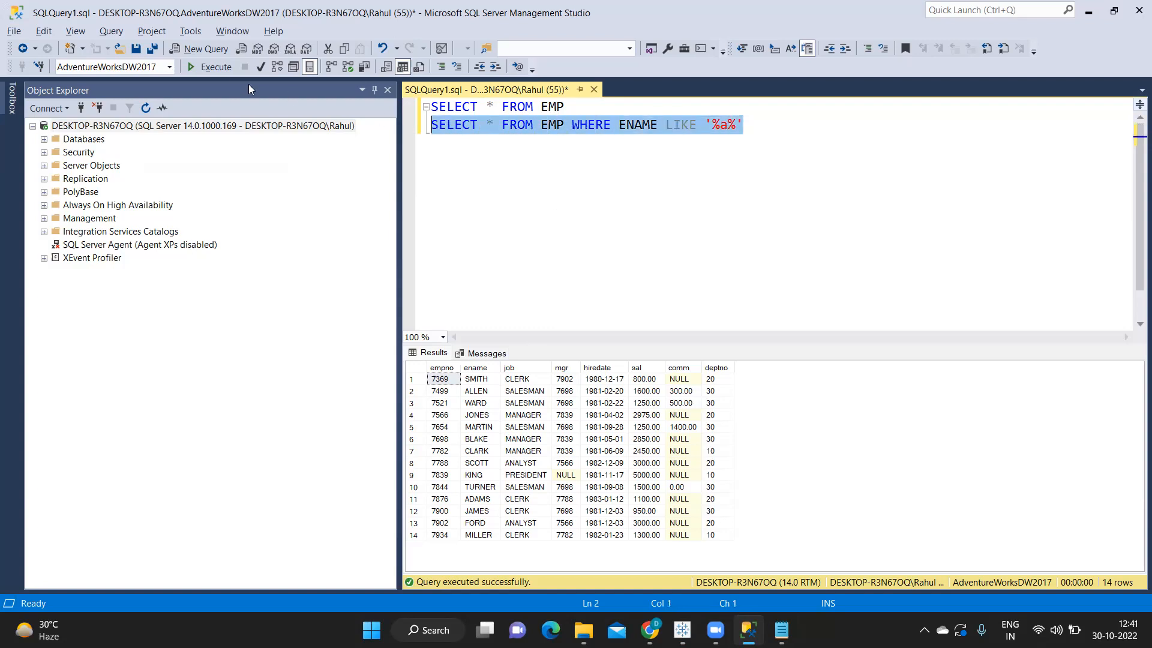
pyautogui.click(218, 71)
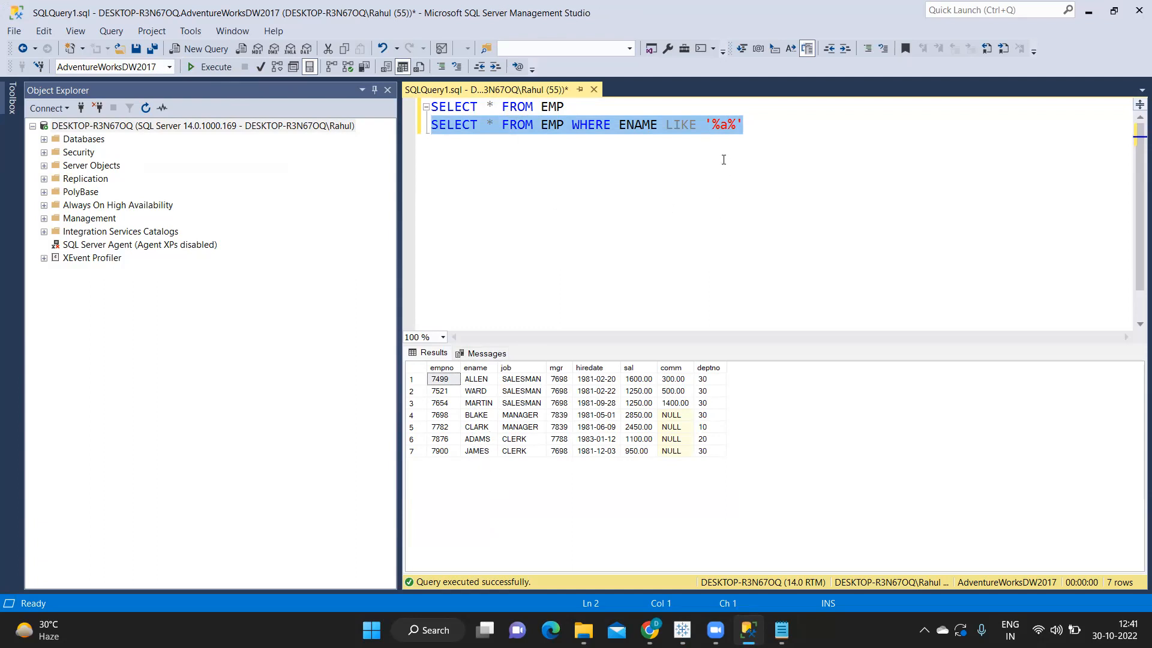
pyautogui.click(718, 127)
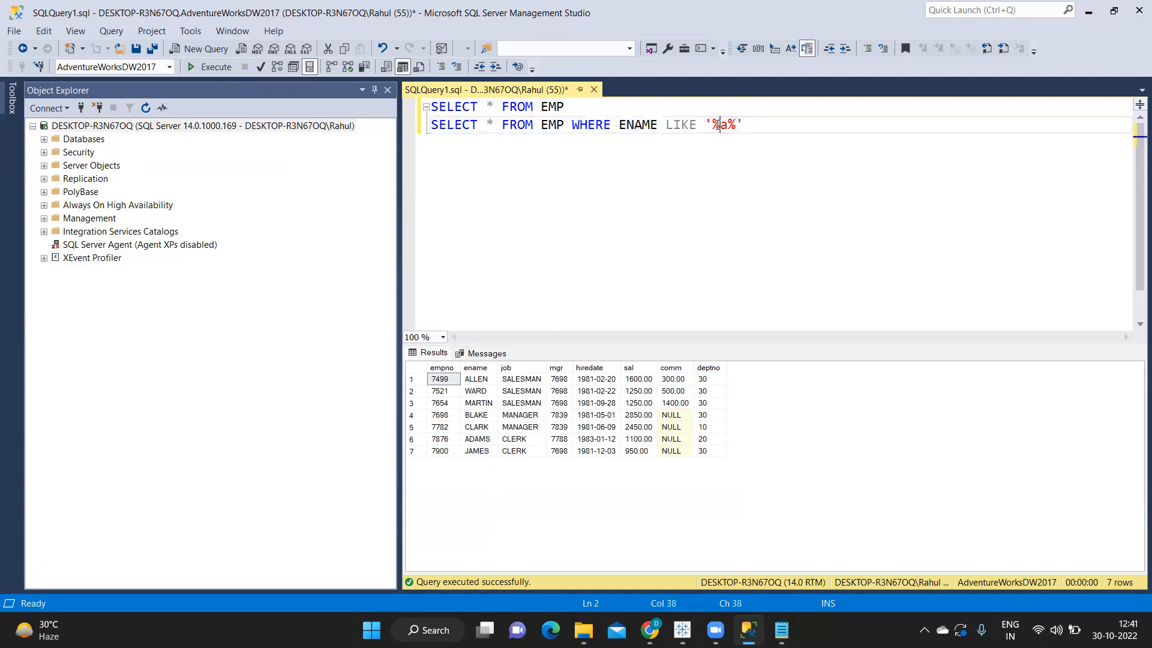
pyautogui.moveTo(714, 124); pyautogui.dragTo(736, 125)
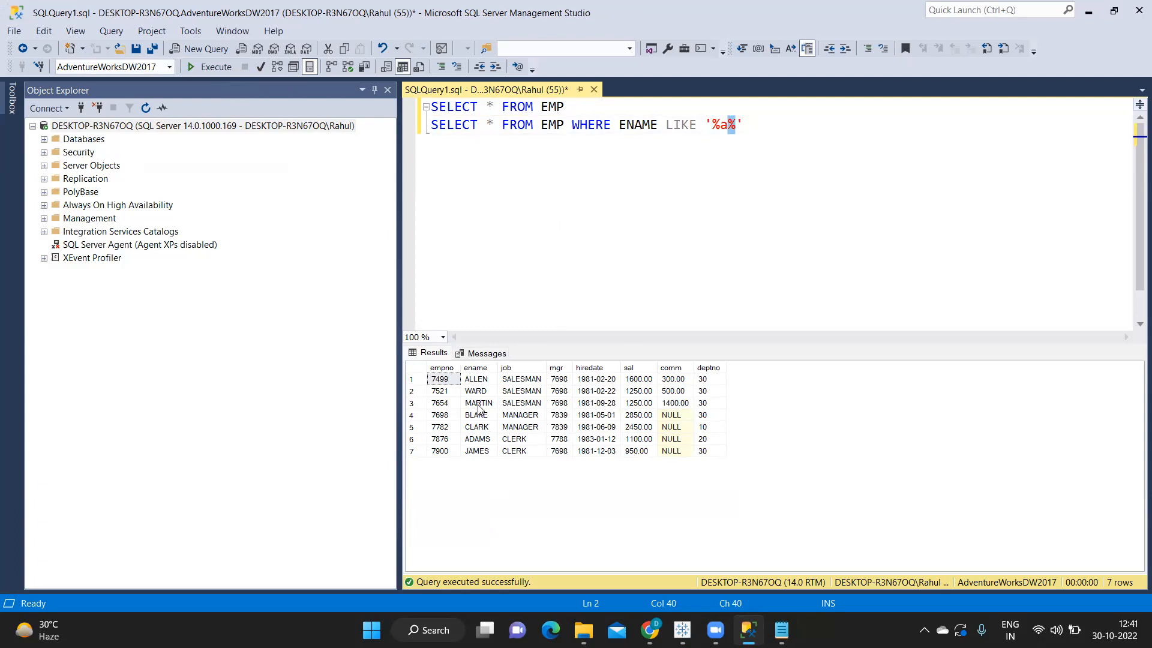
pyautogui.moveTo(720, 125); pyautogui.dragTo(727, 125)
# Add the comment /*Contains Operater after the ENAME LIKE '%a%' query
pyautogui.click(774, 118)
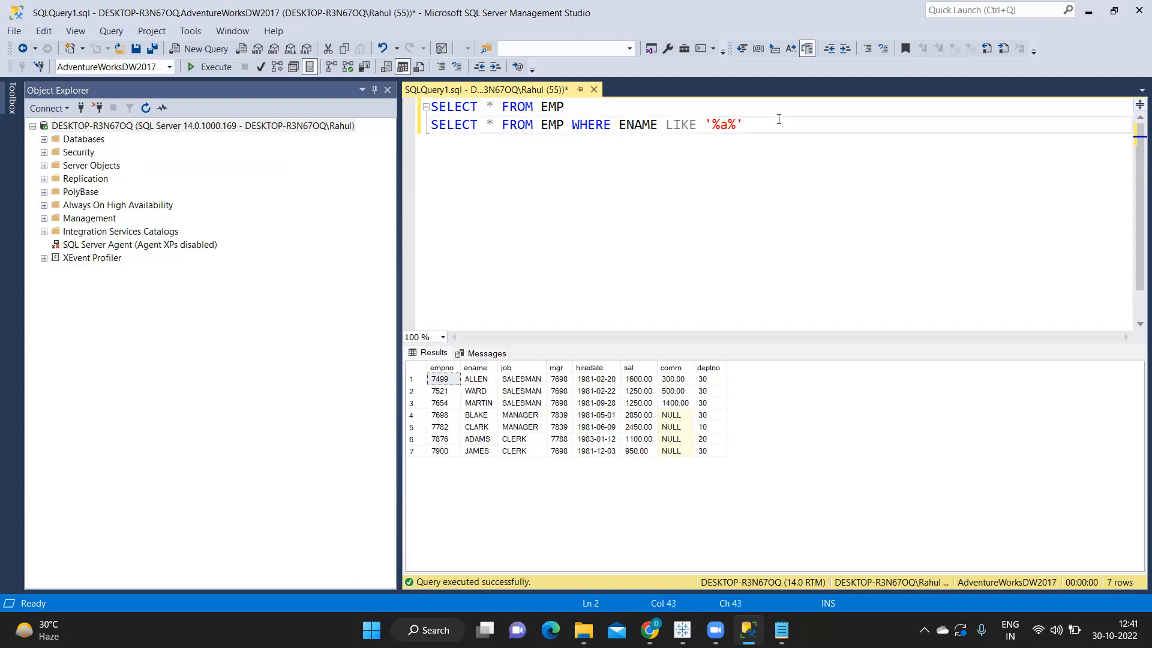
pyautogui.write('//CON')
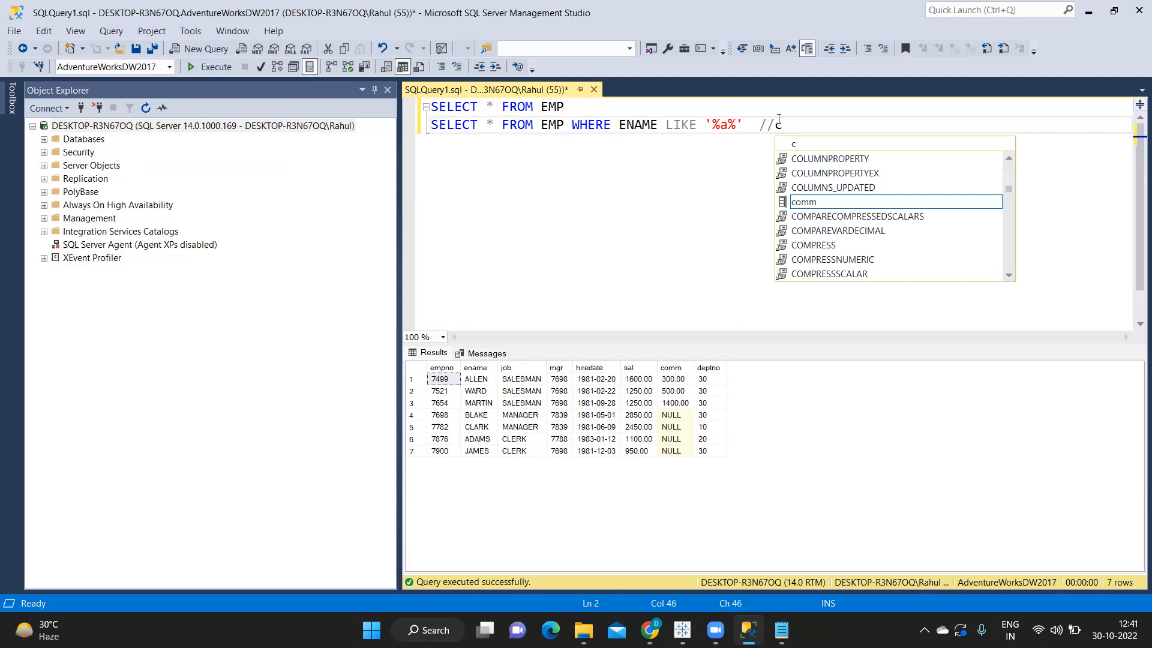
pyautogui.press('BackSpace')
pyautogui.press('BackSpace')
pyautogui.press('BackSpace')
pyautogui.write('Contains O')
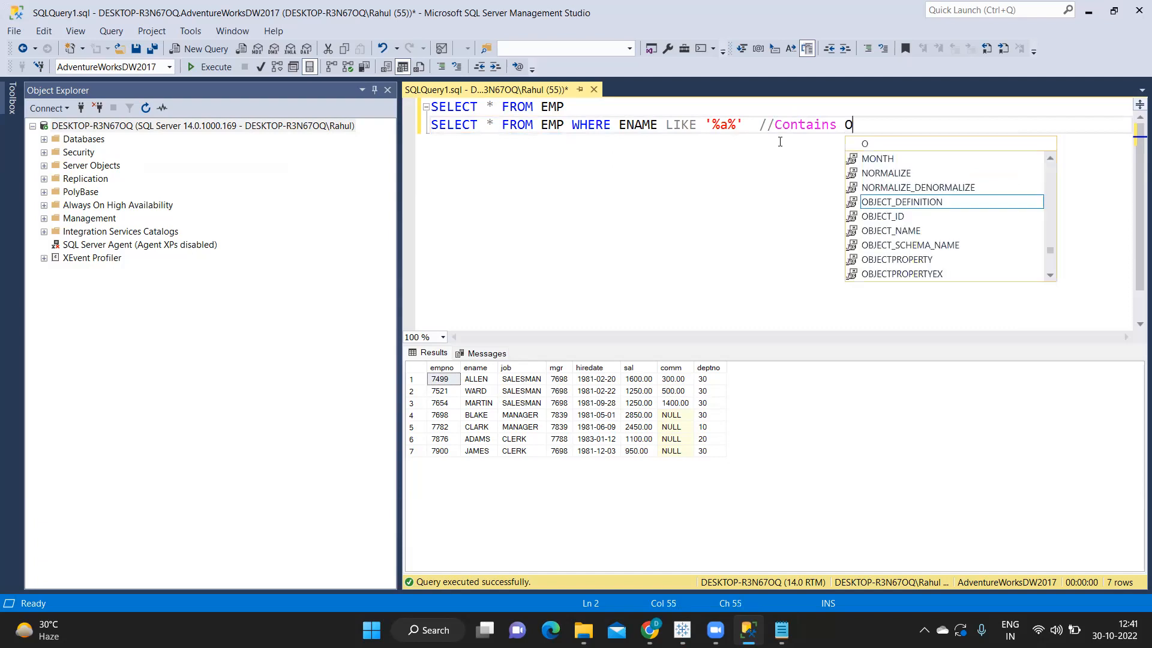
pyautogui.write('perater')
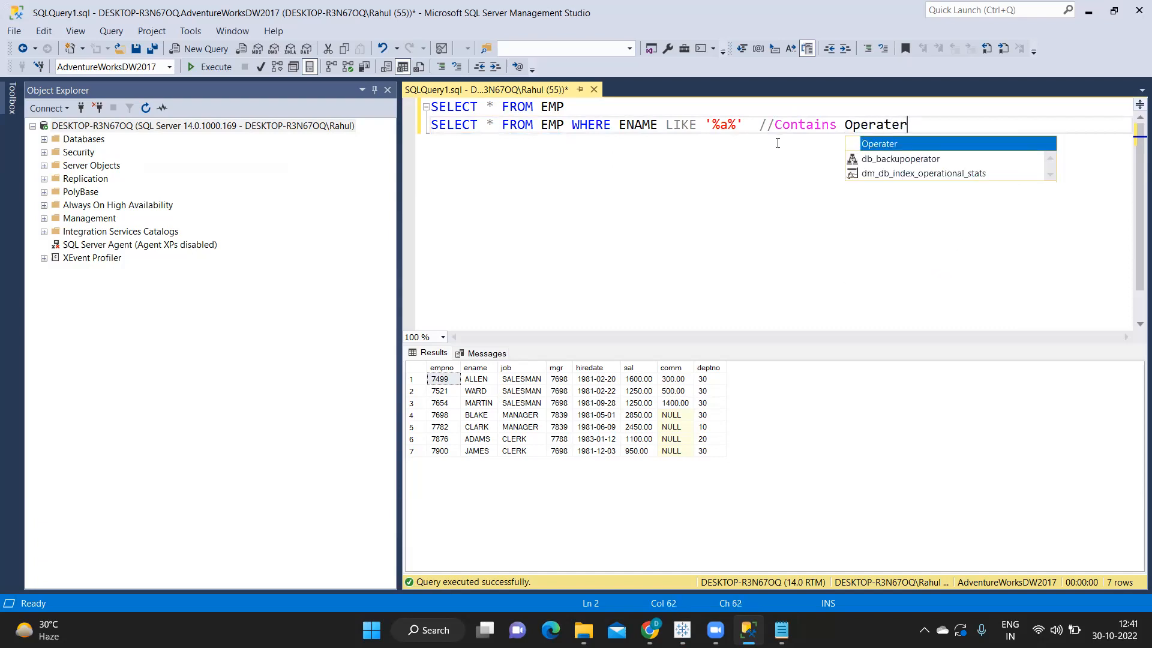
pyautogui.click(782, 148)
pyautogui.click(777, 124)
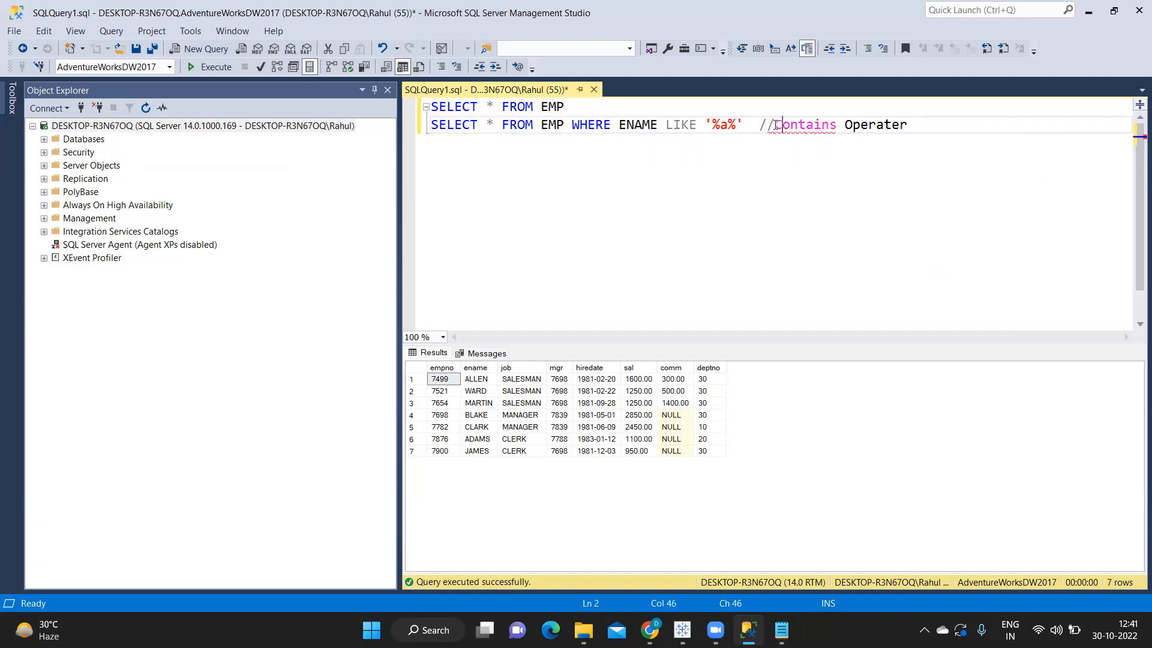
pyautogui.press('BackSpace')
pyautogui.write('*')
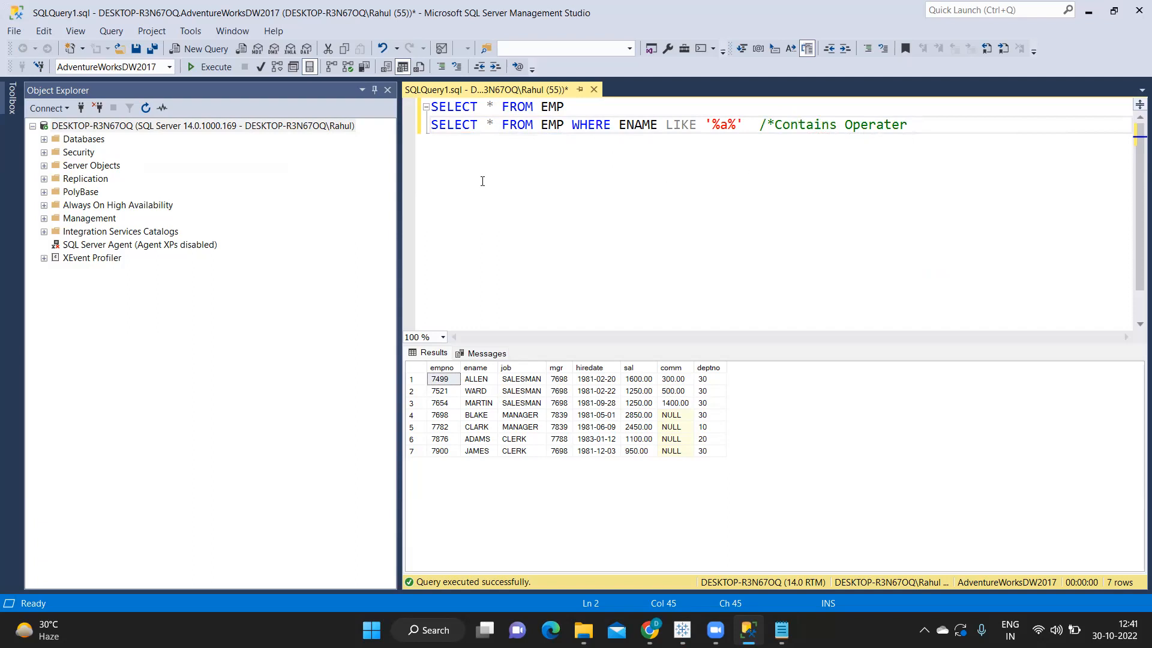
# Copy the ENAME LIKE query to a third line, change its pattern to 'a%', and run only that line
pyautogui.moveTo(430, 125); pyautogui.dragTo(742, 123)
pyautogui.hotkey('ctrl', 'c')
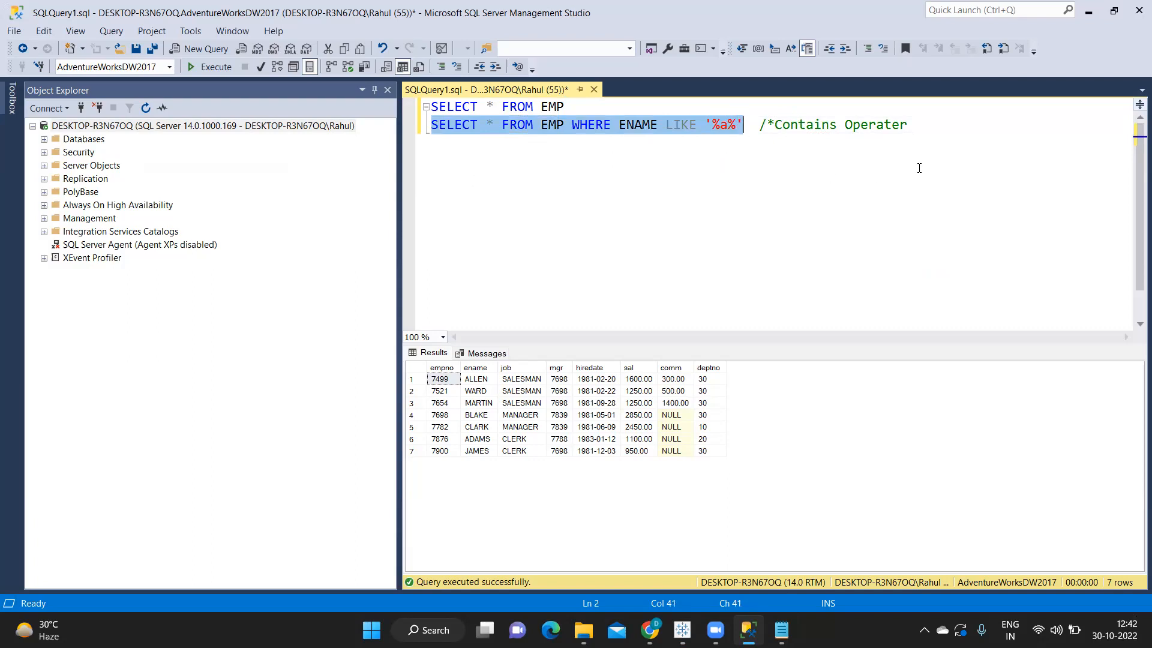
pyautogui.click(925, 125)
pyautogui.press('Return')
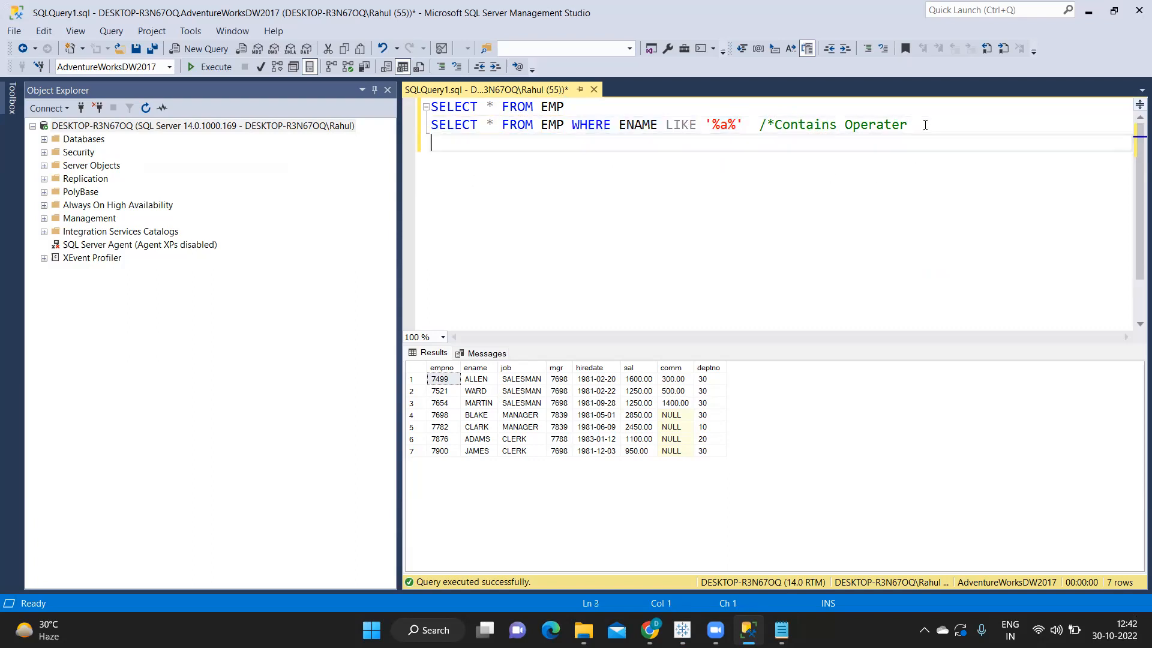
pyautogui.hotkey('ctrl', 'v')
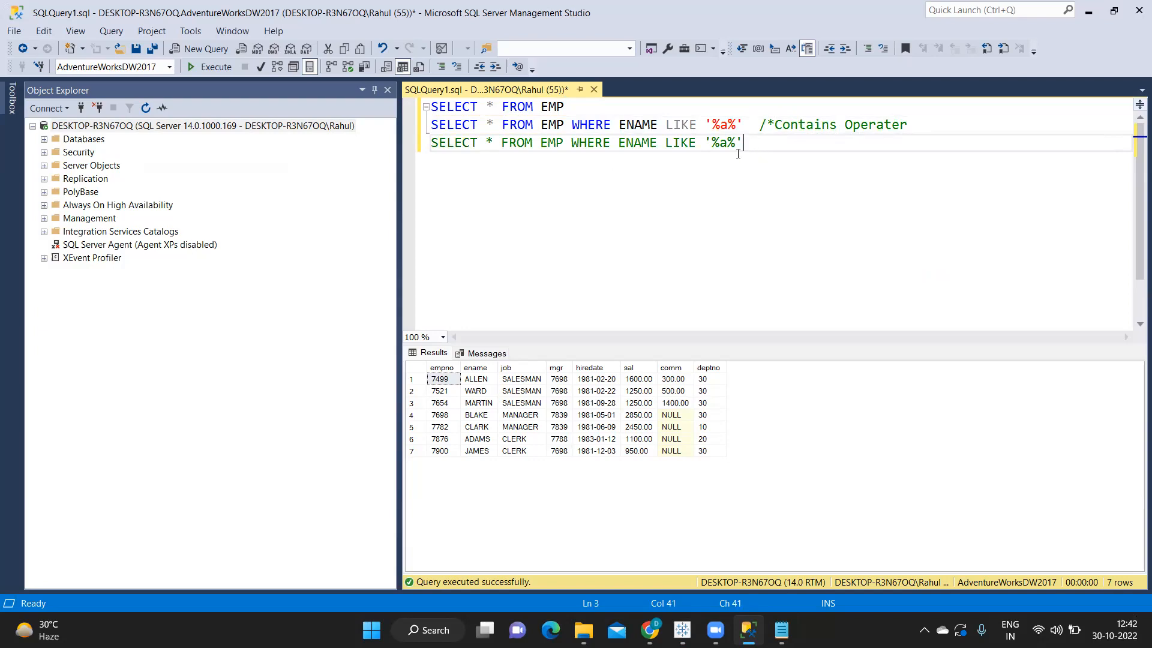
pyautogui.click(719, 142)
pyautogui.press('BackSpace')
pyautogui.moveTo(738, 142); pyautogui.dragTo(428, 155)
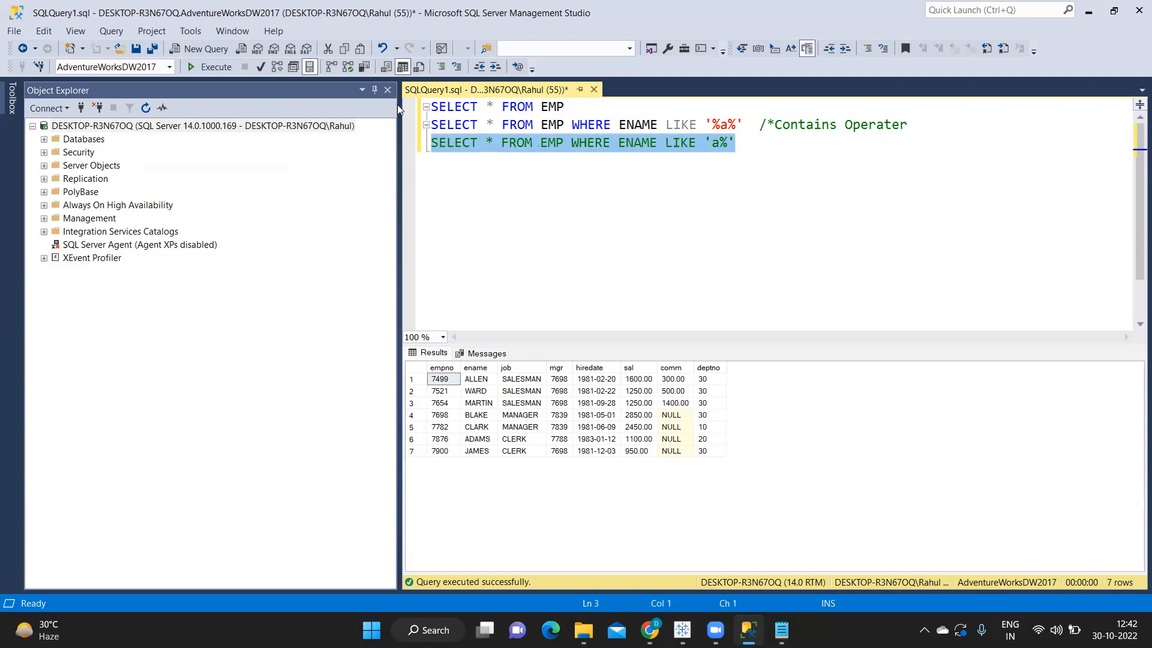
pyautogui.click(212, 71)
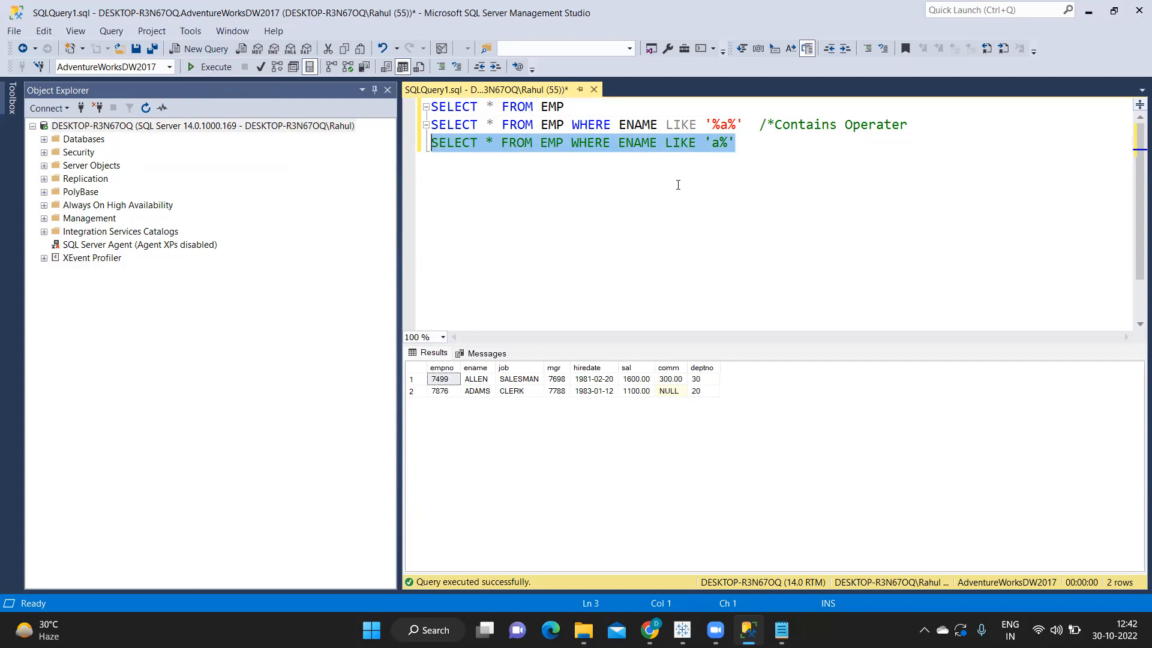
# Change the third query's pattern to '%a%' and rerun only SELECT * FROM EMP to list all employees
pyautogui.click(711, 141)
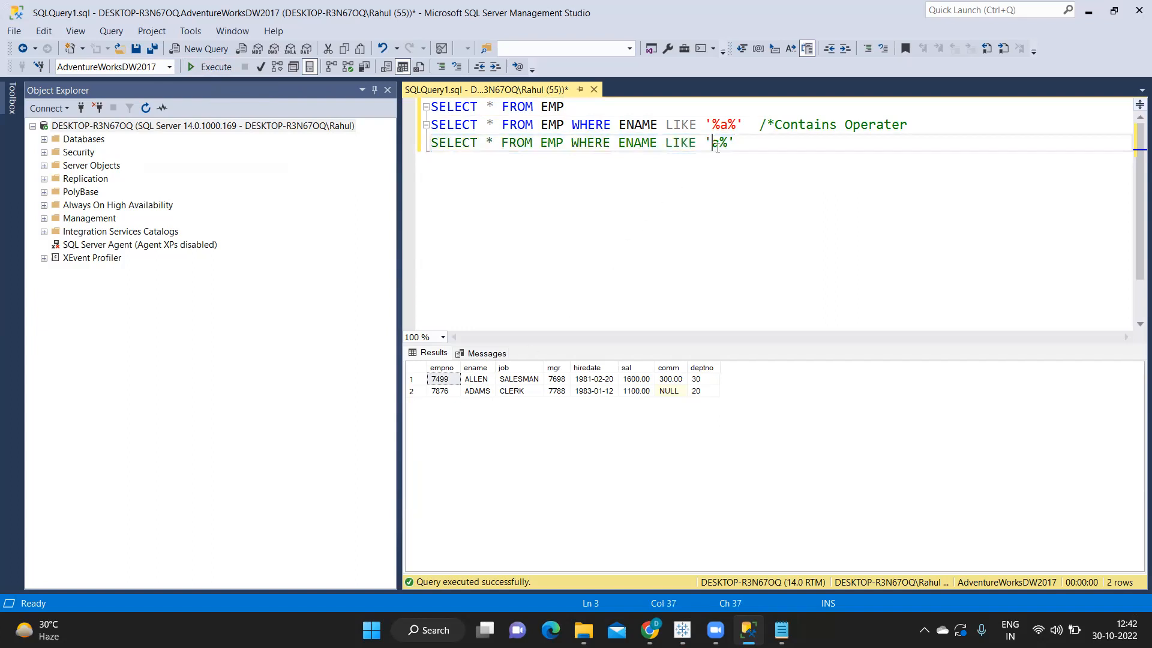
pyautogui.write('%')
pyautogui.moveTo(566, 107); pyautogui.dragTo(423, 108)
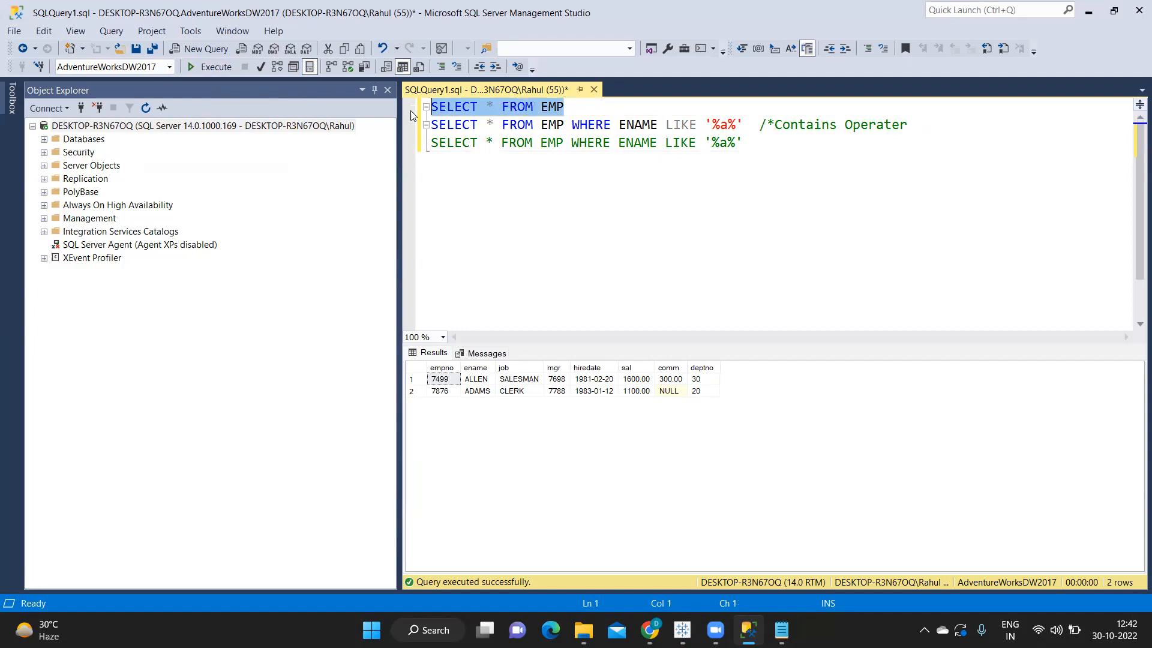
pyautogui.click(226, 70)
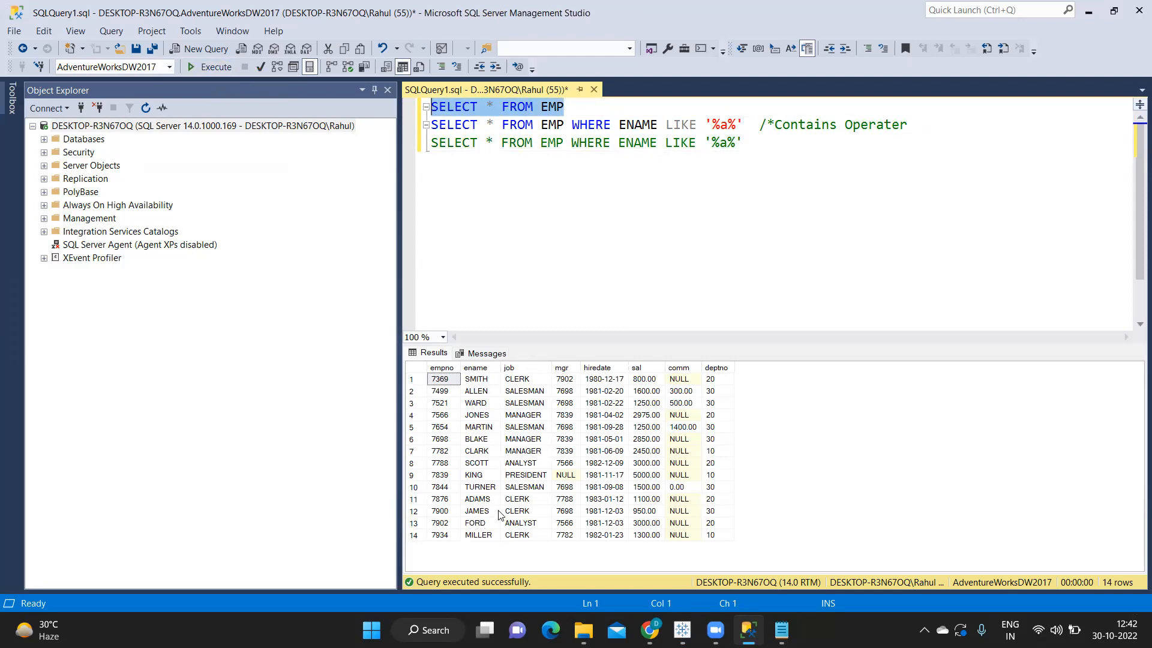
# Change the third query's pattern to '%s' to match names ending in s, and run only that line
pyautogui.click(727, 144)
pyautogui.press('BackSpace')
pyautogui.write('s')
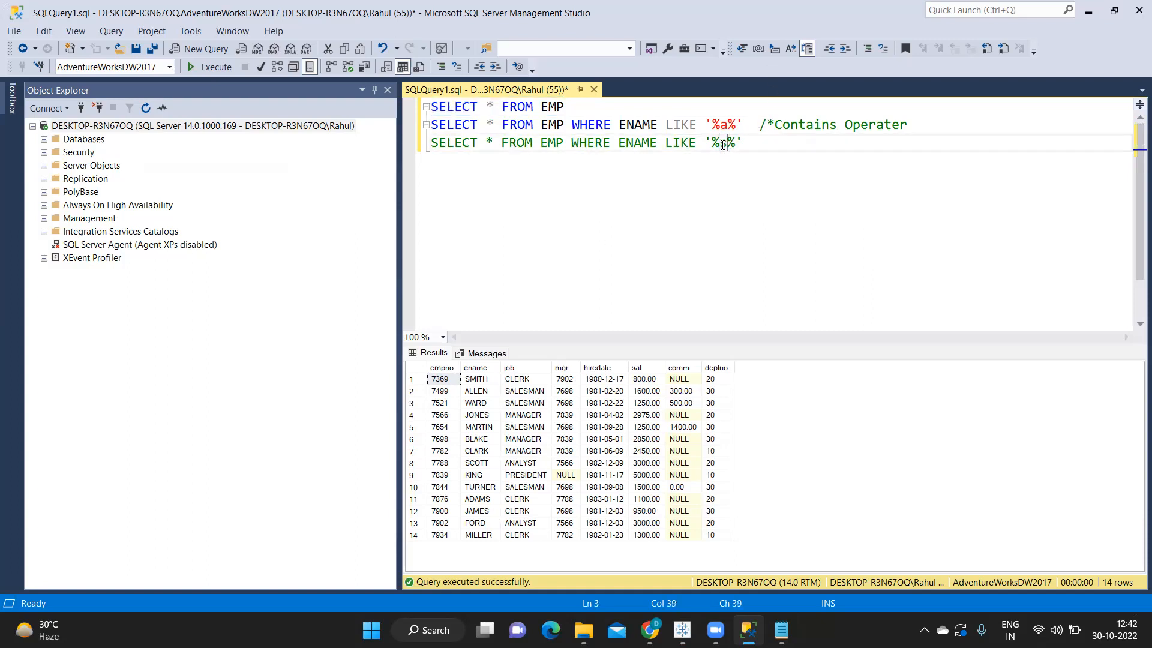
pyautogui.press('Right')
pyautogui.press('BackSpace')
pyautogui.moveTo(737, 139); pyautogui.dragTo(431, 140)
pyautogui.click(199, 70)
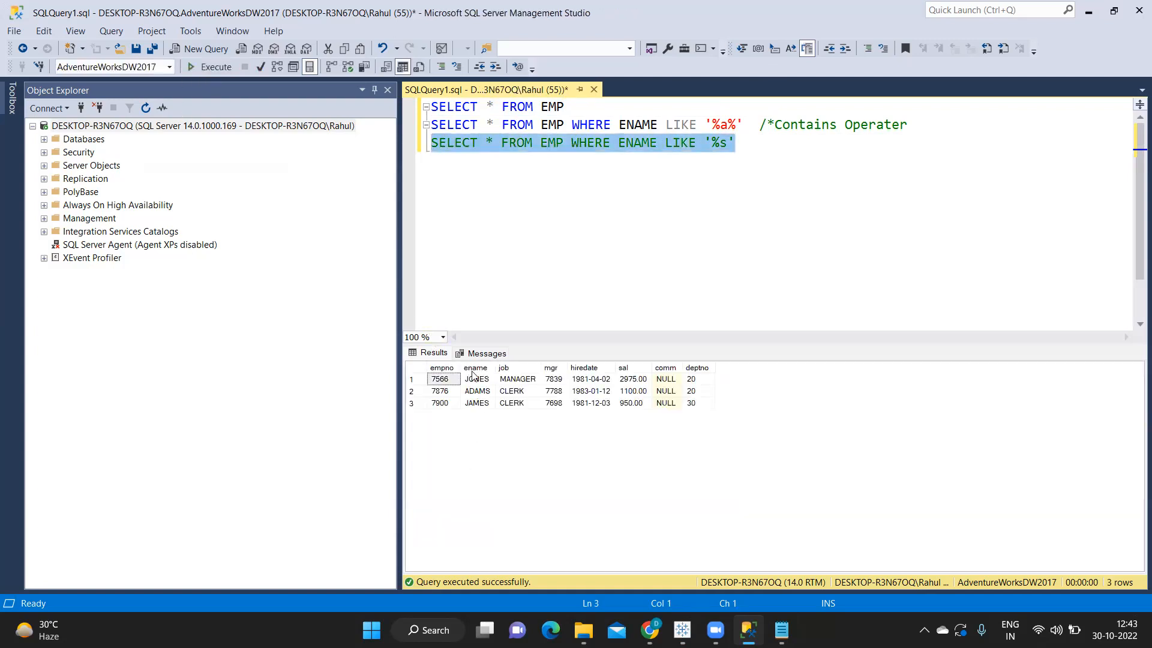
# Highlight the third query's LIKE operator and replace its pattern with '*a%'
pyautogui.click(766, 180)
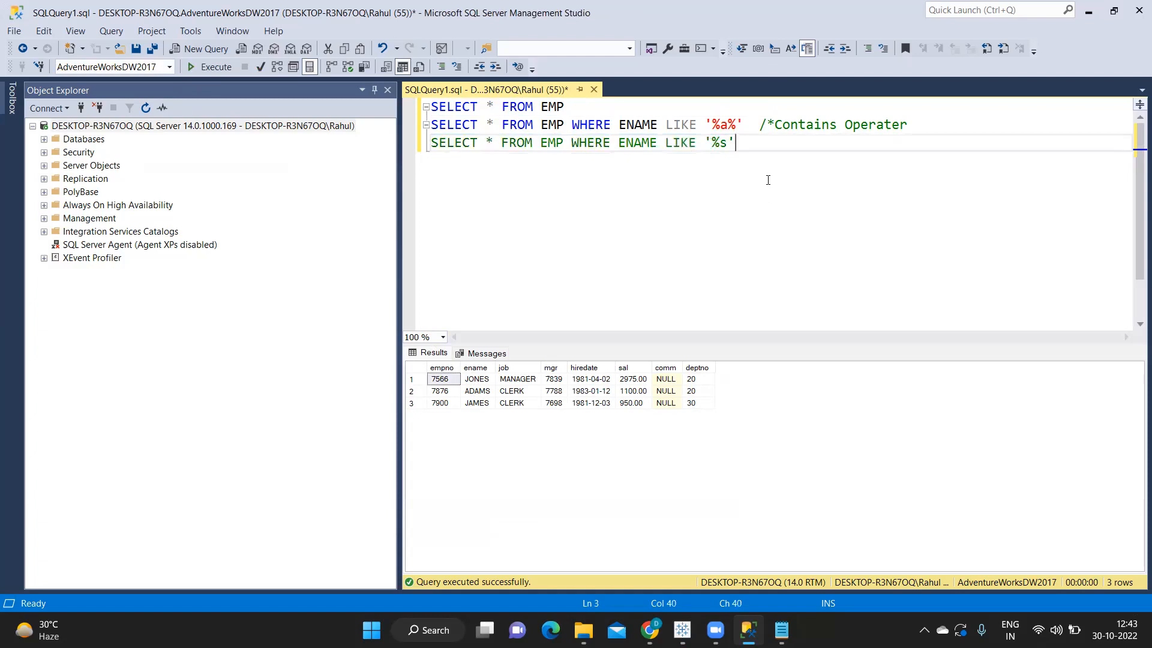
pyautogui.moveTo(764, 148); pyautogui.dragTo(422, 141)
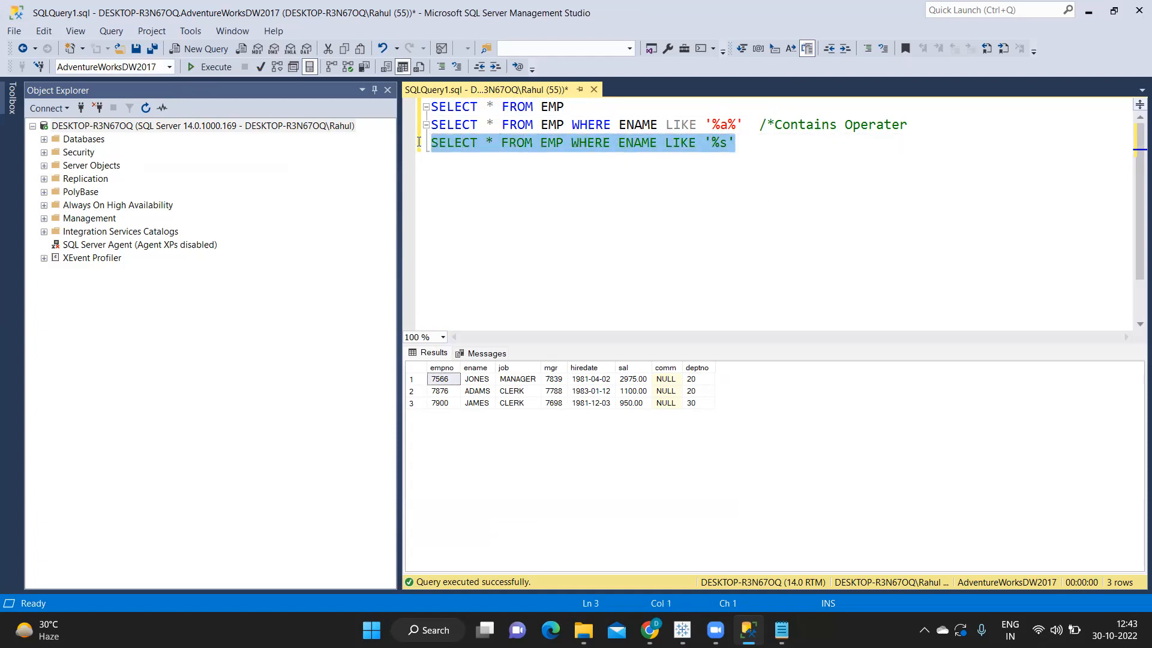
pyautogui.doubleClick(678, 144)
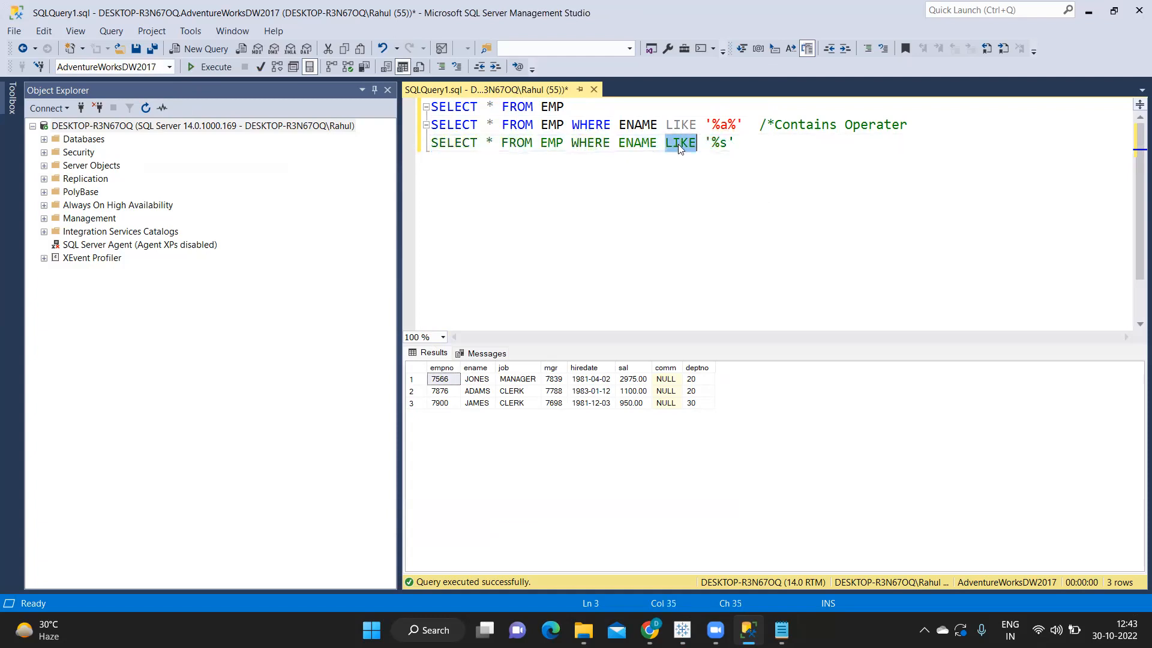
pyautogui.click(720, 145)
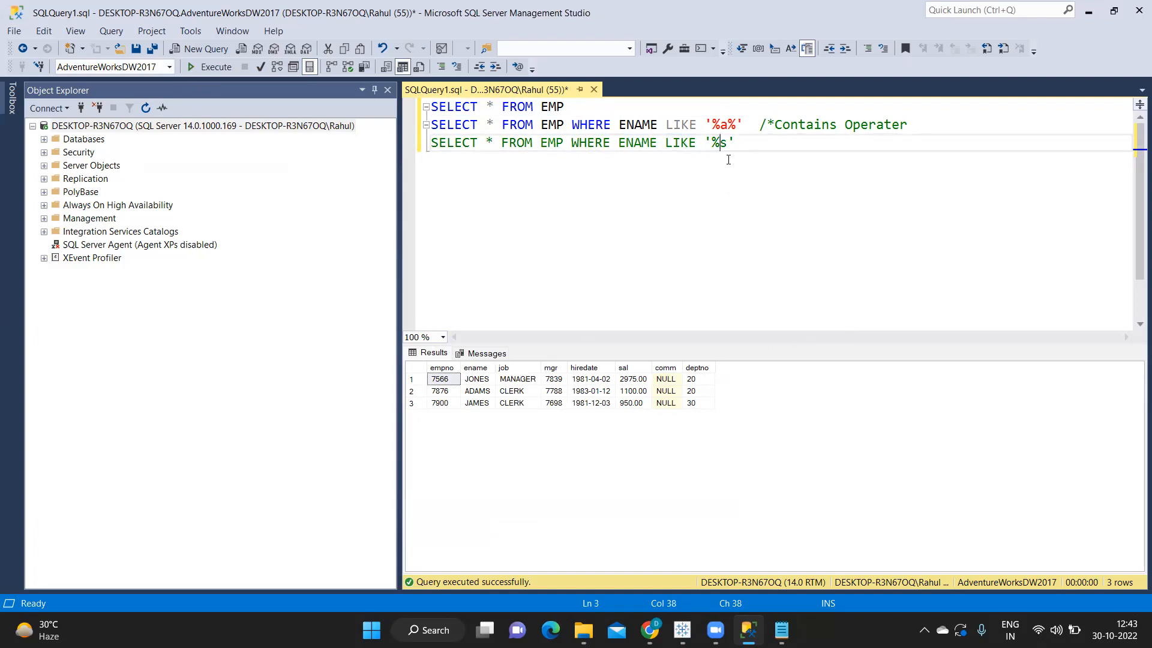
pyautogui.moveTo(720, 146); pyautogui.dragTo(712, 146)
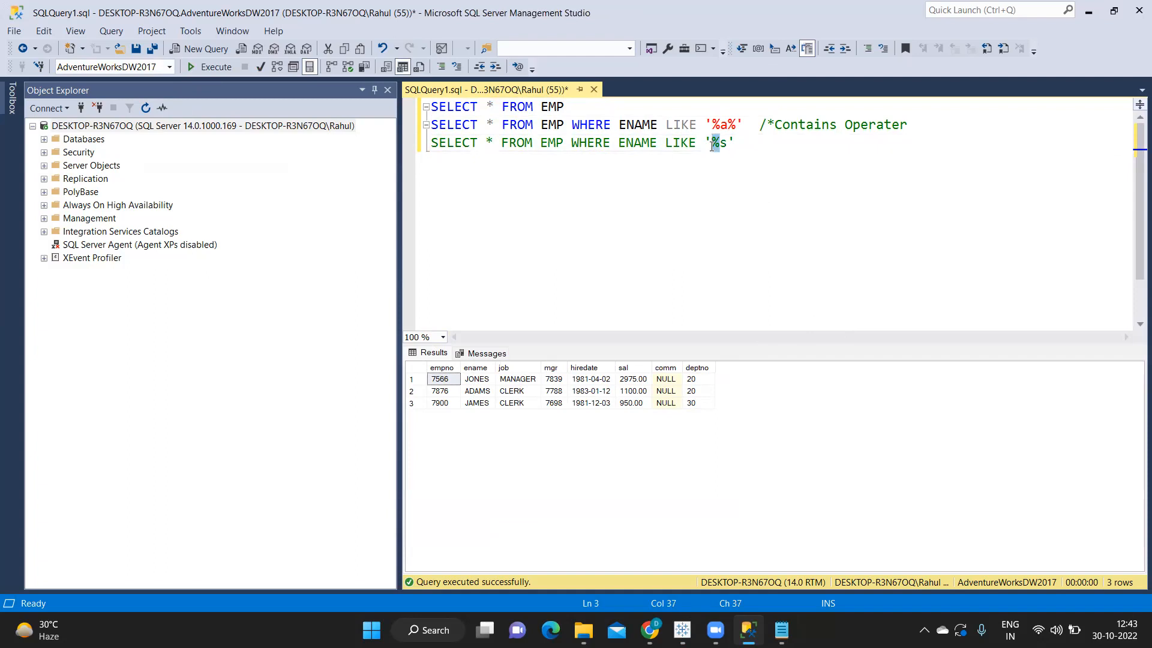
pyautogui.write('*')
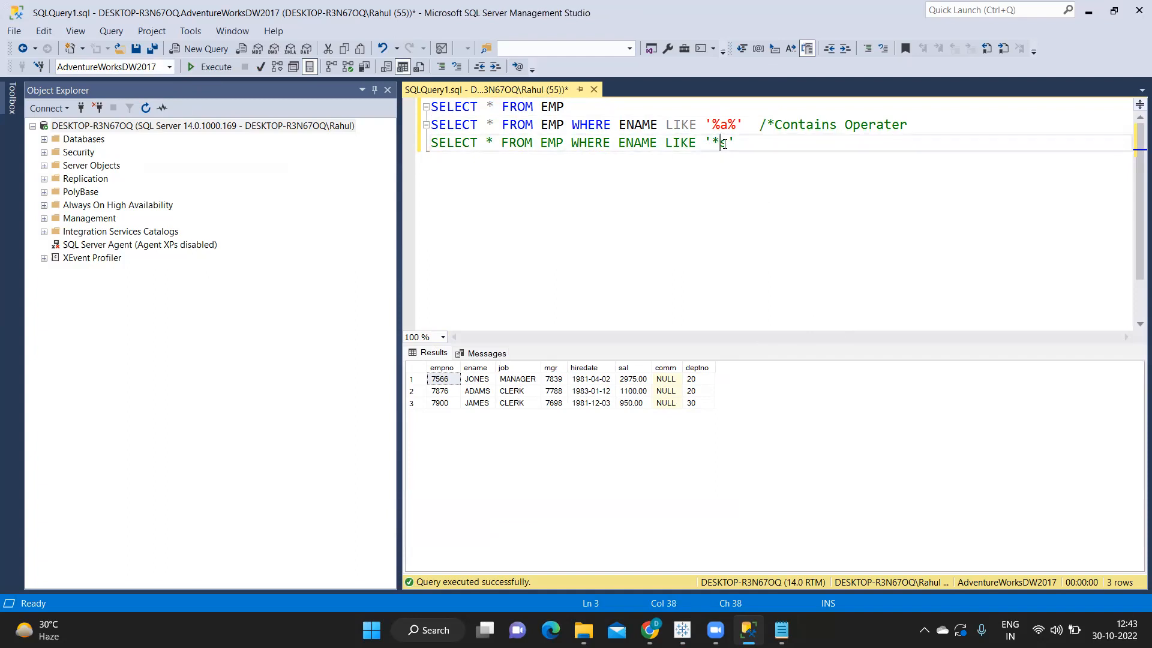
pyautogui.moveTo(726, 144); pyautogui.dragTo(721, 144)
pyautogui.write('a%')
# Highlight the asterisk and percent sign in the '*a%' pattern, and run only the third query
pyautogui.moveTo(719, 142); pyautogui.dragTo(712, 142)
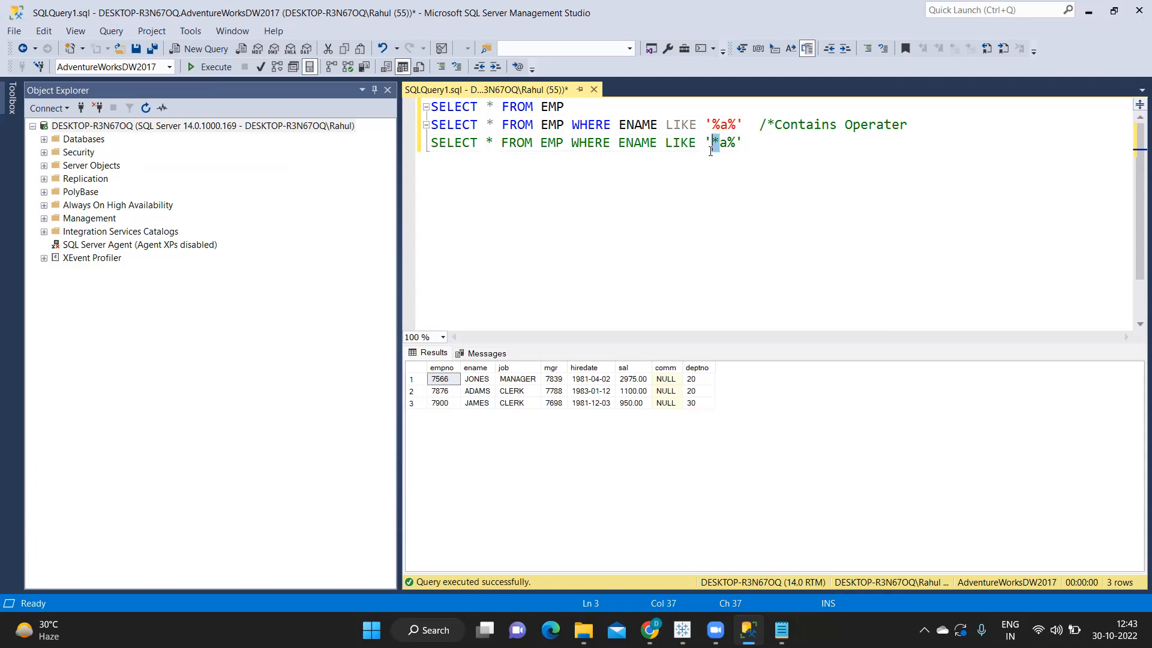
pyautogui.click(713, 141)
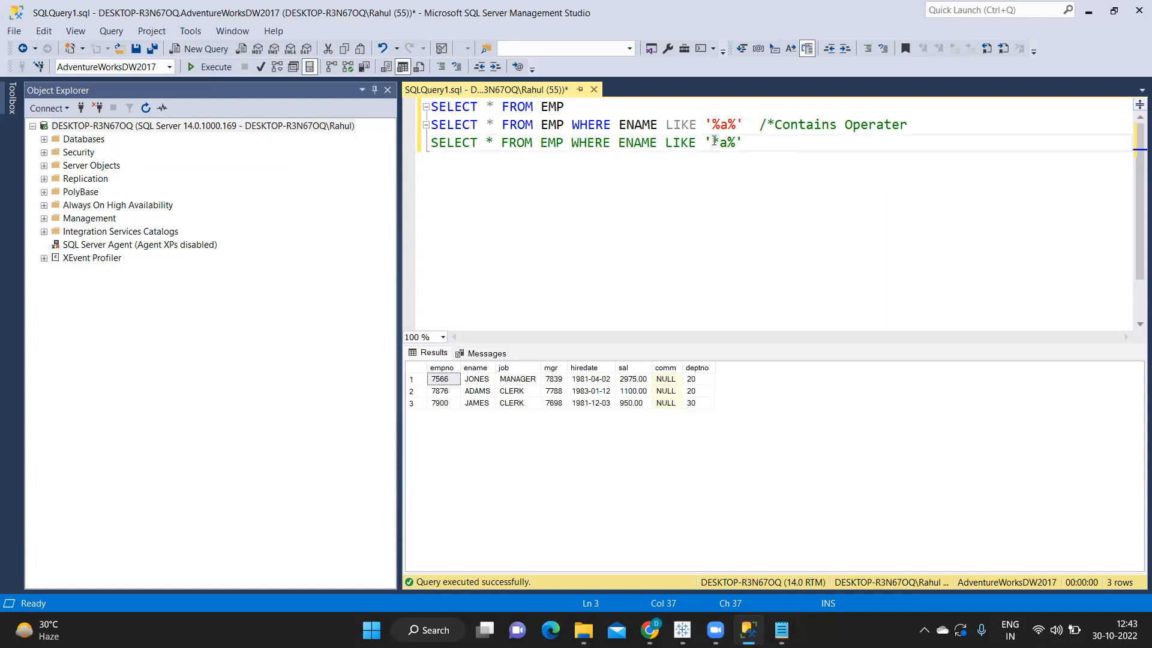
pyautogui.moveTo(713, 142); pyautogui.dragTo(720, 144)
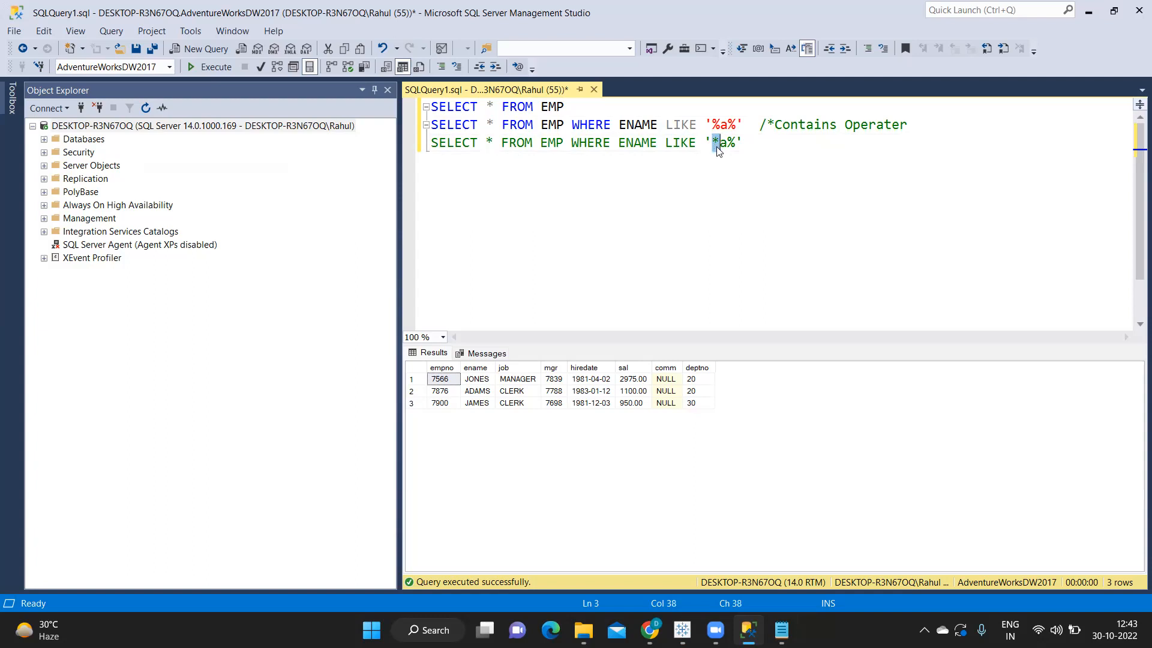
pyautogui.click(728, 143)
pyautogui.moveTo(728, 143); pyautogui.dragTo(737, 144)
pyautogui.moveTo(757, 149); pyautogui.dragTo(427, 145)
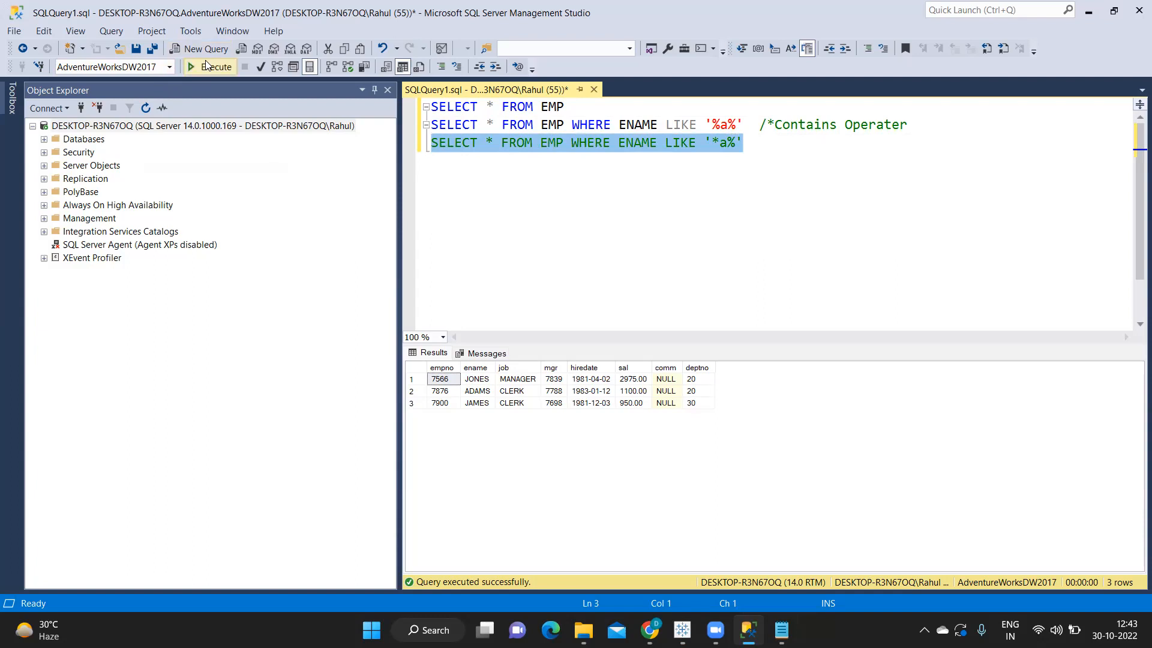
pyautogui.click(208, 66)
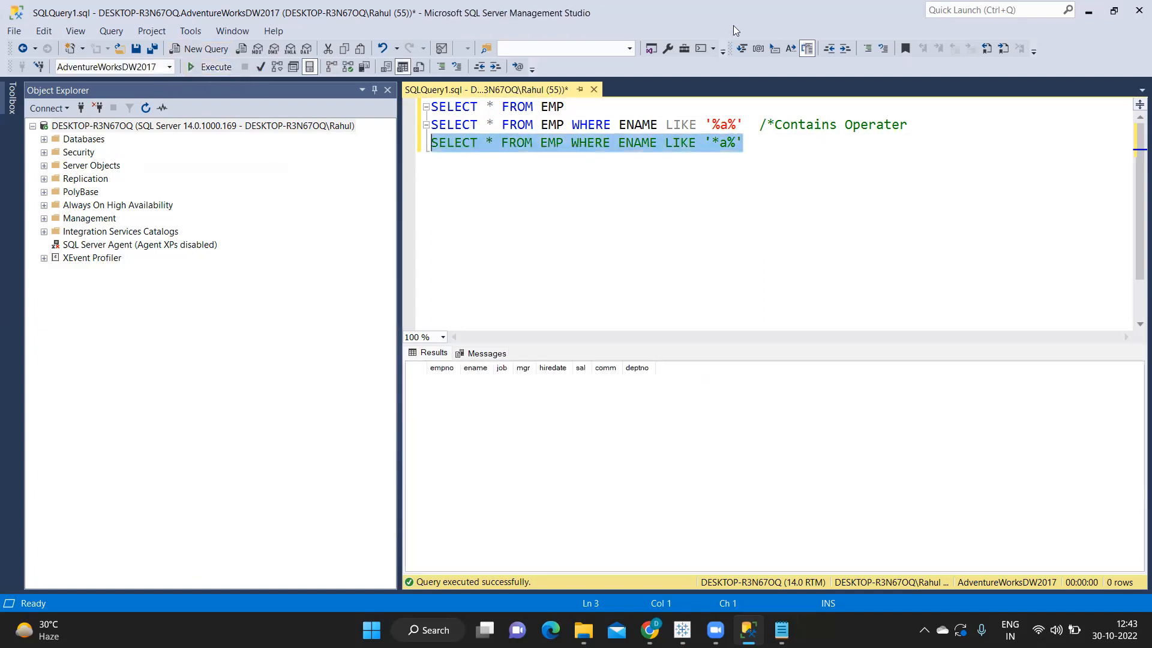
# Replace the lowercase a in the third query's pattern to make it '*A%', and run only that query
pyautogui.click(722, 146)
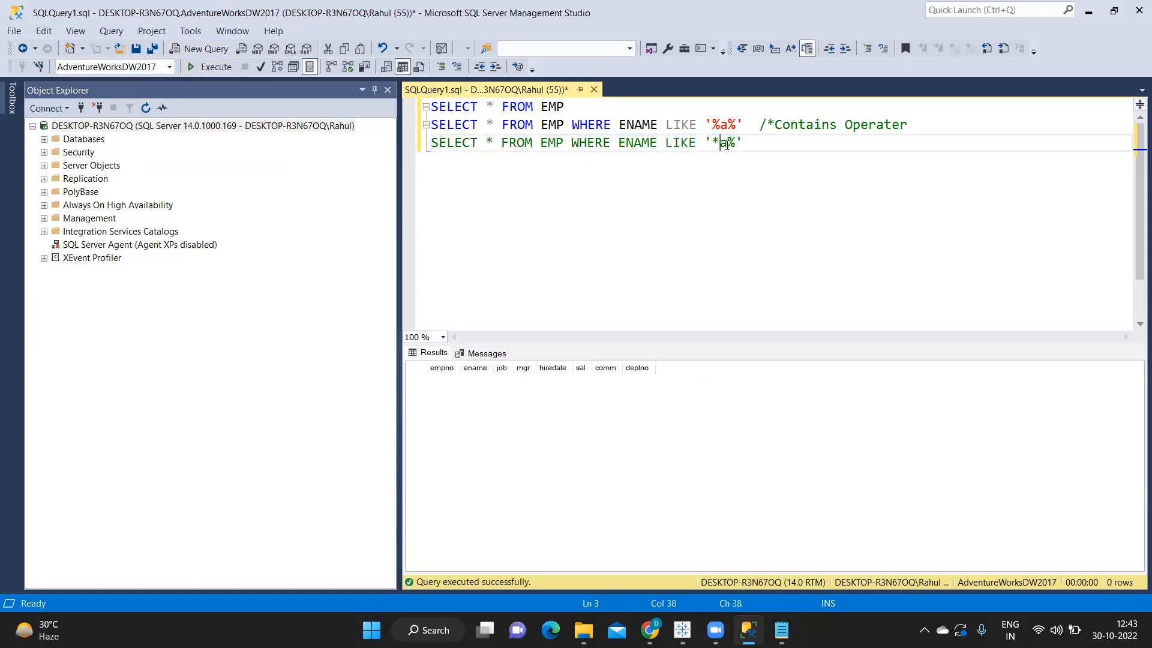
pyautogui.moveTo(727, 144); pyautogui.dragTo(721, 145)
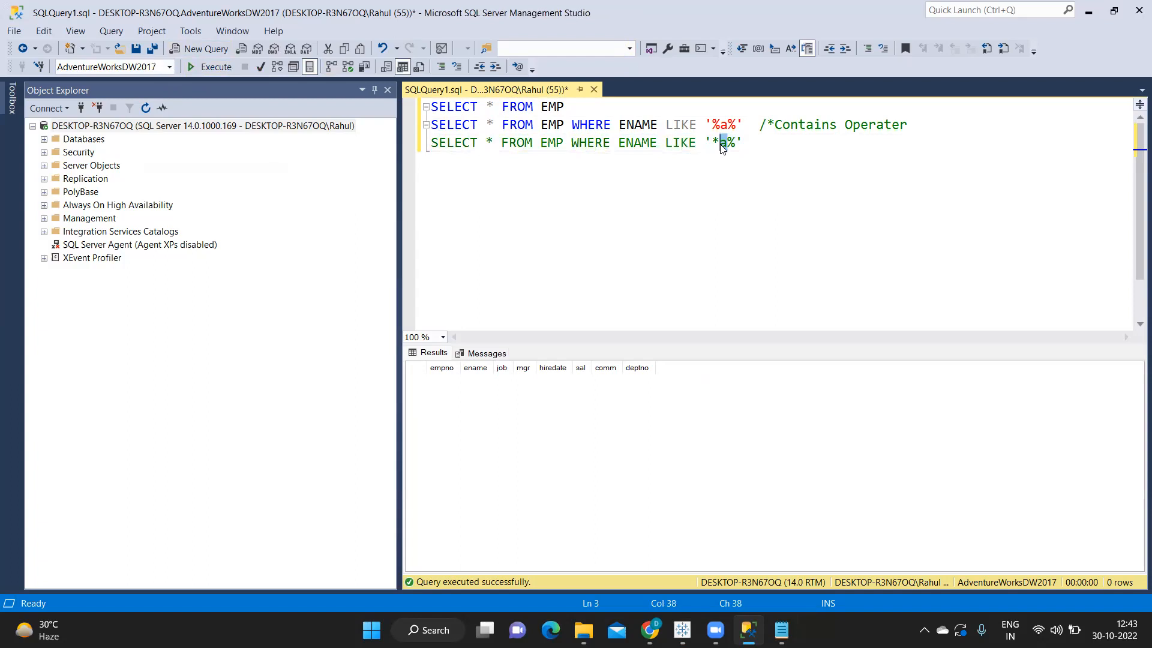
pyautogui.write('A')
pyautogui.moveTo(743, 144); pyautogui.dragTo(427, 144)
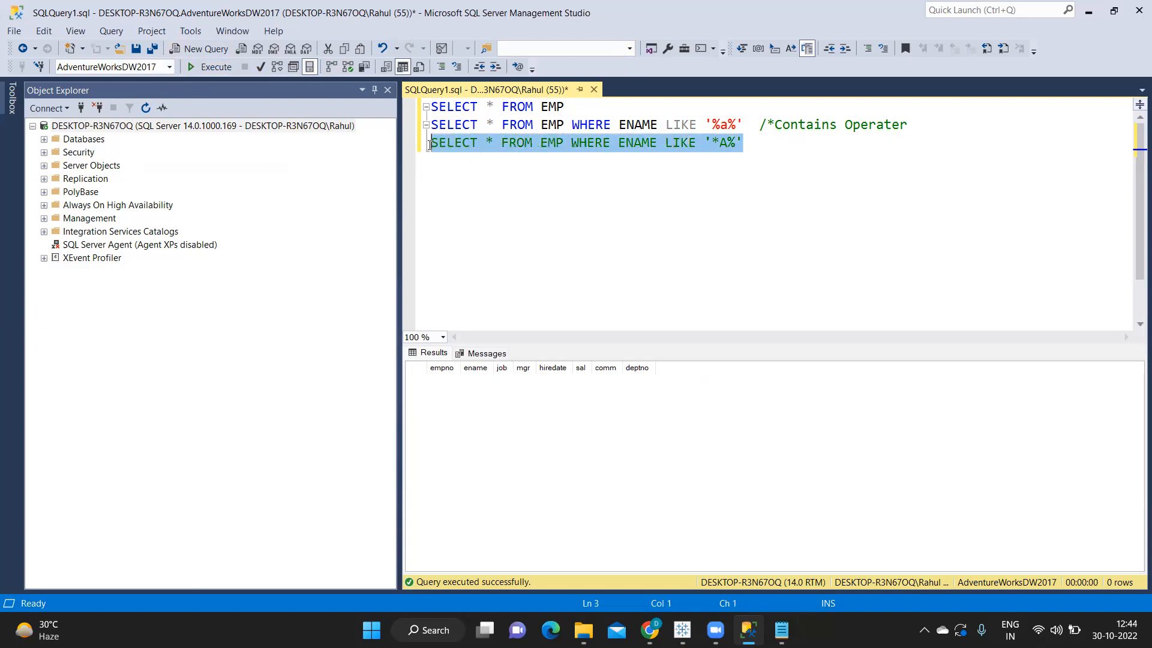
pyautogui.click(216, 66)
# Try the pattern '*A*' in the third query and run only that line
pyautogui.click(735, 142)
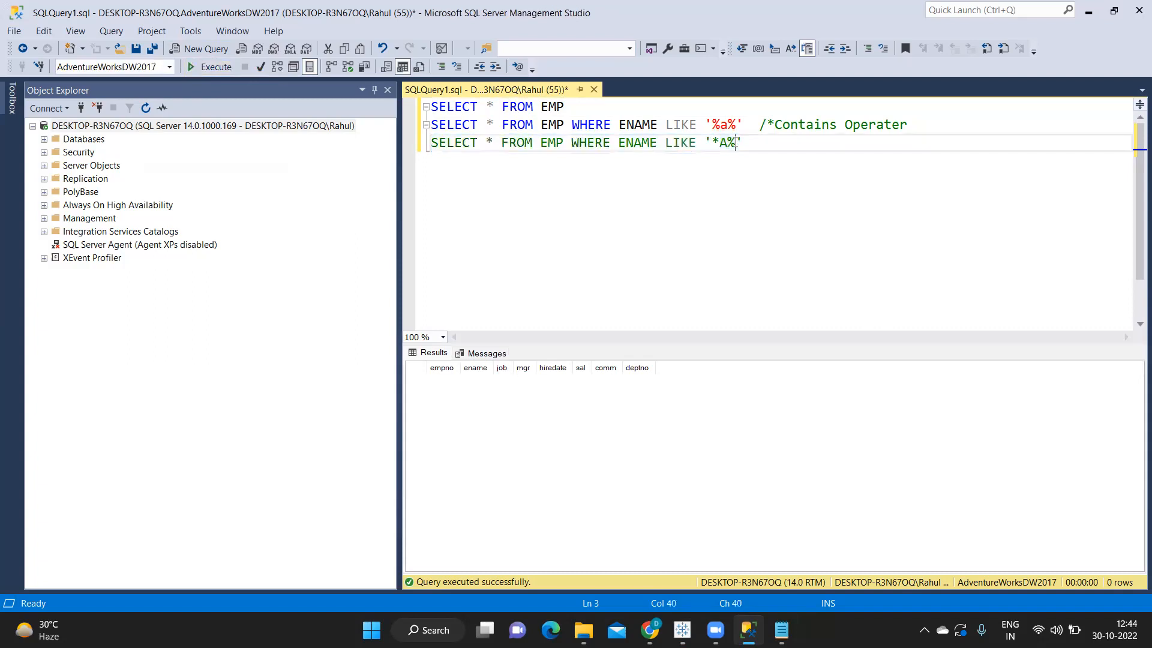
pyautogui.moveTo(735, 141); pyautogui.dragTo(730, 142)
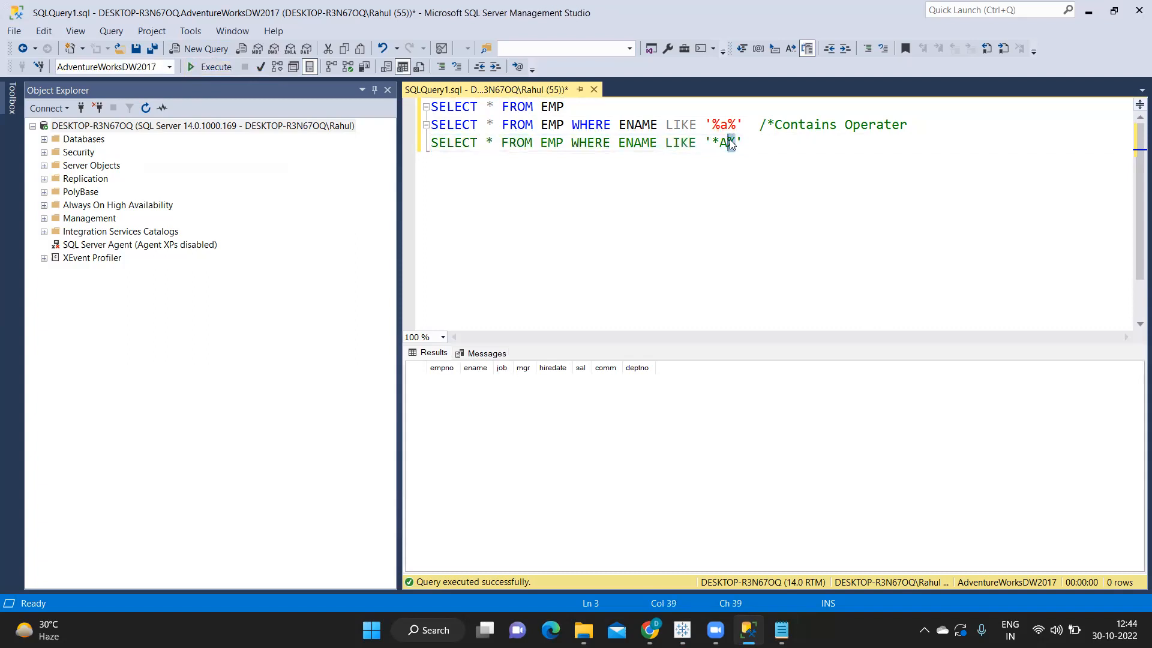
pyautogui.write('*')
pyautogui.moveTo(768, 140); pyautogui.dragTo(424, 146)
pyautogui.click(220, 68)
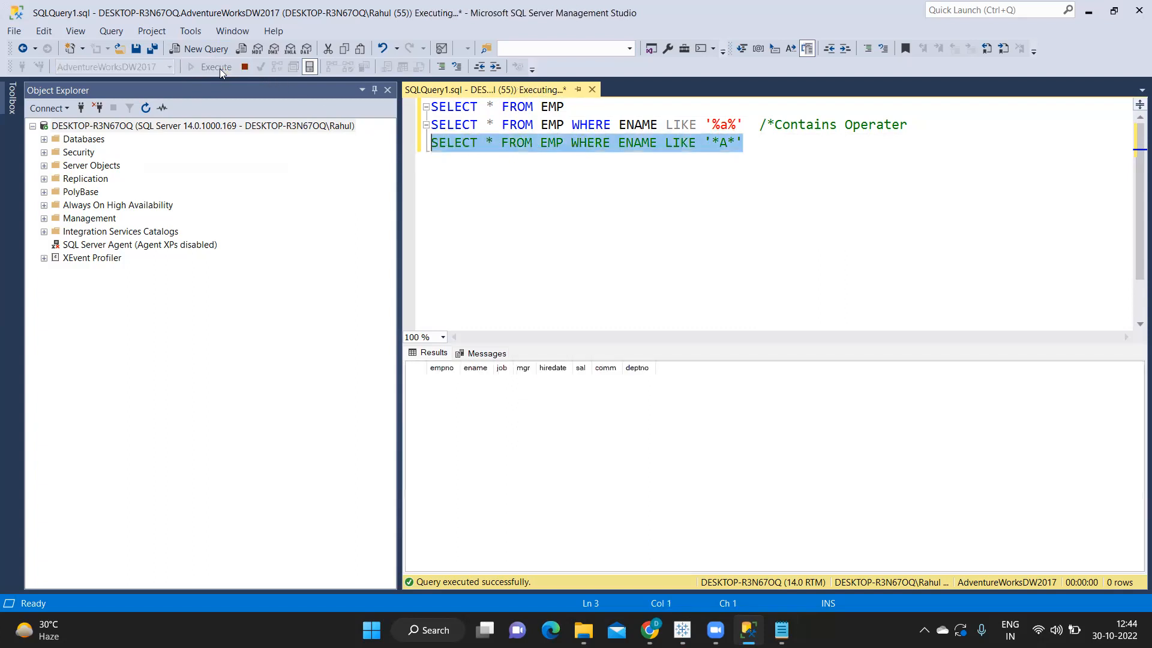
# Change both wildcards in the third query to percent signs, giving '%A%', and run only that query
pyautogui.click(722, 144)
pyautogui.moveTo(722, 143); pyautogui.dragTo(715, 143)
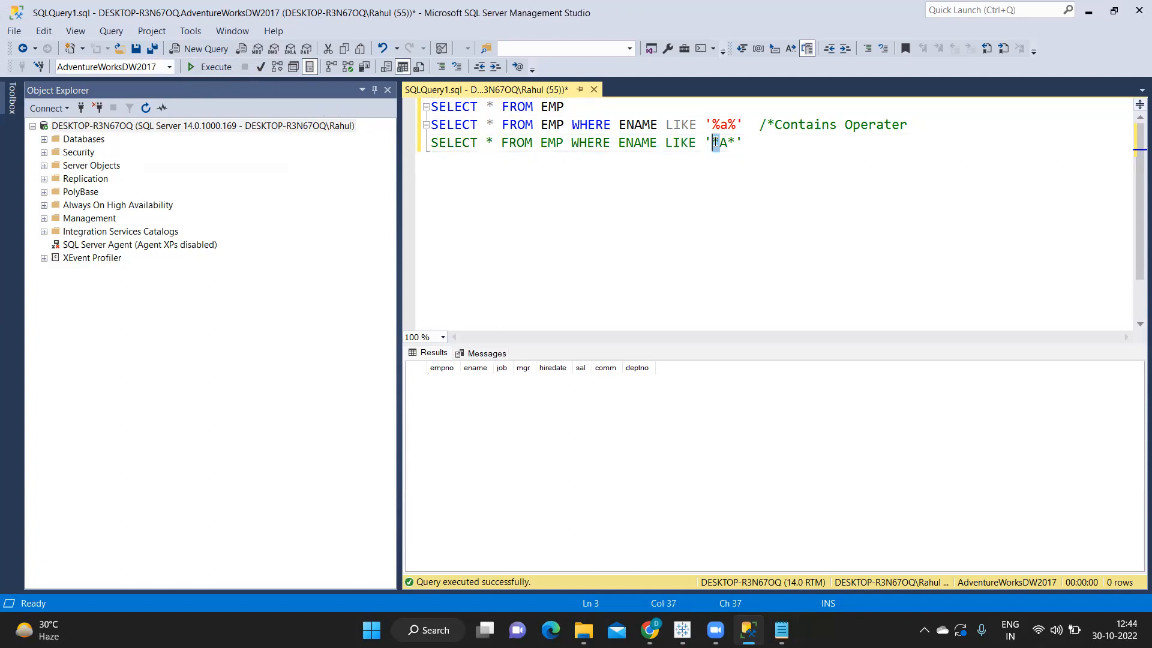
pyautogui.write('%')
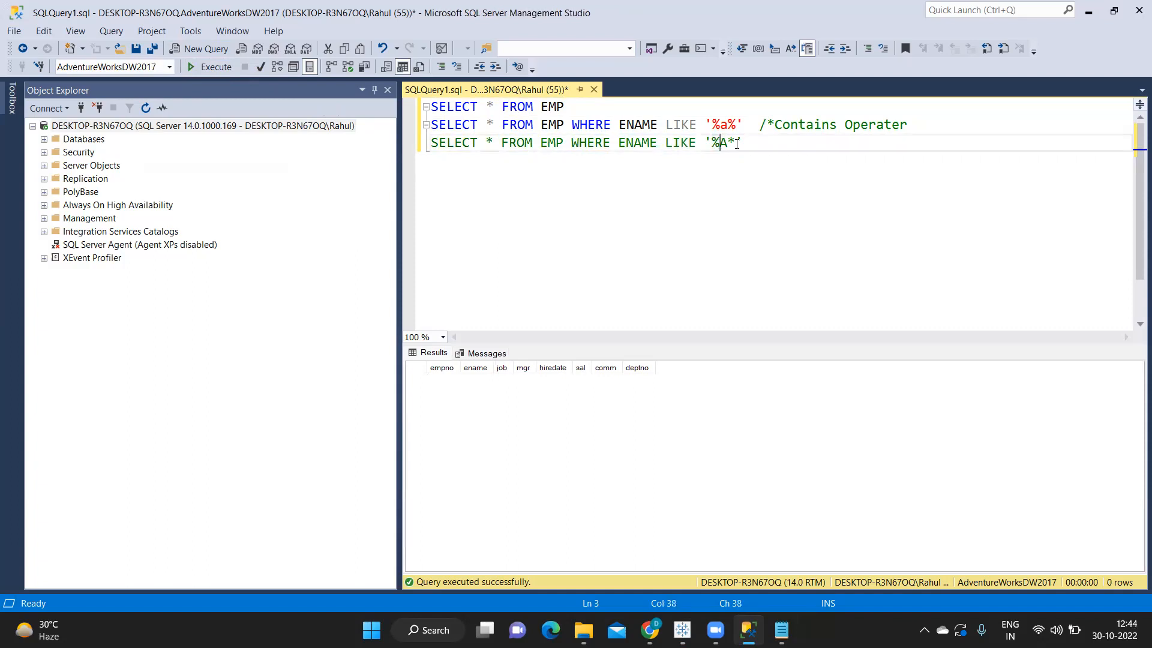
pyautogui.moveTo(736, 143); pyautogui.dragTo(730, 142)
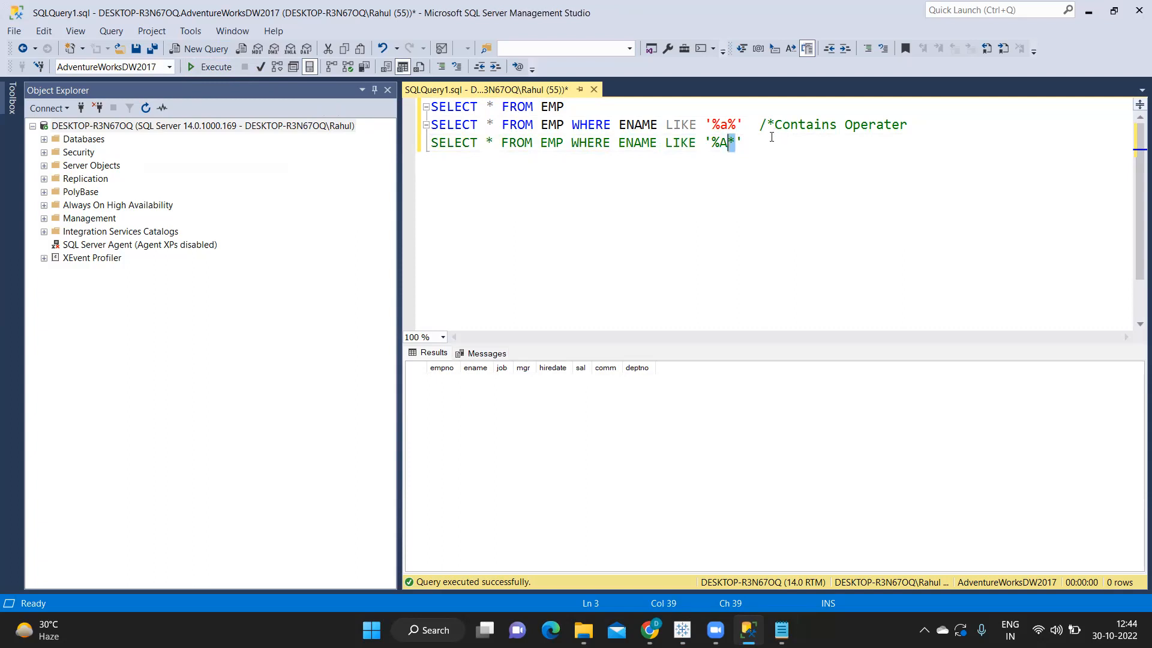
pyautogui.write('%')
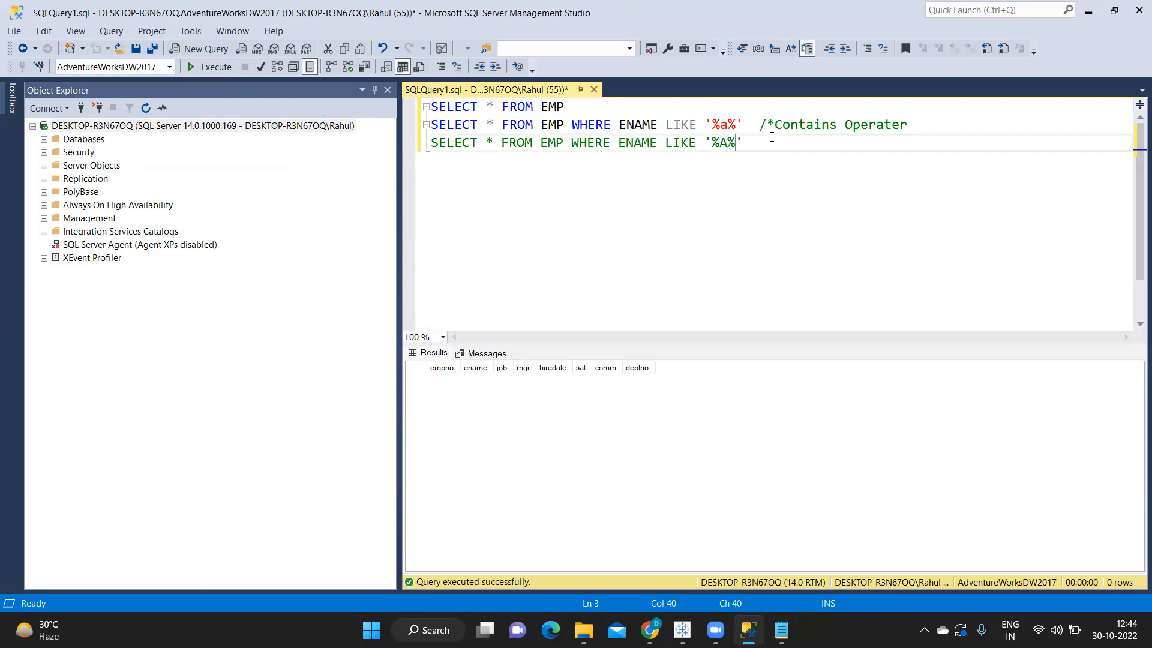
pyautogui.moveTo(751, 139); pyautogui.dragTo(429, 144)
pyautogui.click(197, 67)
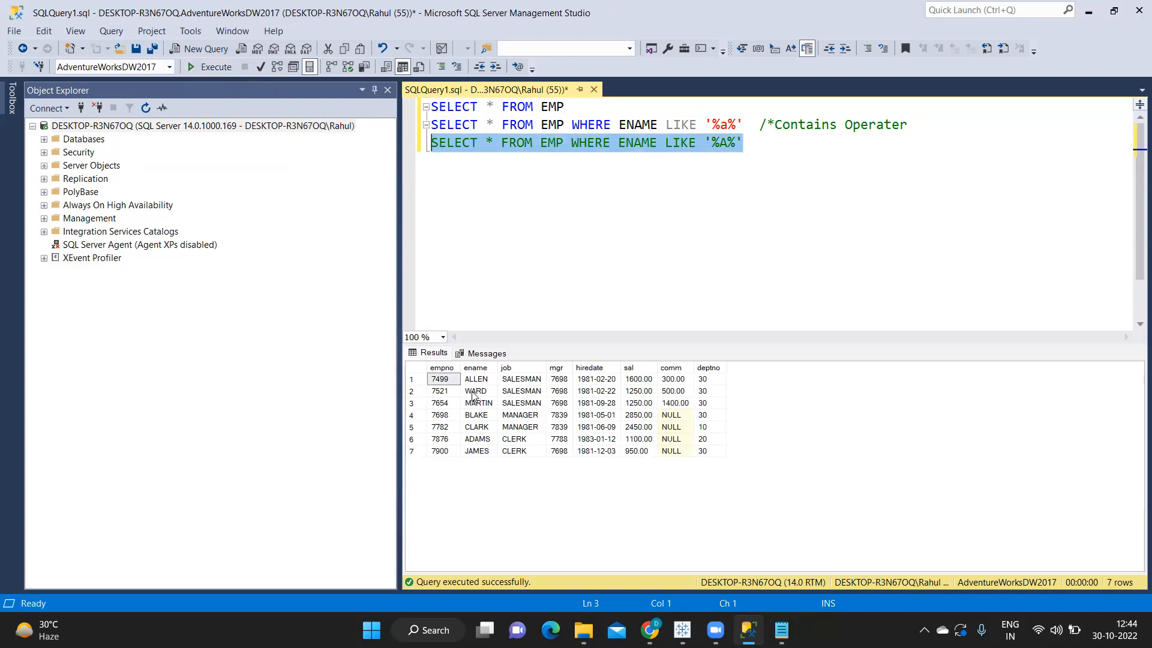
# Append // after the third query, and switch to Tableau to show the Sub-Category filter's Condition options
pyautogui.click(800, 157)
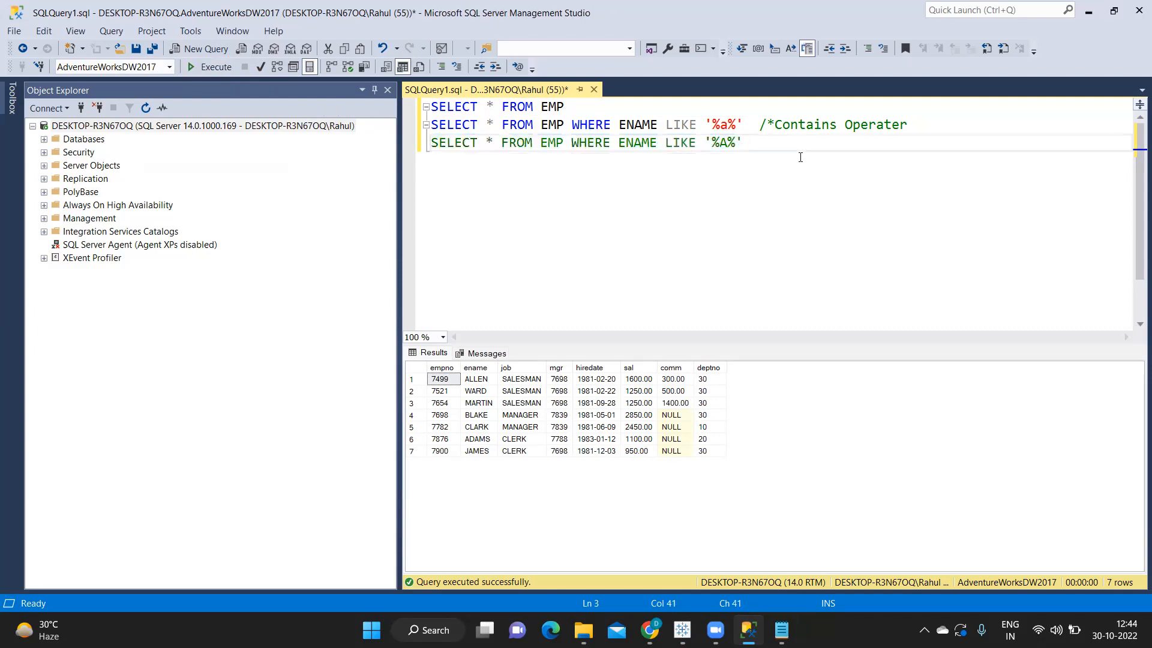
pyautogui.write('//')
pyautogui.click(684, 593)
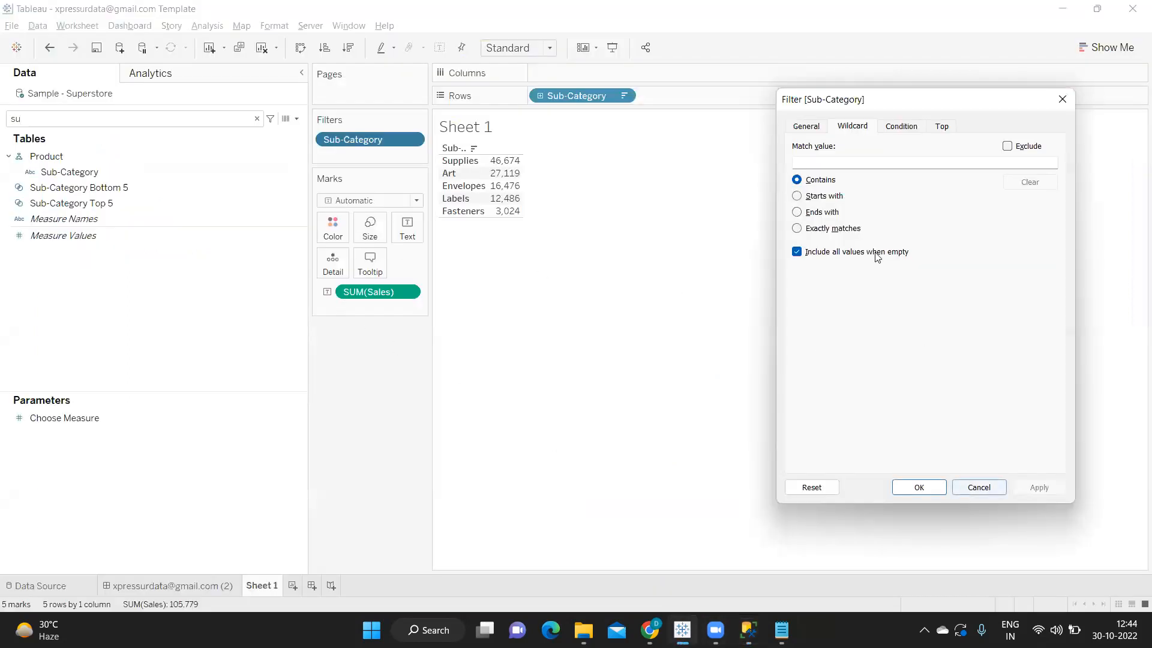
pyautogui.click(889, 128)
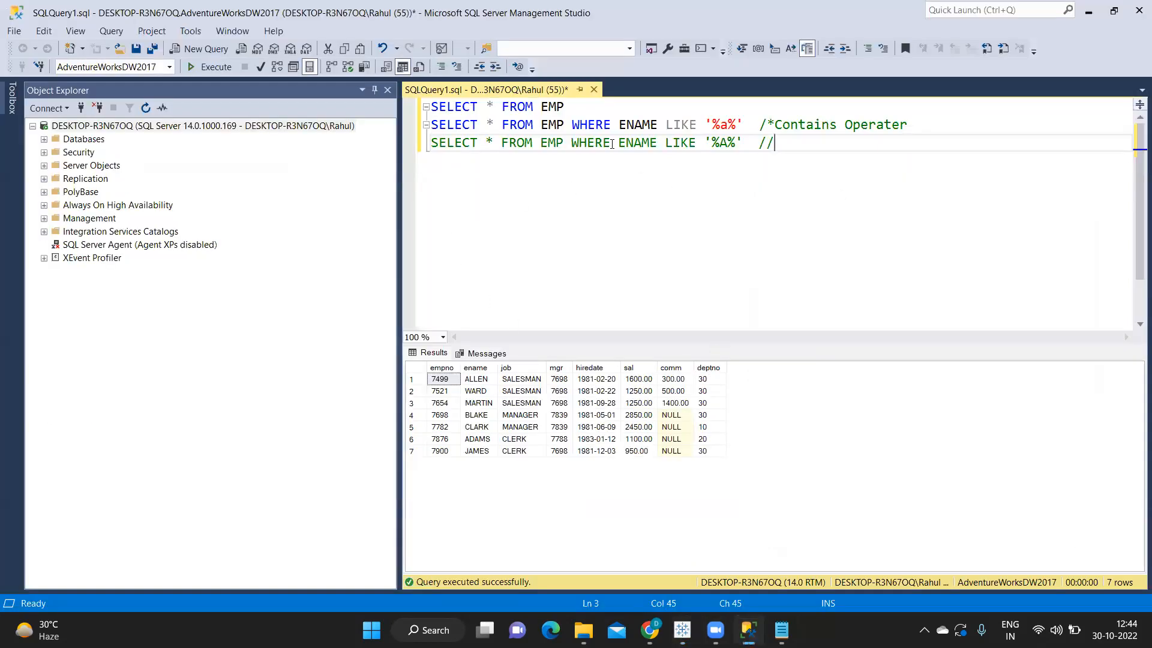
# Return to SQL Server Management Studio, run only SELECT * FROM EMP, and begin a new line below the third query
pyautogui.moveTo(576, 107); pyautogui.dragTo(406, 113)
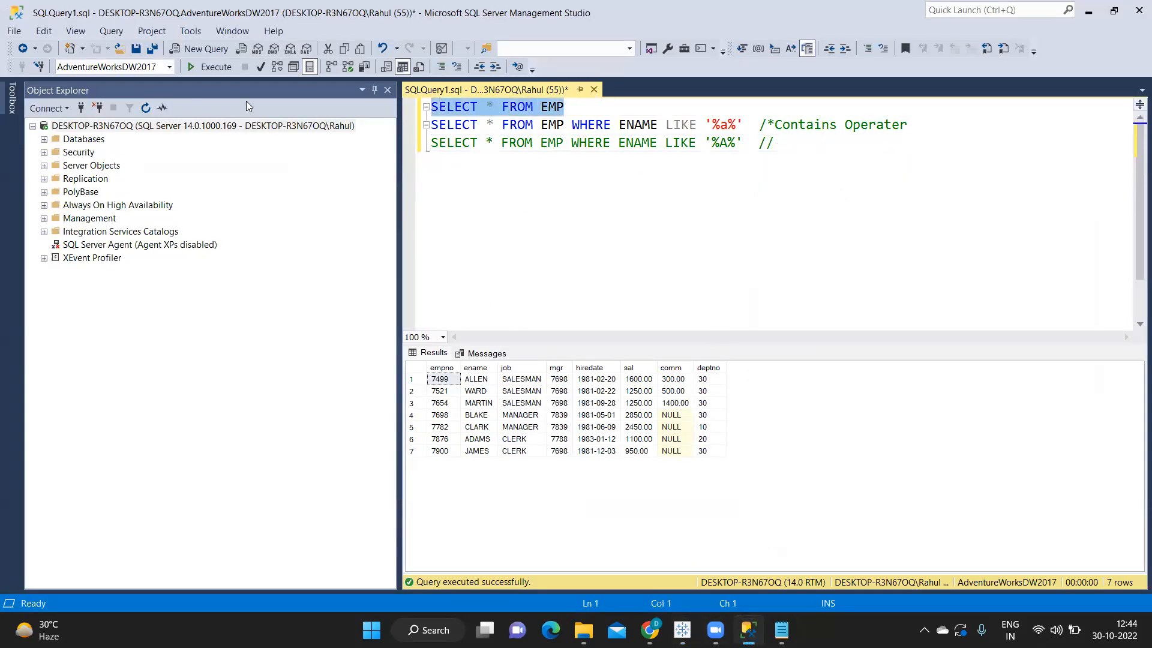
pyautogui.click(206, 67)
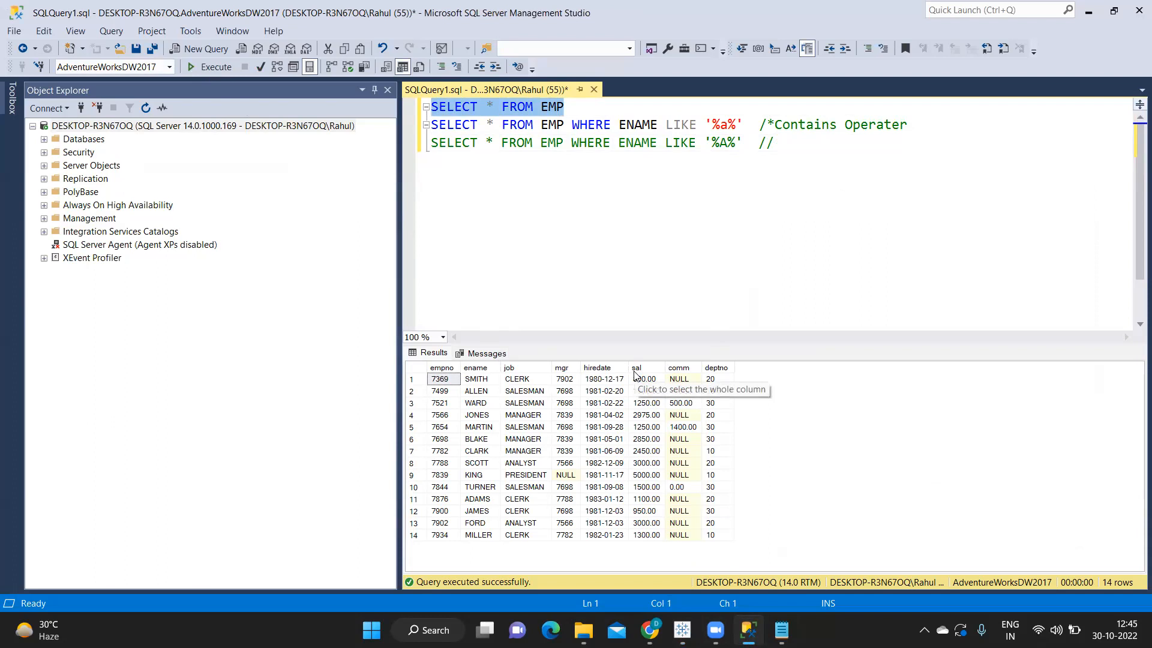
pyautogui.click(796, 137)
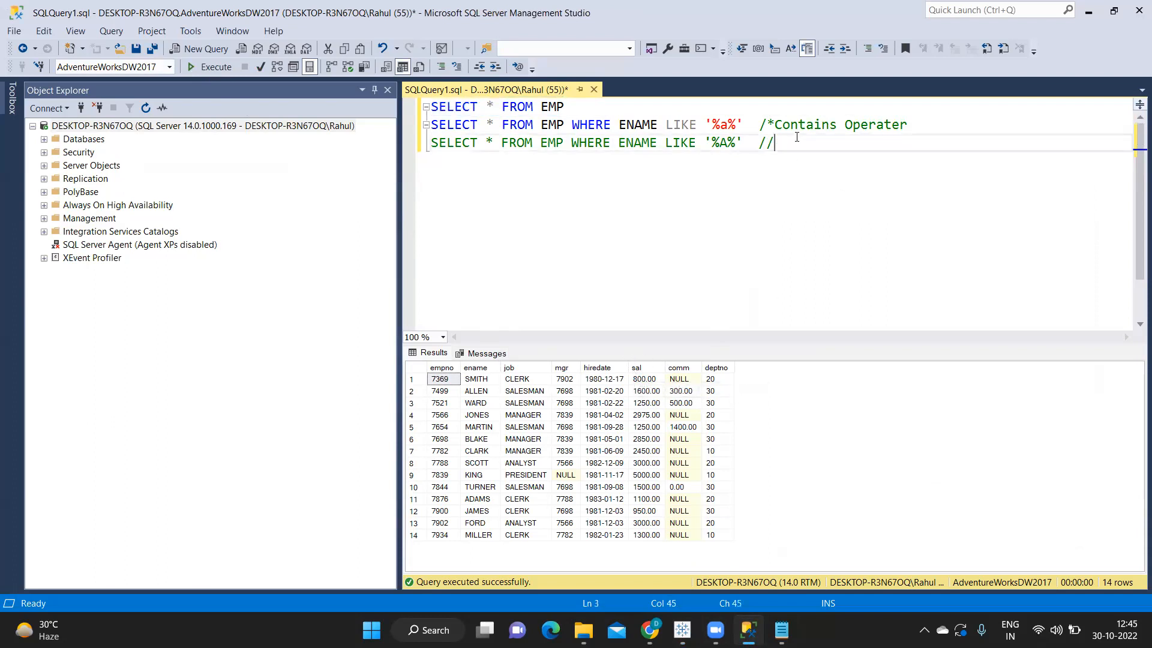
pyautogui.press('Return')
pyautogui.write('sele')
pyautogui.press('BackSpace')
pyautogui.press('BackSpace')
pyautogui.press('BackSpace')
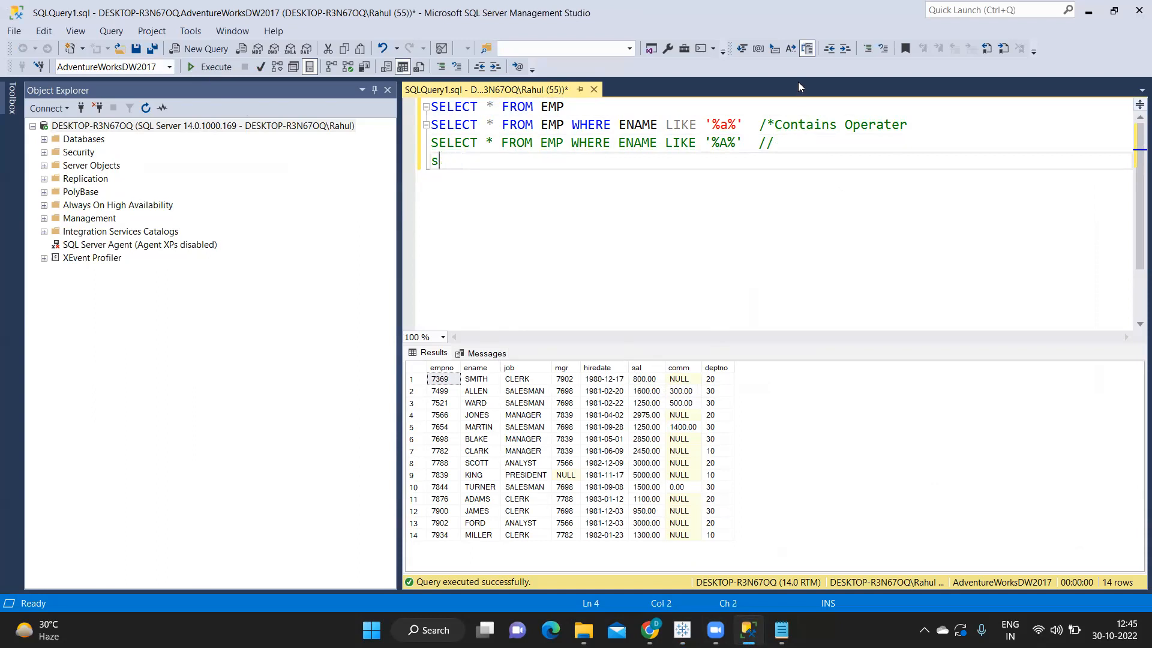
# Add 'order by sal desc' to the first query and run only that query
pyautogui.click(652, 114)
pyautogui.write('or')
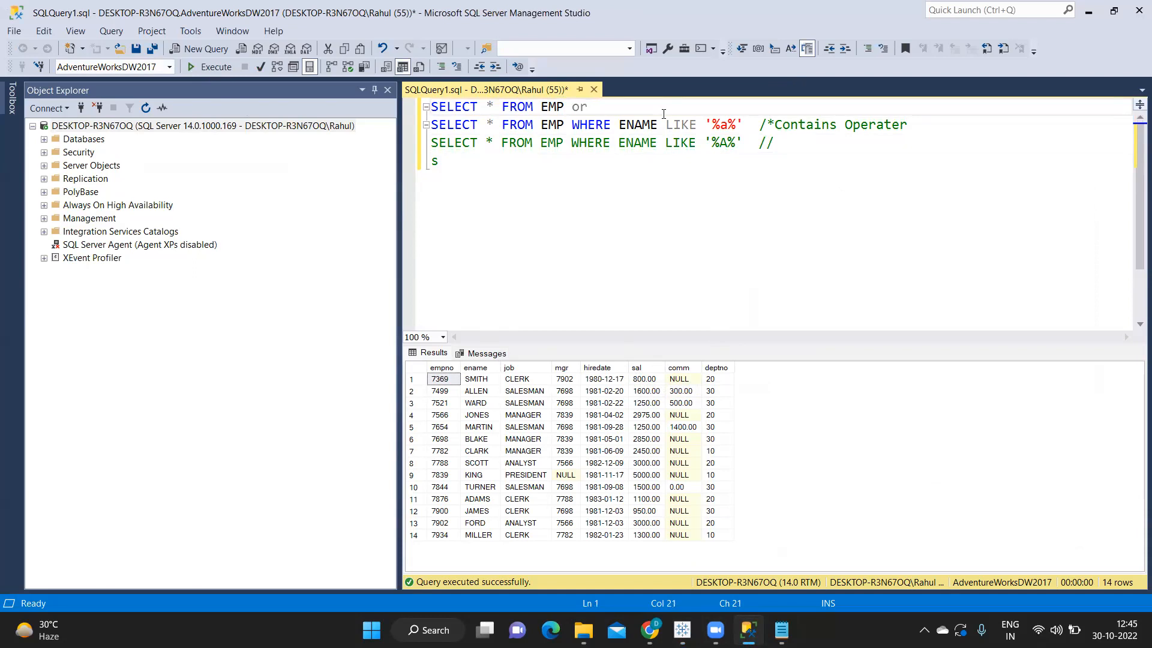
pyautogui.write('der by sal desc')
pyautogui.moveTo(730, 110); pyautogui.dragTo(347, 106)
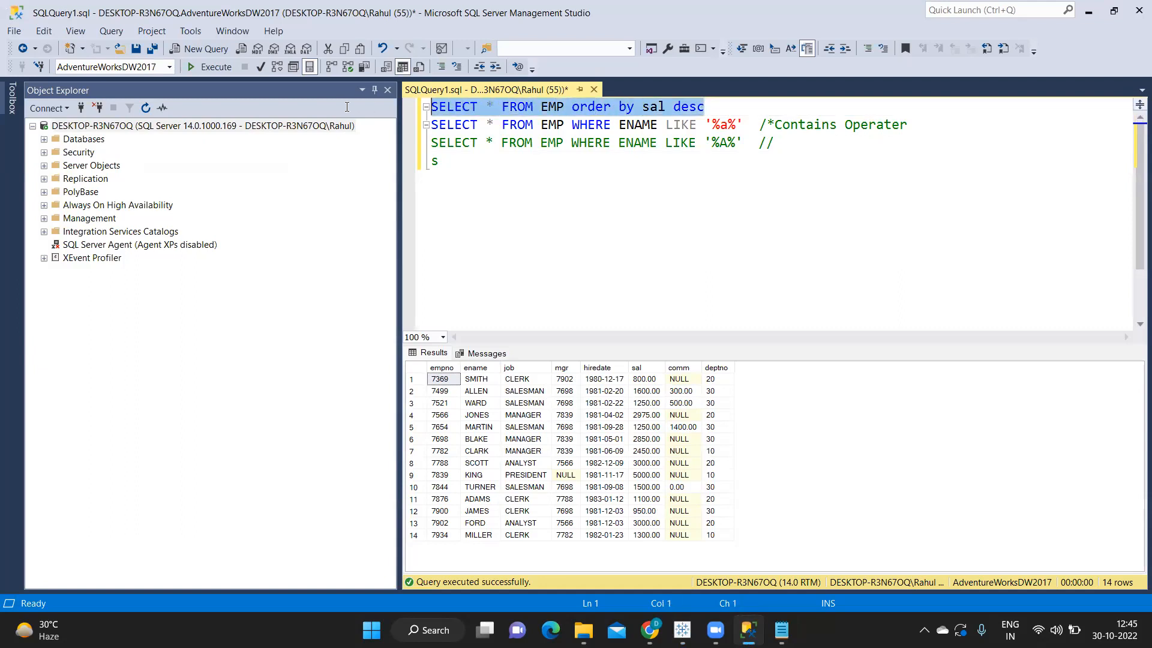
pyautogui.click(216, 68)
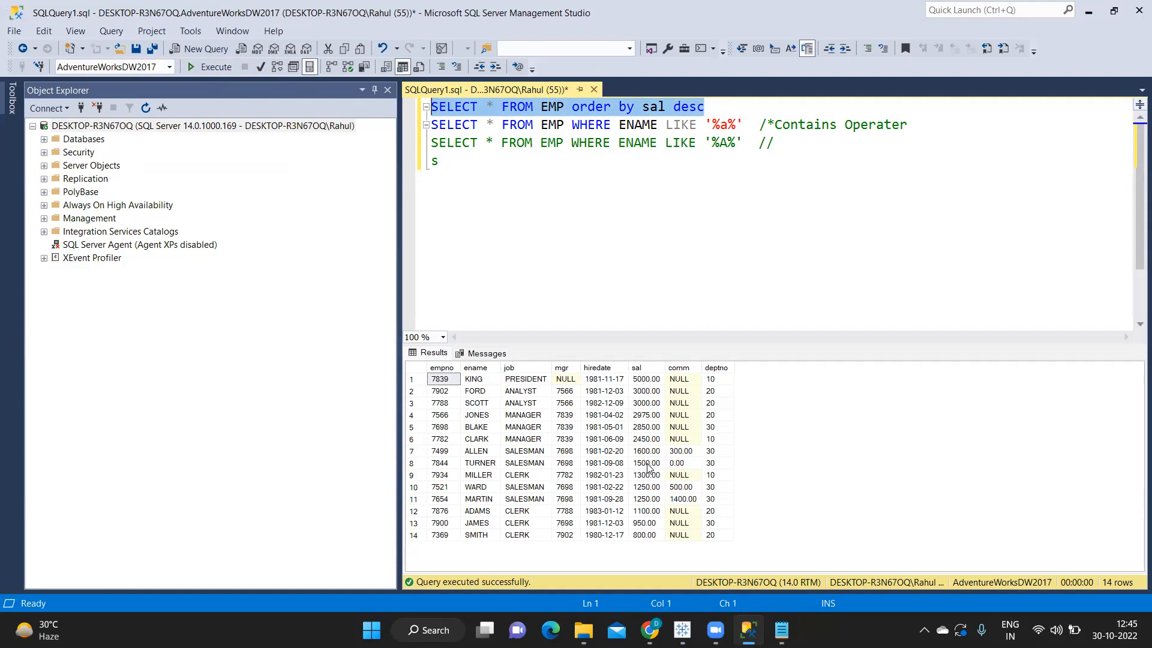
# Examine the sal values in the sorted results from the lowest salary up to 1500
pyautogui.click(643, 535)
pyautogui.click(642, 524)
pyautogui.click(642, 500)
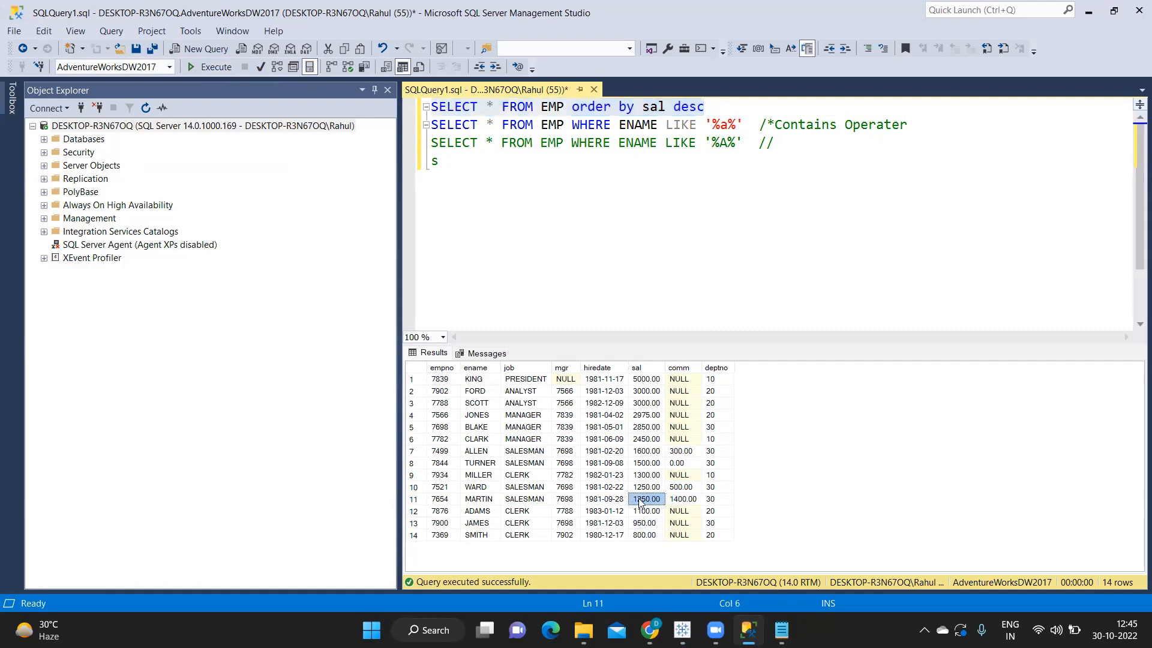
pyautogui.click(641, 487)
pyautogui.click(642, 475)
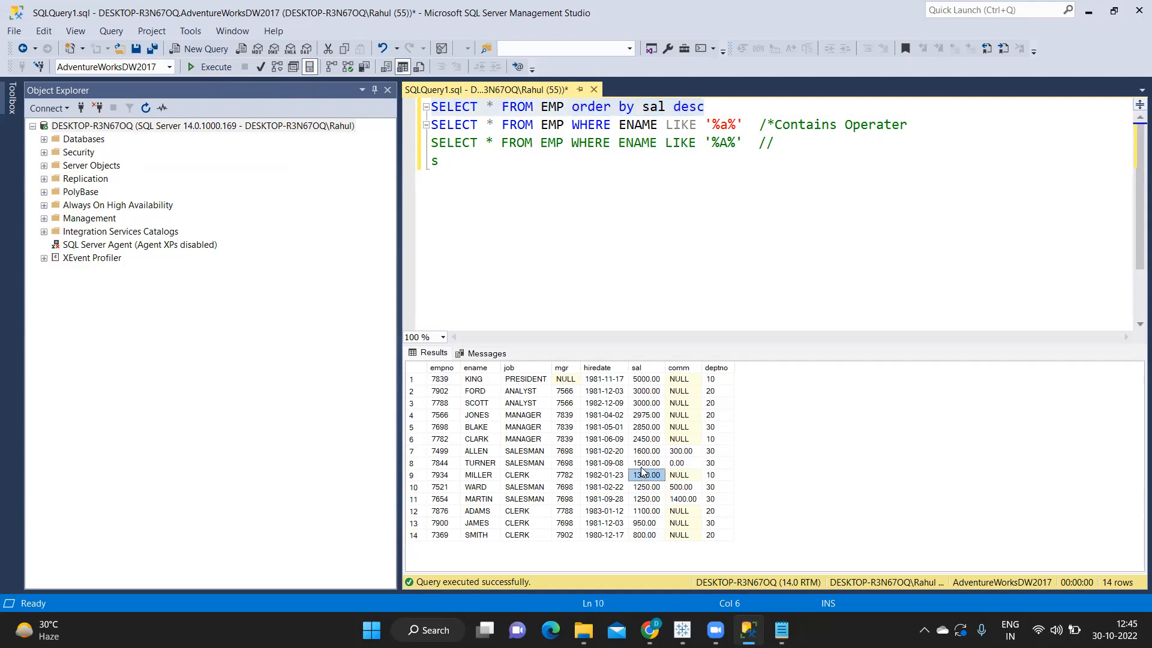
pyautogui.click(646, 464)
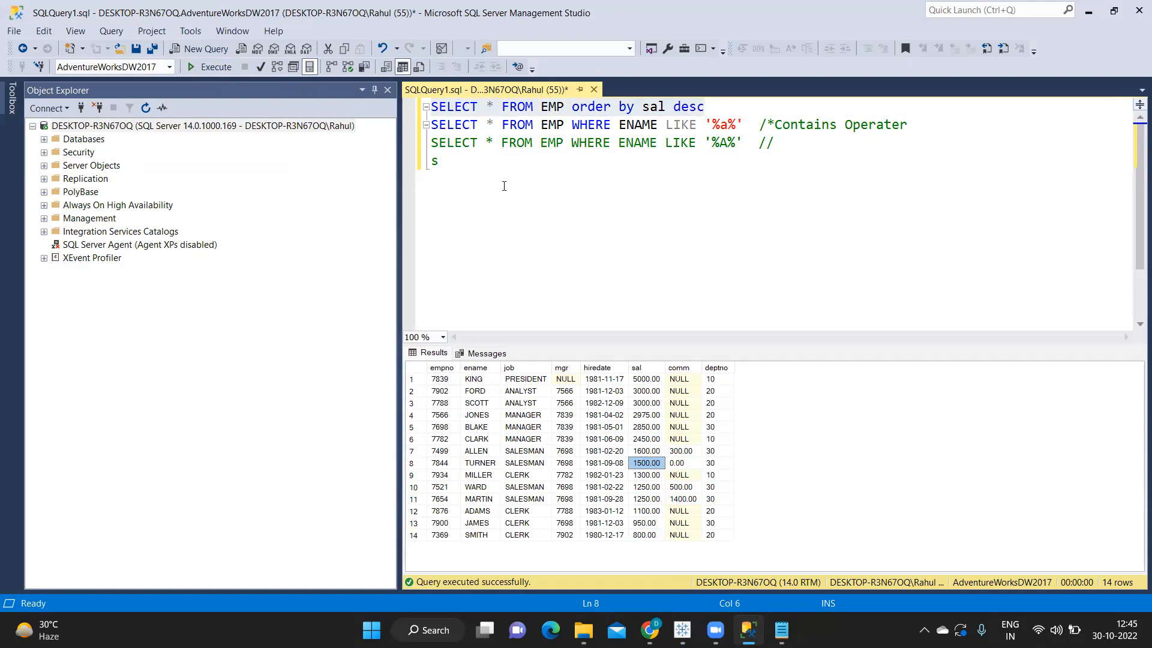
# Replace the stray s on the fourth line with SELECT * FROM EMP WHERE SAL <=1500; and run only that query
pyautogui.click(453, 167)
pyautogui.press('BackSpace')
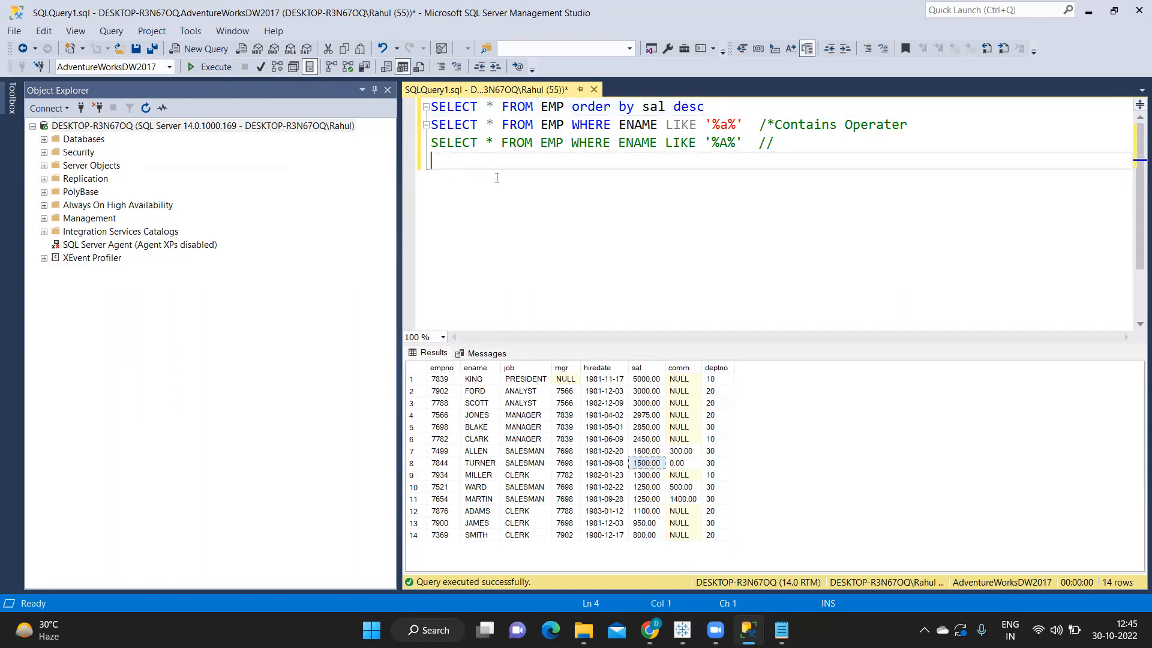
pyautogui.write('SELECT * FROM EMP')
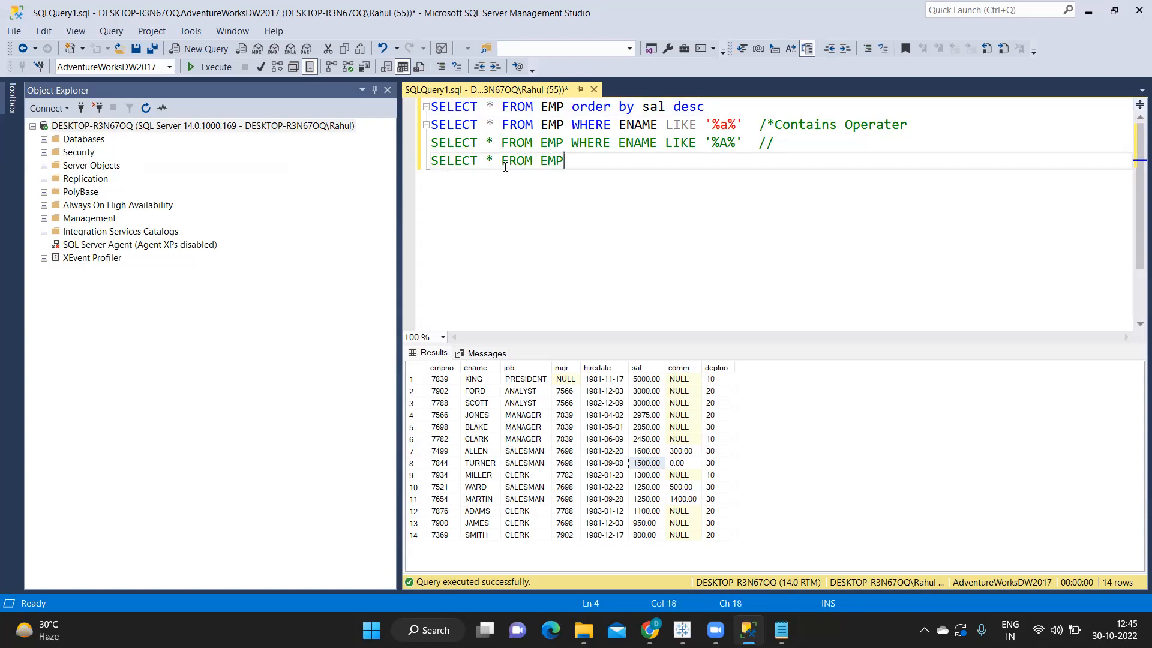
pyautogui.write(' WHERE SAL <=1500;')
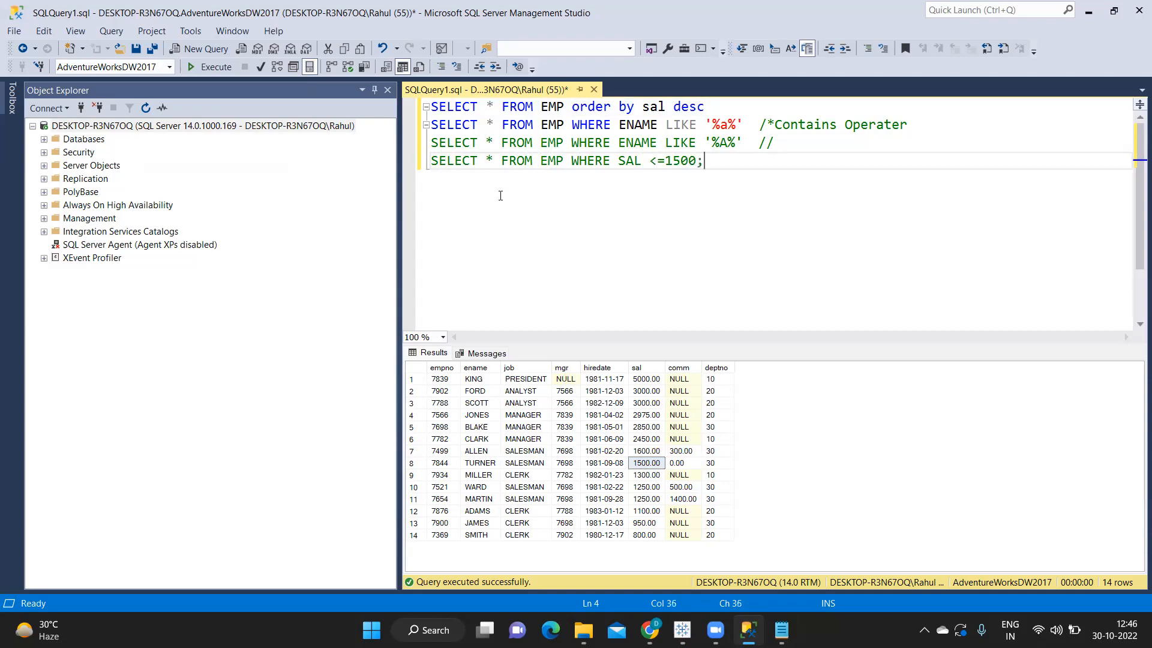
pyautogui.moveTo(758, 163); pyautogui.dragTo(380, 164)
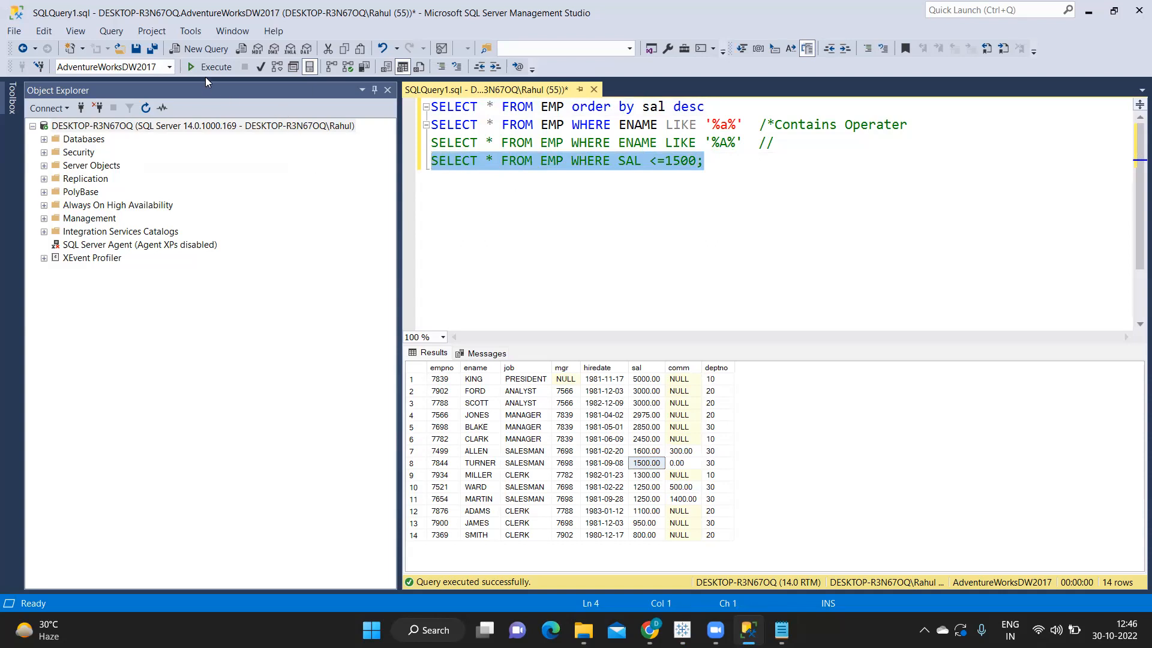
pyautogui.click(205, 66)
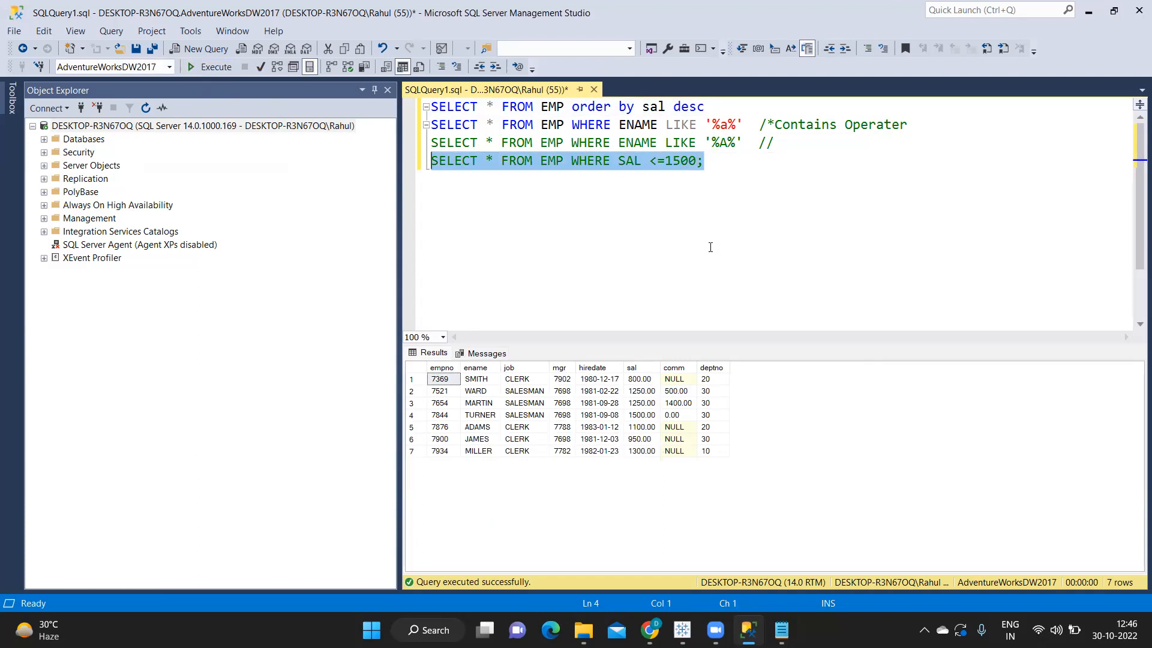
# Add ORDER BY SAL DESC before the semicolon of the fourth query and run only that query
pyautogui.click(698, 161)
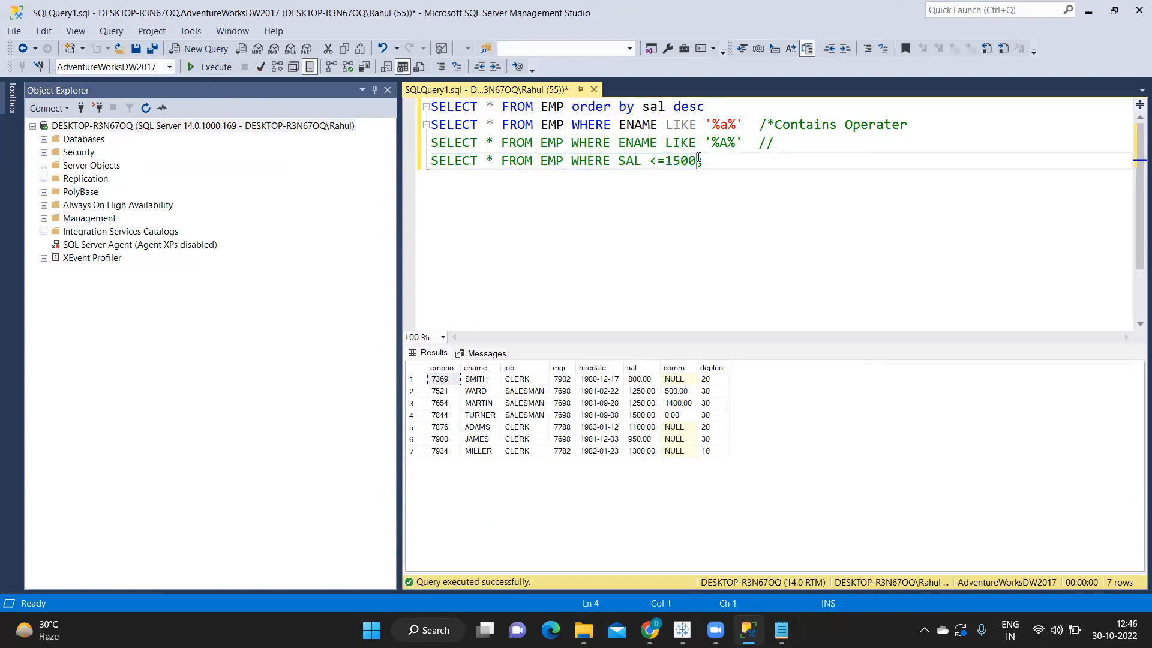
pyautogui.write('ORDER BY SAL DESC')
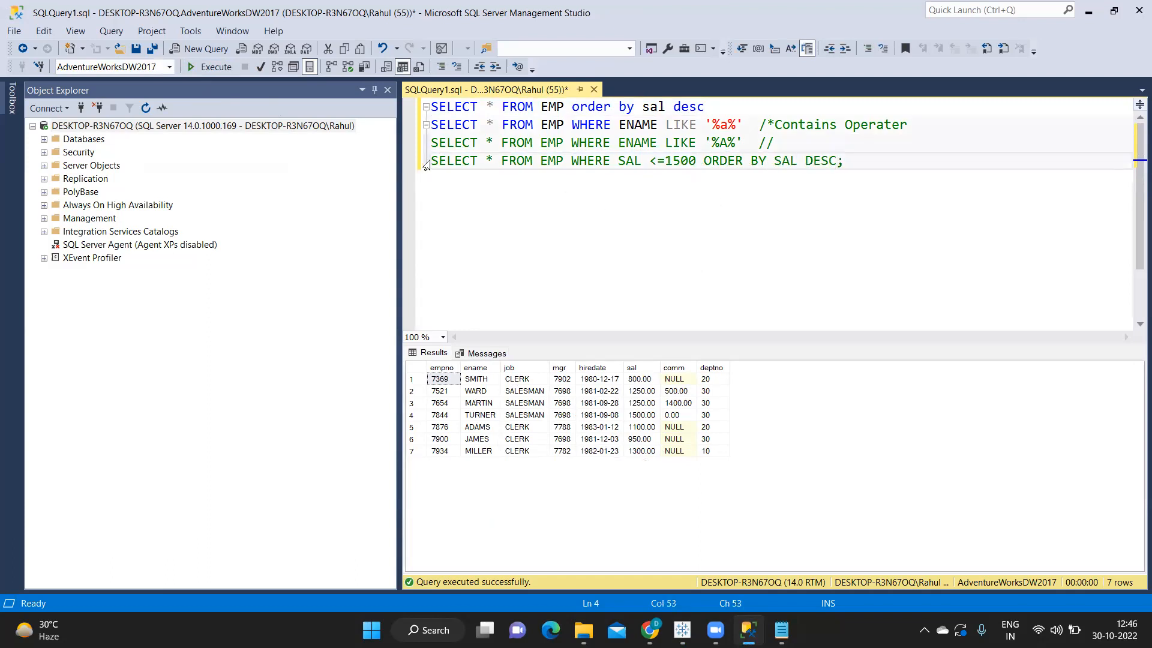
pyautogui.moveTo(432, 161); pyautogui.dragTo(886, 158)
pyautogui.click(218, 69)
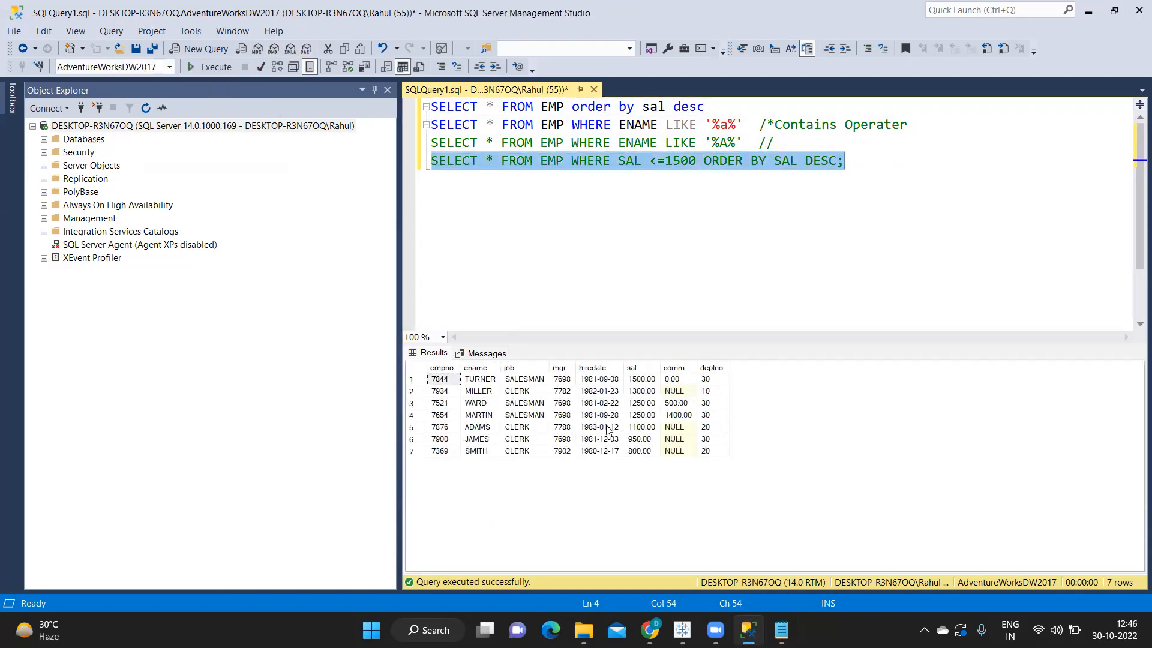
# Highlight all four queries briefly, and switch to Tableau to close the Sub-Category filter dialog without applying changes
pyautogui.moveTo(891, 178); pyautogui.dragTo(355, 104)
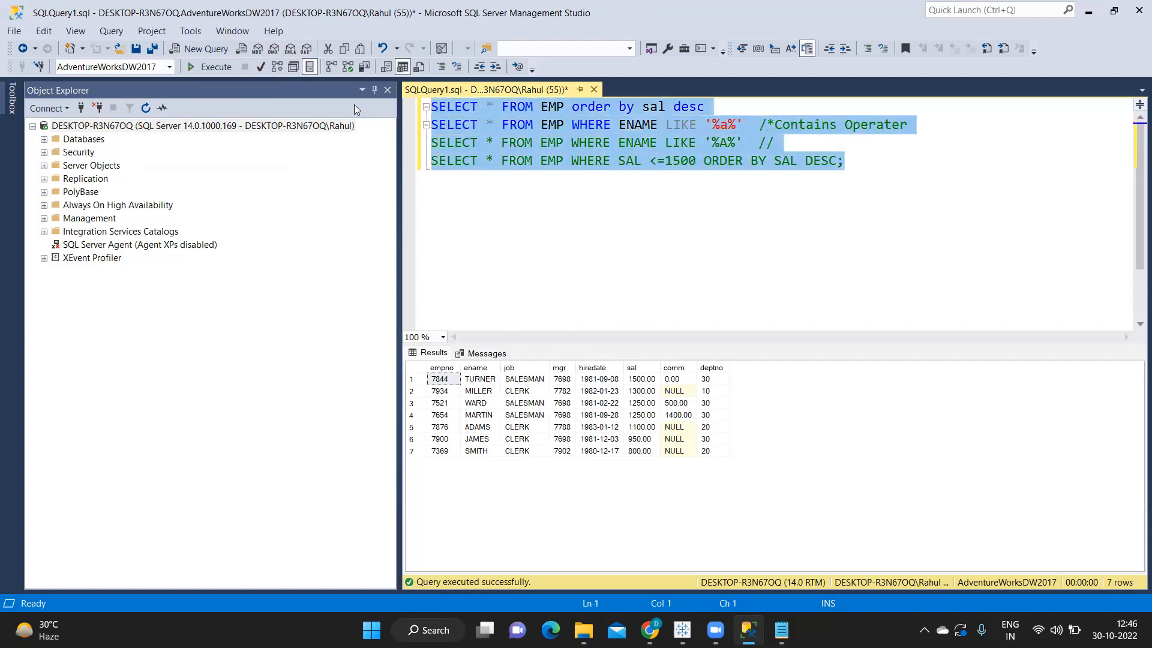
pyautogui.click(872, 170)
pyautogui.hotkey('alt', 'Tab')
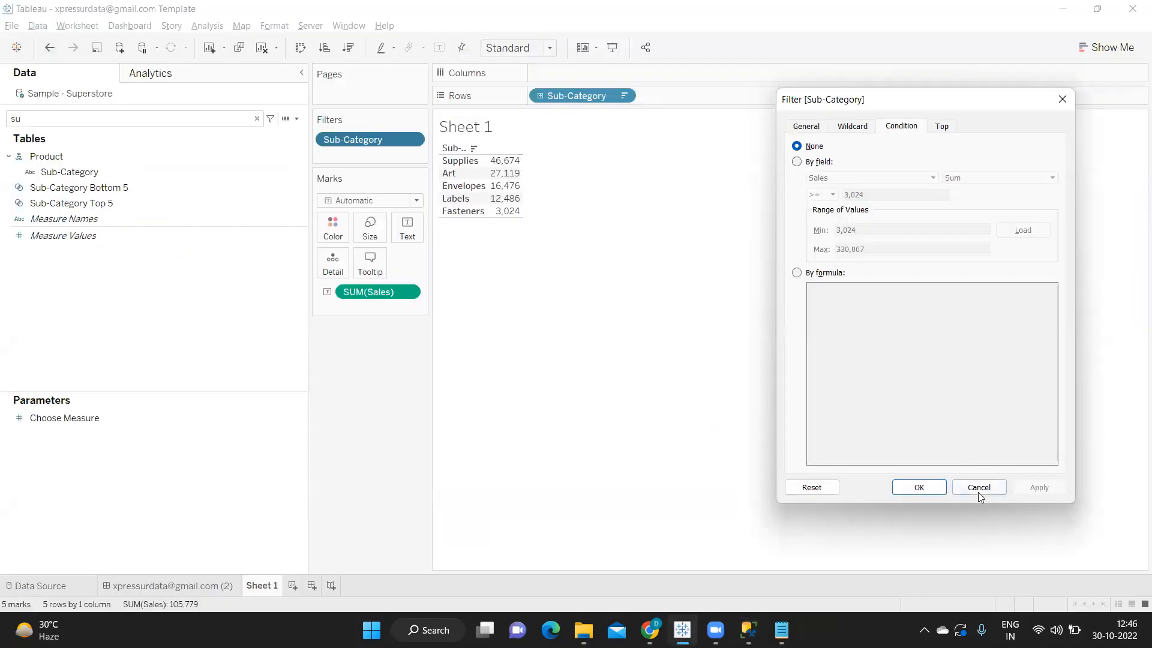
pyautogui.click(979, 488)
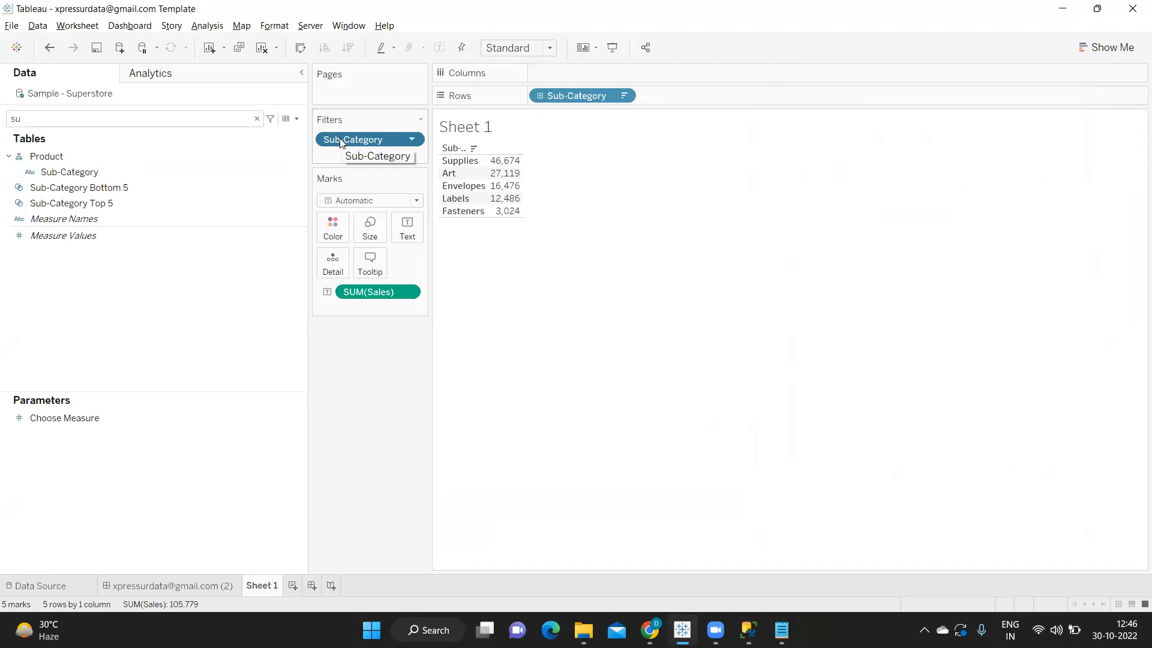
# Remove the Sub-Category filter, search the fields for SA, and start a filter on the sum of Sales
pyautogui.moveTo(341, 142); pyautogui.dragTo(393, 339)
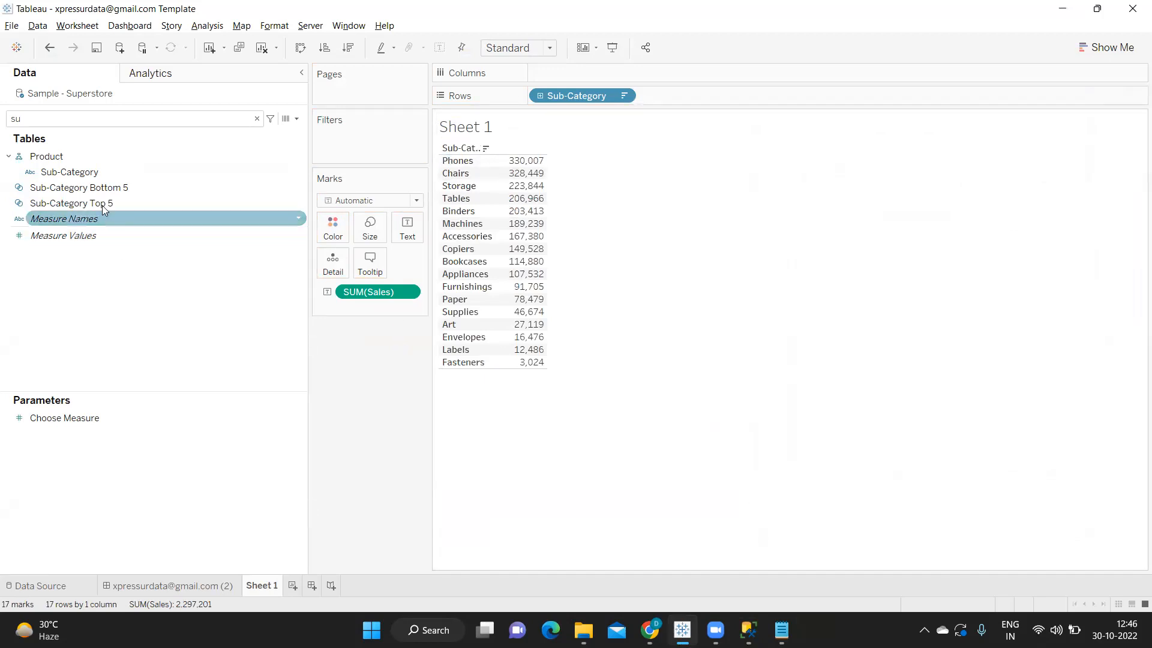
pyautogui.click(90, 115)
pyautogui.write('SA')
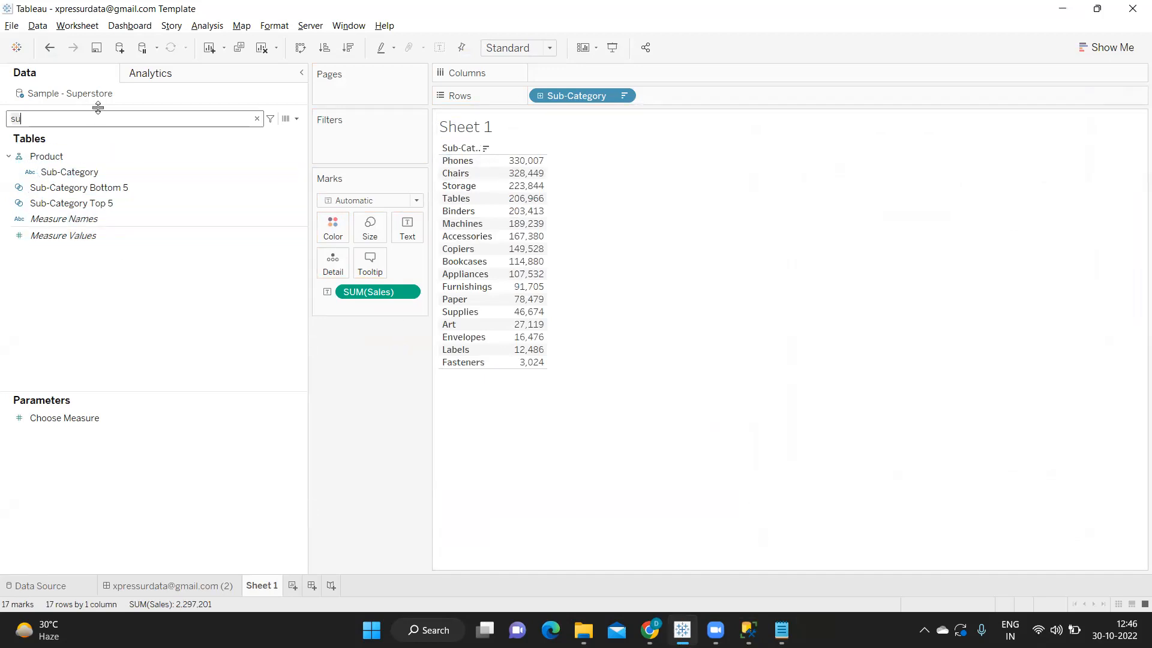
pyautogui.moveTo(54, 181); pyautogui.dragTo(354, 150)
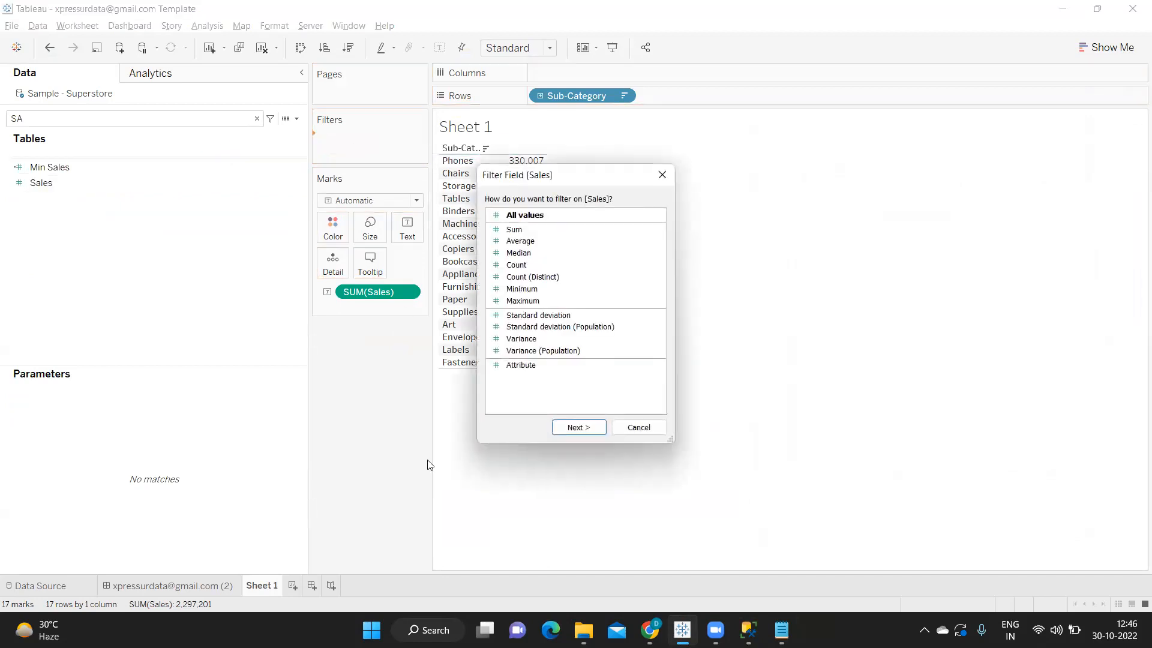
pyautogui.click(504, 231)
pyautogui.click(578, 429)
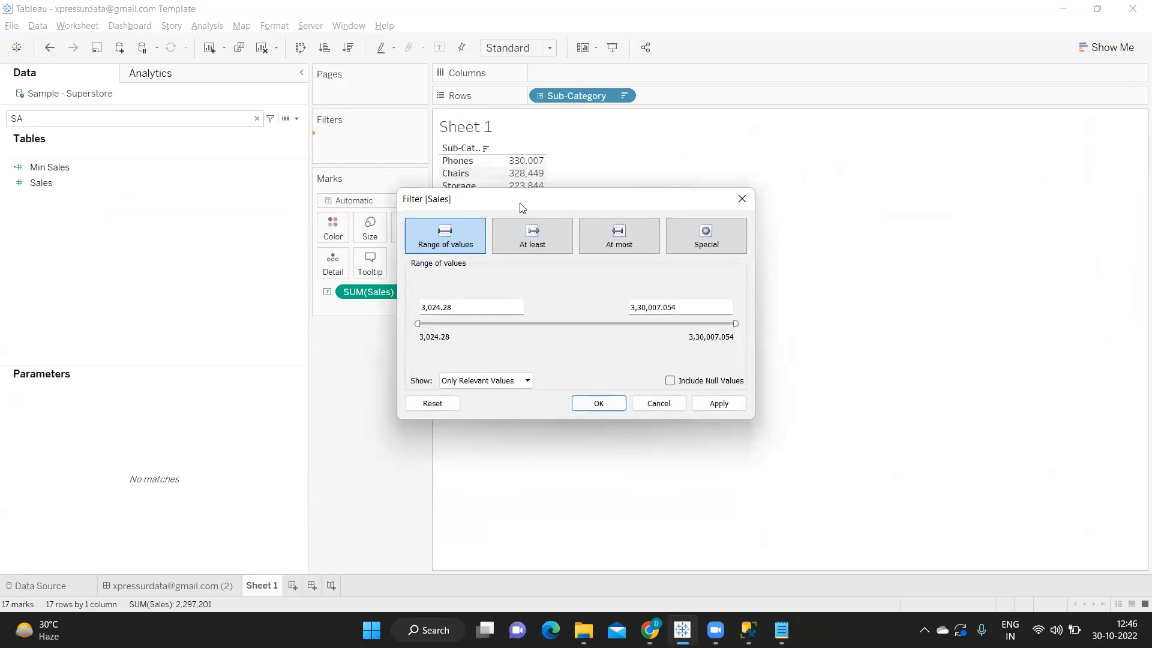
pyautogui.moveTo(521, 207); pyautogui.dragTo(841, 99)
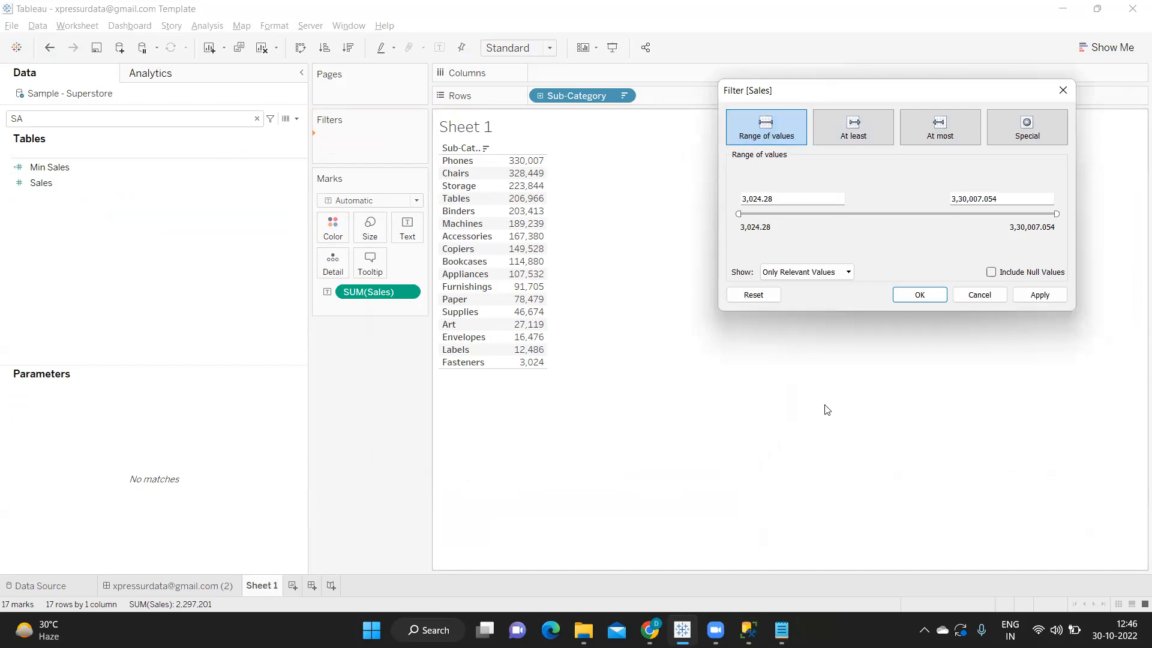
# Set the upper limit of the Sales range of values to 15,000 and apply it to the sheet
pyautogui.moveTo(789, 199); pyautogui.dragTo(736, 198)
pyautogui.moveTo(1015, 196); pyautogui.dragTo(948, 193)
pyautogui.write('15000')
pyautogui.click(1044, 295)
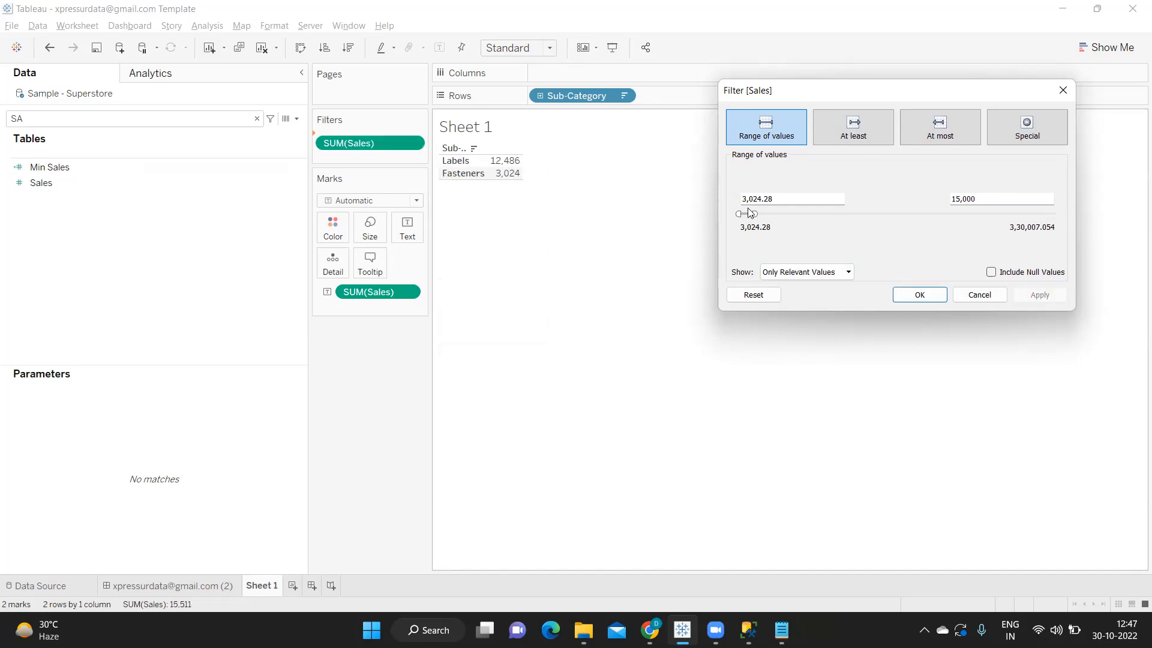
# Raise the upper limit of the Sales range to about 63,159, apply it, and review both range limits
pyautogui.moveTo(755, 213); pyautogui.dragTo(801, 214)
pyautogui.click(1042, 294)
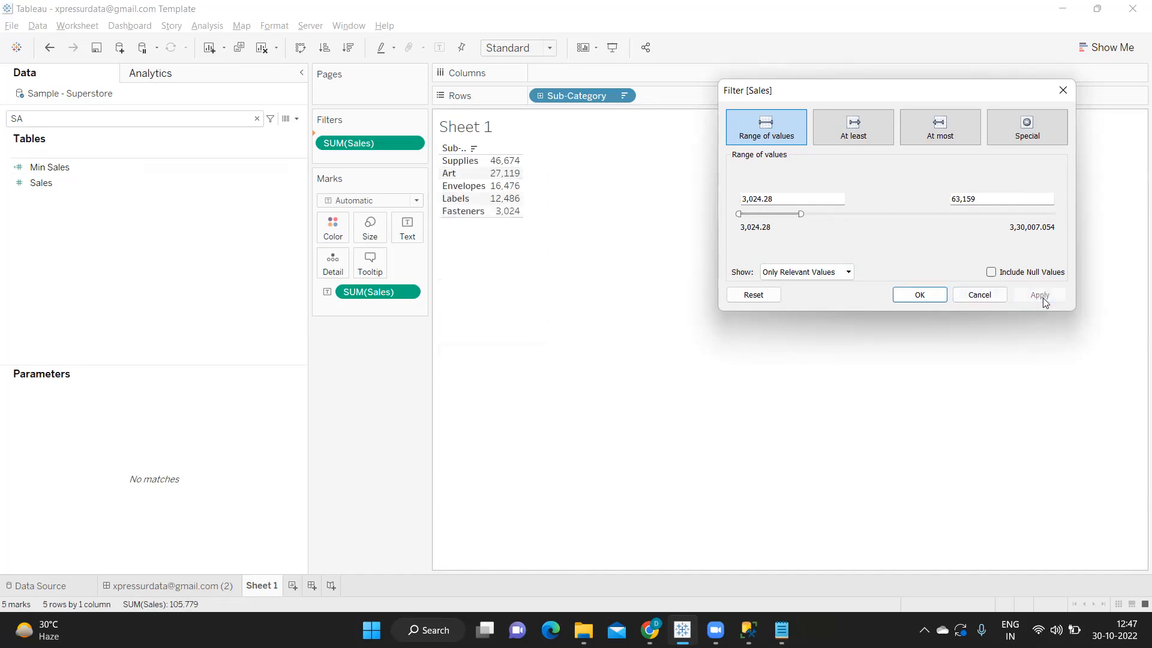
pyautogui.moveTo(995, 198); pyautogui.dragTo(918, 195)
pyautogui.moveTo(772, 201); pyautogui.dragTo(678, 195)
pyautogui.click(766, 137)
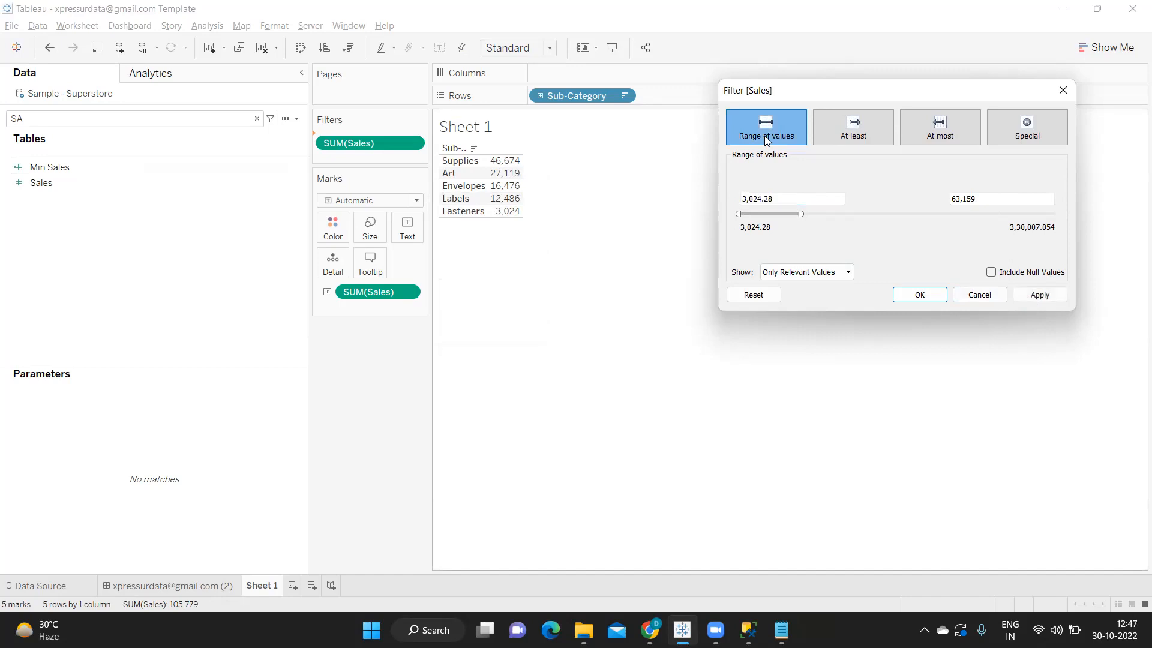
pyautogui.moveTo(777, 204); pyautogui.dragTo(735, 203)
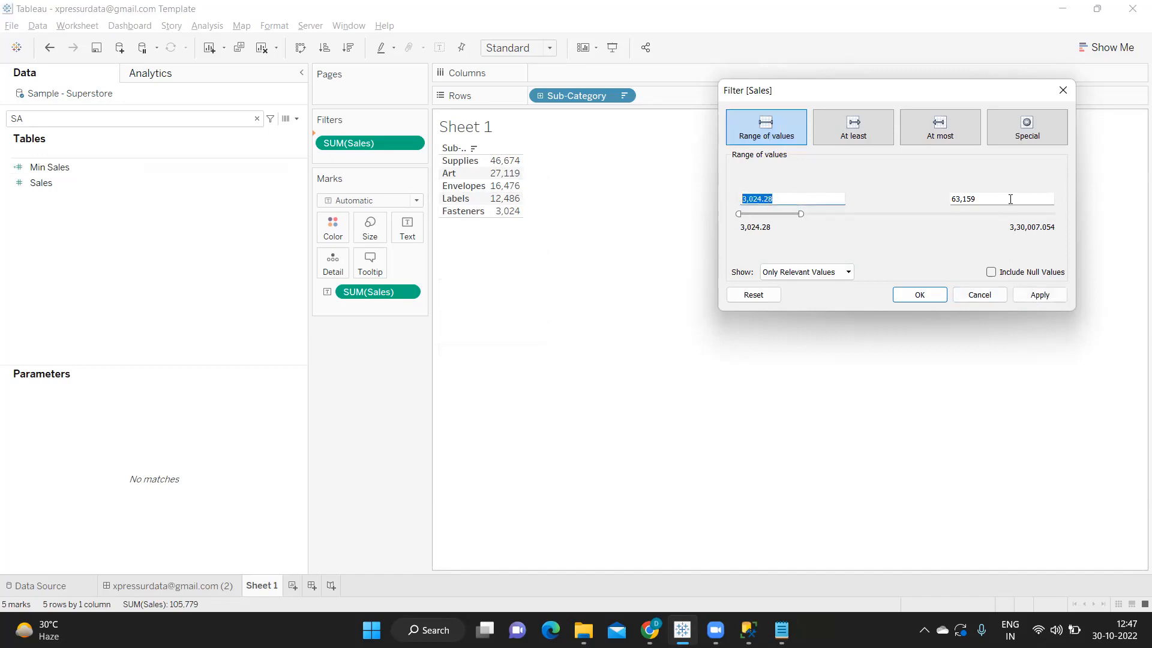
pyautogui.moveTo(1007, 199); pyautogui.dragTo(897, 200)
# Switch the Sales filter to At least with a minimum of about 2,42,311 and apply it
pyautogui.click(844, 133)
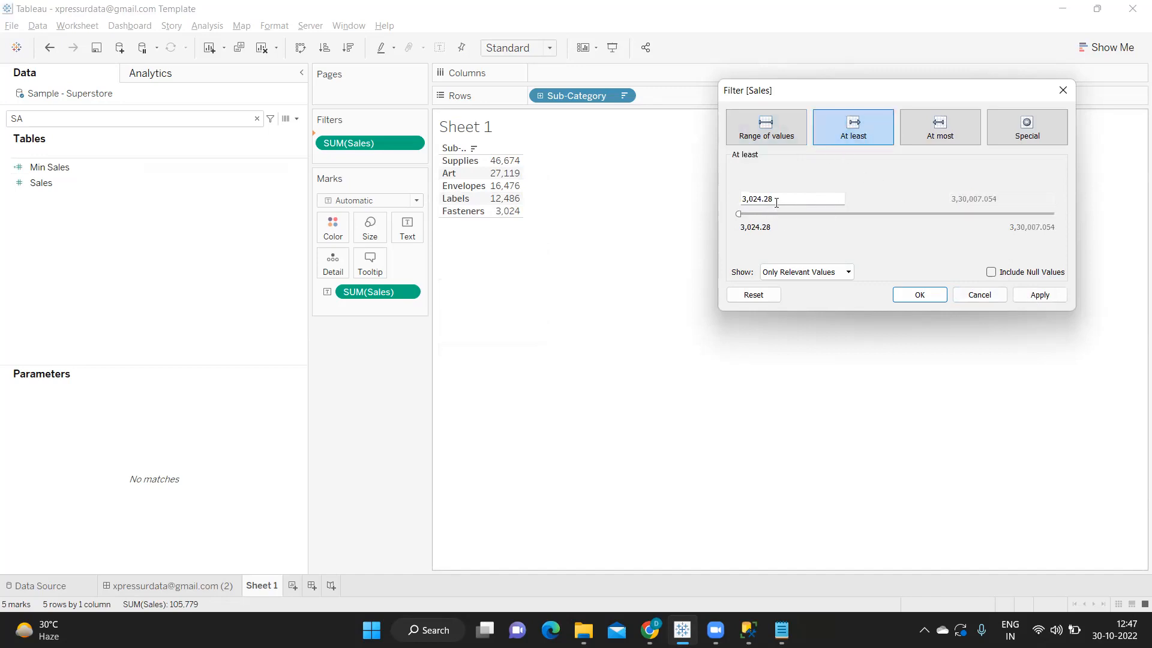
pyautogui.moveTo(772, 198); pyautogui.dragTo(741, 198)
pyautogui.moveTo(738, 213); pyautogui.dragTo(969, 211)
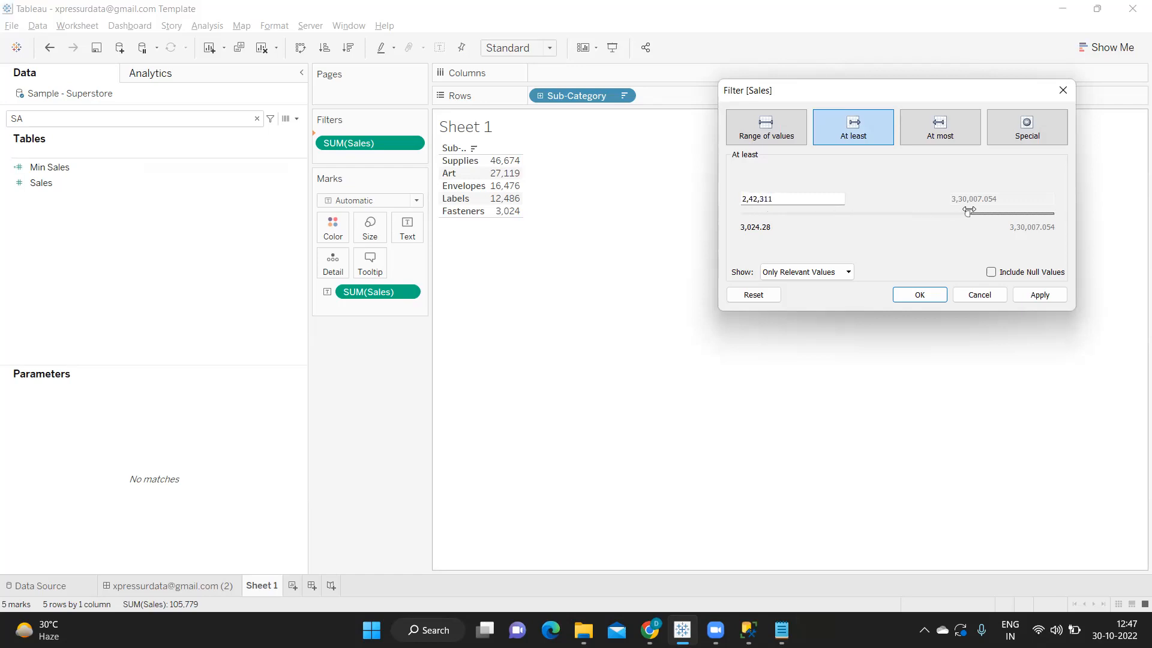
pyautogui.click(1045, 294)
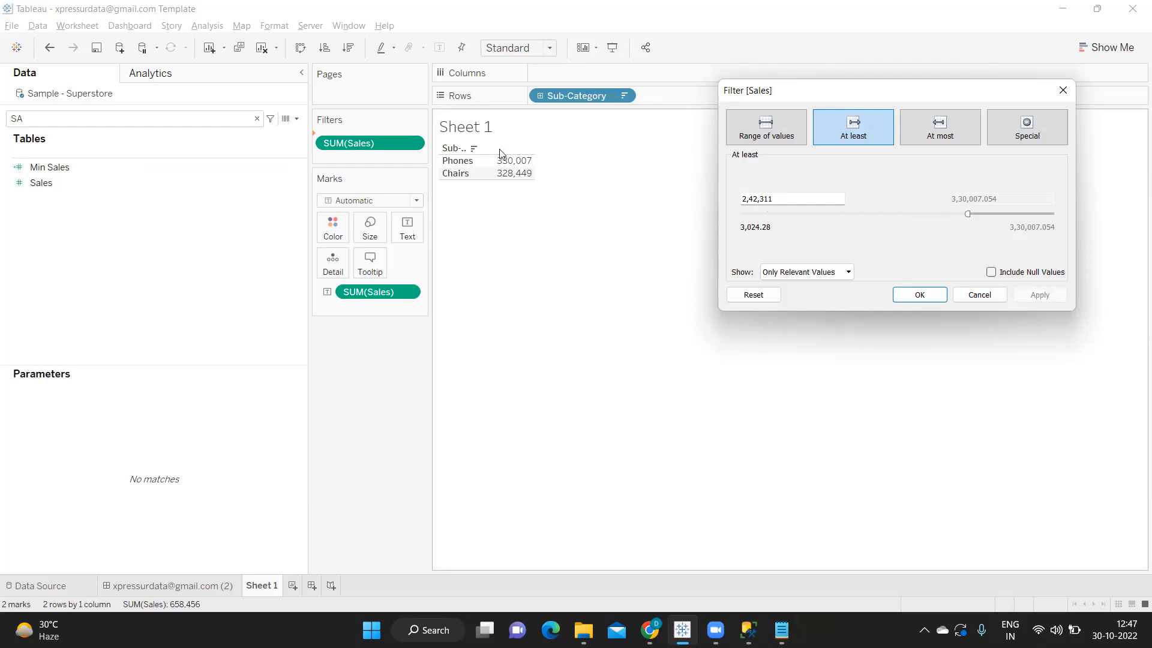
# Switch the Sales filter to At most with a maximum of 2,42,311 and apply it
pyautogui.click(939, 122)
pyautogui.moveTo(1010, 199); pyautogui.dragTo(942, 204)
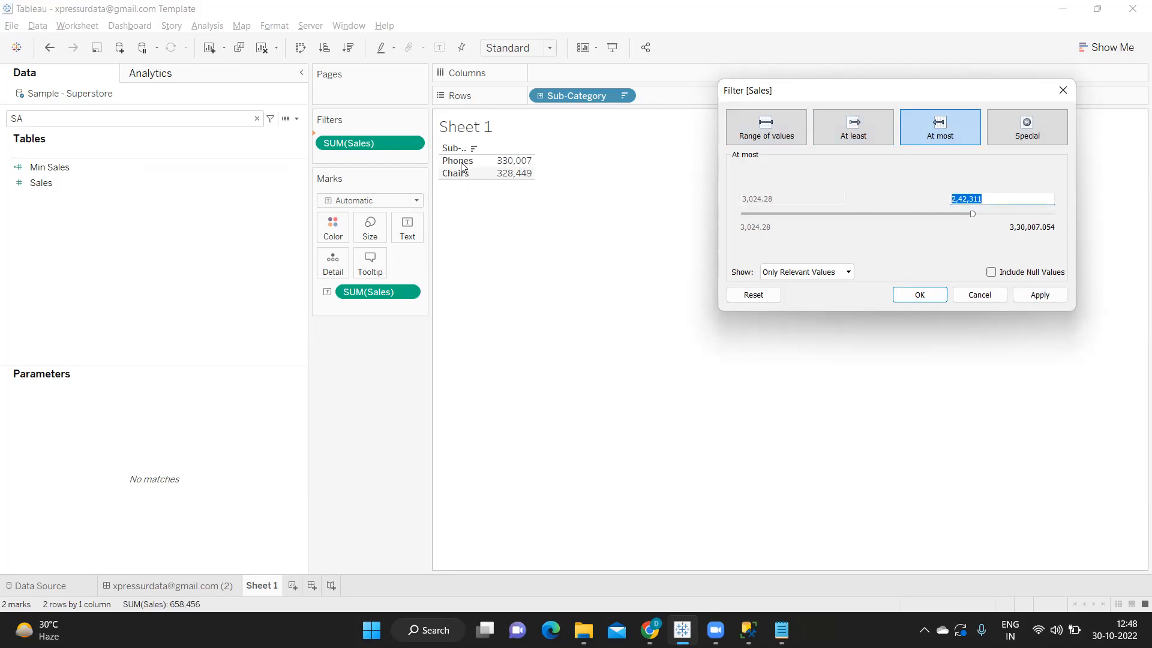
pyautogui.click(1051, 296)
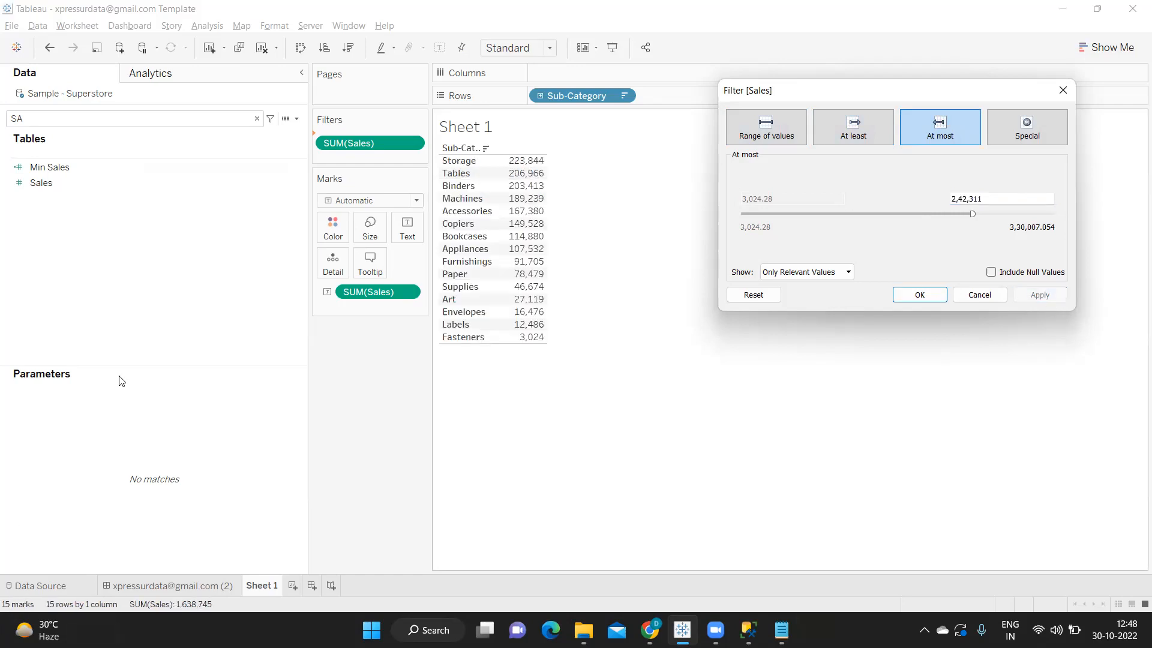
# Lower the At most limit of the Sales filter to about 1,03,249 and apply it
pyautogui.moveTo(972, 214); pyautogui.dragTo(838, 230)
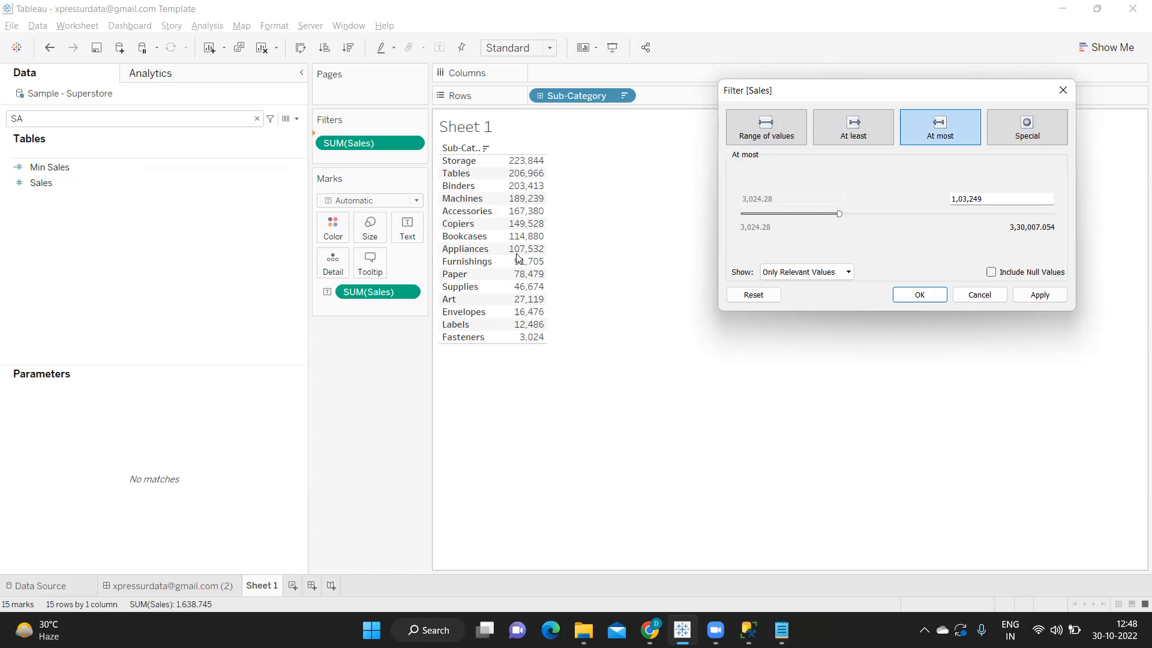
pyautogui.moveTo(1014, 199); pyautogui.dragTo(949, 197)
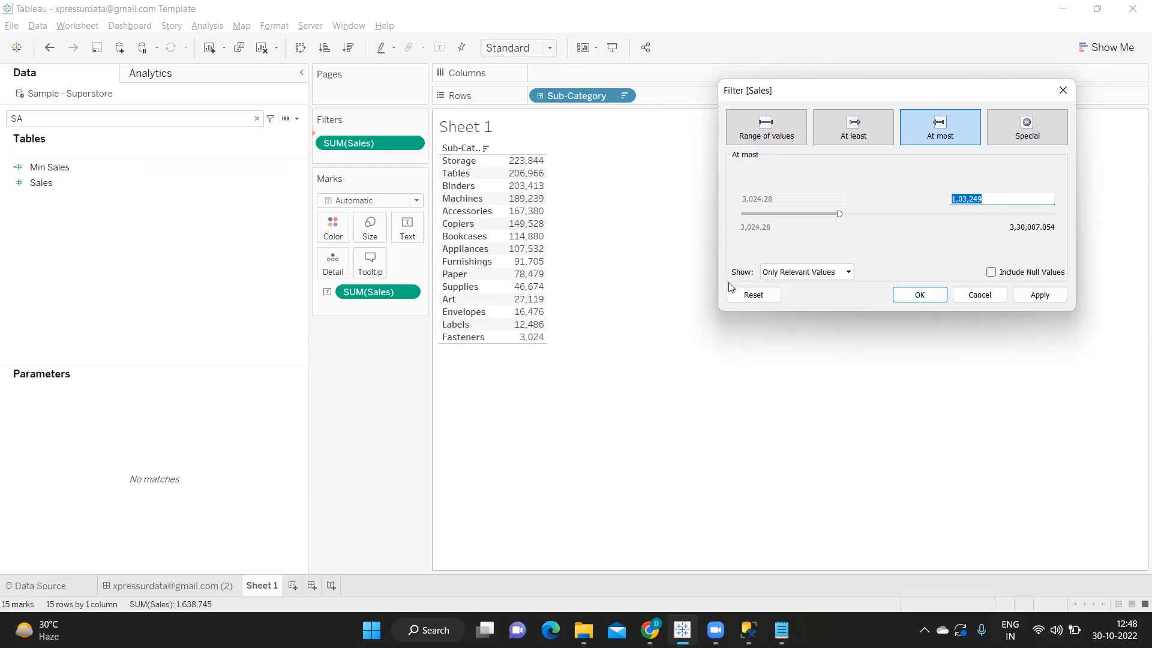
pyautogui.click(1027, 296)
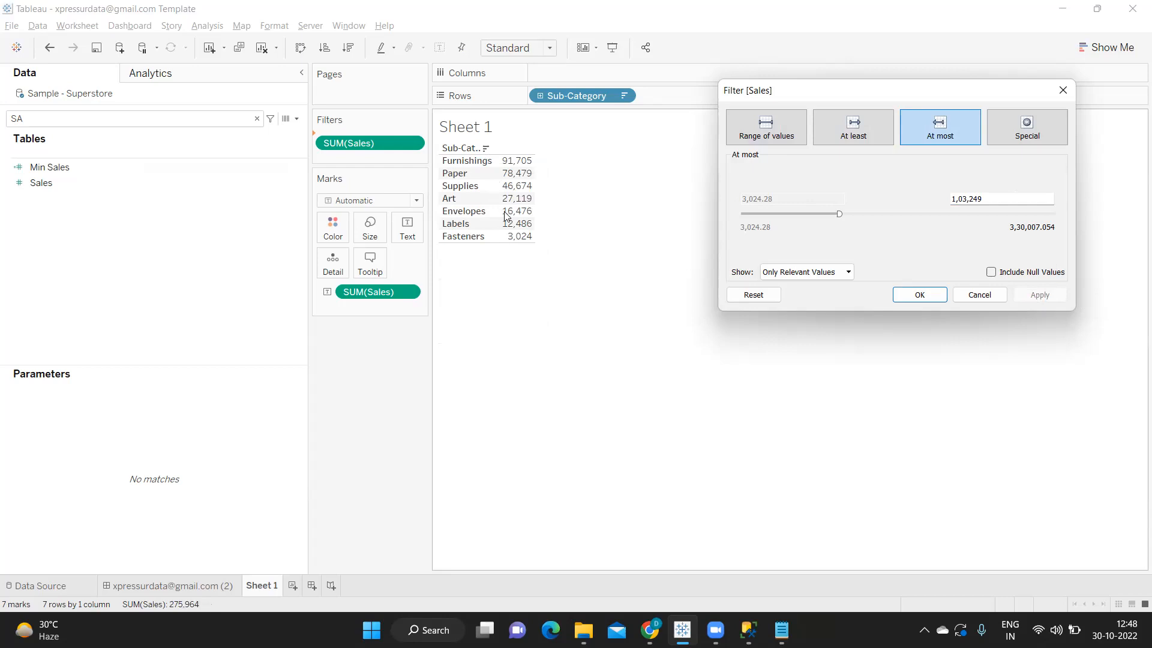
# Review the Special, Range of values, At least and At most options of the Sales filter, and cancel without applying changes
pyautogui.click(1004, 138)
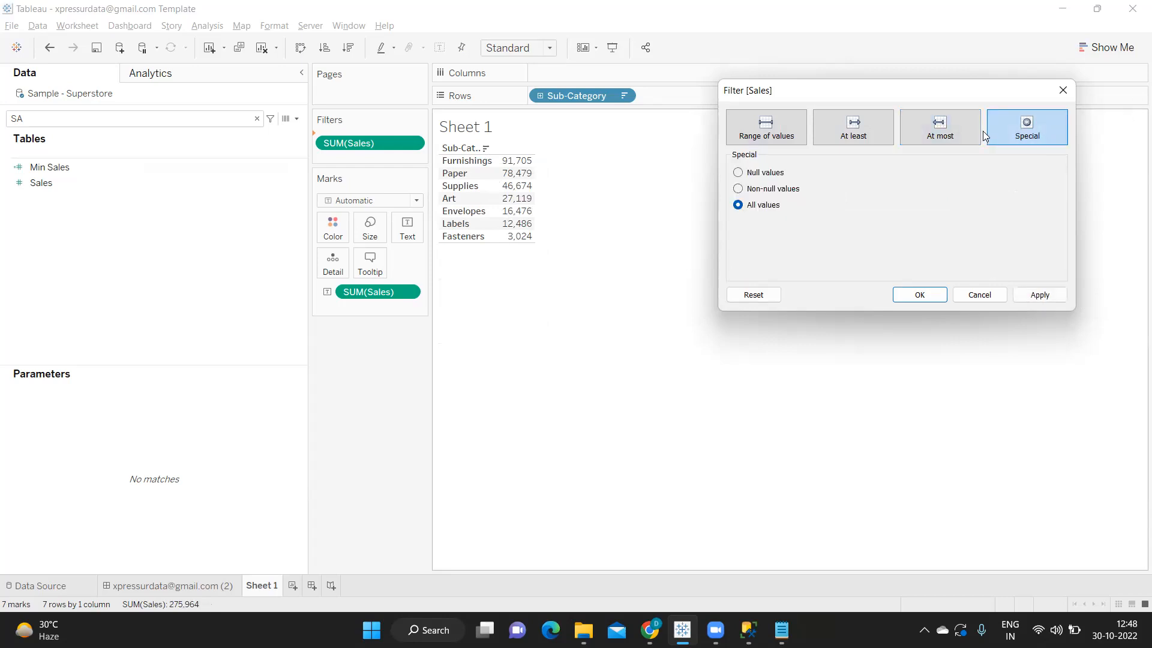
pyautogui.click(783, 143)
pyautogui.click(859, 129)
pyautogui.click(940, 128)
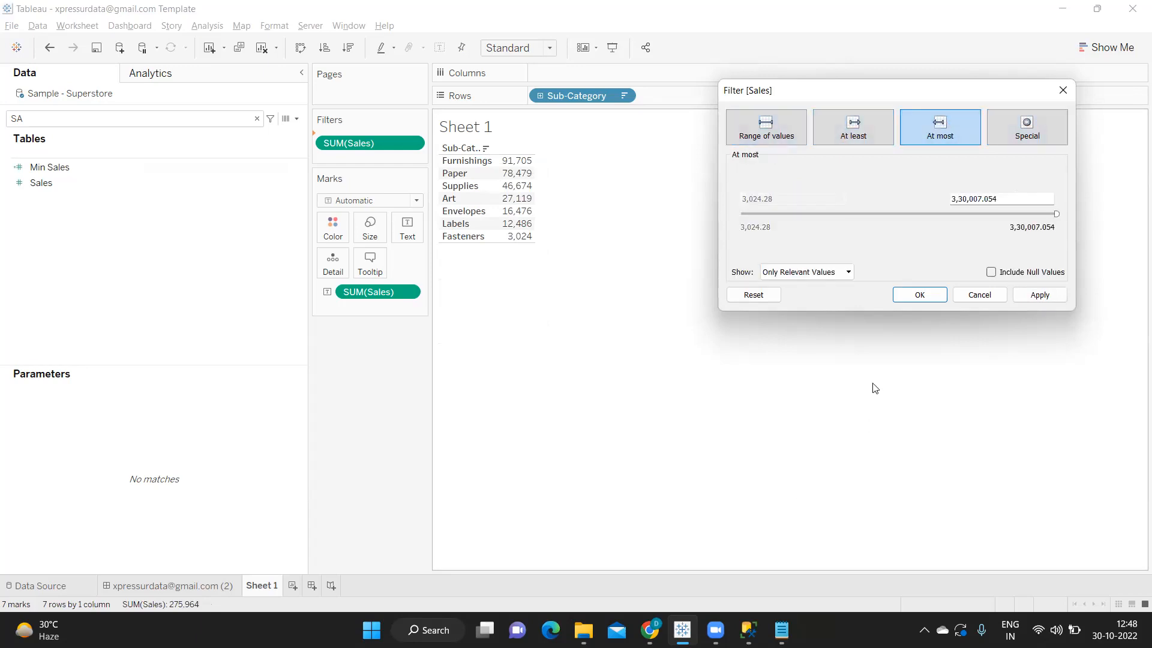
pyautogui.click(966, 296)
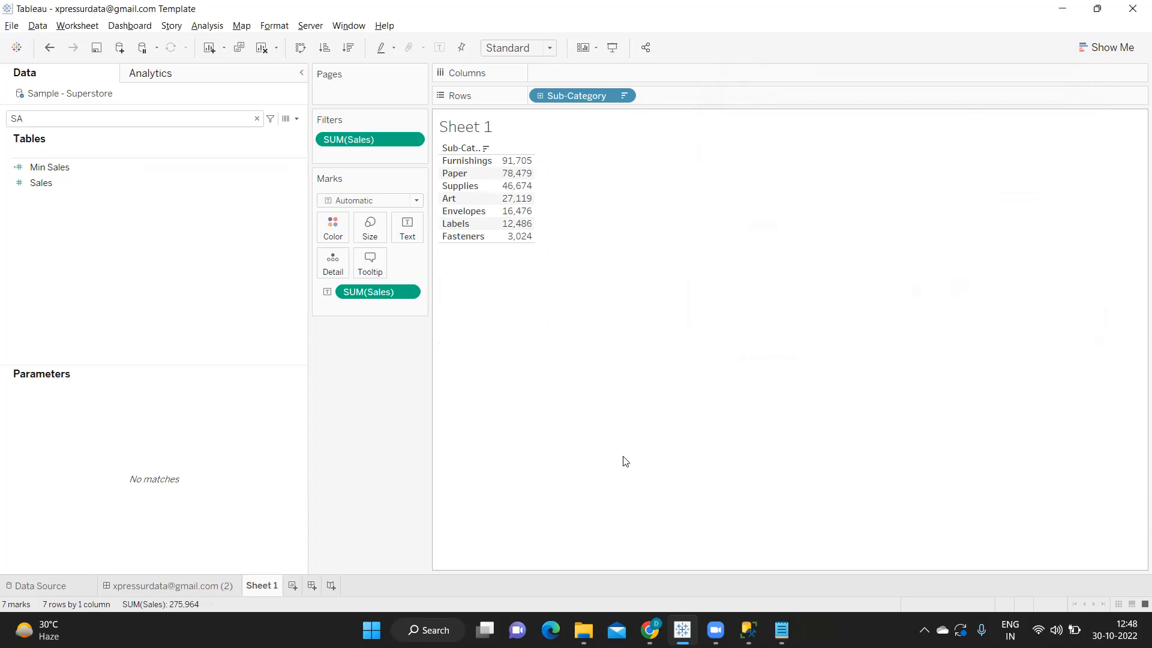
# Clear the field search and remove the SUM(Sales) filter from the sheet
pyautogui.click(256, 119)
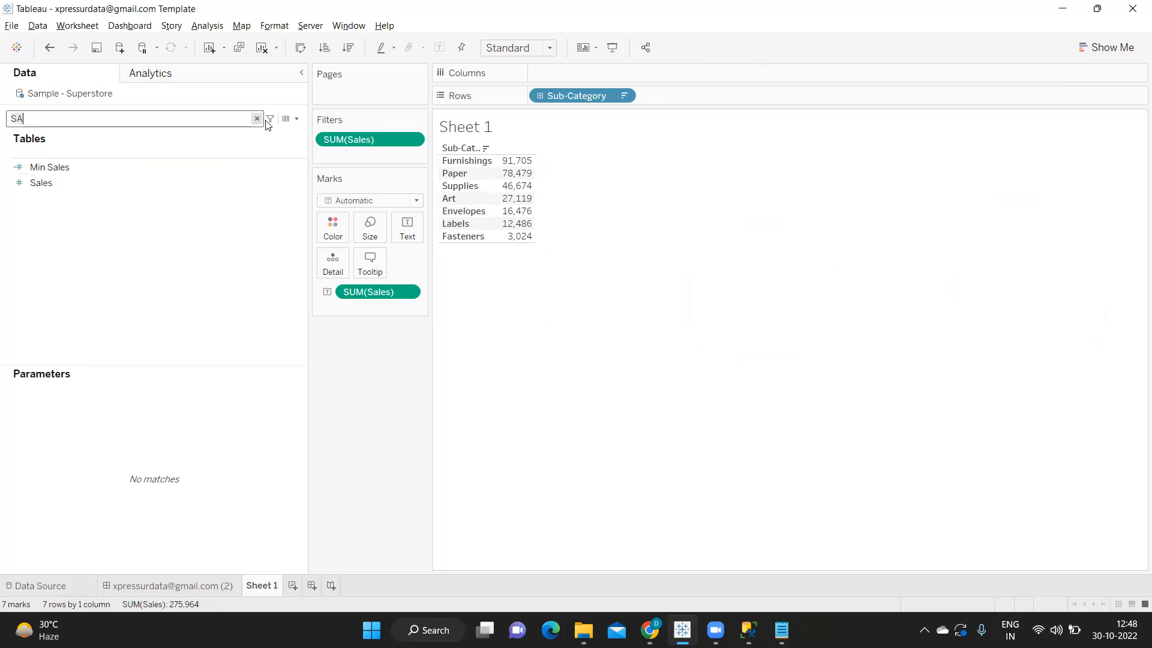
pyautogui.moveTo(359, 139); pyautogui.dragTo(372, 446)
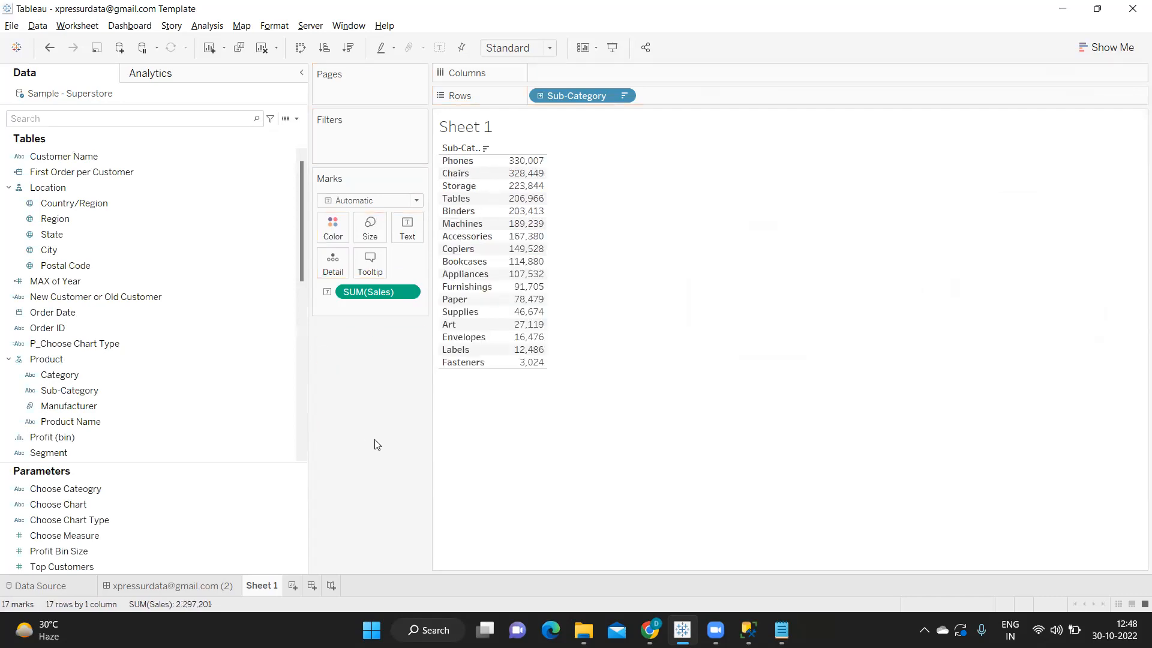
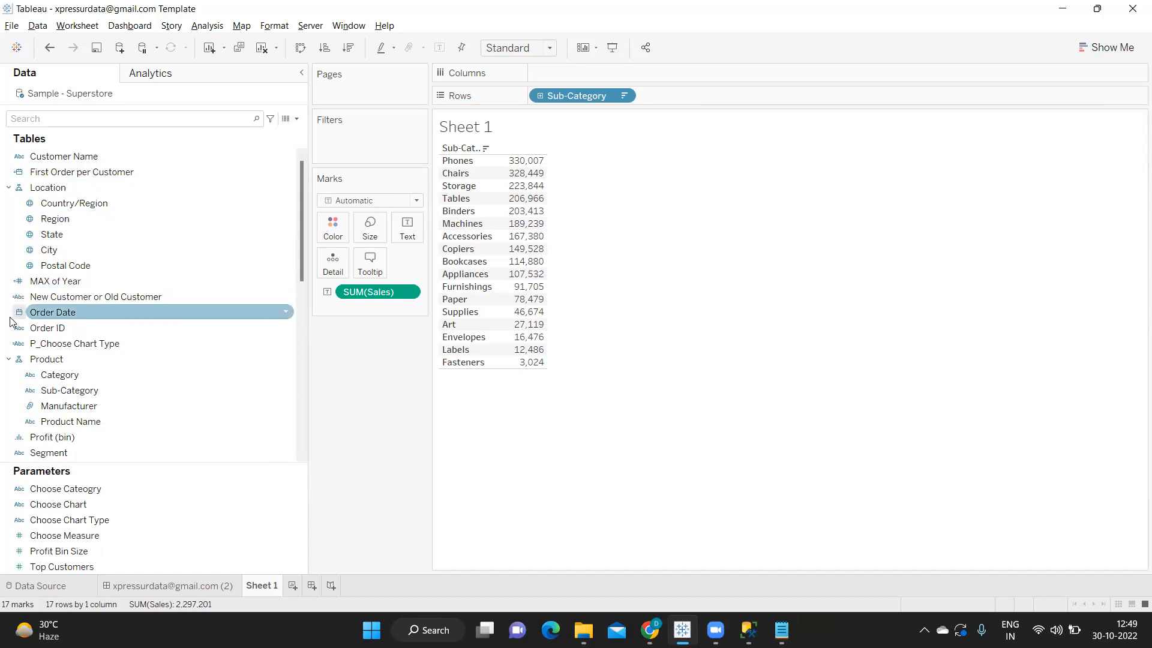
# Start a filter on Order Date by Years, look over the selectable years, and cancel it
pyautogui.moveTo(53, 313); pyautogui.dragTo(317, 136)
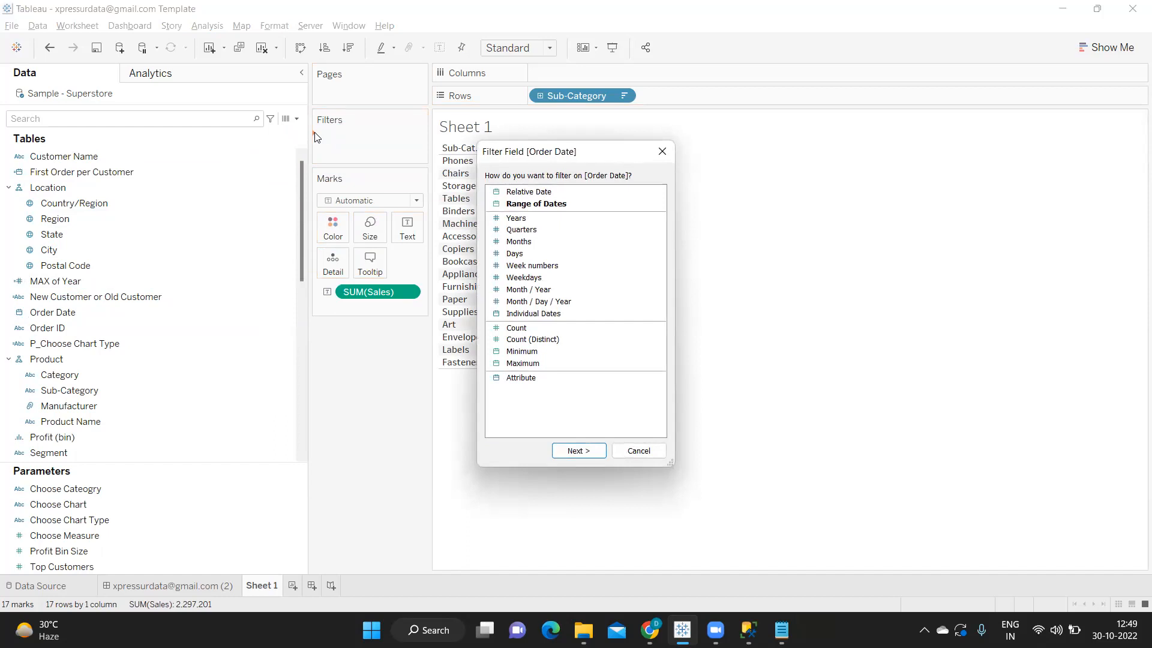
pyautogui.click(539, 222)
pyautogui.click(580, 451)
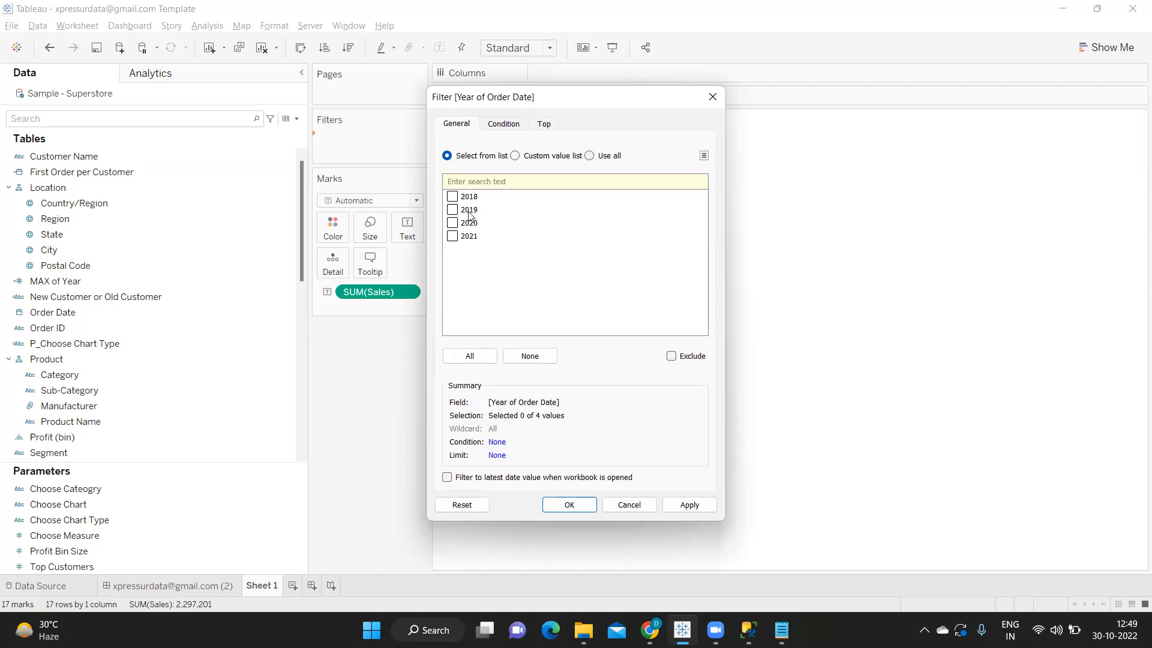
pyautogui.click(641, 512)
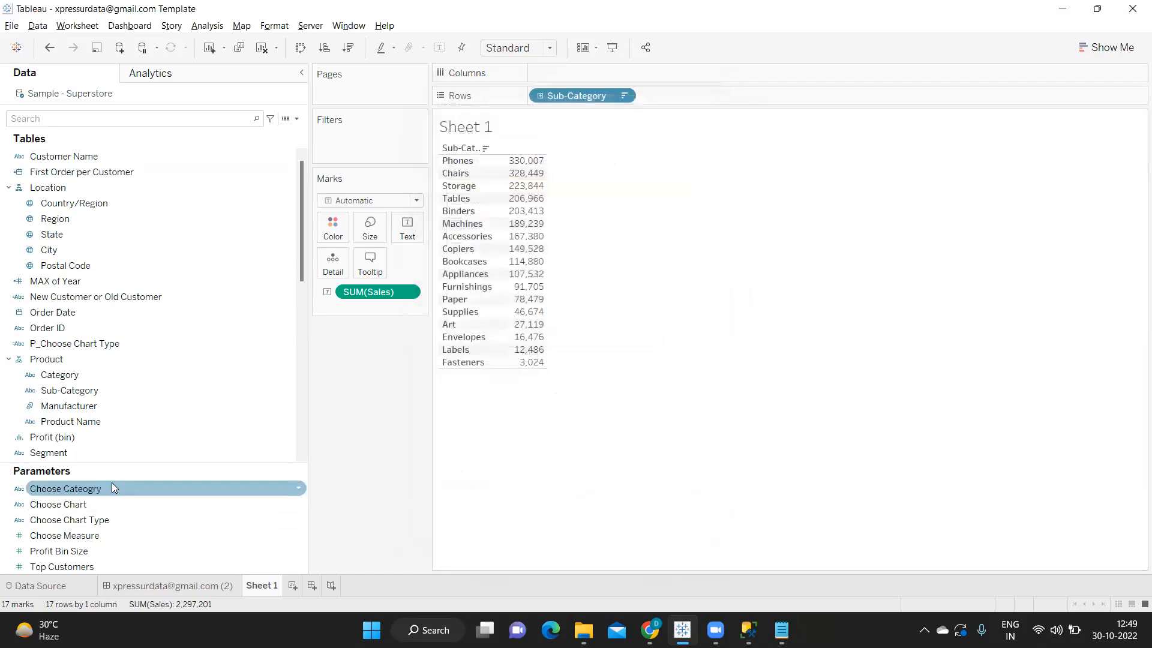
# Start a filter on Order Date by Quarters, look over the selectable quarters, and cancel it
pyautogui.moveTo(97, 308); pyautogui.dragTo(348, 129)
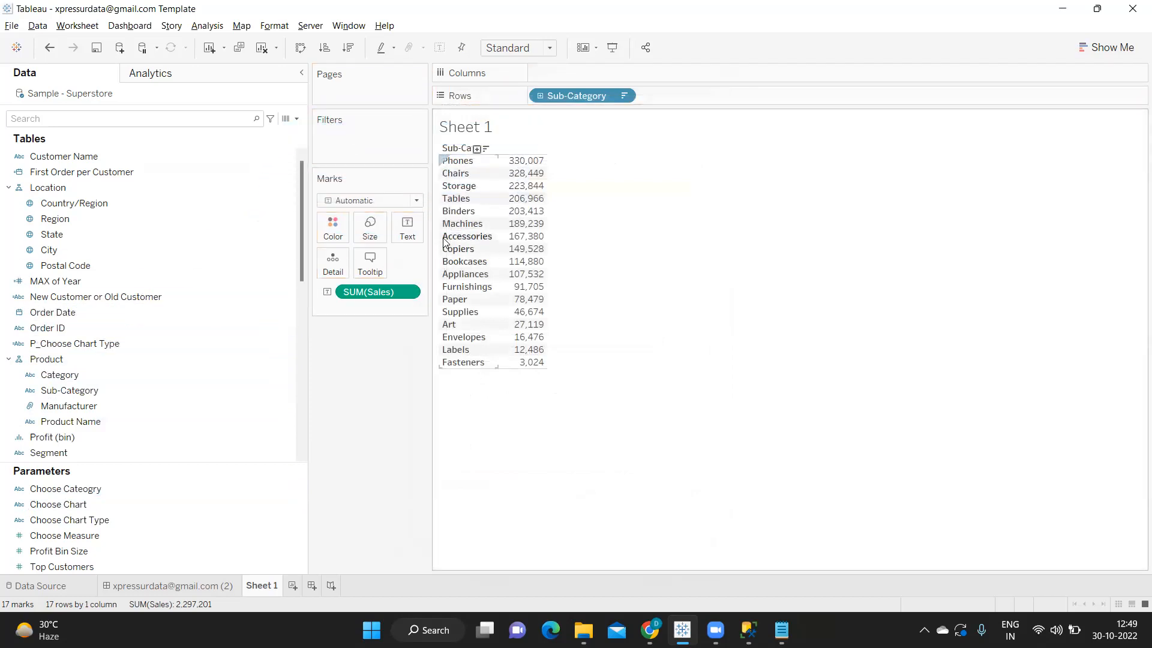
pyautogui.moveTo(83, 312); pyautogui.dragTo(330, 154)
pyautogui.click(521, 231)
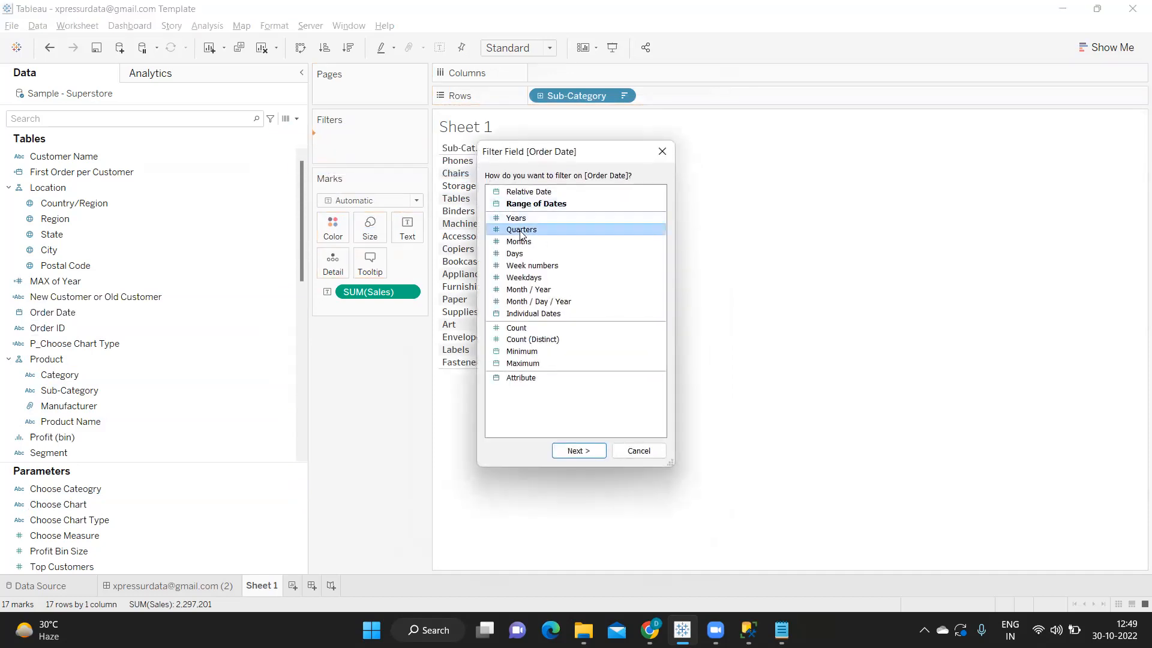
pyautogui.click(580, 450)
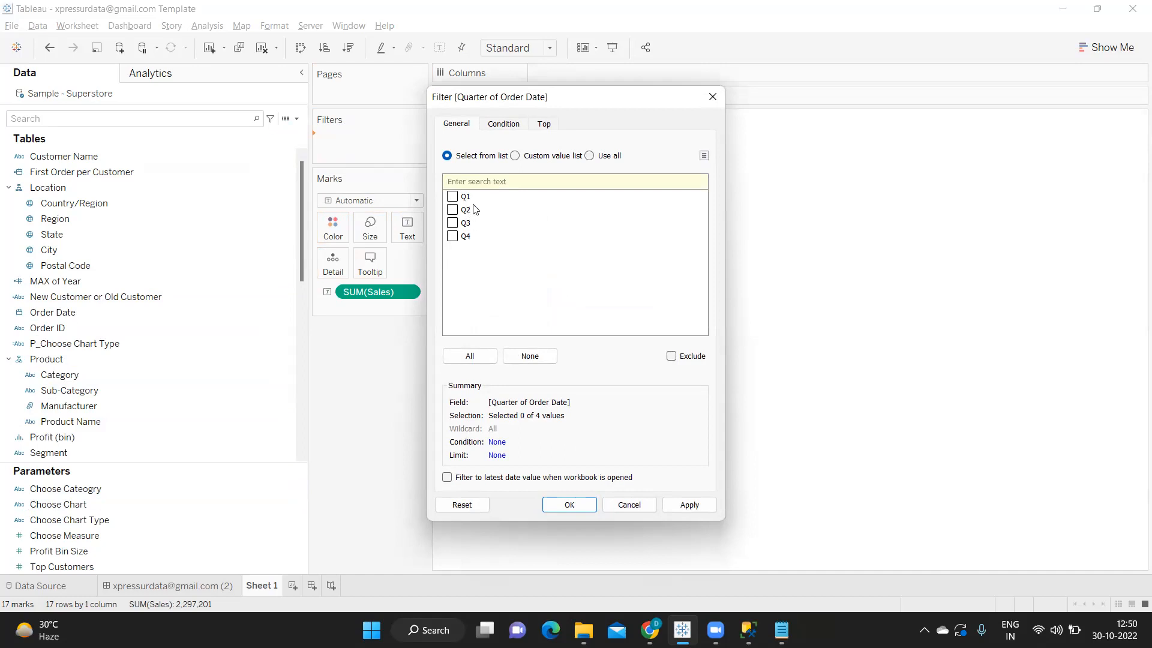
pyautogui.click(629, 505)
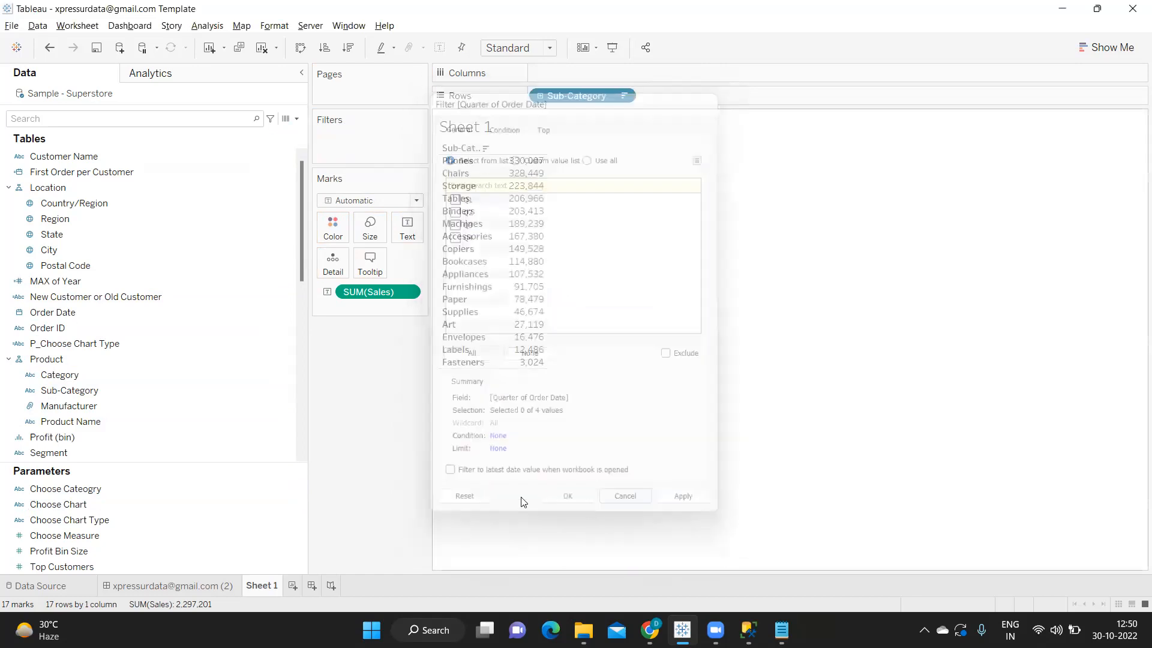
# Start a filter on Order Date by Relative Date and move its dialog clear of the sales table
pyautogui.moveTo(41, 318); pyautogui.dragTo(331, 141)
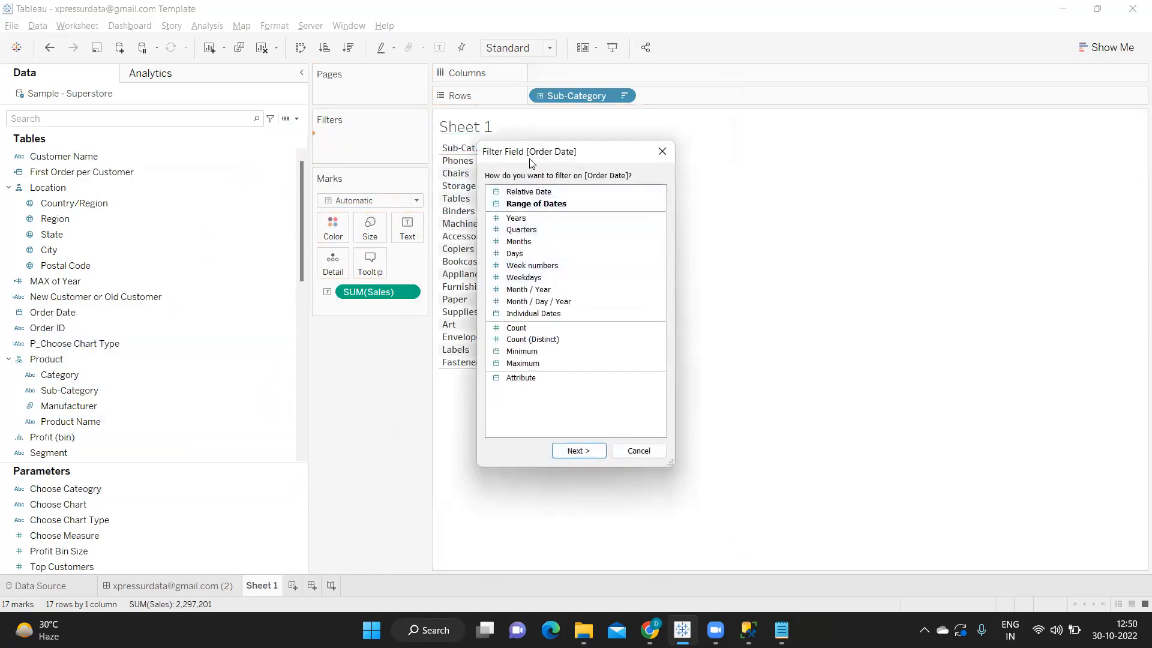
pyautogui.click(528, 192)
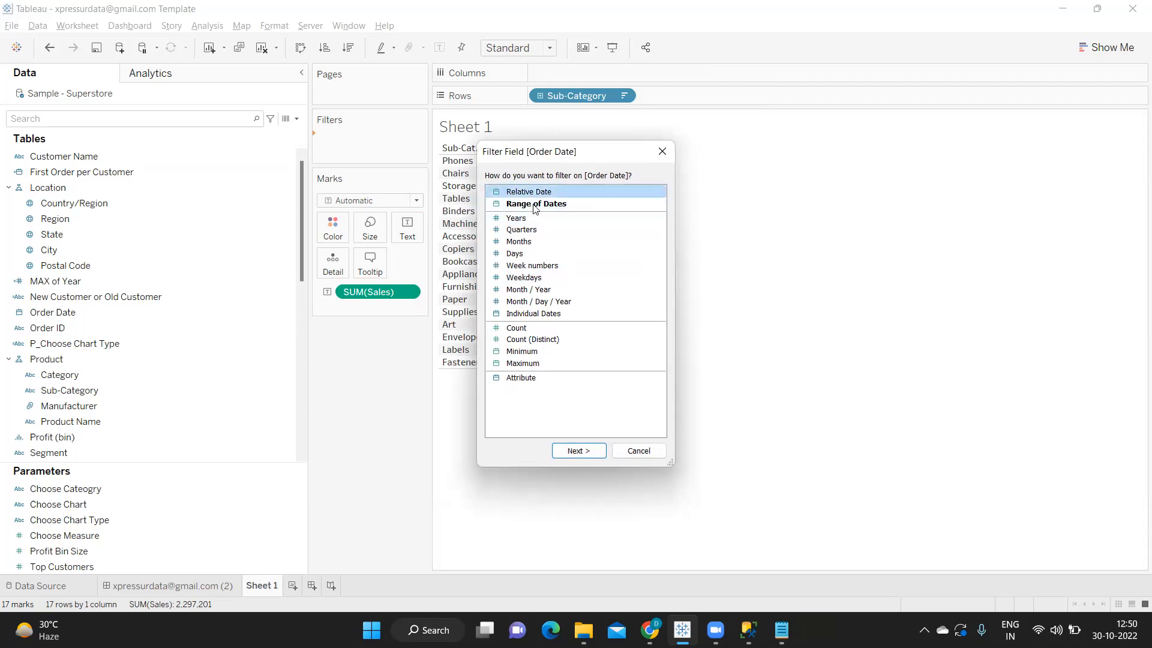
pyautogui.click(575, 455)
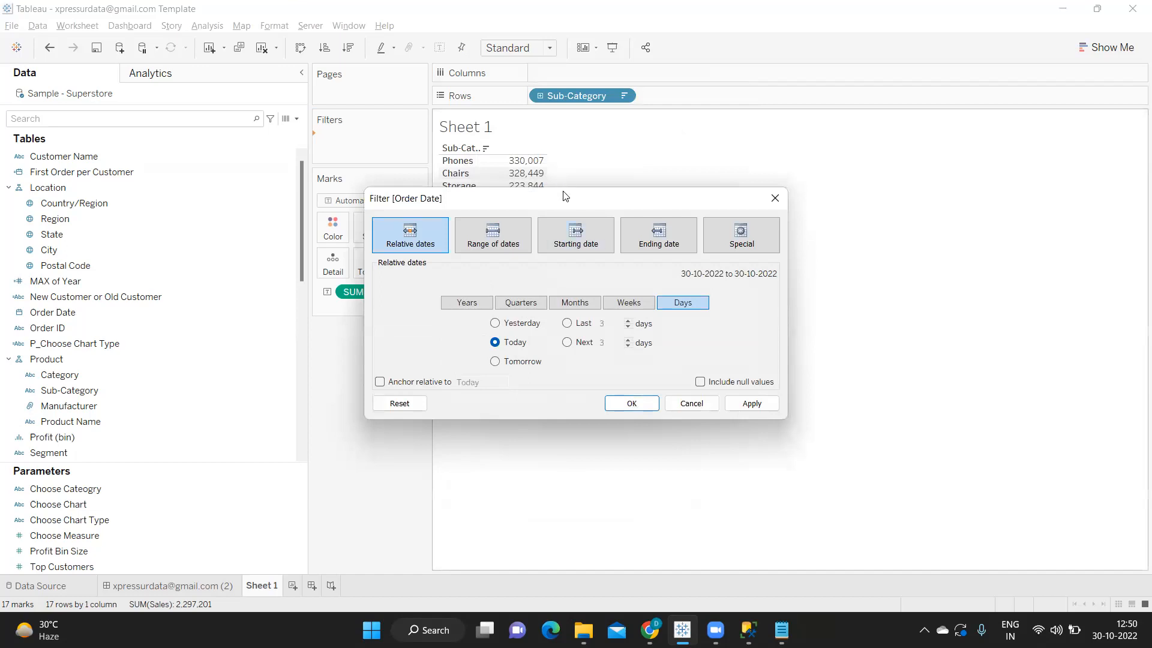
pyautogui.moveTo(573, 200); pyautogui.dragTo(864, 73)
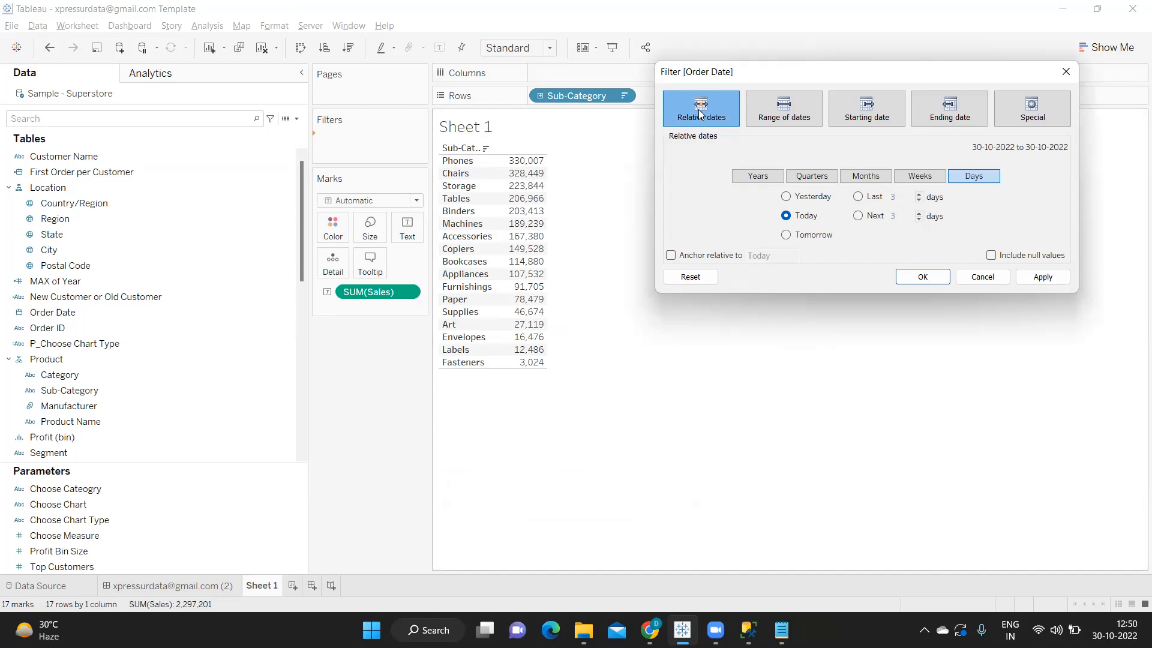
# Try the relative date options by years: Previous year, Last 2 years and Year to date, glancing at the Quarters options
pyautogui.click(760, 177)
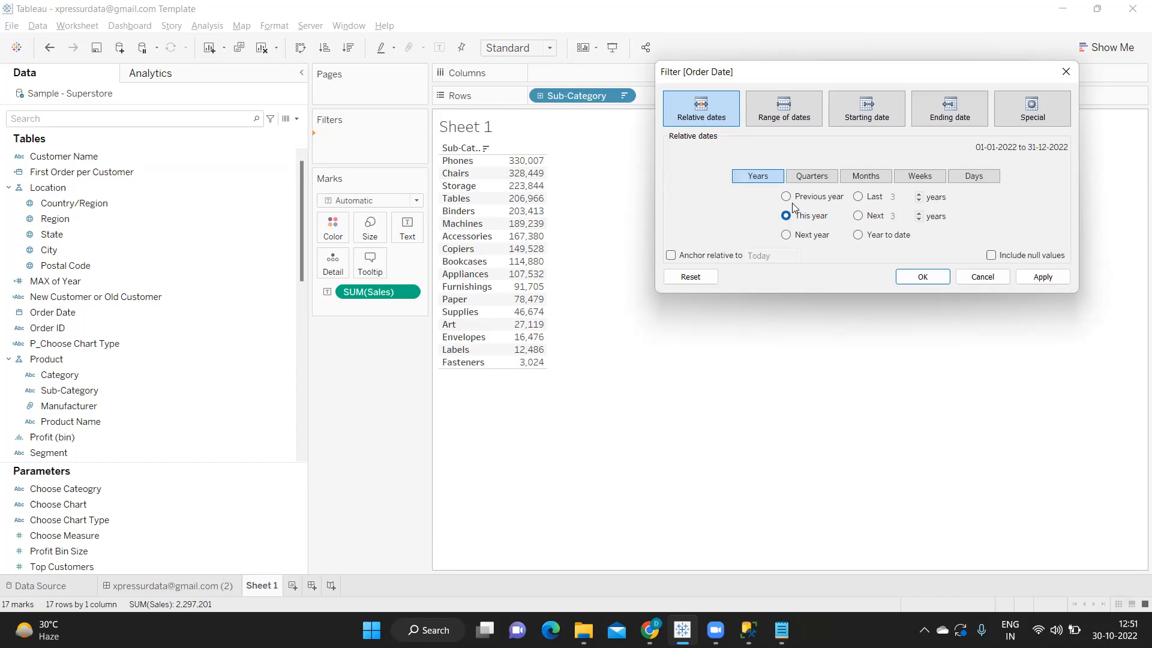
pyautogui.click(797, 196)
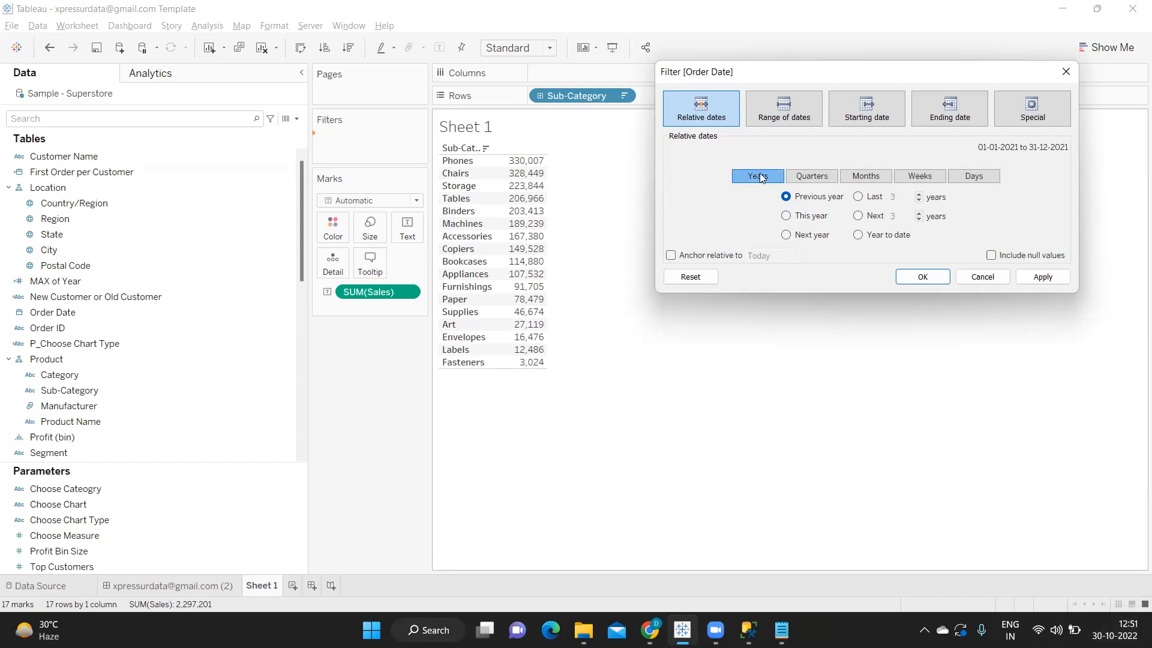
pyautogui.click(797, 178)
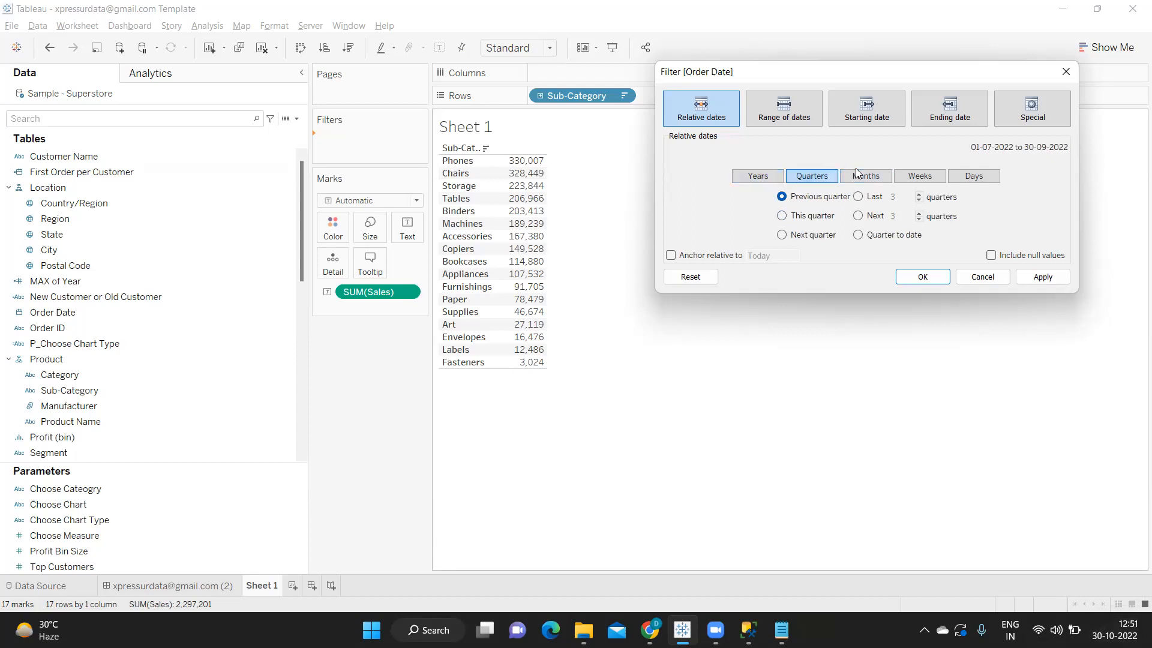
pyautogui.click(761, 180)
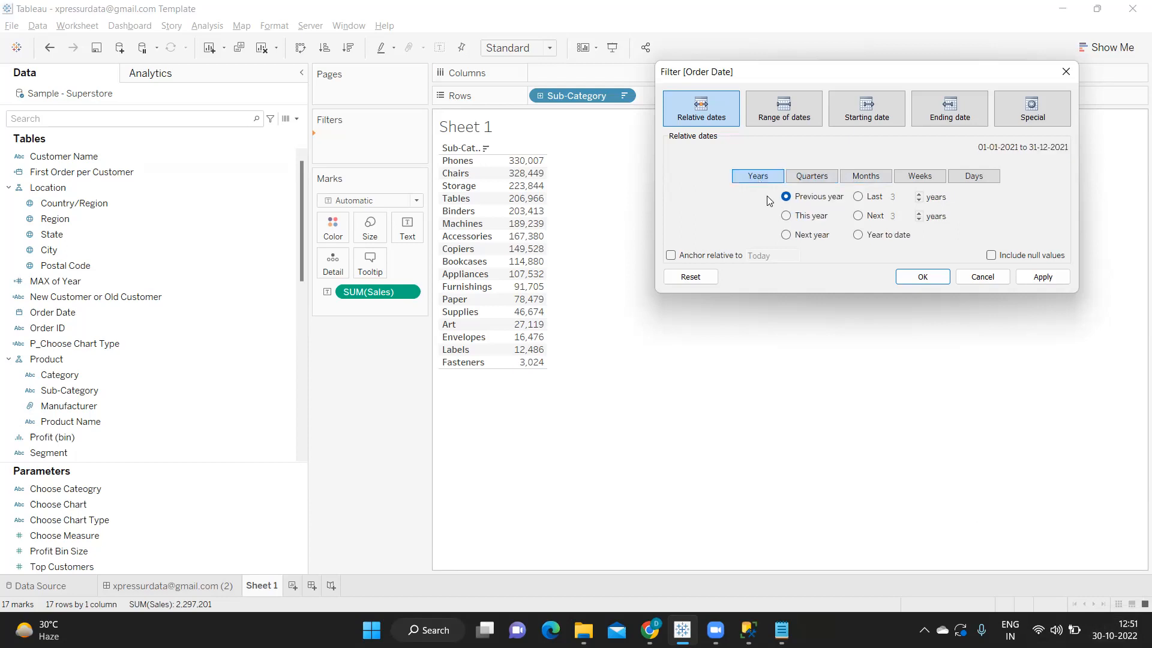
pyautogui.click(859, 197)
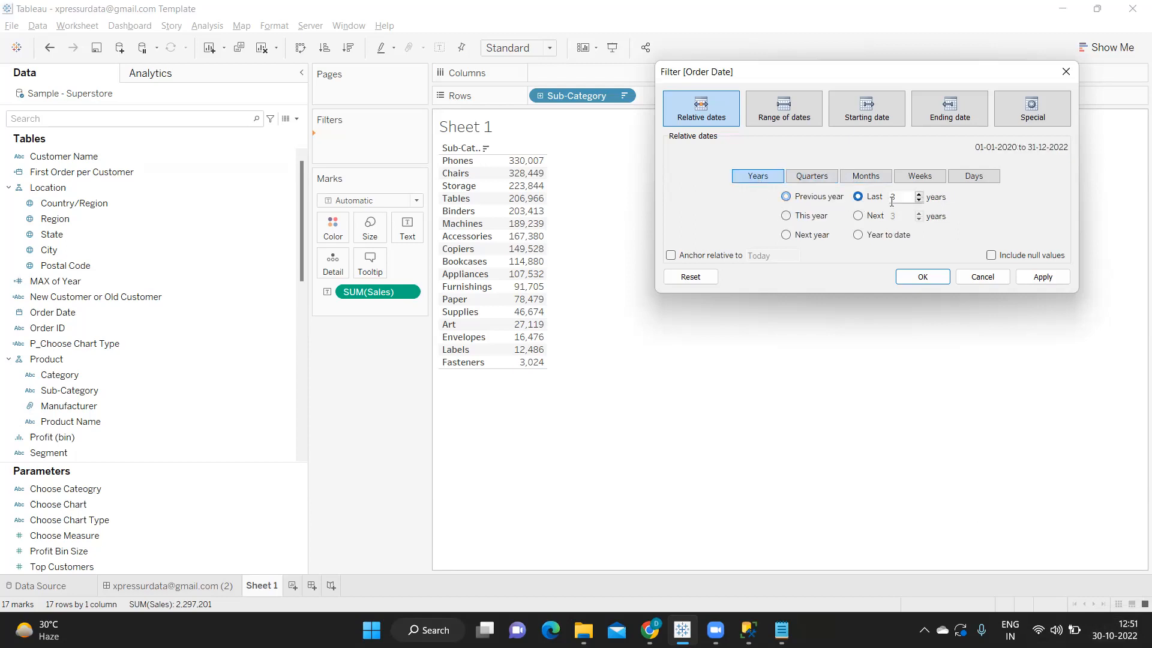
pyautogui.click(919, 201)
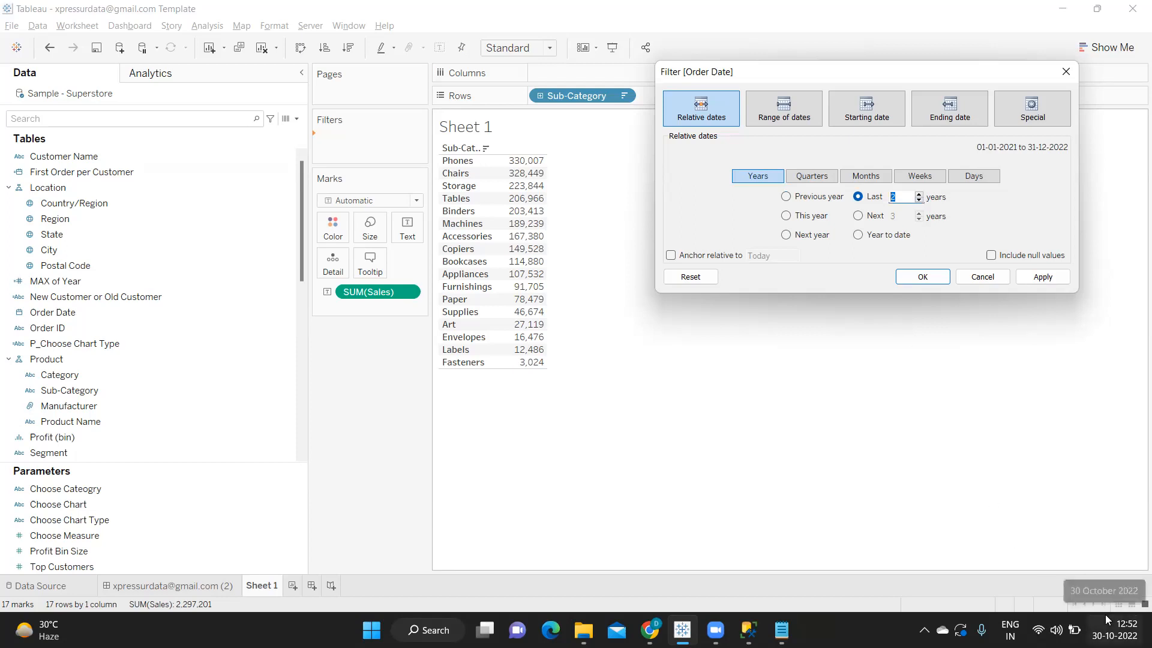
pyautogui.click(857, 235)
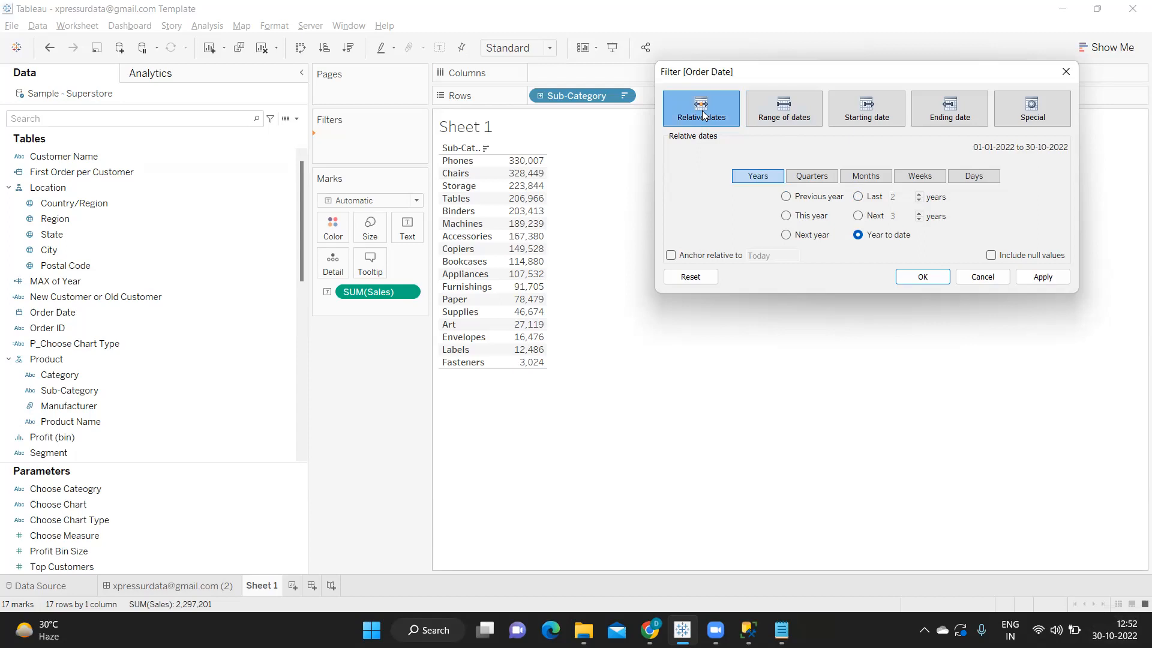
# Examine the Range of dates option of the Order Date filter and its start date calendar
pyautogui.click(770, 108)
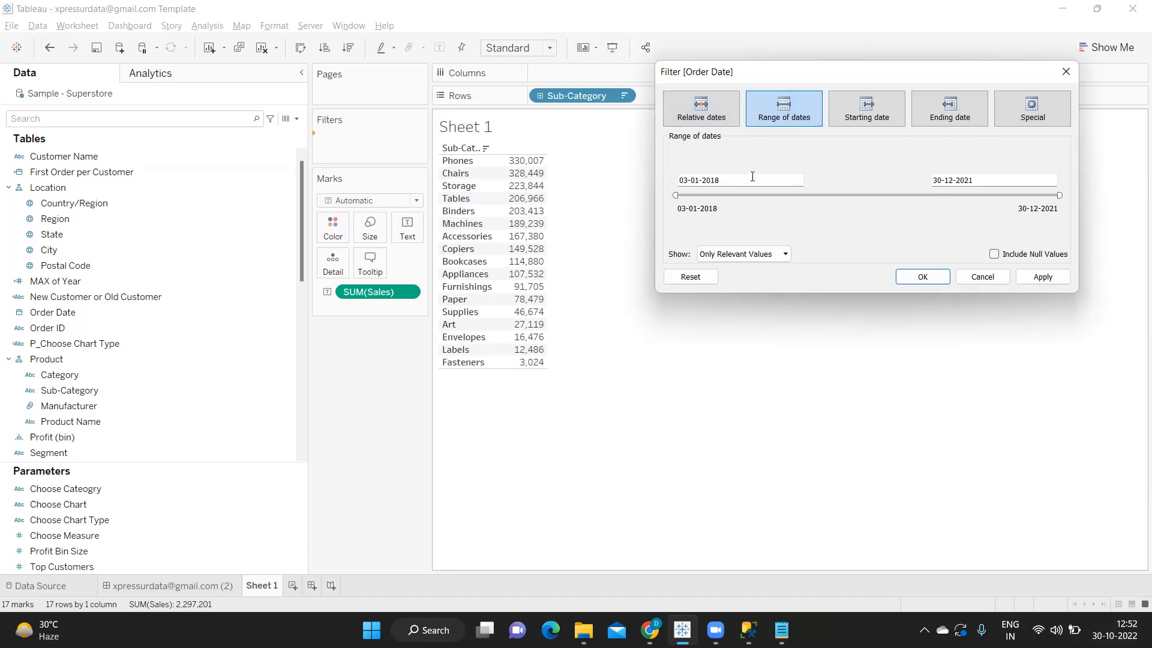
pyautogui.moveTo(746, 177); pyautogui.dragTo(666, 183)
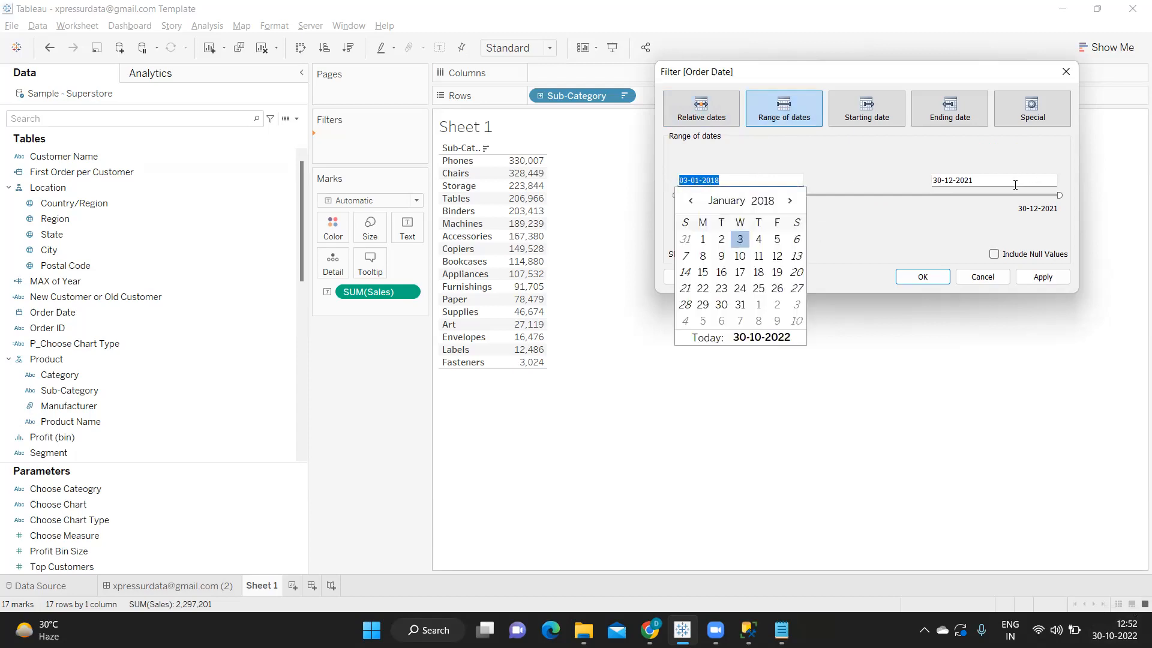
pyautogui.press('Tab')
pyautogui.click(761, 181)
pyautogui.click(933, 210)
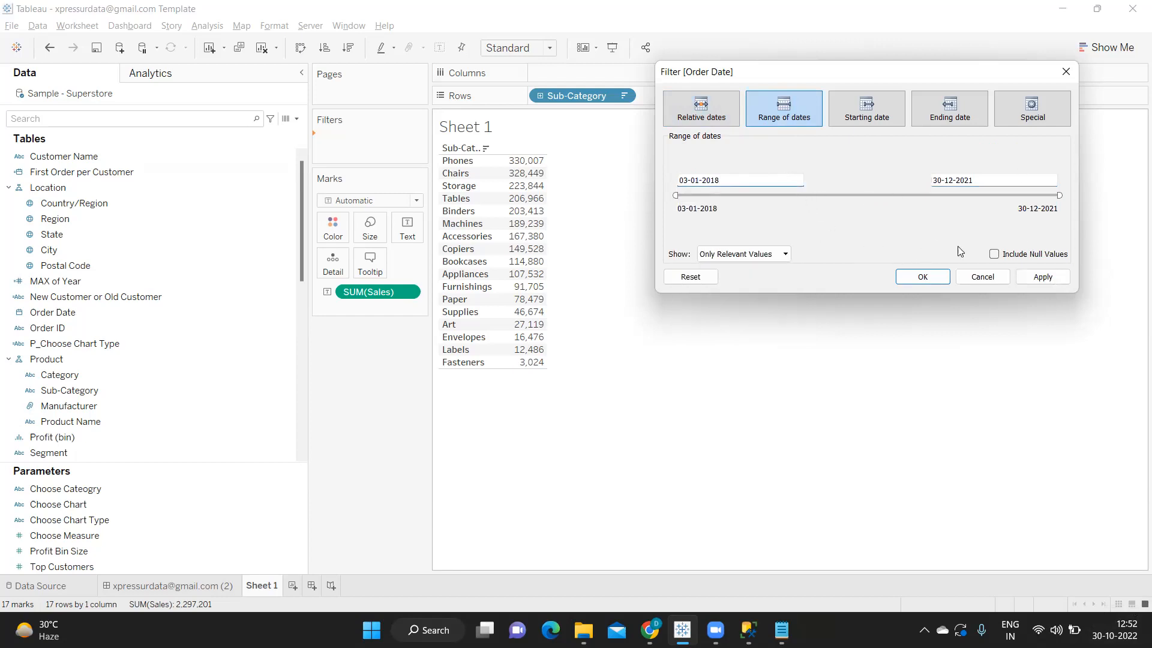
# Examine the Starting date and Ending date options of the Order Date filter with their calendars
pyautogui.click(873, 120)
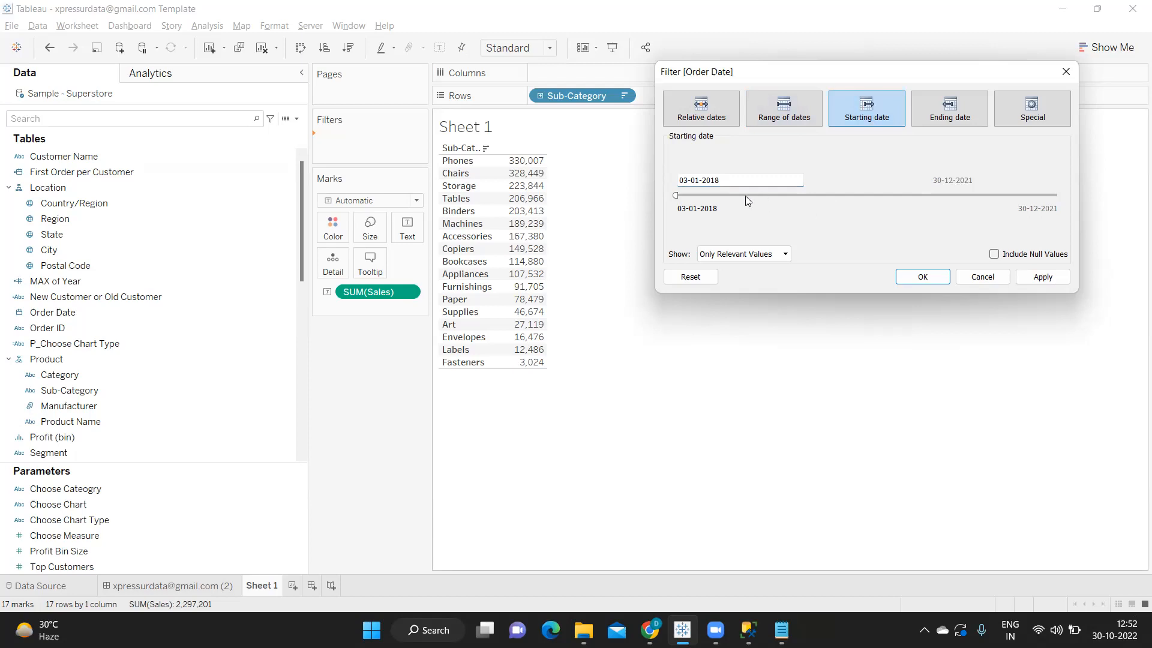
pyautogui.click(727, 180)
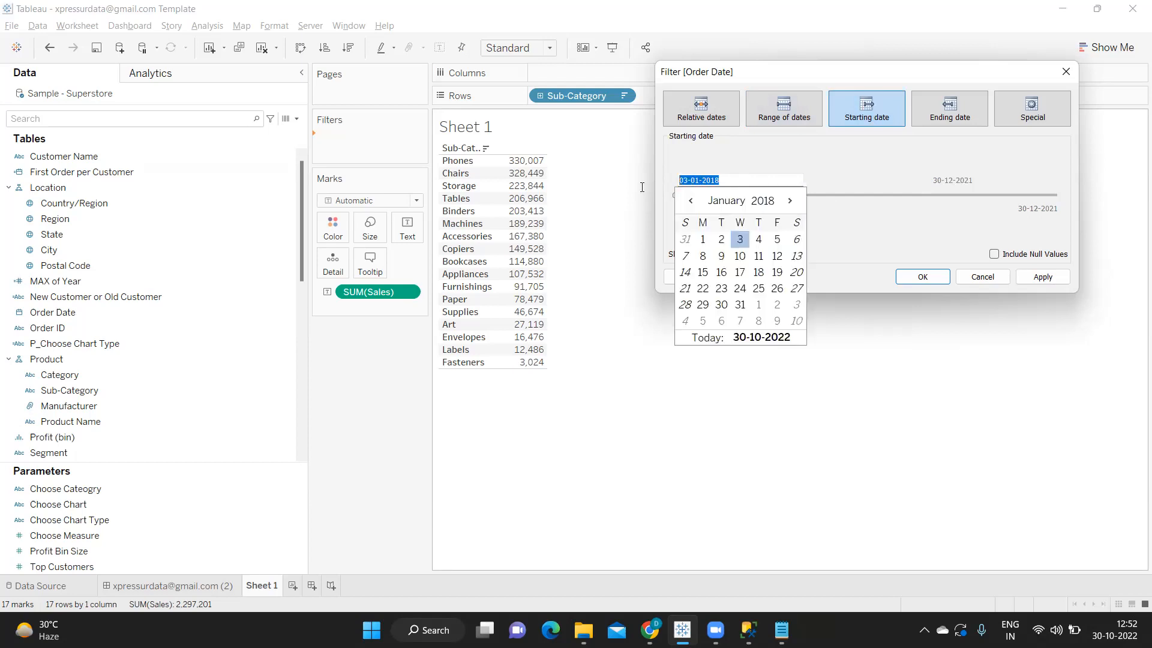
pyautogui.click(960, 103)
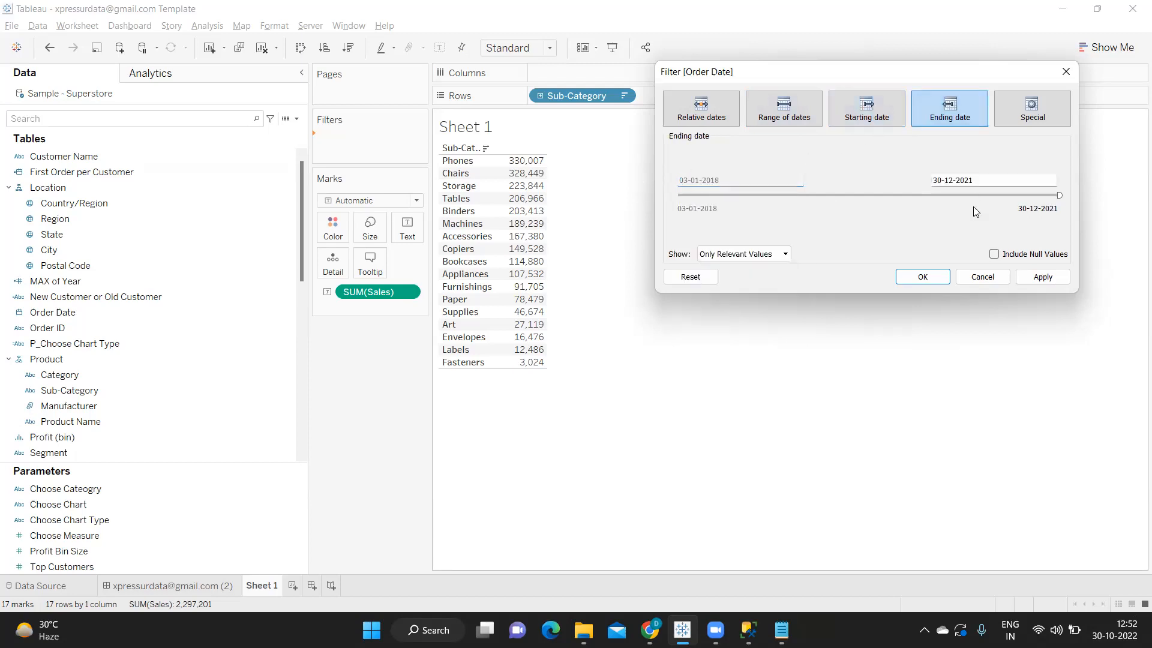
pyautogui.click(995, 183)
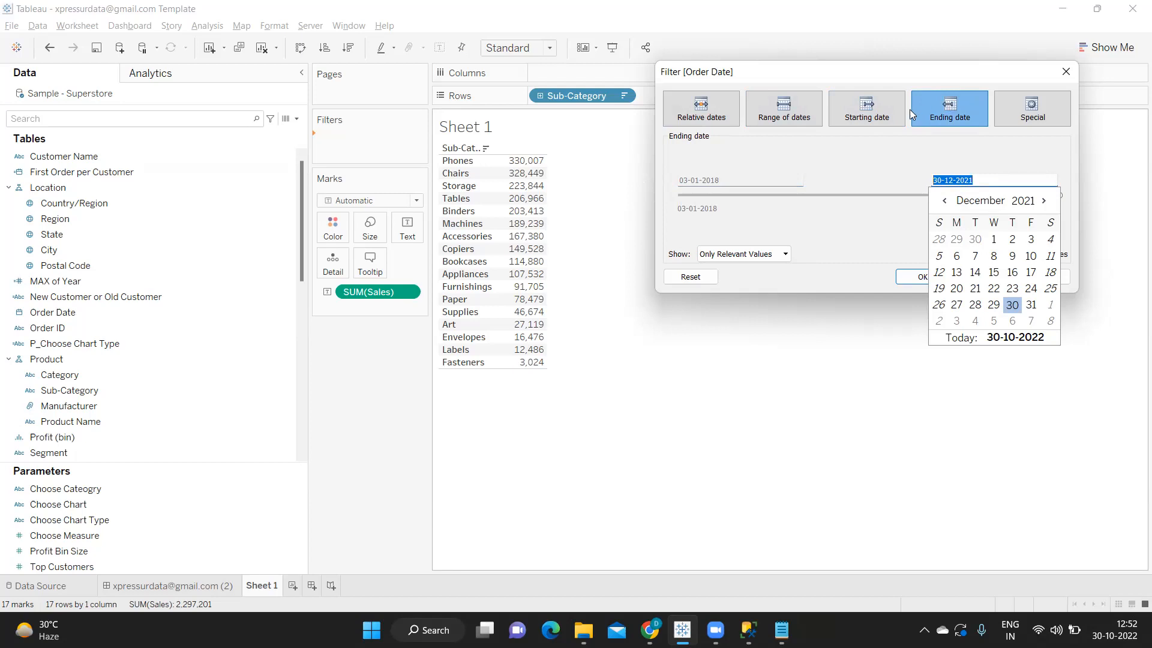
# Set the starting date of the Order Date filter to 01-01-2020
pyautogui.click(847, 111)
pyautogui.click(728, 180)
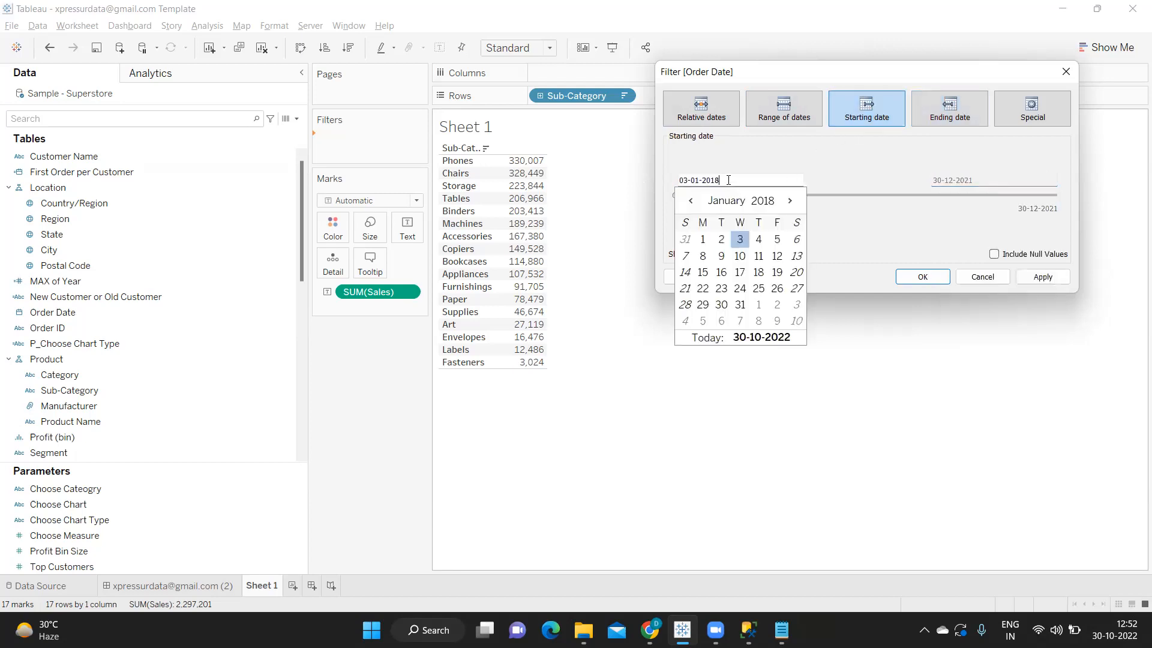
pyautogui.moveTo(727, 179); pyautogui.dragTo(712, 181)
pyautogui.write('20')
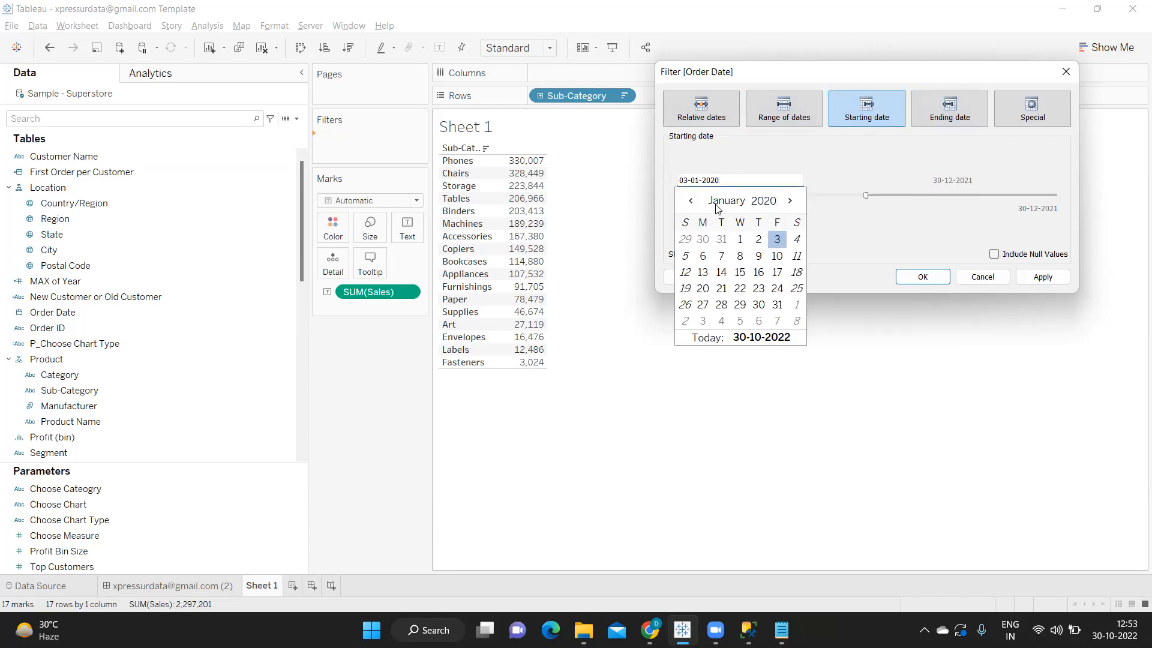
pyautogui.click(740, 239)
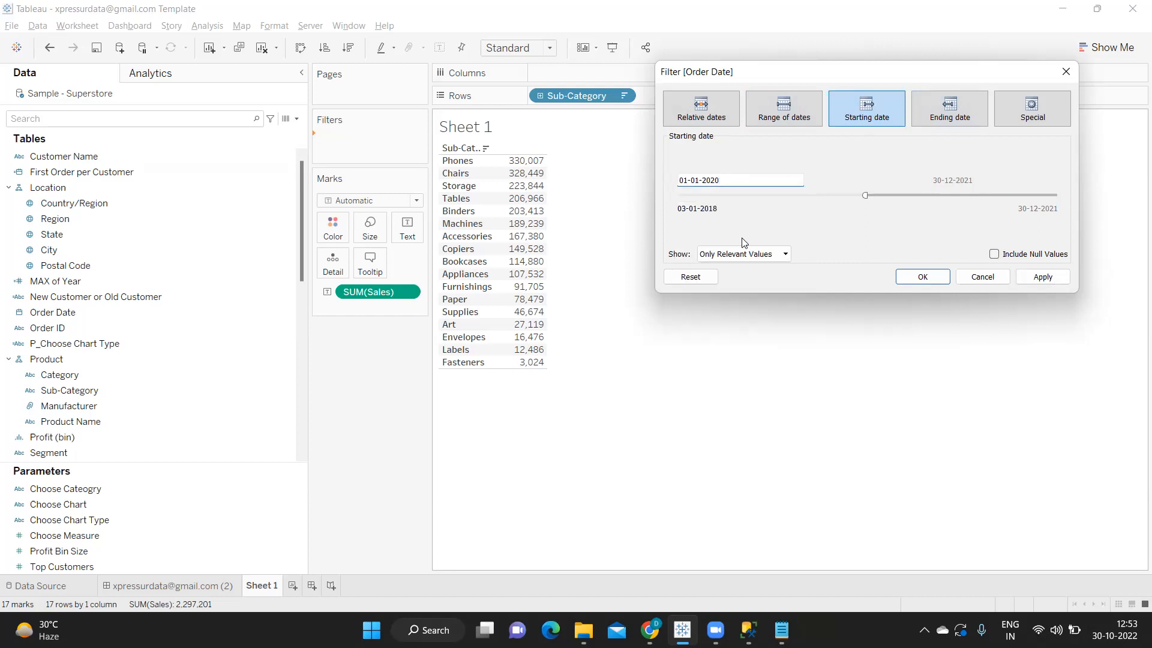
pyautogui.click(733, 176)
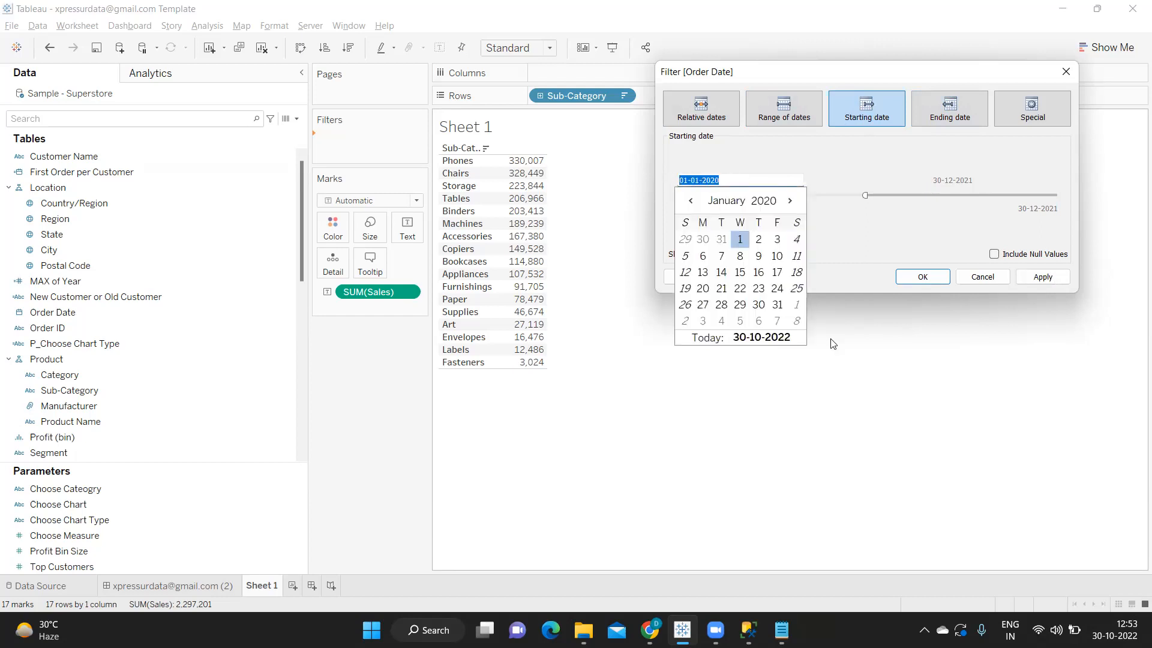
pyautogui.click(879, 216)
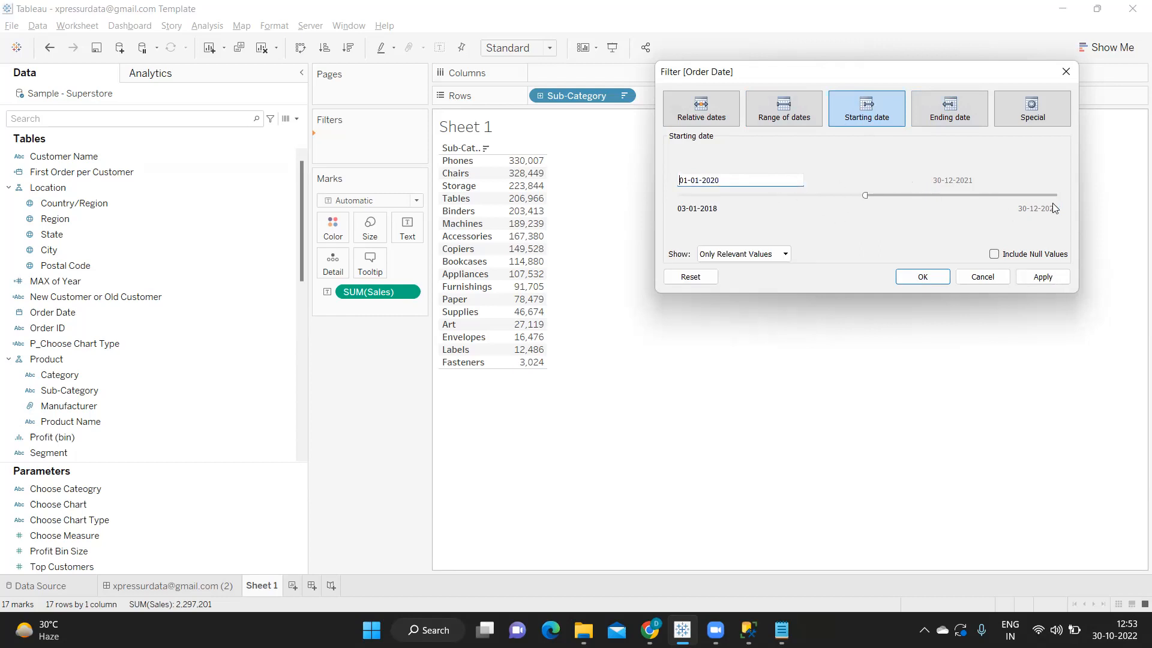
# Review the Ending date option again and cancel the Order Date filter without applying it
pyautogui.click(953, 116)
pyautogui.click(985, 184)
pyautogui.moveTo(984, 182); pyautogui.dragTo(911, 185)
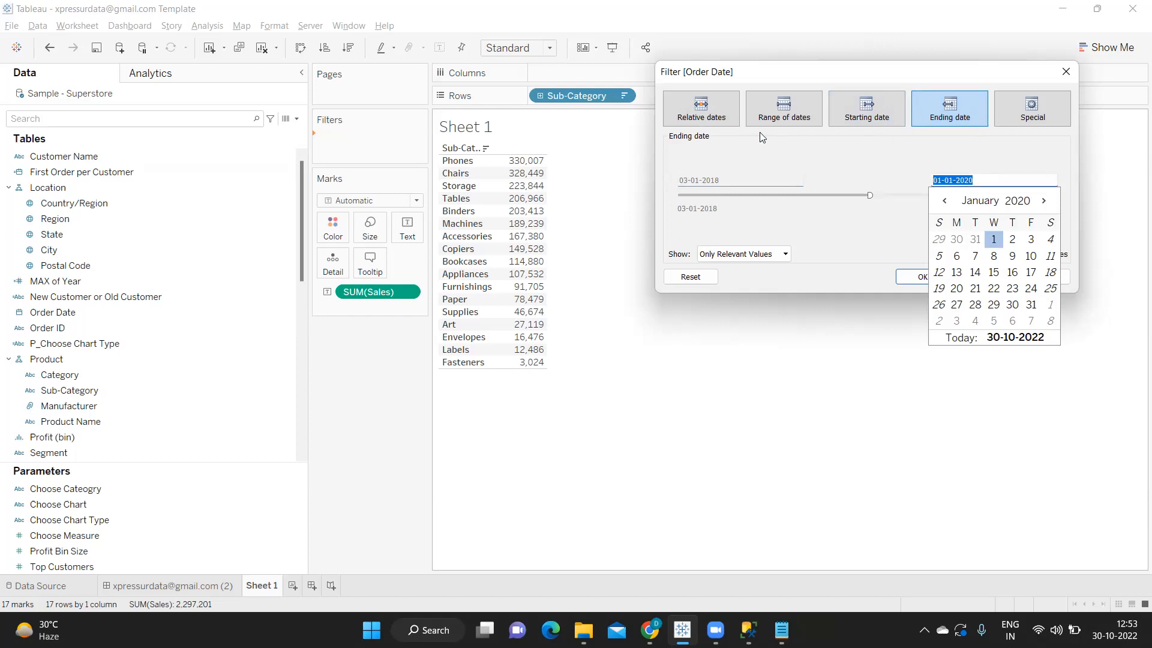
pyautogui.click(887, 278)
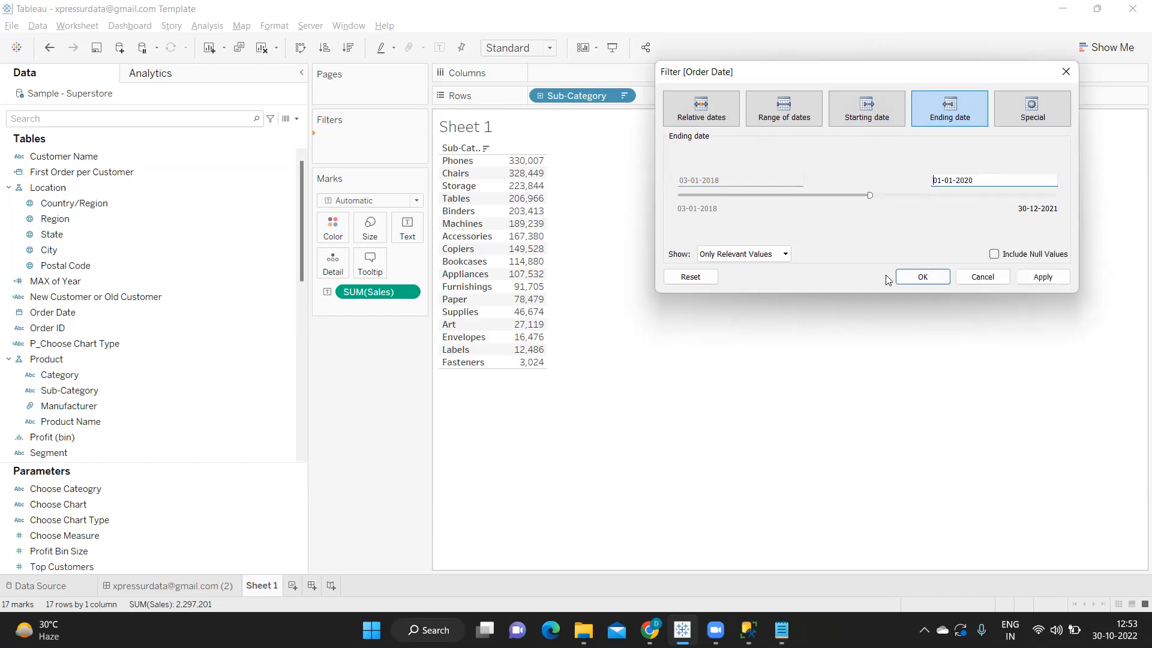
pyautogui.click(975, 278)
# Switch to the Notepad notes and add the heading "Behaviour" after a blank line below "->Forms Axis"
pyautogui.moveTo(781, 630)
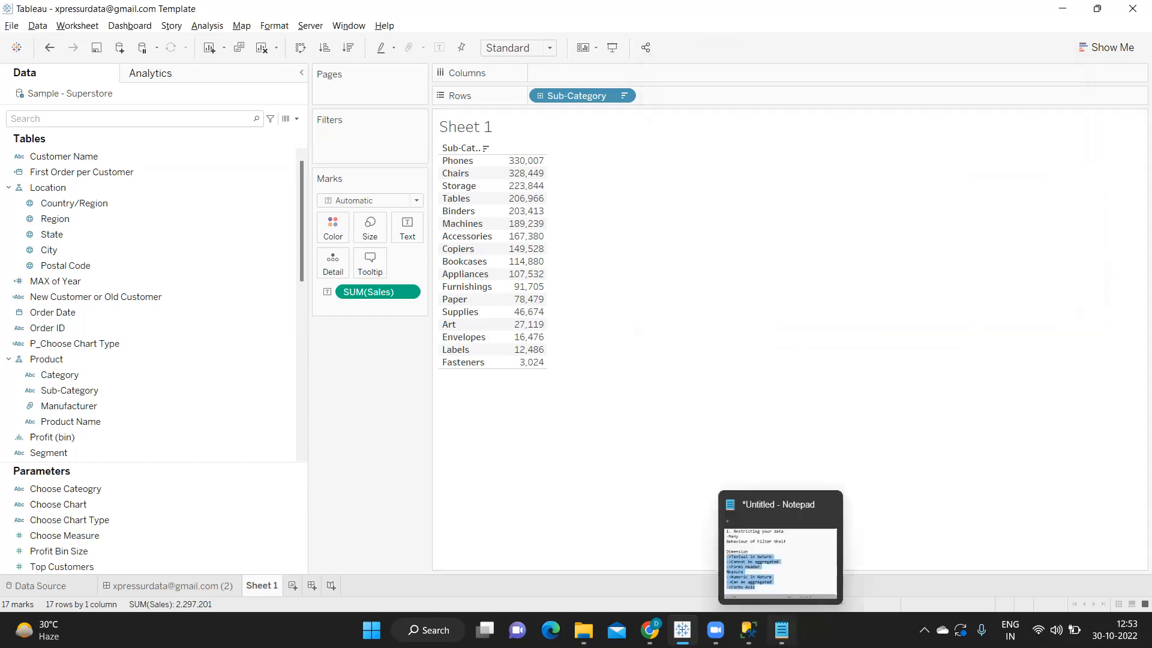
pyautogui.click(768, 573)
pyautogui.scroll(1, 585, 497)
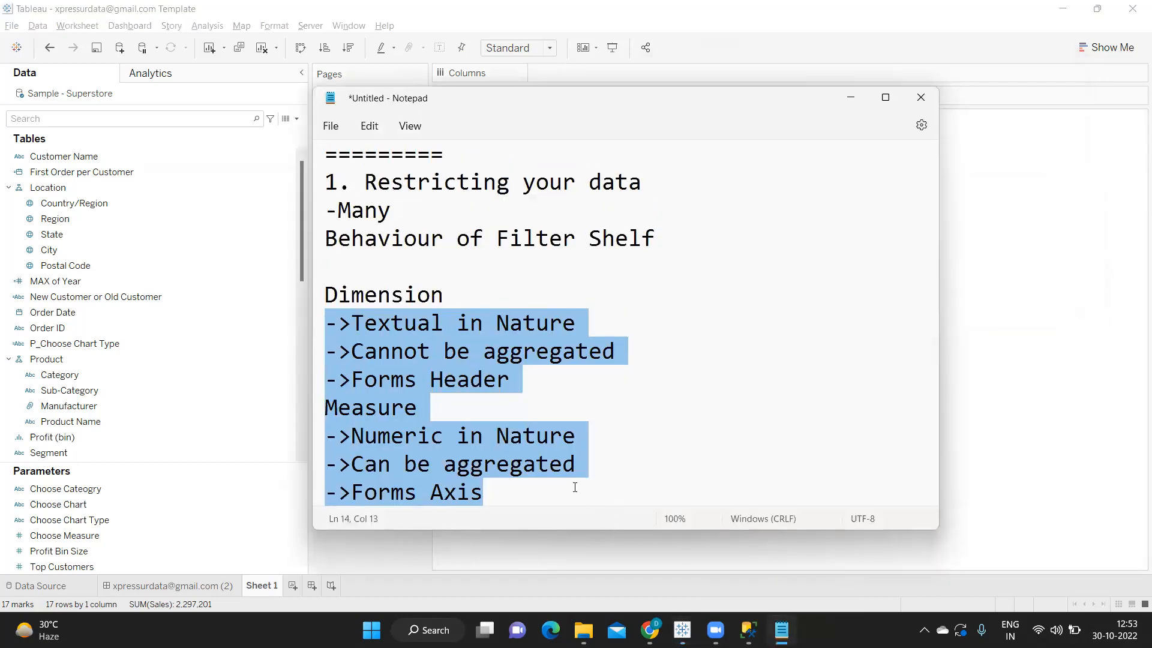
pyautogui.click(553, 497)
pyautogui.press('Return')
pyautogui.press('Return')
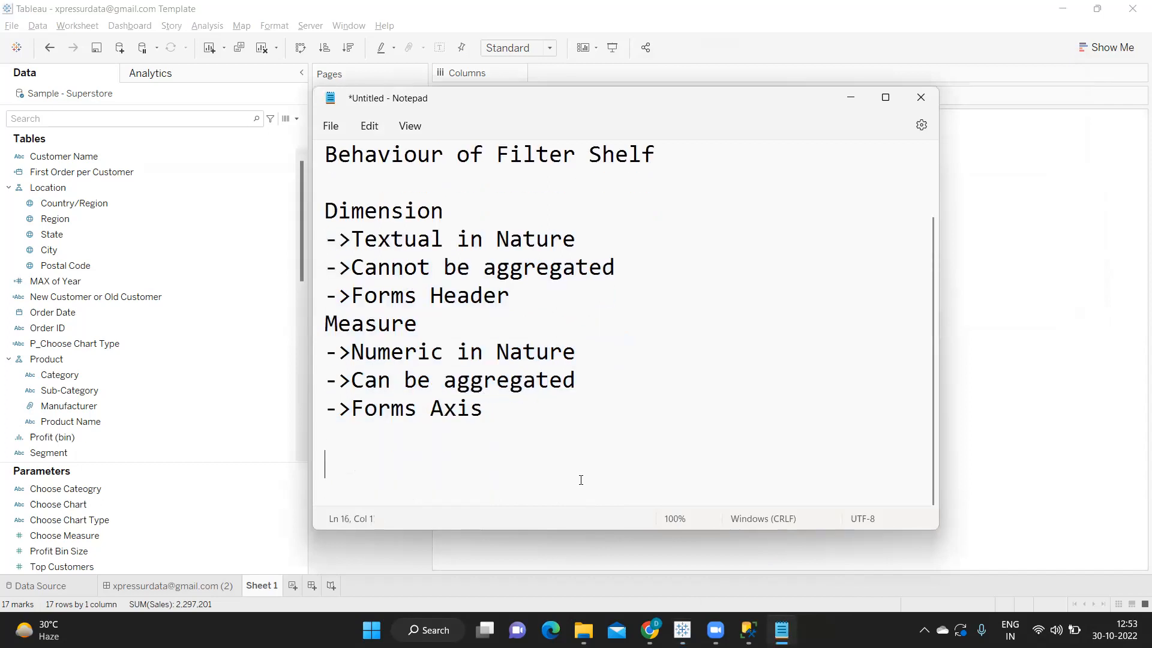
pyautogui.write('bEHAV')
pyautogui.press('BackSpace')
pyautogui.press('BackSpace')
pyautogui.press('BackSpace')
pyautogui.press('BackSpace')
pyautogui.press('BackSpace')
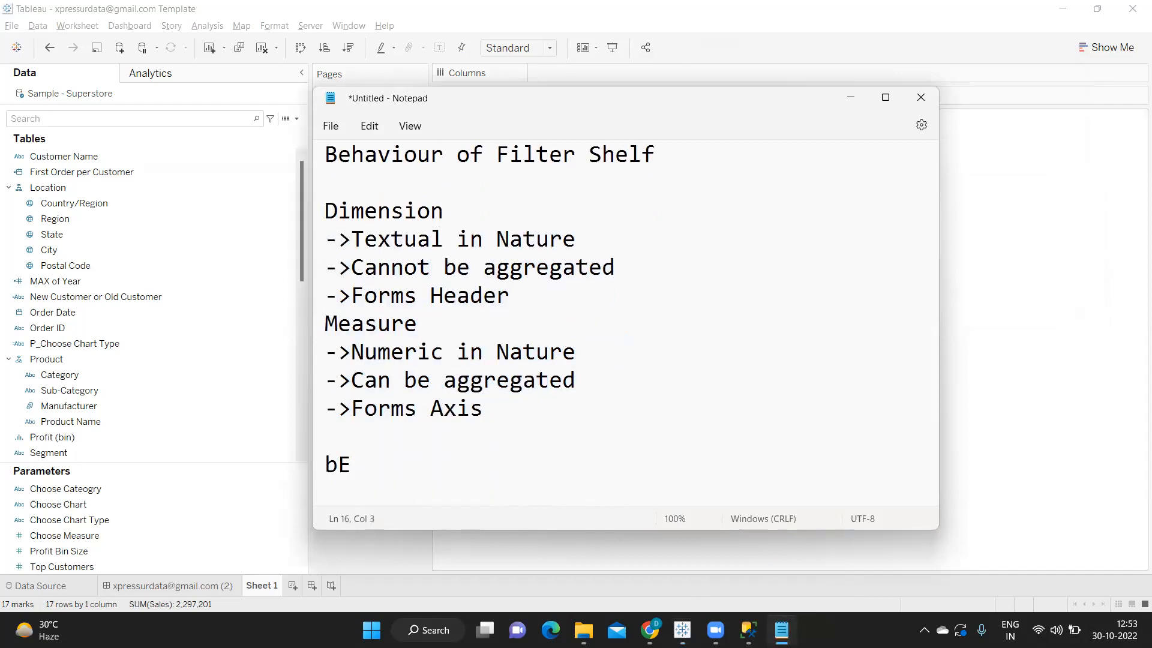
pyautogui.write('Behavou')
pyautogui.press('BackSpace')
pyautogui.press('BackSpace')
pyautogui.write('iour')
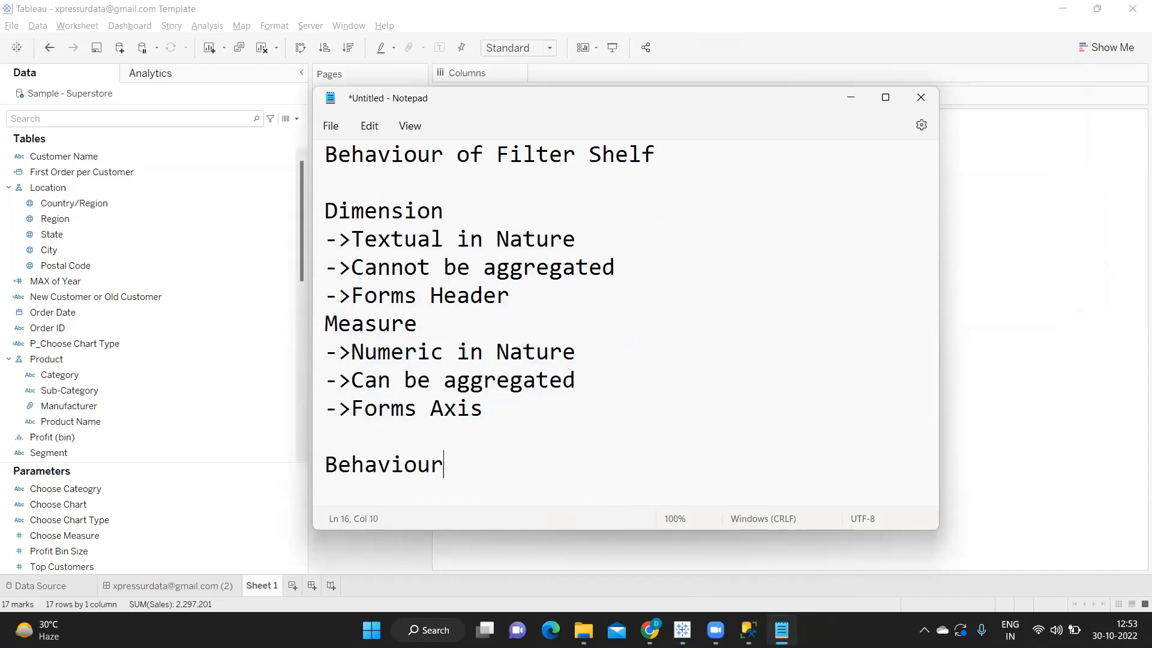
# List "Dimension", "Measure" and "Date Field" on separate lines under the Behaviour heading, and return to Tableau
pyautogui.press('Return')
pyautogui.write('Dimension')
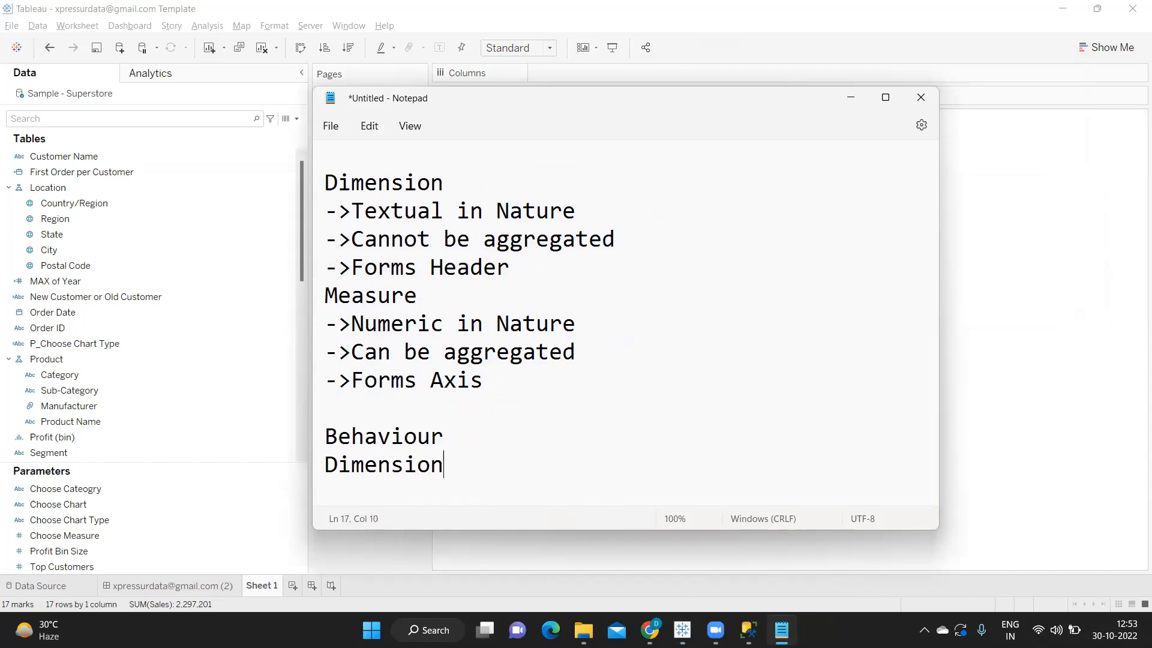
pyautogui.press('Return')
pyautogui.write('Meaus')
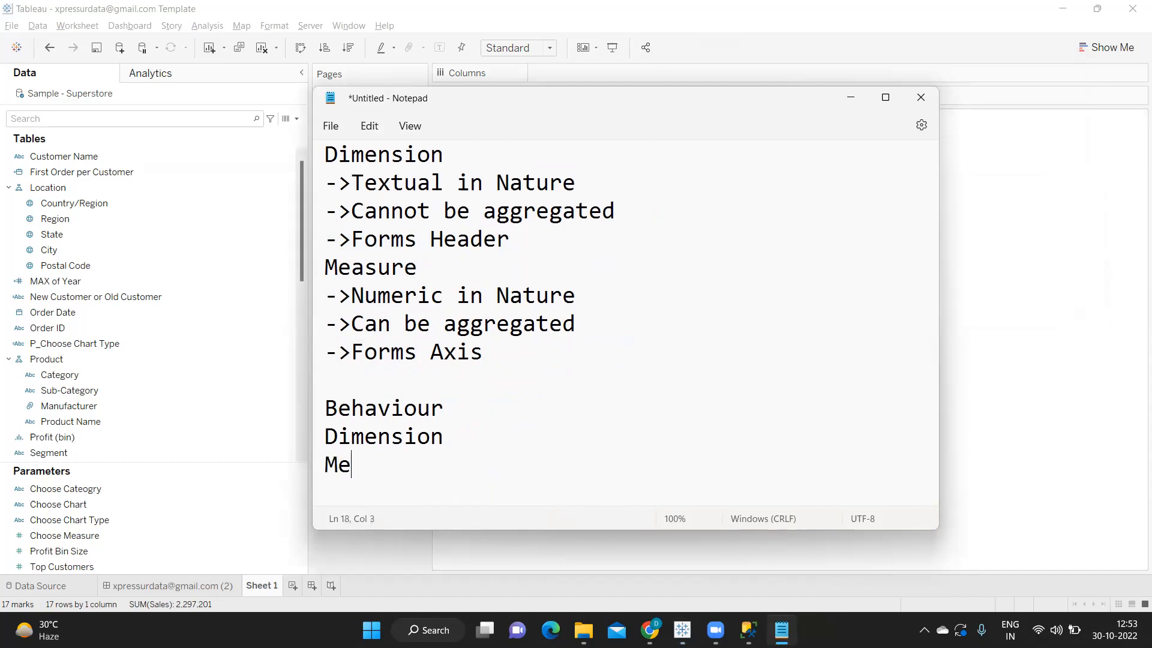
pyautogui.press('BackSpace')
pyautogui.press('BackSpace')
pyautogui.write('sure')
pyautogui.press('Return')
pyautogui.write('Date Field')
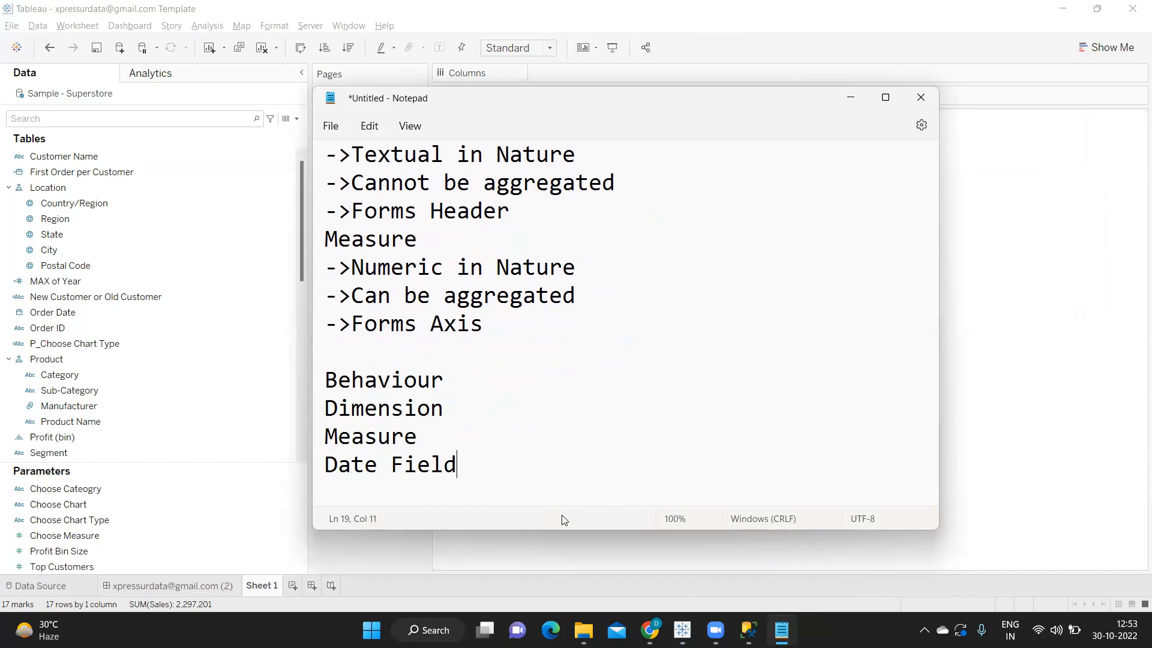
pyautogui.press('Return')
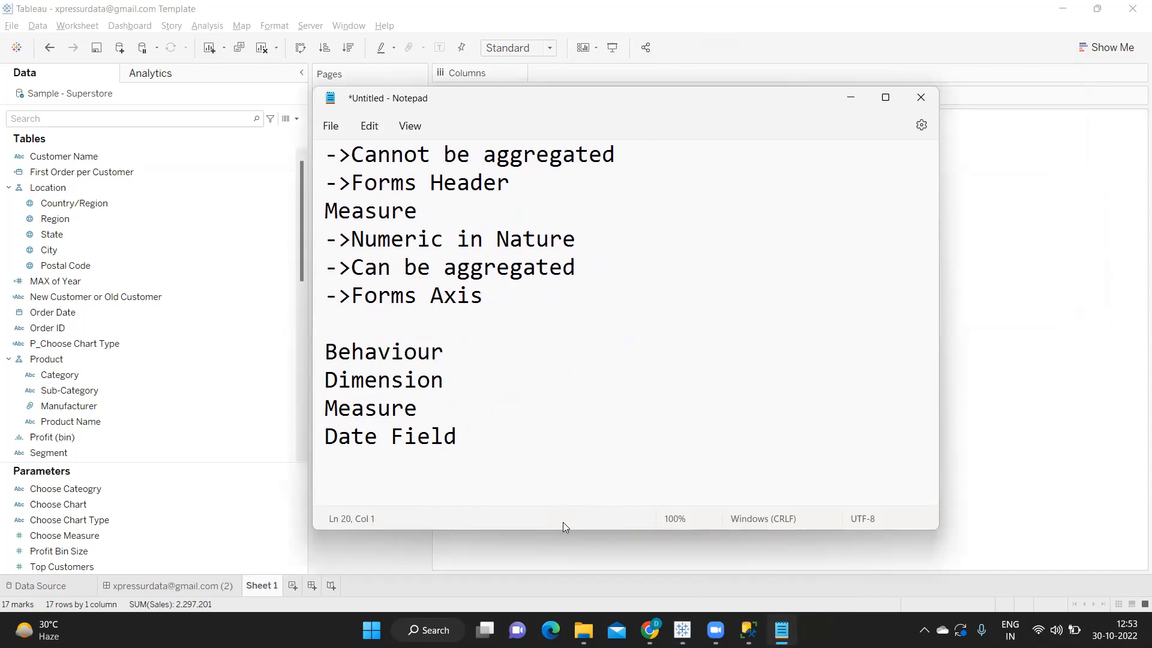
pyautogui.hotkey('alt', 'Tab')
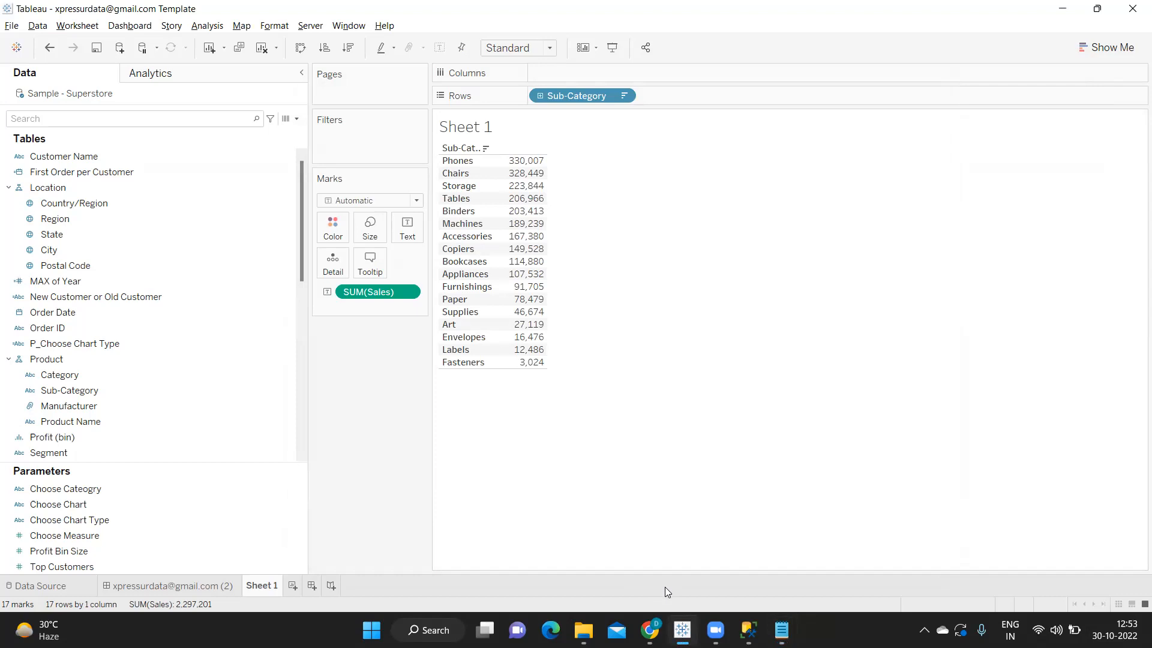
# Switch to the Notepad notes and add the heading "Filters:" after a blank line below "Date Field"
pyautogui.hotkey('alt', 'Tab')
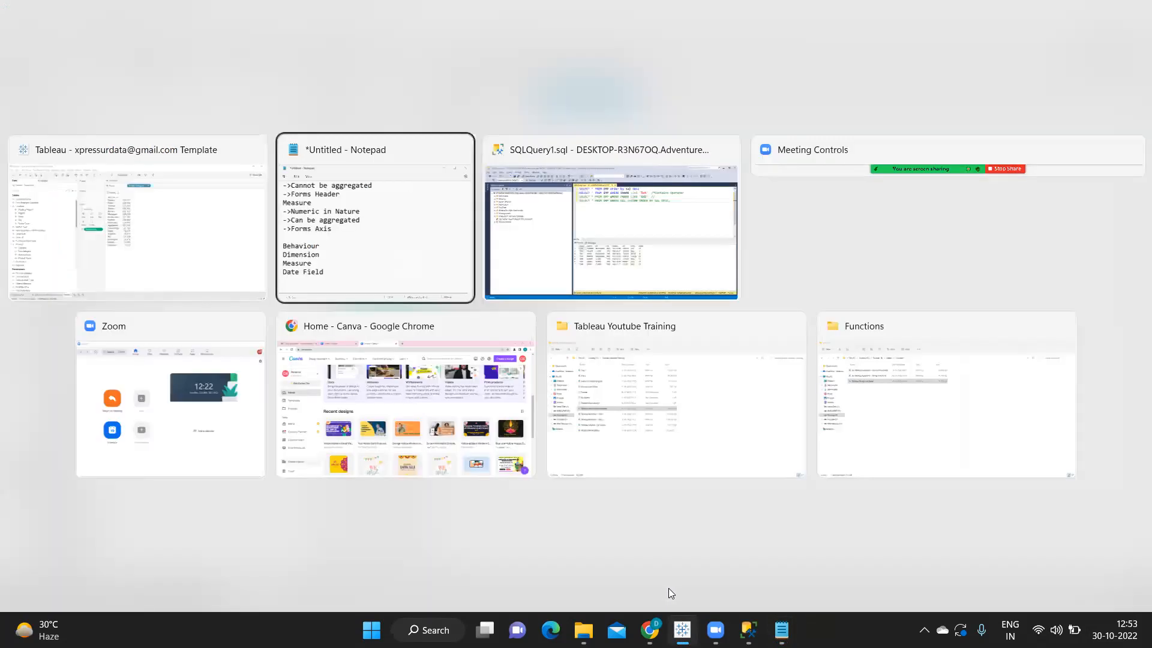
pyautogui.press('Return')
pyautogui.write('Fi')
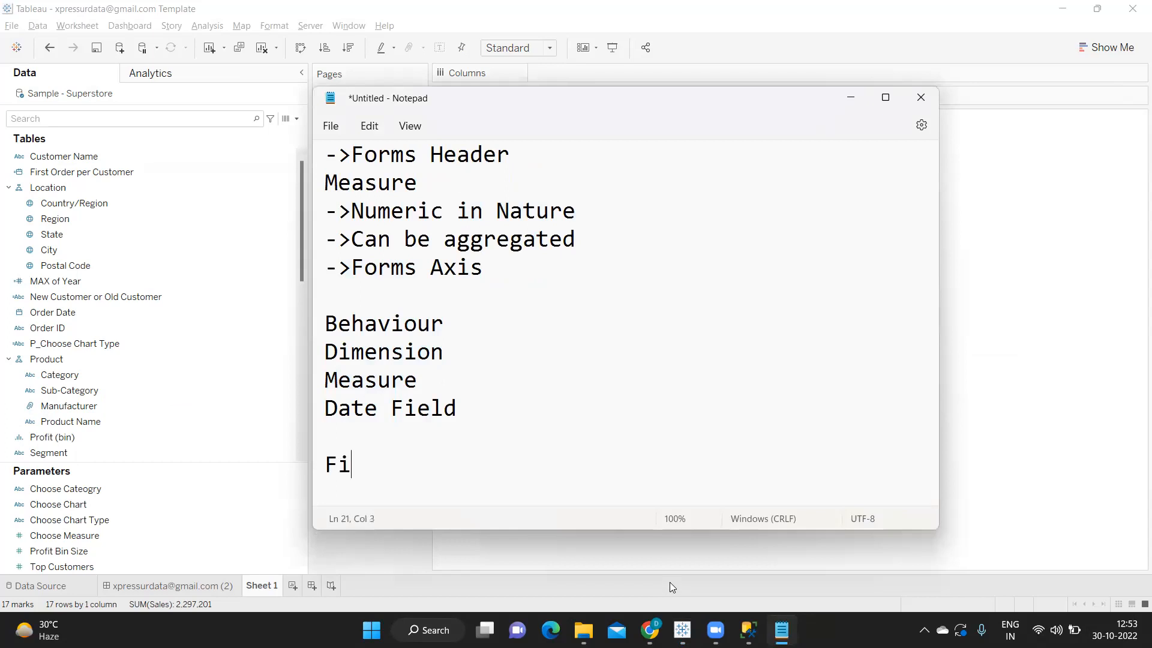
pyautogui.write('lters:')
pyautogui.press('Return')
# Add the subheading "Data Source Filter" under "Filters:" and underline it with a row of equals signs
pyautogui.write('D')
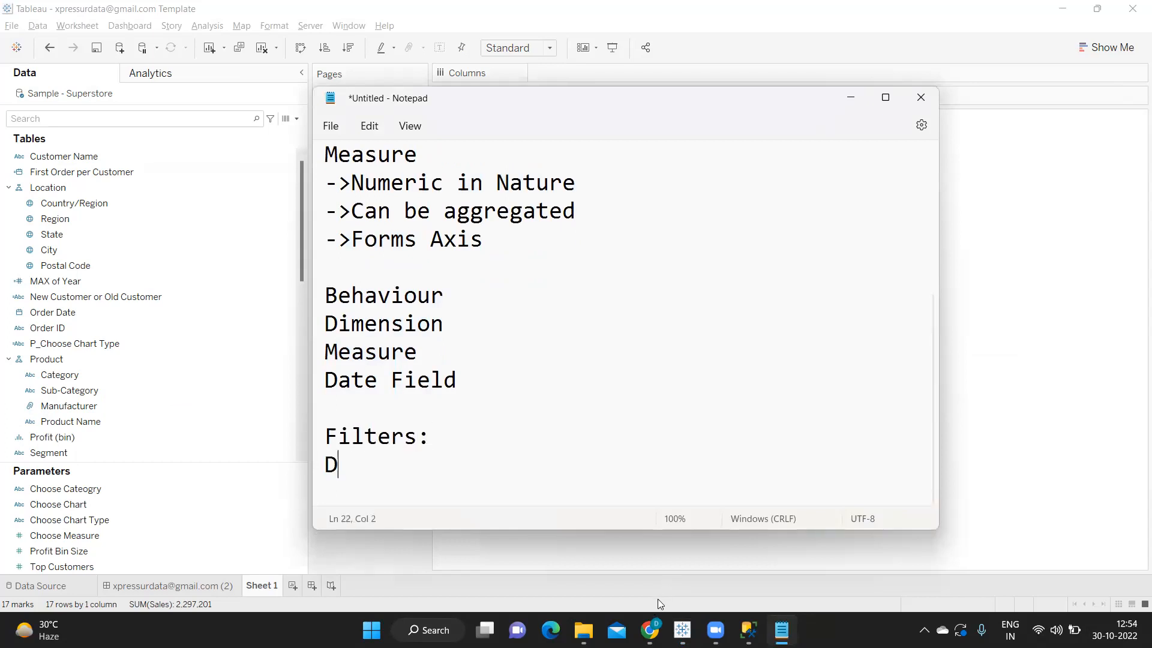
pyautogui.write('ata Source F')
pyautogui.moveTo(641, 625)
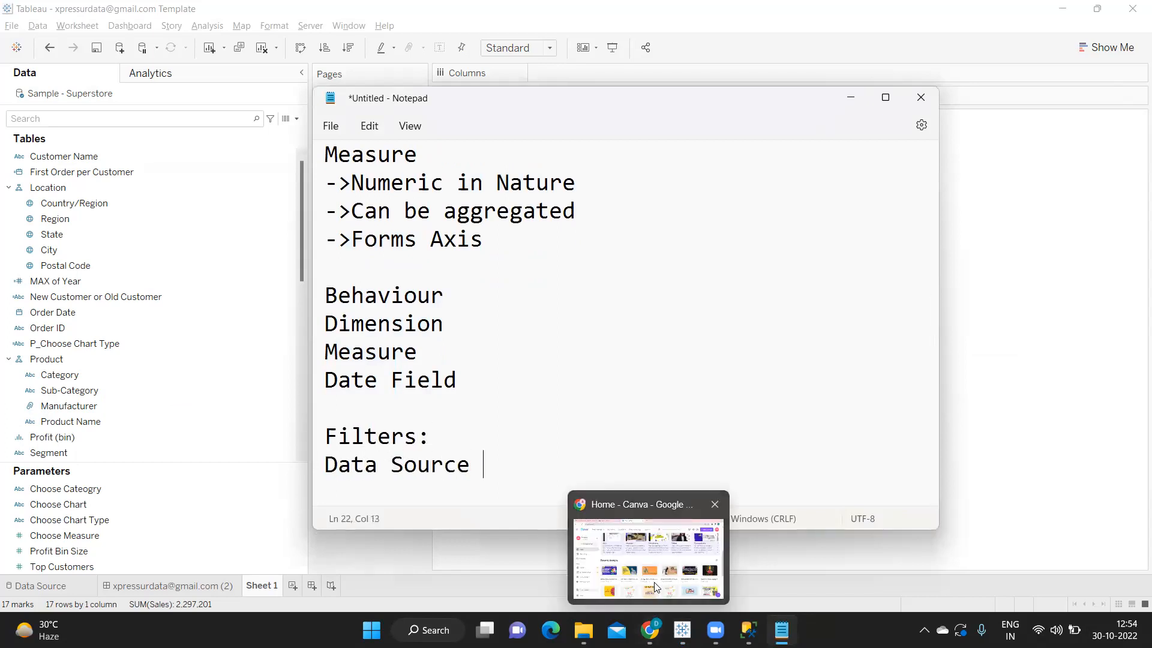
pyautogui.write('ilter')
pyautogui.press('Return')
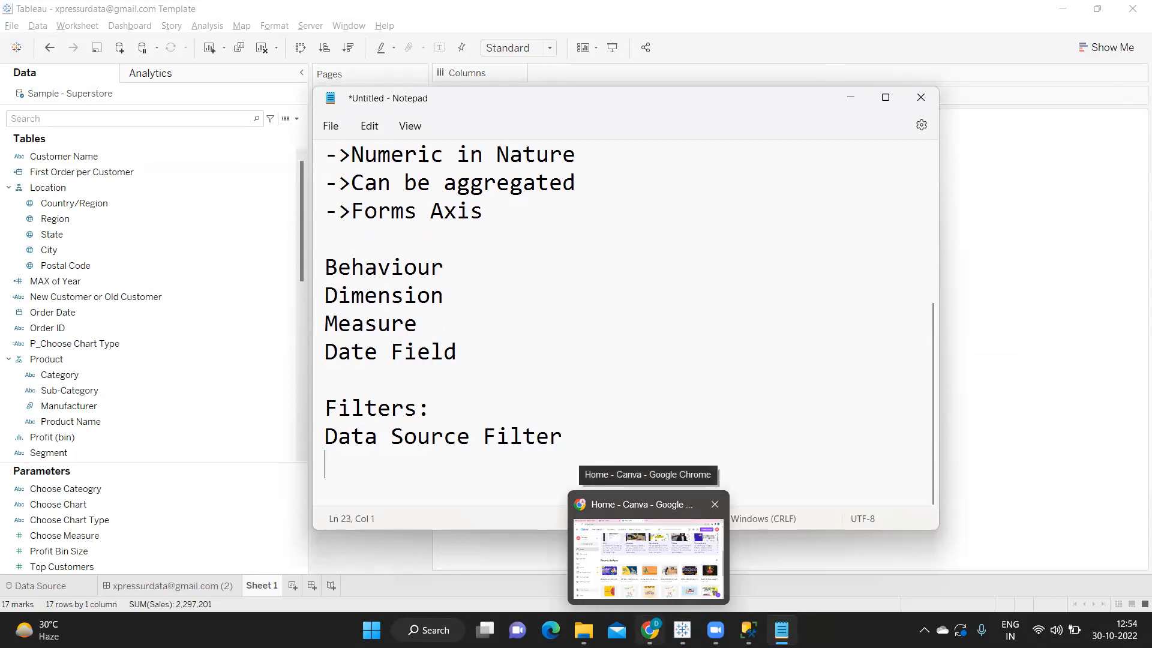
pyautogui.write('=========')
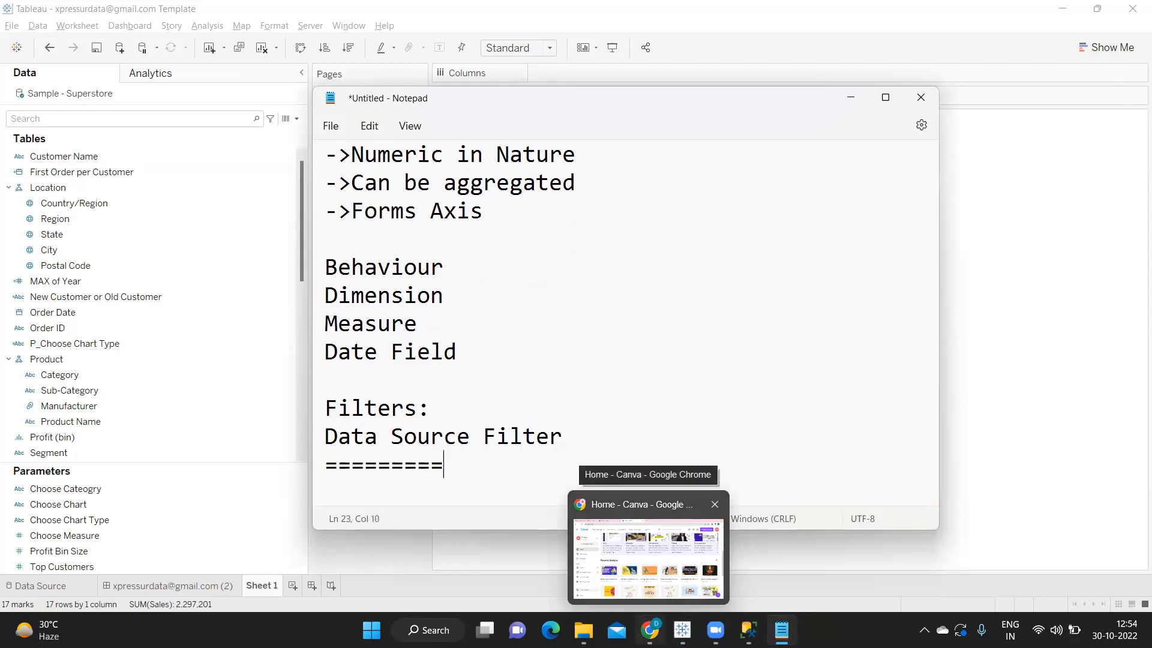
pyautogui.write('=========')
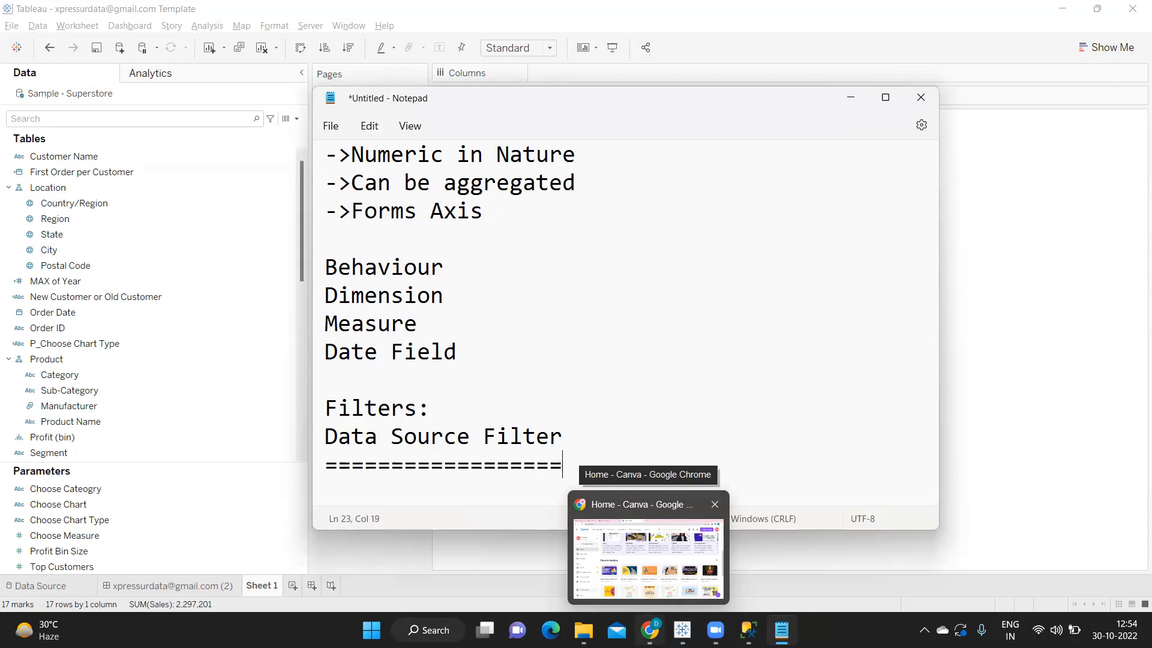
pyautogui.press('Return')
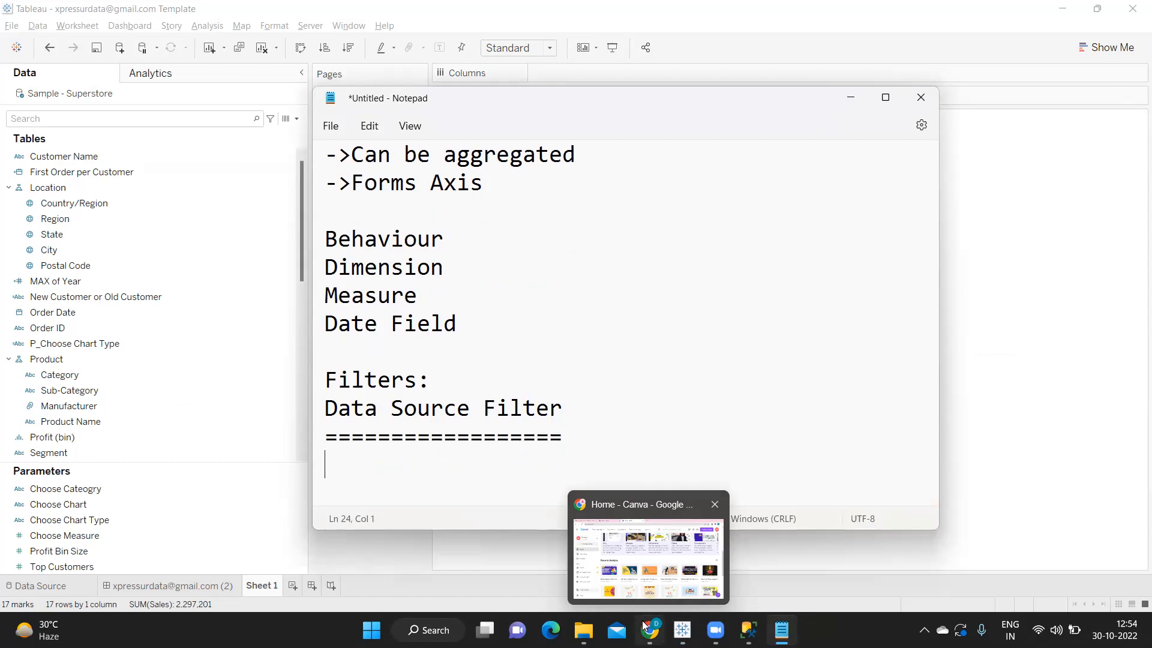
# Note "2021 Data only" and "2018-2022" on separate lines under the Data Source Filter subheading
pyautogui.write('2021 Data only')
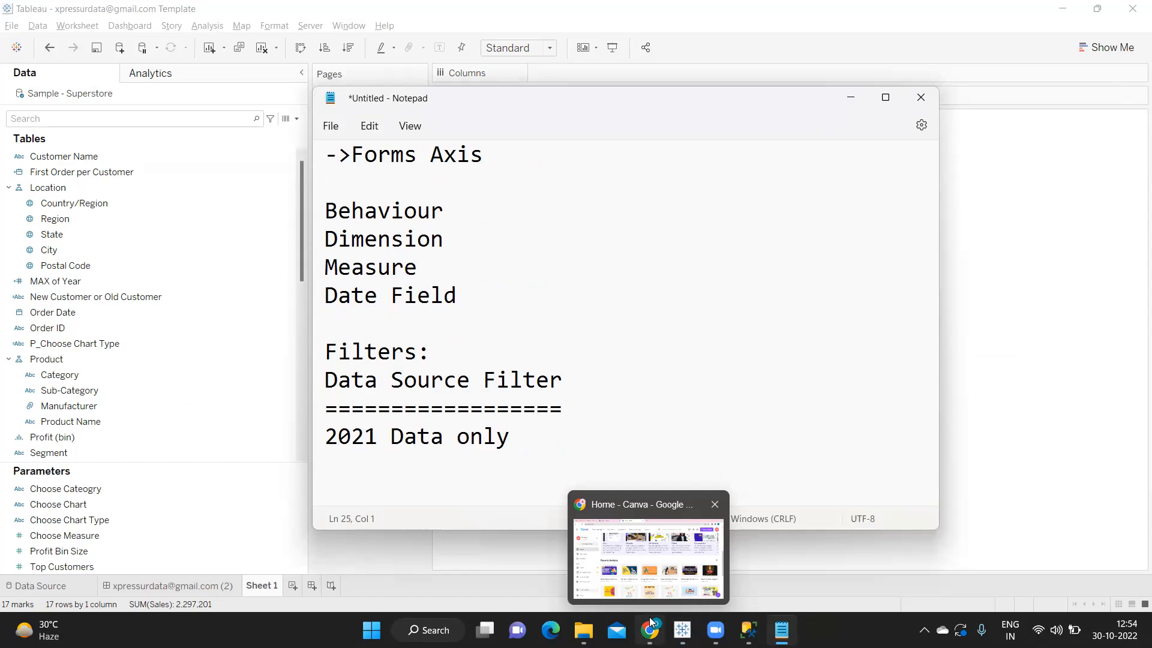
pyautogui.write('2018-2022')
pyautogui.press('Return')
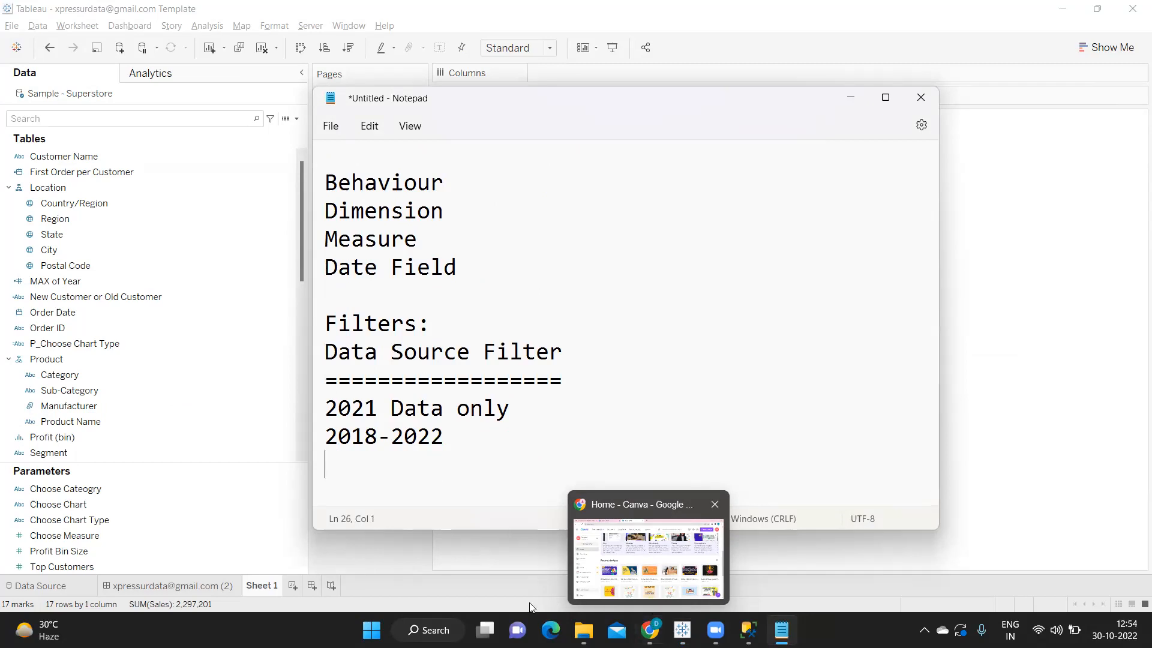
# Highlight the lines "2021 Data only" and "2018-2022", view the Tableau sheet briefly, and return to the Notepad notes
pyautogui.doubleClick(355, 405)
pyautogui.moveTo(447, 427); pyautogui.dragTo(322, 408)
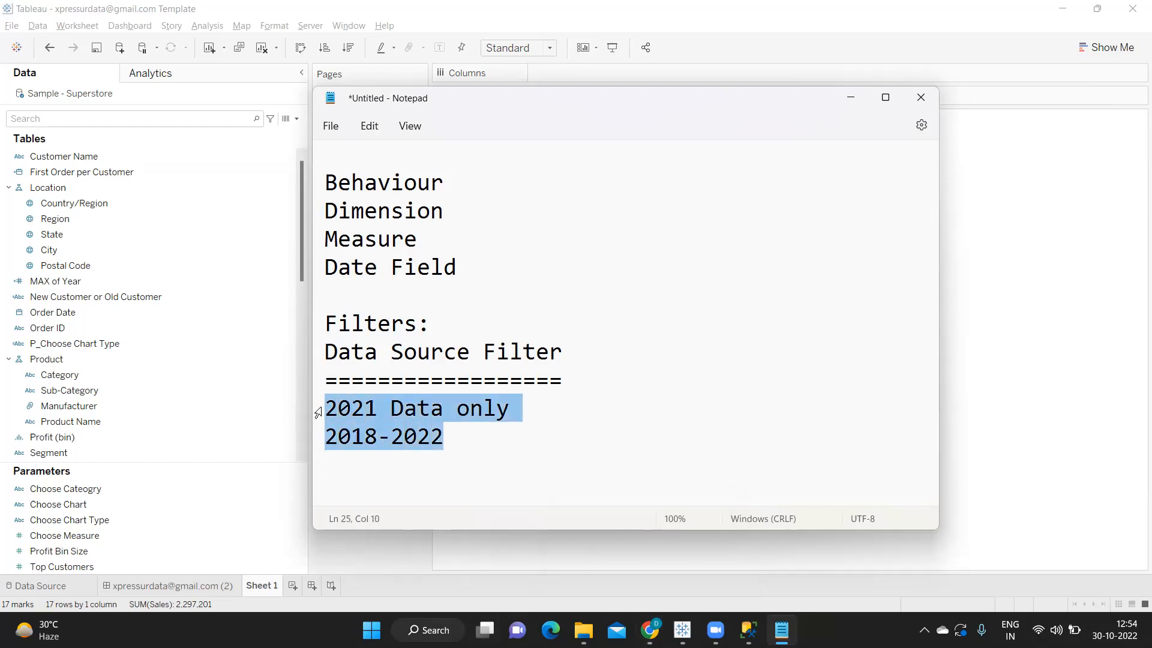
pyautogui.hotkey('alt', 'Tab')
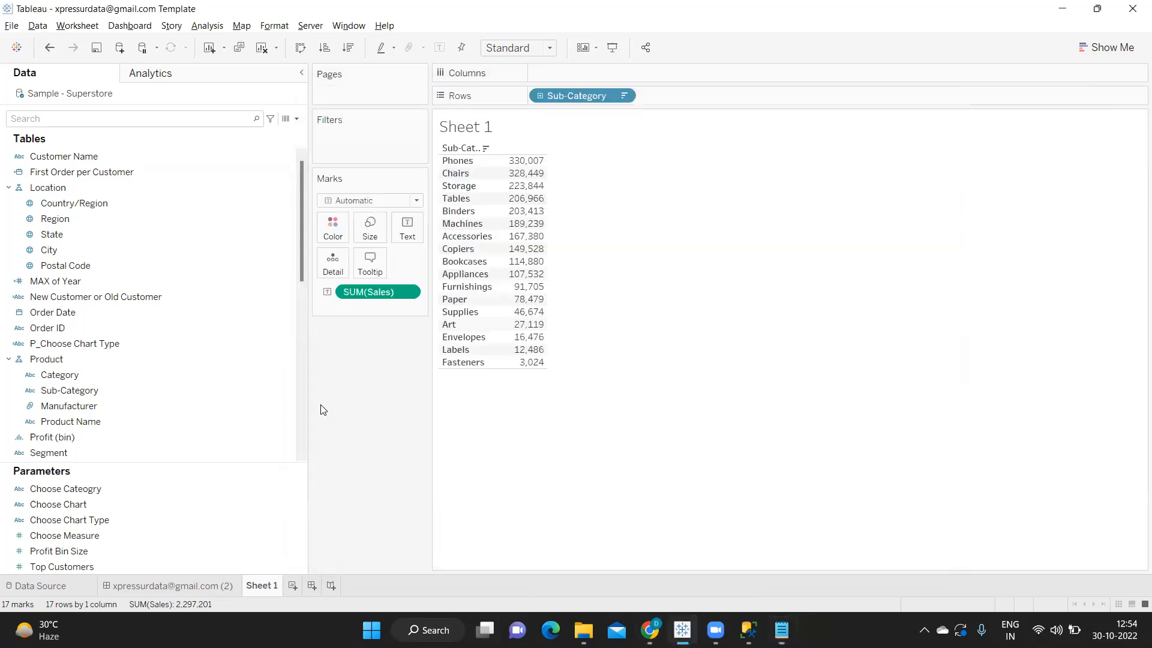
pyautogui.hotkey('alt', 'Tab')
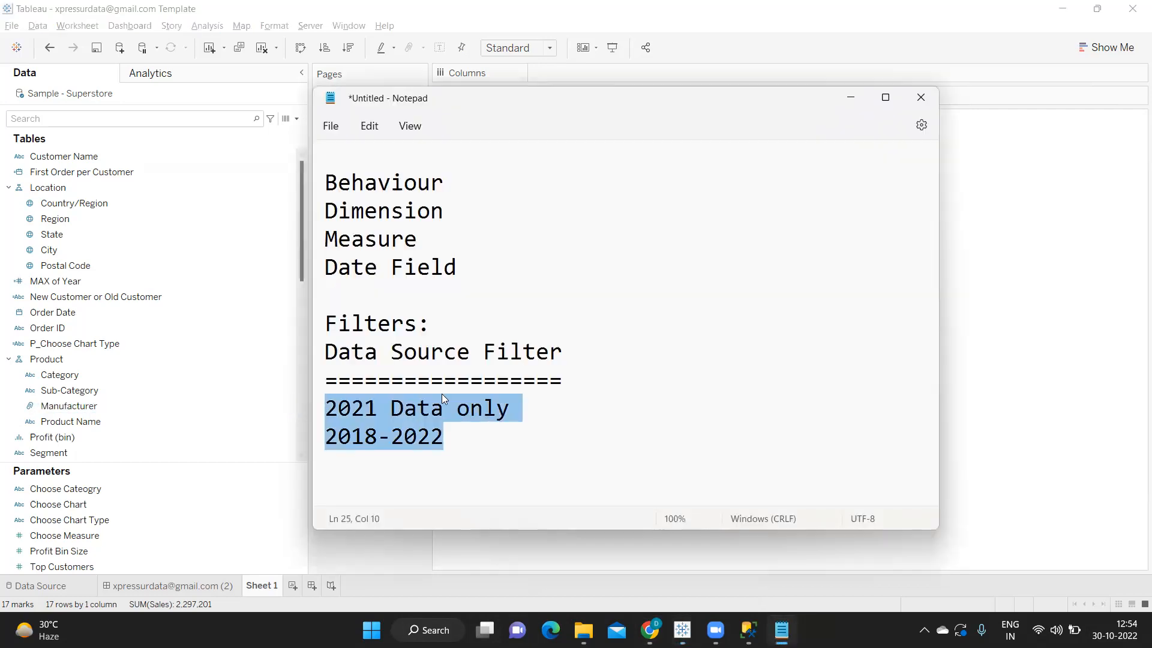
# Append "-- Applied to whole workbook." to the Data Source Filter line in the notes
pyautogui.click(483, 378)
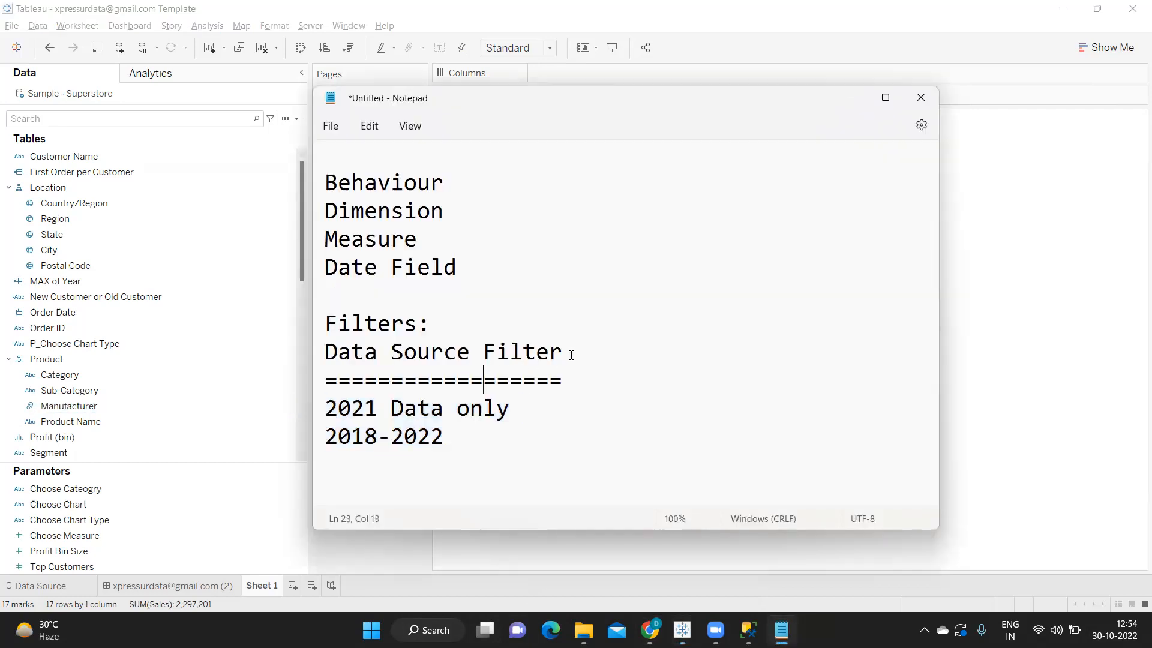
pyautogui.write('- Applied to ')
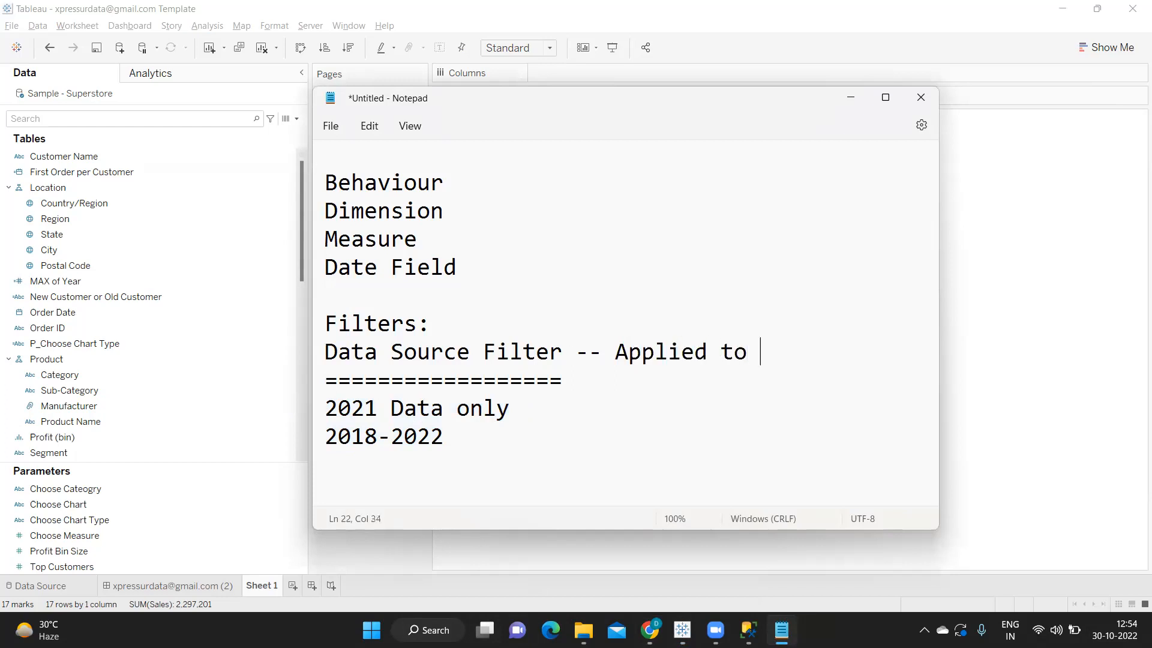
pyautogui.write('whole')
pyautogui.press('BackSpace')
pyautogui.write('le workbook.')
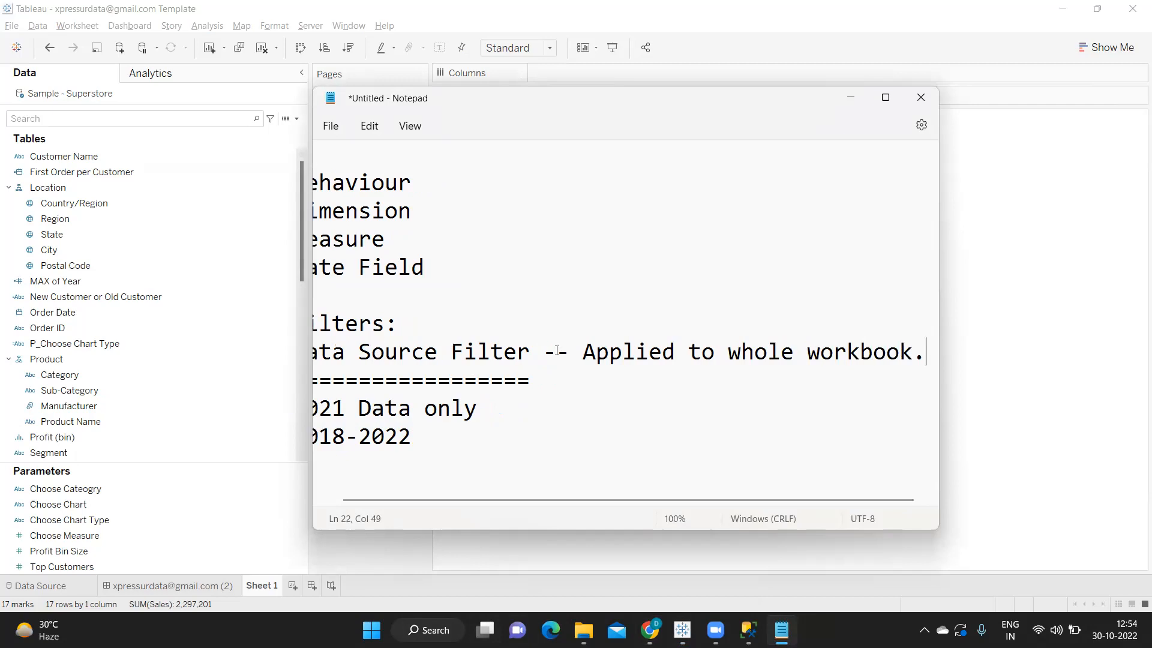
# Switch to Tableau and add a data source filter on the year of Order Date that keeps only 2021
pyautogui.hotkey('alt', 'Tab')
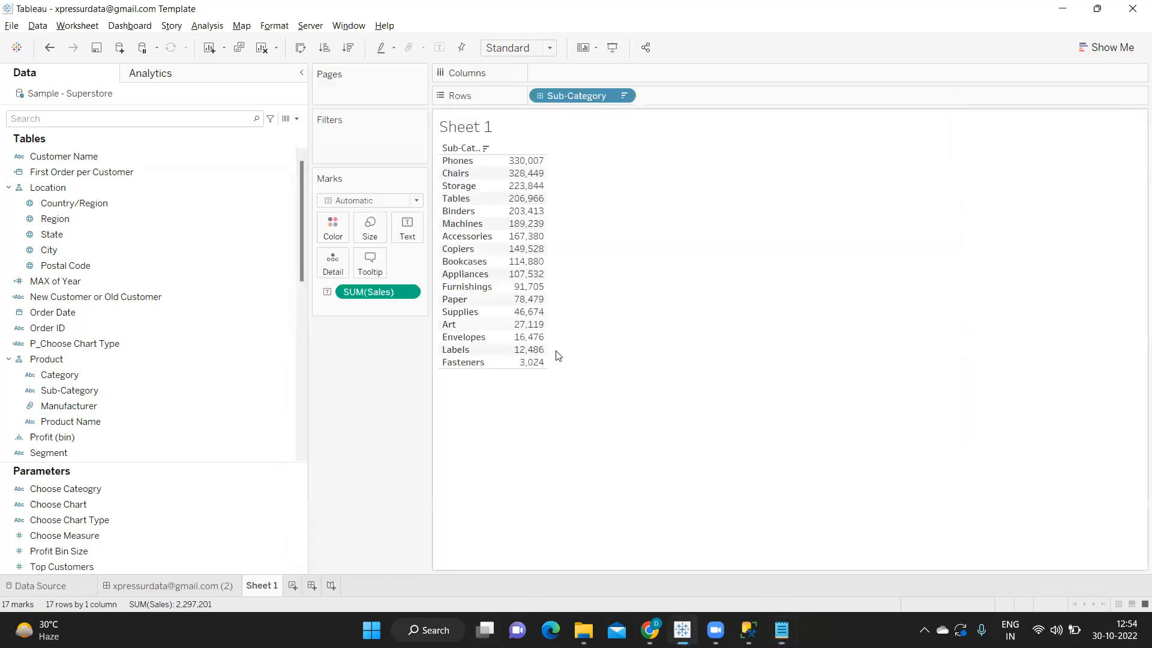
pyautogui.click(30, 584)
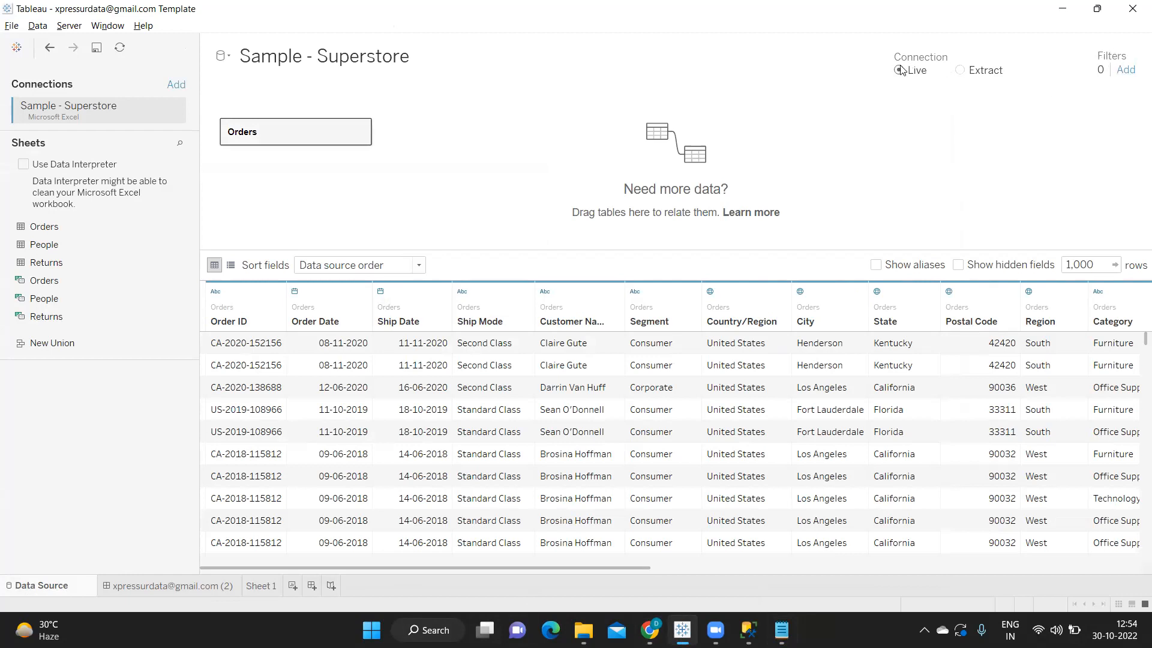
pyautogui.click(1126, 73)
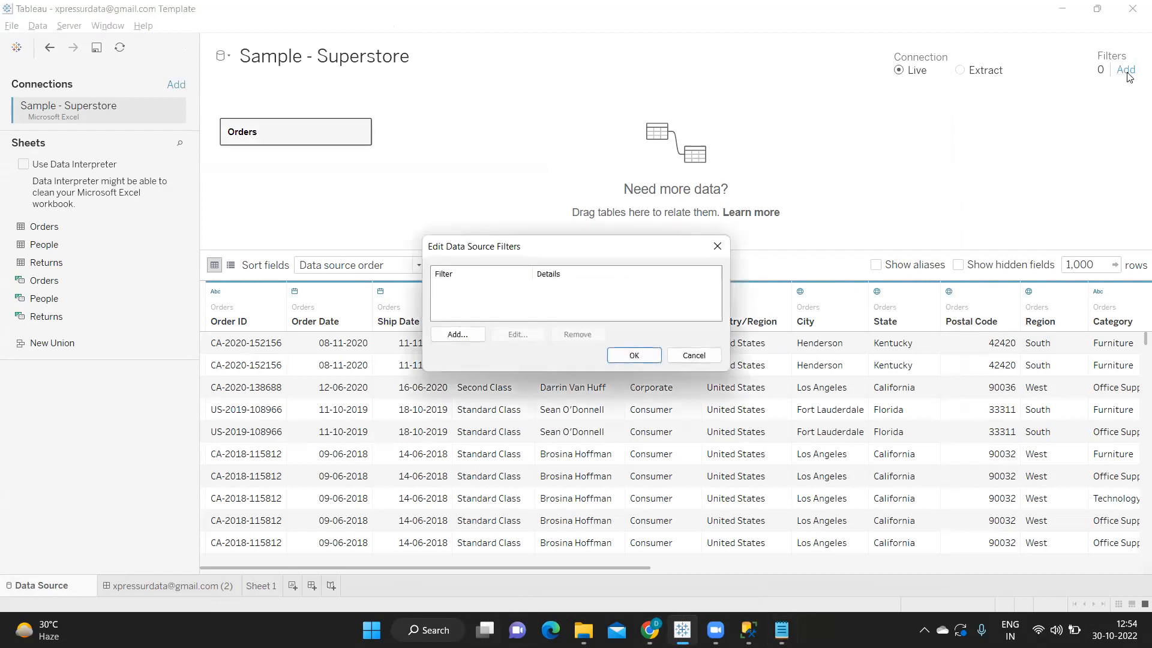
pyautogui.click(450, 336)
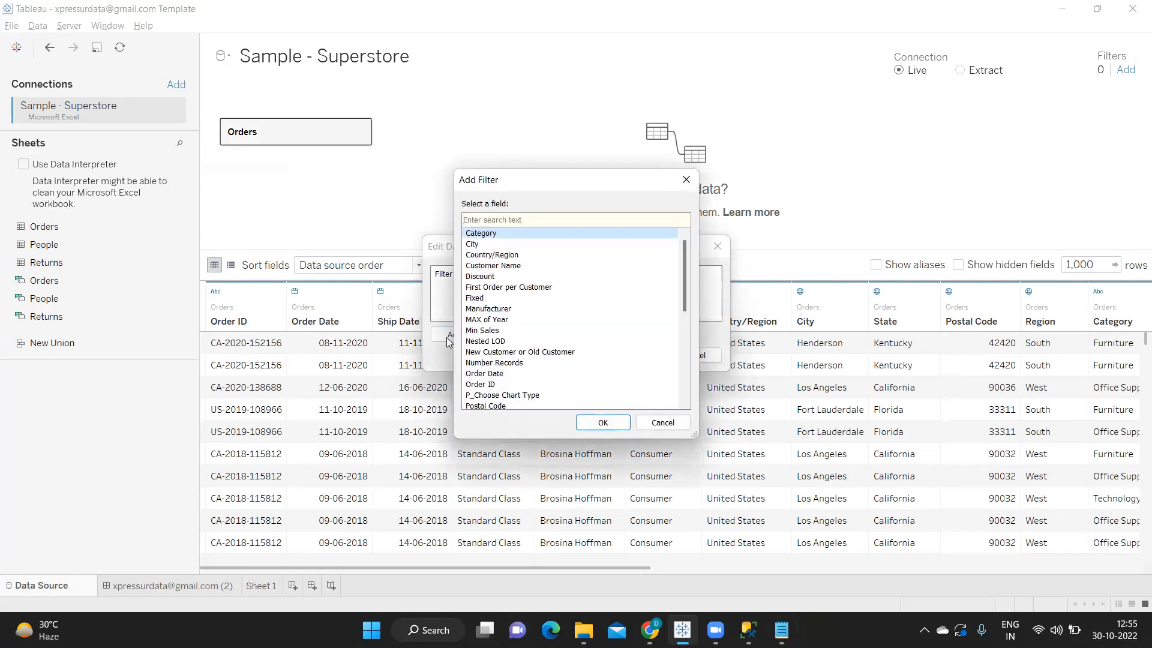
pyautogui.click(486, 374)
pyautogui.click(602, 422)
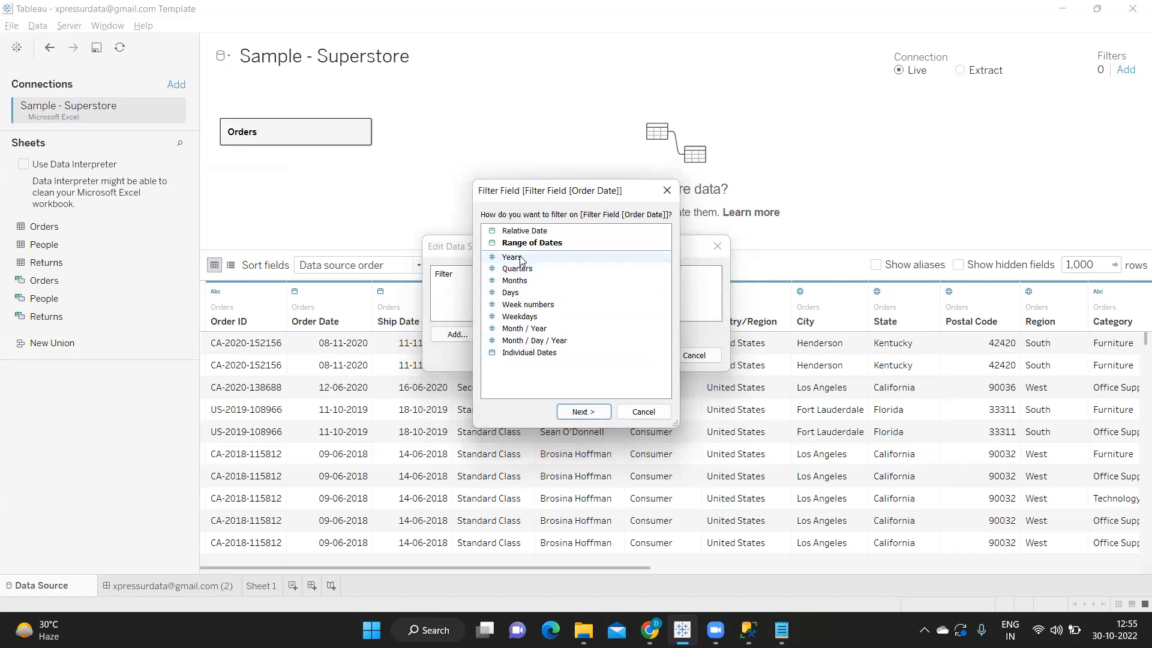
pyautogui.click(519, 258)
pyautogui.click(583, 412)
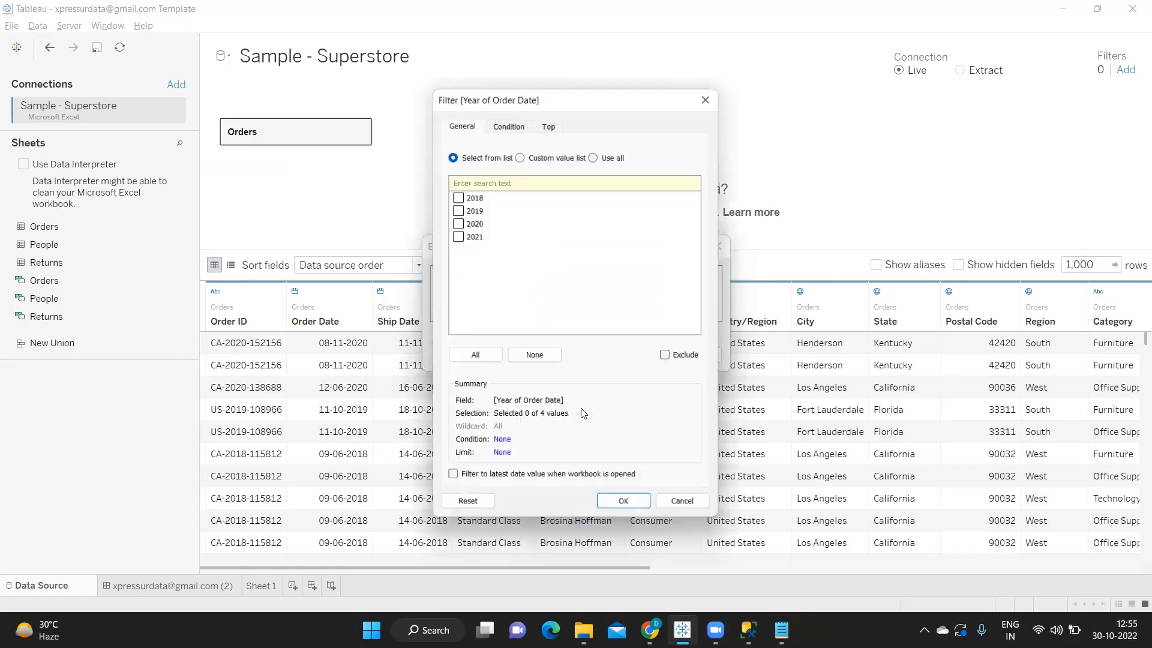
pyautogui.click(457, 238)
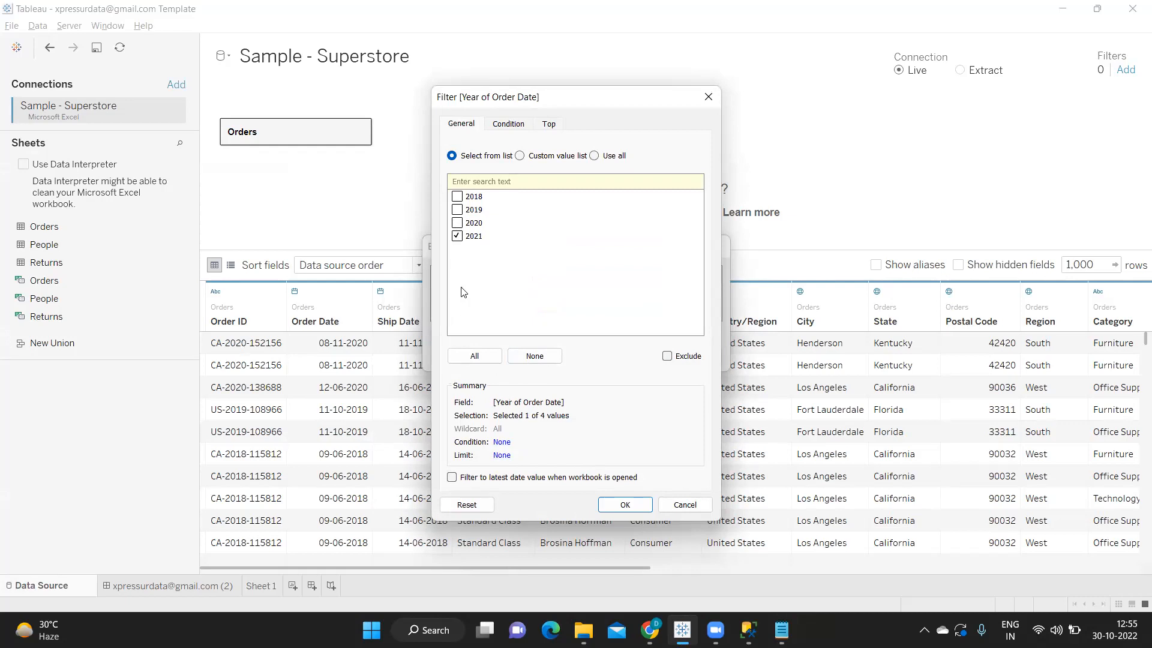
pyautogui.click(638, 506)
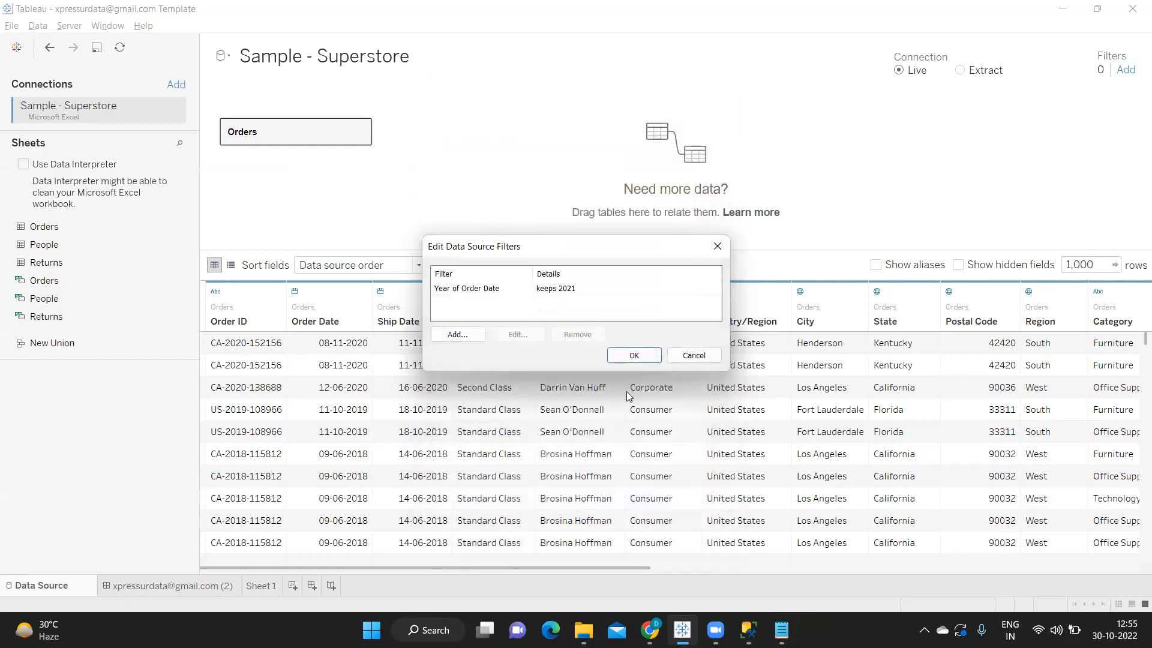
pyautogui.click(629, 352)
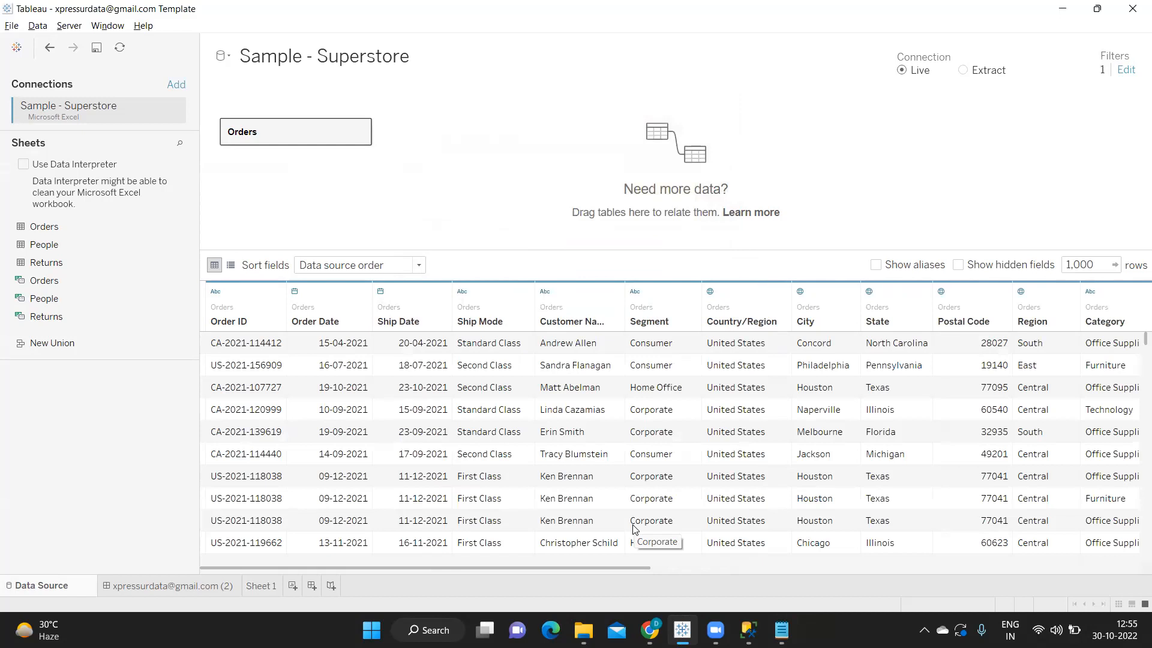
# Find the Order Date field and add it by year to the columns of Sheet 1
pyautogui.click(255, 586)
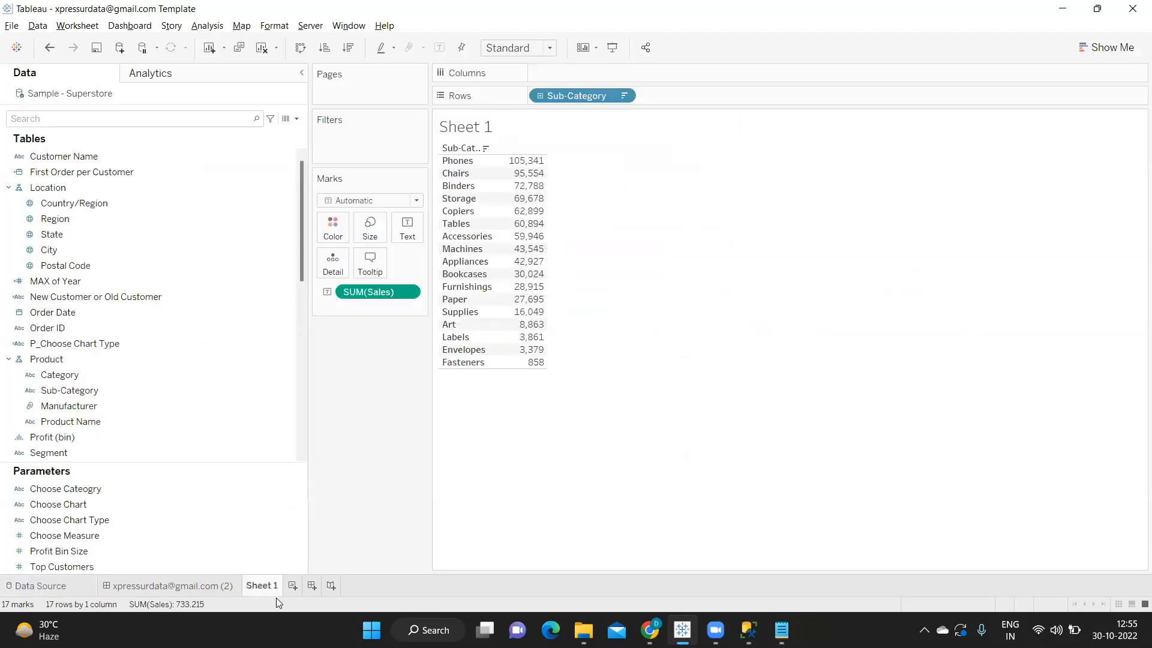
pyautogui.click(49, 123)
pyautogui.write('or')
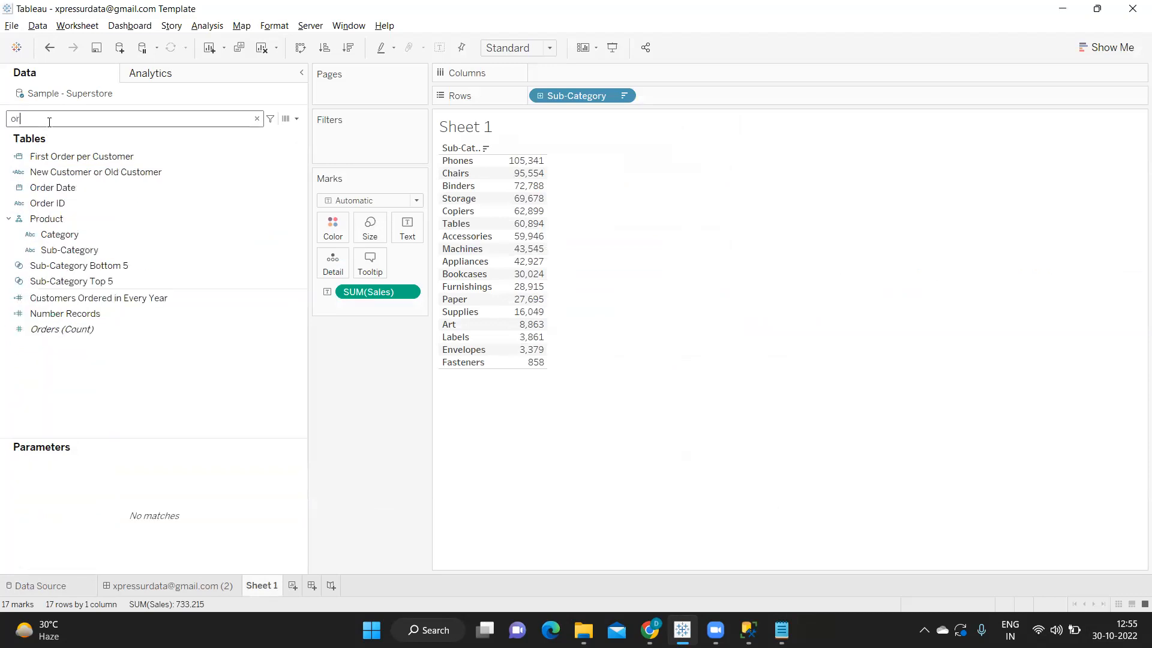
pyautogui.moveTo(187, 187); pyautogui.dragTo(566, 79)
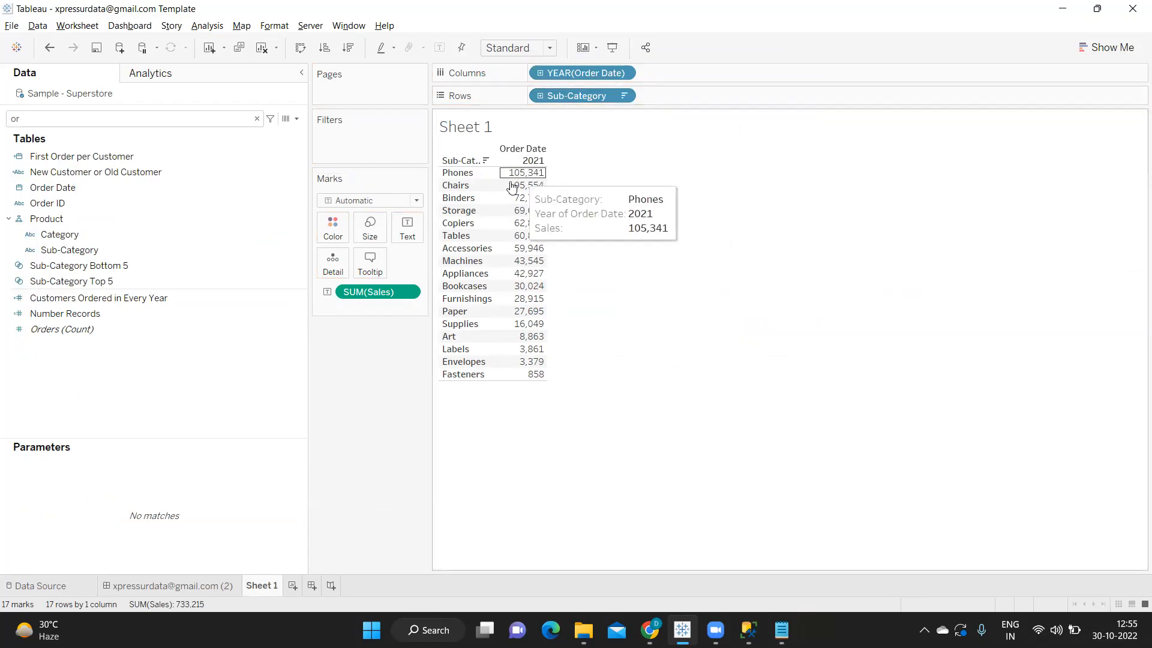
# Create two new worksheets, Sheet 2 and Sheet 3, each with the year of Order Date in the rows
pyautogui.click(296, 586)
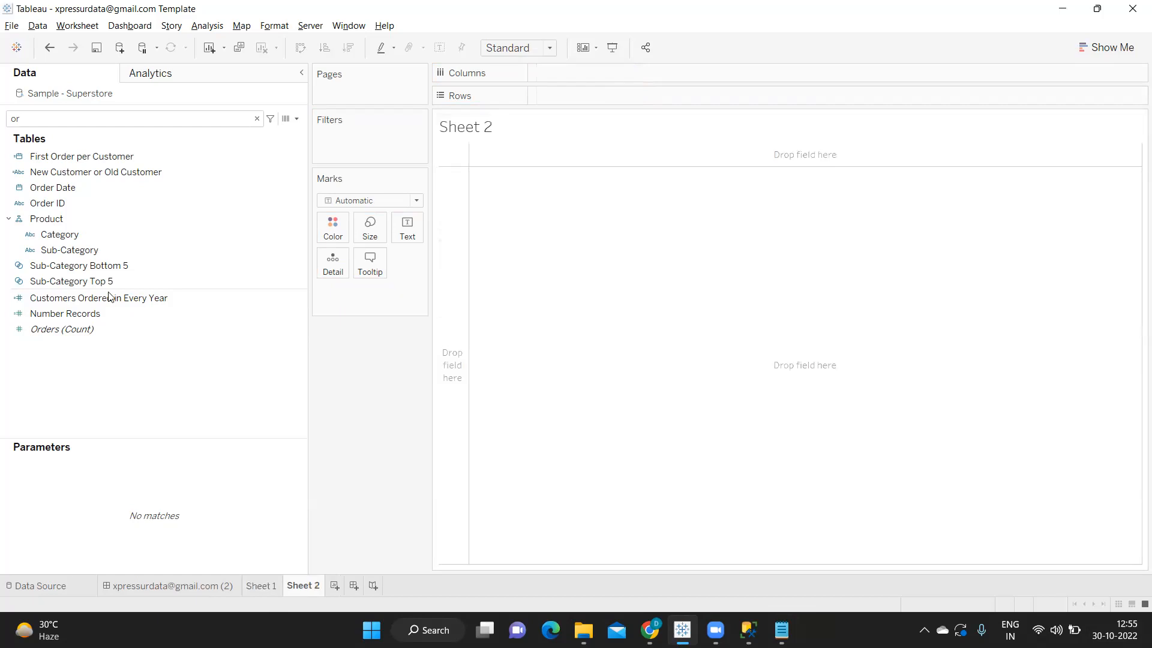
pyautogui.moveTo(84, 187); pyautogui.dragTo(633, 96)
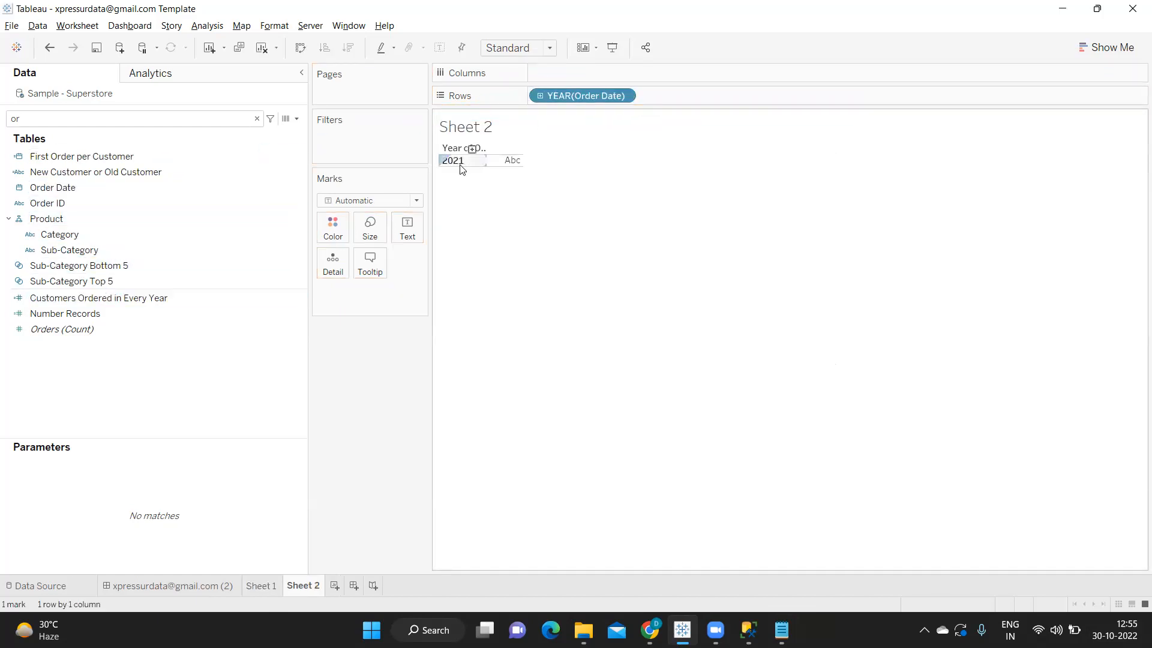
pyautogui.click(335, 586)
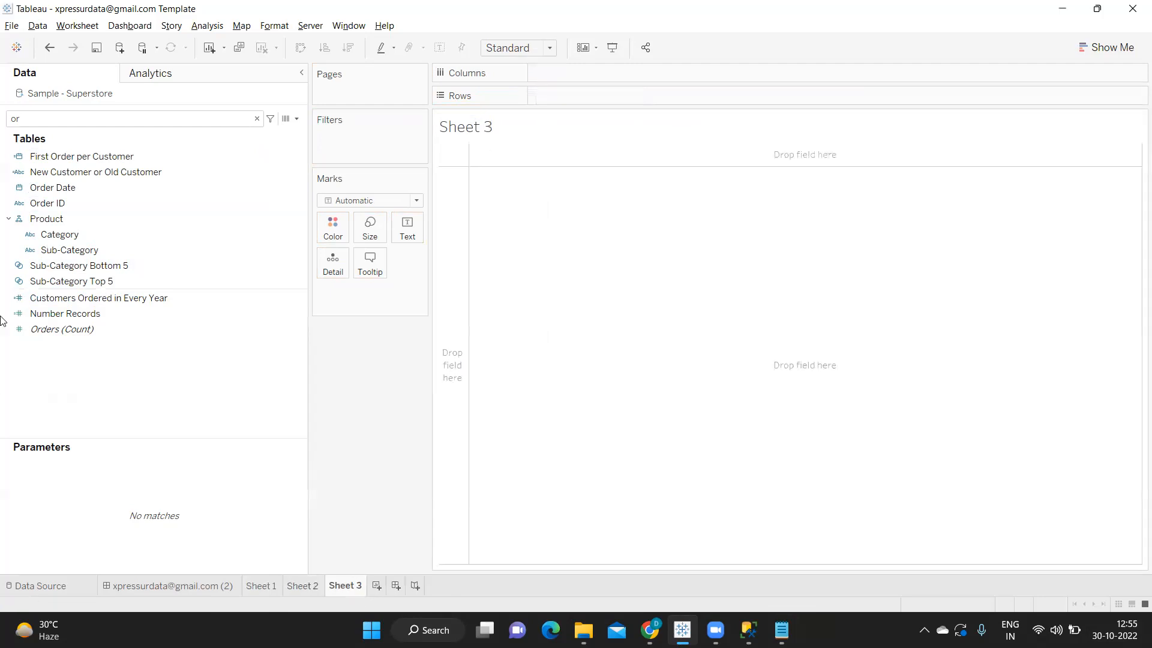
pyautogui.moveTo(56, 187); pyautogui.dragTo(595, 91)
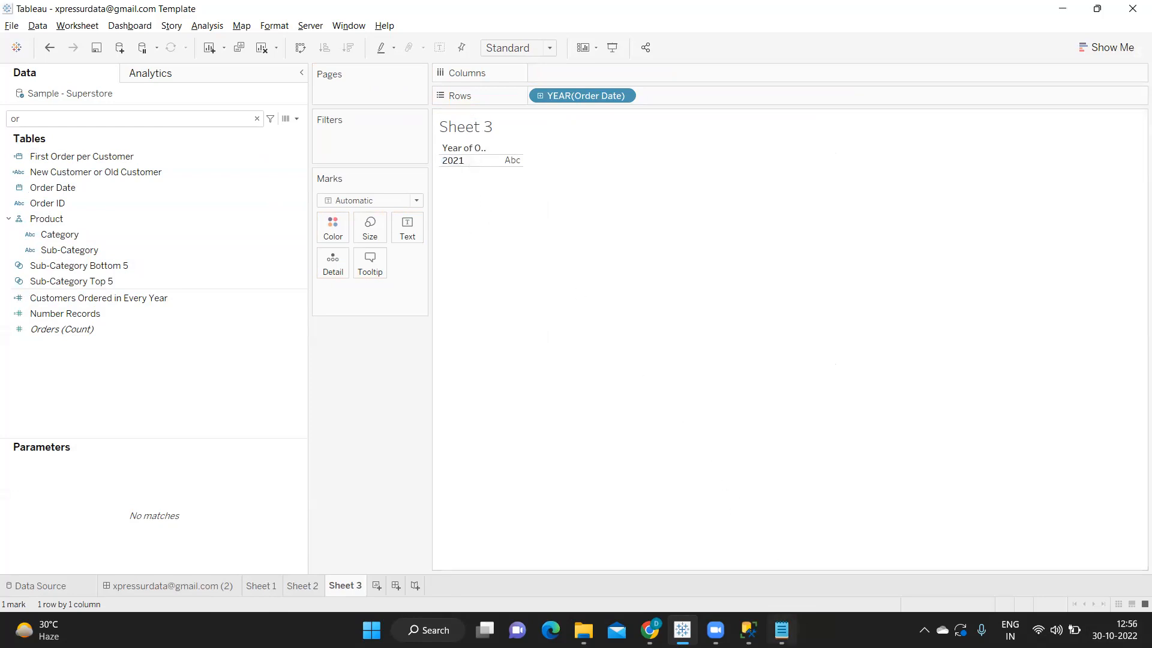
# Switch to Notepad, maximize it and add the line "Global Filter" below the Data Source Filter line
pyautogui.click(781, 630)
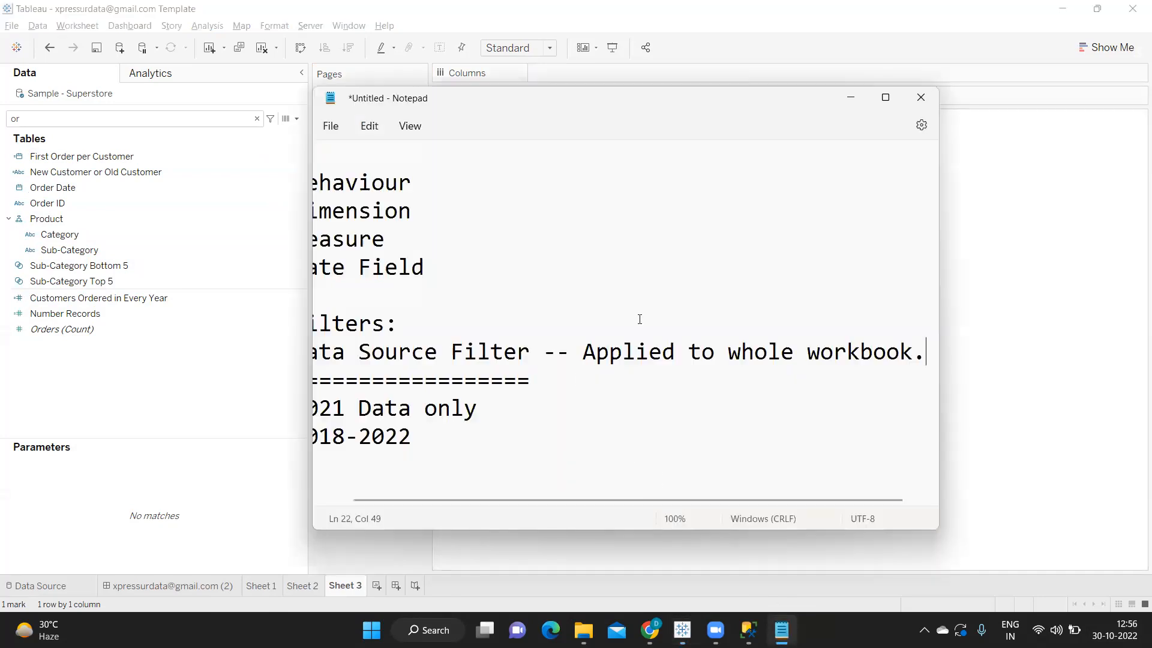
pyautogui.click(885, 97)
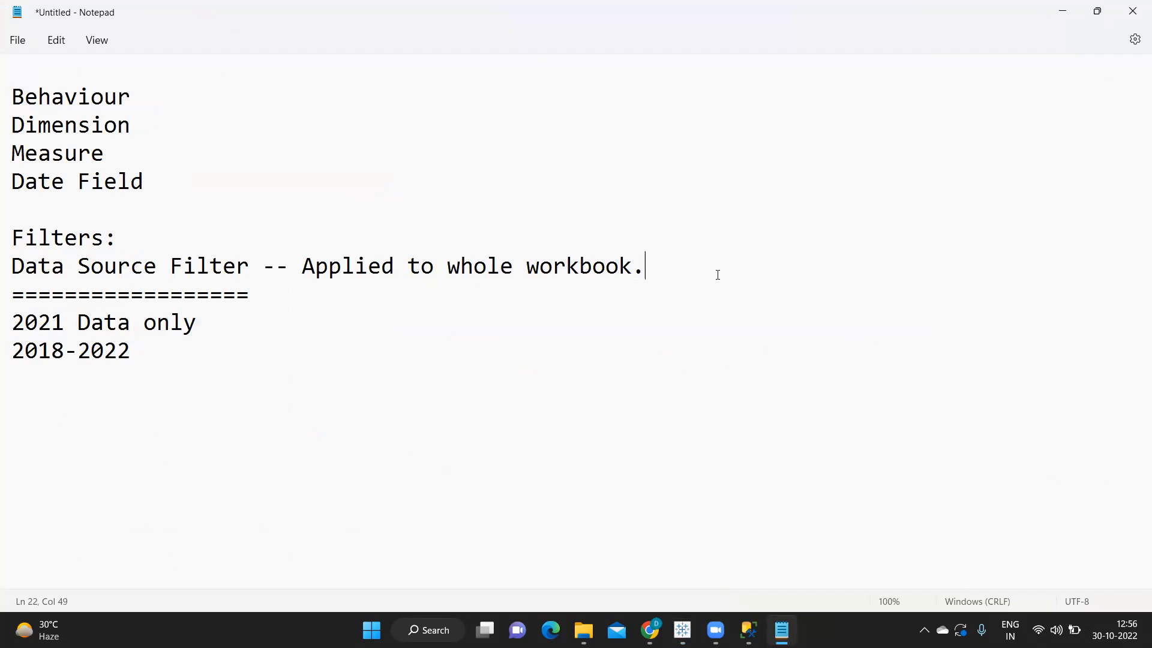
pyautogui.press('Return')
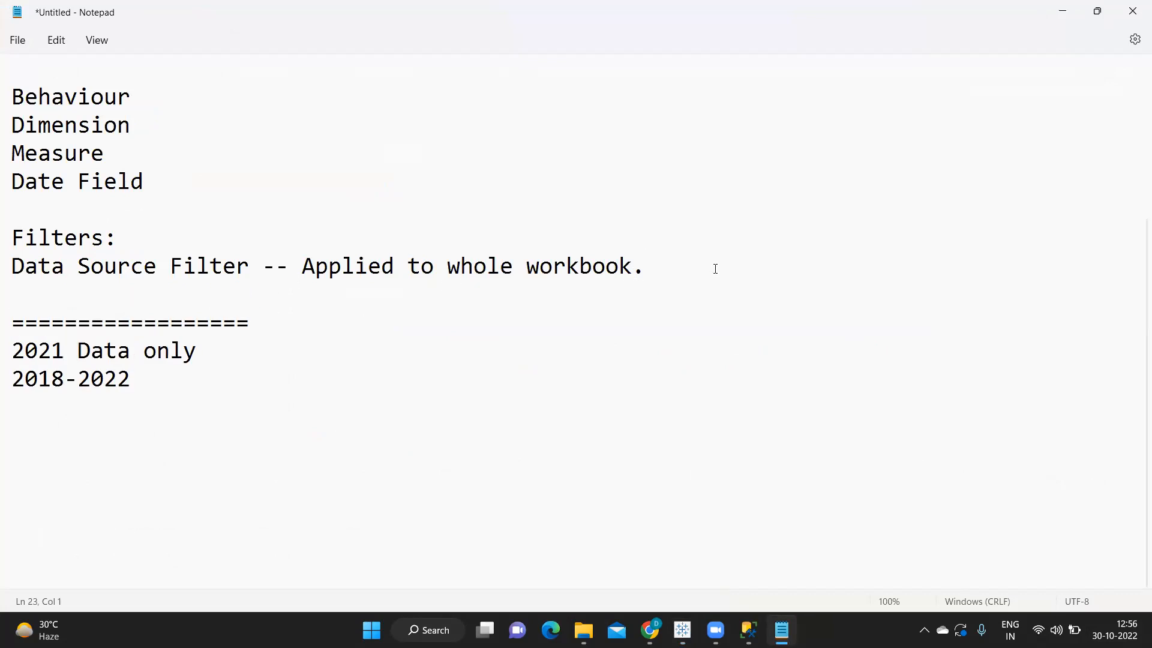
pyautogui.write('Global Filter')
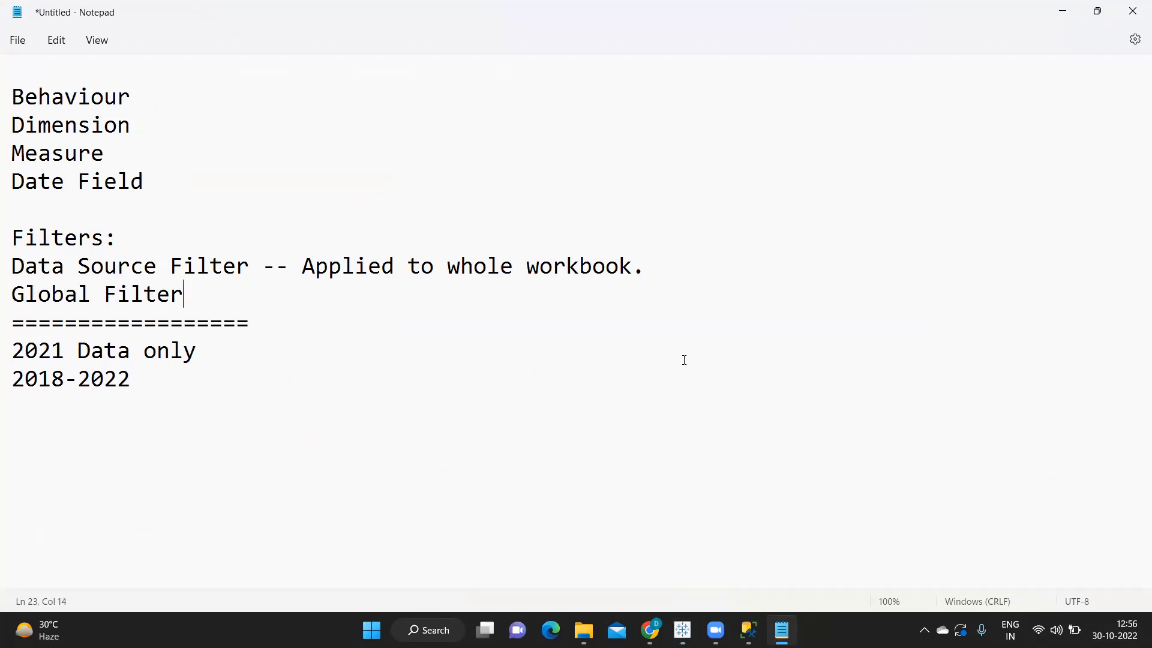
# Return to Tableau and filter Sheet 1 by Region, keeping only Central and East
pyautogui.hotkey('alt', 'Tab')
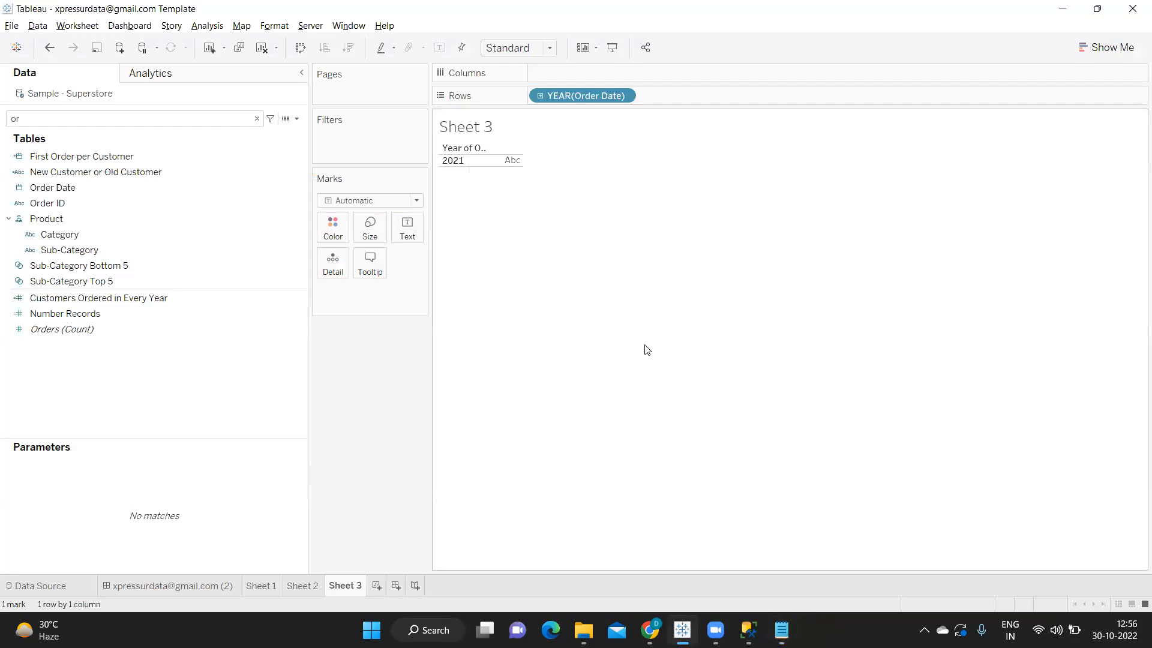
pyautogui.click(255, 586)
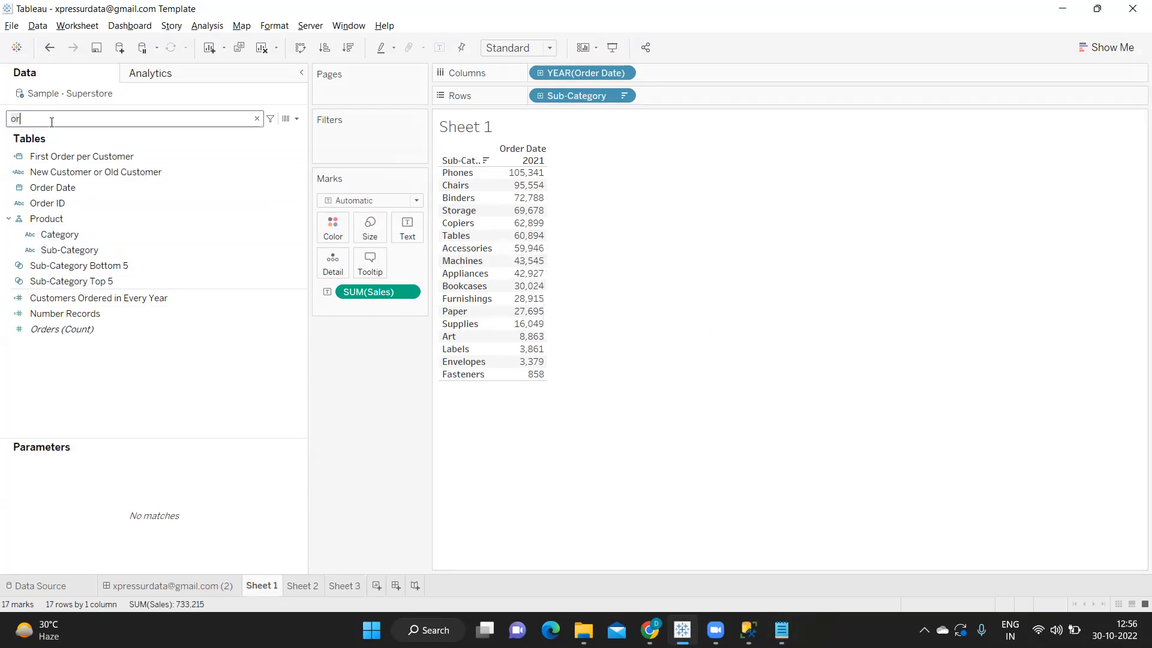
pyautogui.press('BackSpace')
pyautogui.press('BackSpace')
pyautogui.write('re')
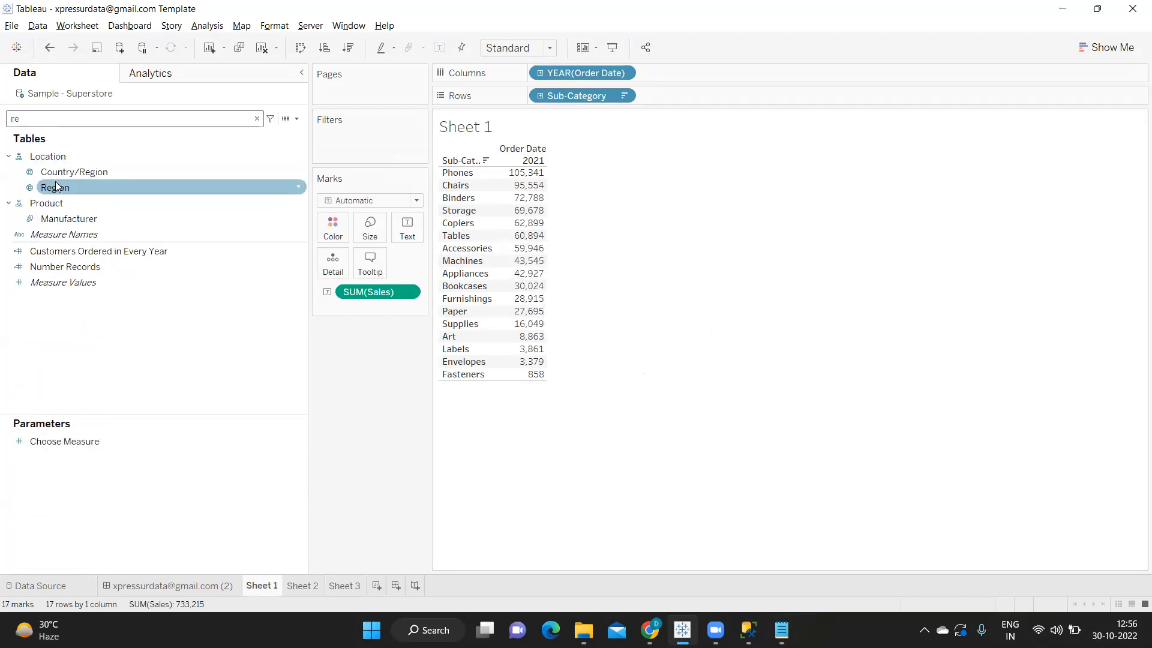
pyautogui.moveTo(59, 187); pyautogui.dragTo(351, 150)
pyautogui.click(453, 217)
pyautogui.click(687, 495)
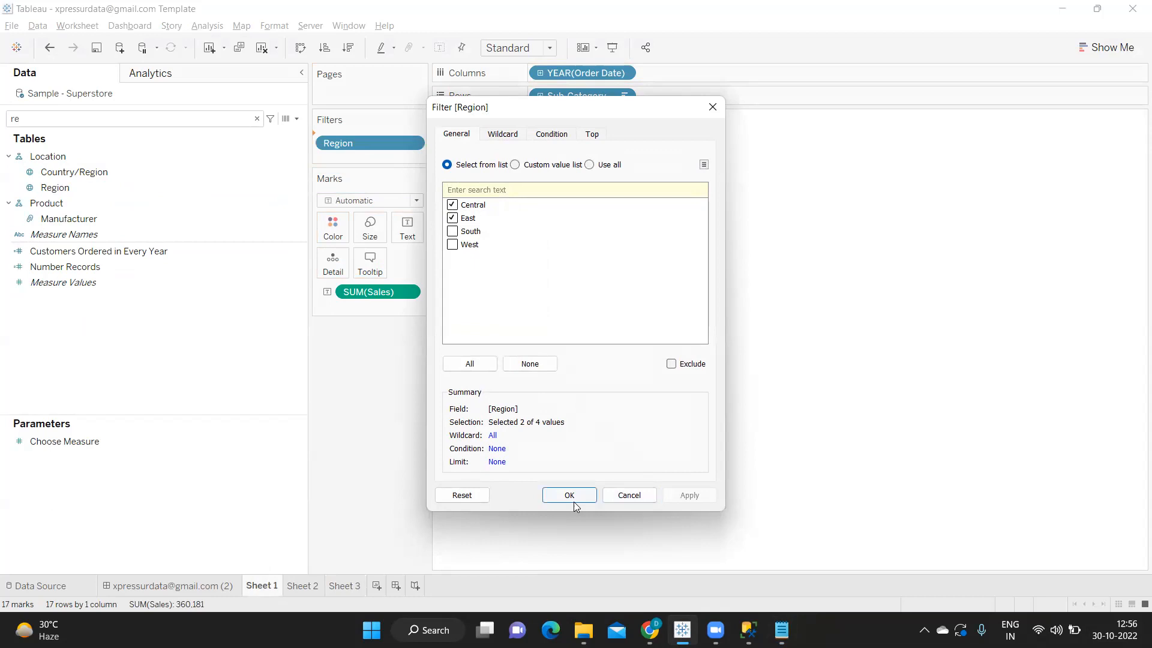
pyautogui.click(576, 497)
# Place Region after the order year in Sheet 1's columns and in Sheet 2's rows, and return to Sheet 1
pyautogui.moveTo(91, 185); pyautogui.dragTo(554, 96)
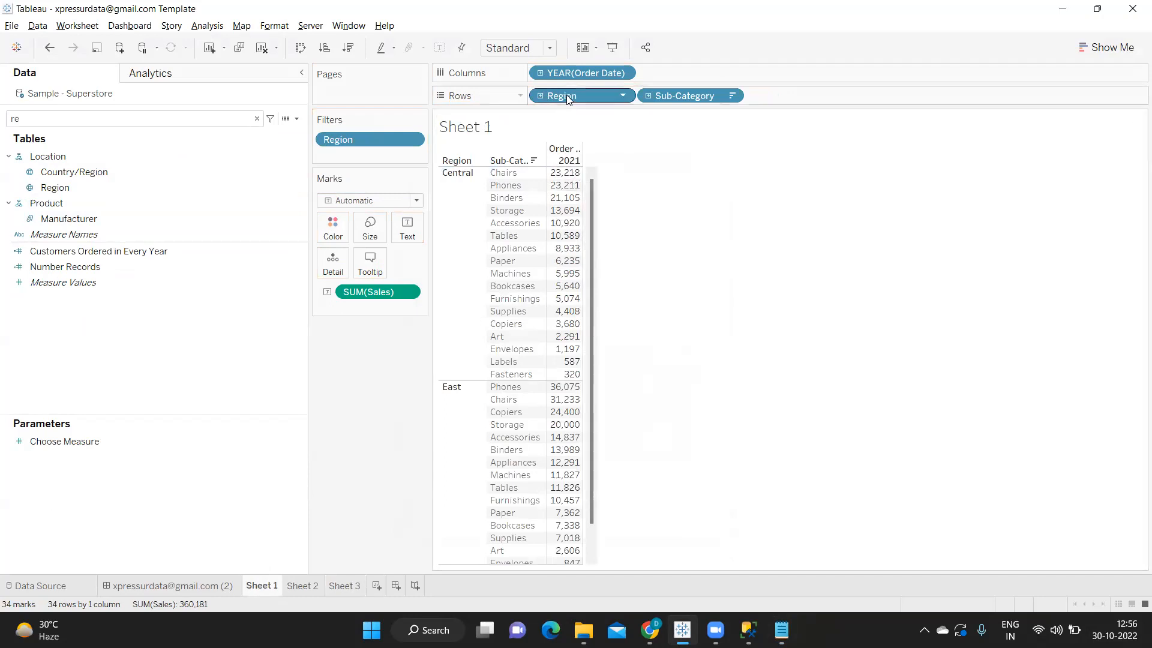
pyautogui.moveTo(568, 94); pyautogui.dragTo(659, 73)
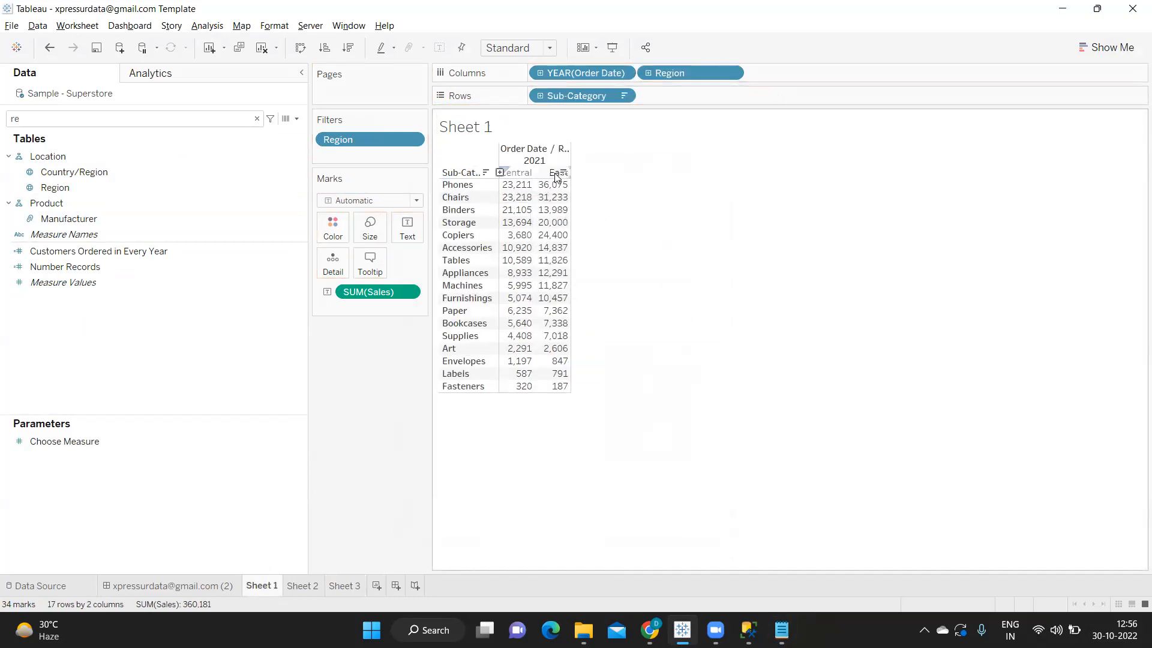
pyautogui.click(302, 586)
pyautogui.moveTo(37, 189); pyautogui.dragTo(642, 101)
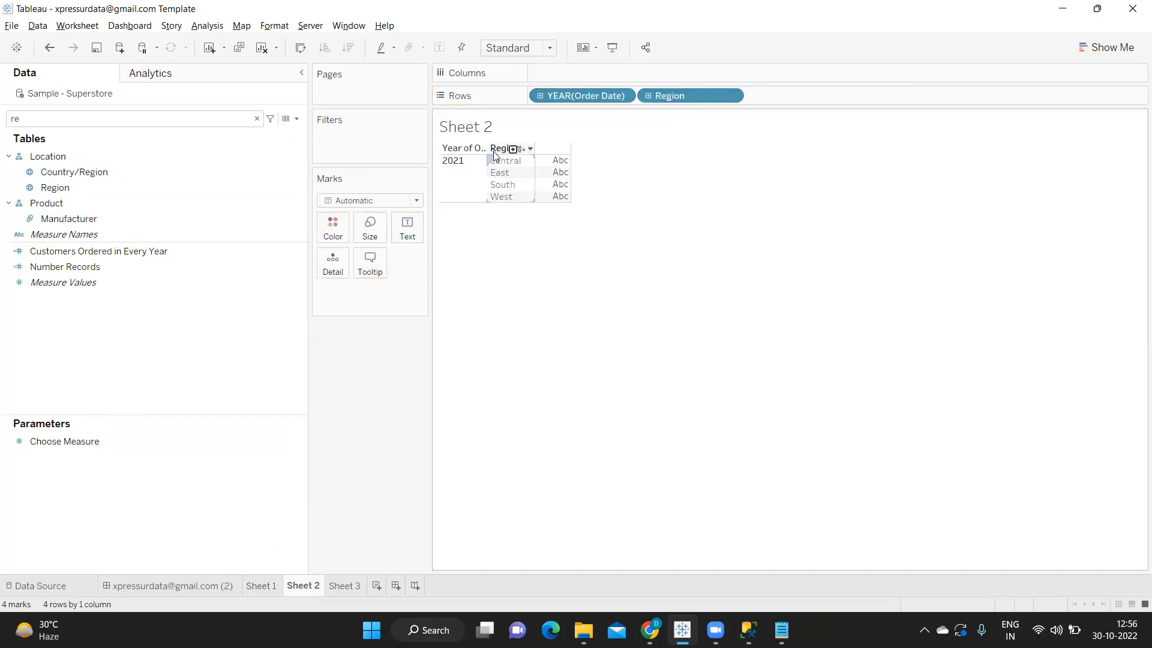
pyautogui.click(258, 587)
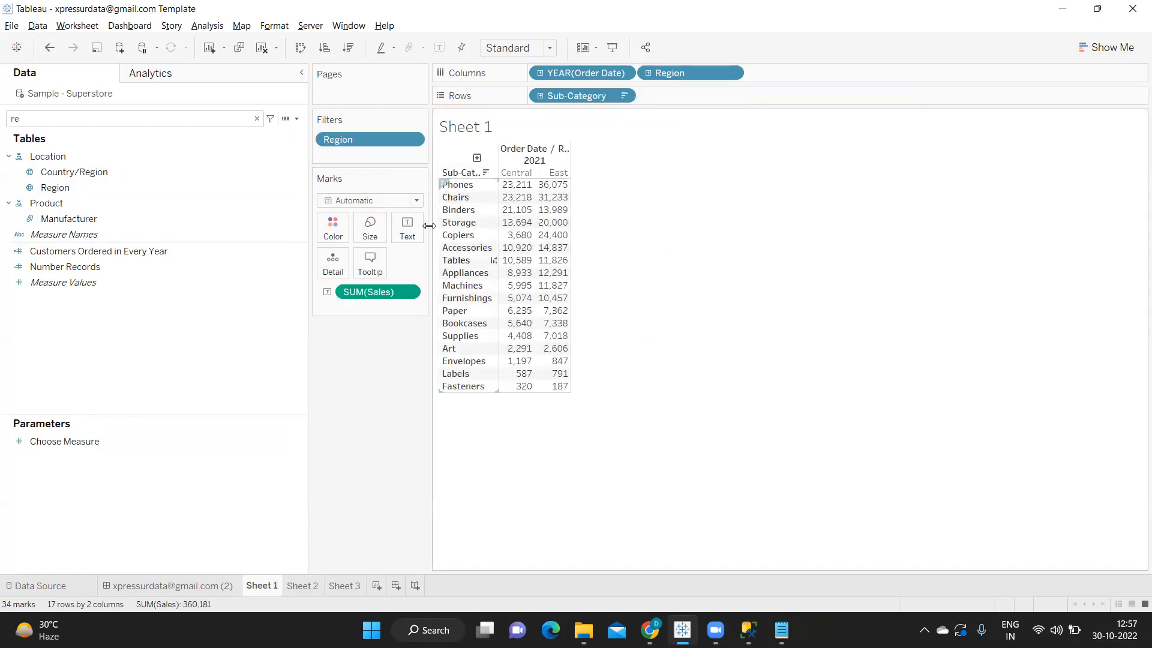
pyautogui.moveTo(546, 227)
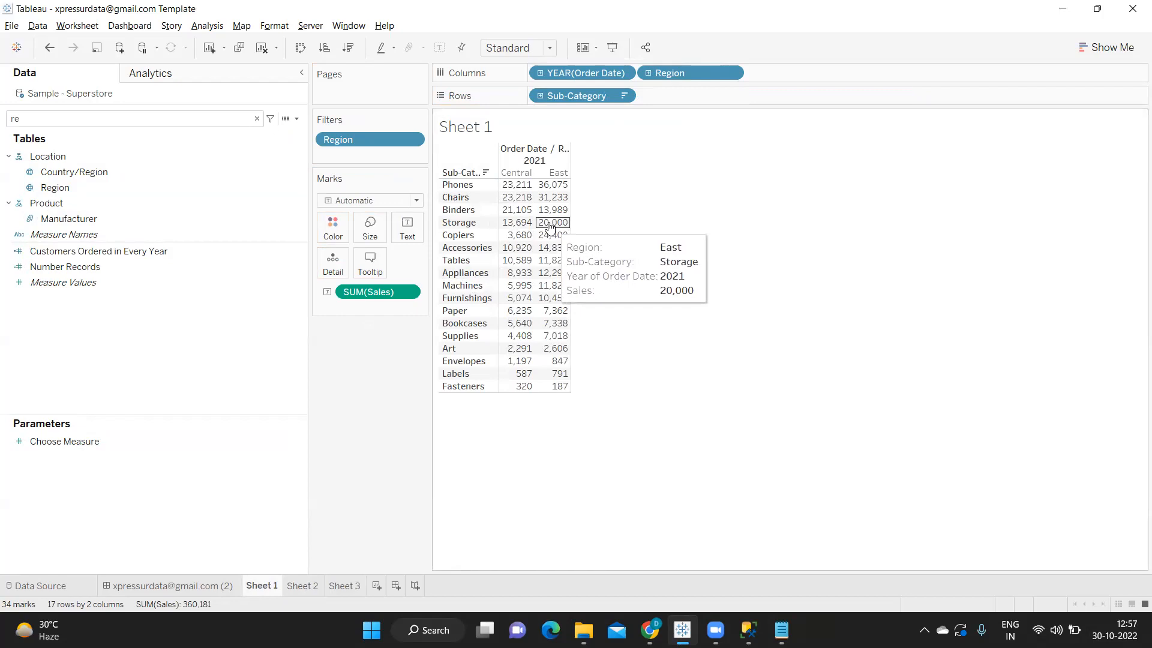
# Switch to Notepad and add the line "Normal Filter" directly below the row of equals signs
pyautogui.hotkey('alt', 'Tab')
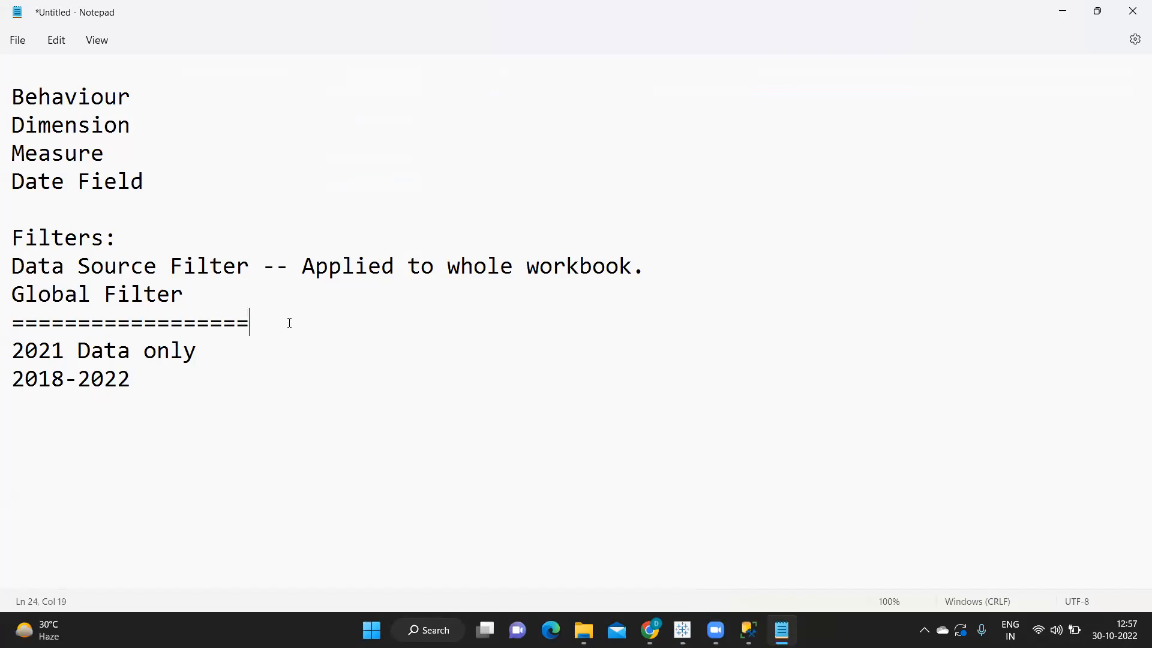
pyautogui.press('Return')
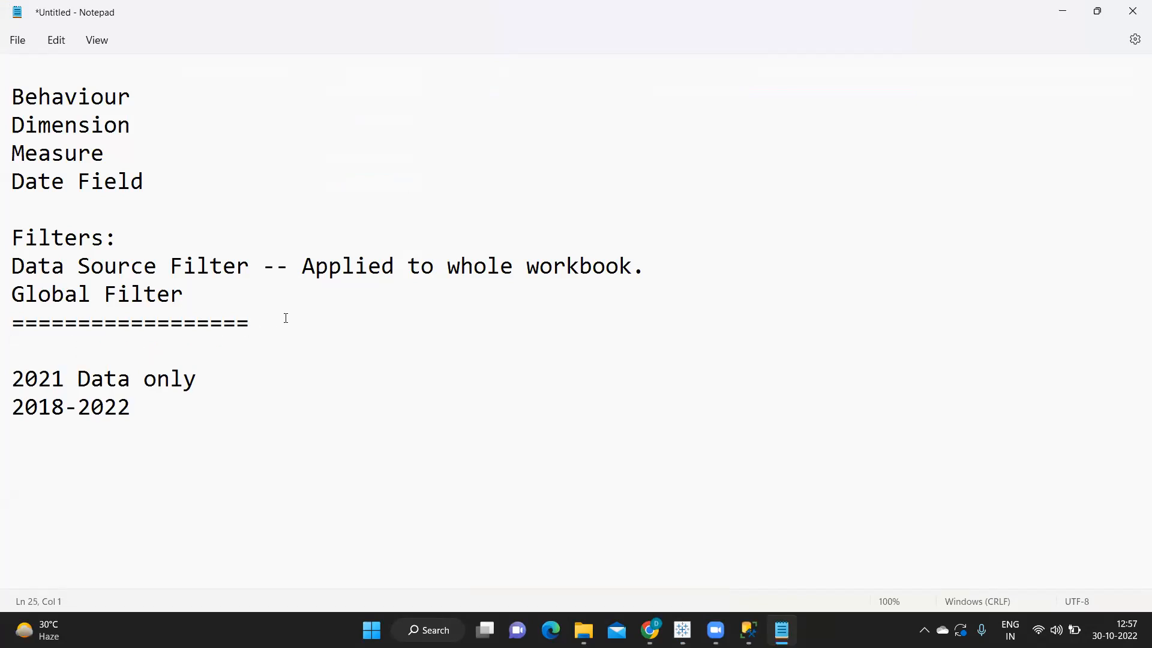
pyautogui.write('Normal Filter')
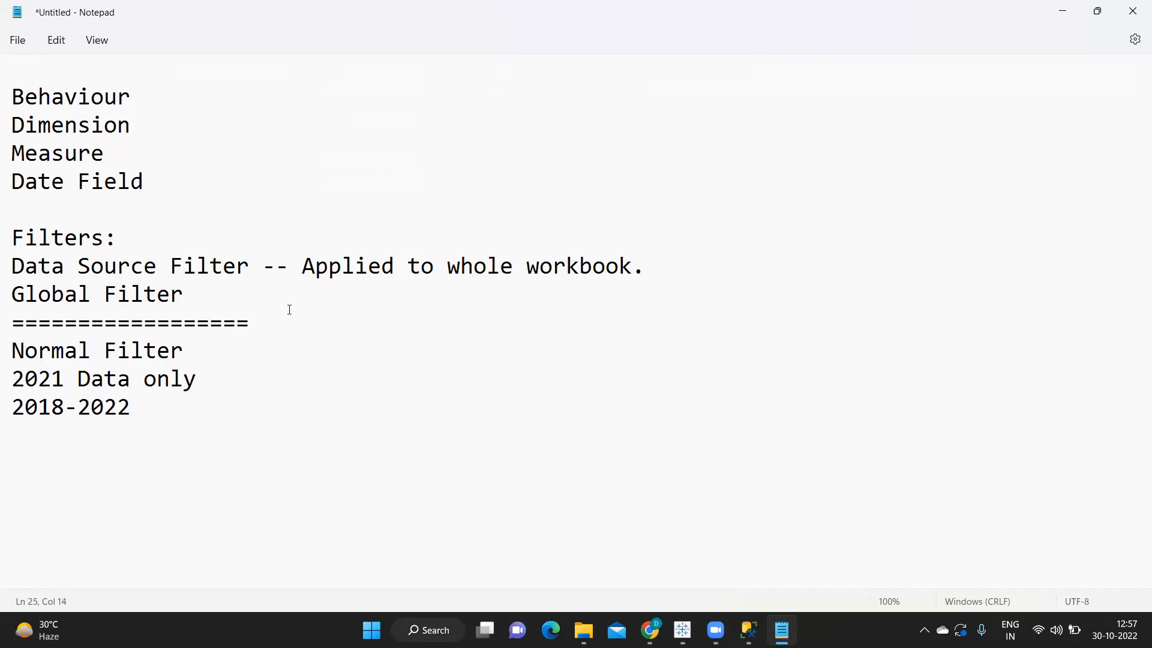
# Return to Tableau, switch the Sample - Superstore connection to Extract and open Sheet 1 to generate it
pyautogui.press('Return')
pyautogui.hotkey('alt', 'Tab')
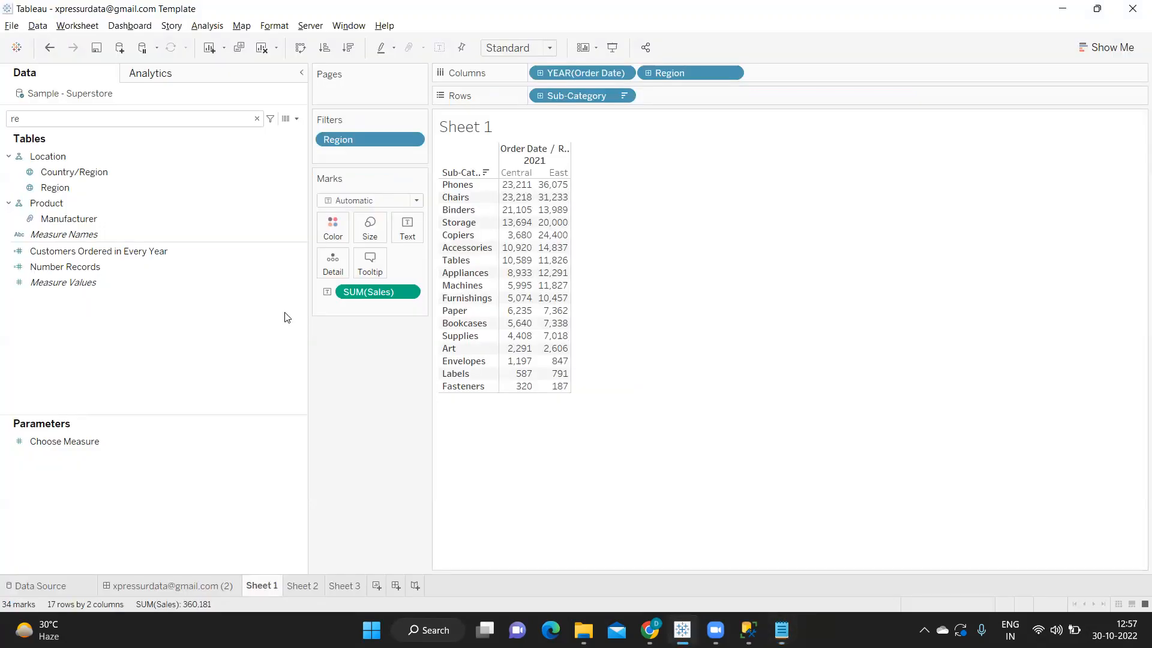
pyautogui.click(38, 586)
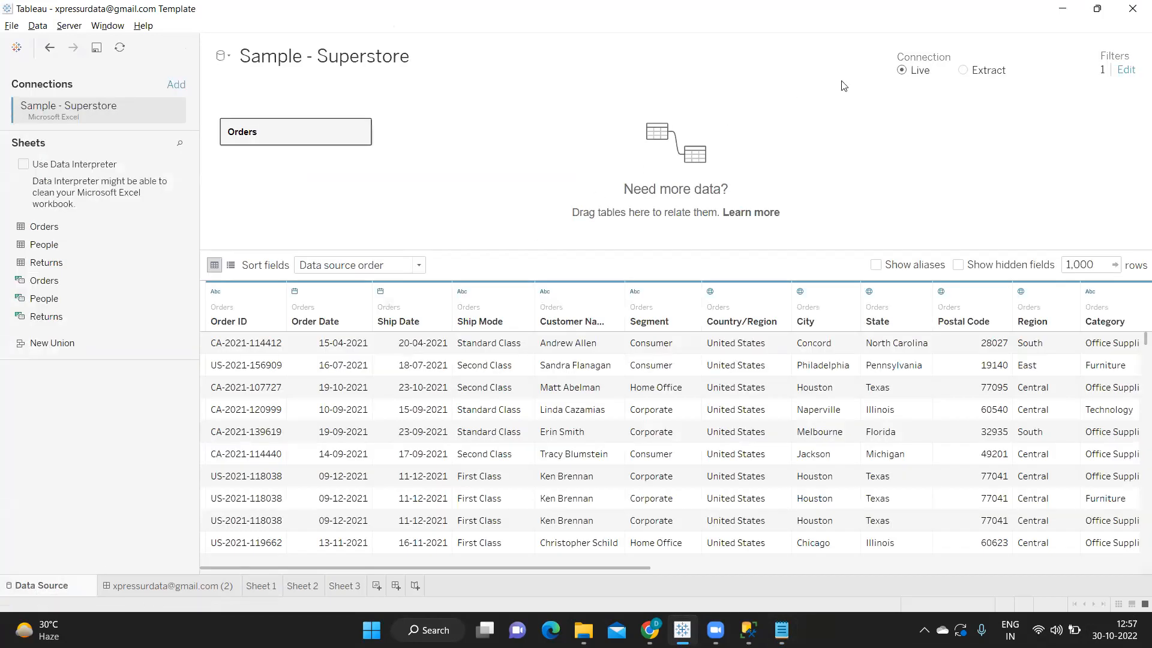
pyautogui.click(963, 71)
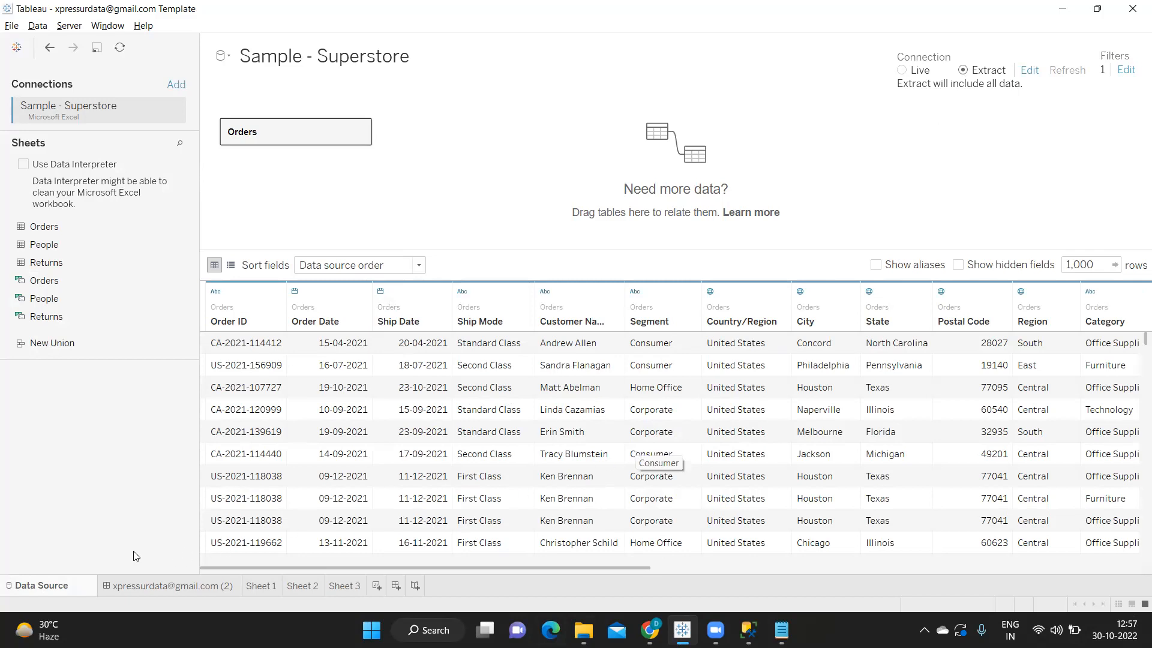
pyautogui.click(266, 589)
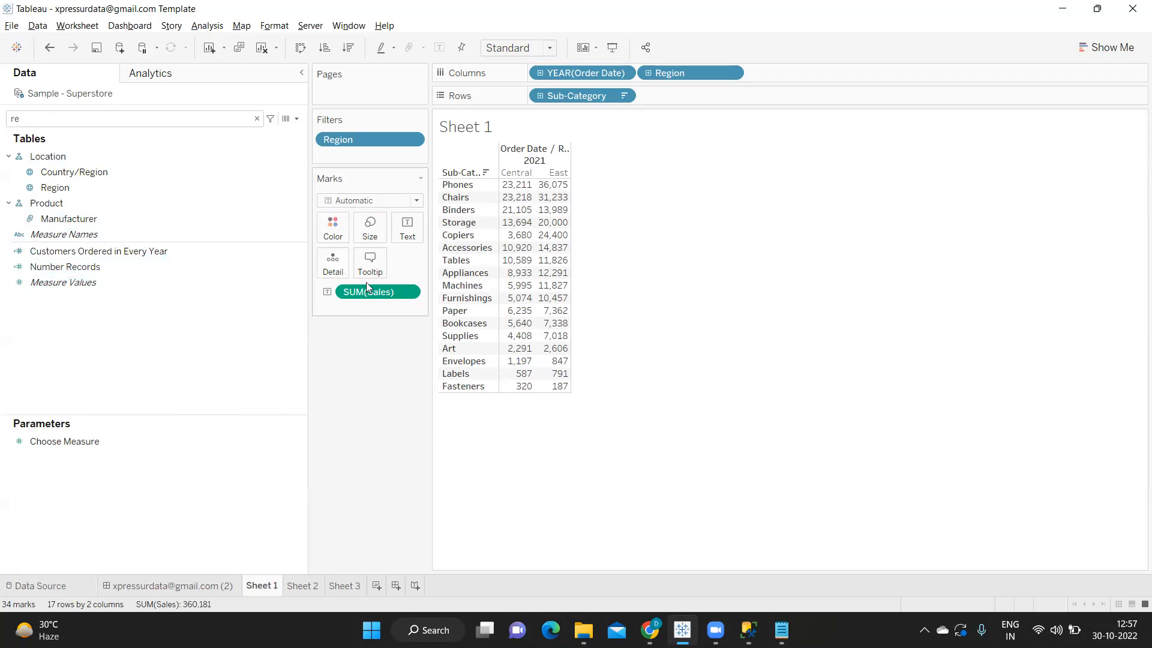
# Add a new worksheet, search the fields for "or" and place Order Date in its rows
pyautogui.click(377, 585)
pyautogui.click(43, 114)
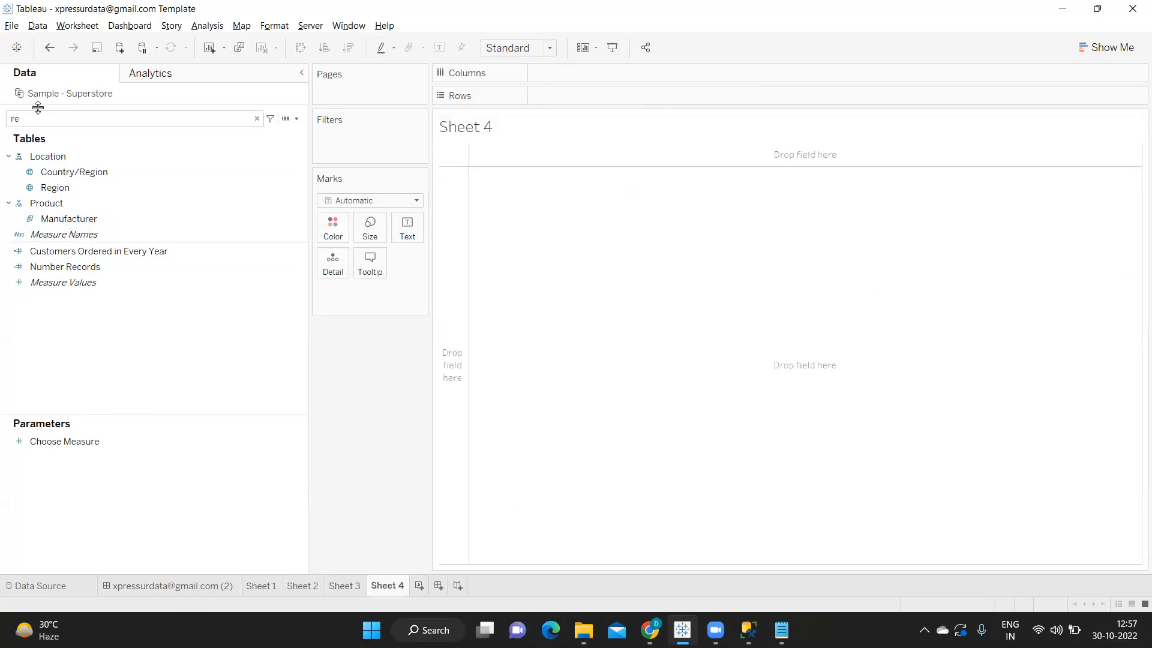
pyautogui.write('re')
pyautogui.press('BackSpace')
pyautogui.press('BackSpace')
pyautogui.write('or')
pyautogui.moveTo(53, 187)
pyautogui.mouseDown()
pyautogui.moveTo(499, 85)
pyautogui.moveTo(571, 93)
pyautogui.mouseUp()
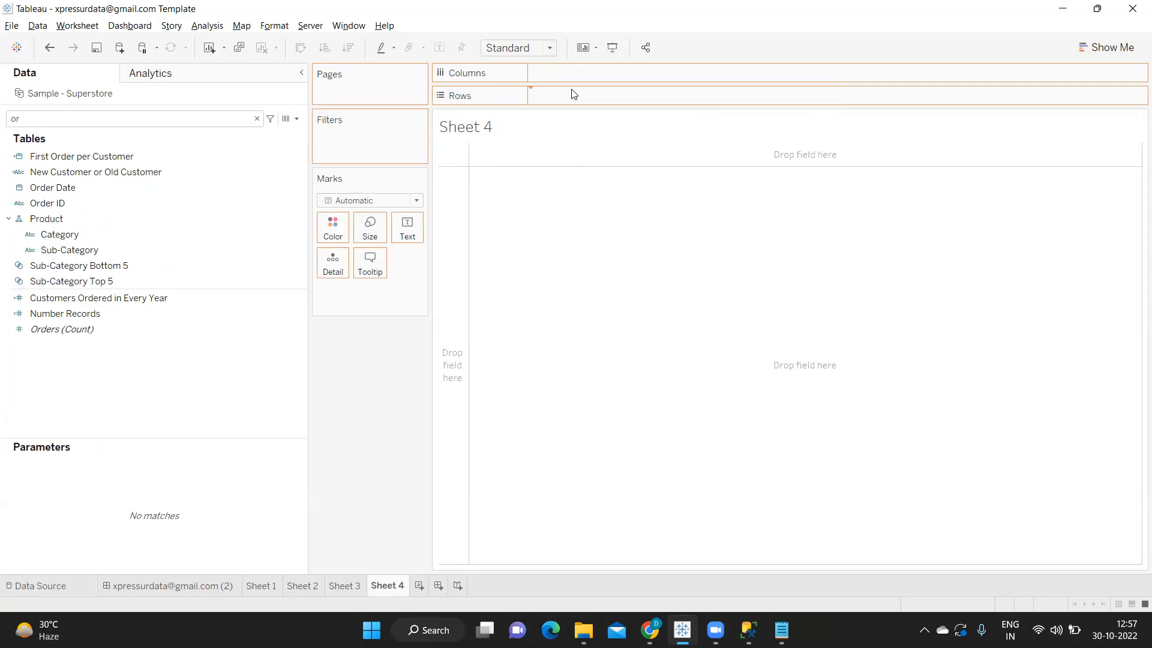
# Search the fields for "re" and place Region after the order year in the new sheet's rows
pyautogui.click(85, 119)
pyautogui.press('BackSpace')
pyautogui.press('BackSpace')
pyautogui.write('re')
pyautogui.moveTo(55, 187); pyautogui.dragTo(702, 94)
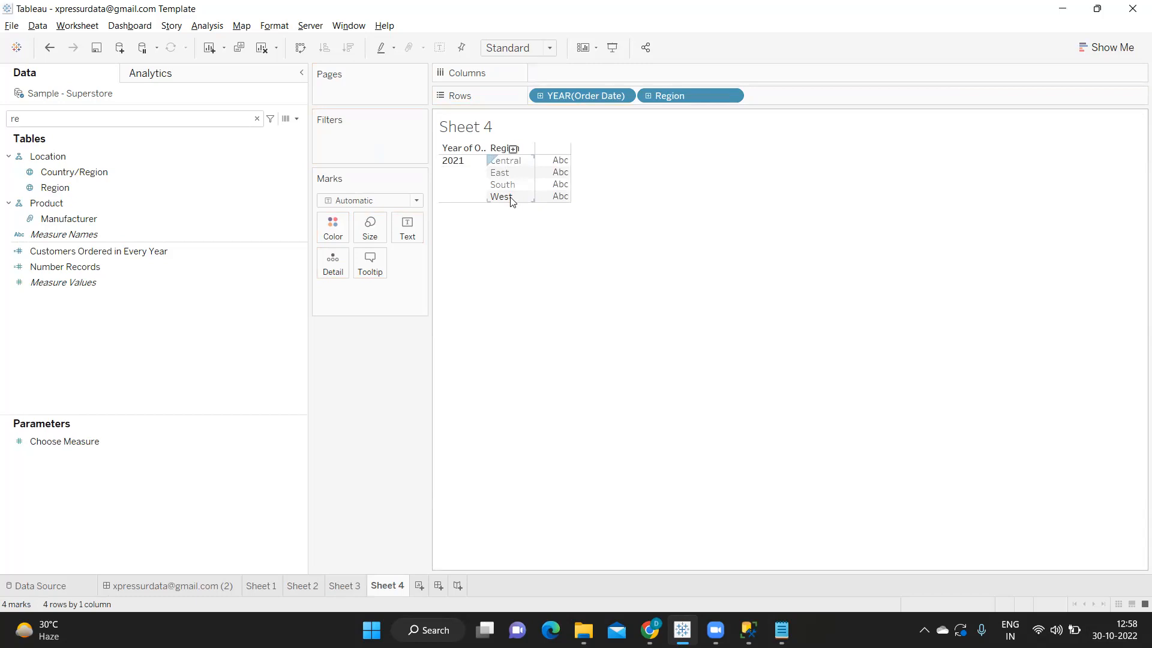
# Add an extract filter on Region that keeps only Central and East, and return to Sheet 4 to regenerate the extract
pyautogui.click(47, 587)
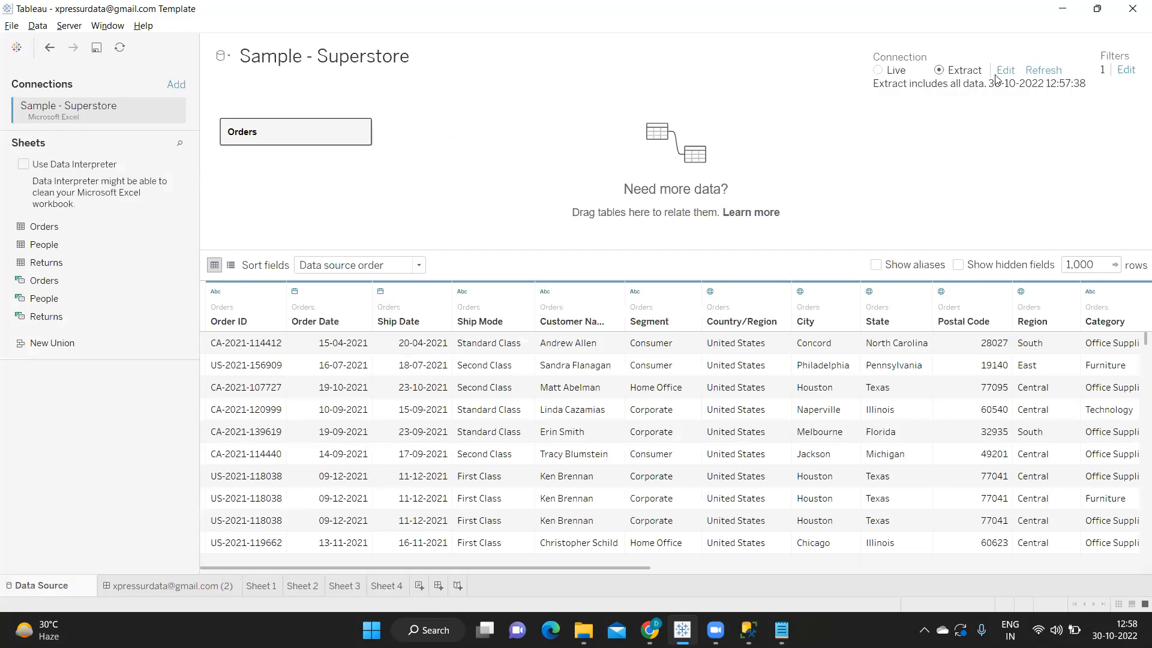
pyautogui.click(1005, 70)
pyautogui.click(474, 350)
pyautogui.scroll(-1, 514, 327)
pyautogui.scroll(-4, 514, 325)
pyautogui.scroll(-1, 514, 324)
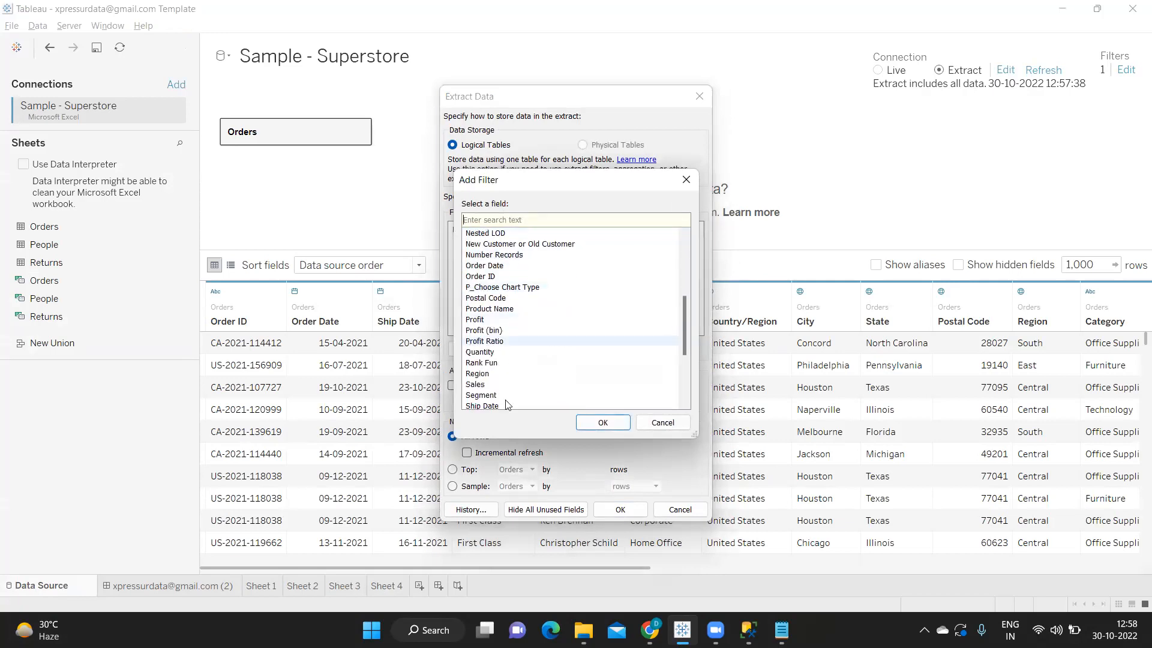
pyautogui.click(509, 373)
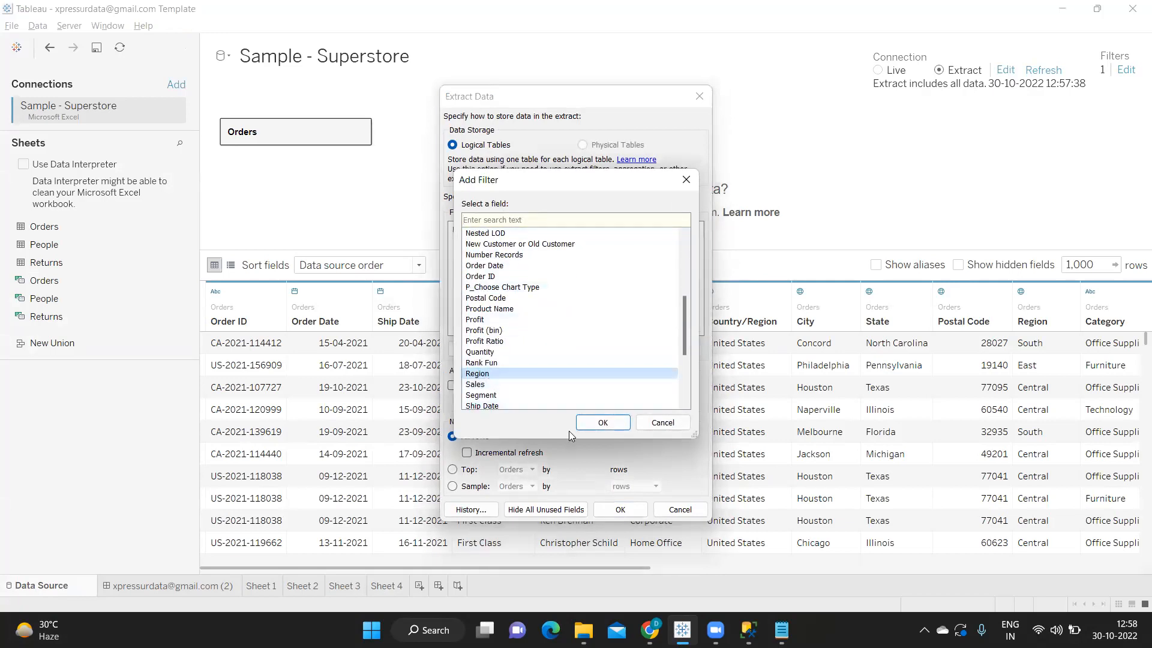
pyautogui.click(602, 422)
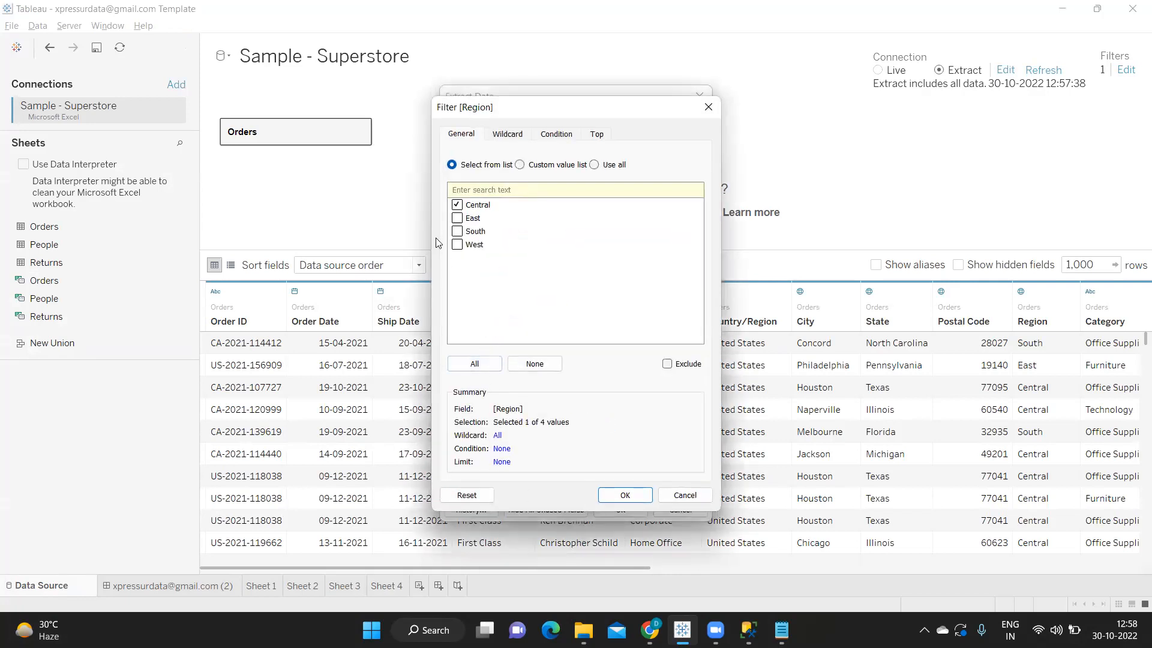
pyautogui.click(637, 496)
pyautogui.click(627, 512)
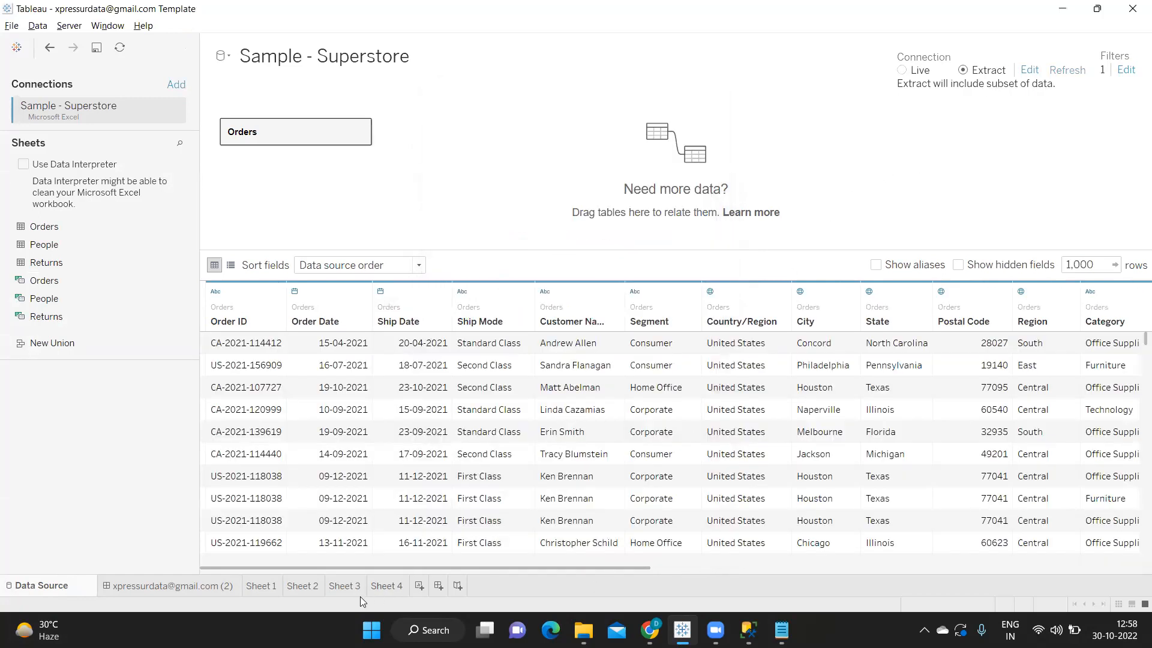
pyautogui.click(394, 590)
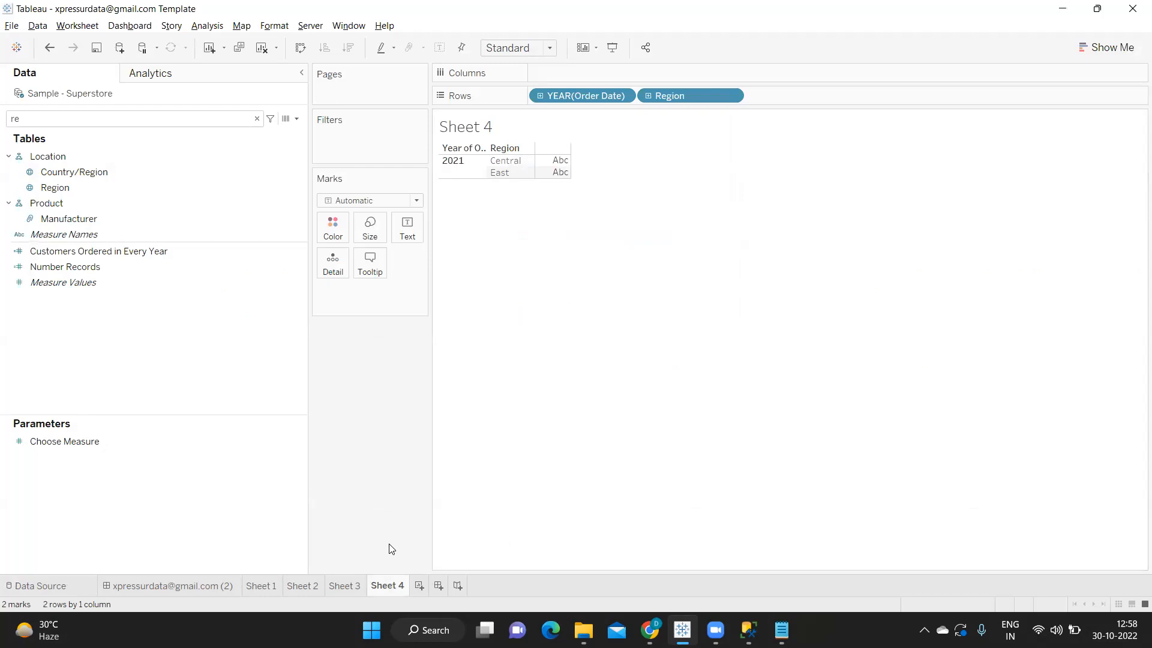
# Add another new worksheet with Region in its rows and Order Date placed ahead of it
pyautogui.click(418, 586)
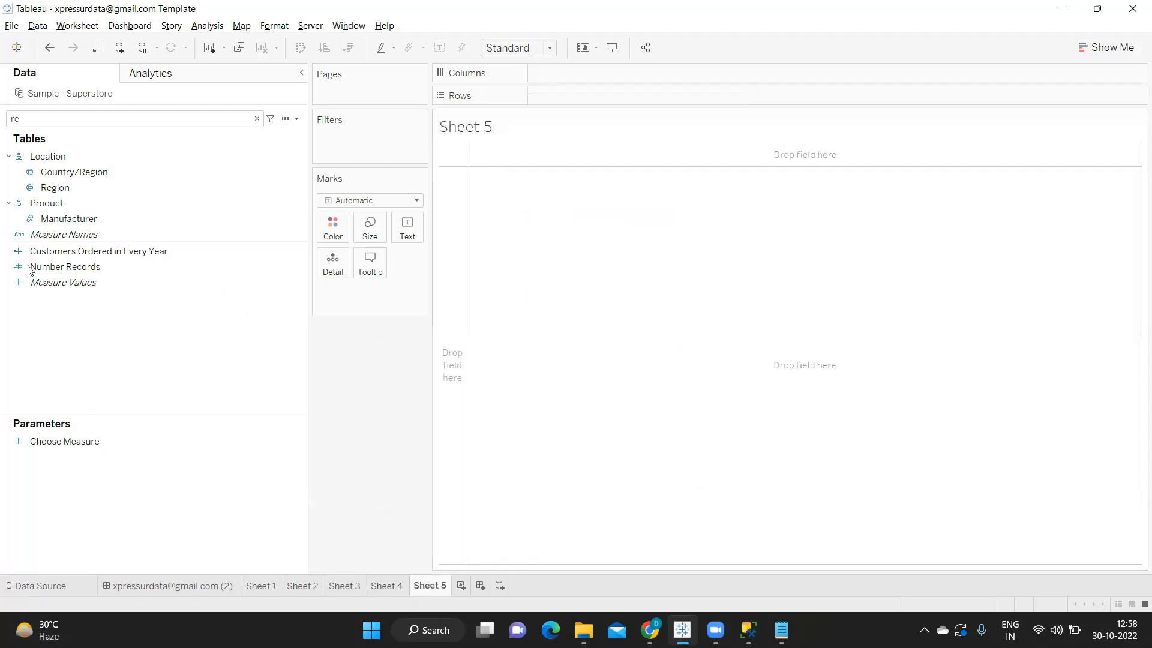
pyautogui.moveTo(71, 189); pyautogui.dragTo(587, 89)
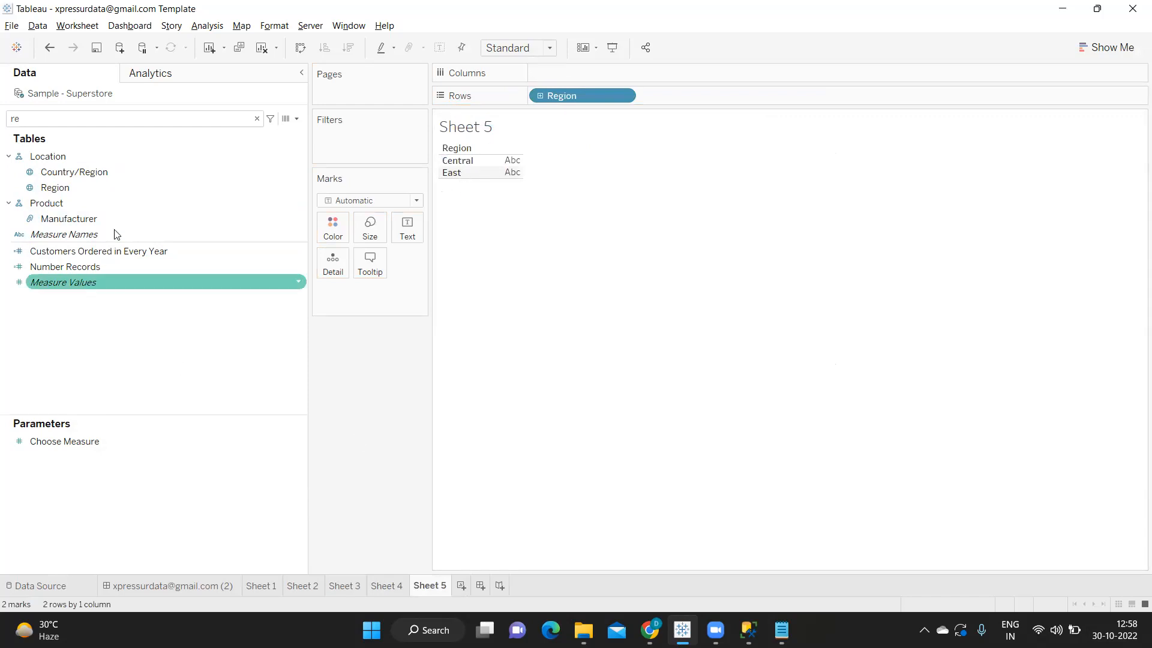
pyautogui.press('BackSpace')
pyautogui.press('BackSpace')
pyautogui.write('or')
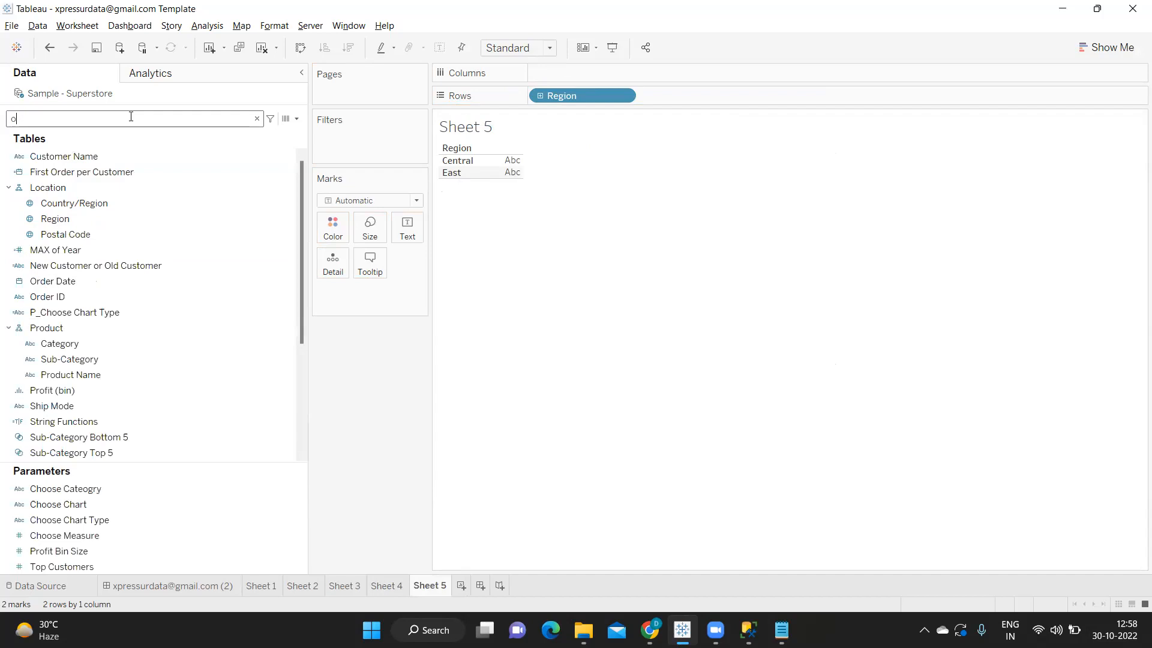
pyautogui.moveTo(75, 188); pyautogui.dragTo(549, 103)
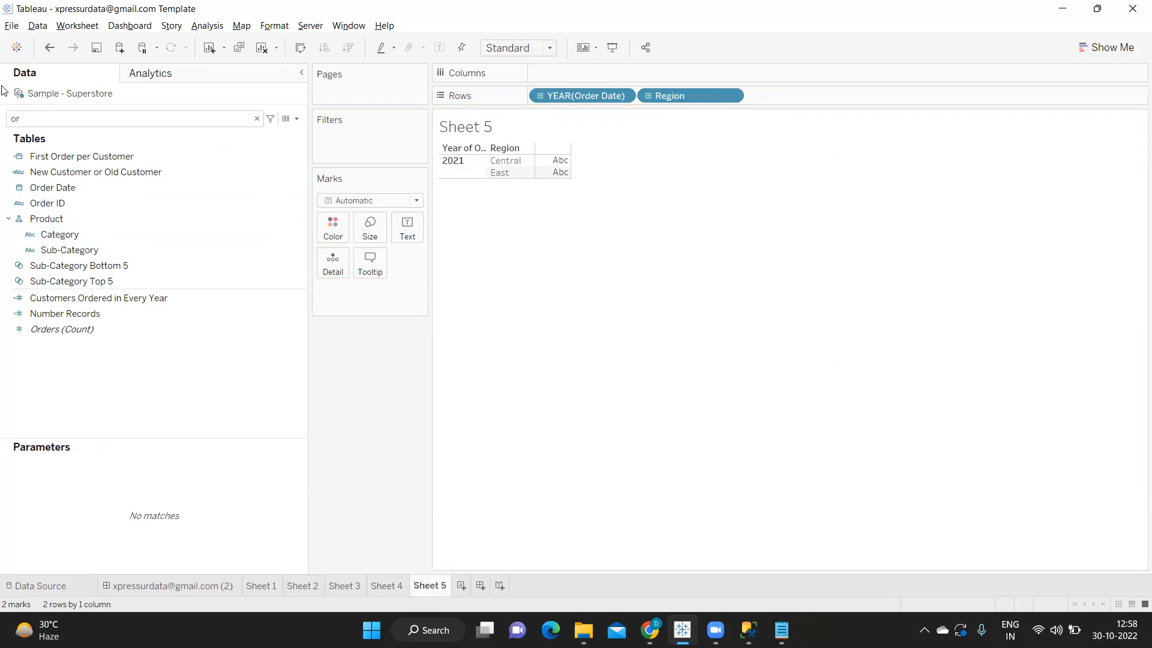
# Stop using the extract for the Sample - Superstore data source and dismiss the reload error
pyautogui.rightClick(40, 97)
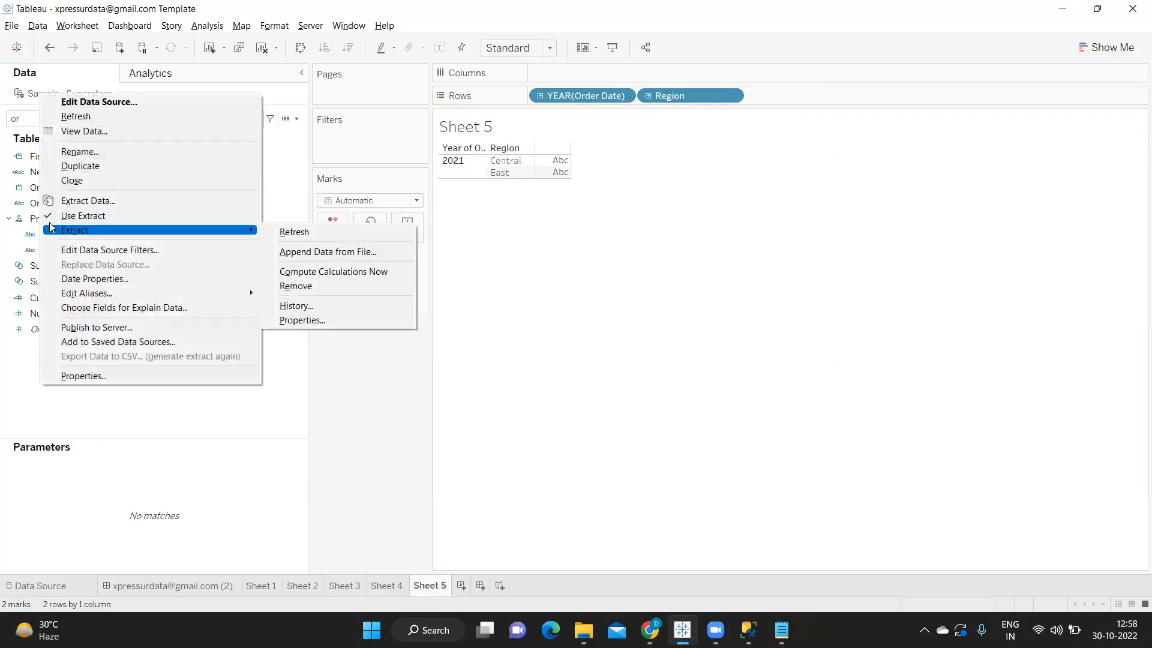
pyautogui.click(50, 216)
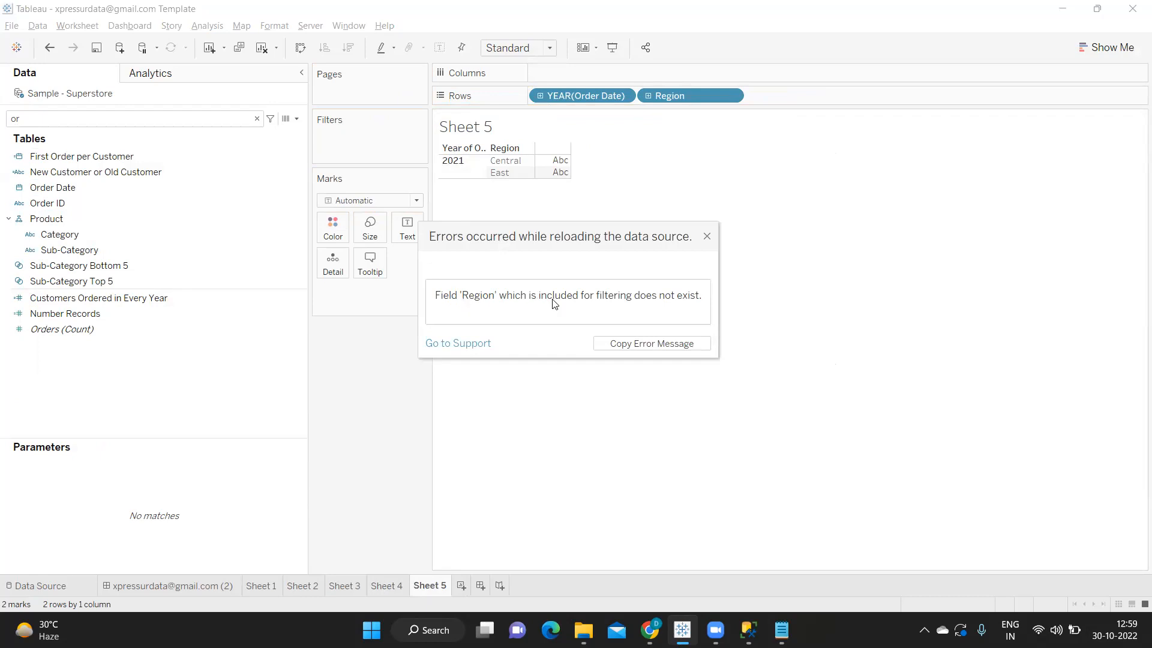
pyautogui.click(706, 237)
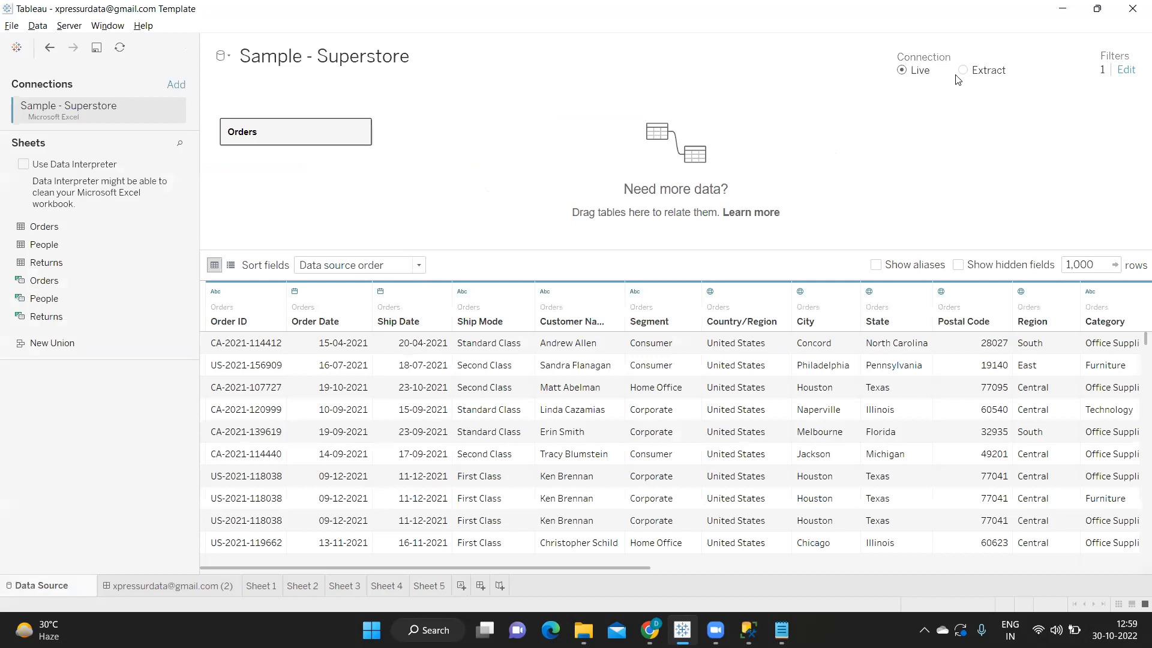
# Remove the Year of Order Date data source filter and open Sheet 5
pyautogui.click(1126, 70)
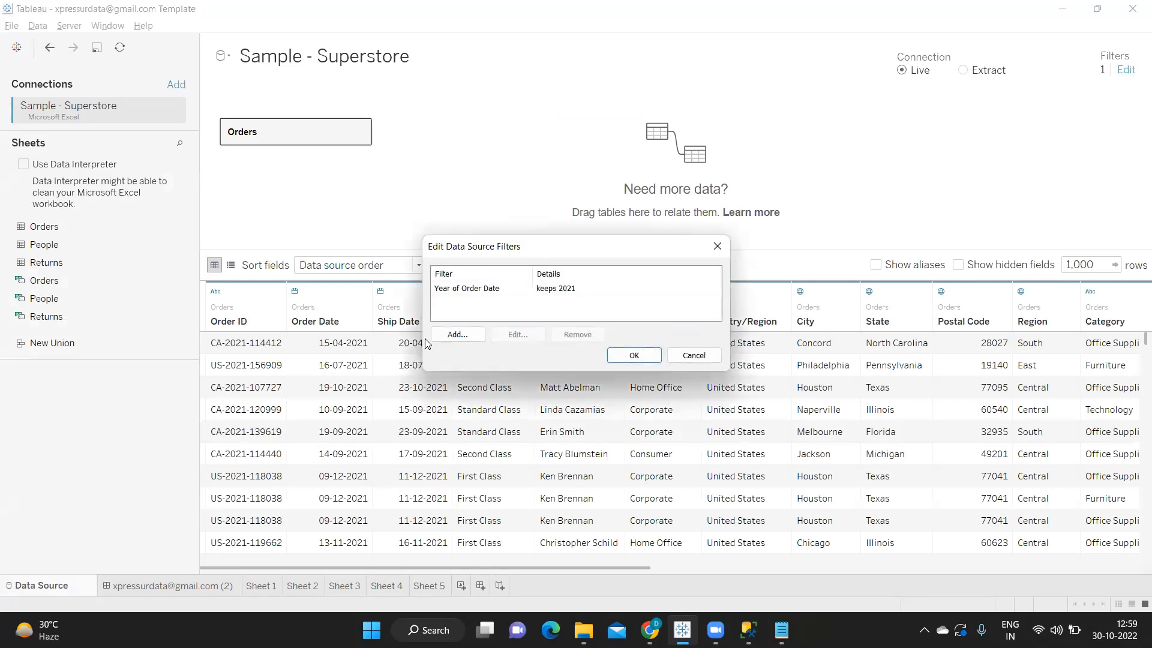
pyautogui.click(459, 290)
pyautogui.click(569, 339)
pyautogui.click(634, 356)
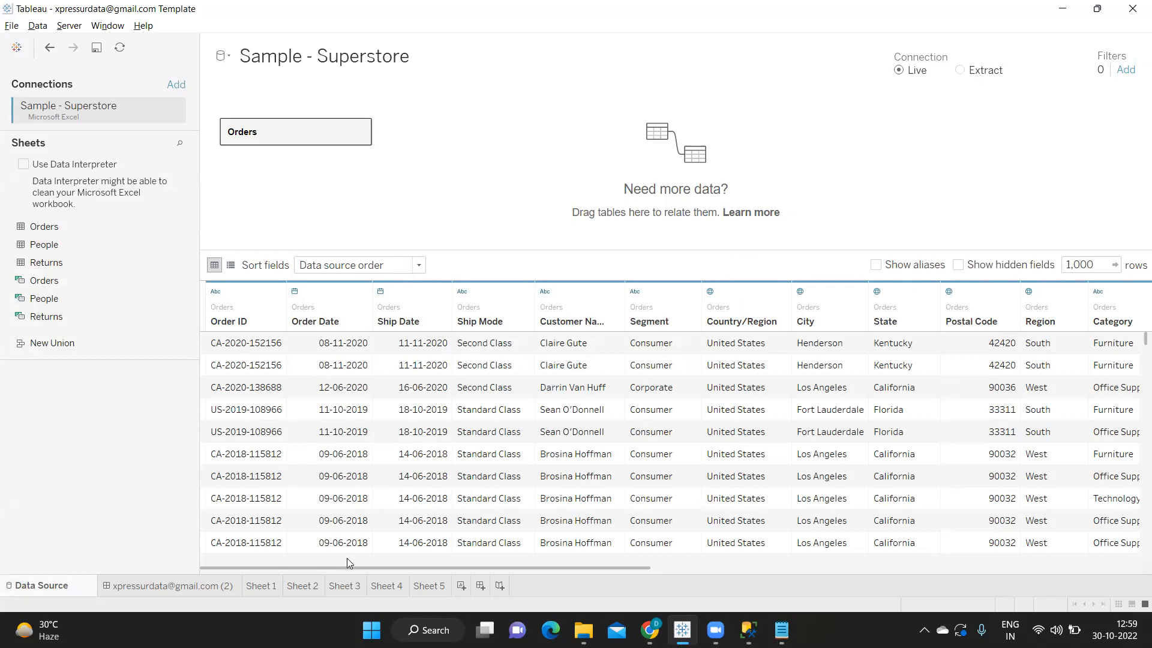
pyautogui.click(419, 586)
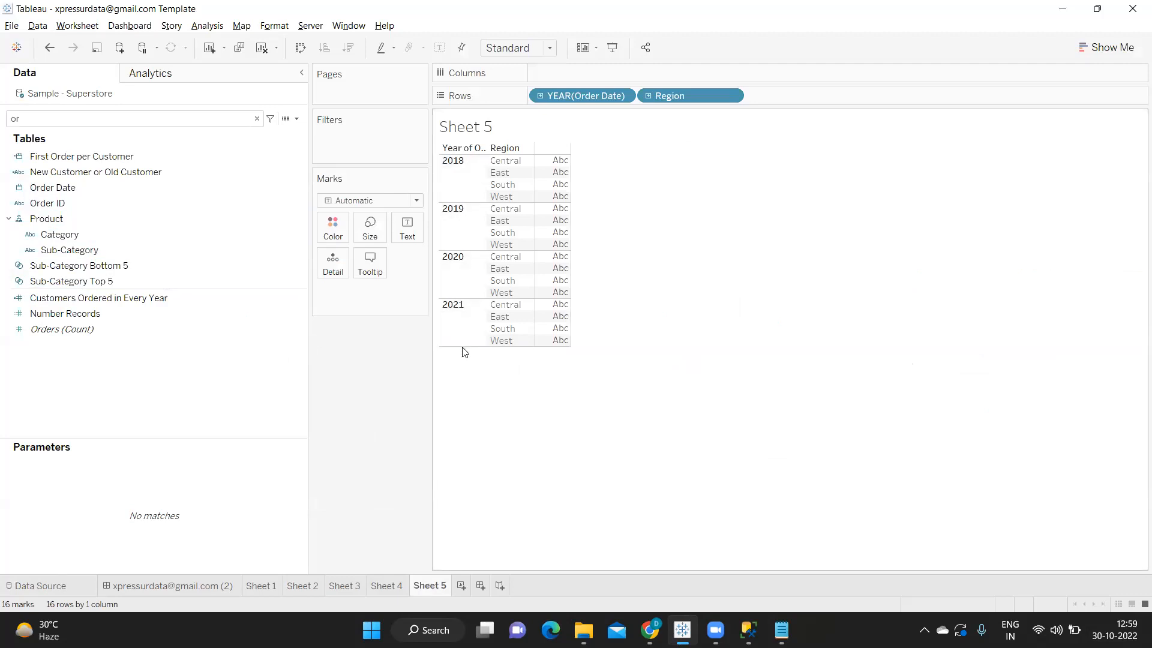
# Turn the extract on to compare Sheet 5's regions, turn it off again and dismiss the reload error
pyautogui.rightClick(49, 98)
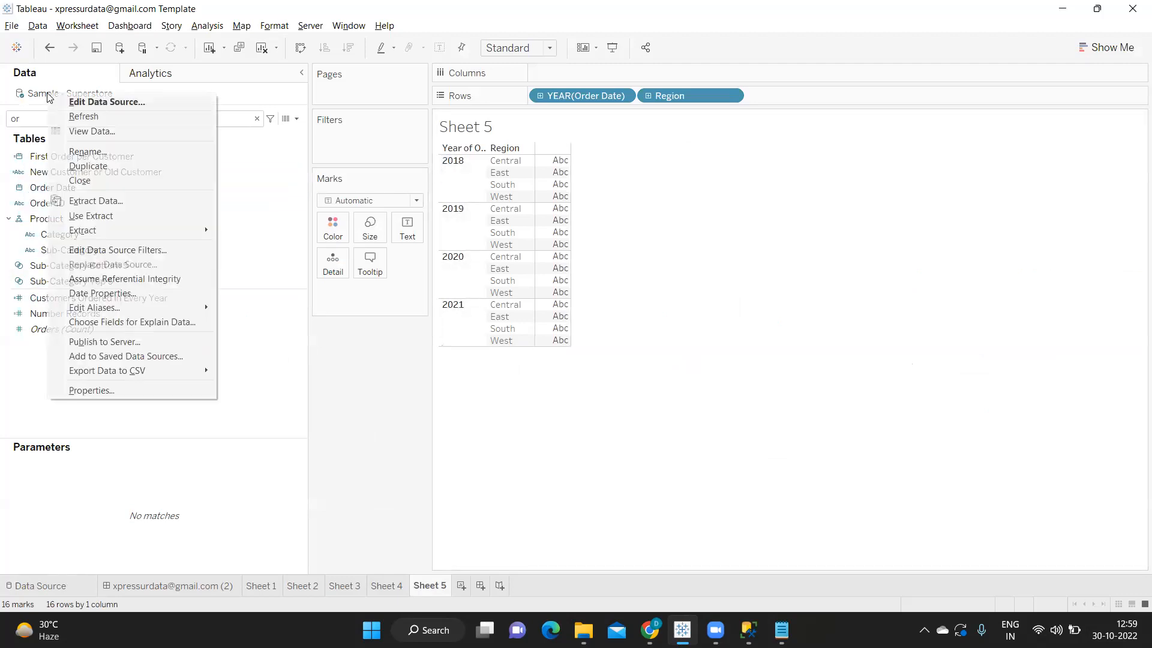
pyautogui.click(78, 216)
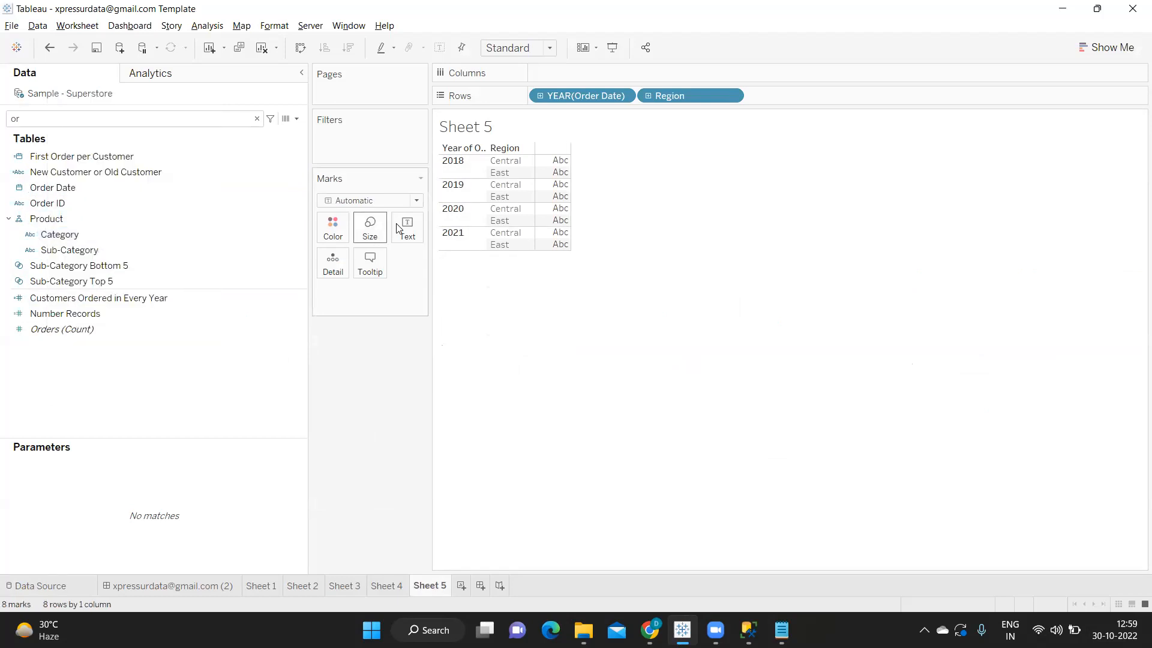
pyautogui.moveTo(493, 153)
pyautogui.mouseDown()
pyautogui.moveTo(509, 181)
pyautogui.moveTo(511, 260)
pyautogui.moveTo(464, 166)
pyautogui.moveTo(467, 218)
pyautogui.mouseUp()
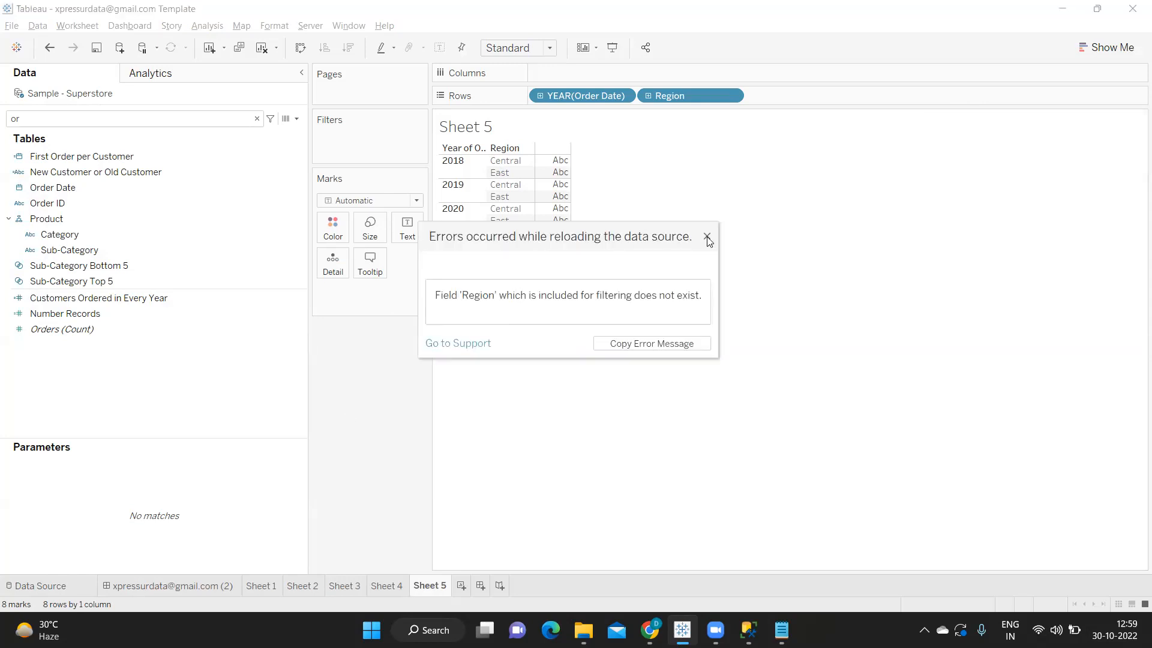
pyautogui.click(707, 237)
# Switch the data source connection to Extract and add an extract filter on Order Date years that keeps only 2020
pyautogui.click(27, 588)
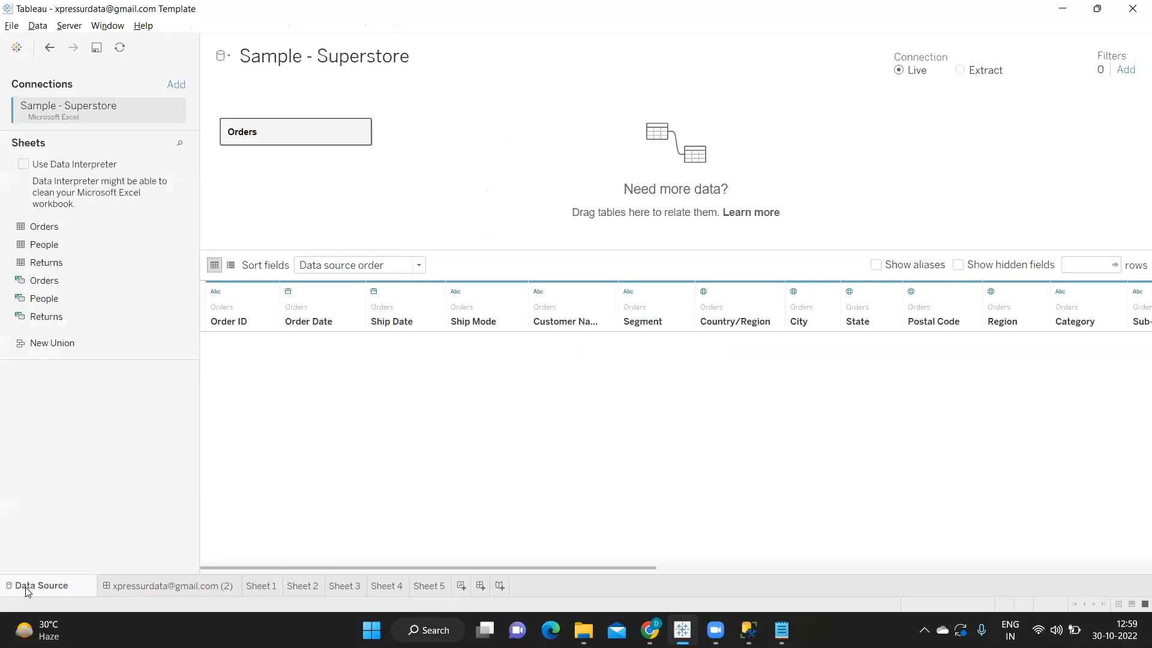
pyautogui.click(1025, 71)
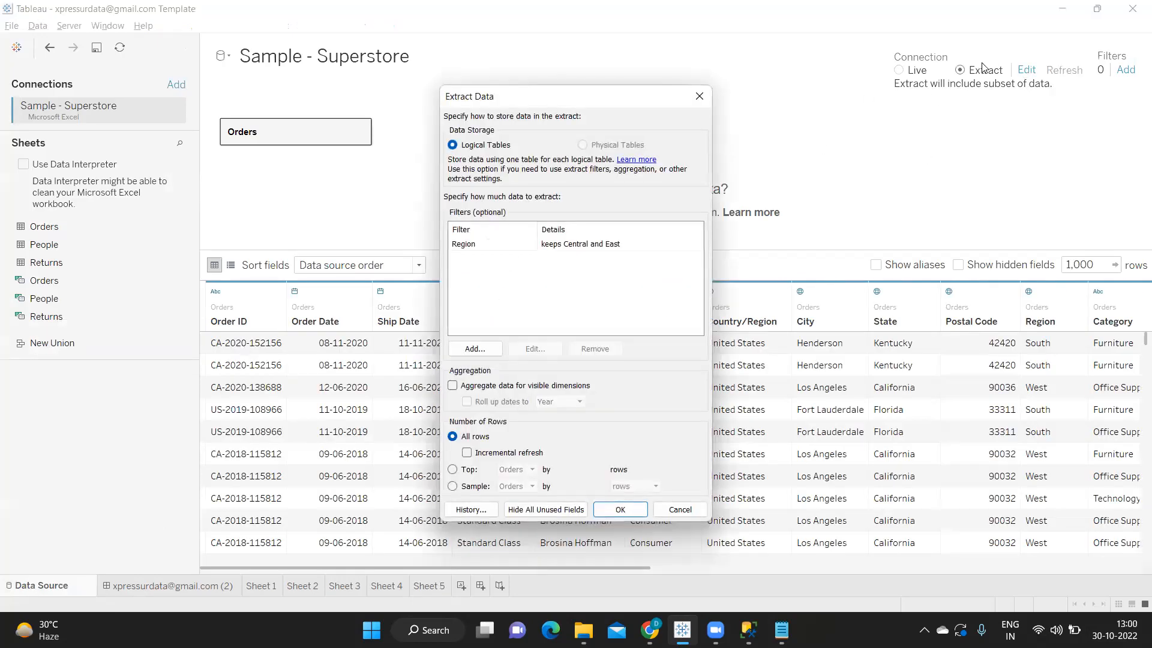
pyautogui.click(475, 348)
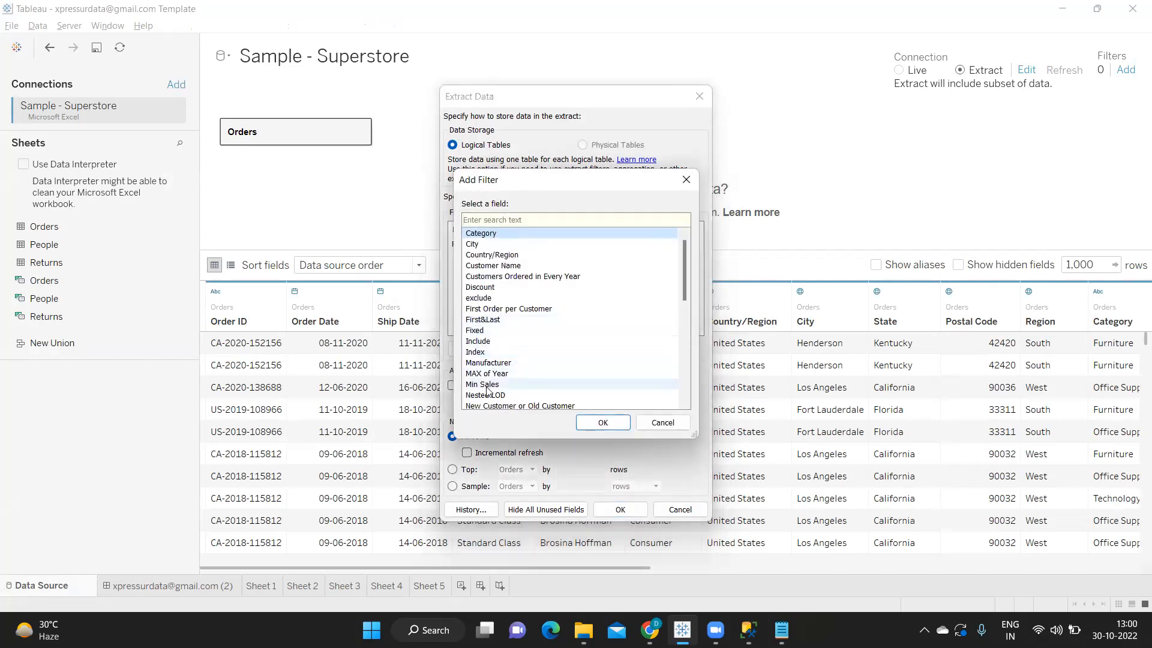
pyautogui.scroll(-2, 490, 373)
pyautogui.click(486, 362)
pyautogui.click(598, 422)
pyautogui.click(507, 258)
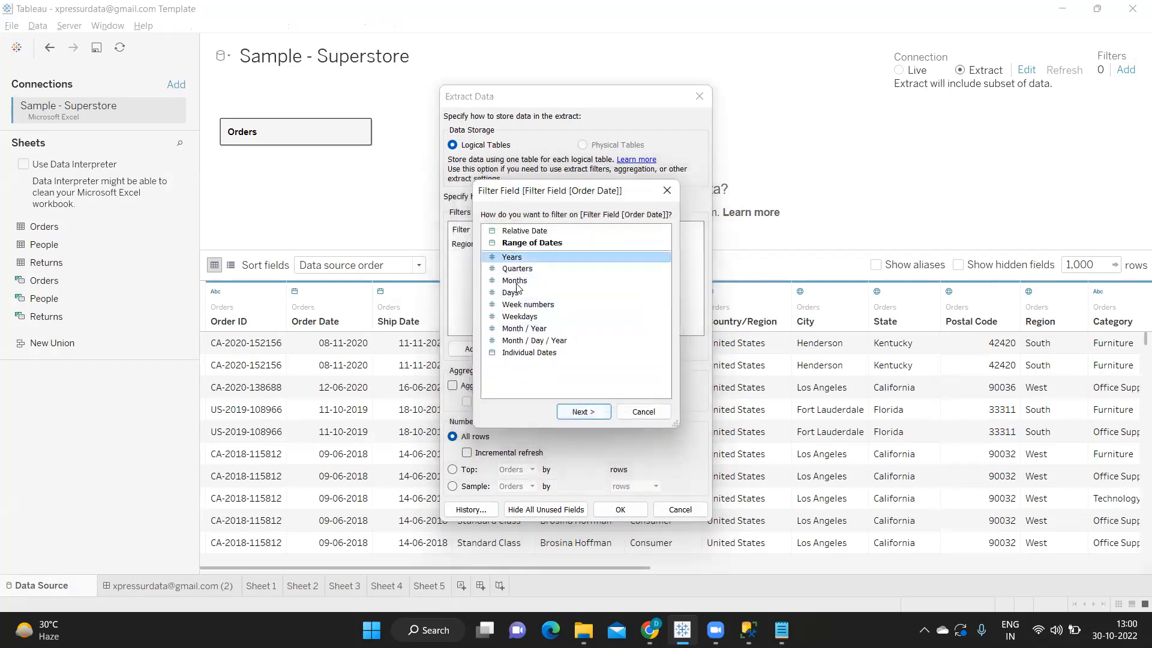
pyautogui.click(579, 412)
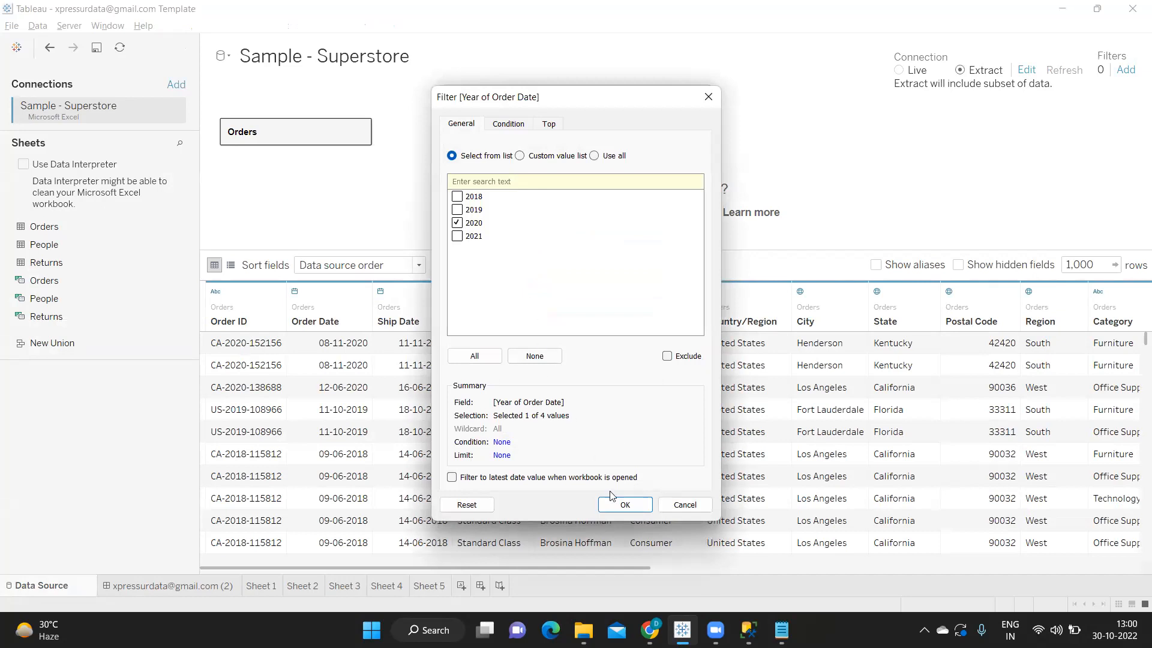
pyautogui.click(624, 506)
pyautogui.click(621, 508)
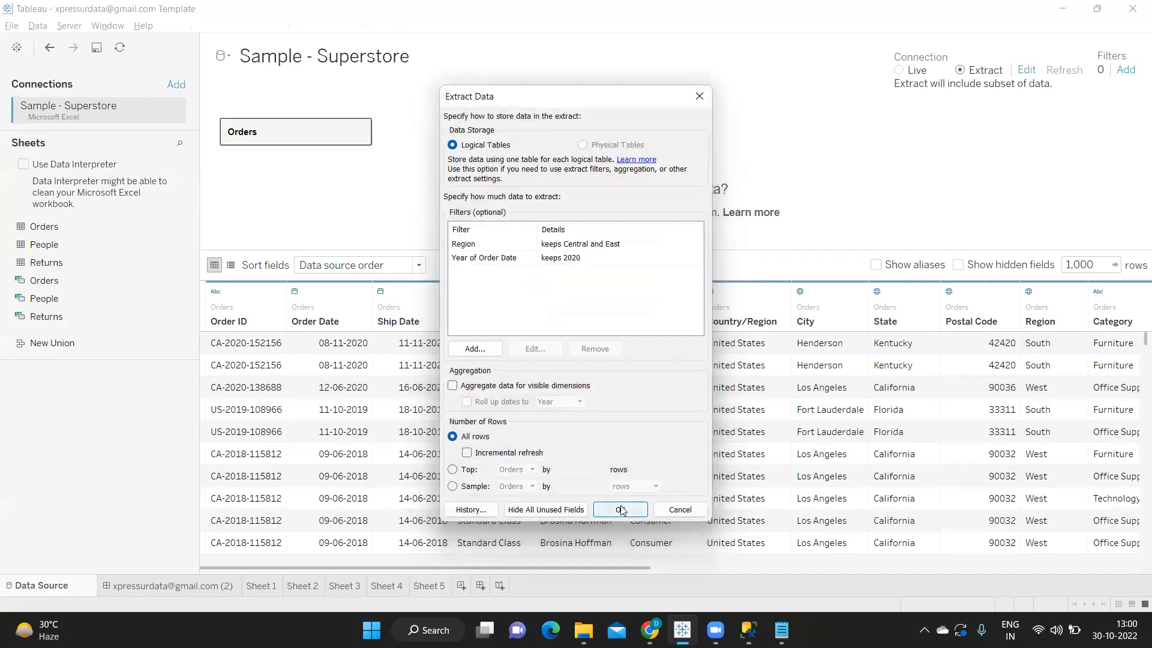
# Generate the filtered extract, dismiss the reload error and open Sheet 5 to check its years and regions
pyautogui.click(433, 588)
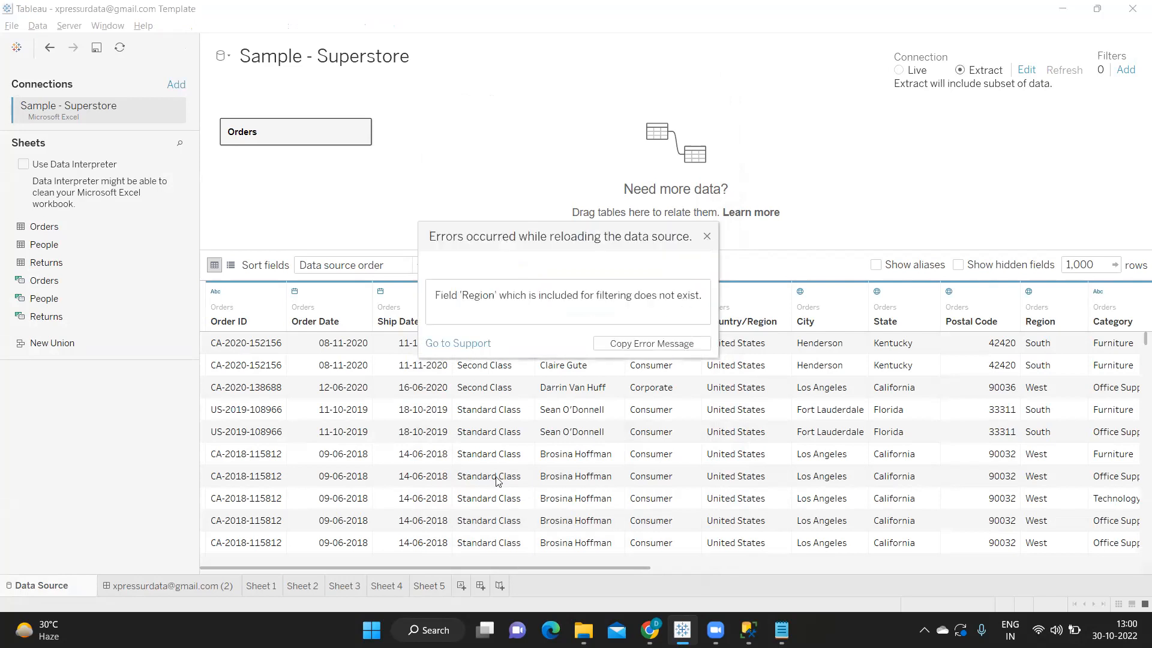
pyautogui.click(707, 237)
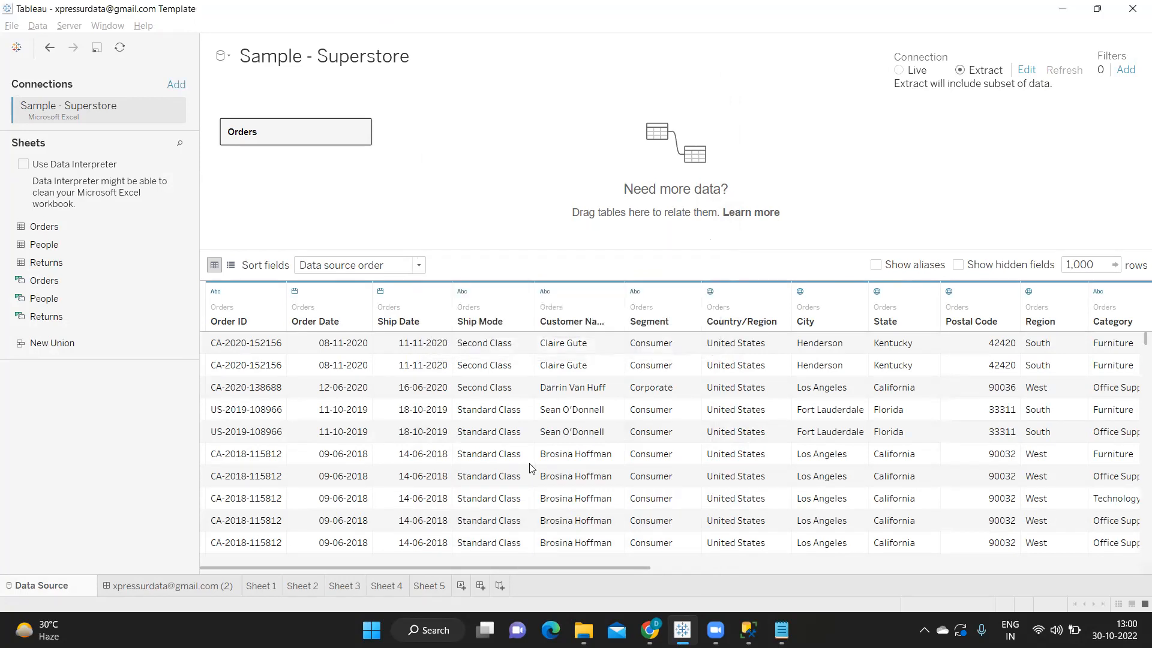
pyautogui.click(429, 585)
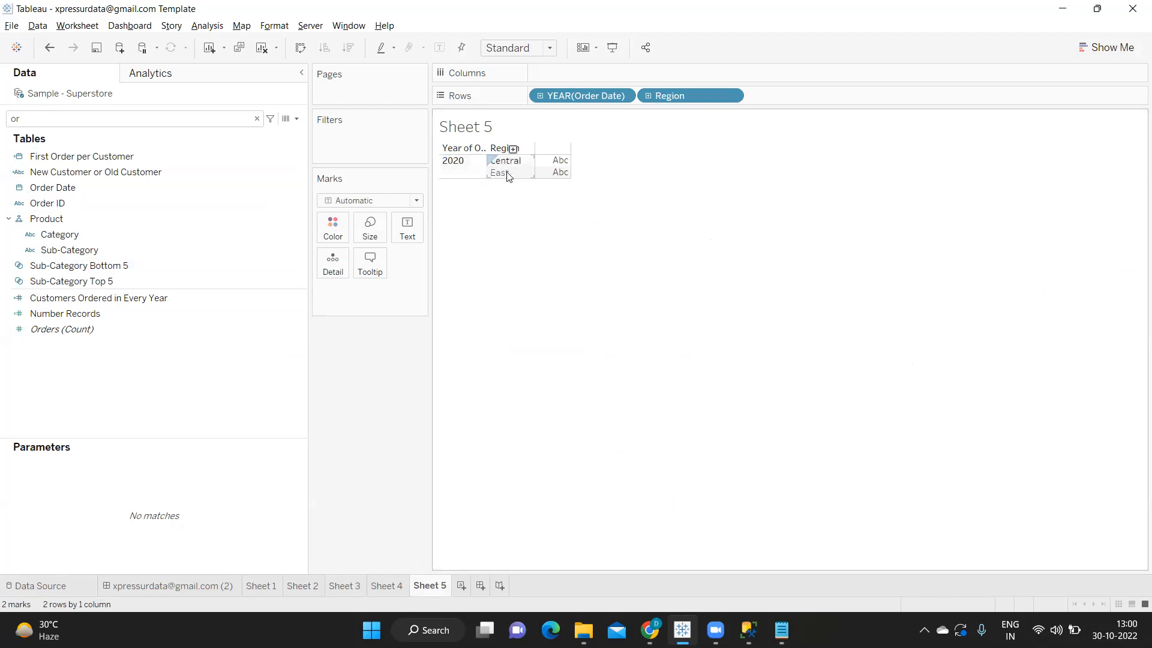
# Turn off the extract for the Sample - Superstore data source and dismiss the reload error
pyautogui.rightClick(63, 98)
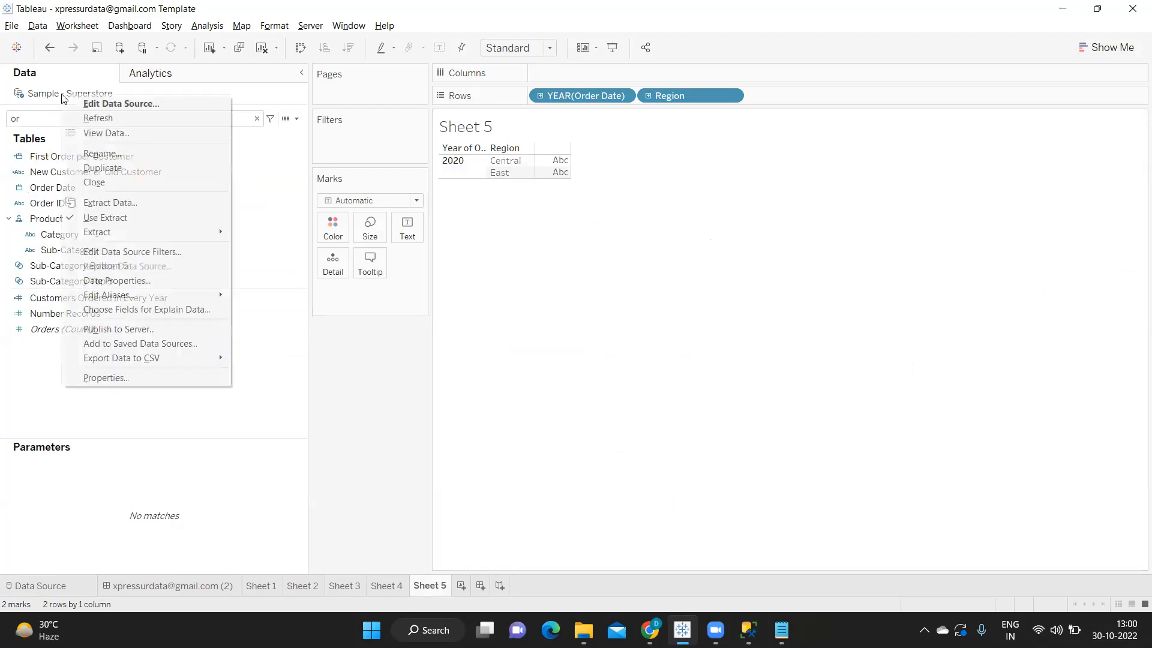
pyautogui.click(73, 219)
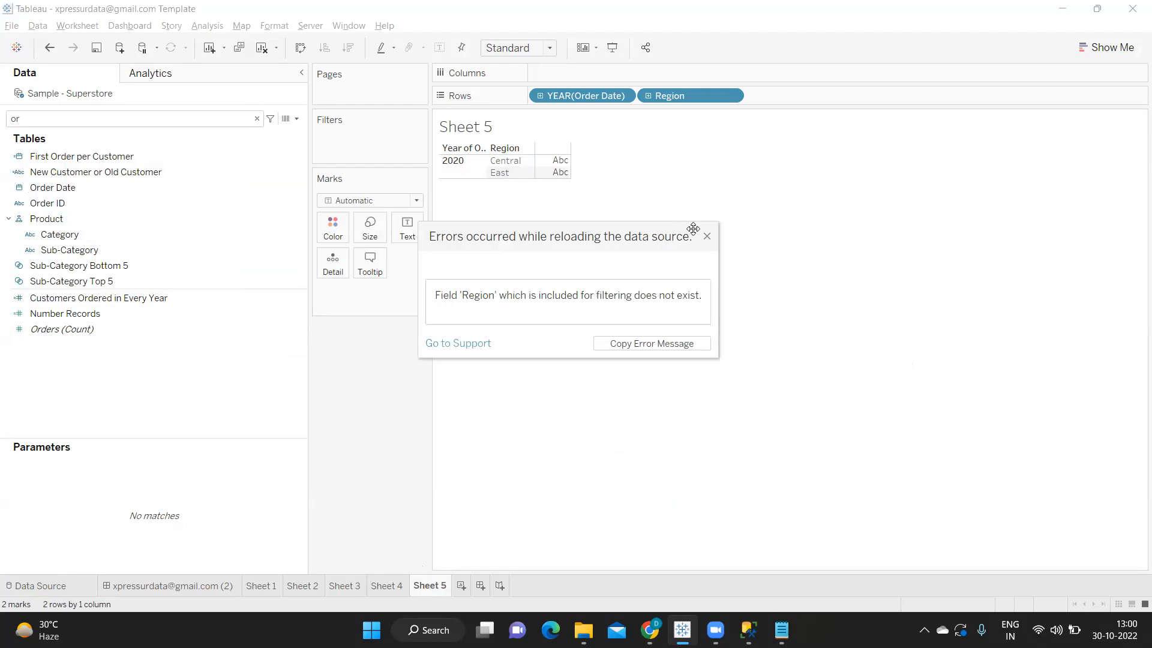
pyautogui.click(706, 236)
pyautogui.click(707, 236)
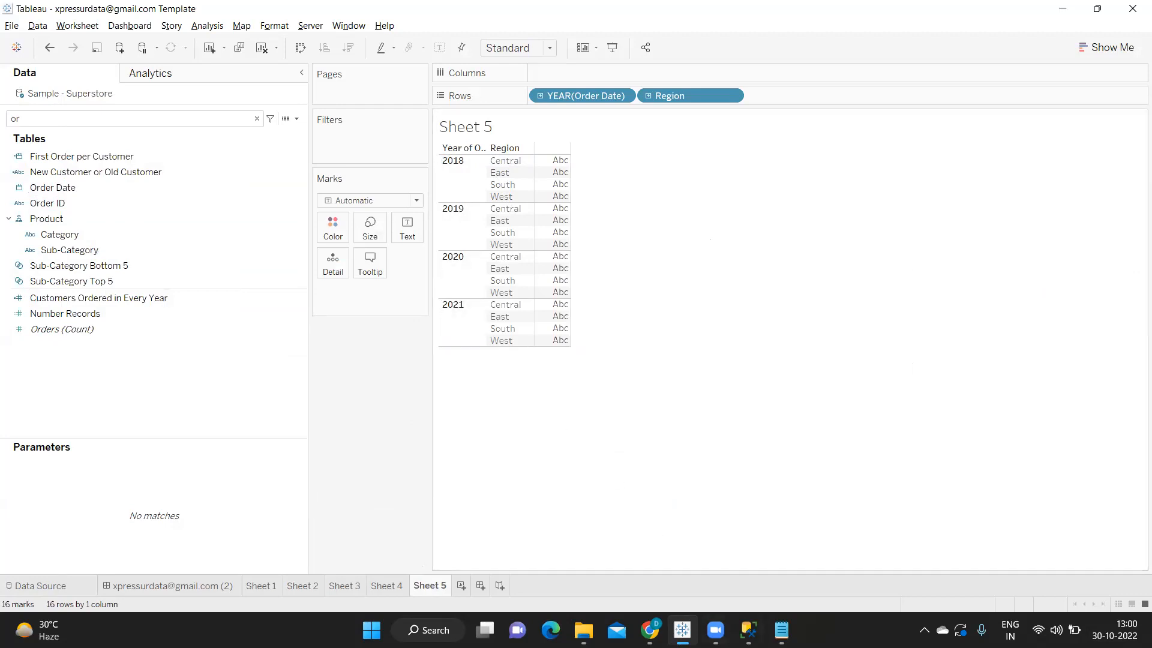
# Switch to Notepad and add the line "Extract Filter" above "Normal Filter", separated from it by a blank line
pyautogui.moveTo(781, 627)
pyautogui.click(783, 597)
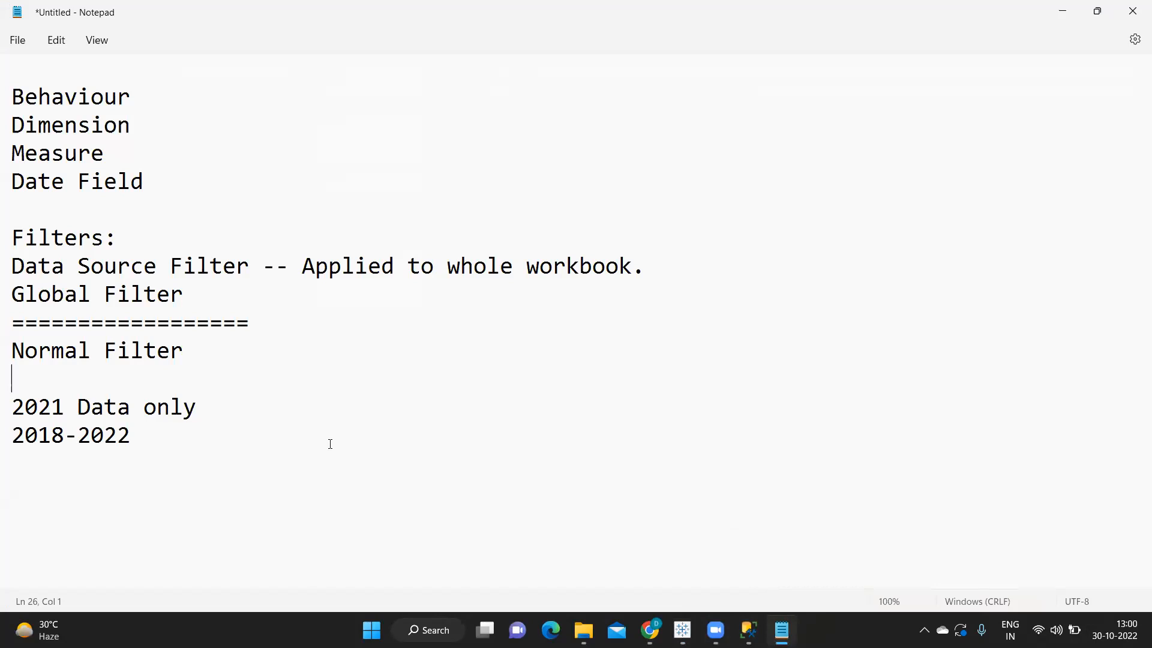
pyautogui.press('Up')
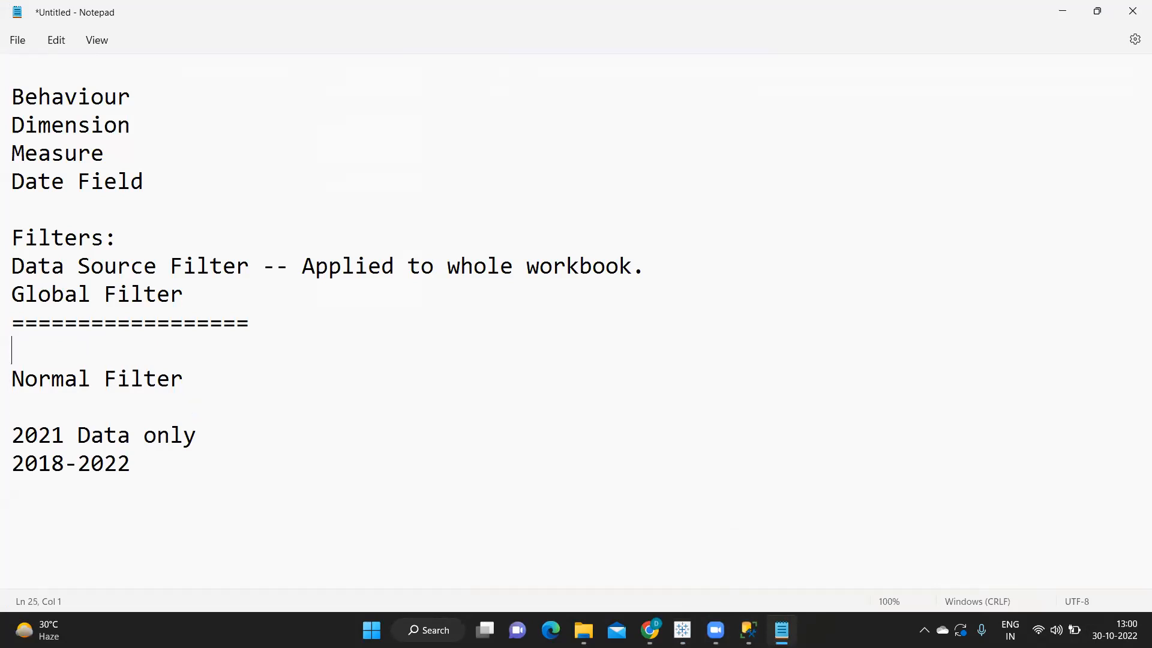
pyautogui.write('Extract Filter')
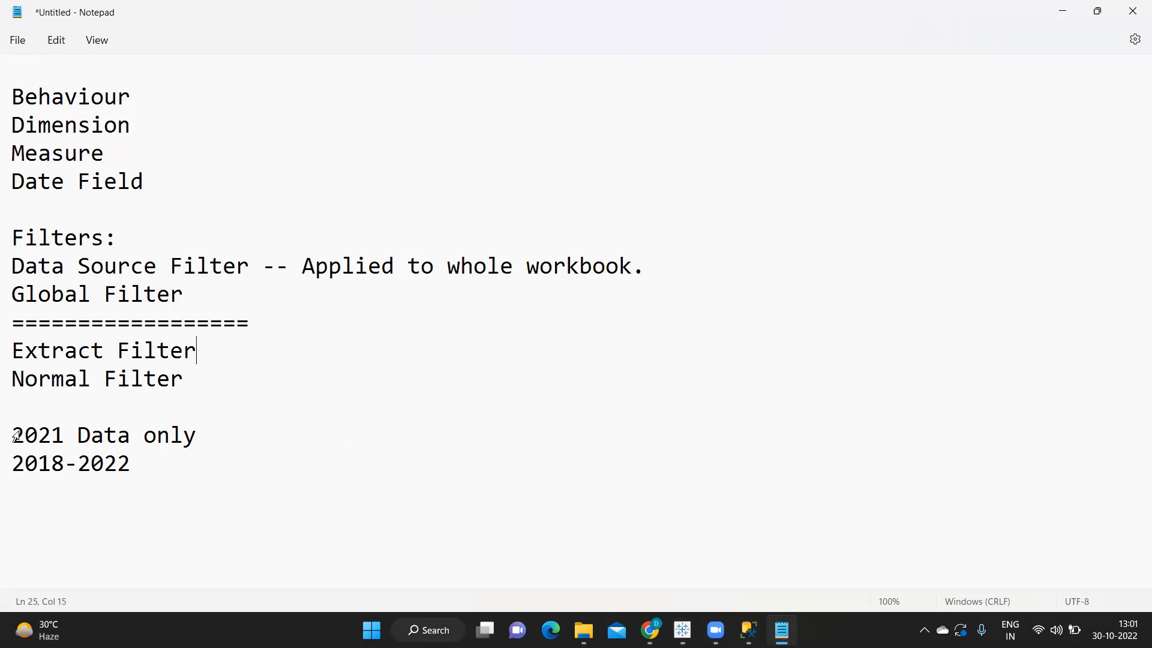
pyautogui.click(16, 381)
pyautogui.press('Return')
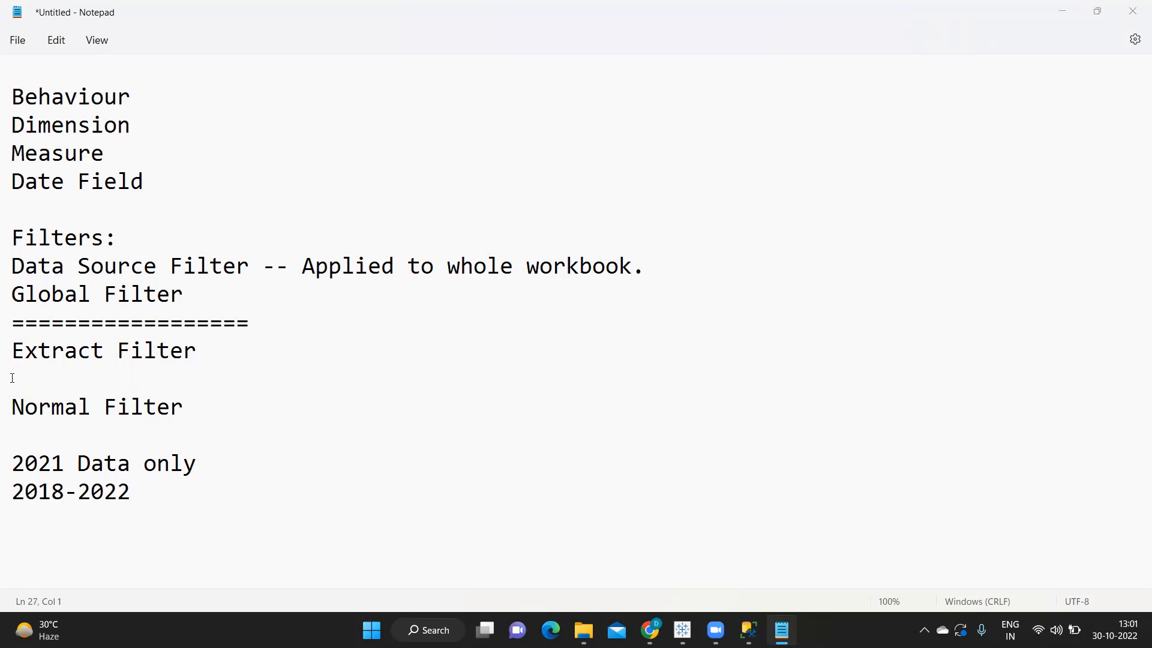
# Switch to Tableau and add a Region filter to Sheet 4 that keeps only Central and East
pyautogui.hotkey('alt', 'Tab')
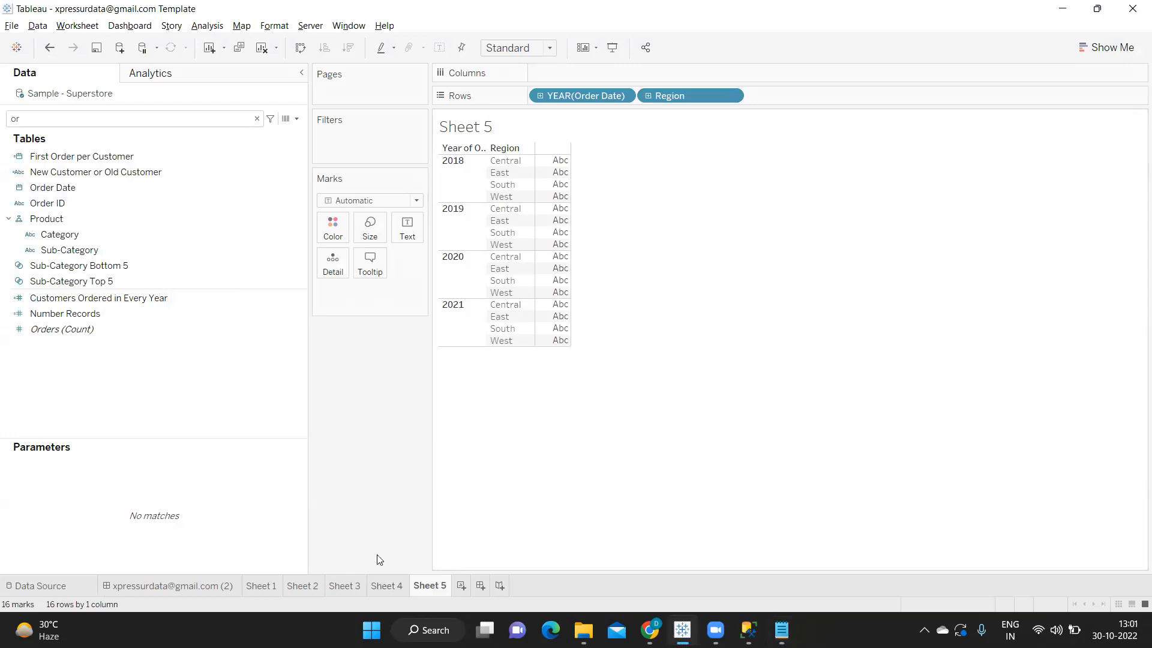
pyautogui.click(389, 589)
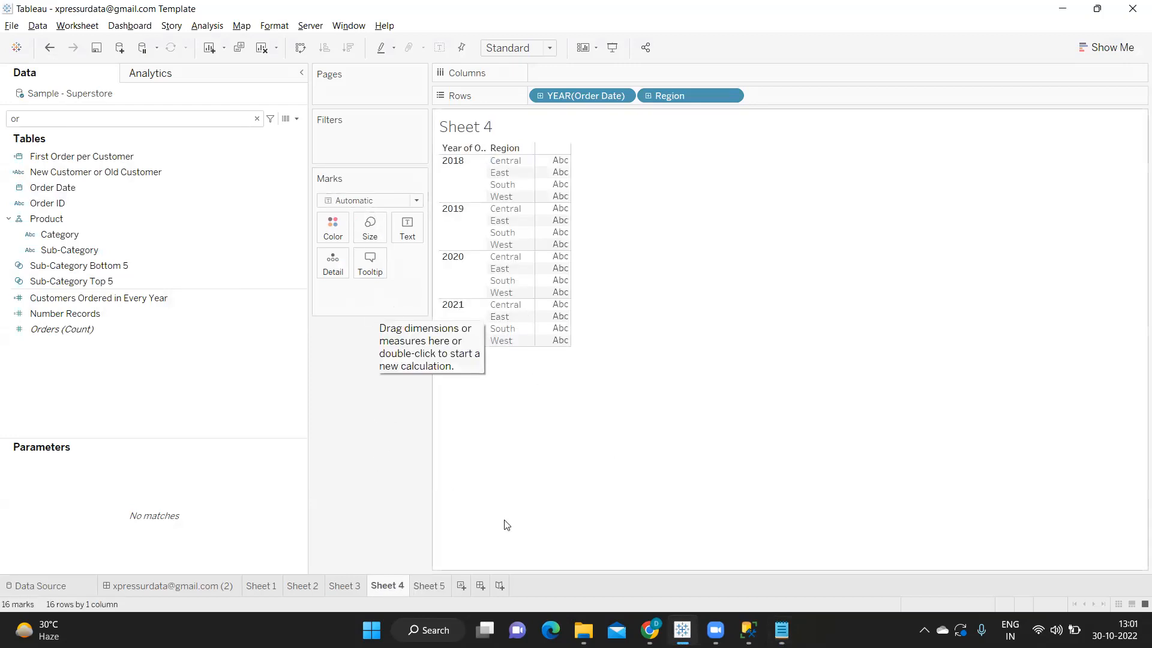
pyautogui.click(44, 114)
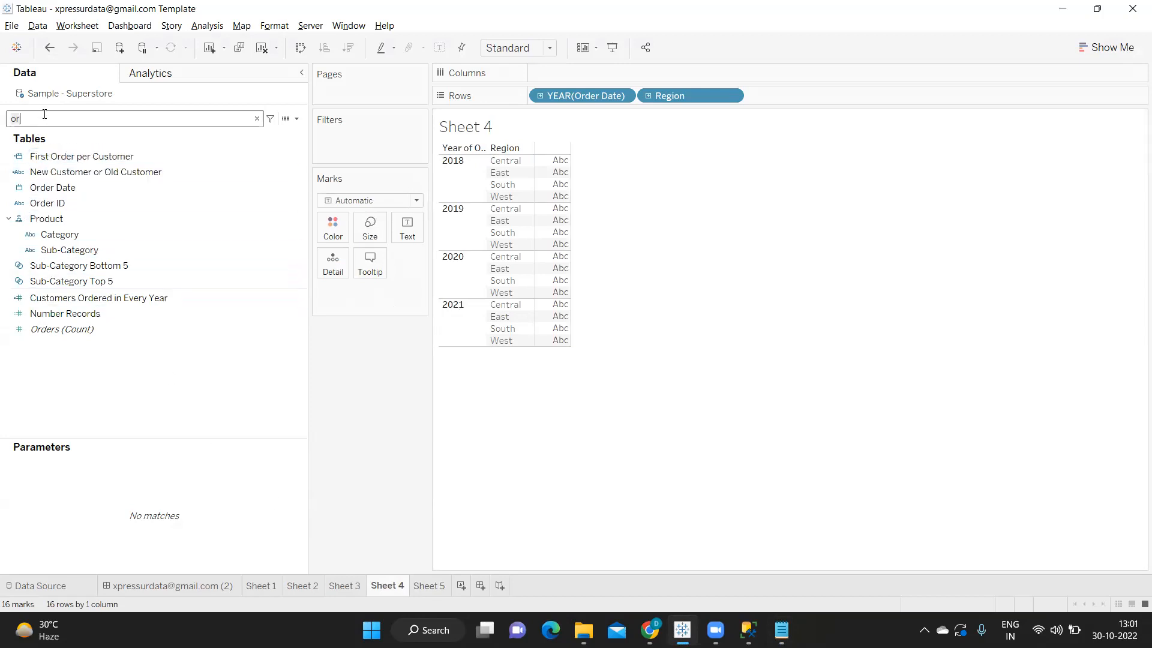
pyautogui.press('BackSpace')
pyautogui.press('BackSpace')
pyautogui.write('re')
pyautogui.moveTo(55, 188); pyautogui.dragTo(339, 138)
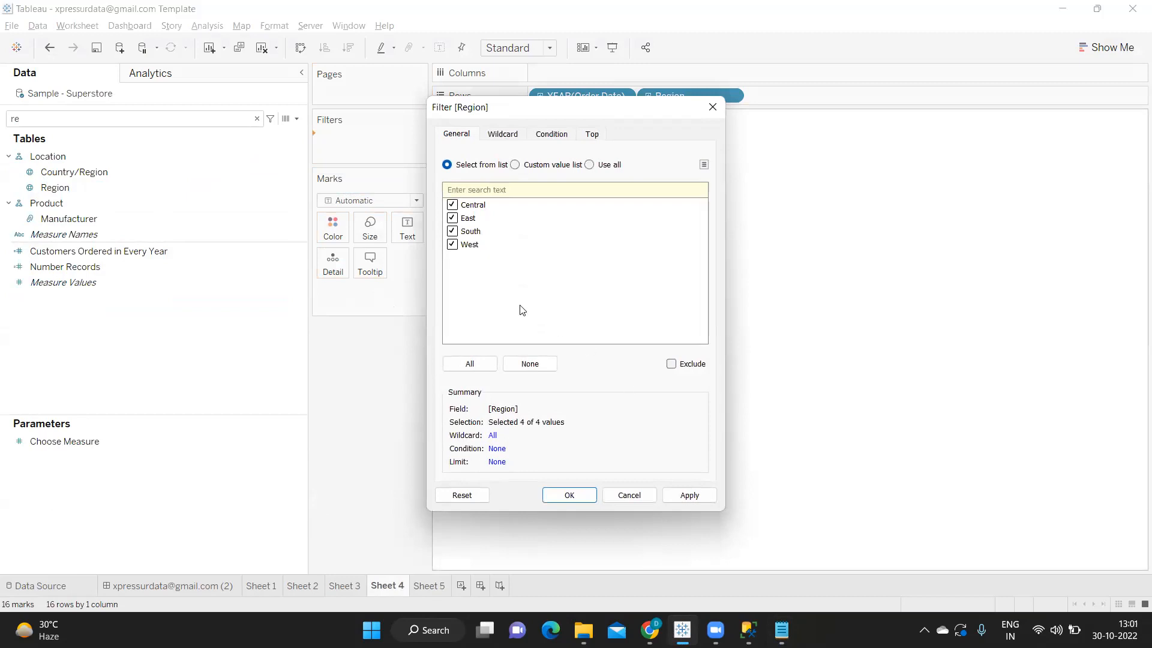
pyautogui.click(453, 231)
pyautogui.click(459, 244)
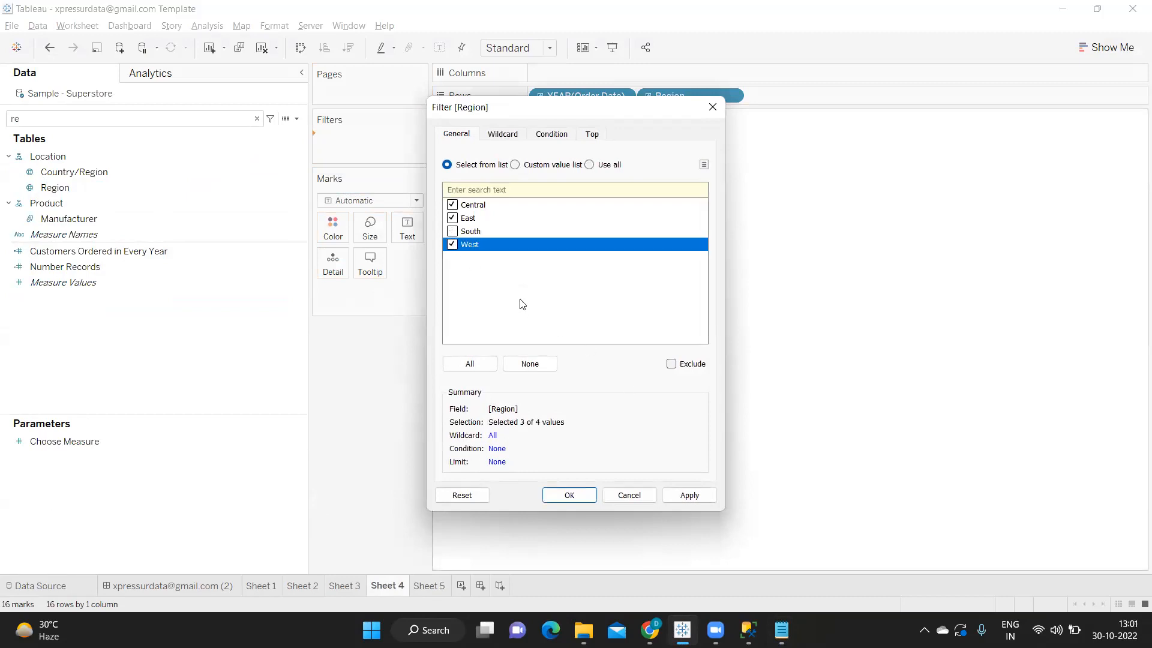
pyautogui.click(453, 244)
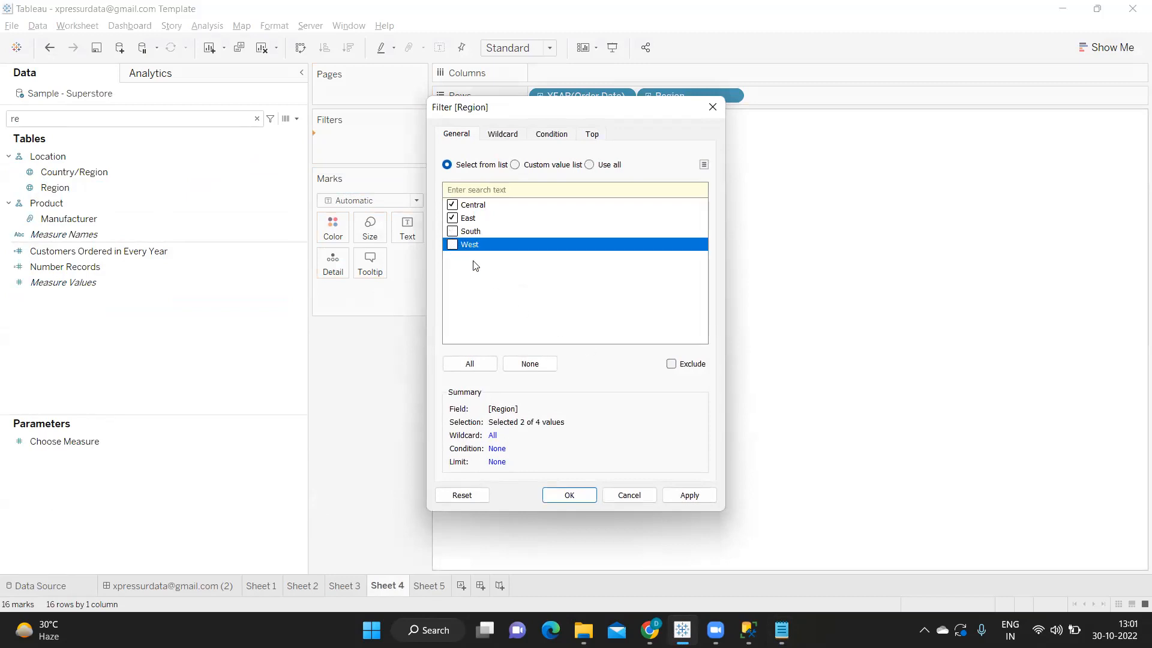
pyautogui.click(700, 501)
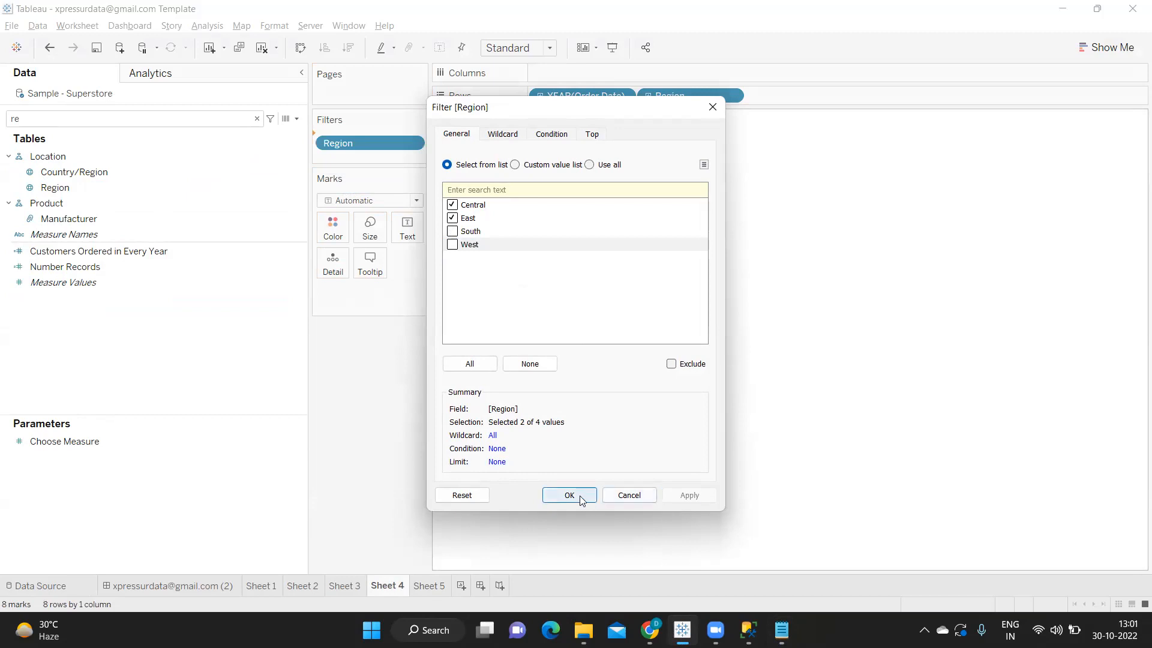
pyautogui.click(570, 496)
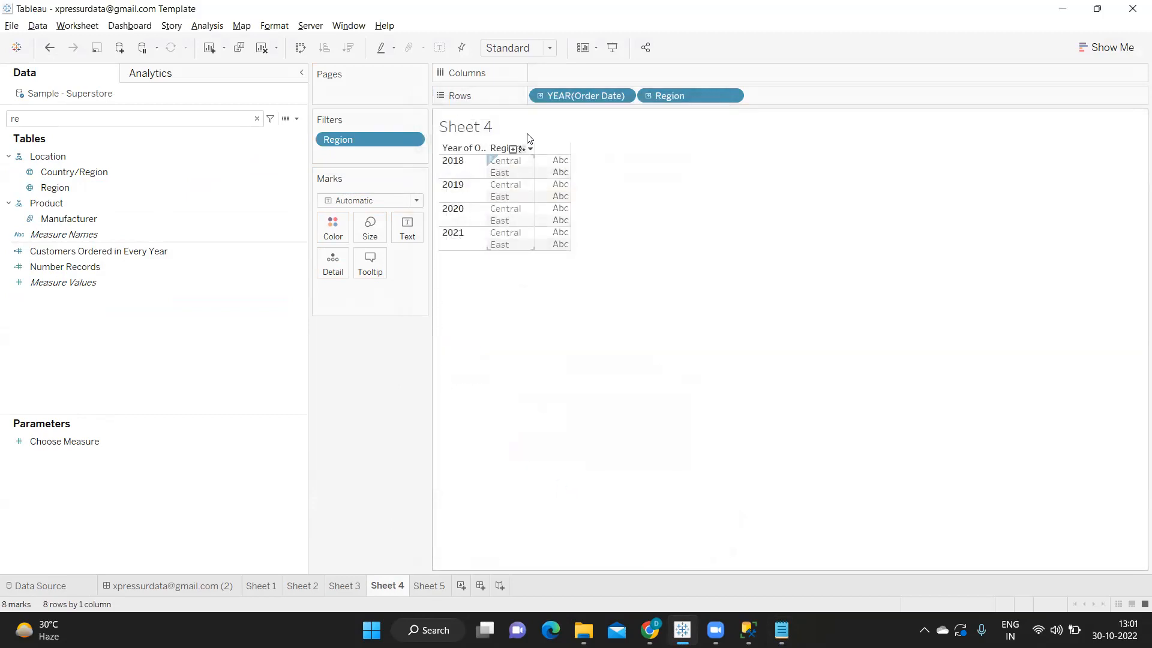
# Replace Sheet 4's order-year breakdown with a bar chart of Sales by Region, sorted in descending order
pyautogui.moveTo(566, 95); pyautogui.dragTo(735, 217)
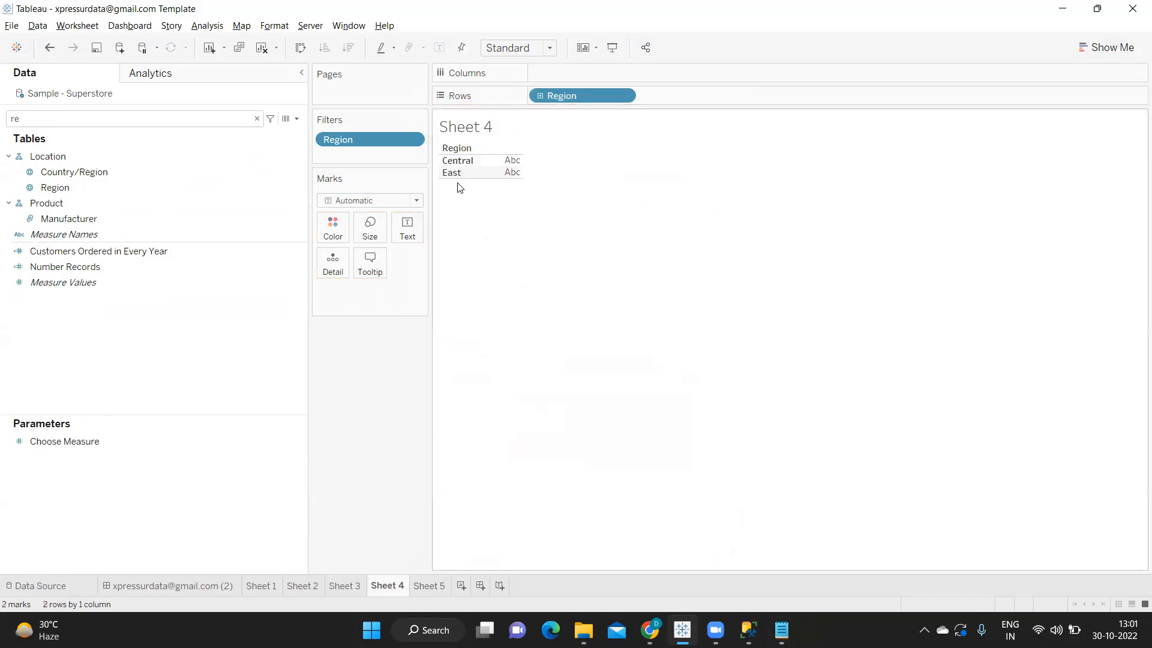
pyautogui.click(42, 112)
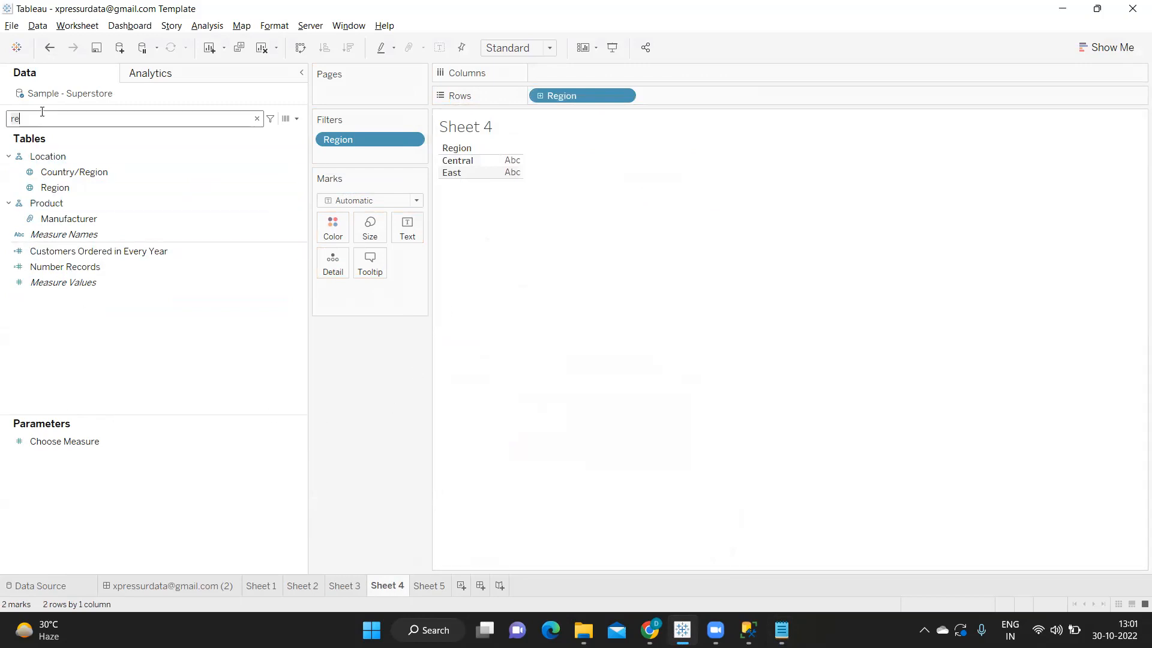
pyautogui.press('BackSpace')
pyautogui.press('BackSpace')
pyautogui.write('sa')
pyautogui.moveTo(36, 182); pyautogui.dragTo(556, 71)
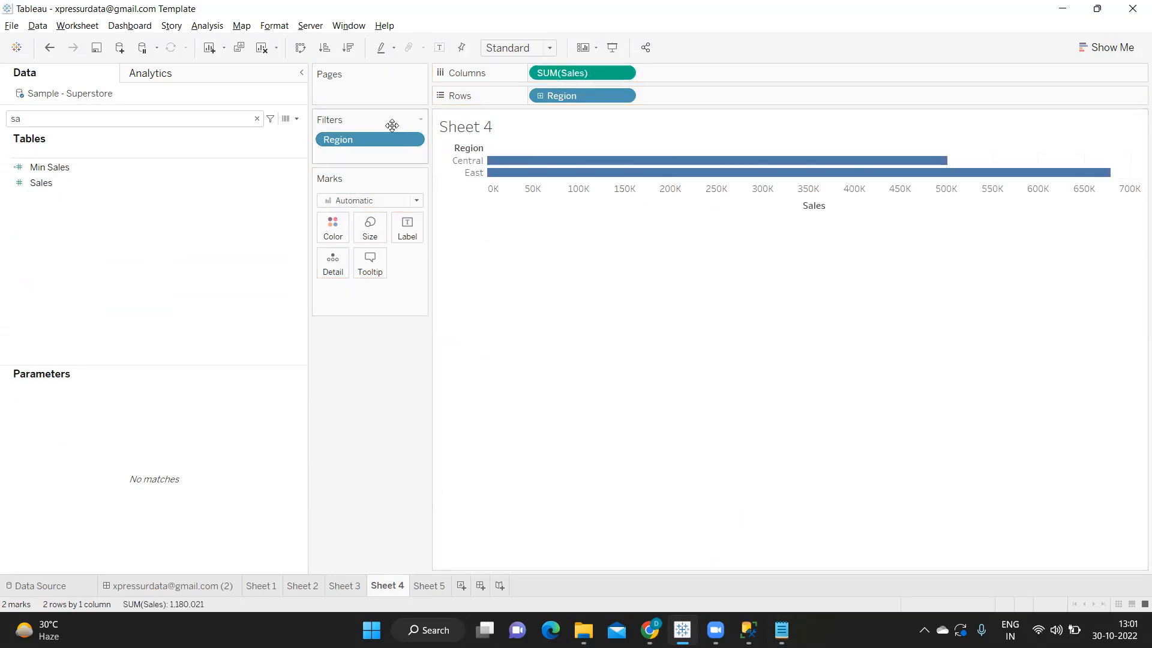
pyautogui.click(348, 47)
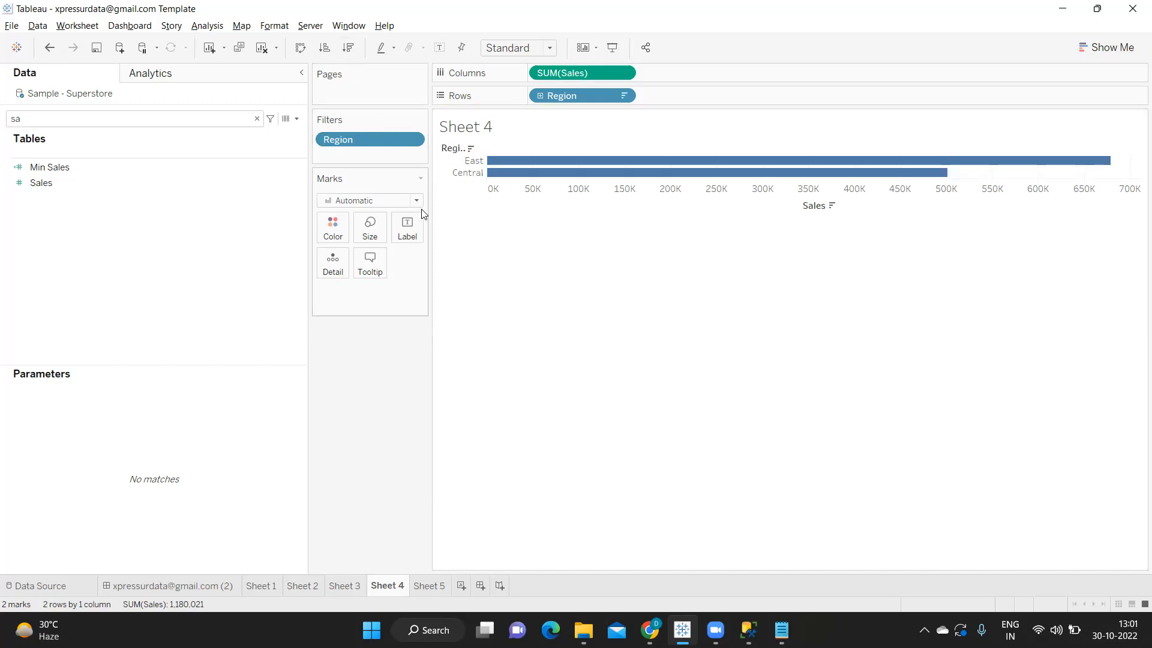
# Edit Sheet 4's Region filter to keep only South and West
pyautogui.moveTo(547, 173)
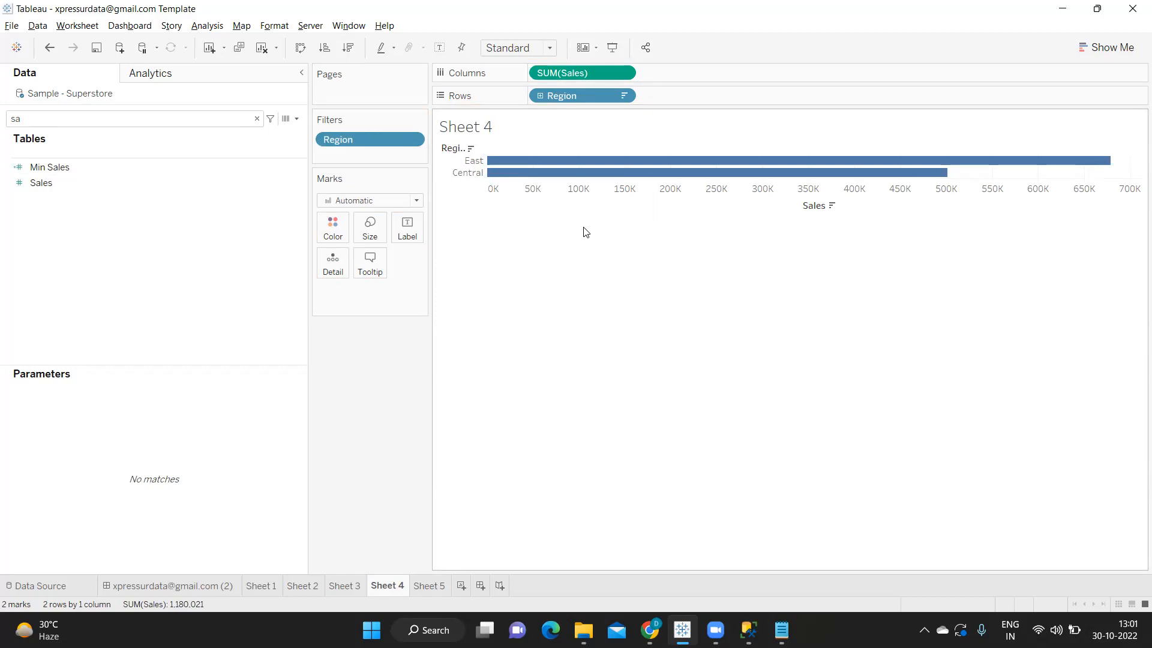
pyautogui.click(412, 141)
pyautogui.click(394, 155)
pyautogui.click(452, 231)
pyautogui.click(452, 244)
pyautogui.click(452, 204)
pyautogui.click(453, 218)
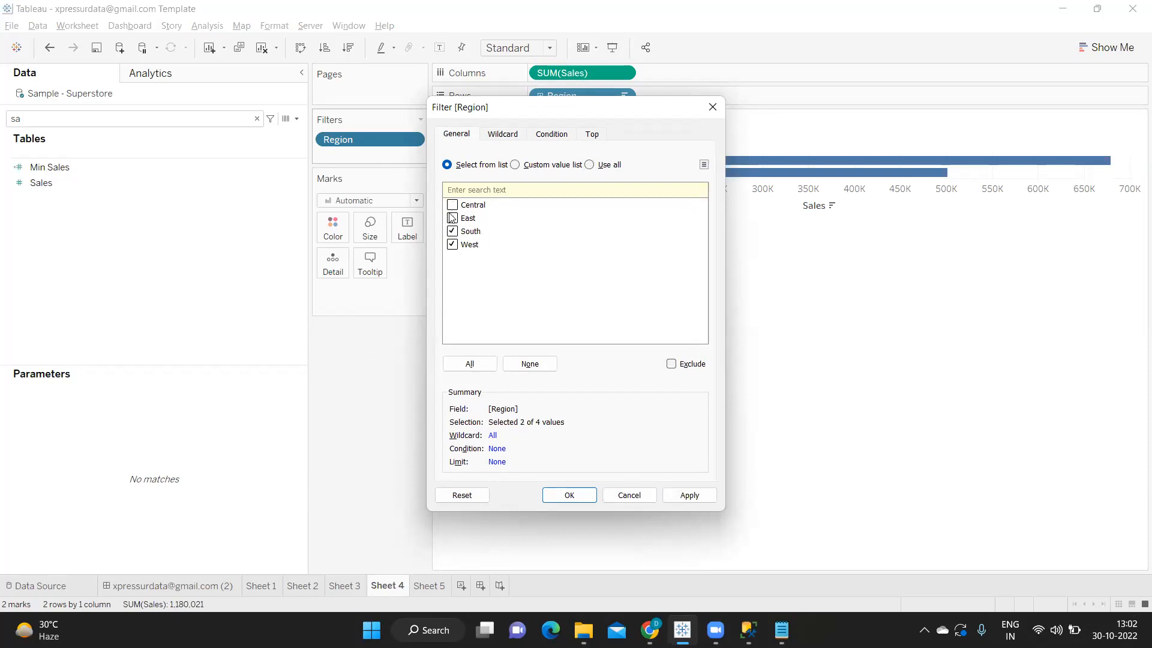
pyautogui.click(705, 495)
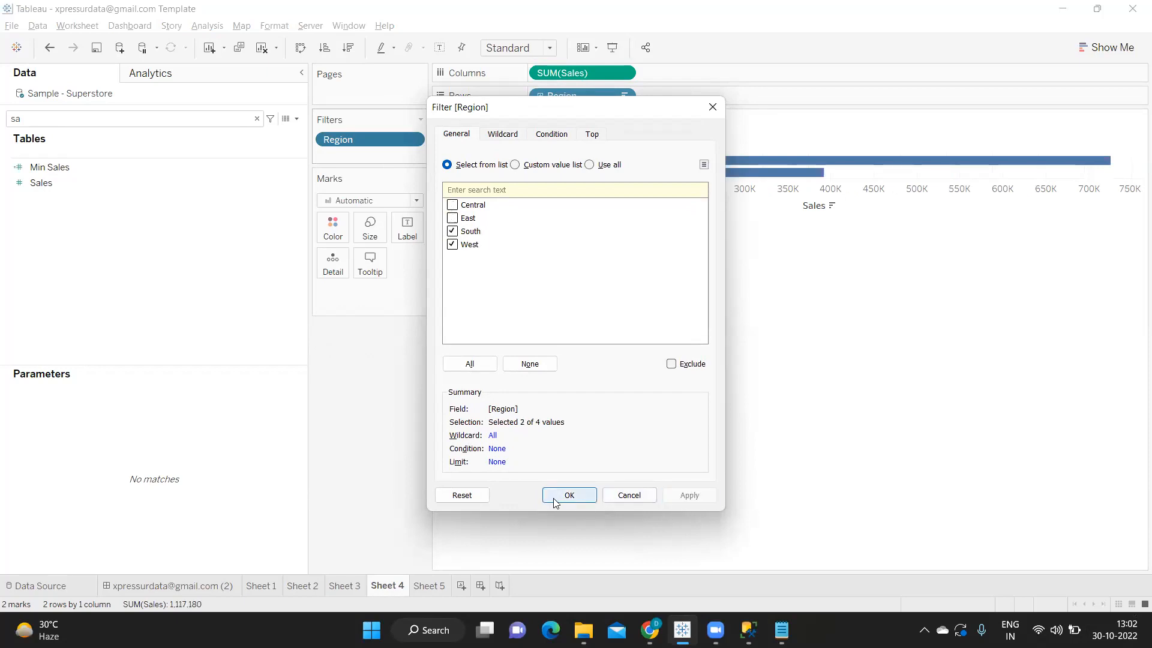
pyautogui.click(554, 496)
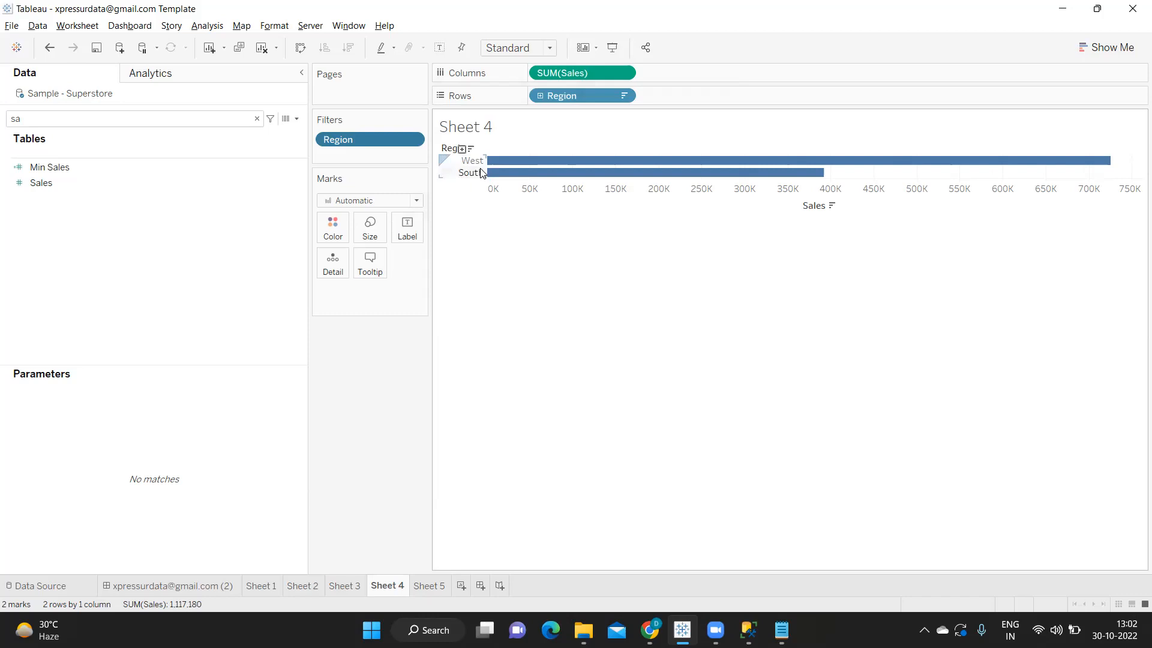
# Change Sheet 4's Region filter to keep only East and South
pyautogui.click(412, 139)
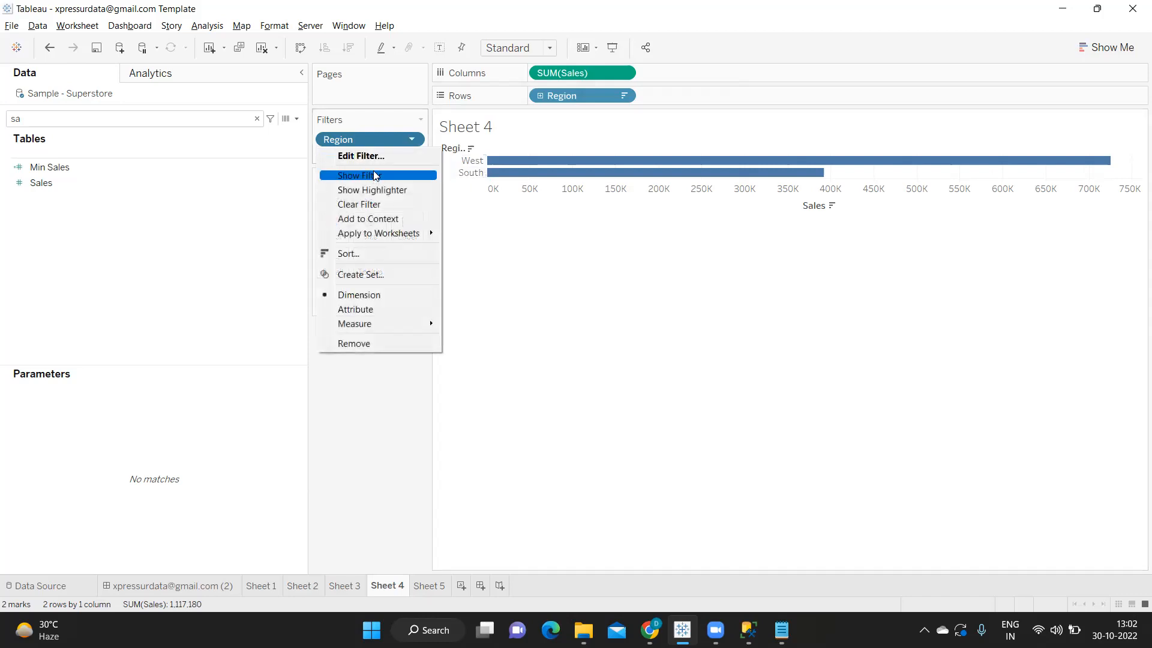
pyautogui.click(375, 165)
pyautogui.click(412, 140)
pyautogui.click(395, 154)
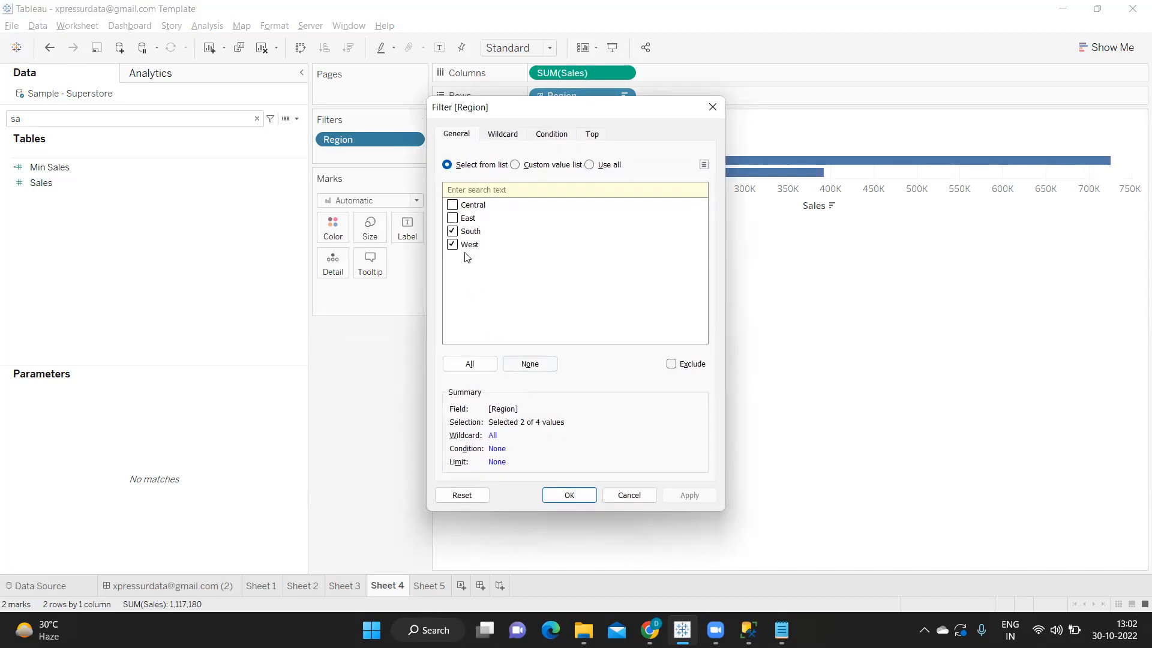
pyautogui.click(454, 204)
pyautogui.click(453, 246)
pyautogui.click(453, 219)
pyautogui.click(453, 206)
pyautogui.click(682, 496)
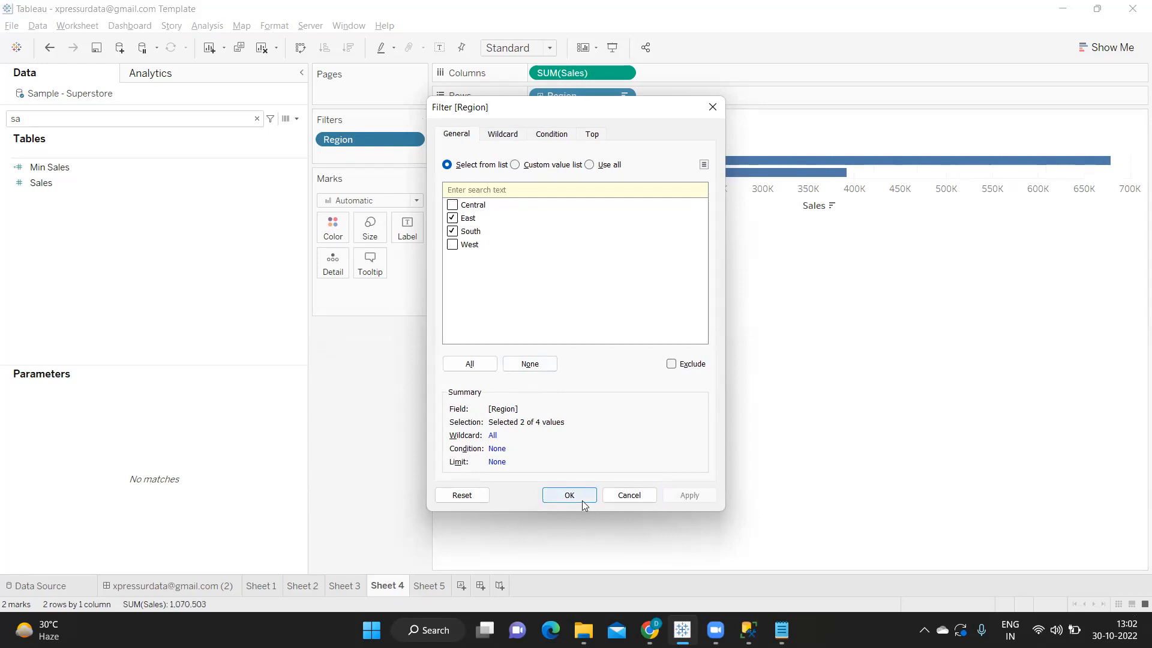
pyautogui.click(580, 500)
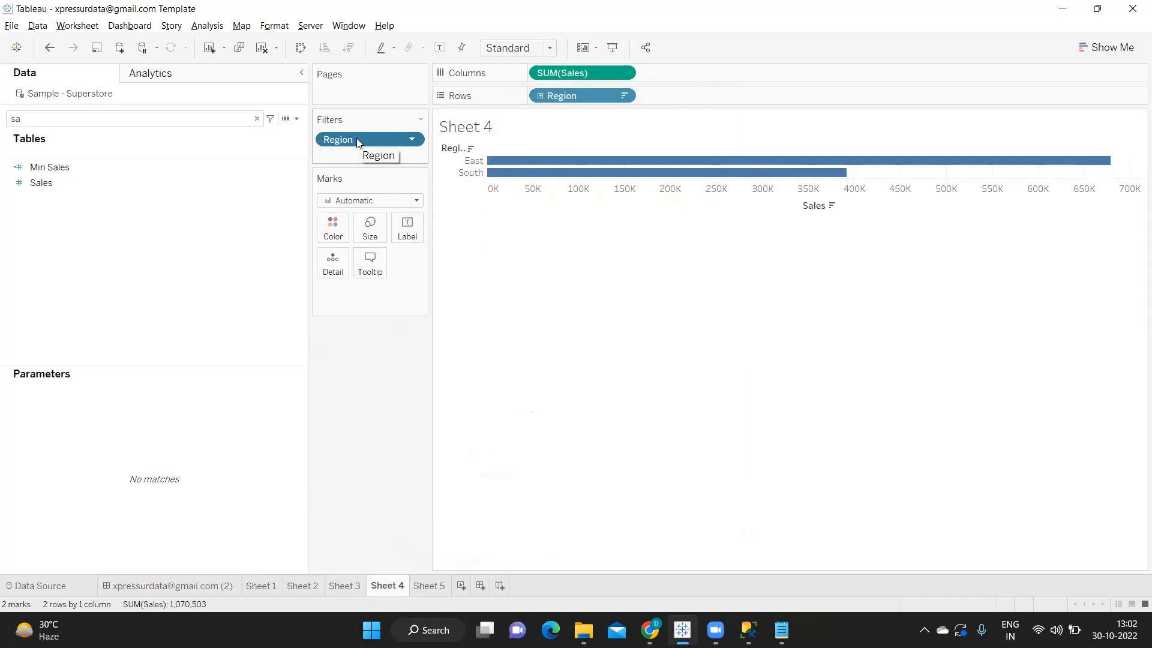
# Show the Region filter control on Sheet 4 and use it to include West and Central as well
pyautogui.click(413, 140)
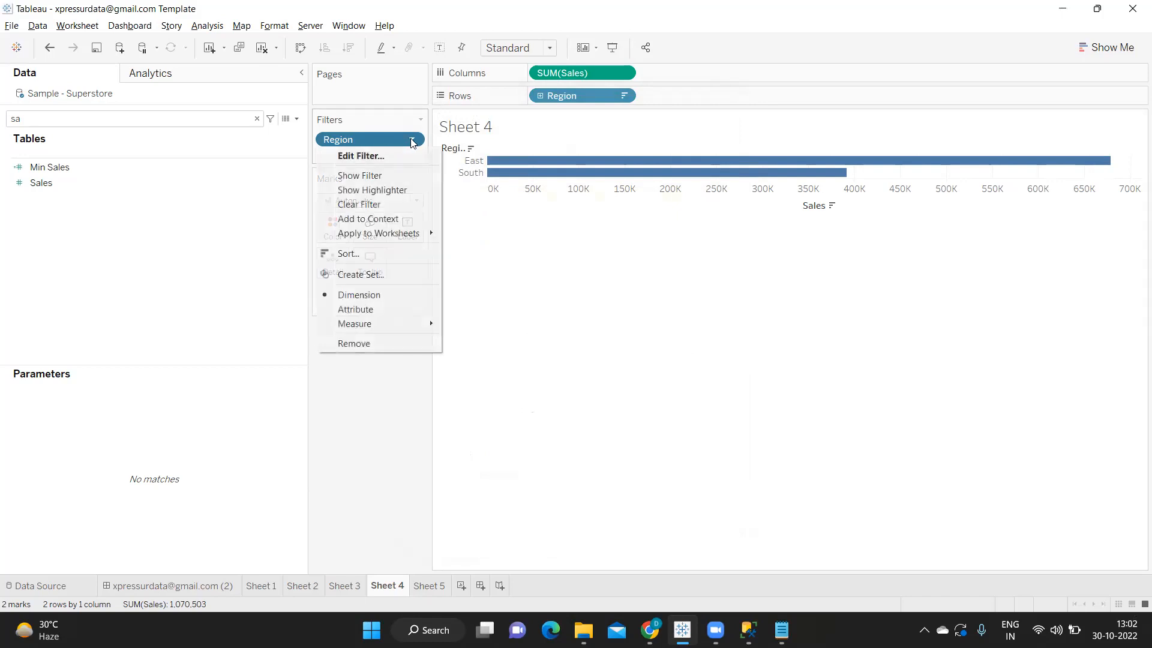
pyautogui.click(385, 174)
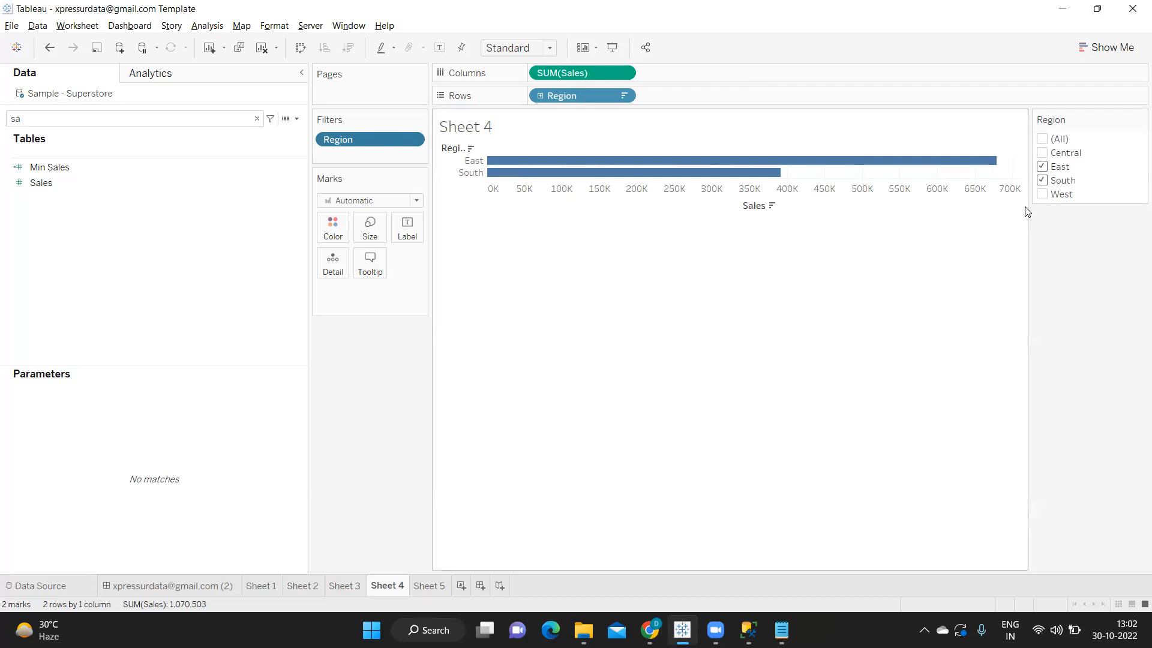
pyautogui.click(1042, 194)
pyautogui.click(1042, 153)
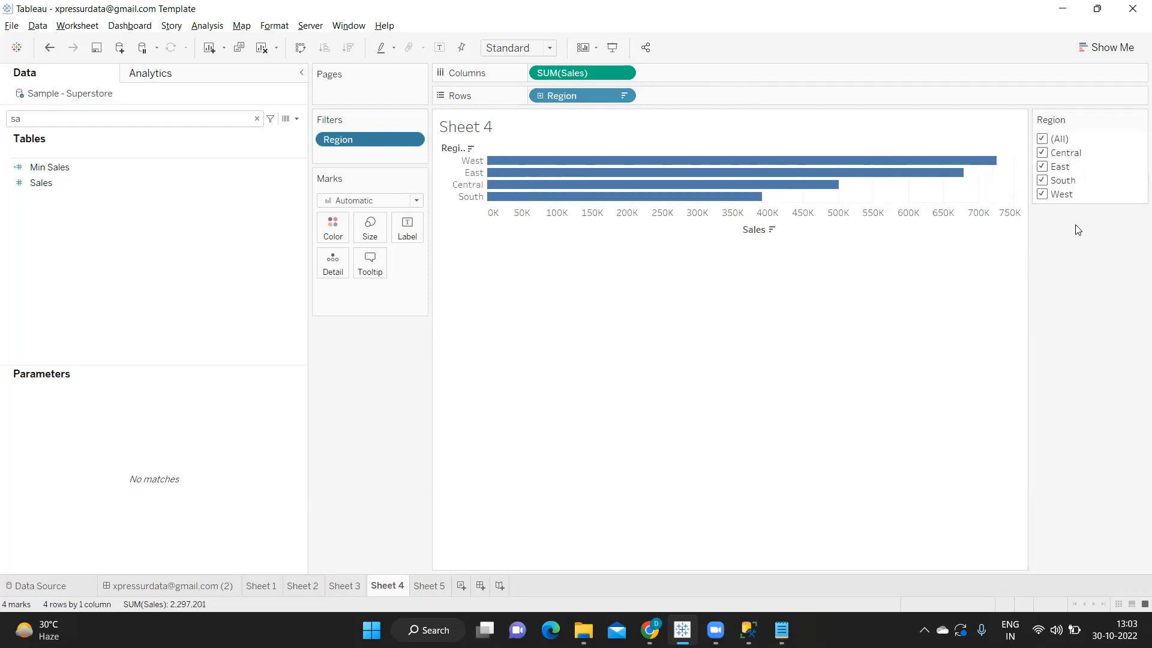
# Switch to Notepad and add the line "Quick Filter" below "Normal Filter", separated by a blank line
pyautogui.hotkey('alt', 'Tab')
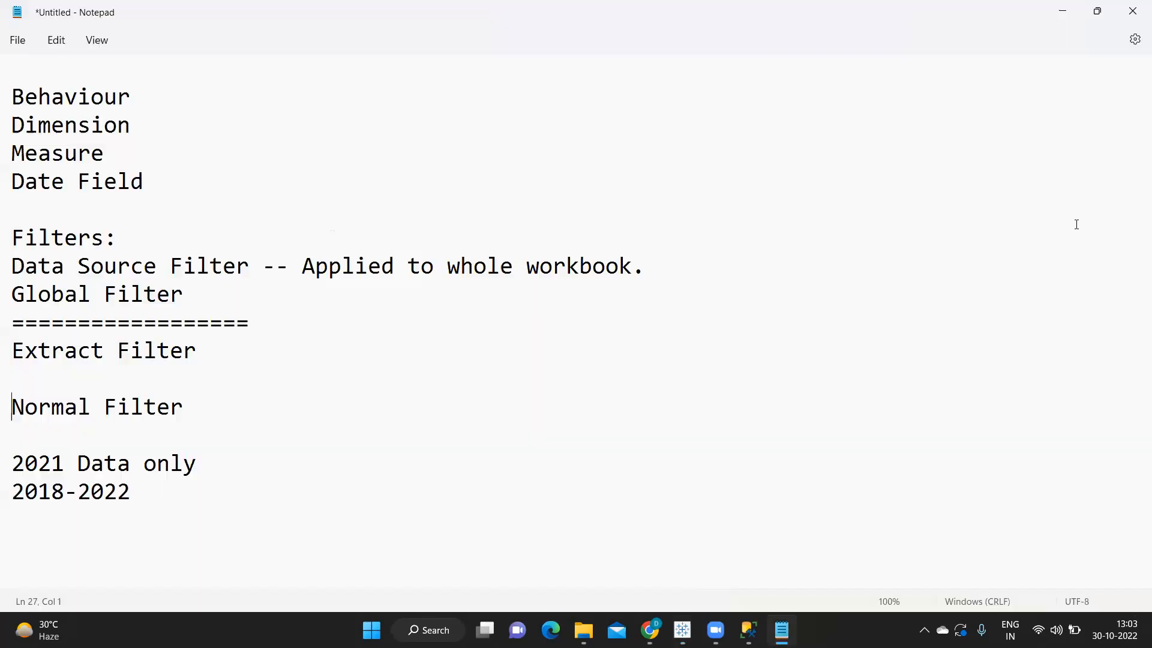
pyautogui.press('Right')
pyautogui.press('Right')
pyautogui.press('Right')
pyautogui.press('Right')
pyautogui.press('Right')
pyautogui.press('Right')
pyautogui.press('Right')
pyautogui.press('Right')
pyautogui.press('Right')
pyautogui.press('Right')
pyautogui.press('Right')
pyautogui.press('Return')
pyautogui.press('Return')
pyautogui.write('Qu')
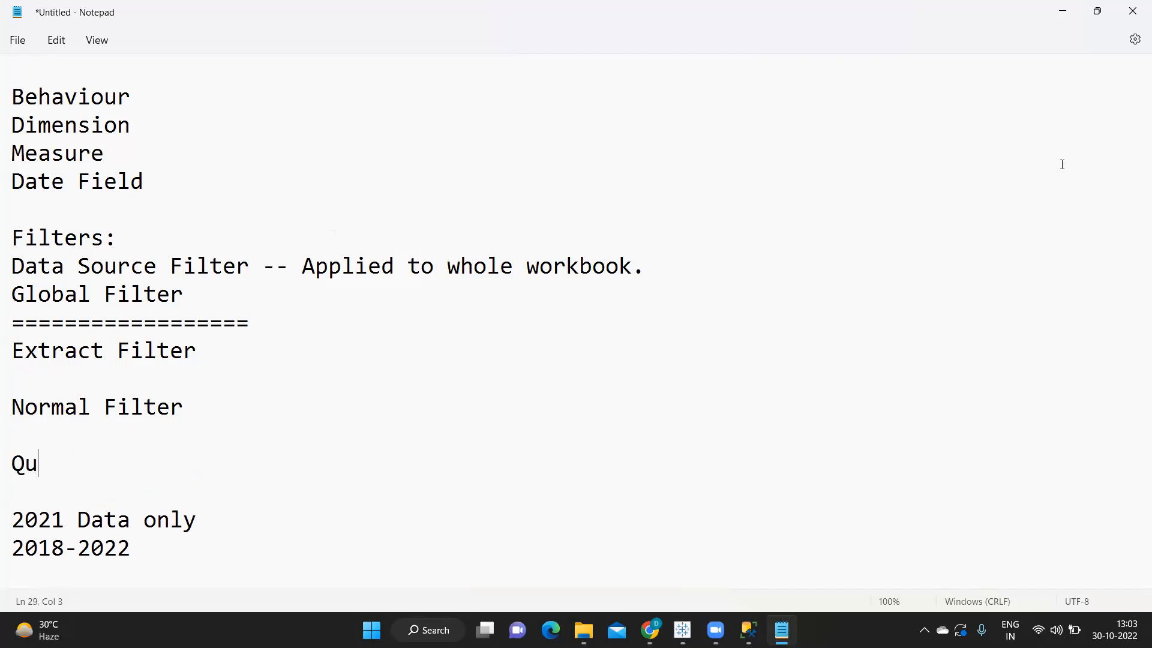
pyautogui.write('ick Filter')
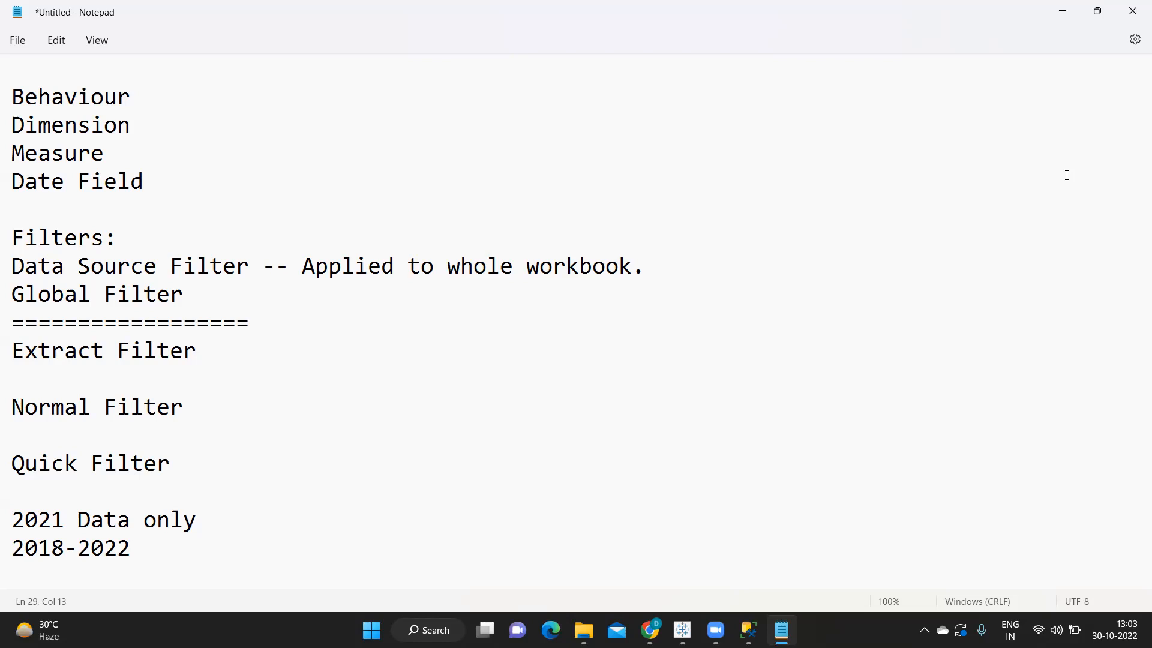
# Switch back to Tableau and open Sheet 5 to check whether Sheet 4's Region filter affects it
pyautogui.hotkey('alt', 'Tab')
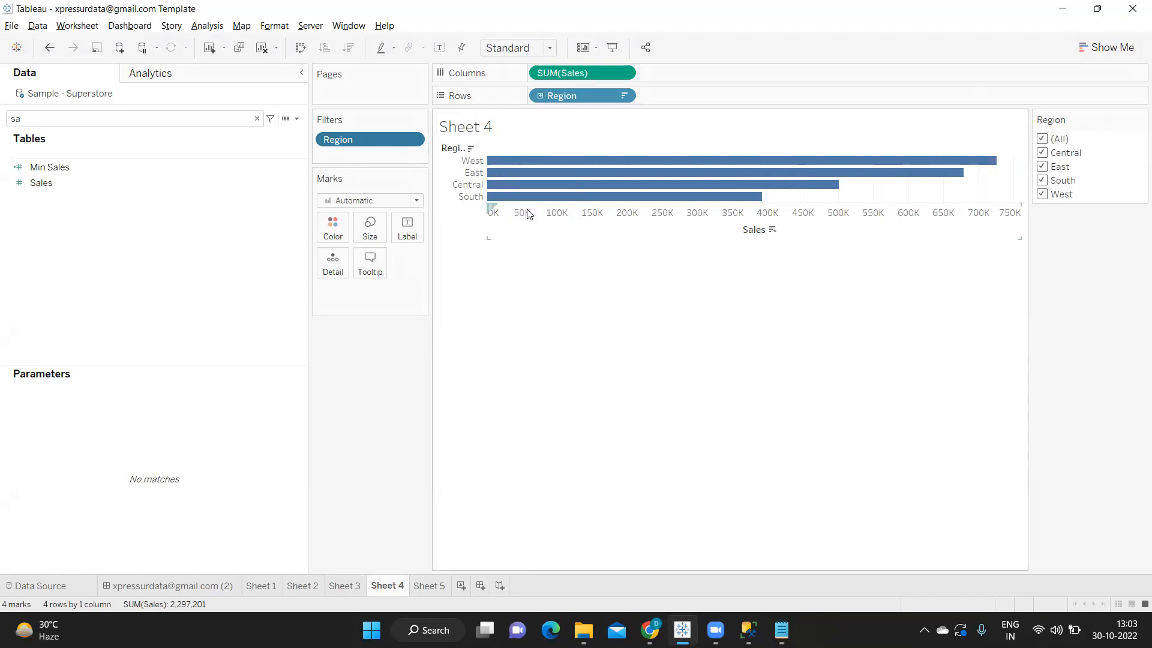
pyautogui.click(429, 586)
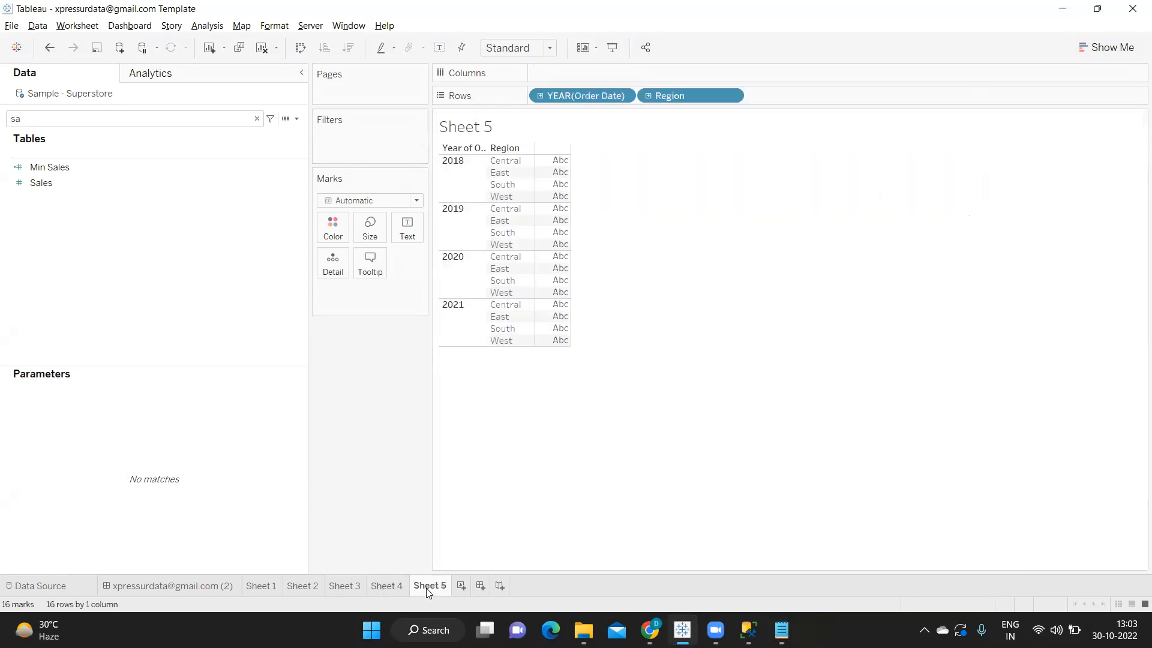
# Change Sheet 5 to a sales bar chart by Region and Category, taking the Order Date year off the rows
pyautogui.click(136, 123)
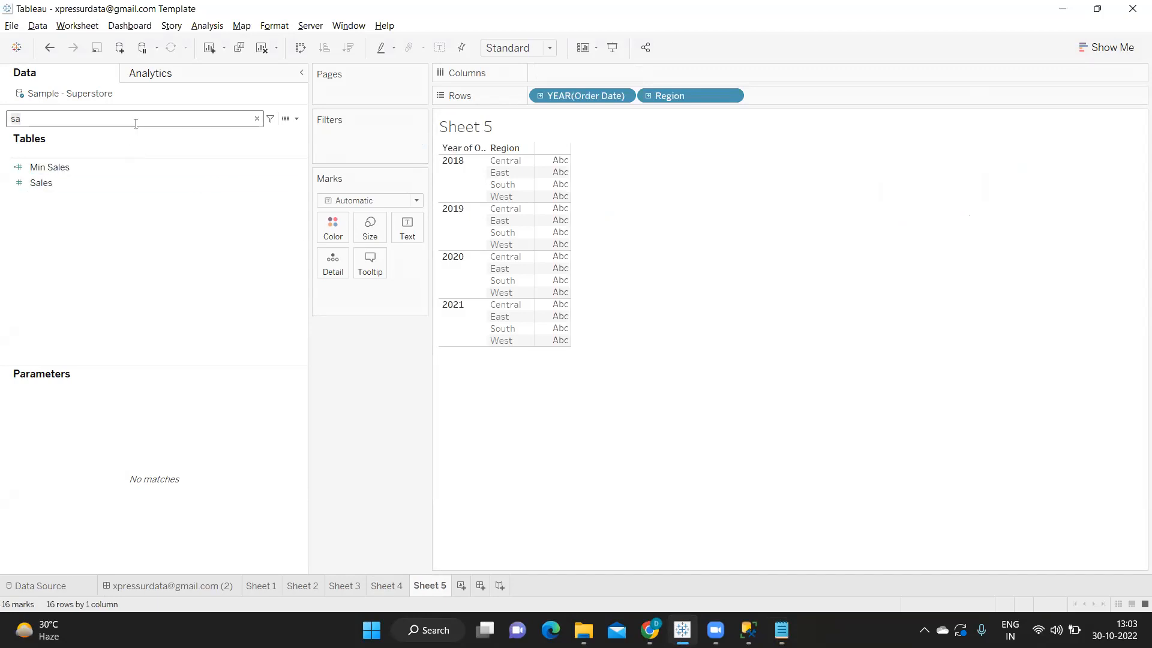
pyautogui.press('BackSpace')
pyautogui.press('BackSpace')
pyautogui.write('ca')
pyautogui.moveTo(59, 187); pyautogui.dragTo(829, 91)
pyautogui.doubleClick(144, 118)
pyautogui.write('sa')
pyautogui.click(66, 182)
pyautogui.moveTo(66, 181); pyautogui.dragTo(328, 371)
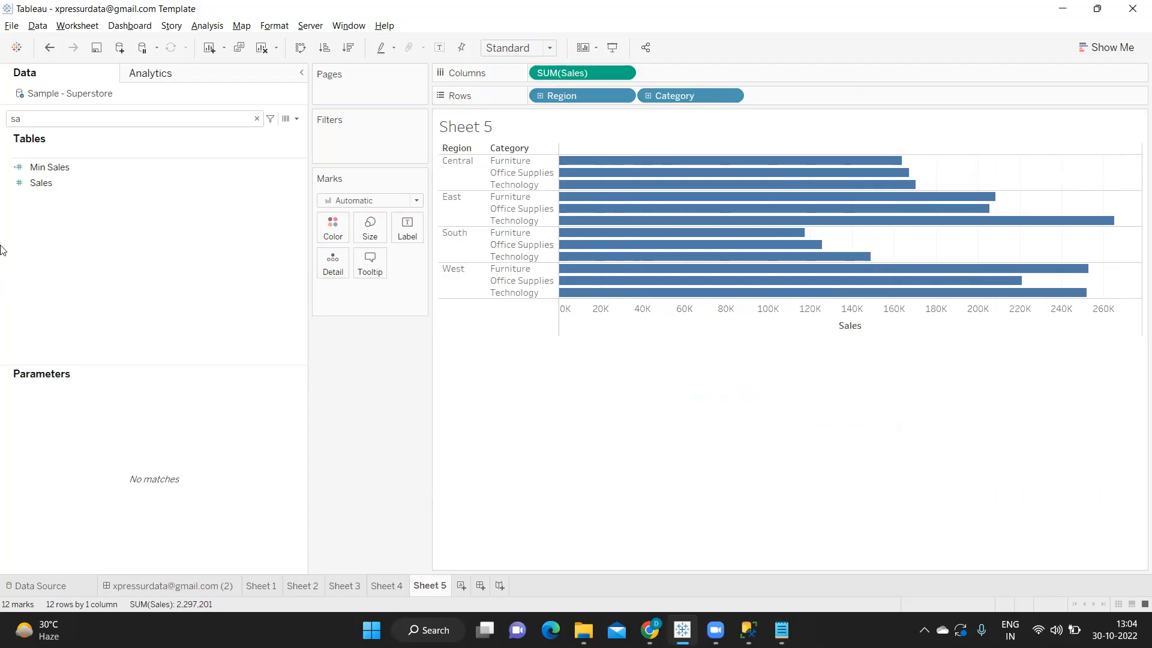
# Add a Region filter to Sheet 5 that includes all four regions and show its filter control
pyautogui.click(385, 586)
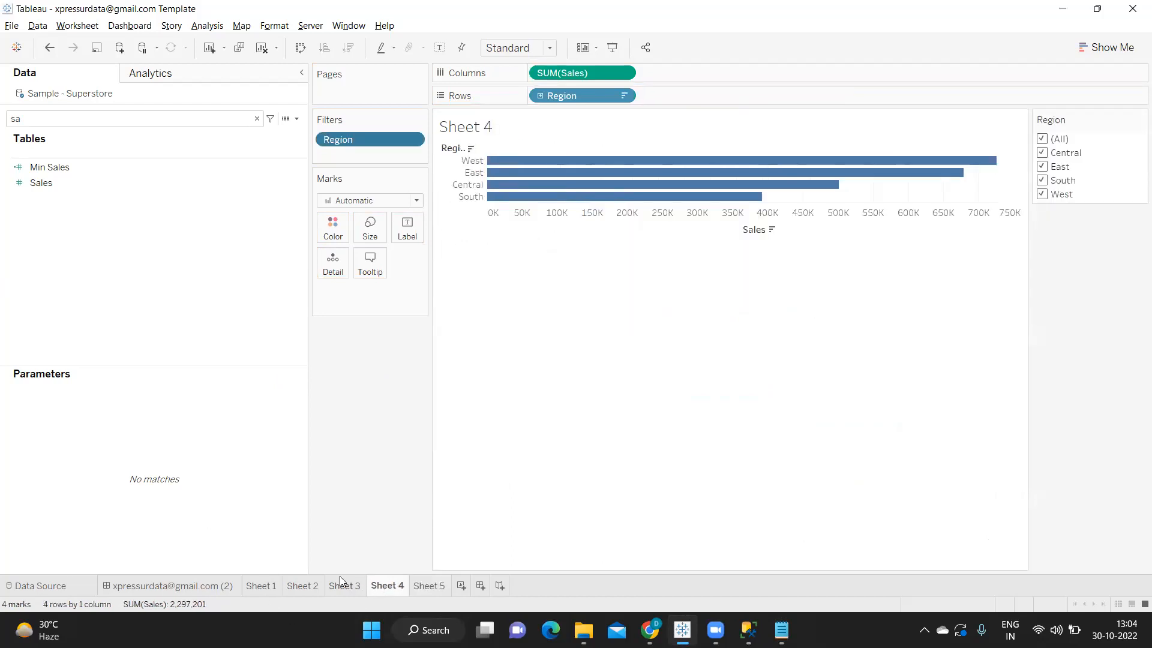
pyautogui.click(429, 586)
pyautogui.click(72, 118)
pyautogui.write('re')
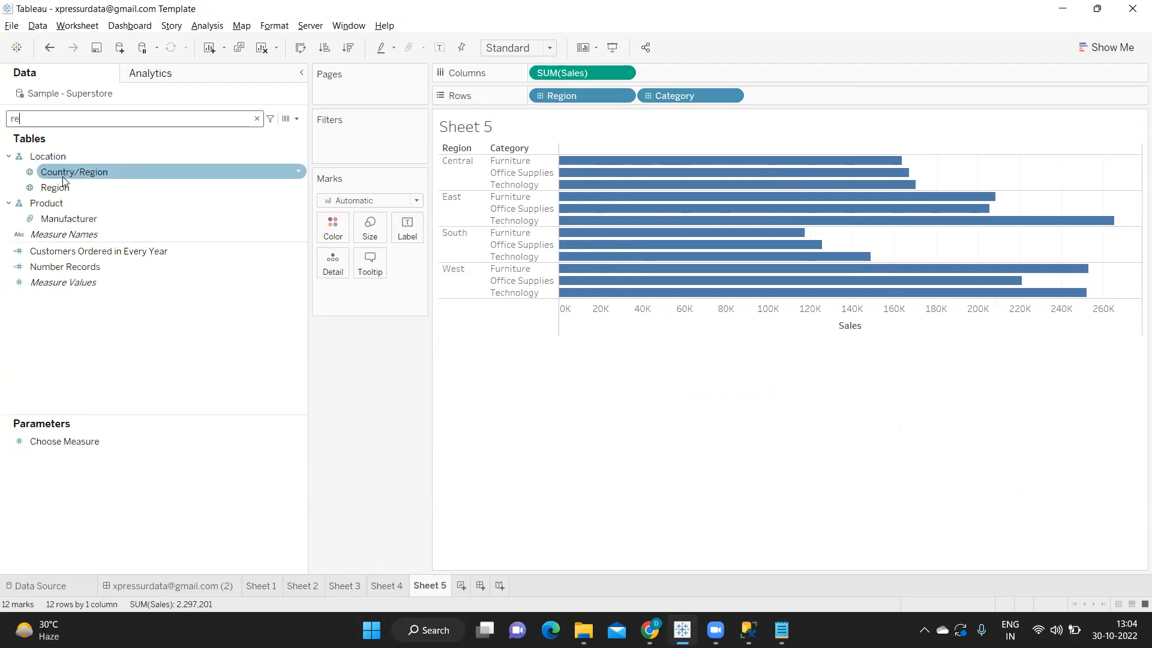
pyautogui.moveTo(64, 188); pyautogui.dragTo(359, 136)
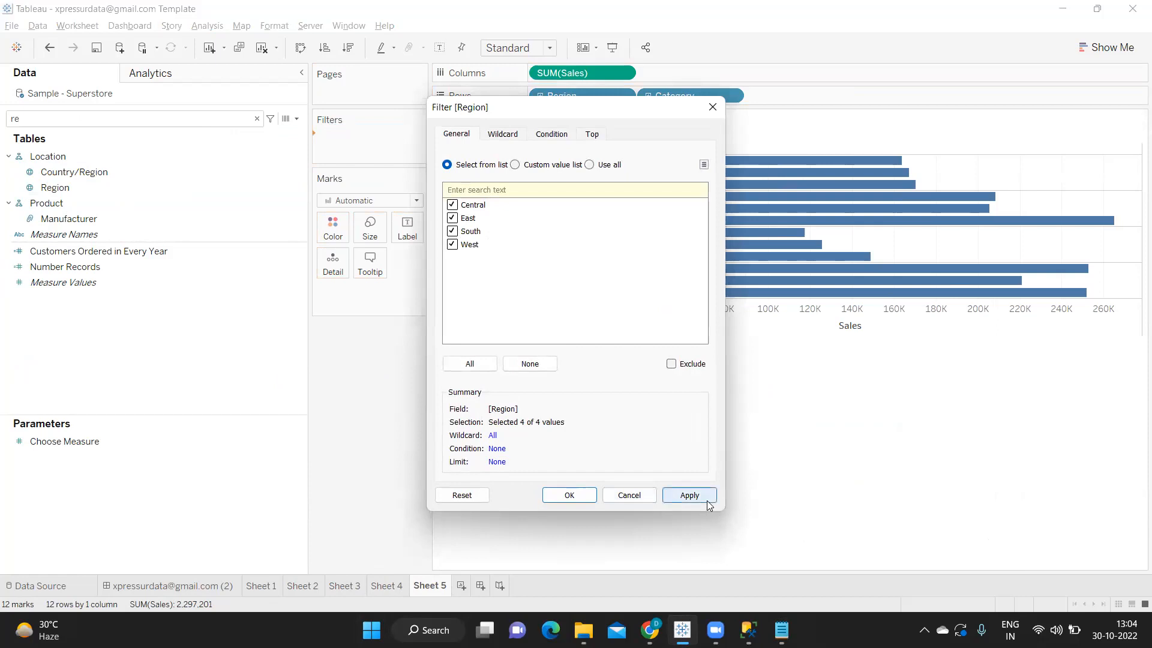
pyautogui.click(690, 495)
pyautogui.click(570, 494)
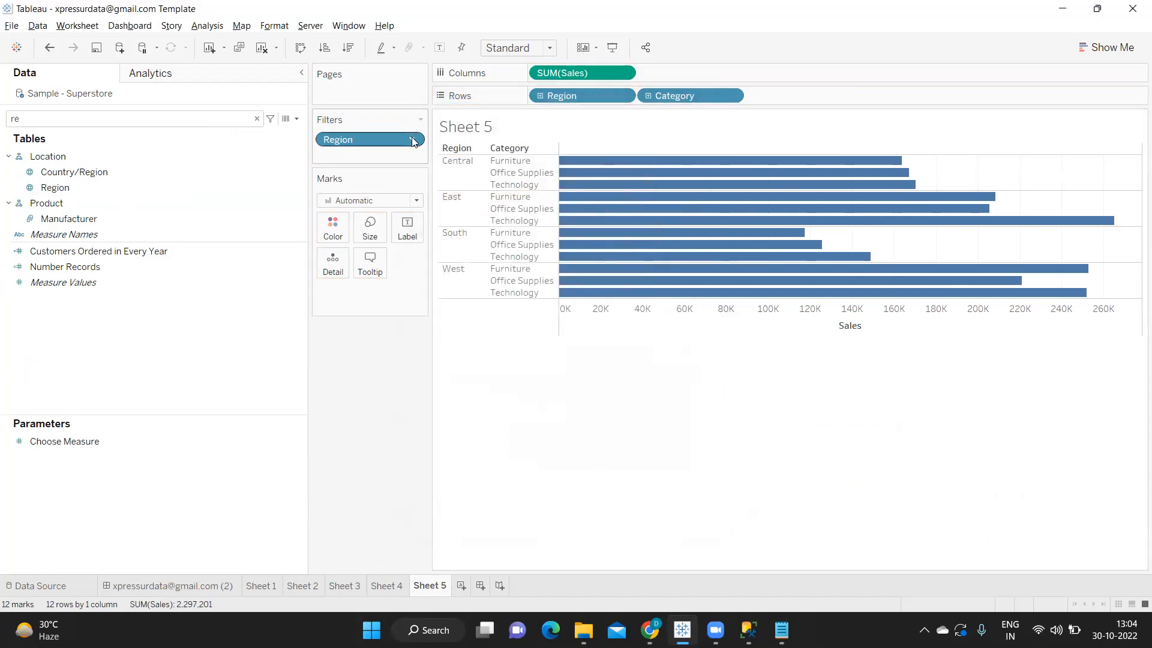
pyautogui.click(412, 140)
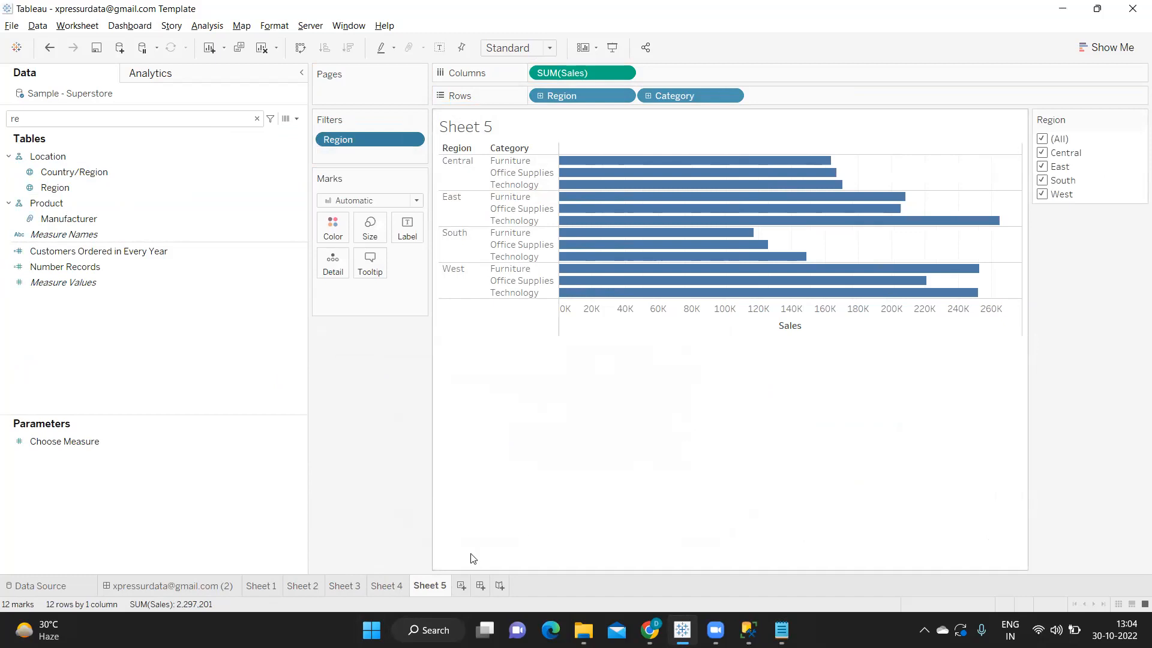
# Create a new dashboard with Sheet 4 above Sheet 5, keeping only Sheet 4's Region filter control
pyautogui.click(372, 587)
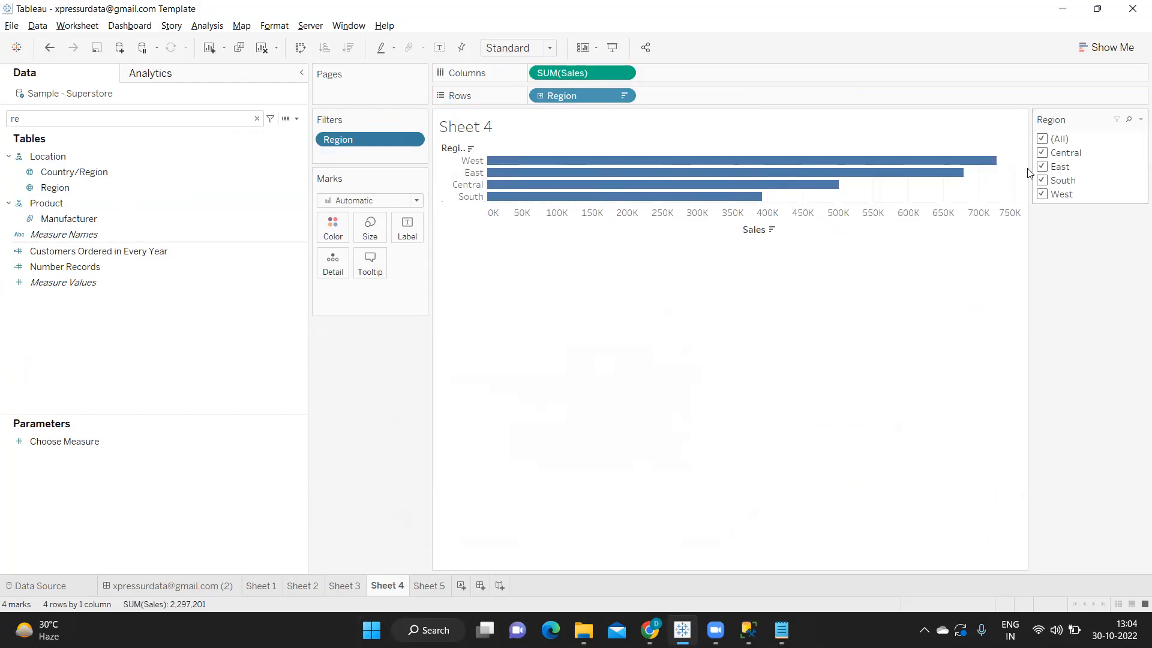
pyautogui.click(427, 586)
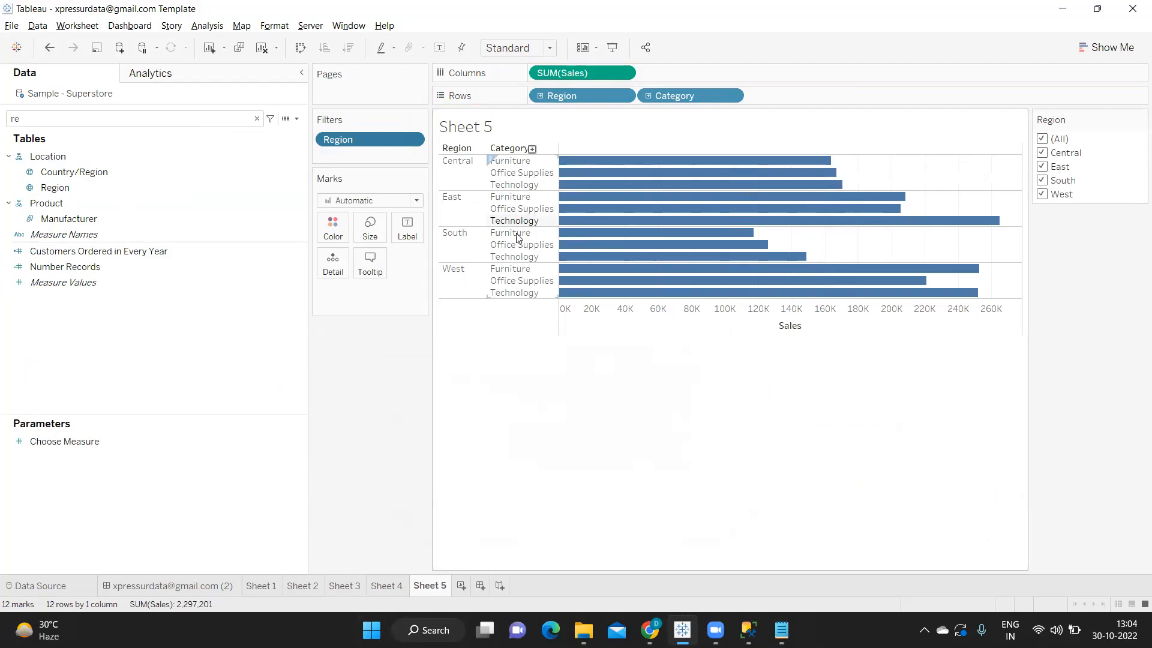
pyautogui.click(480, 588)
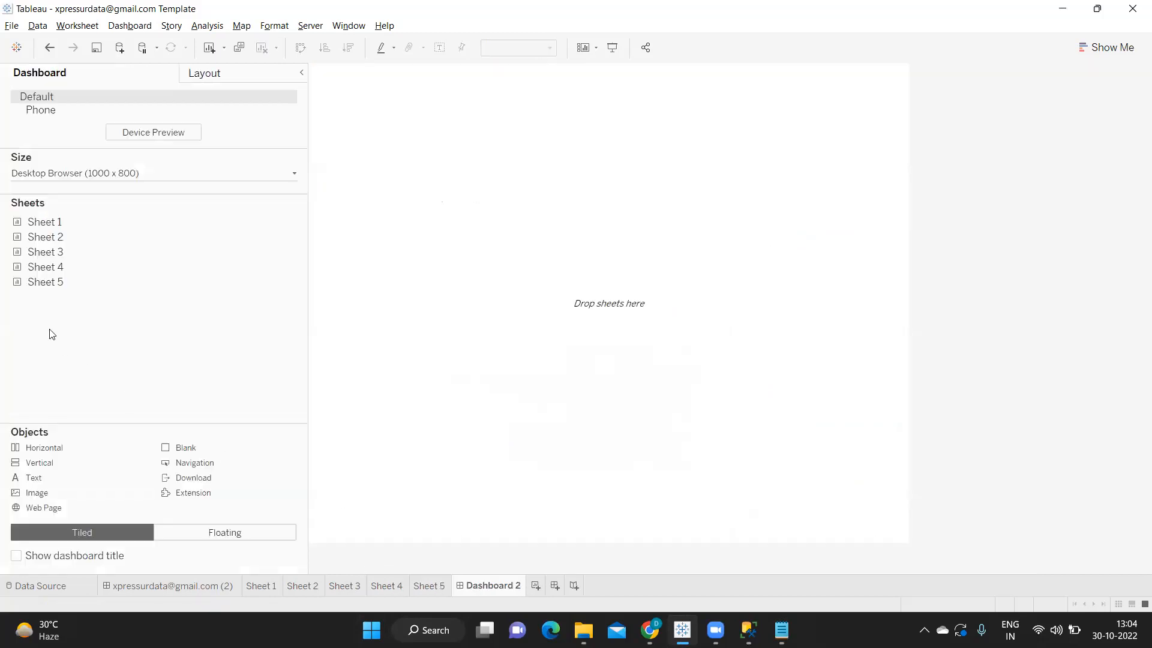
pyautogui.moveTo(53, 267)
pyautogui.moveTo(53, 266); pyautogui.dragTo(435, 142)
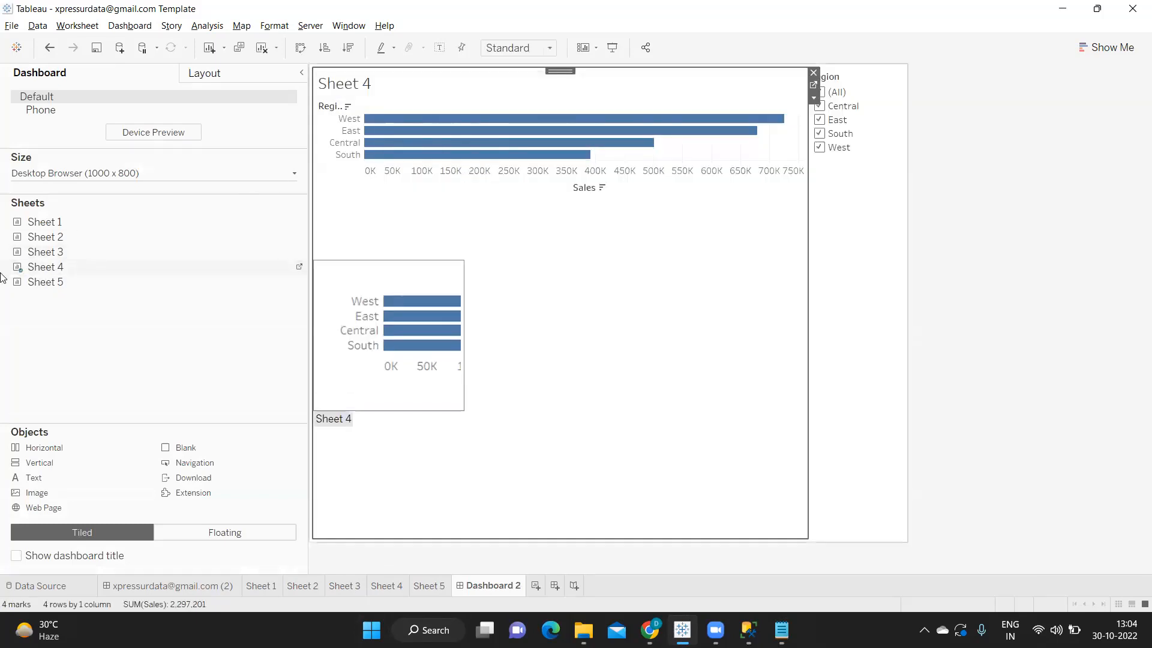
pyautogui.moveTo(42, 288); pyautogui.dragTo(545, 376)
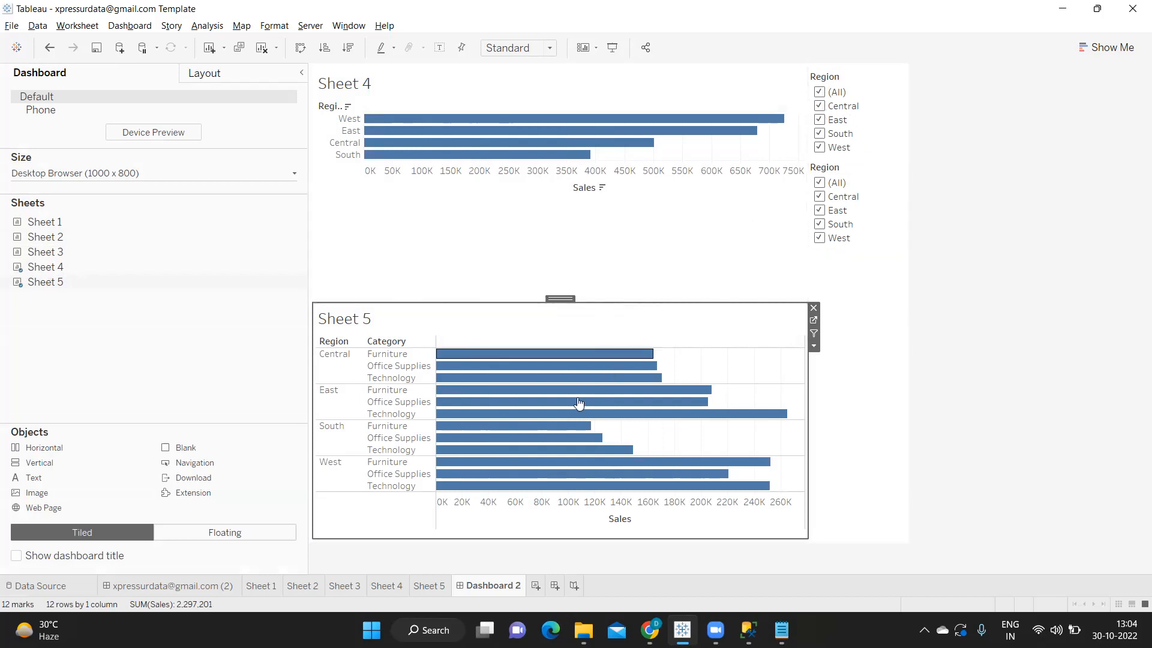
pyautogui.moveTo(553, 423)
pyautogui.moveTo(517, 158)
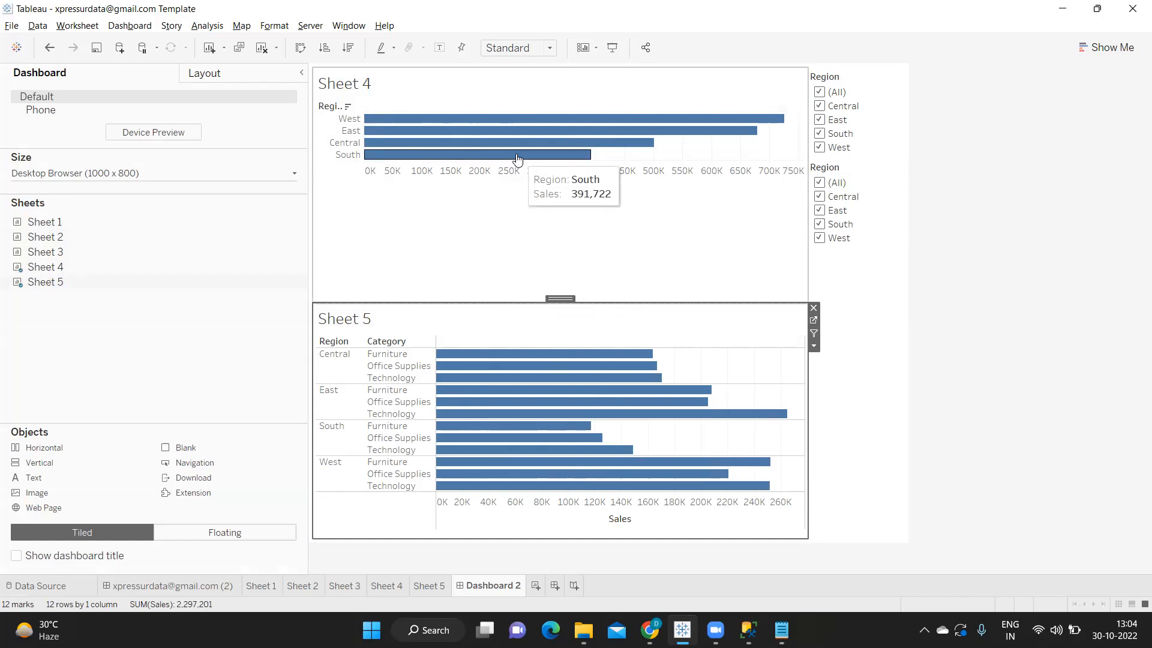
pyautogui.click(892, 196)
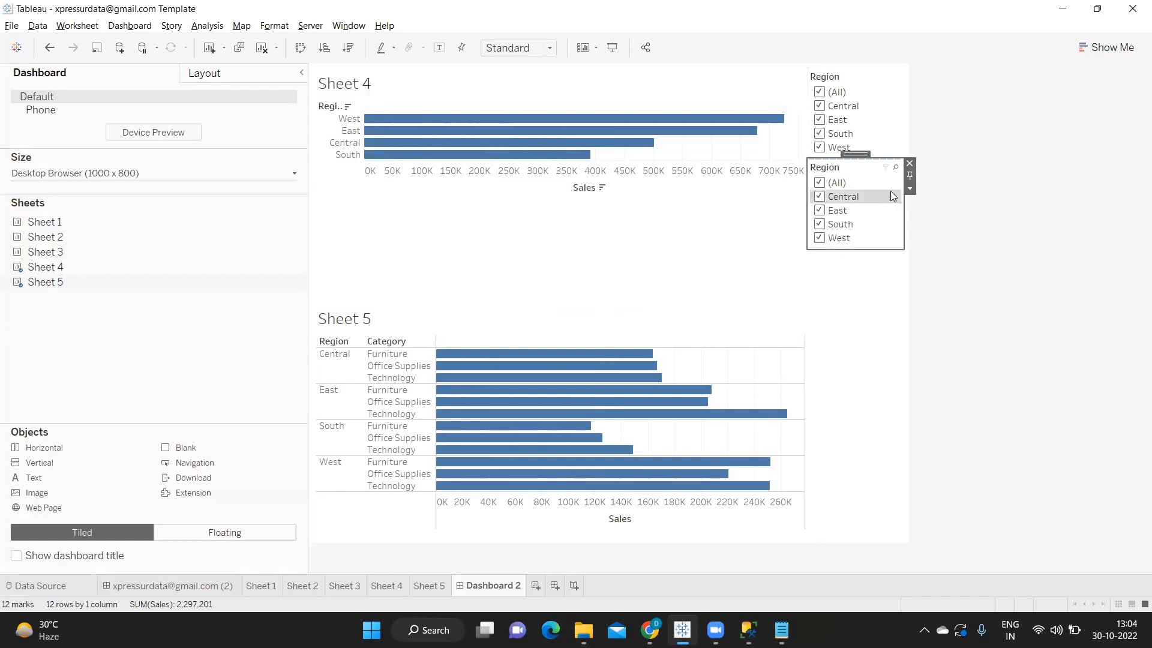
pyautogui.click(910, 163)
# Apply Sheet 4's Region filter to selected worksheets, adding Sheet 5
pyautogui.click(388, 587)
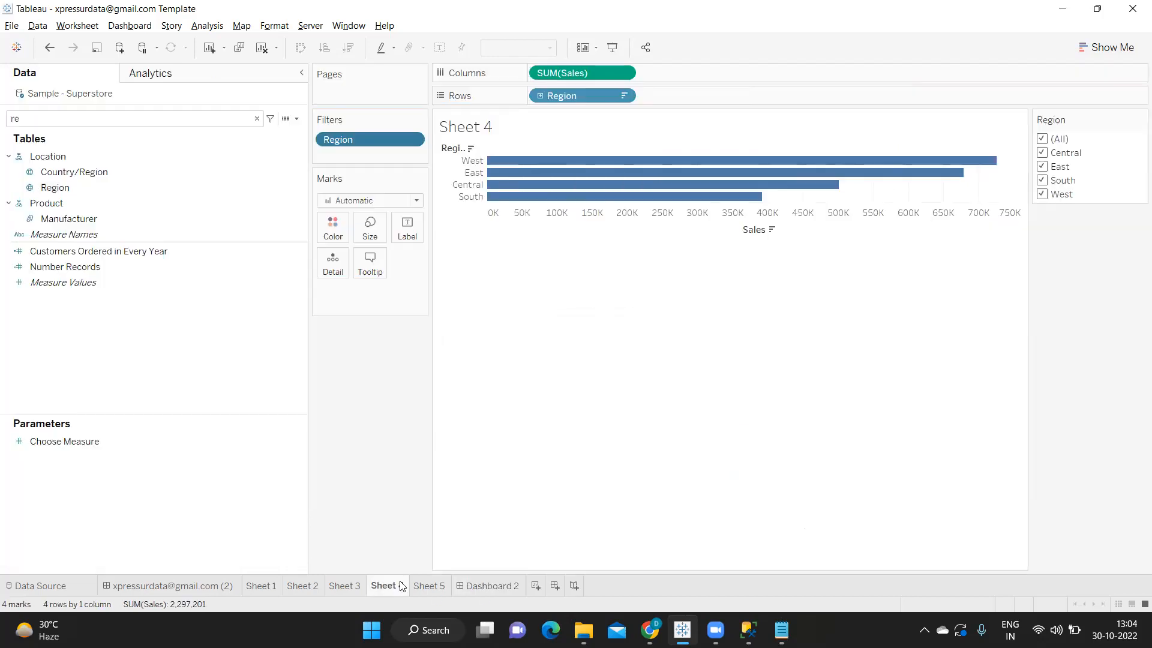
pyautogui.click(413, 139)
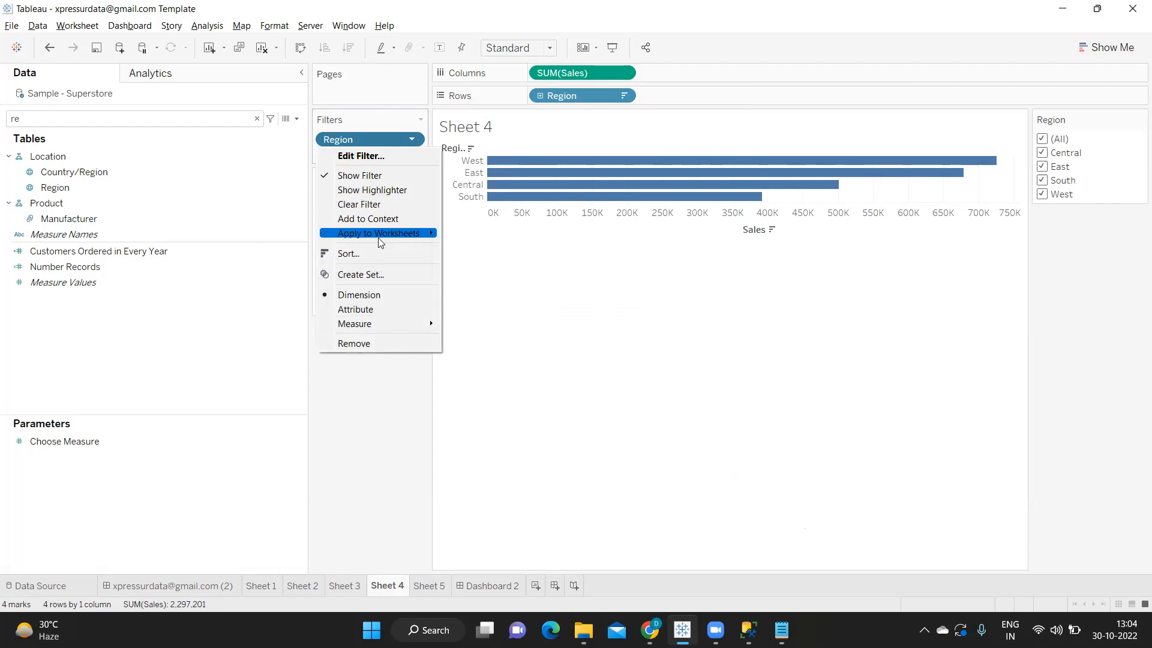
pyautogui.moveTo(390, 236)
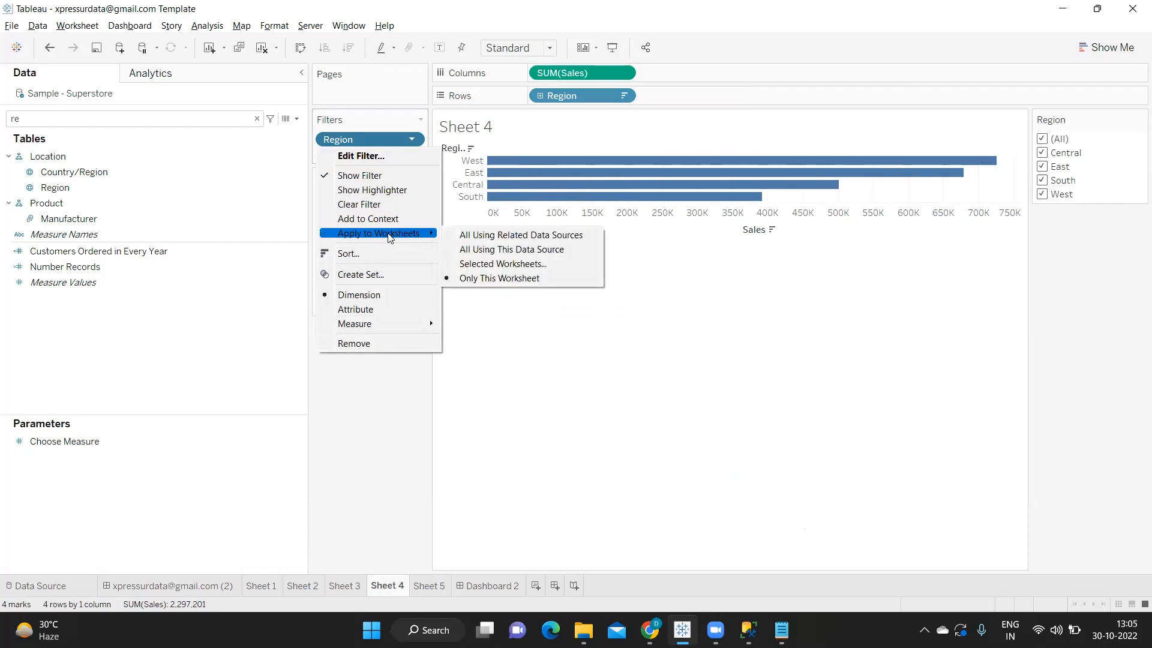
pyautogui.click(518, 264)
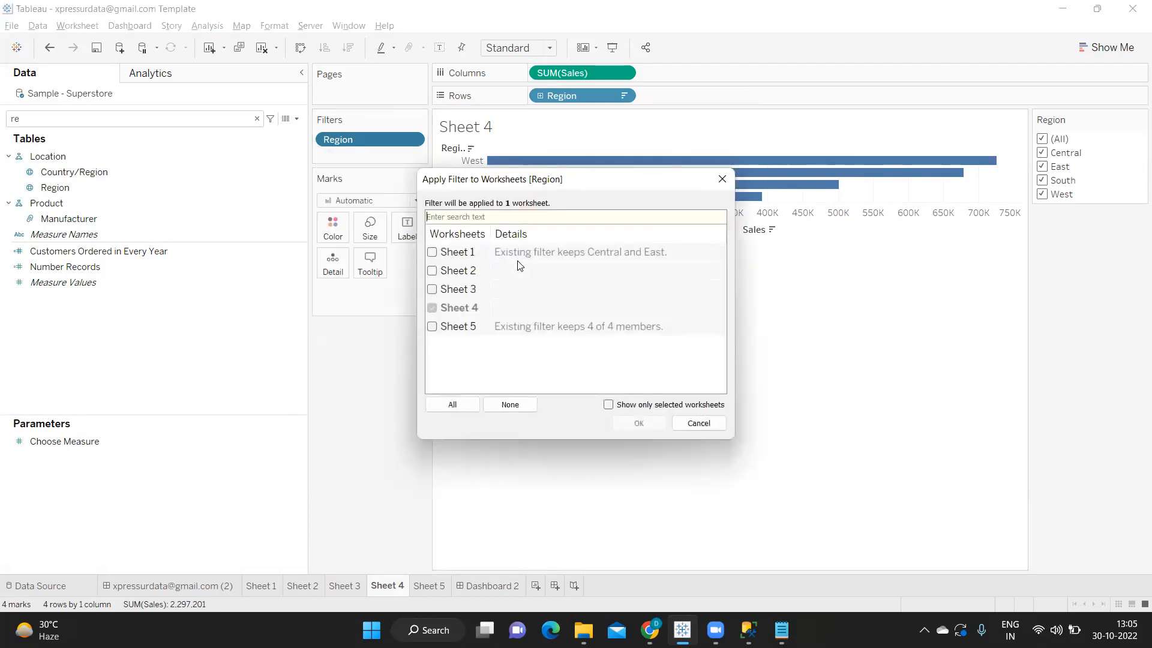
pyautogui.click(432, 327)
pyautogui.click(640, 423)
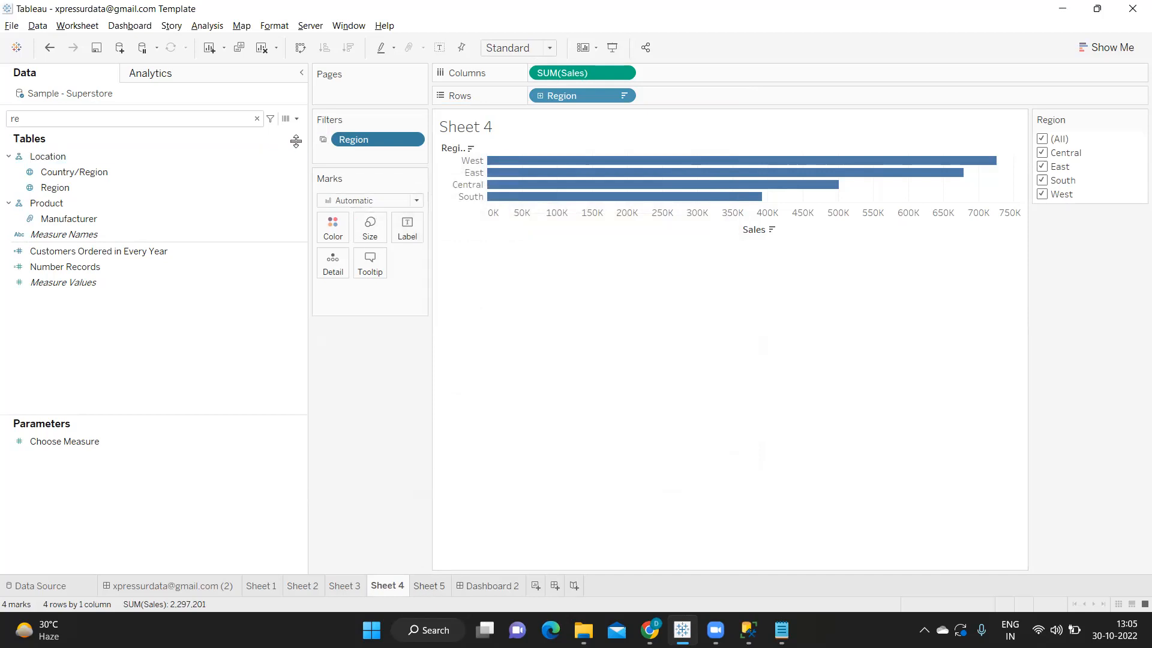
pyautogui.moveTo(324, 147)
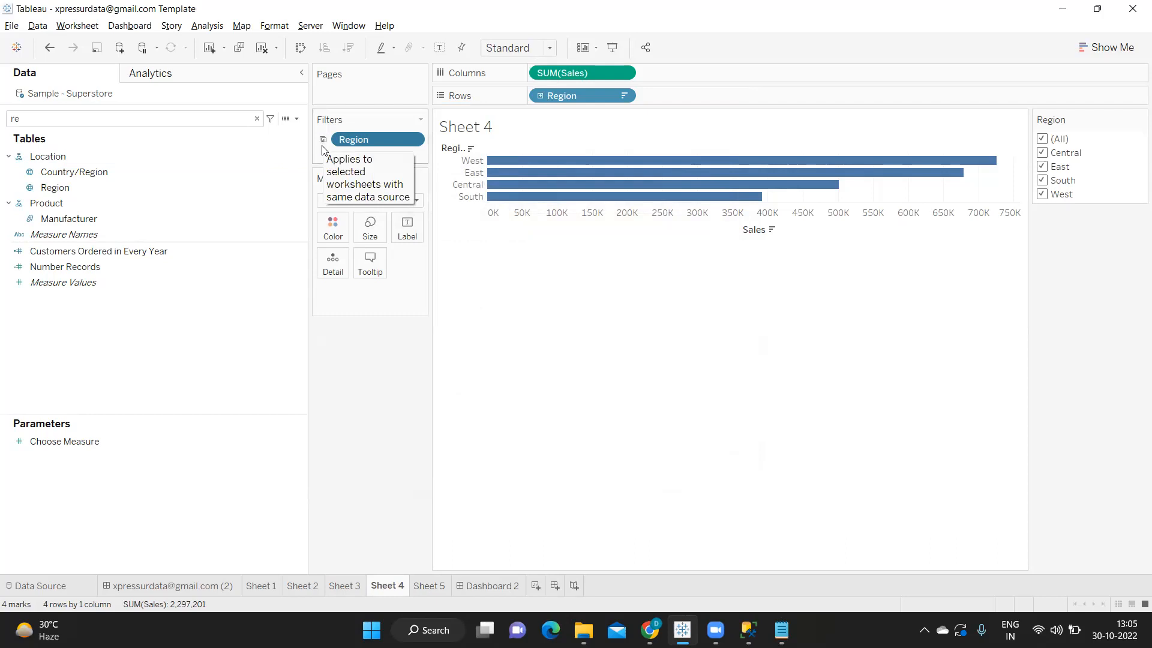
# Exclude Central and East with the Region filter on Dashboard 2 to test it on both sheets
pyautogui.click(428, 586)
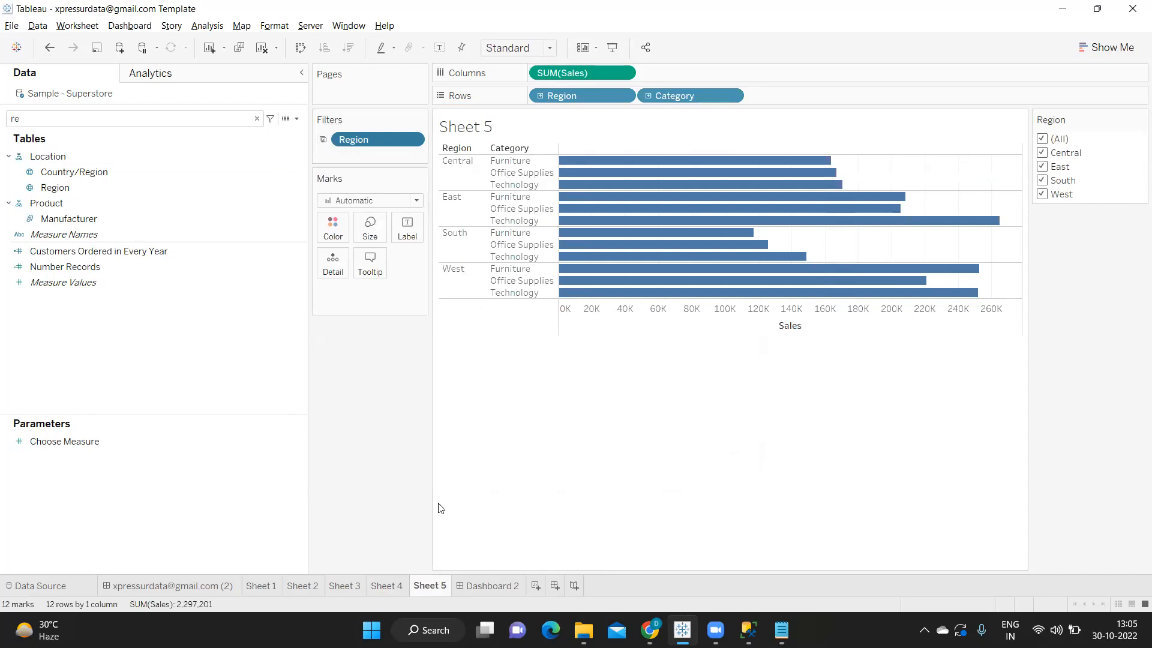
pyautogui.click(494, 586)
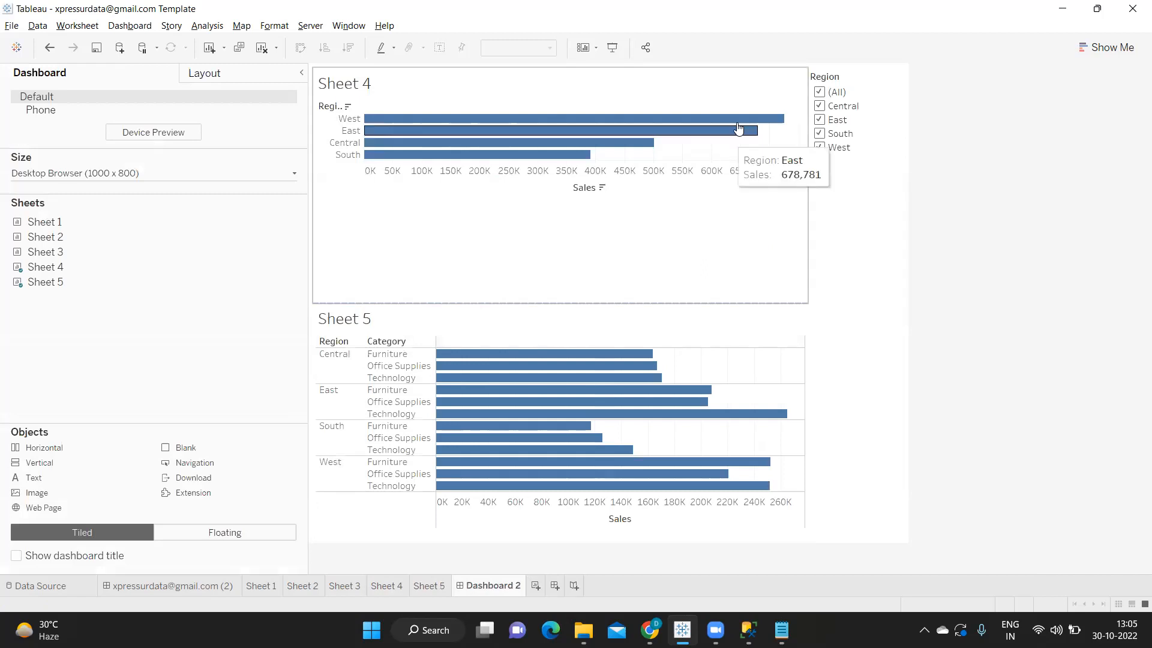
pyautogui.click(819, 107)
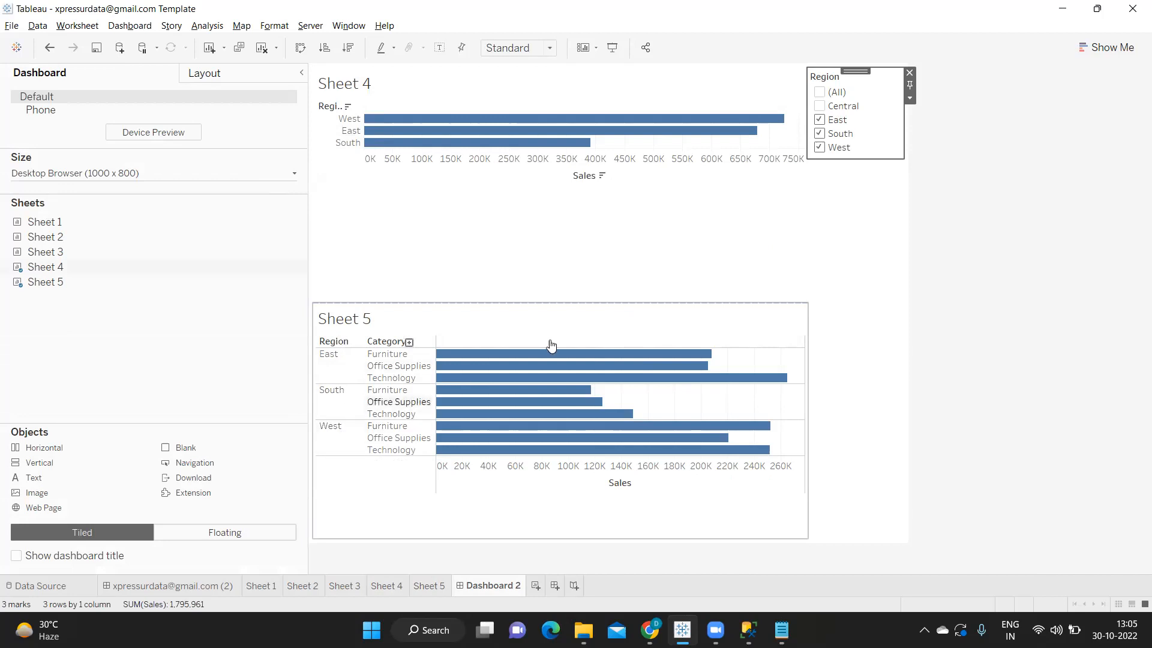
pyautogui.click(818, 121)
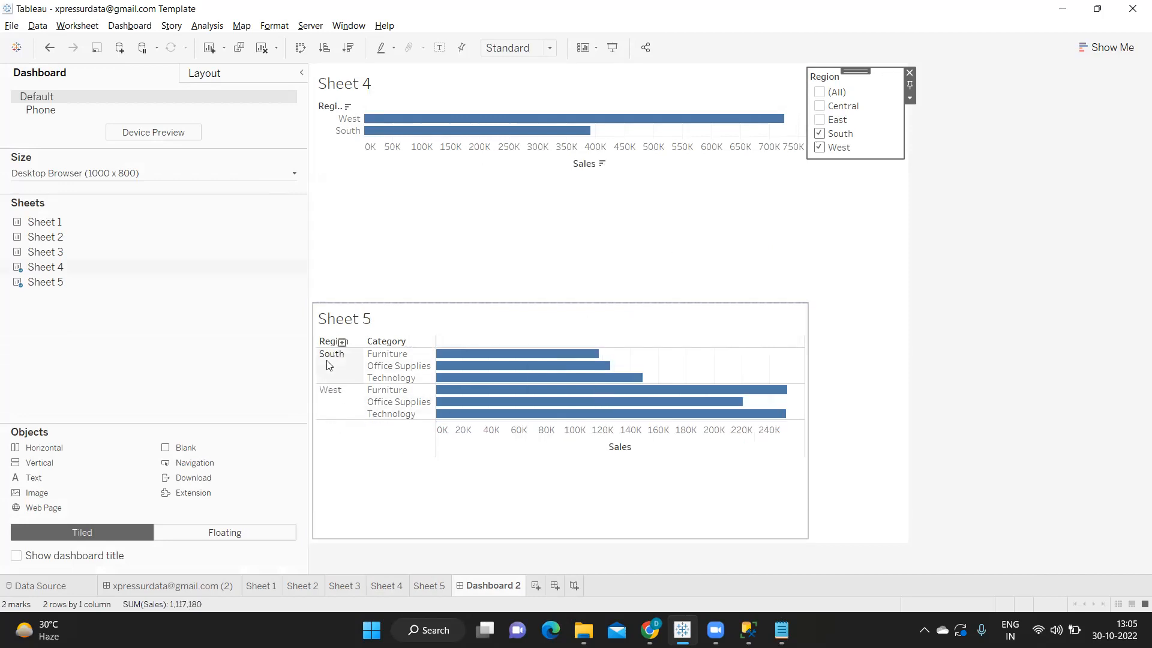
pyautogui.moveTo(394, 130)
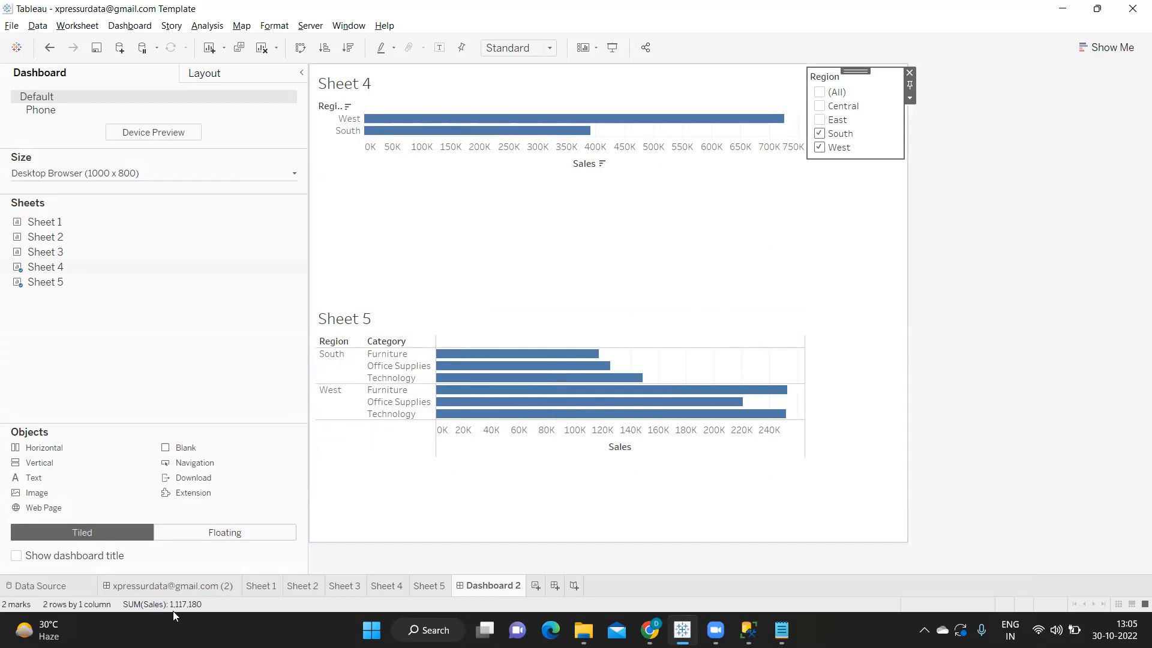
# Add Sheet 1 to Dashboard 2 below Sheet 5
pyautogui.click(345, 586)
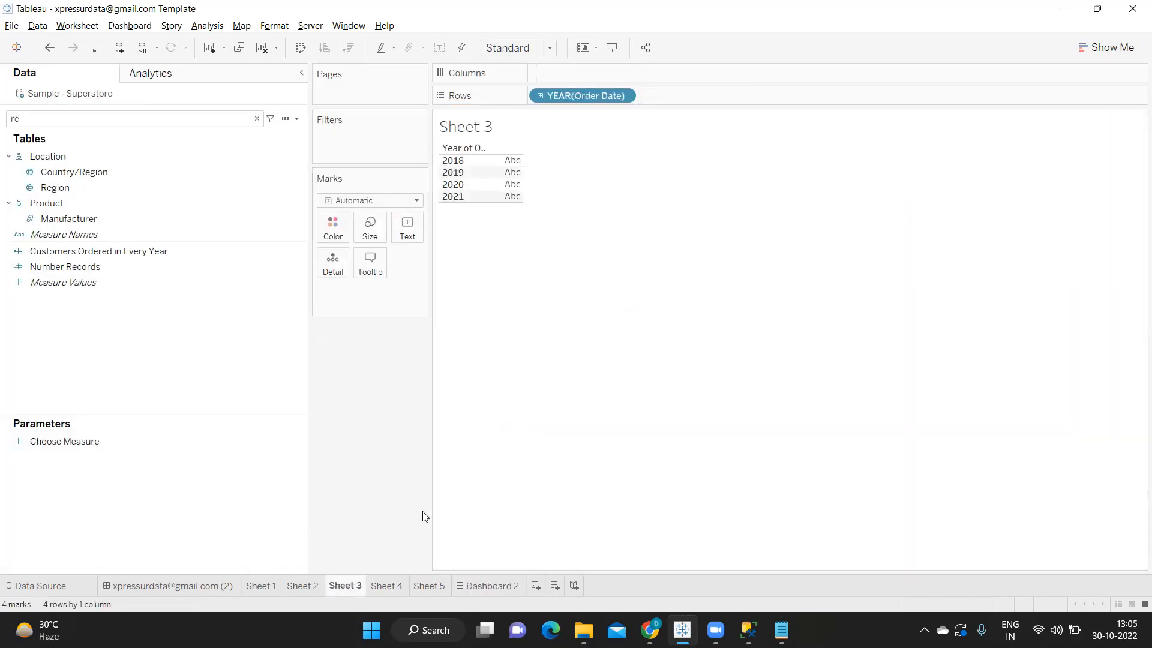
pyautogui.click(498, 585)
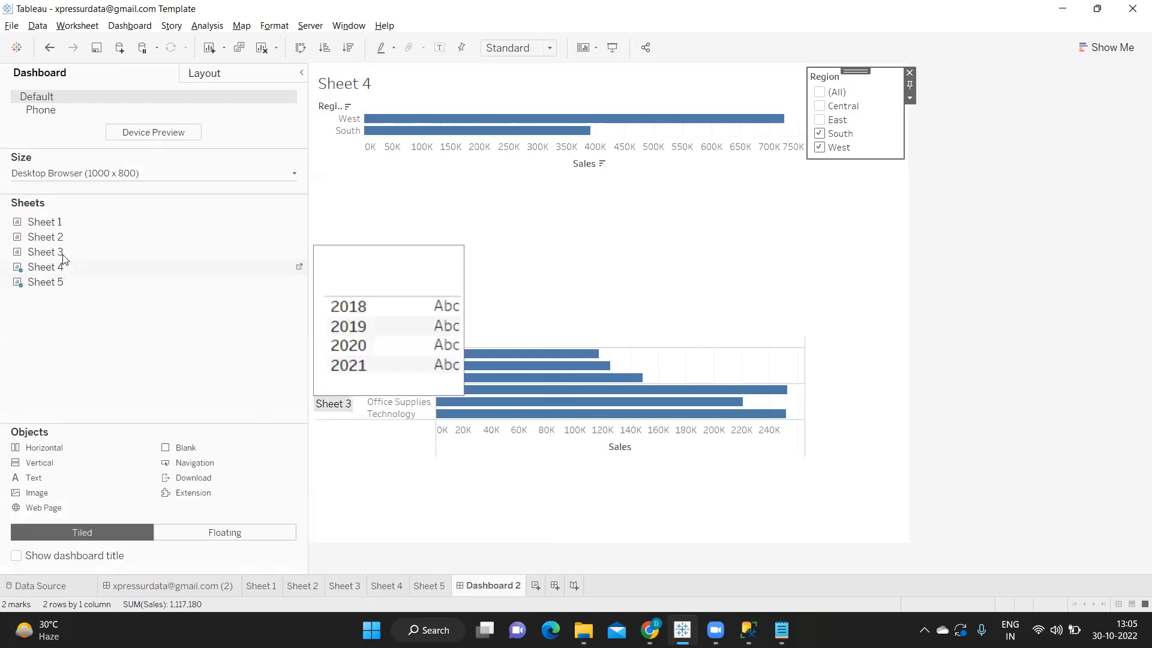
pyautogui.moveTo(49, 230)
pyautogui.moveTo(50, 230); pyautogui.dragTo(444, 499)
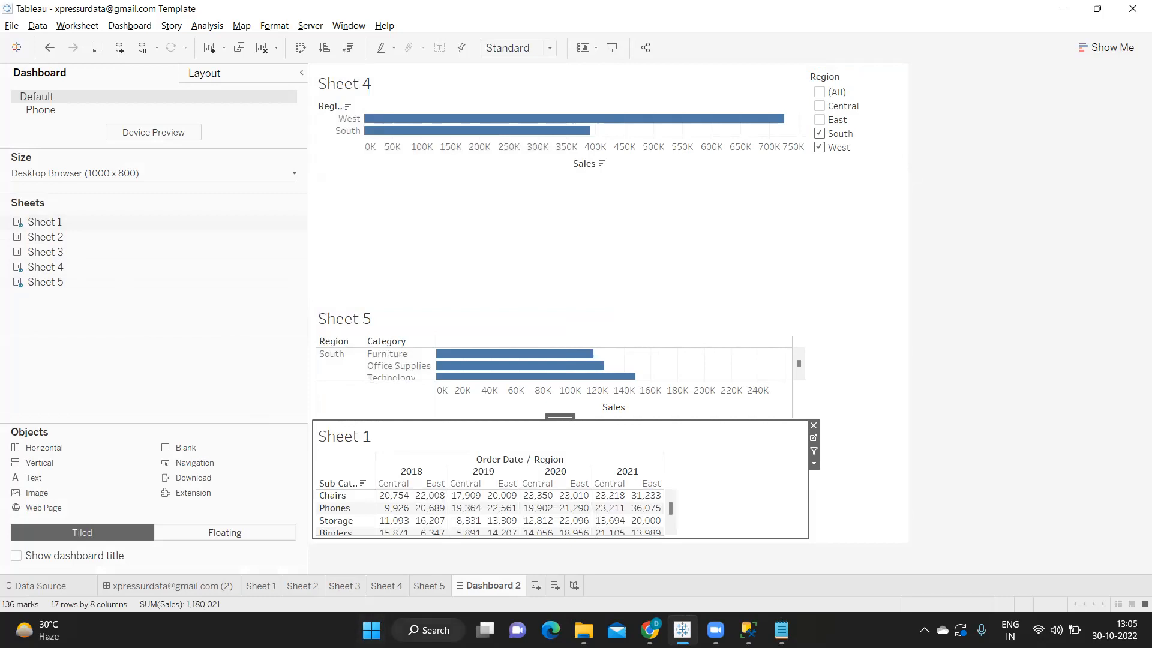
# Include East again in the dashboard's Region filter to compare the sheets, and remove Sheet 1 from the dashboard
pyautogui.click(826, 124)
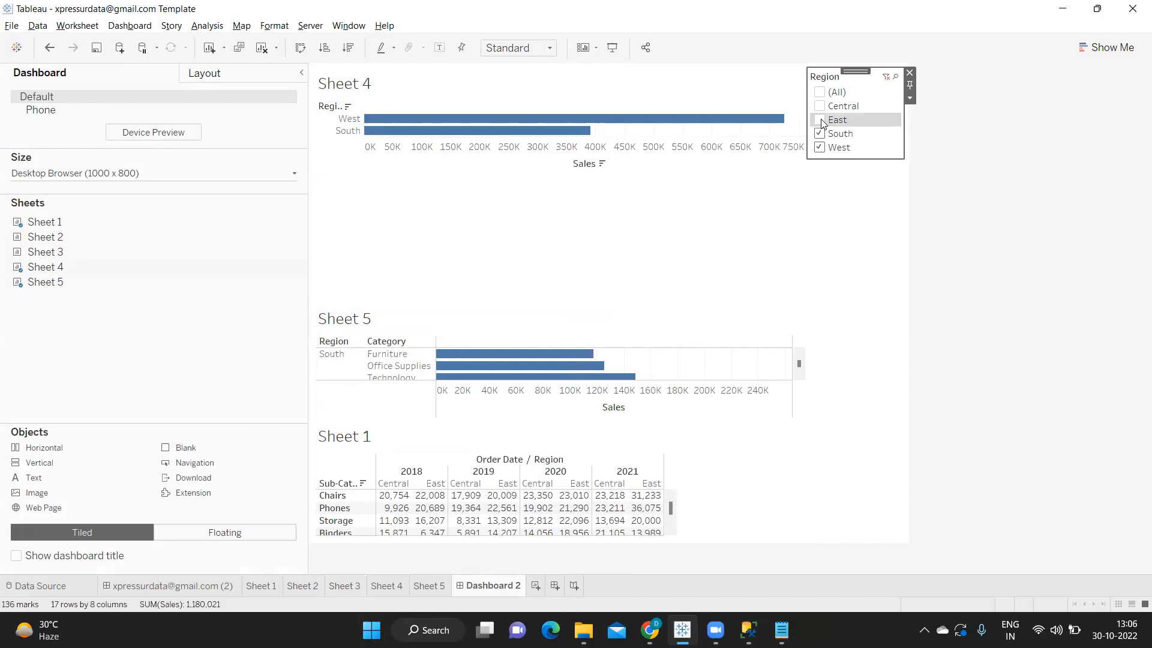
pyautogui.click(820, 120)
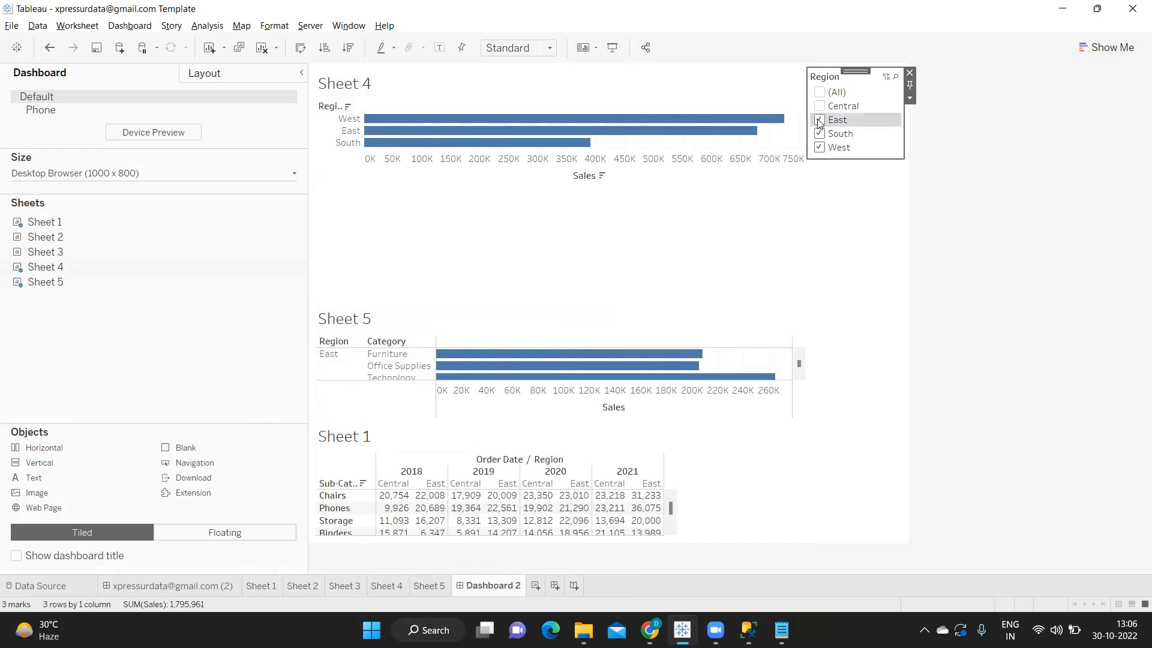
pyautogui.click(715, 507)
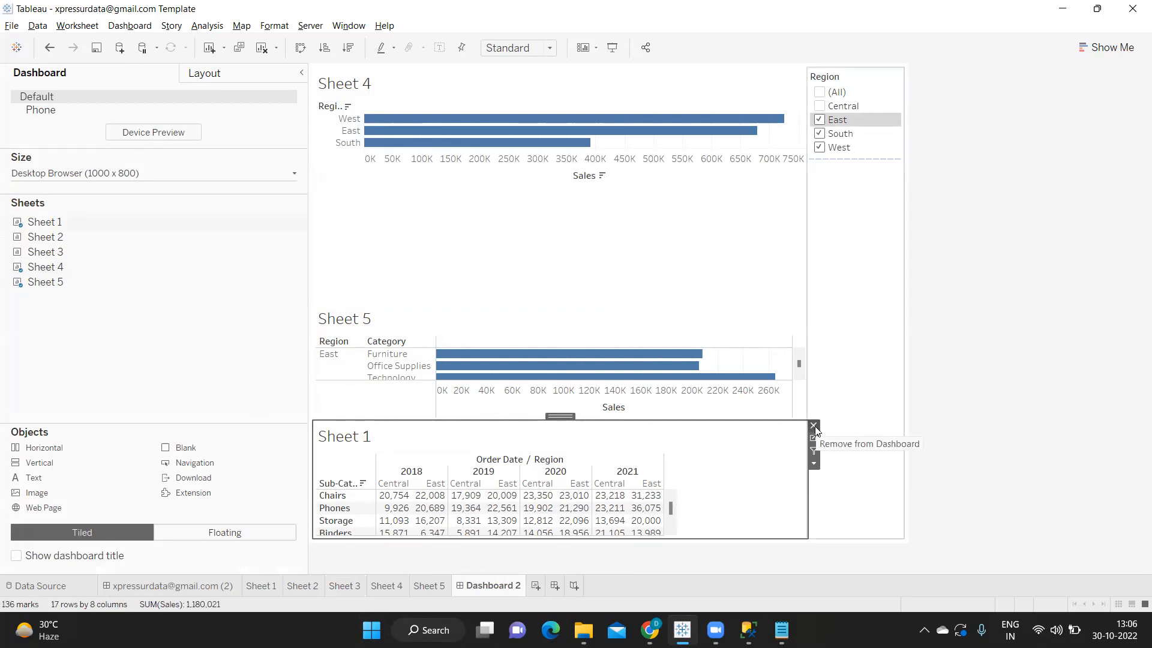
pyautogui.click(813, 426)
# Apply Sheet 4's Region filter to all worksheets using this data source
pyautogui.click(387, 586)
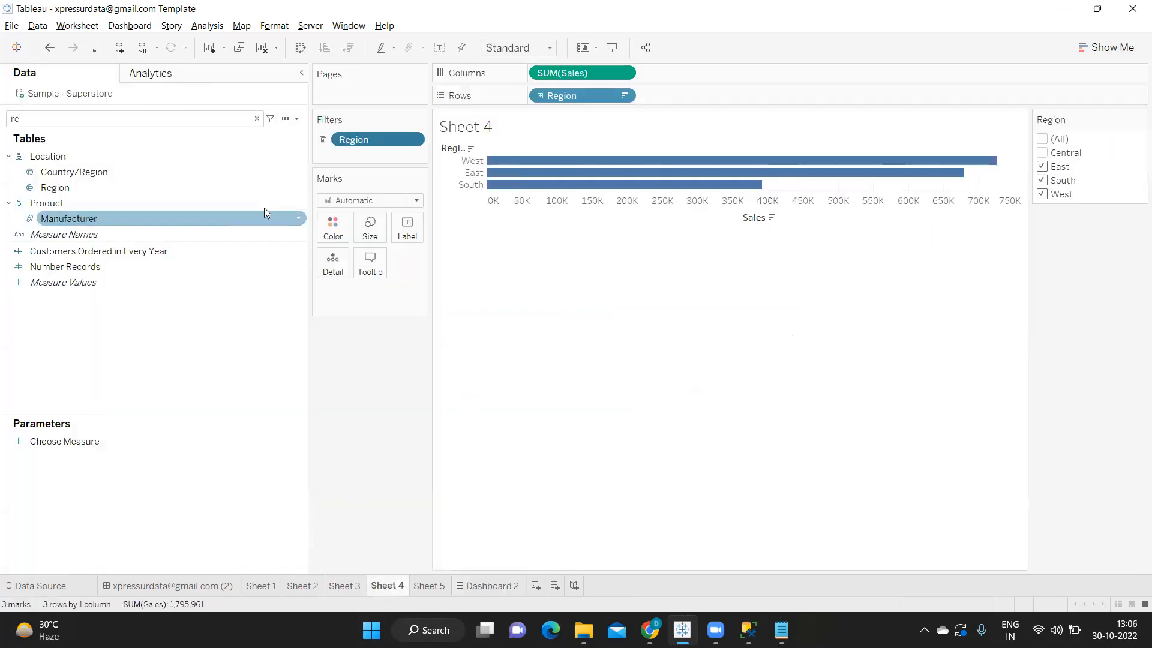
pyautogui.click(409, 139)
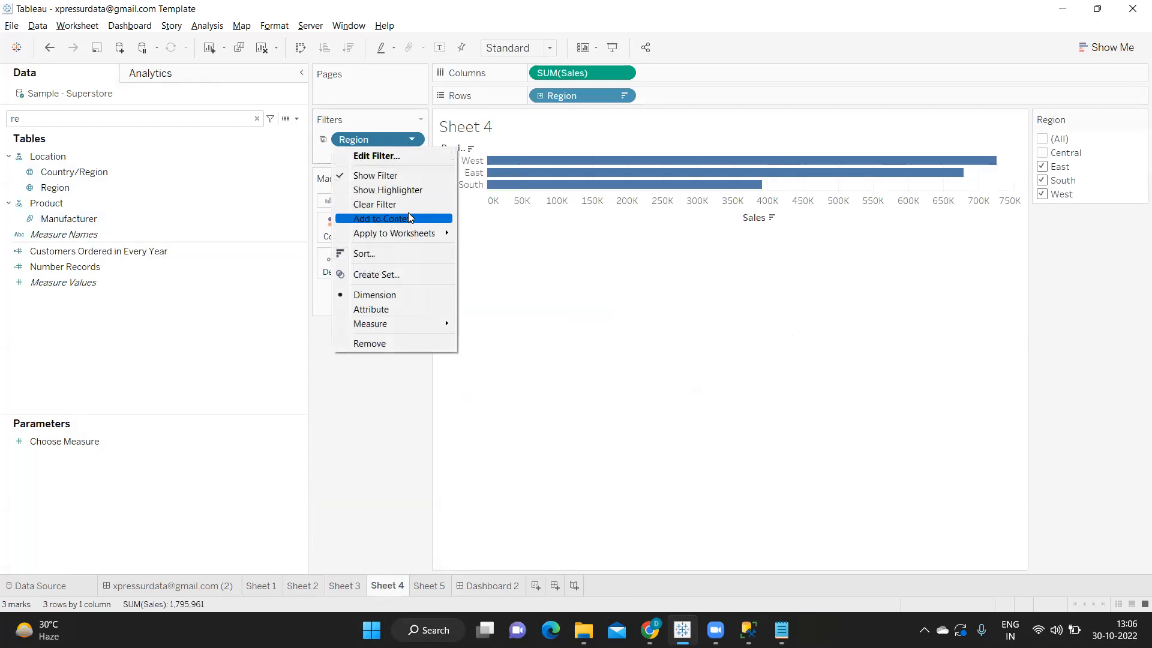
pyautogui.moveTo(415, 238)
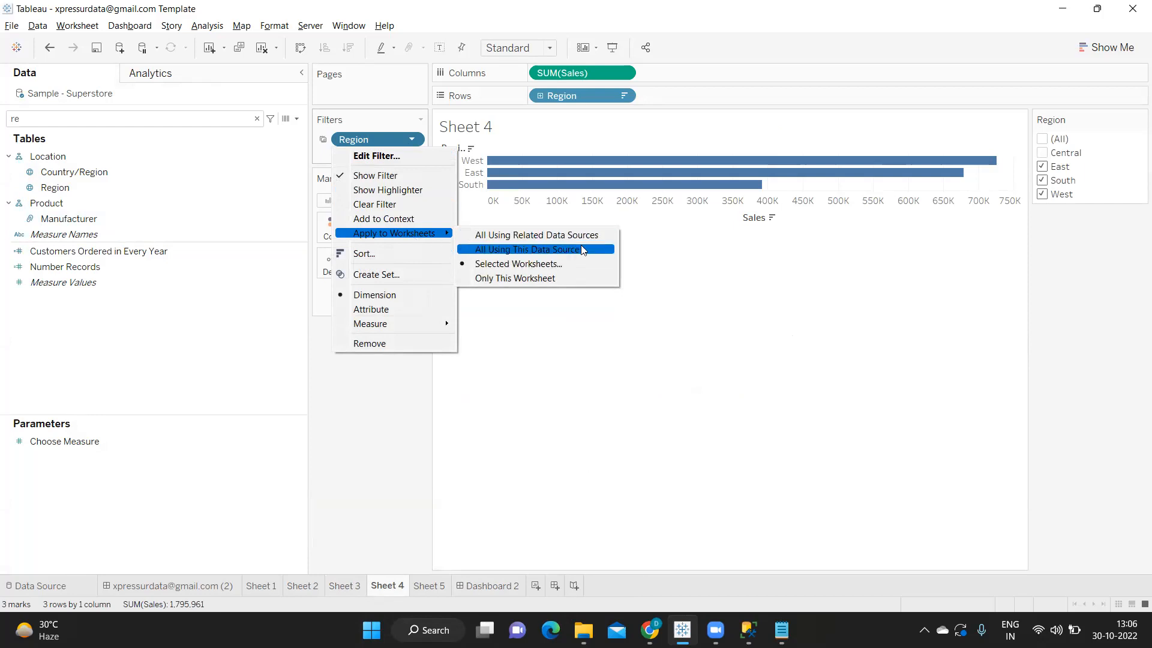
pyautogui.click(532, 252)
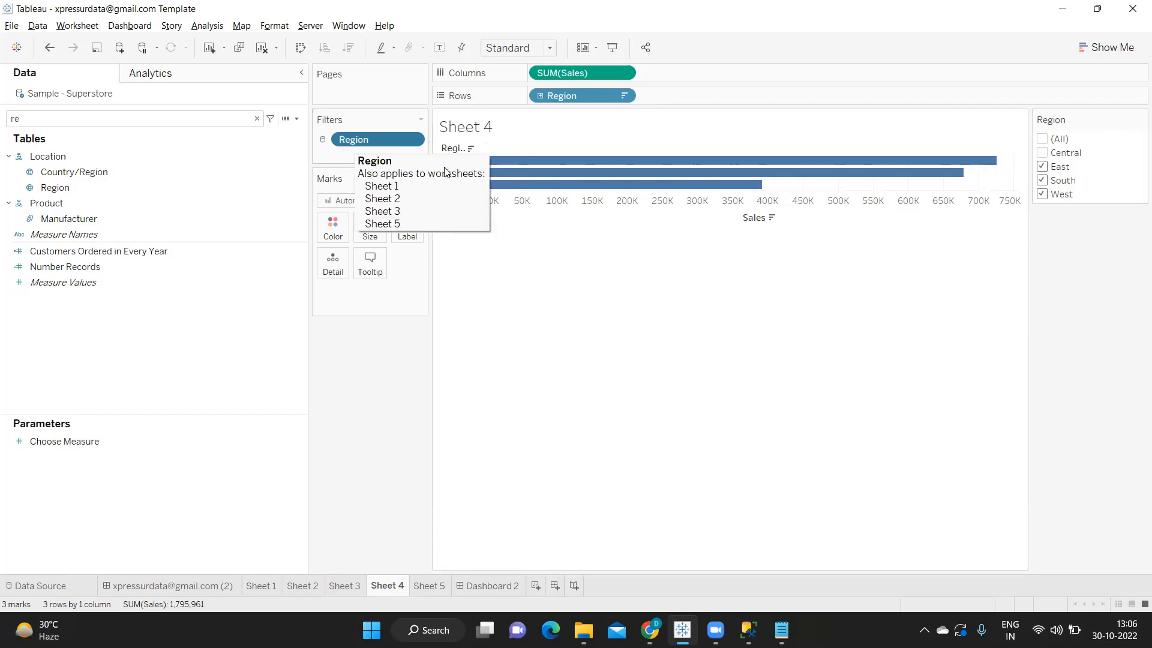
# Include Central again in Sheet 4's Region filter and check Sheets 2, 3 and 5 for the shared filter
pyautogui.click(1043, 154)
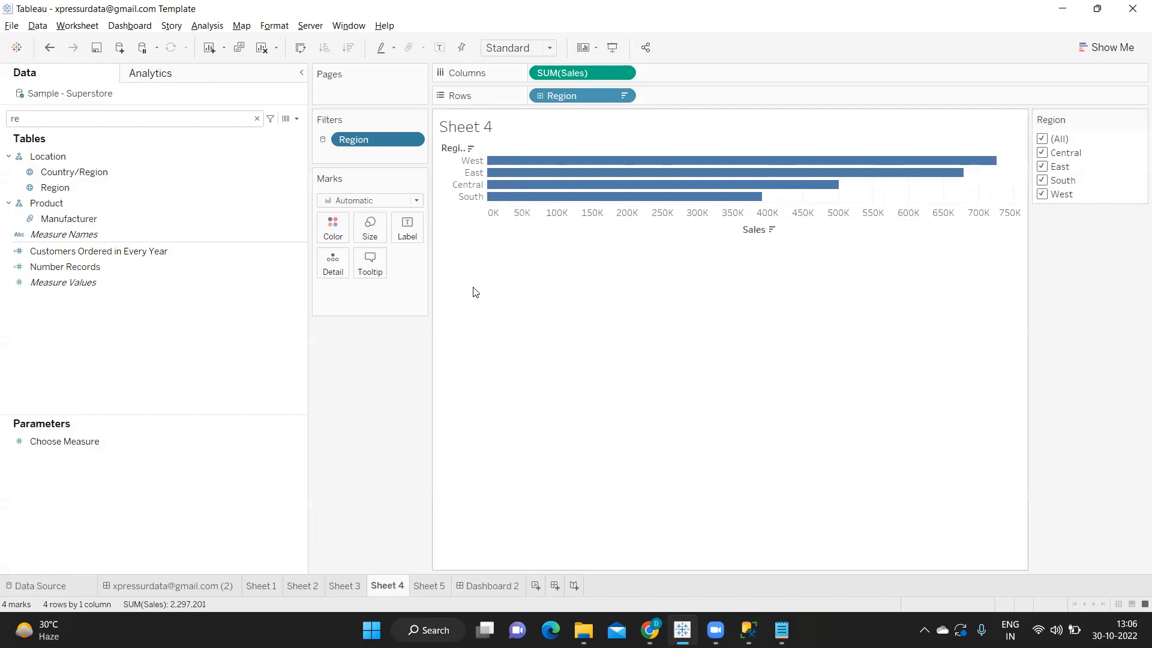
pyautogui.click(426, 586)
pyautogui.click(347, 586)
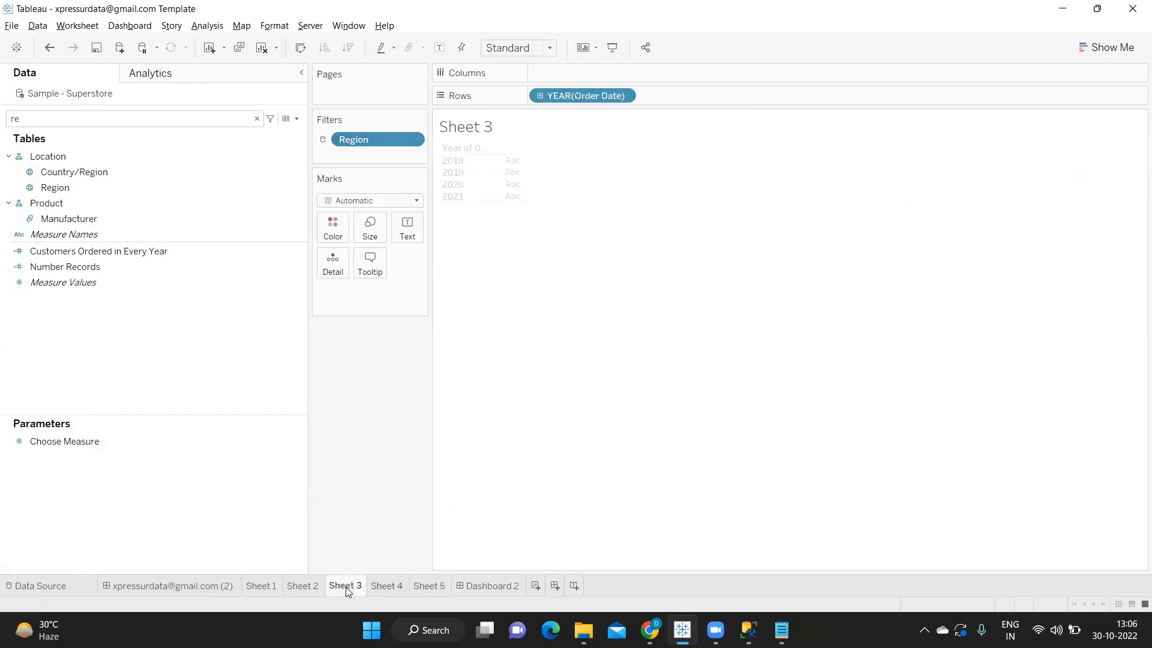
pyautogui.click(299, 586)
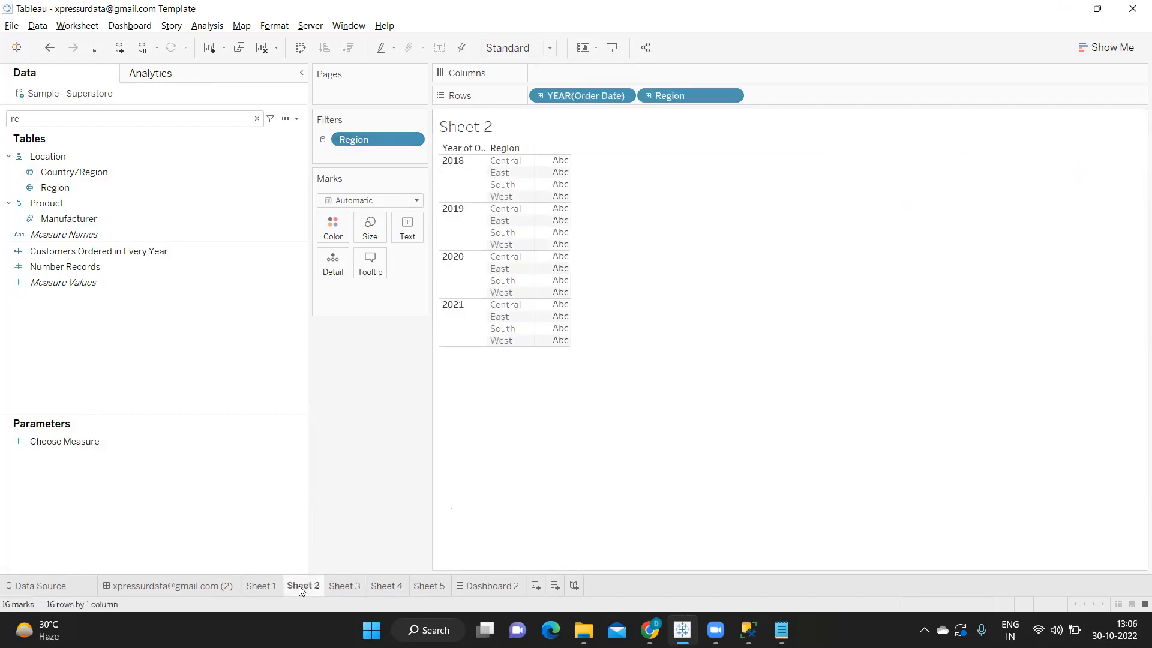
pyautogui.click(337, 585)
pyautogui.click(390, 586)
pyautogui.click(423, 586)
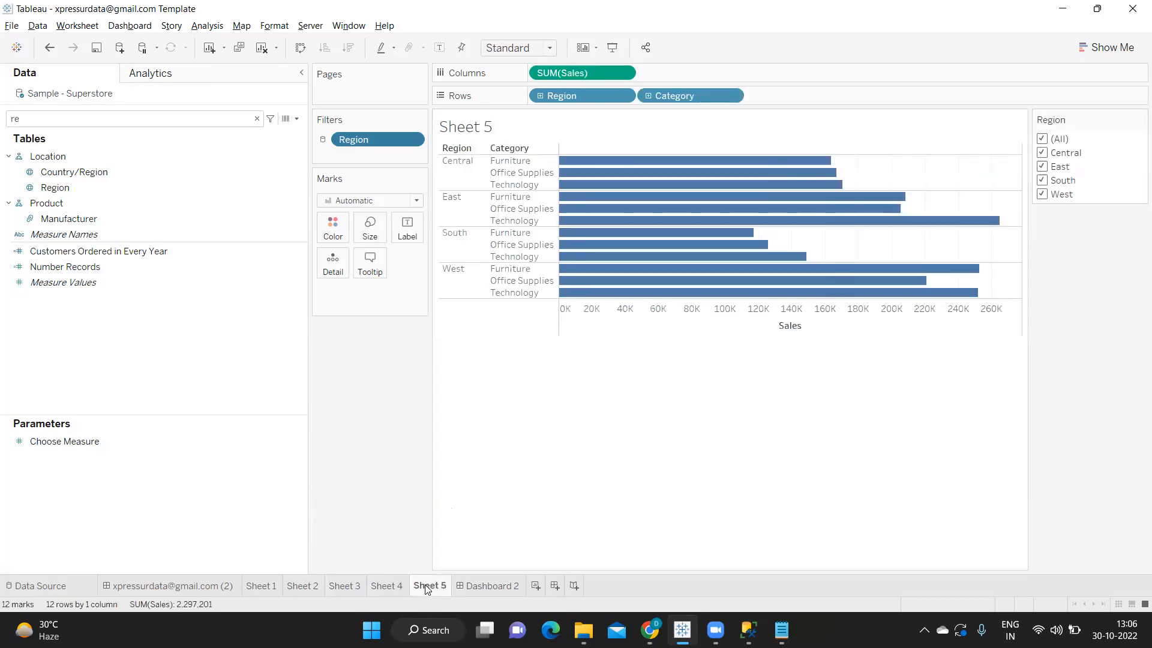
# Exclude East with Dashboard 2's Region filter to test both sheets, and include it again
pyautogui.click(462, 583)
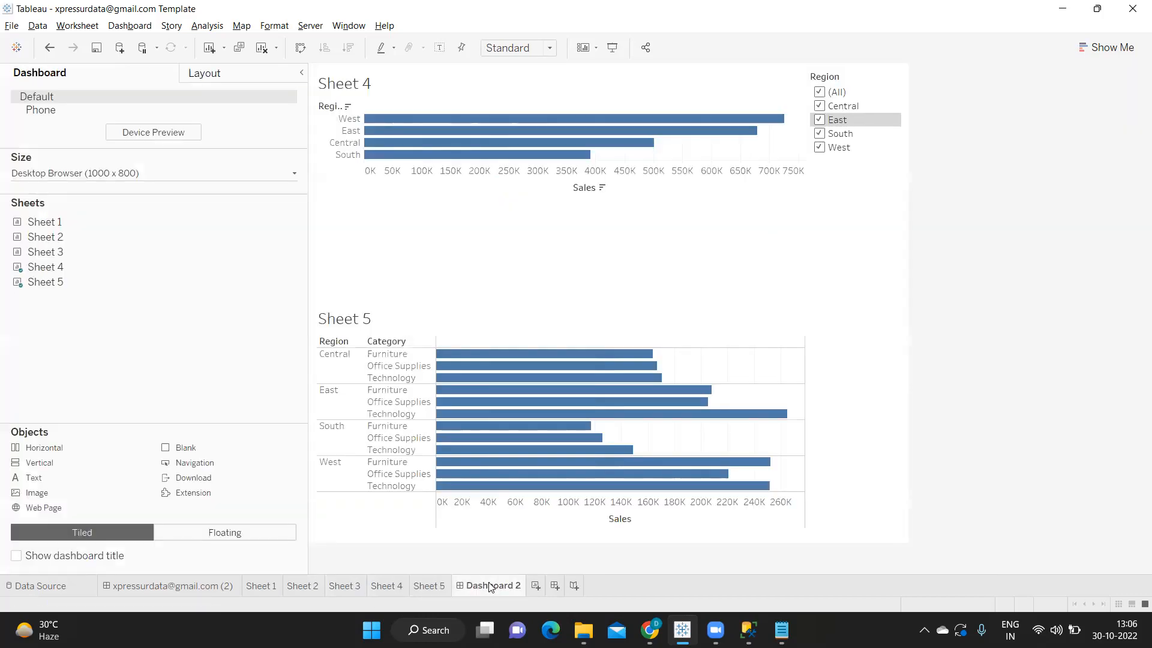
pyautogui.click(820, 120)
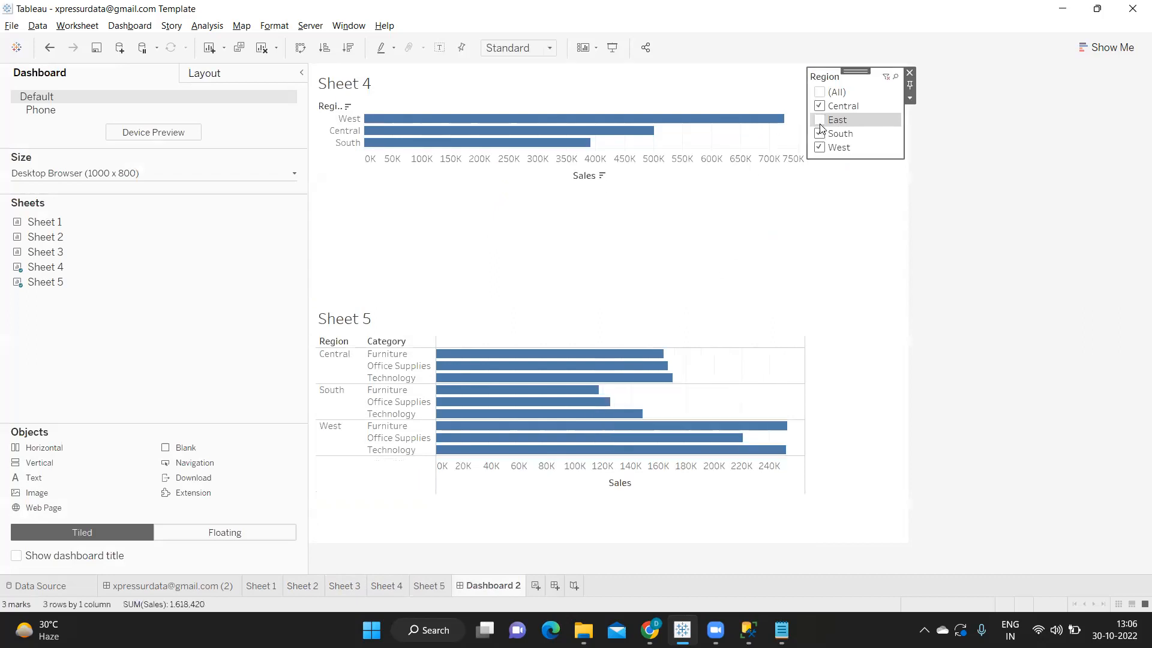
pyautogui.click(819, 120)
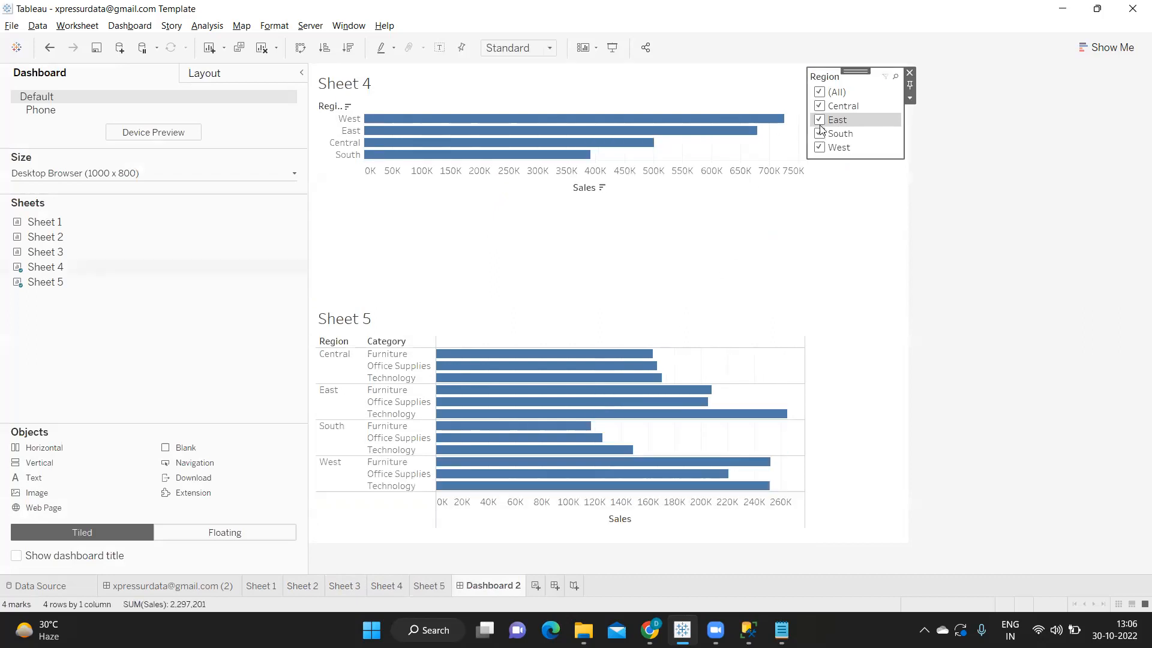
# Create a new worksheet, search the fields for "or", and place Order Date on its rows
pyautogui.click(537, 585)
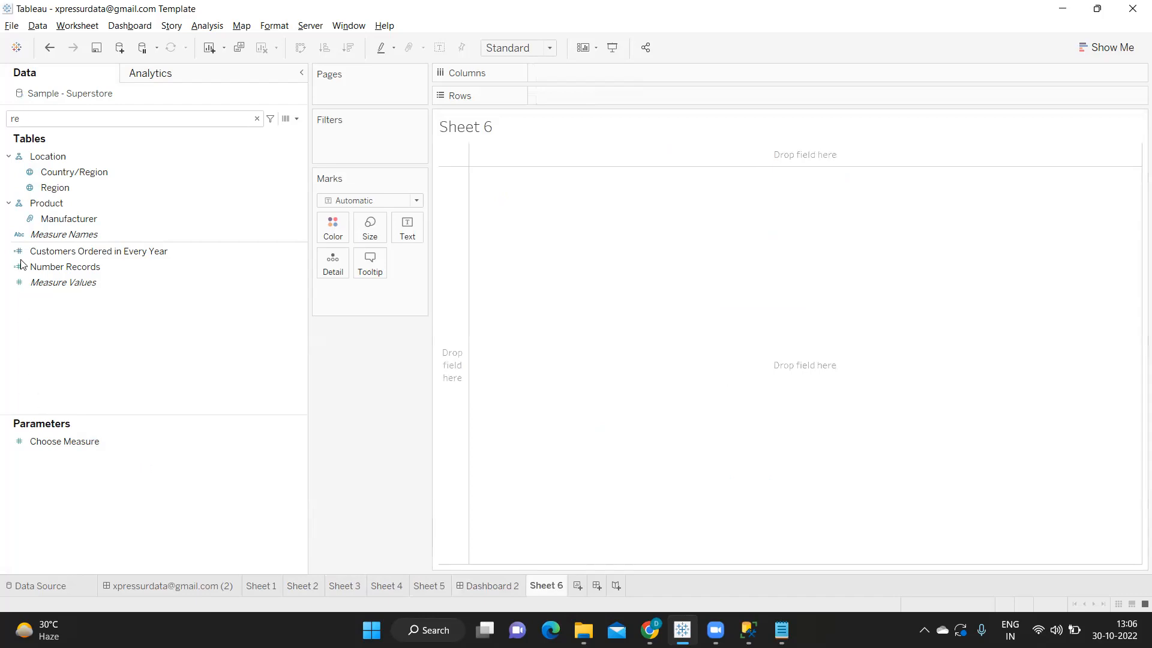
pyautogui.click(69, 172)
pyautogui.click(66, 187)
pyautogui.click(75, 117)
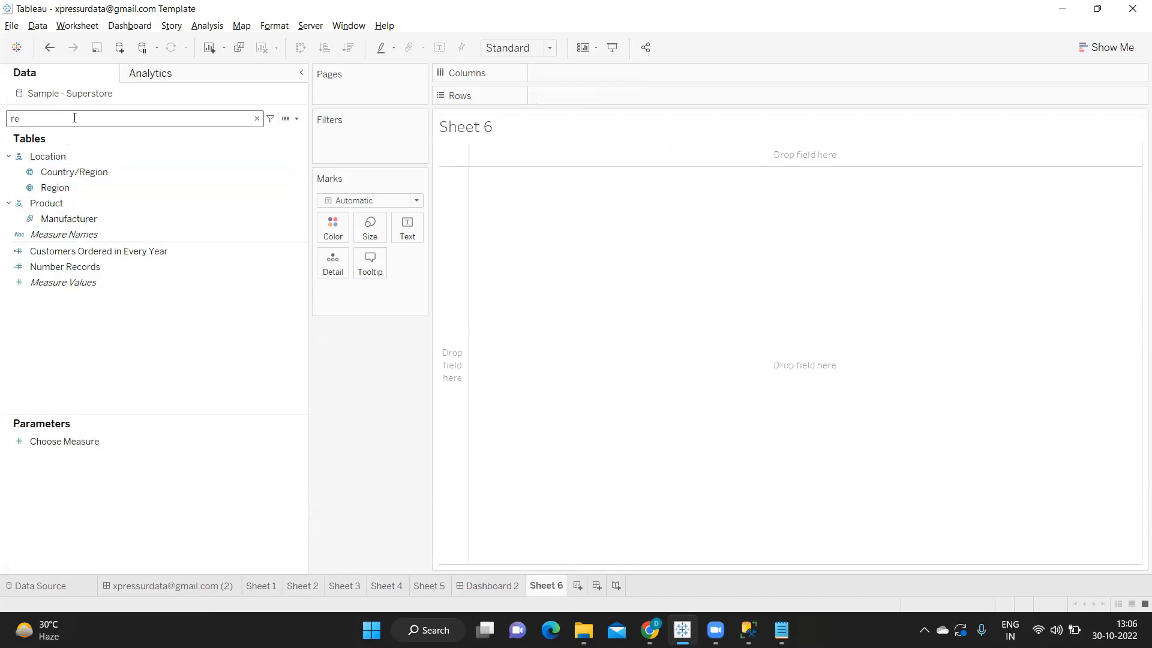
pyautogui.write('re')
pyautogui.press('BackSpace')
pyautogui.press('BackSpace')
pyautogui.write('c')
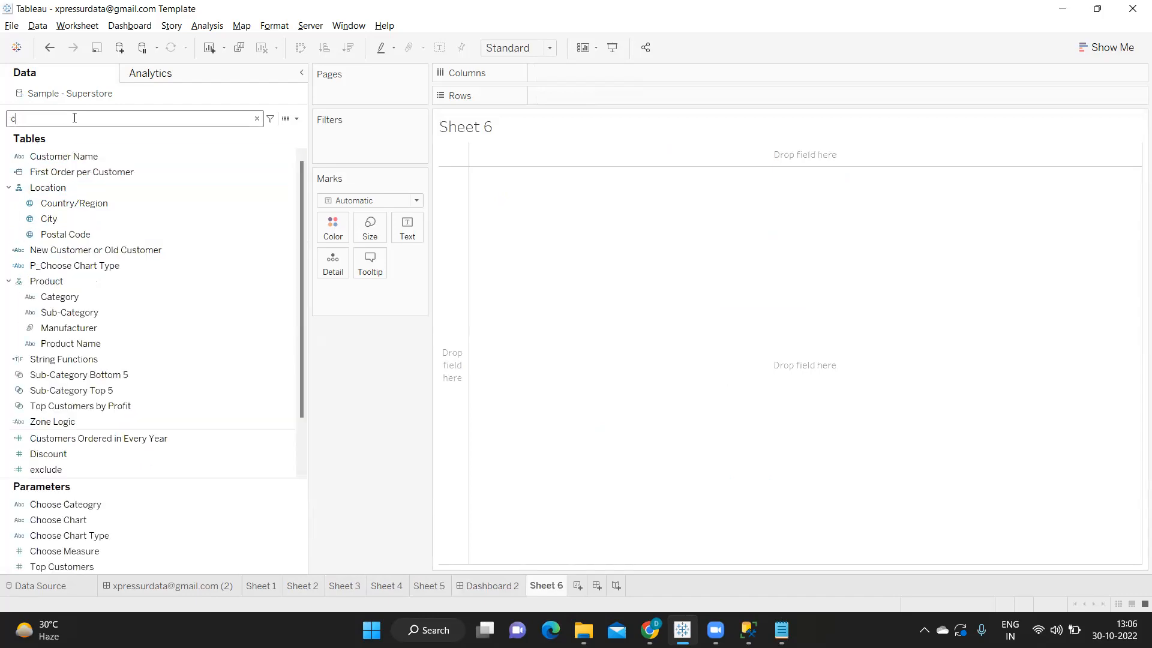
pyautogui.press('BackSpace')
pyautogui.write('oe')
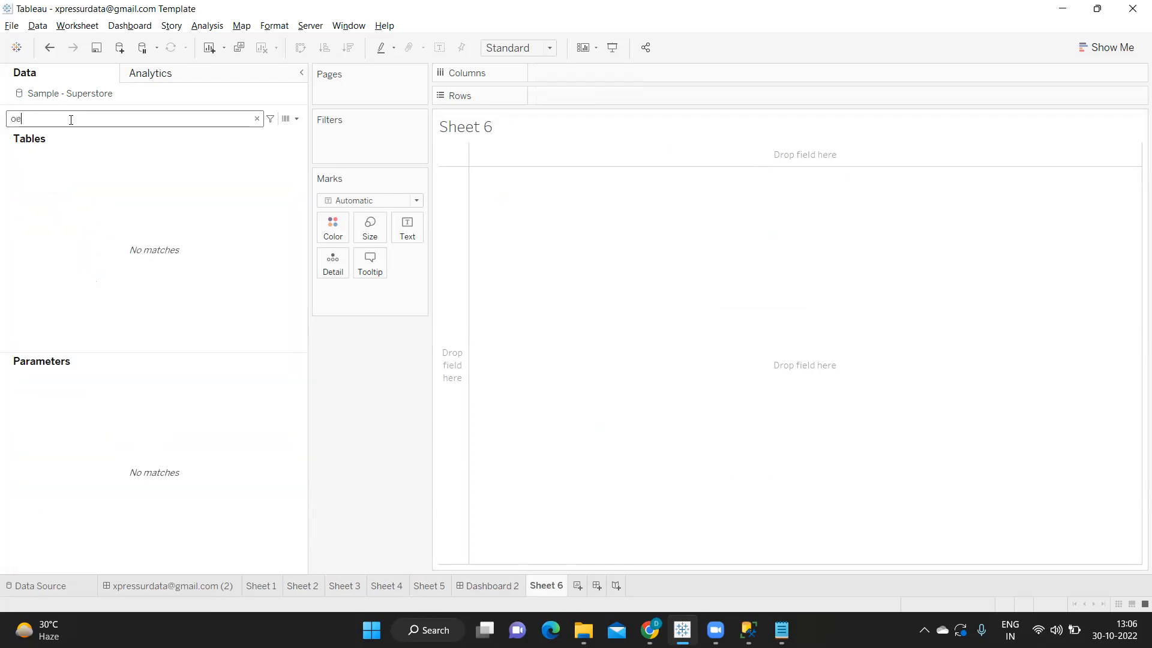
pyautogui.press('BackSpace')
pyautogui.write('r')
pyautogui.moveTo(53, 187); pyautogui.dragTo(567, 96)
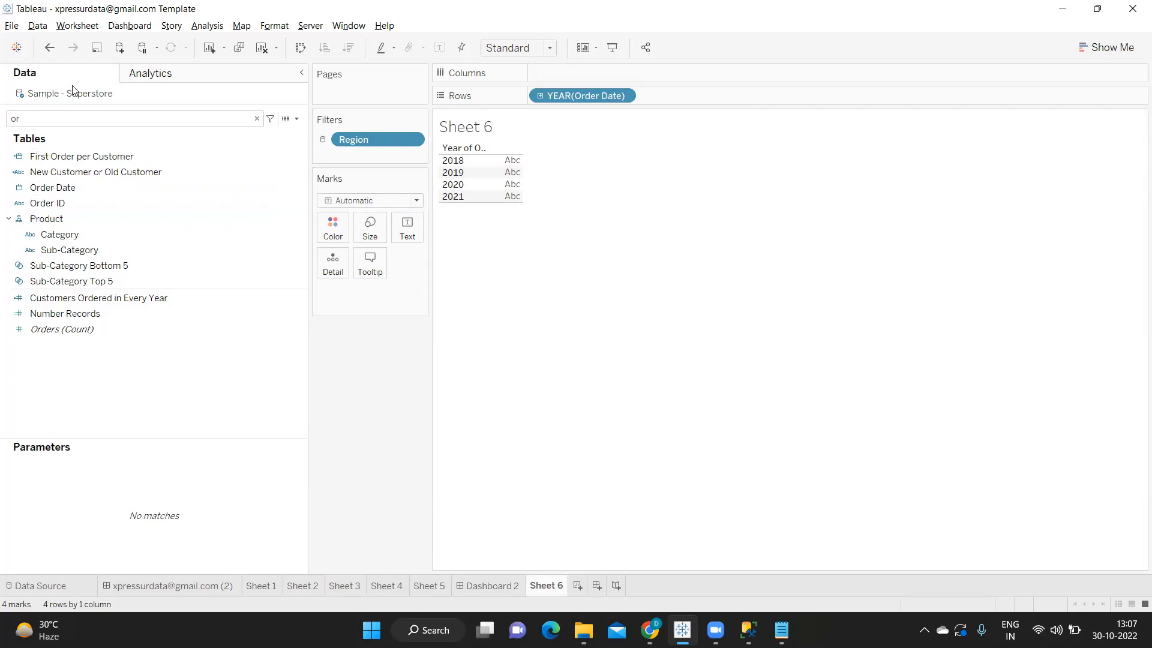
# Switch to the Notepad notes and add the line "Sharing Filter" below "Quick Filter"
pyautogui.click(386, 586)
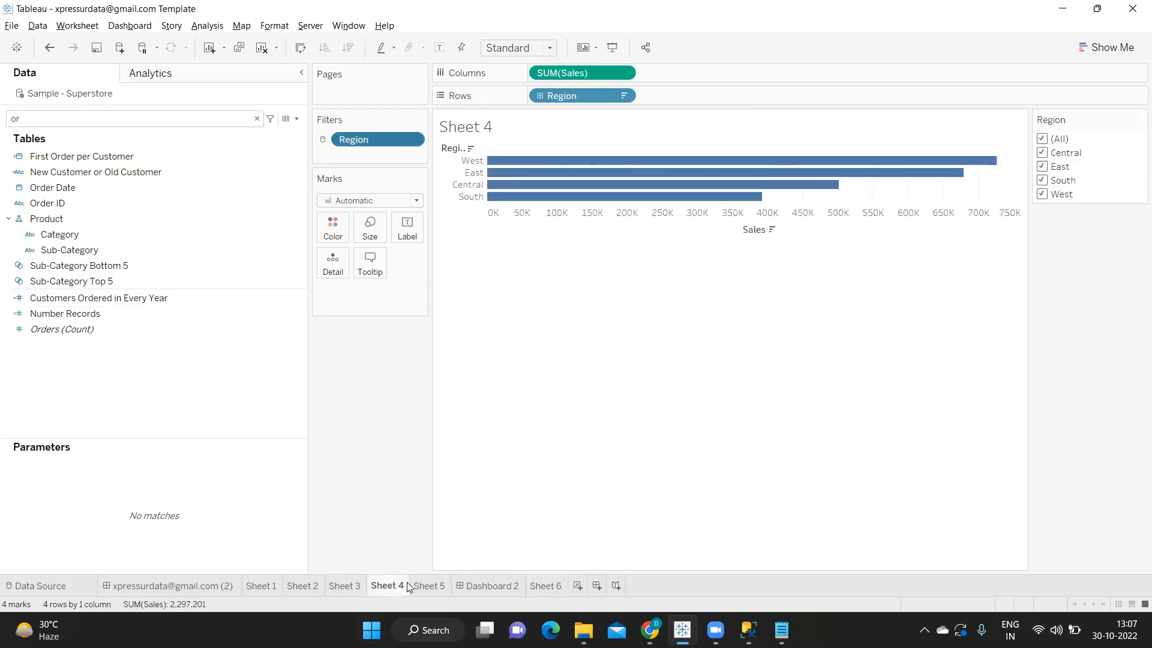
pyautogui.moveTo(781, 630)
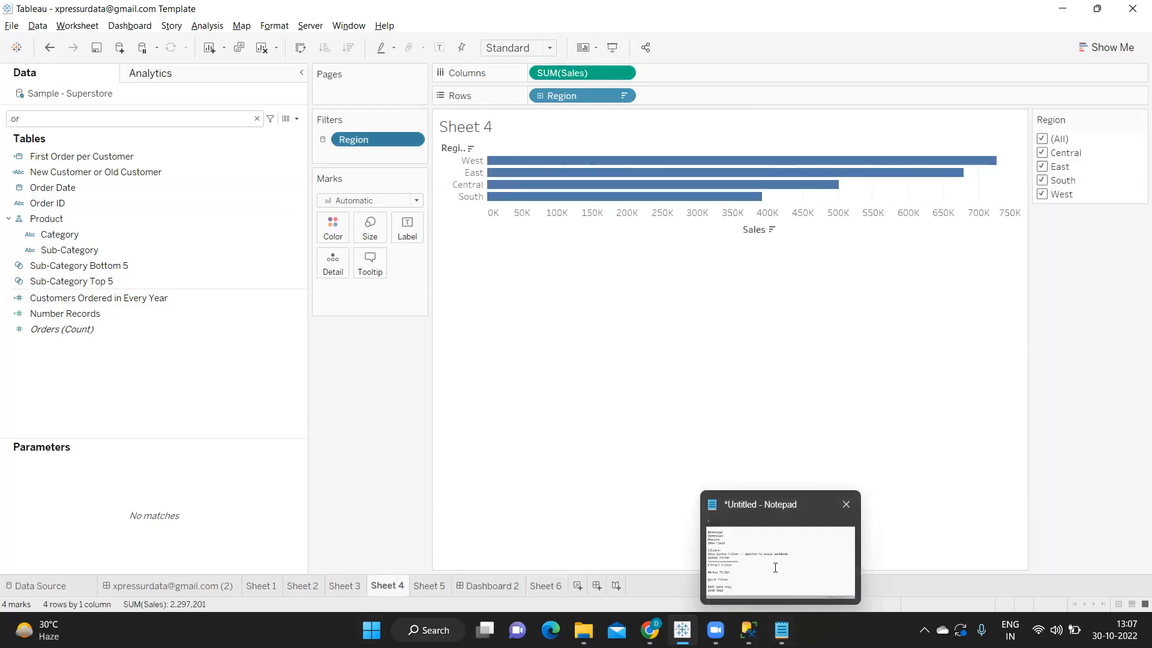
pyautogui.click(780, 599)
pyautogui.click(215, 457)
pyautogui.press('Return')
pyautogui.press('Return')
pyautogui.write('Sharing Filter')
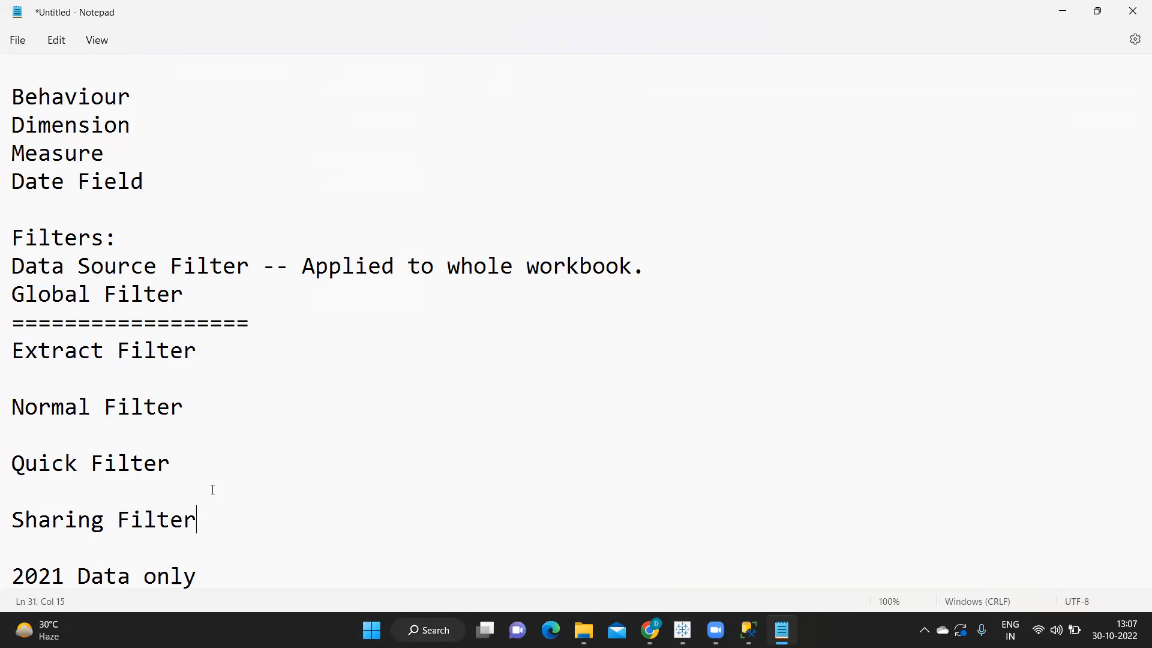
# Revisit the "Sharing Filter" note and examine the worksheet scope options of Sheet 4's Region filter in Tableau
pyautogui.hotkey('alt', 'Tab')
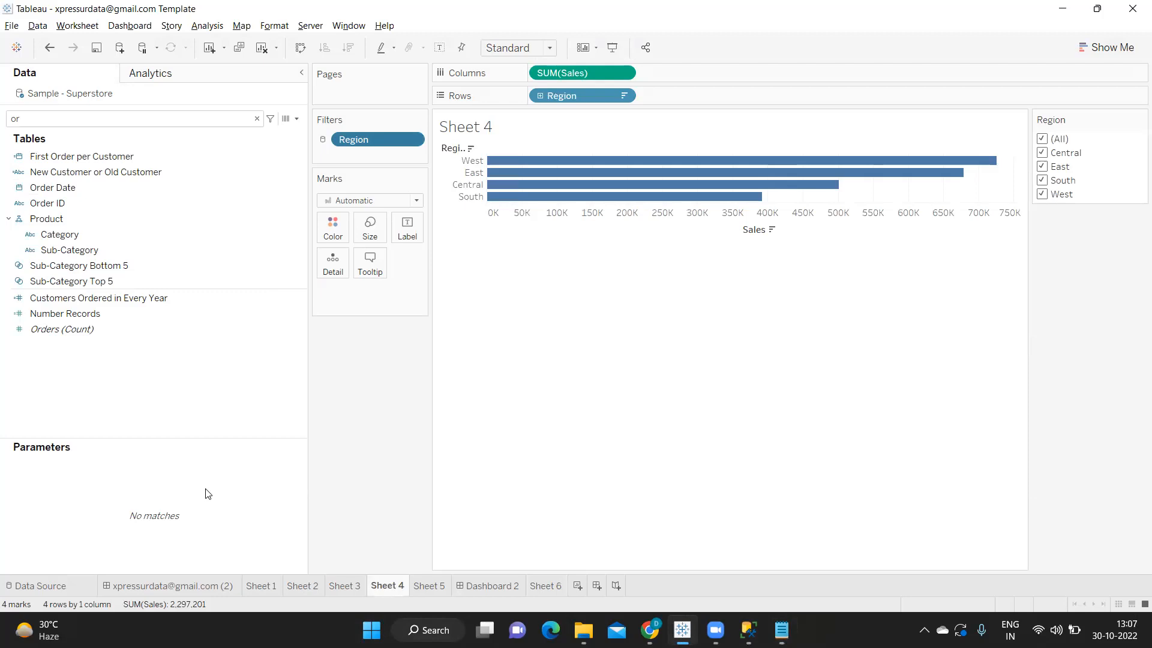
pyautogui.hotkey('alt', 'Tab')
pyautogui.moveTo(220, 526); pyautogui.dragTo(6, 525)
pyautogui.hotkey('alt', 'Tab')
pyautogui.click(412, 142)
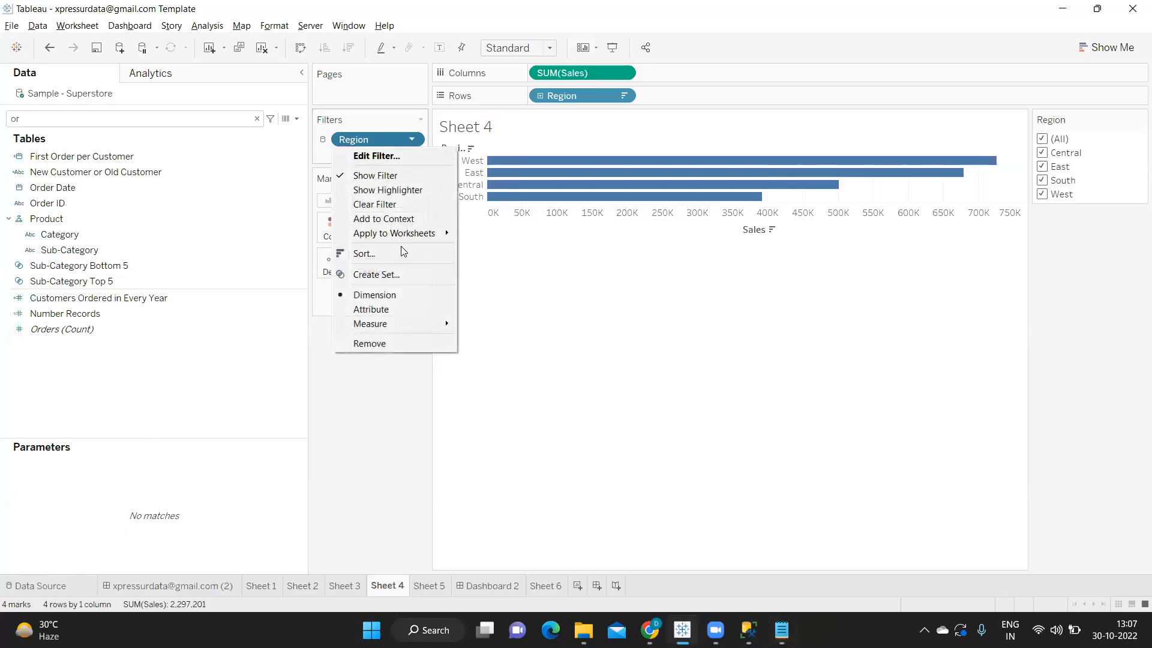
pyautogui.moveTo(412, 238)
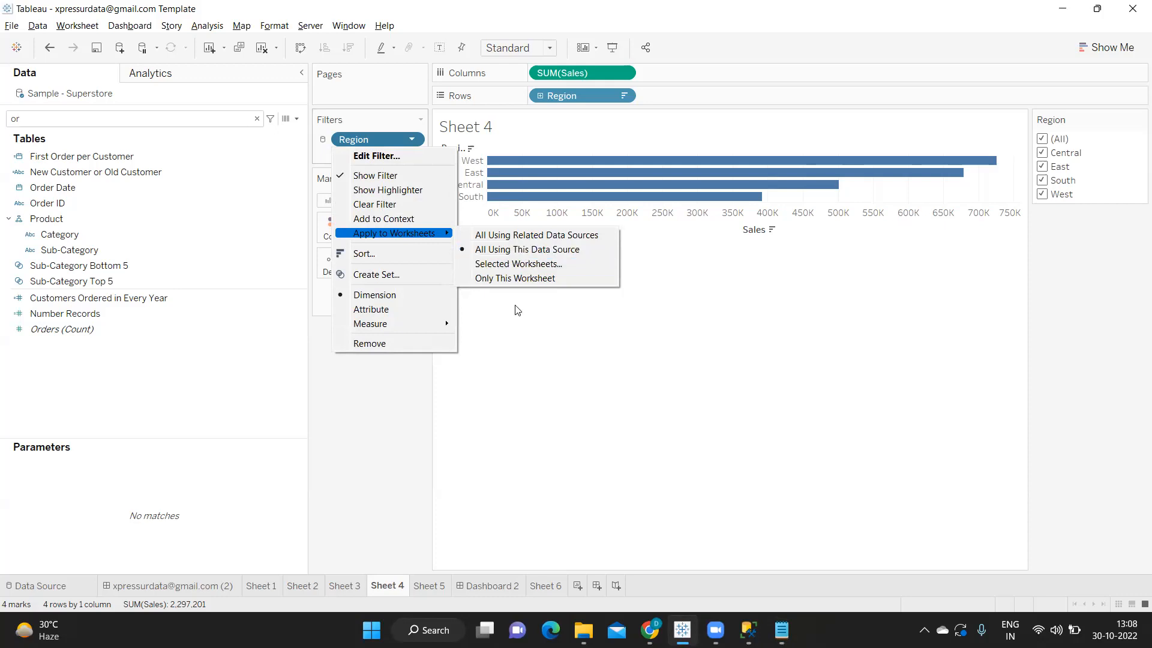
pyautogui.click(1062, 224)
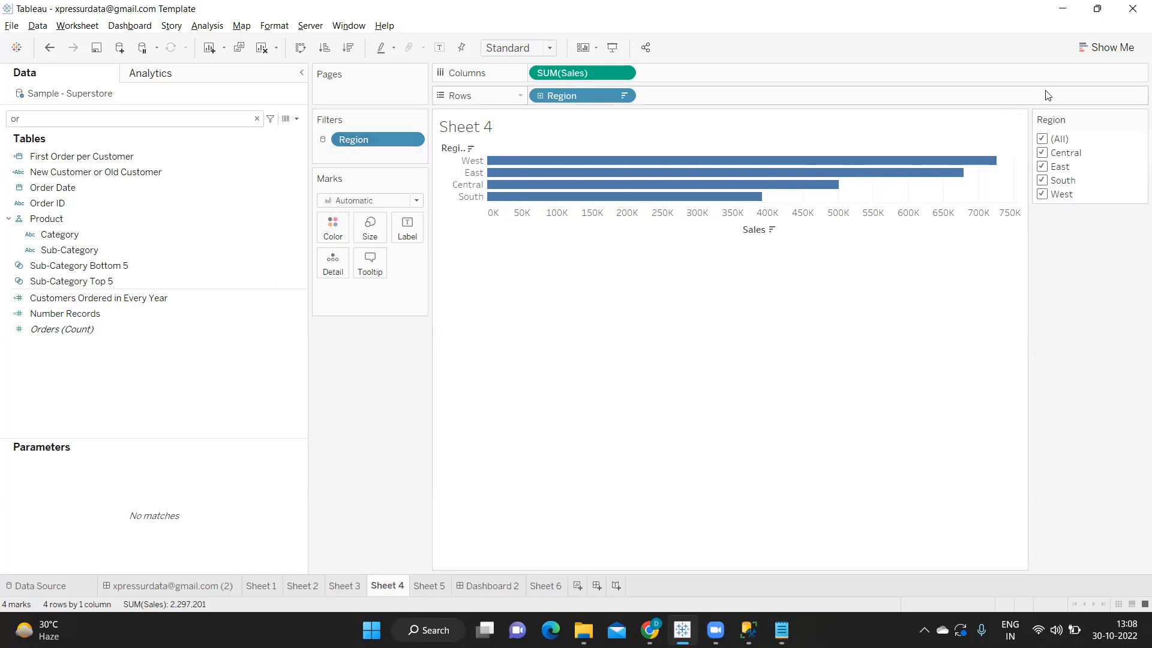
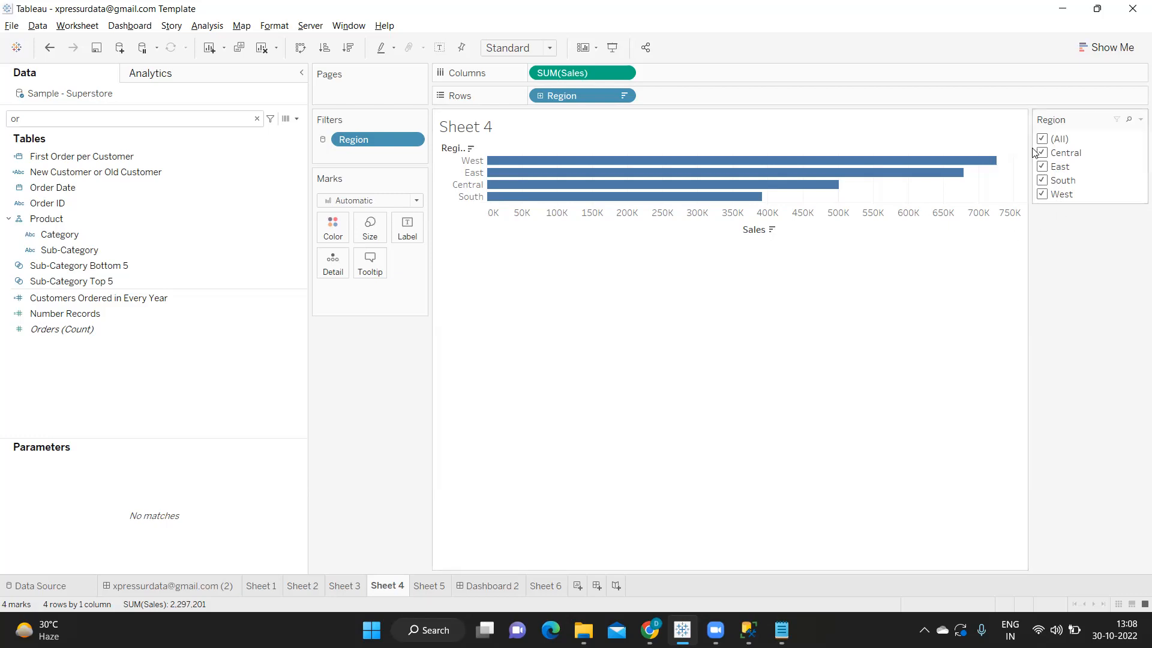
# Show Sheet 4's Region filter as Single Value (list) and select All, Central, East, South and West in turn
pyautogui.click(1138, 121)
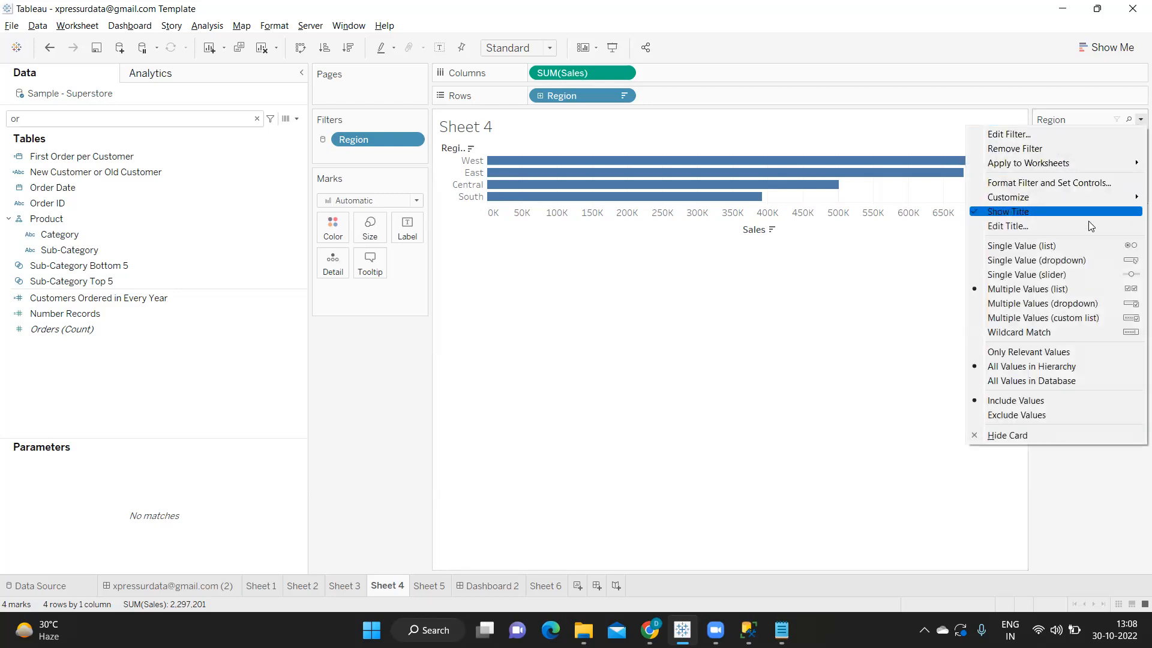
pyautogui.click(1018, 246)
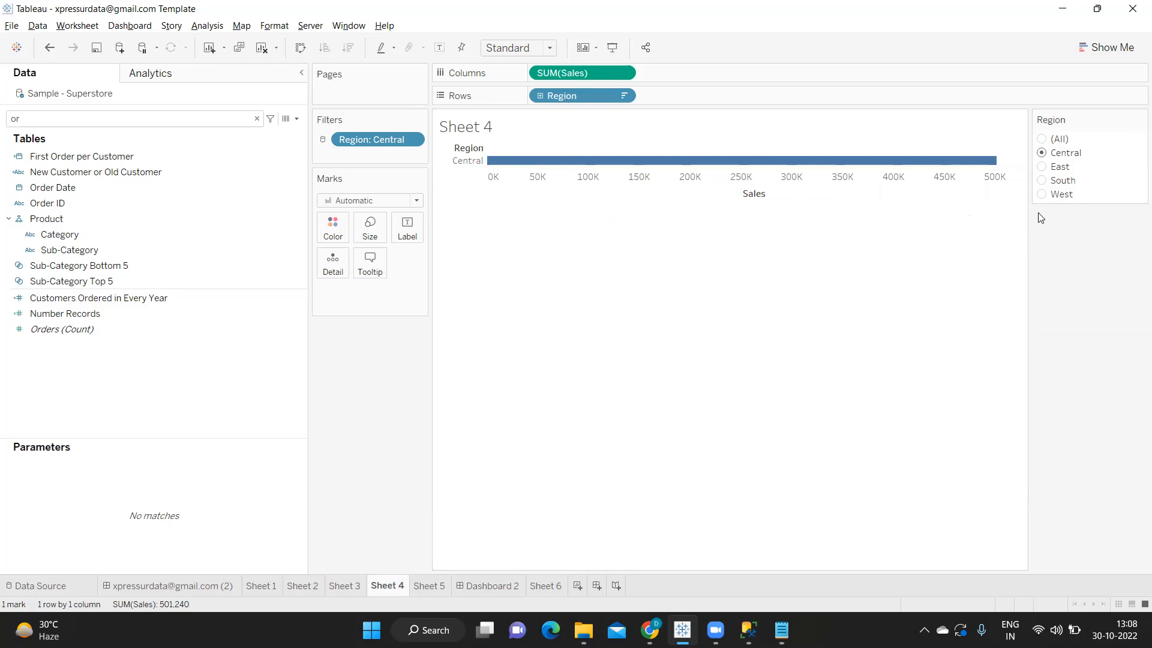
pyautogui.click(1041, 139)
pyautogui.click(1042, 153)
pyautogui.click(1042, 167)
pyautogui.click(1042, 180)
pyautogui.click(1042, 193)
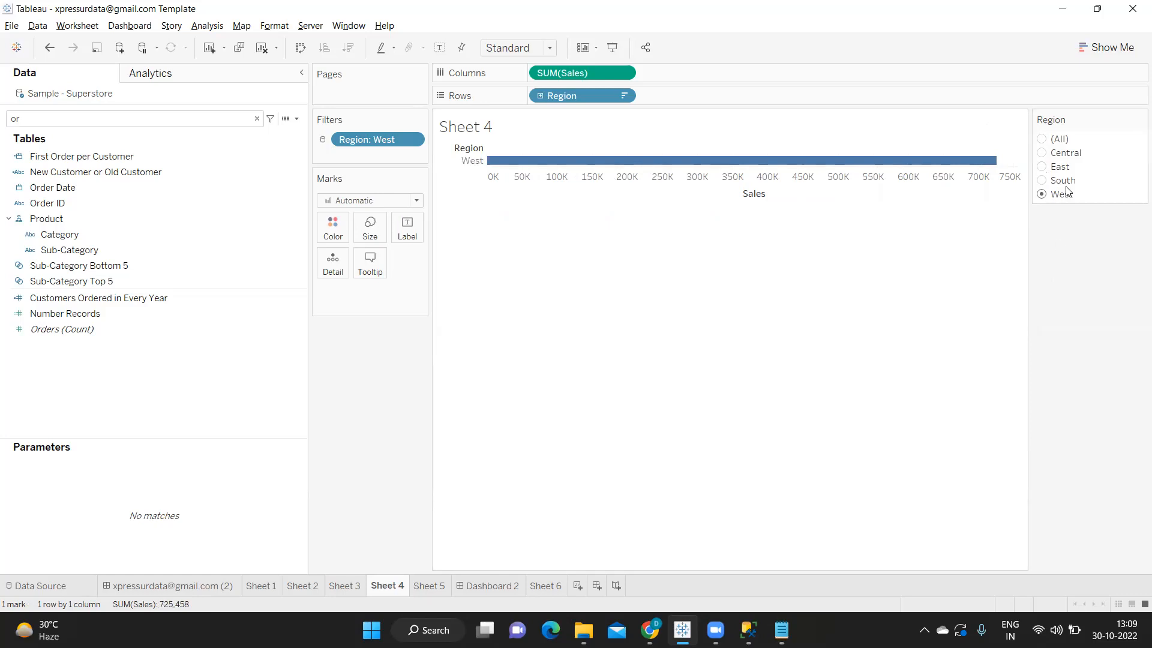
# Change the Region filter's display to Single Value (dropdown) and open its list of values
pyautogui.click(1136, 121)
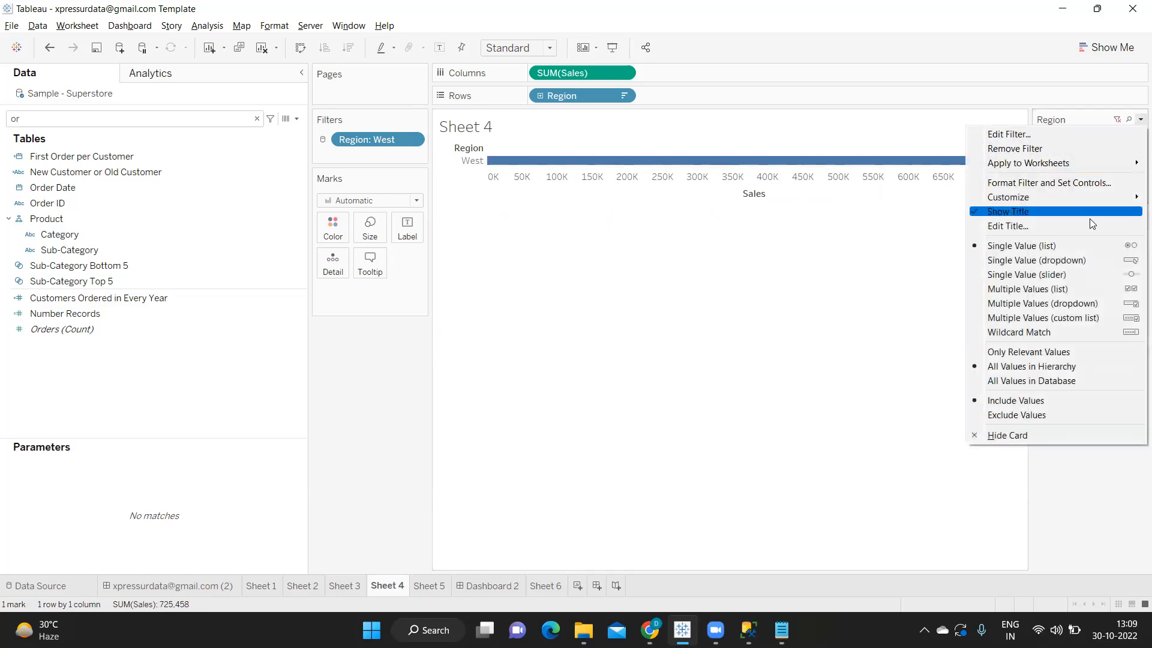
pyautogui.click(1078, 260)
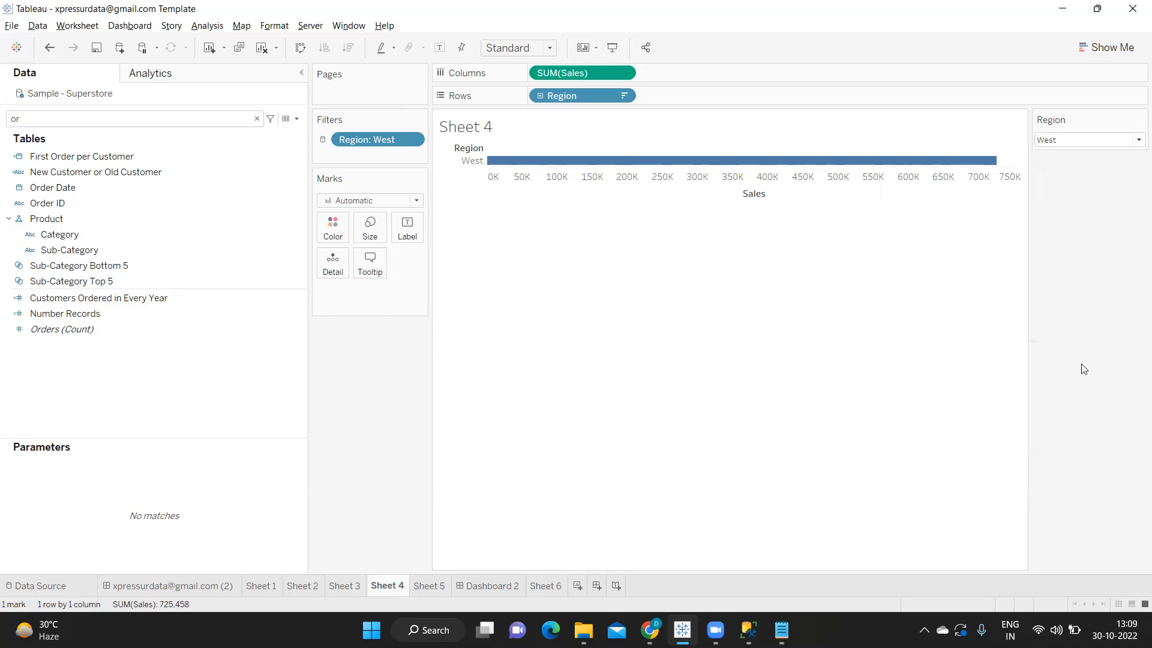
pyautogui.click(1100, 142)
pyautogui.click(1100, 144)
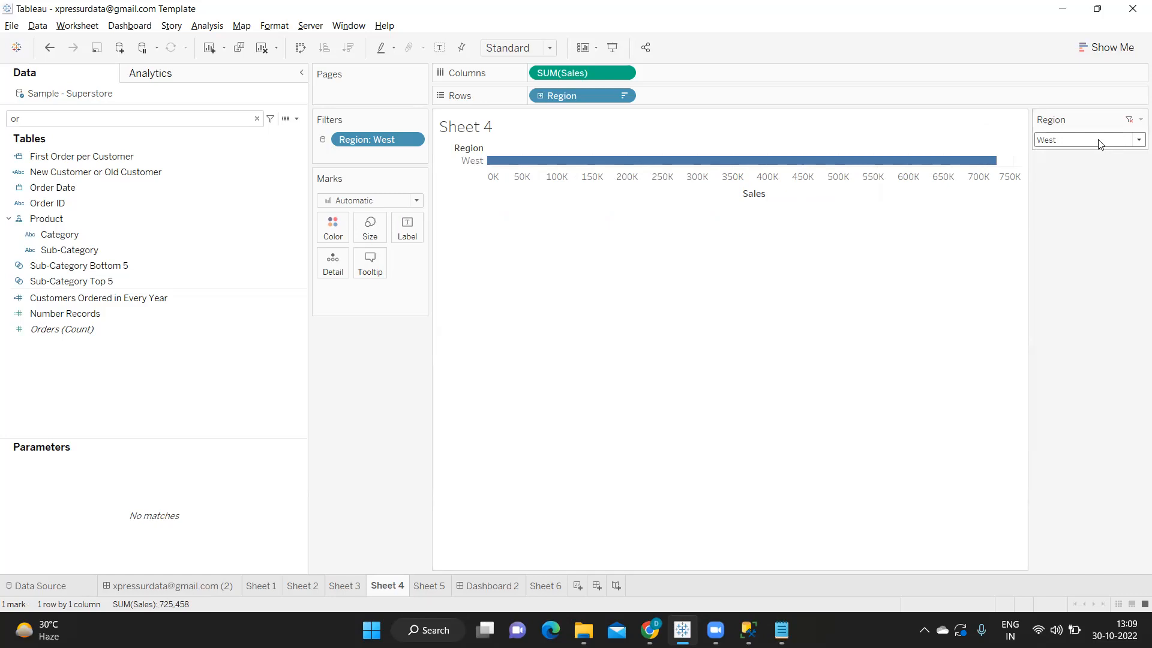
pyautogui.click(1100, 143)
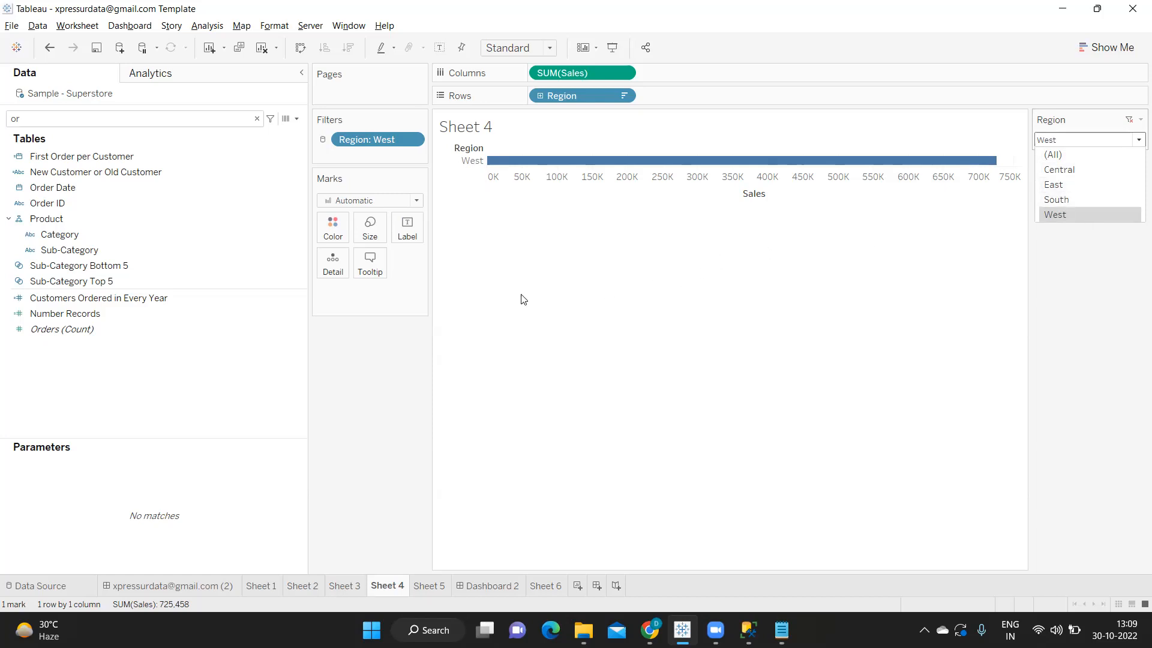
# Search the fields for "su", show a Sub-Category filter on Sheet 4, and remove it again
pyautogui.click(184, 119)
pyautogui.press('BackSpace')
pyautogui.press('BackSpace')
pyautogui.write('su')
pyautogui.moveTo(138, 171); pyautogui.dragTo(390, 158)
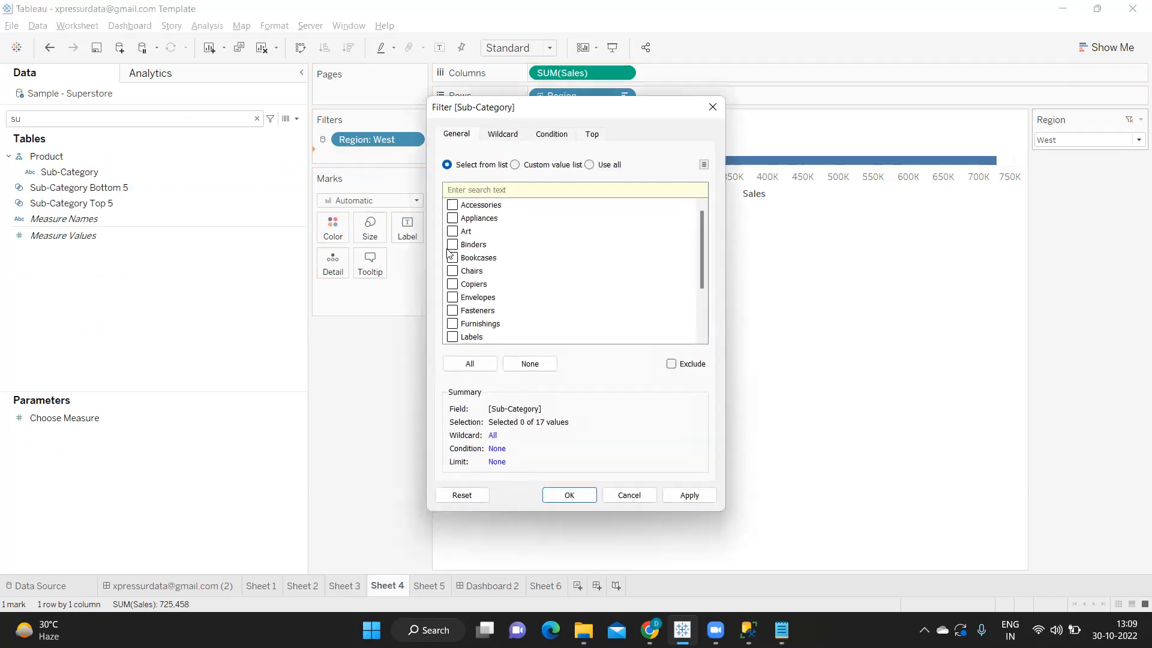
pyautogui.click(635, 495)
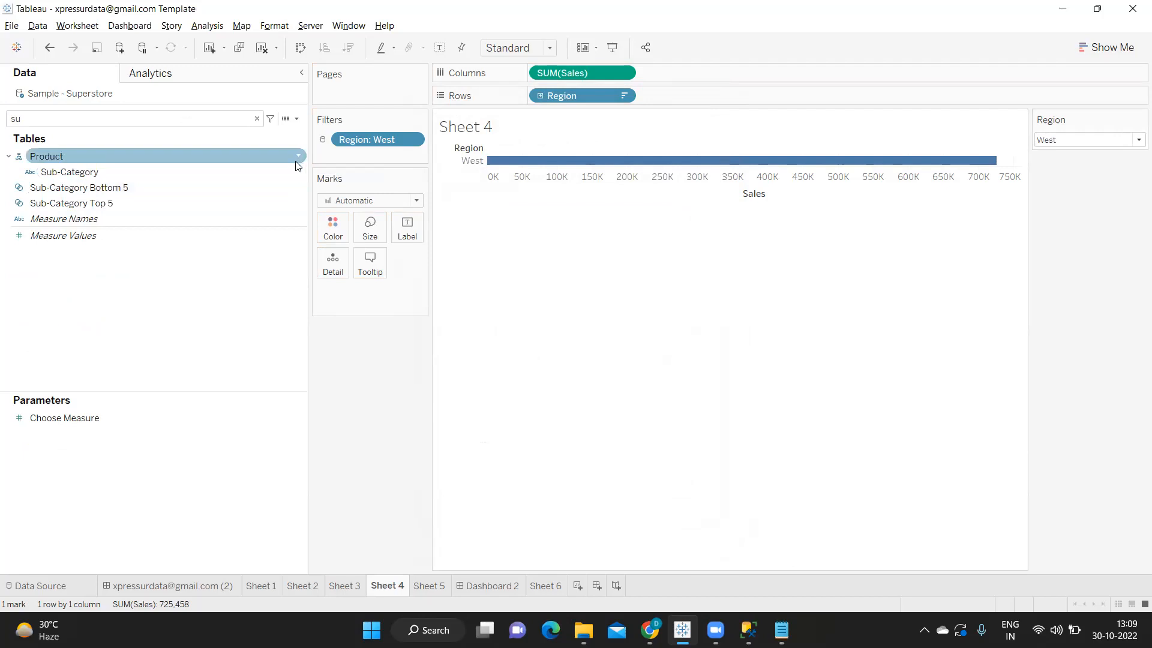
pyautogui.click(298, 174)
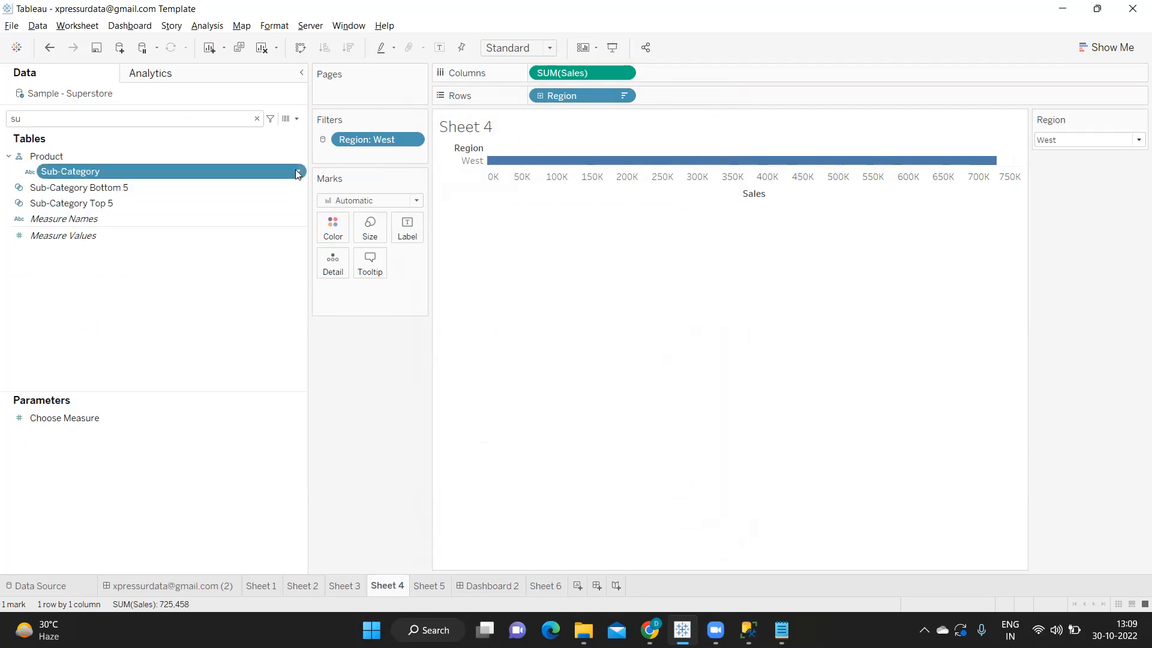
pyautogui.click(315, 193)
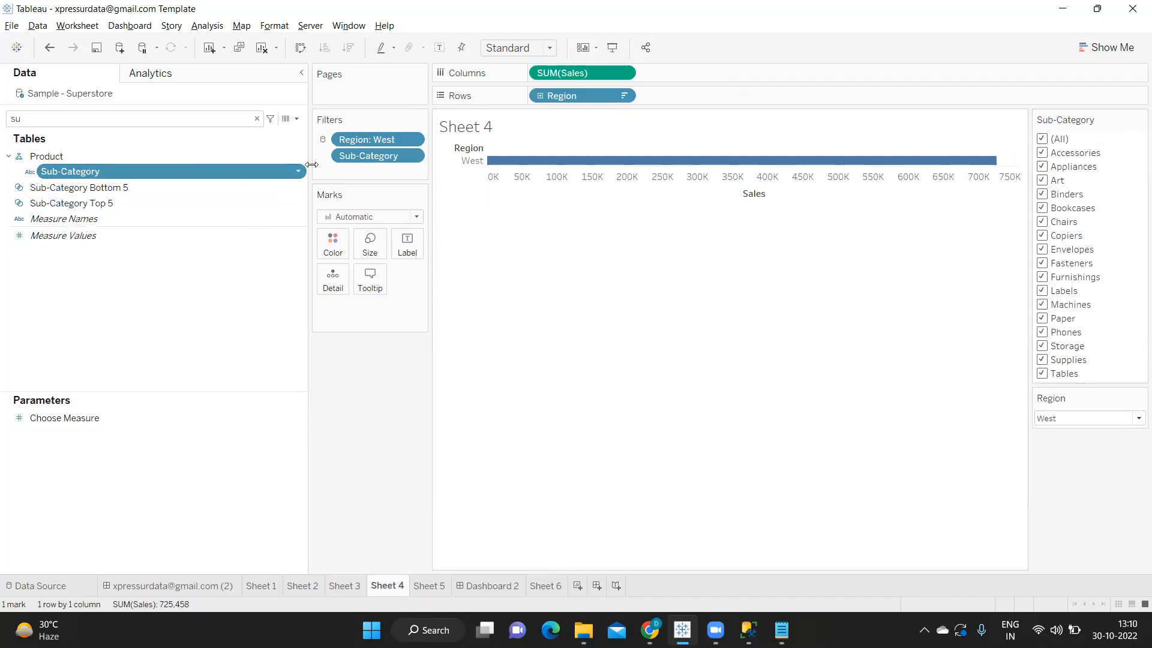
pyautogui.moveTo(369, 156); pyautogui.dragTo(368, 390)
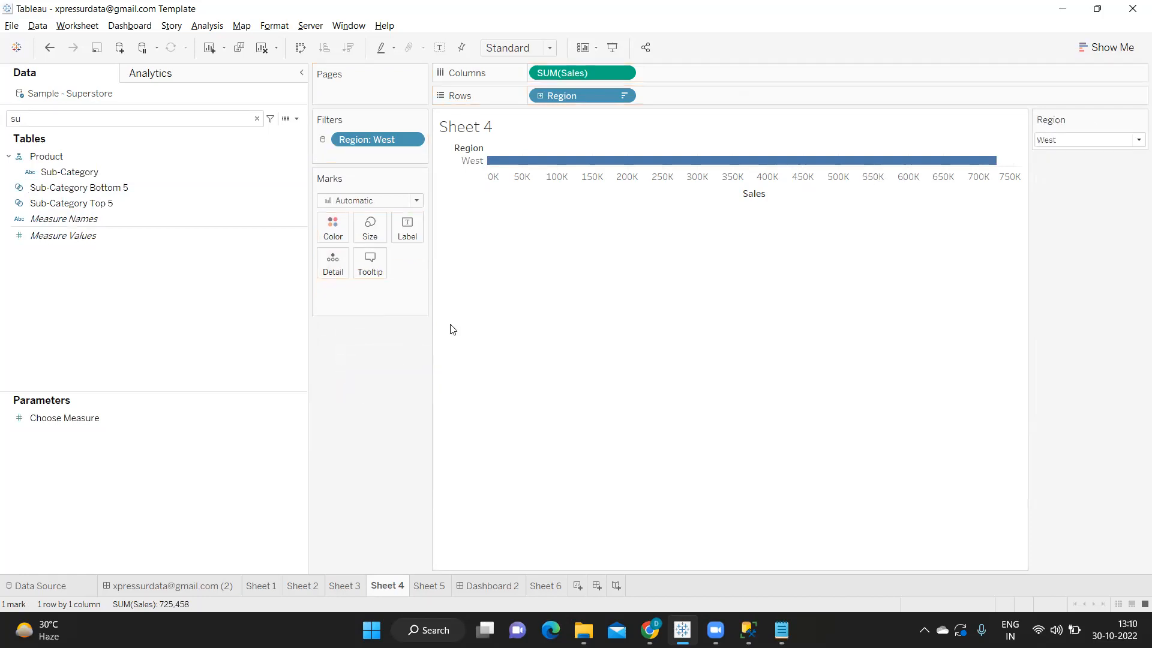
# Select South in Sheet 4's Region filter and change the filter's display to Multiple Values (list)
pyautogui.click(1092, 141)
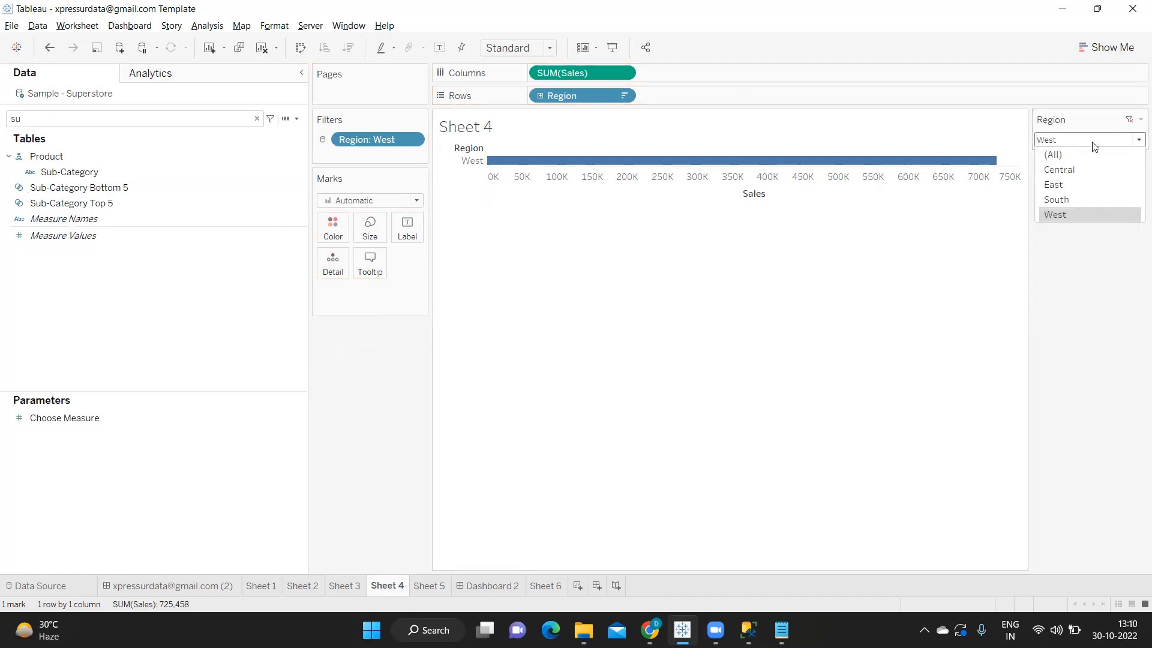
pyautogui.click(1066, 200)
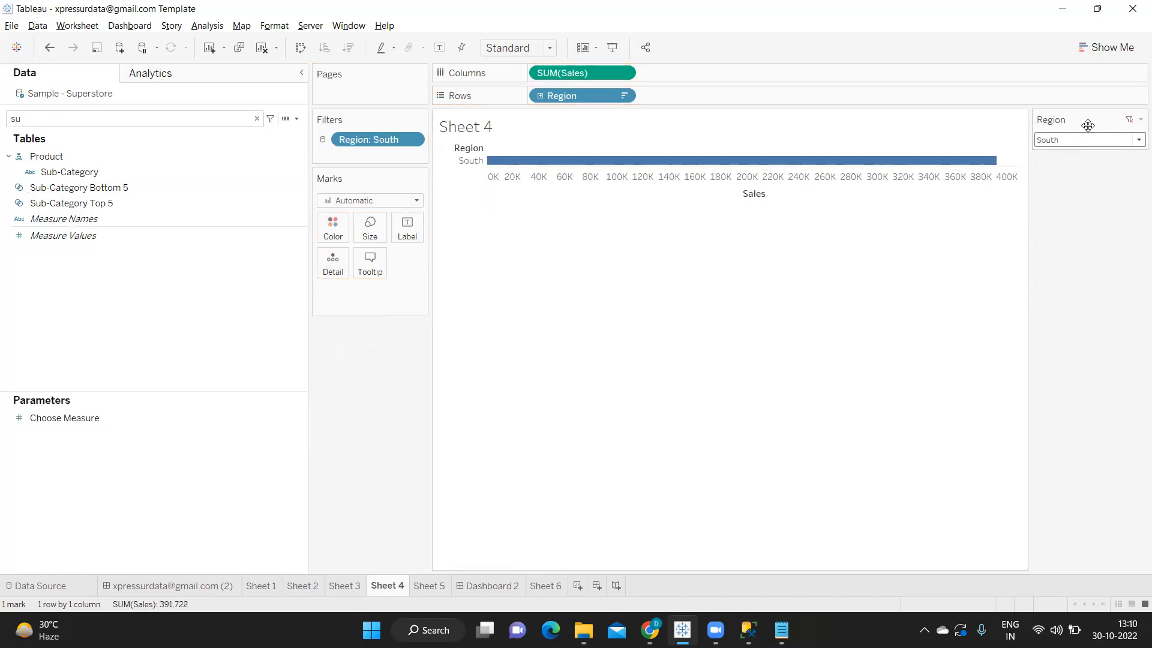
pyautogui.click(1140, 120)
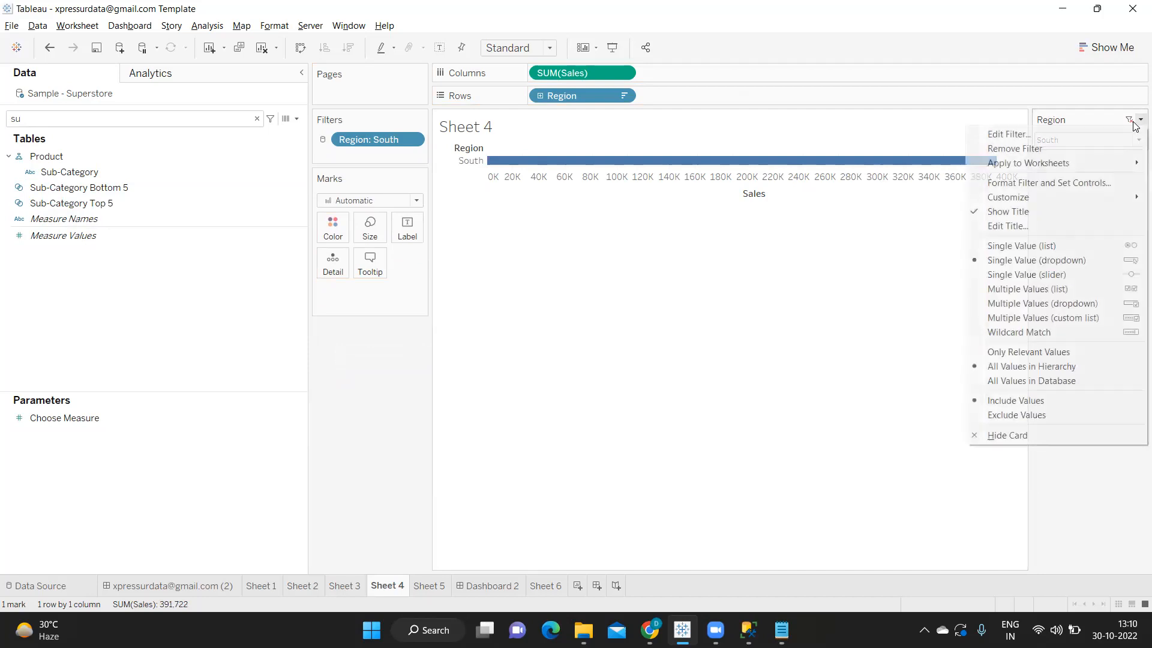
pyautogui.click(1055, 290)
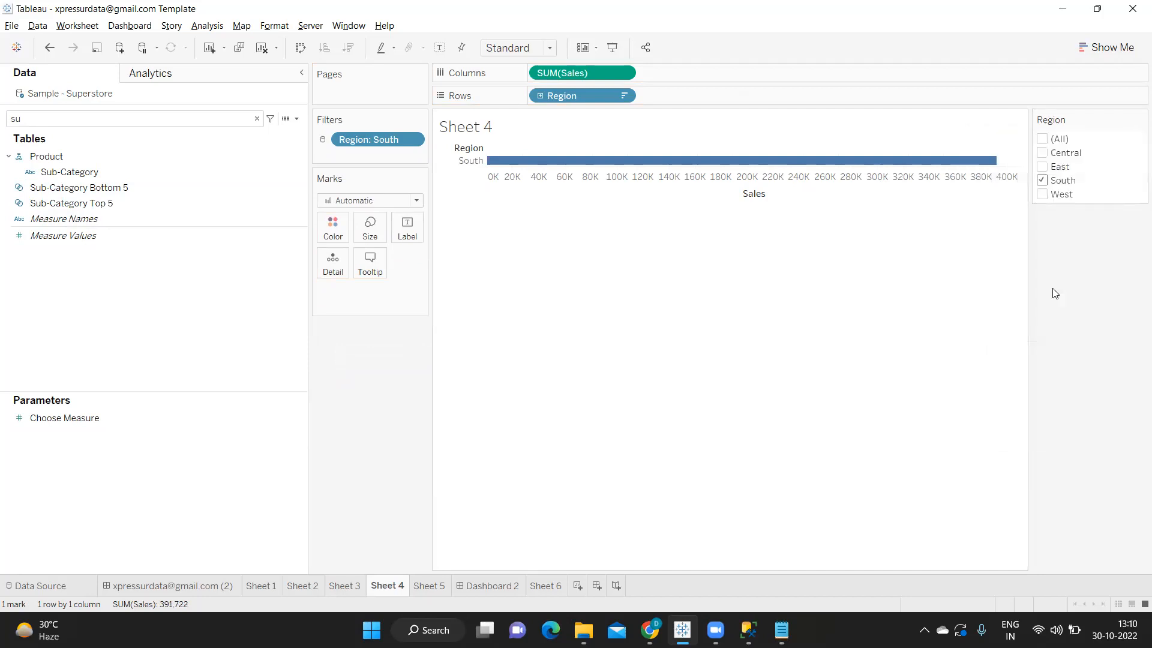
# Add East, Central and West to the Region filter's selection
pyautogui.click(1042, 168)
pyautogui.click(1042, 153)
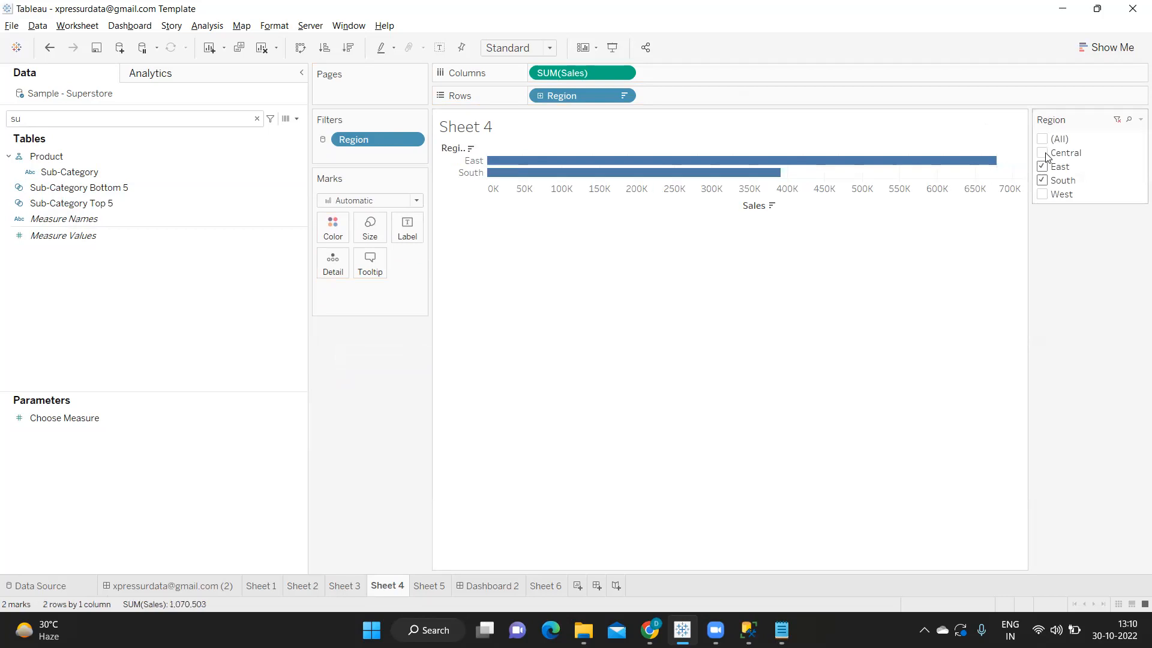
pyautogui.click(1042, 194)
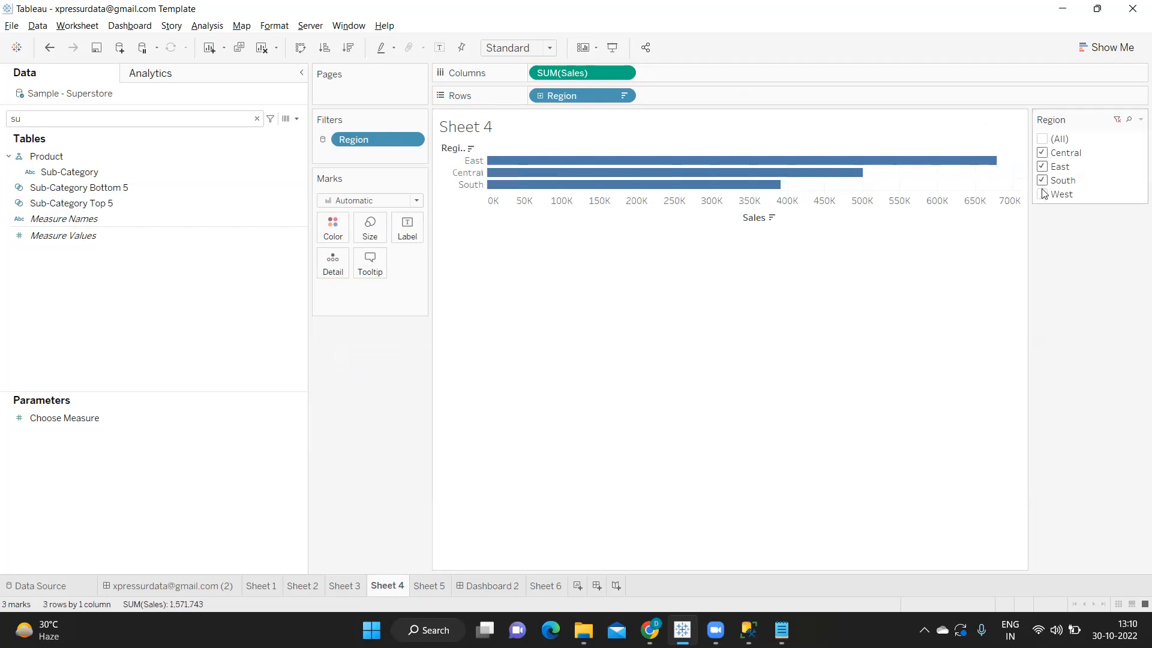
# Change the Region filter's display to Multiple Values (dropdown) and deselect Central and East
pyautogui.click(1140, 119)
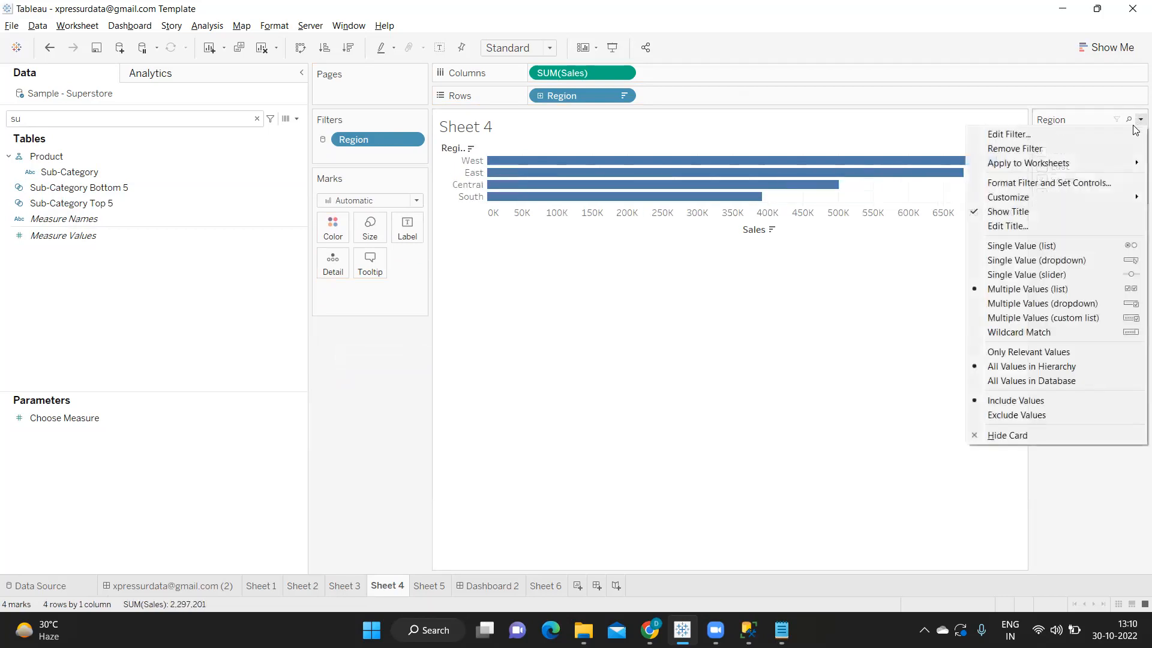
pyautogui.click(1087, 303)
pyautogui.click(1080, 145)
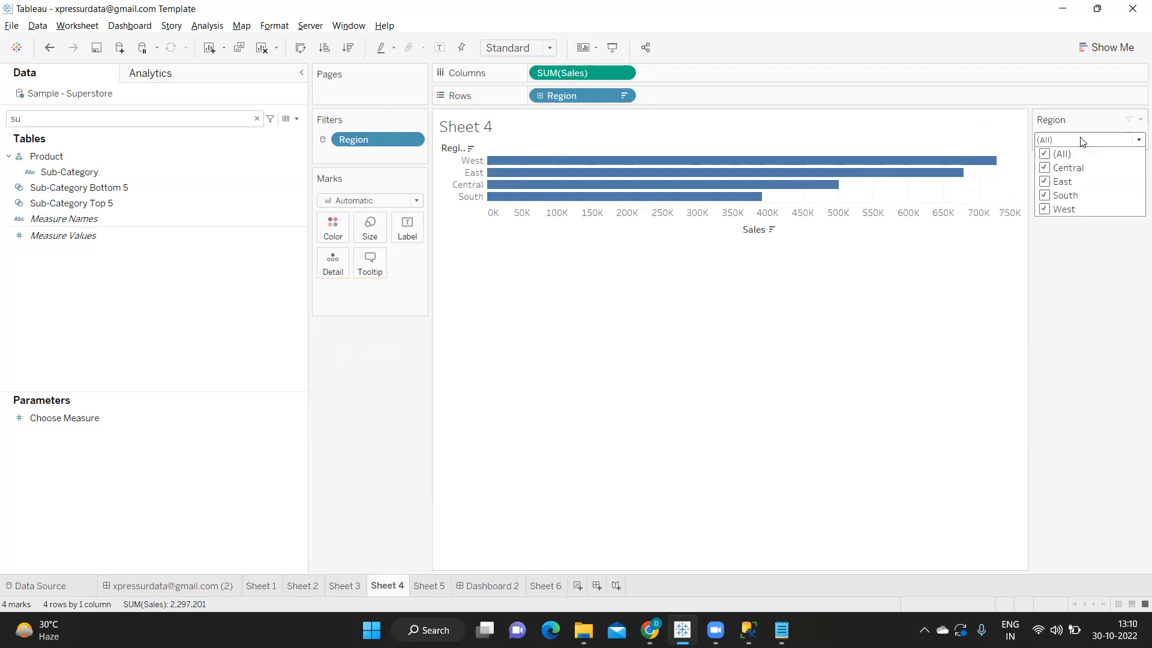
pyautogui.click(1044, 169)
pyautogui.click(1044, 182)
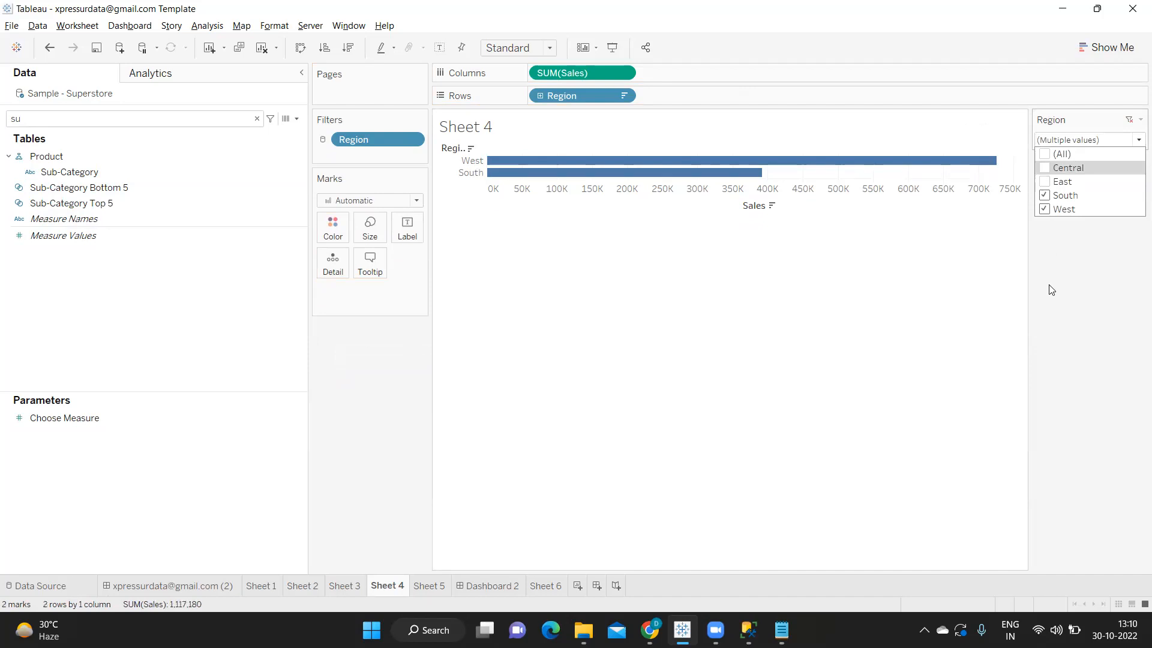
pyautogui.click(1082, 141)
# Review the Region filter's customization options and enable Show Apply Button
pyautogui.click(1136, 120)
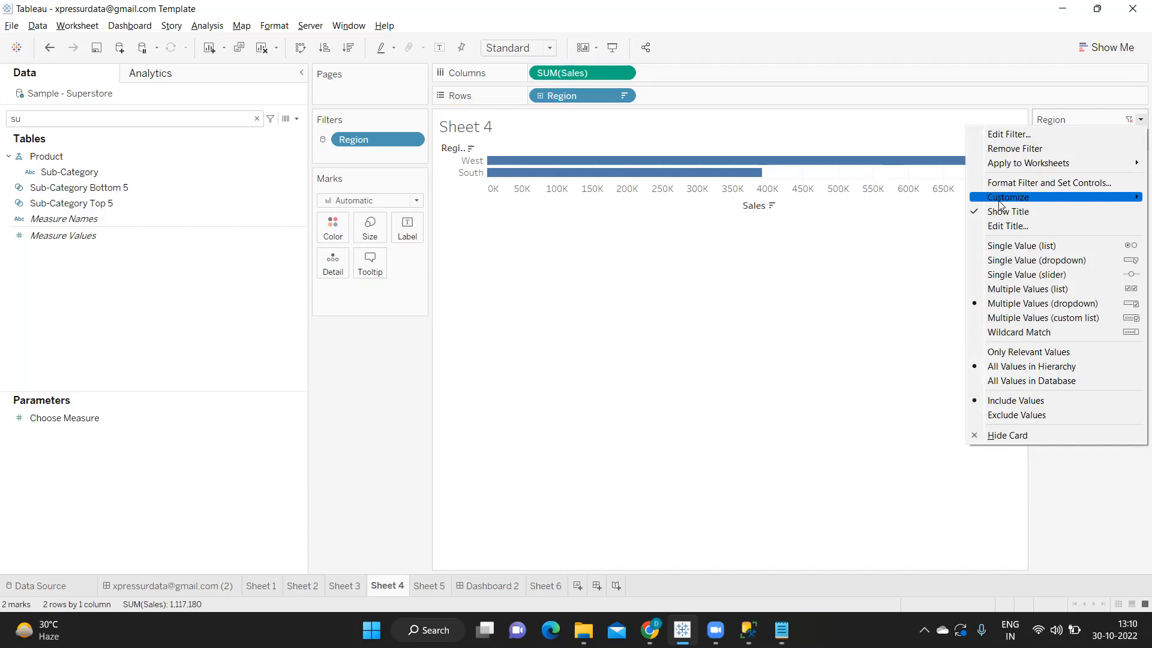
pyautogui.moveTo(1000, 205)
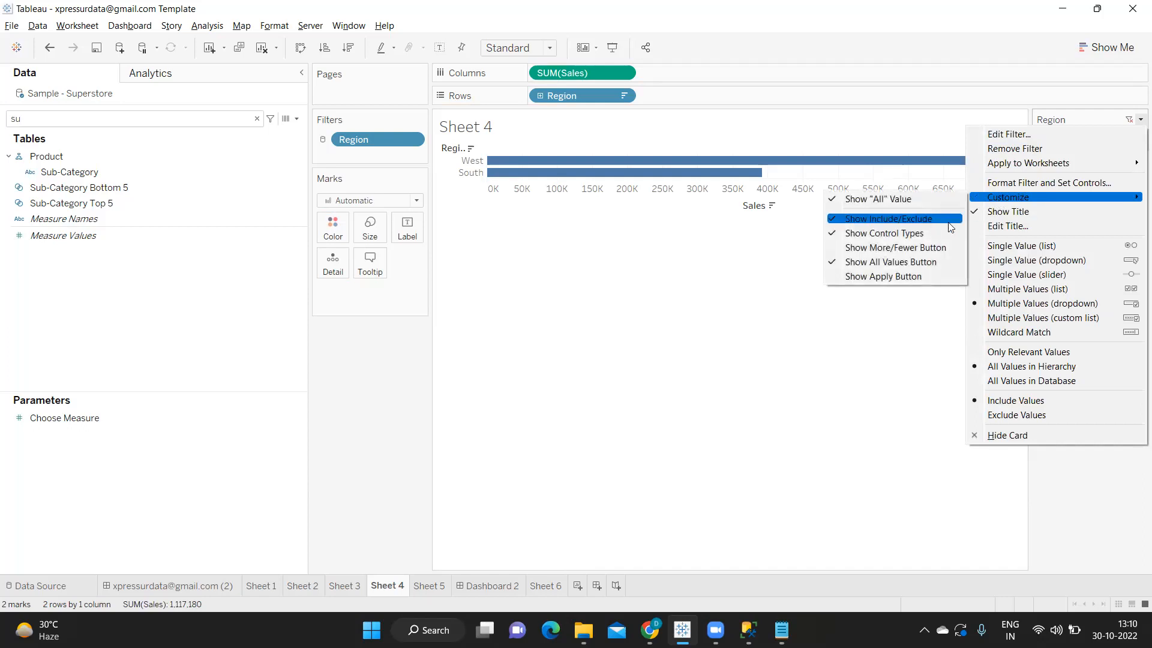
pyautogui.click(1092, 451)
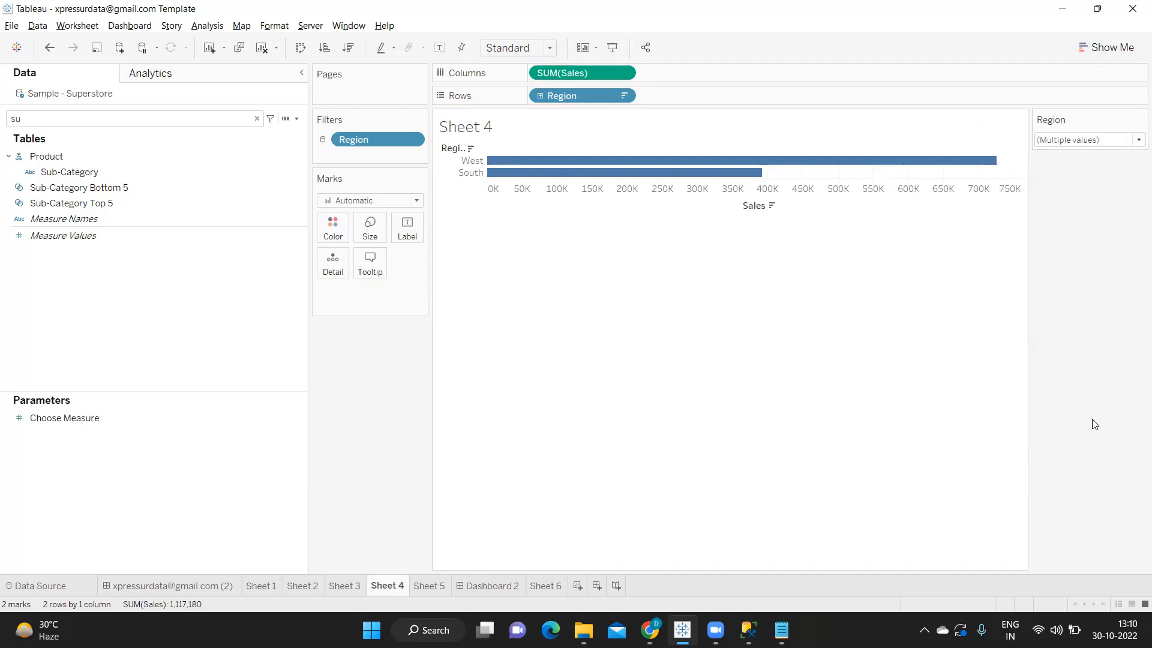
pyautogui.click(1085, 145)
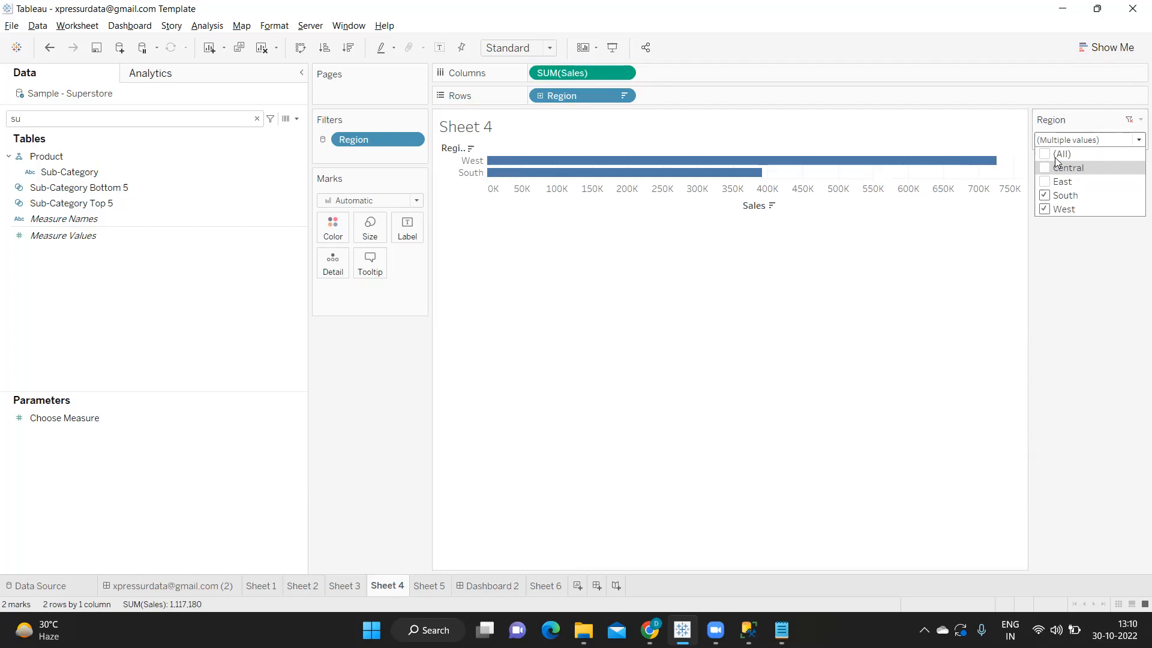
pyautogui.click(1138, 120)
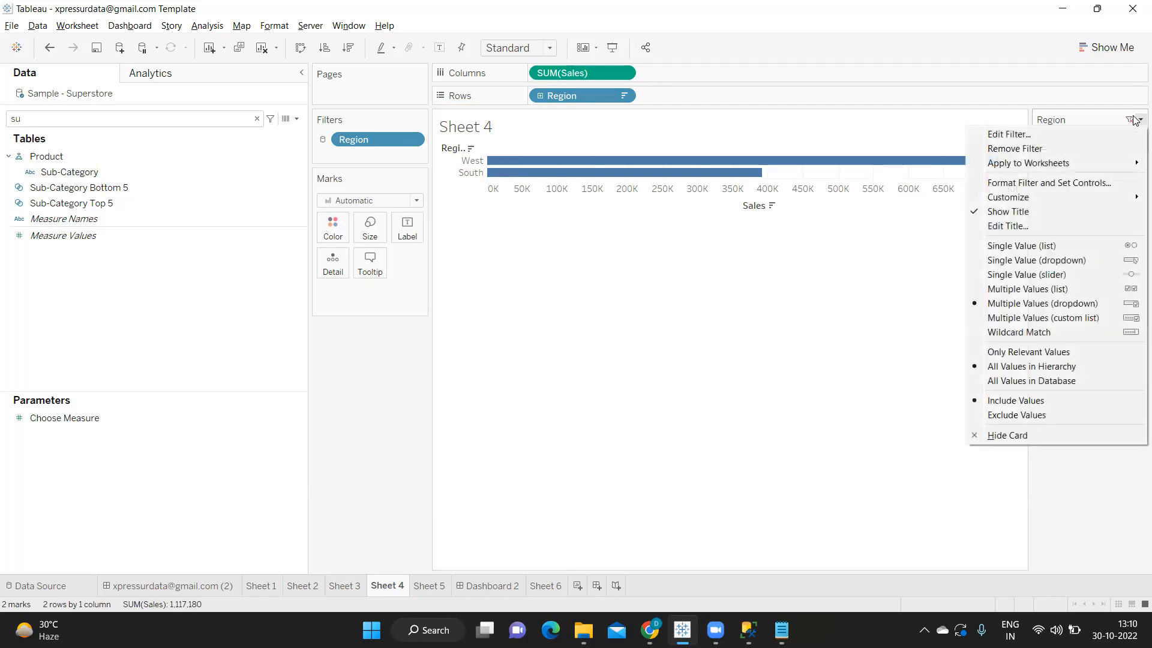
pyautogui.moveTo(1051, 202)
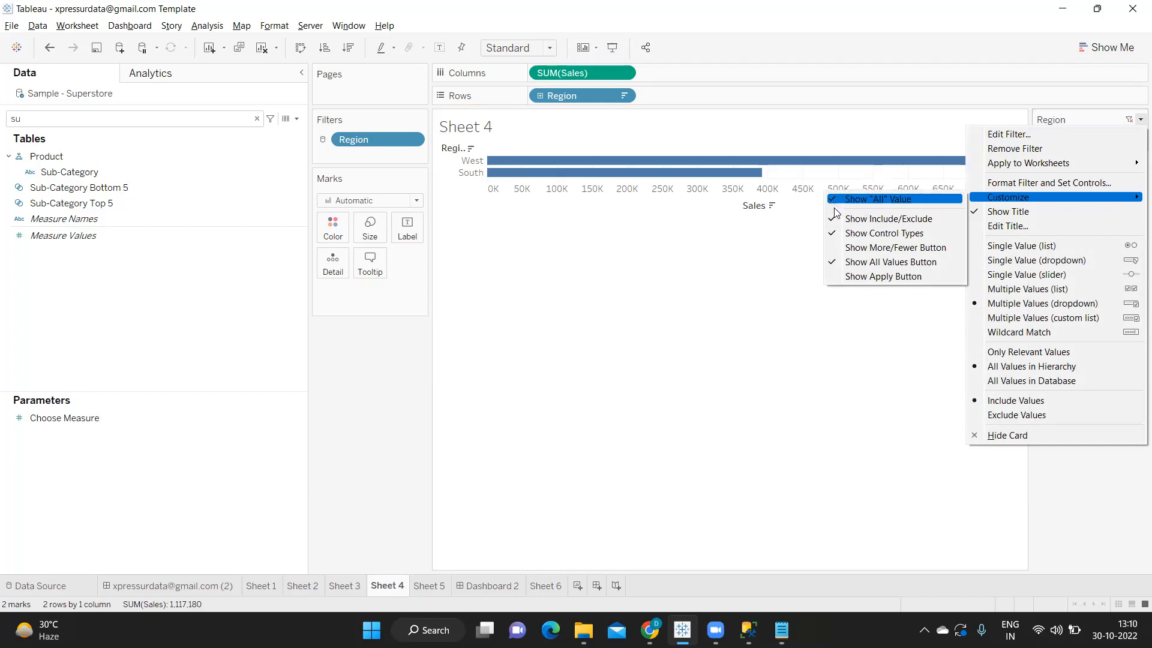
pyautogui.click(835, 277)
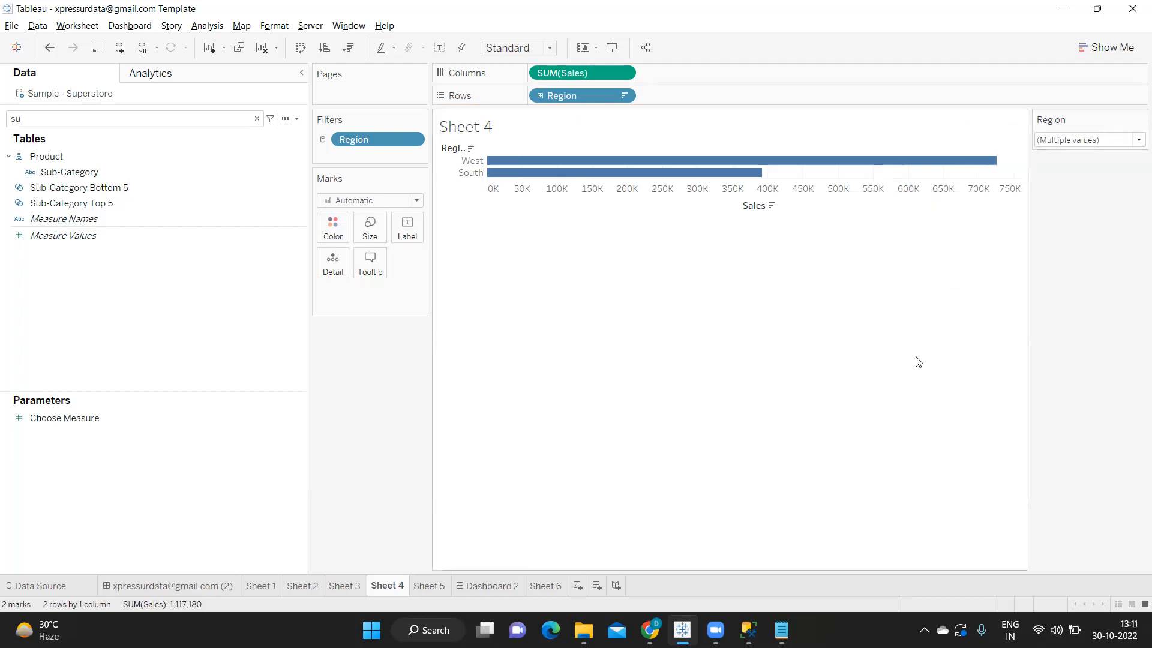
# Add Central to the Region filter's selection, leaving East unselected, and apply the change
pyautogui.click(1089, 140)
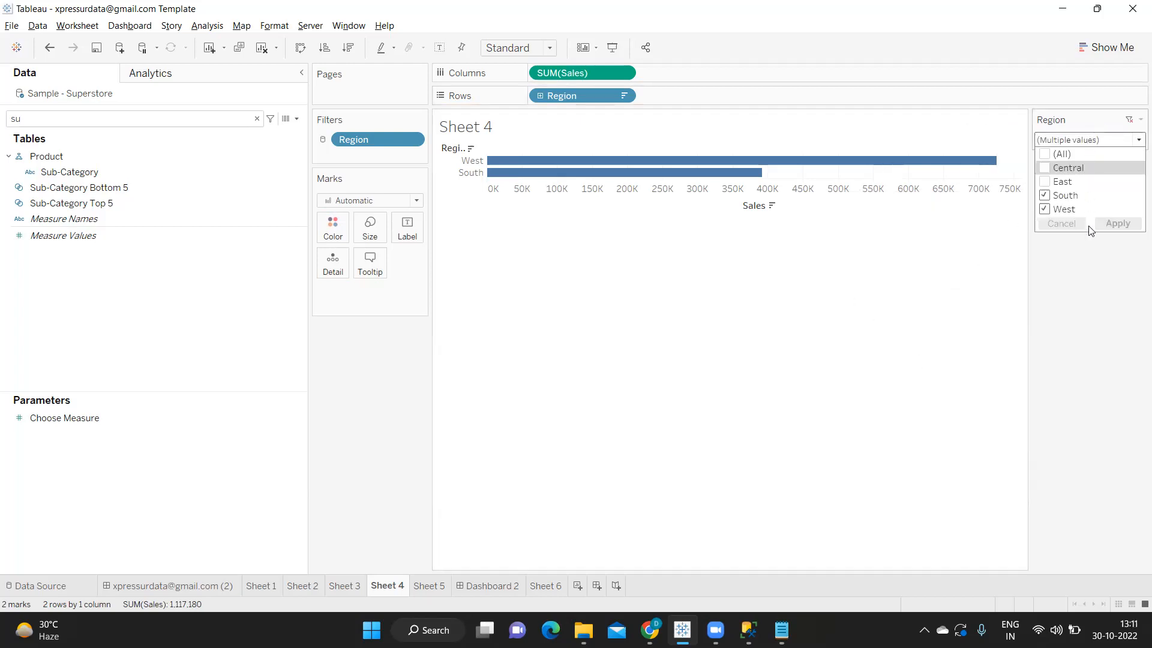
pyautogui.click(1045, 182)
pyautogui.click(1045, 168)
pyautogui.click(1046, 195)
pyautogui.click(1045, 195)
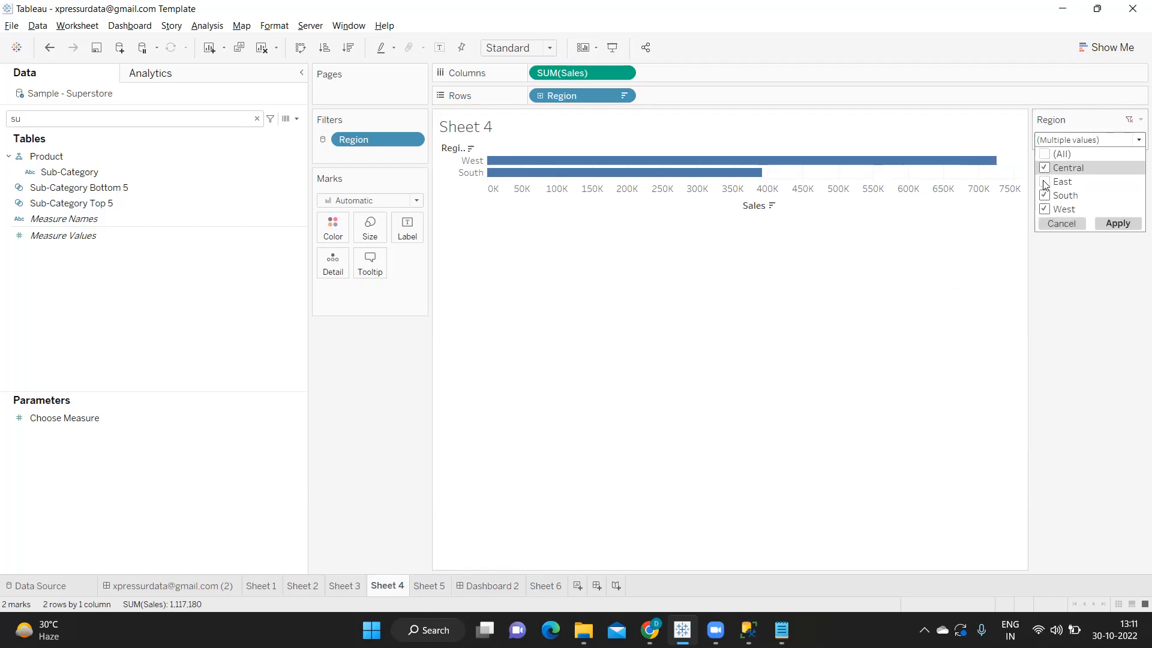
pyautogui.click(1045, 181)
pyautogui.click(1118, 224)
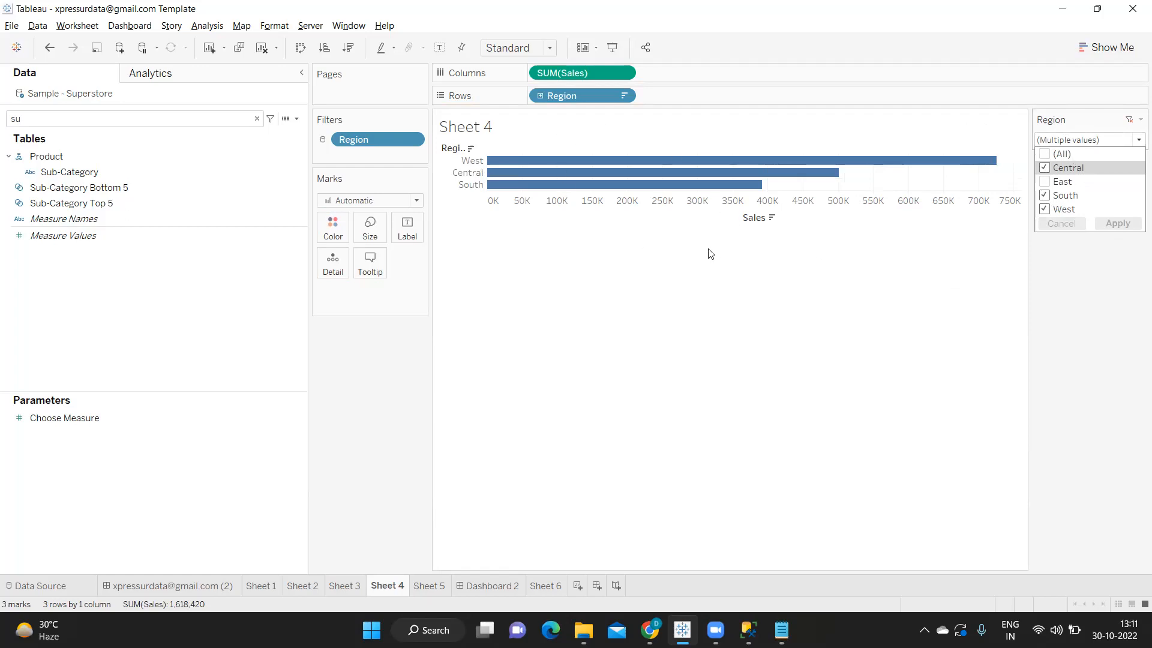
pyautogui.click(1136, 141)
# Turn off Show Apply Button for the Region filter
pyautogui.click(1141, 119)
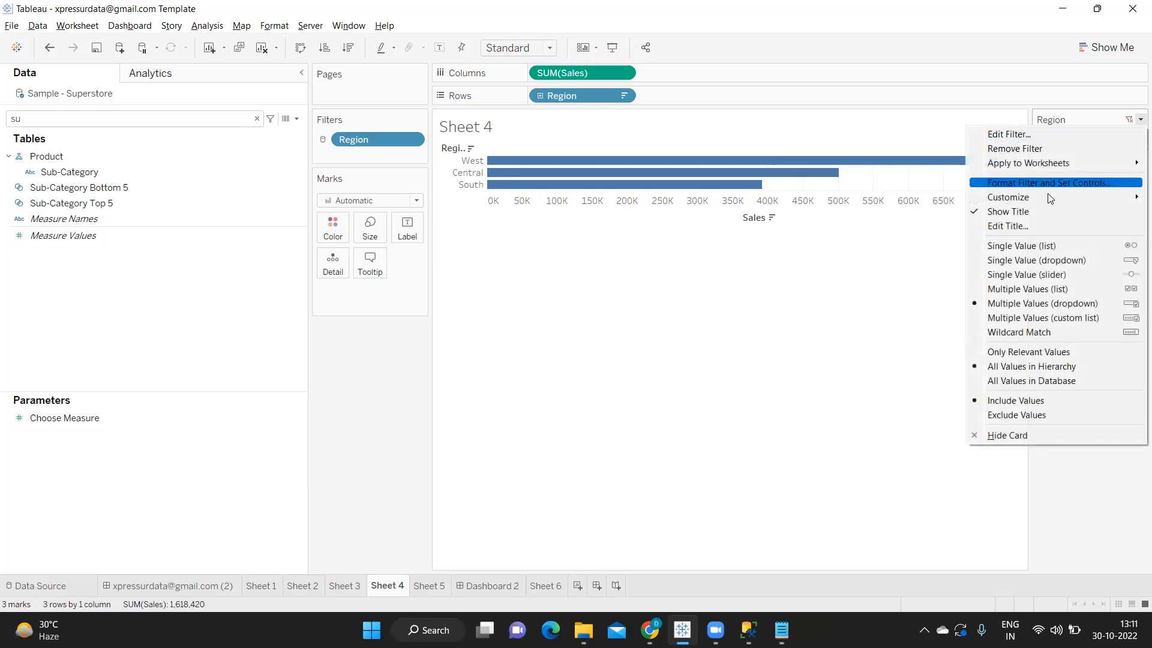
pyautogui.moveTo(1028, 197)
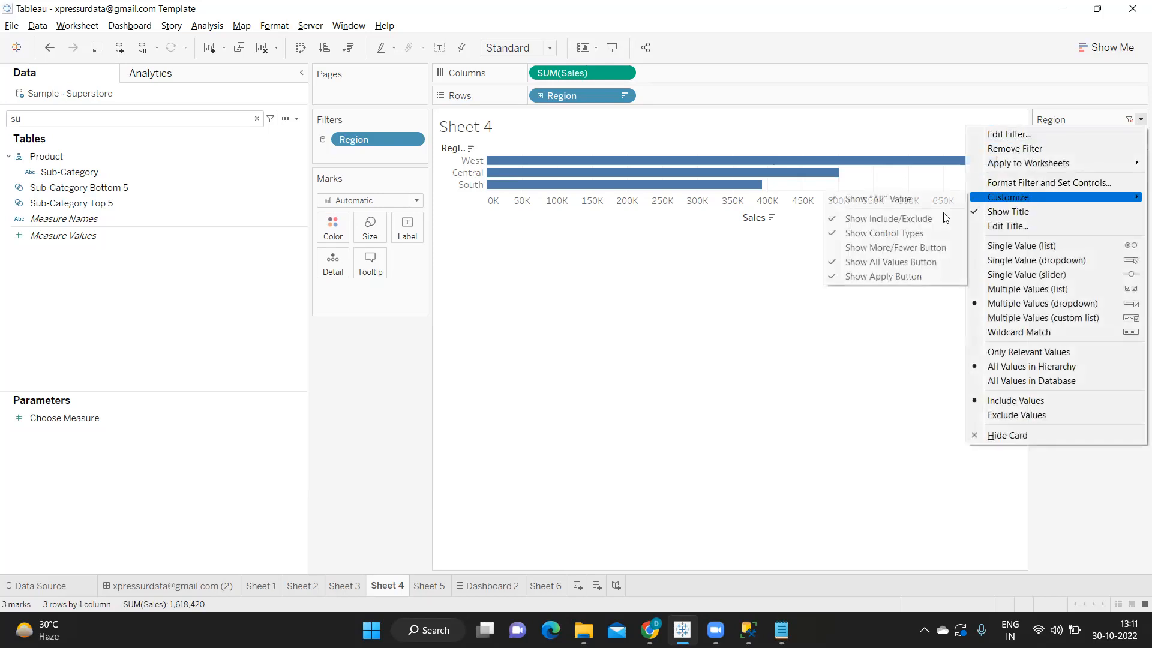
pyautogui.click(869, 278)
# Select East in the Region filter, deselect Central and East, and remove the filter from Sheet 4
pyautogui.click(1114, 141)
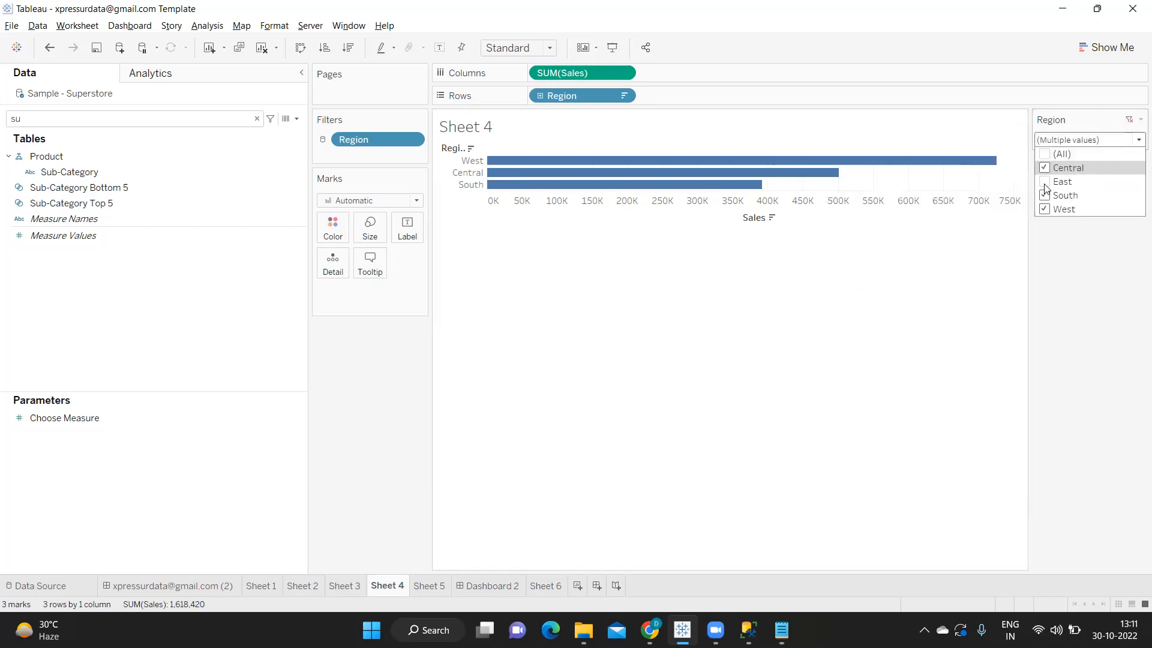
pyautogui.click(1045, 186)
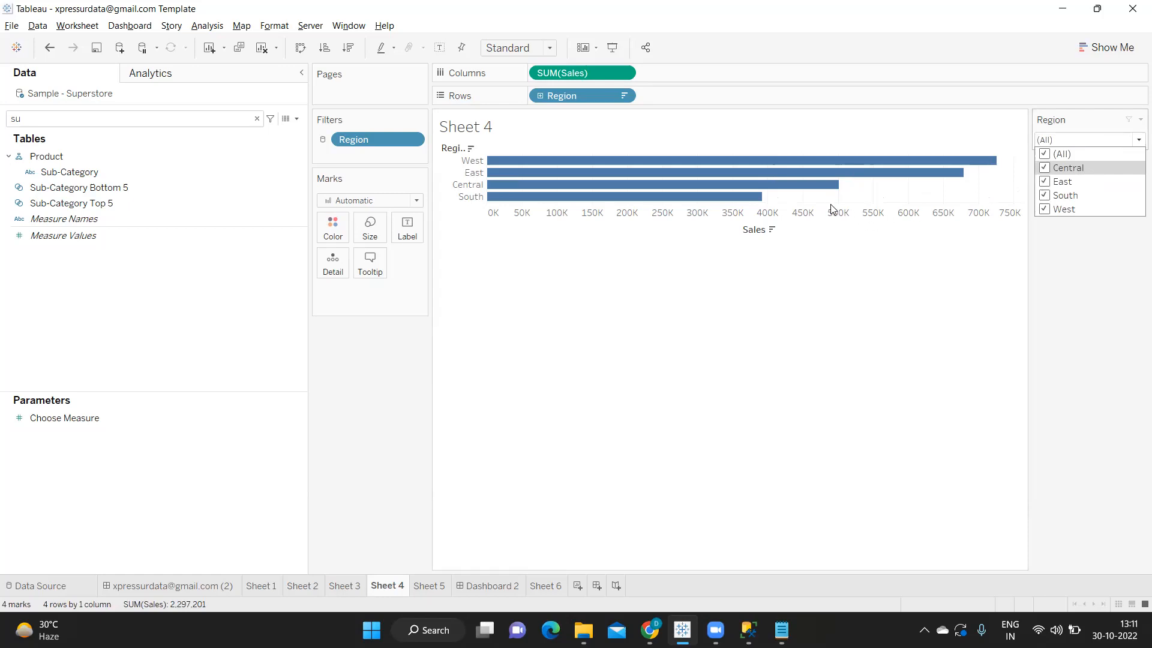
pyautogui.click(1044, 170)
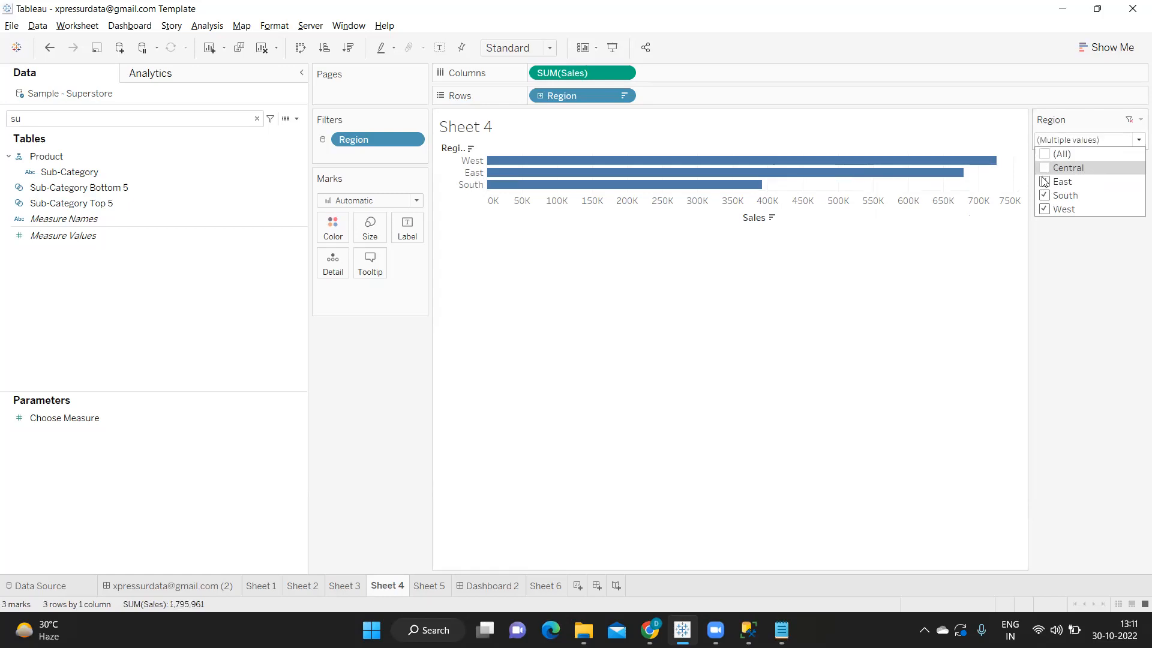
pyautogui.click(1045, 183)
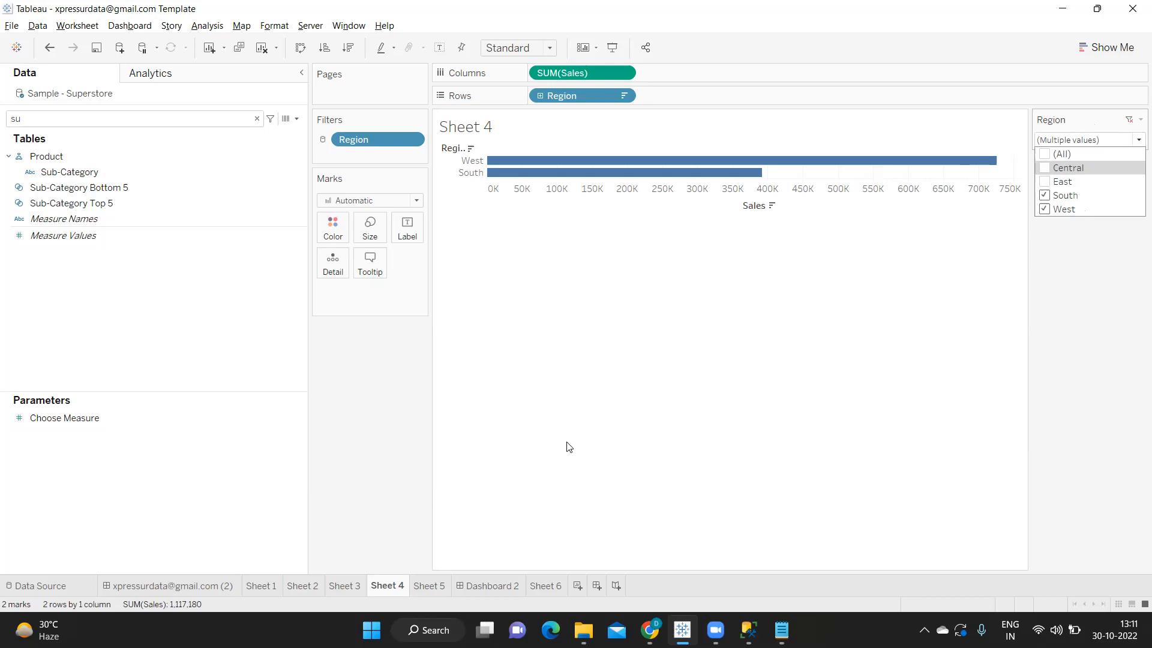
pyautogui.moveTo(377, 143); pyautogui.dragTo(570, 274)
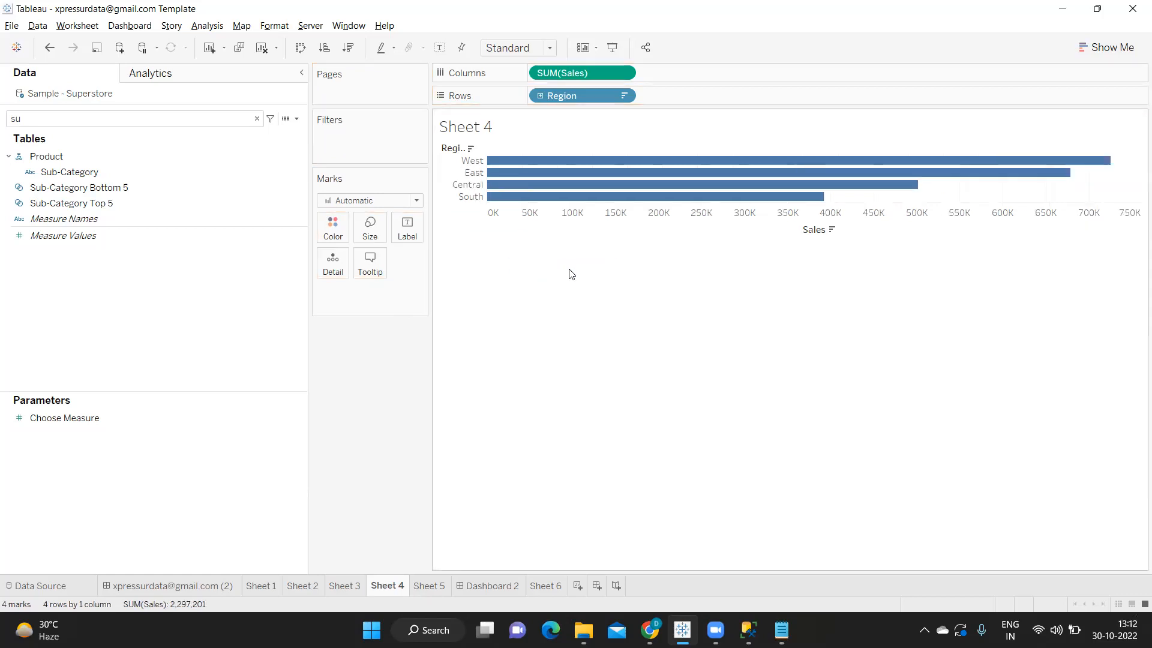
# Create a calculated field named "Zone Logic"
pyautogui.click(297, 120)
pyautogui.click(275, 129)
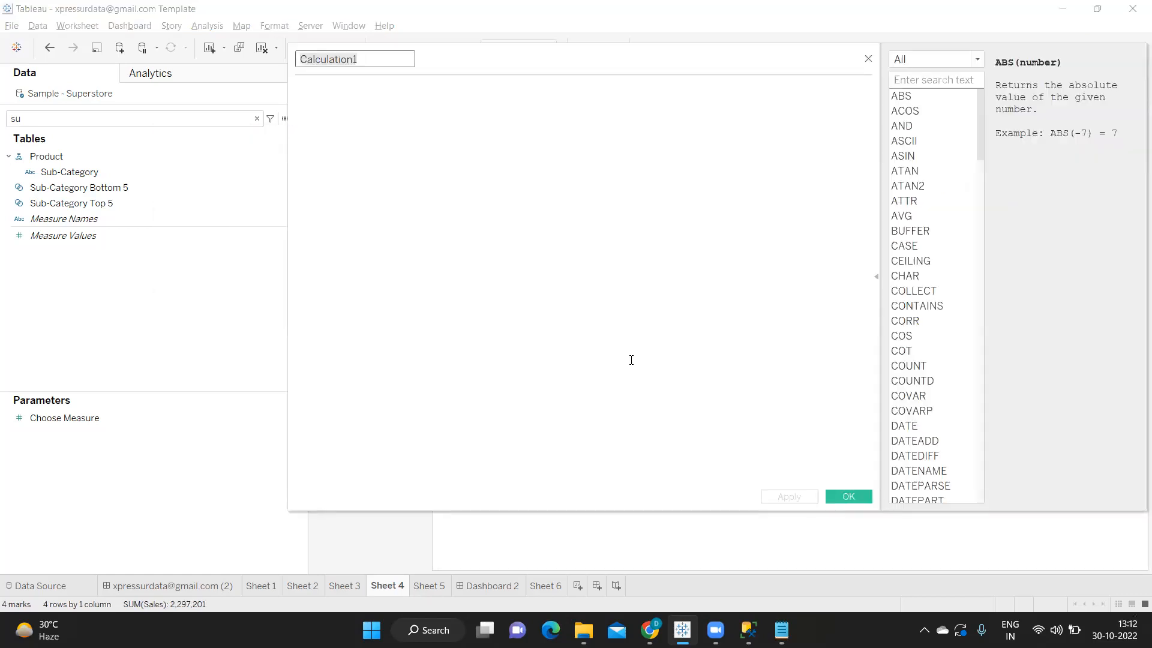
pyautogui.write('Zone')
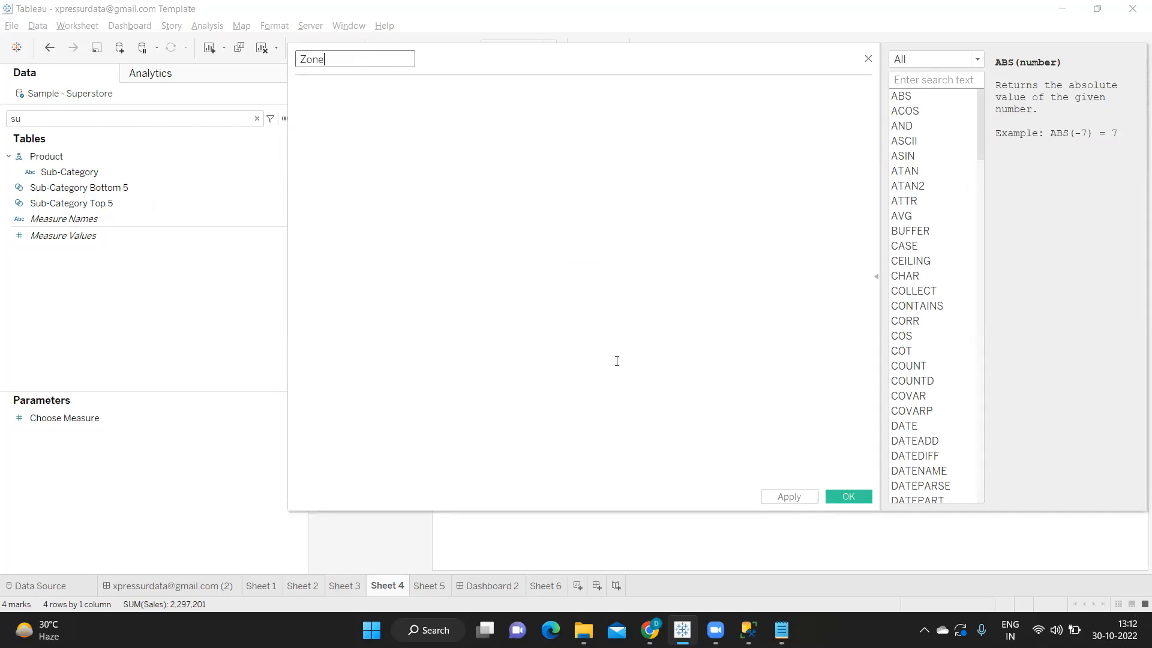
pyautogui.write('s')
pyautogui.press('BackSpace')
pyautogui.write('Lo')
pyautogui.press('BackSpace')
pyautogui.press('BackSpace')
# Begin the Zone Logic formula with CASE [Region] and move the editor so the region bars can be seen
pyautogui.click(639, 344)
pyautogui.write('CASE')
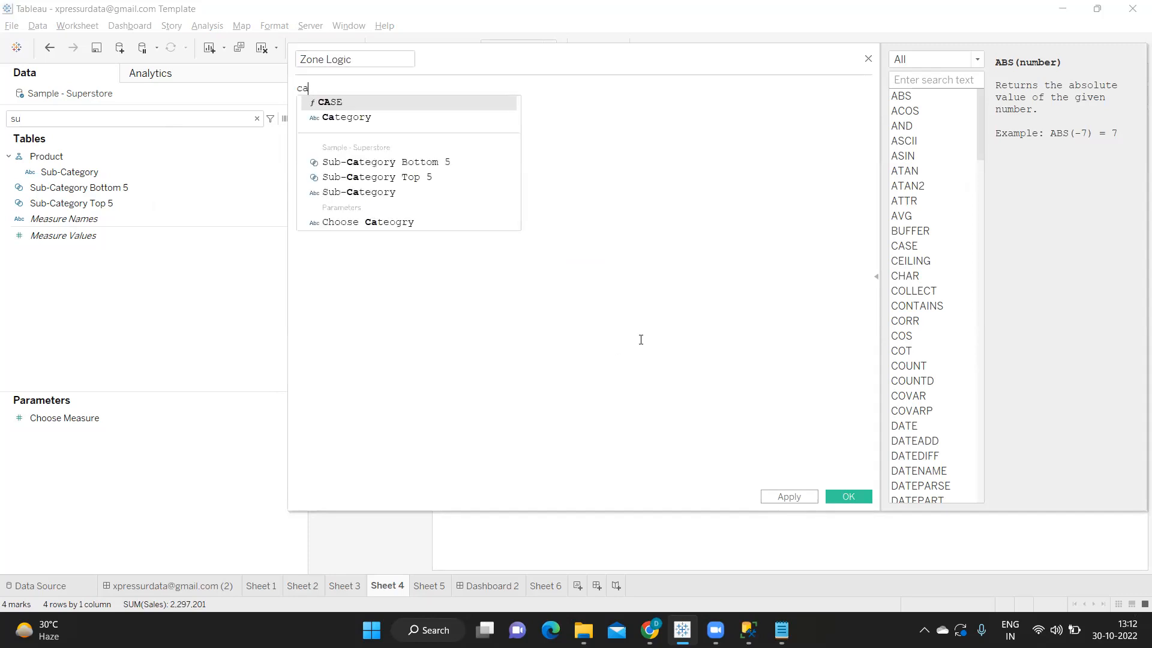
pyautogui.write(' [Regio')
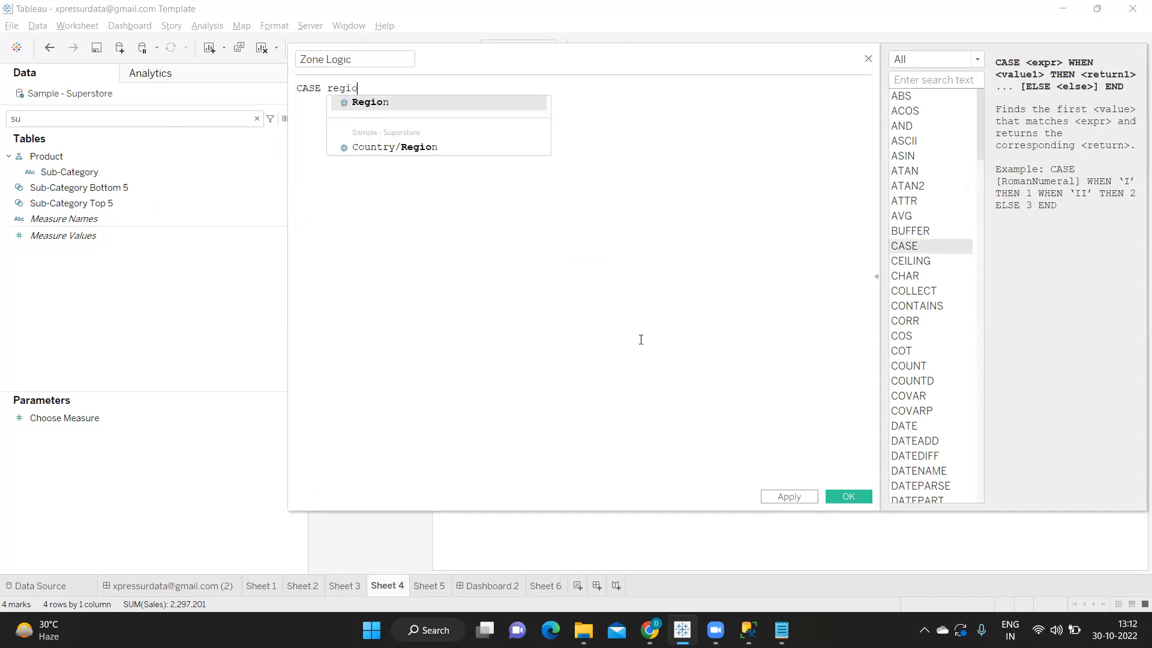
pyautogui.press('Return')
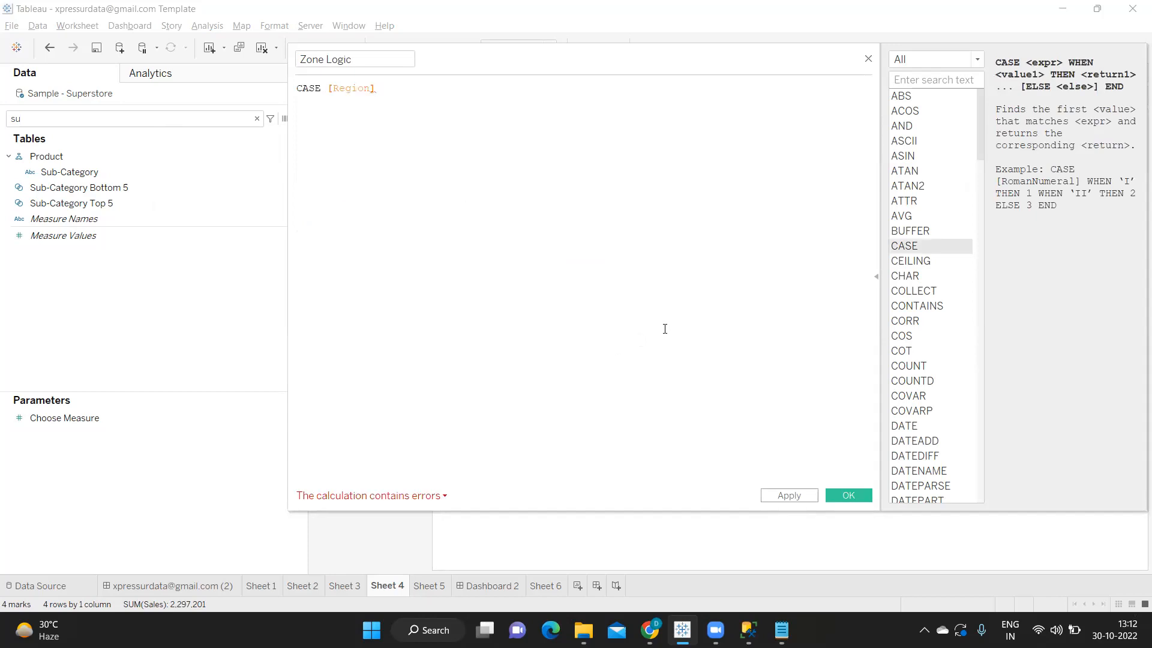
pyautogui.moveTo(630, 58); pyautogui.dragTo(865, 208)
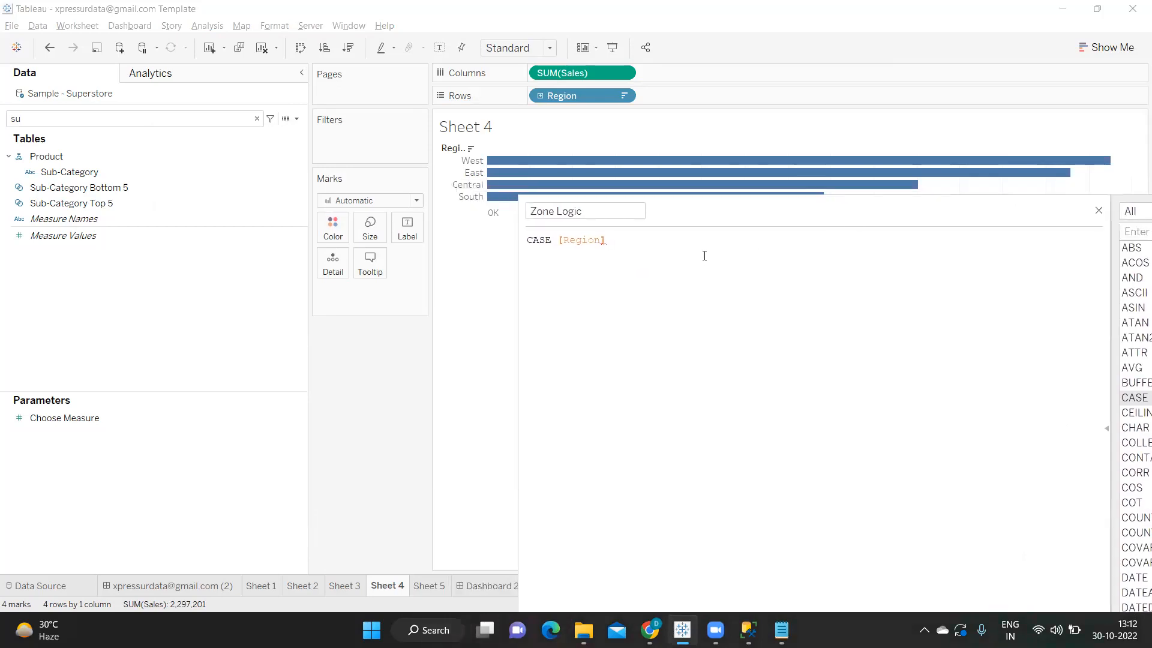
# Add the lines WHEN 'West' THEN 'Zone1' and WHEN 'East' THEN 'Zone2' to the Zone Logic formula
pyautogui.write('WHEN')
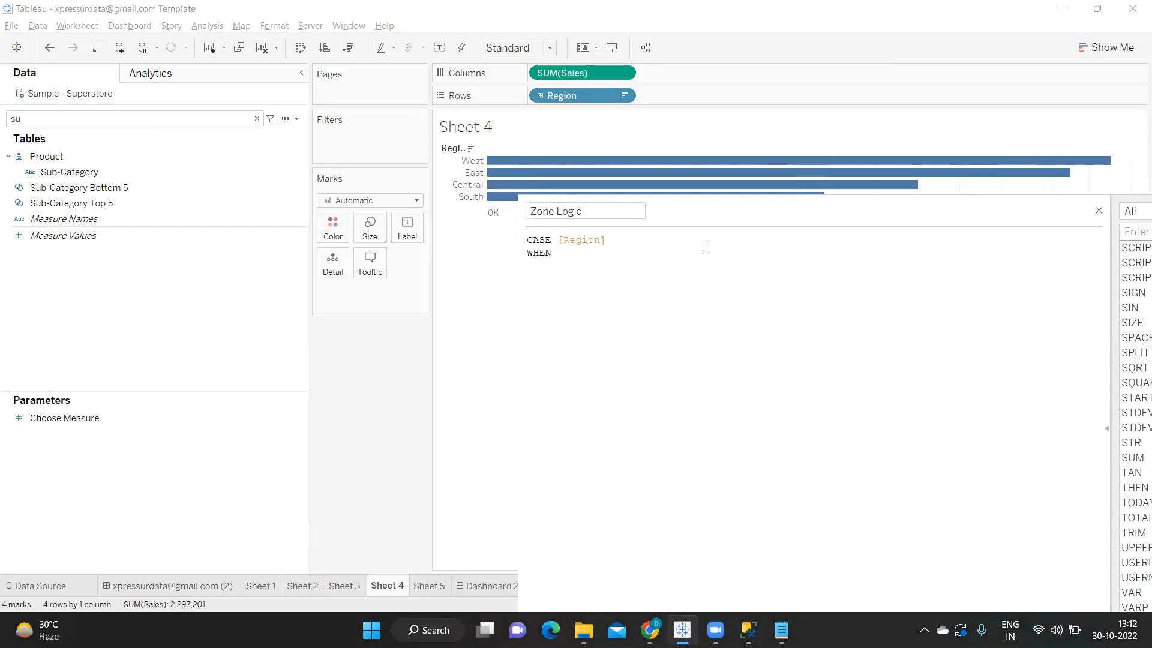
pyautogui.write(" 'we")
pyautogui.write("West'")
pyautogui.write(' THEN ')
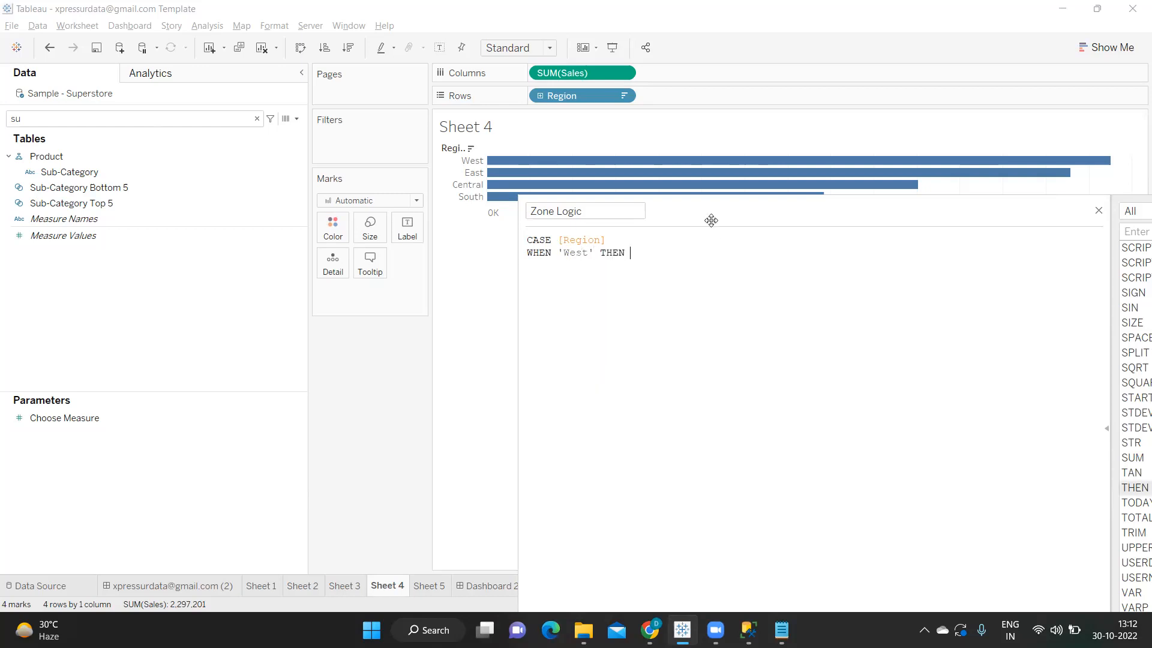
pyautogui.write("'Zone1'")
pyautogui.press('Return')
pyautogui.write("WHEN 'East' THEN 'Zon")
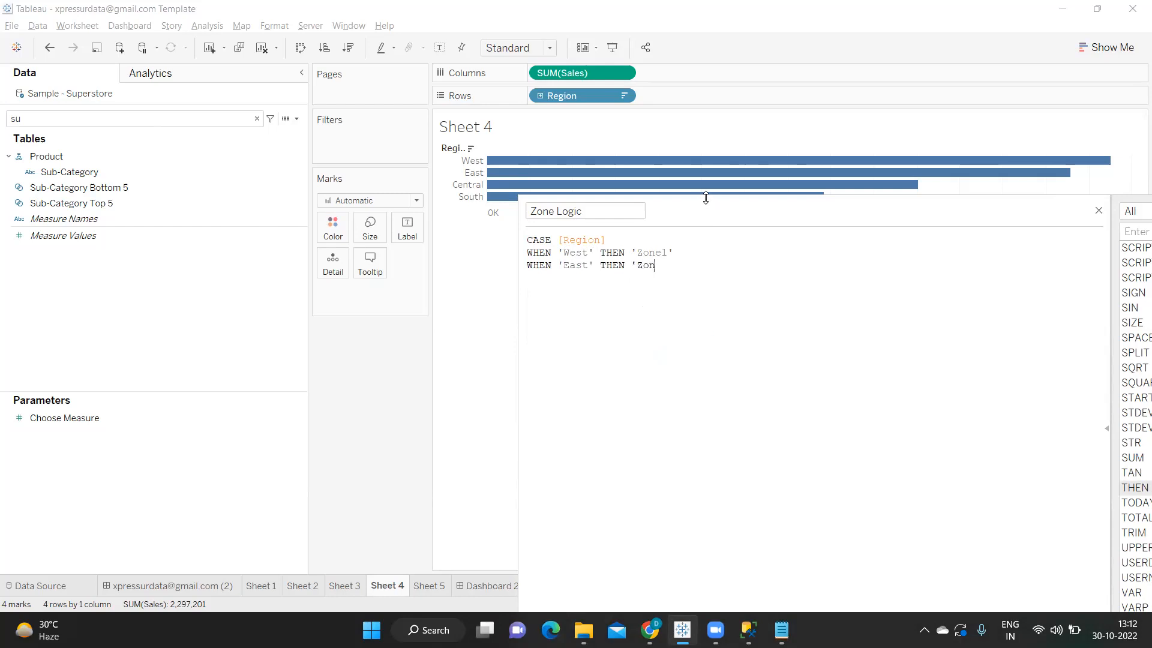
pyautogui.write("e2'")
pyautogui.press('Return')
# Complete the CASE formula with ELSE 'Zone3' and END
pyautogui.write('ELSE ')
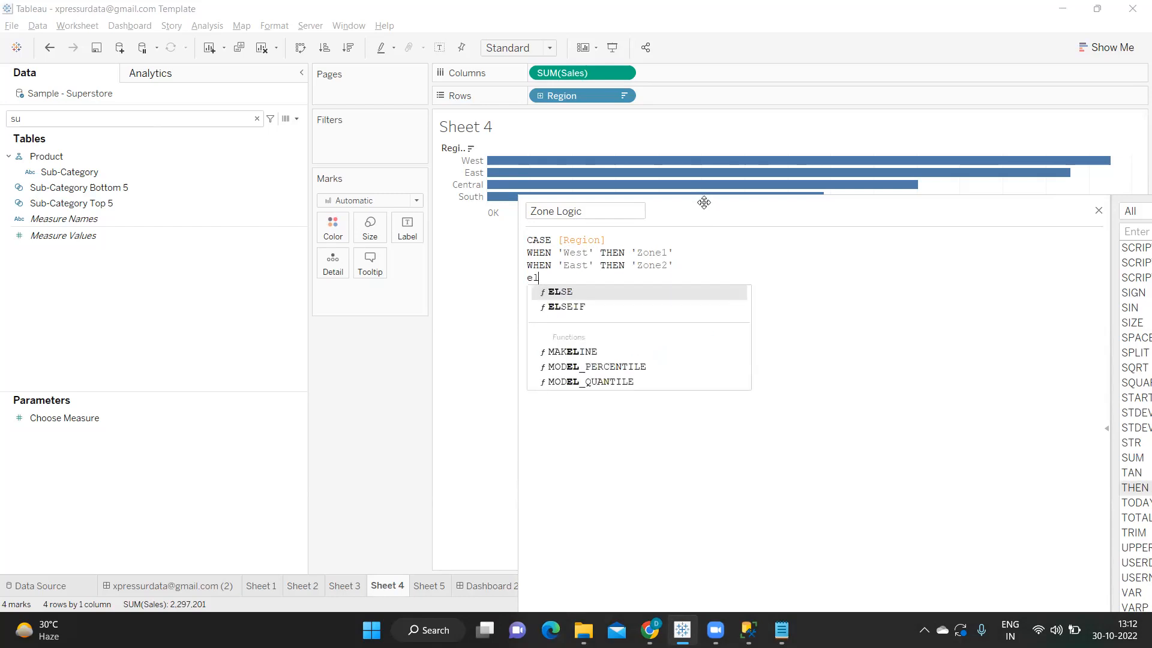
pyautogui.write("'Zon")
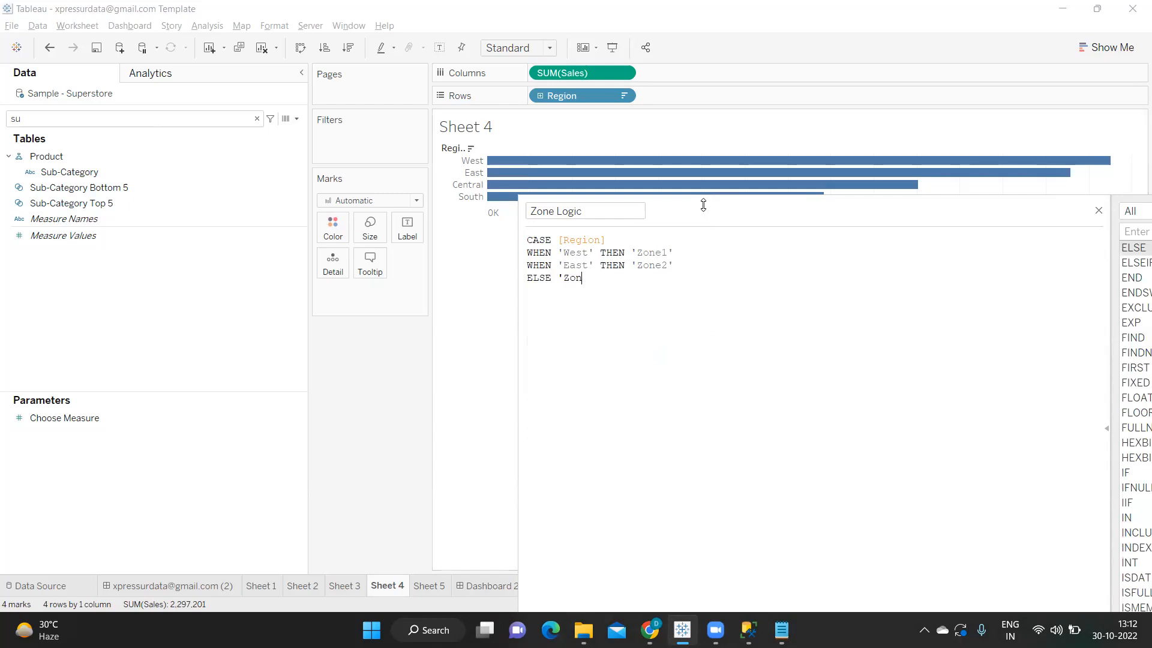
pyautogui.write("e3'")
pyautogui.press('Return')
pyautogui.write('end')
pyautogui.press('Return')
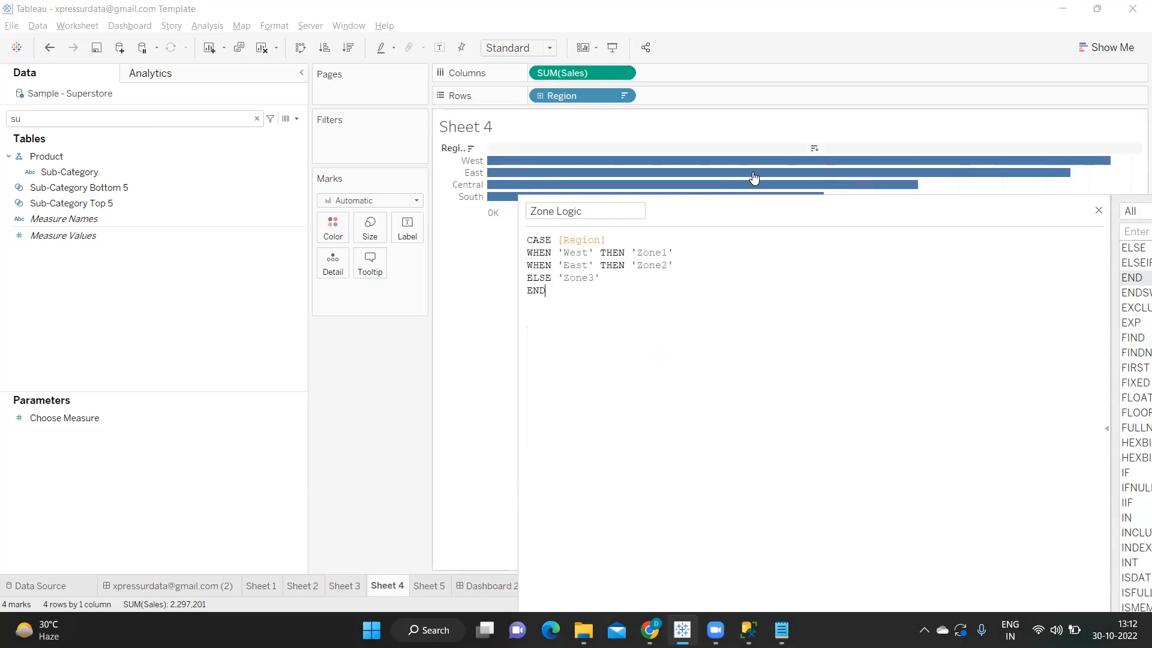
# Check the calculation's error details, rename the field to "Zones Logic", and apply and save it
pyautogui.moveTo(771, 211); pyautogui.dragTo(773, 147)
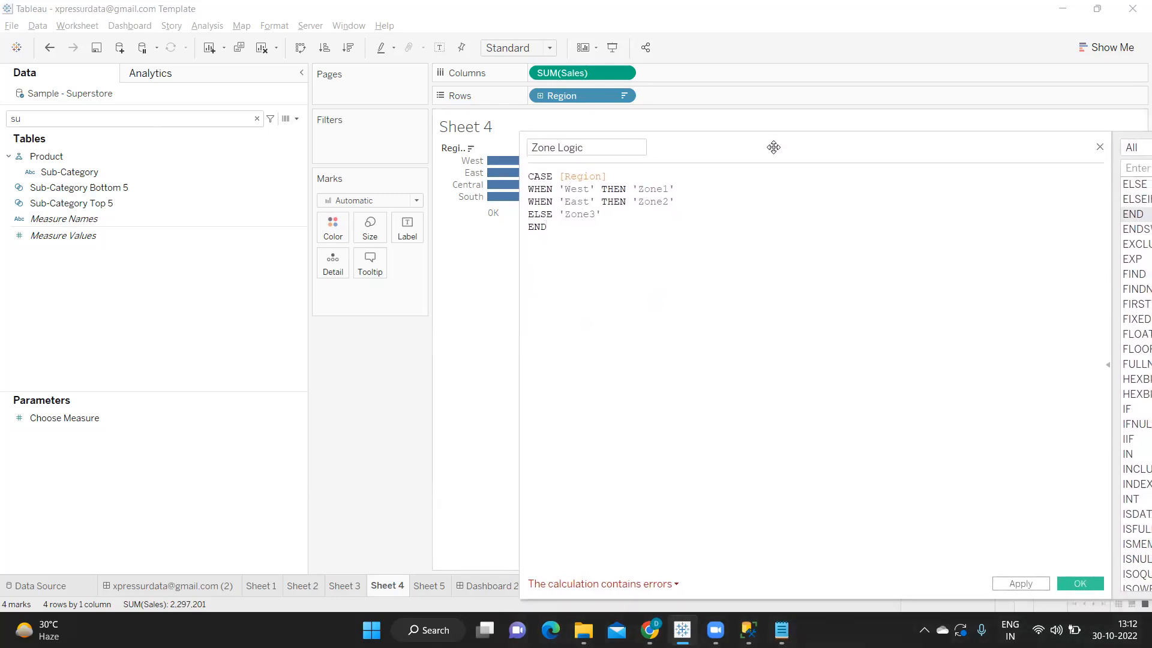
pyautogui.click(660, 585)
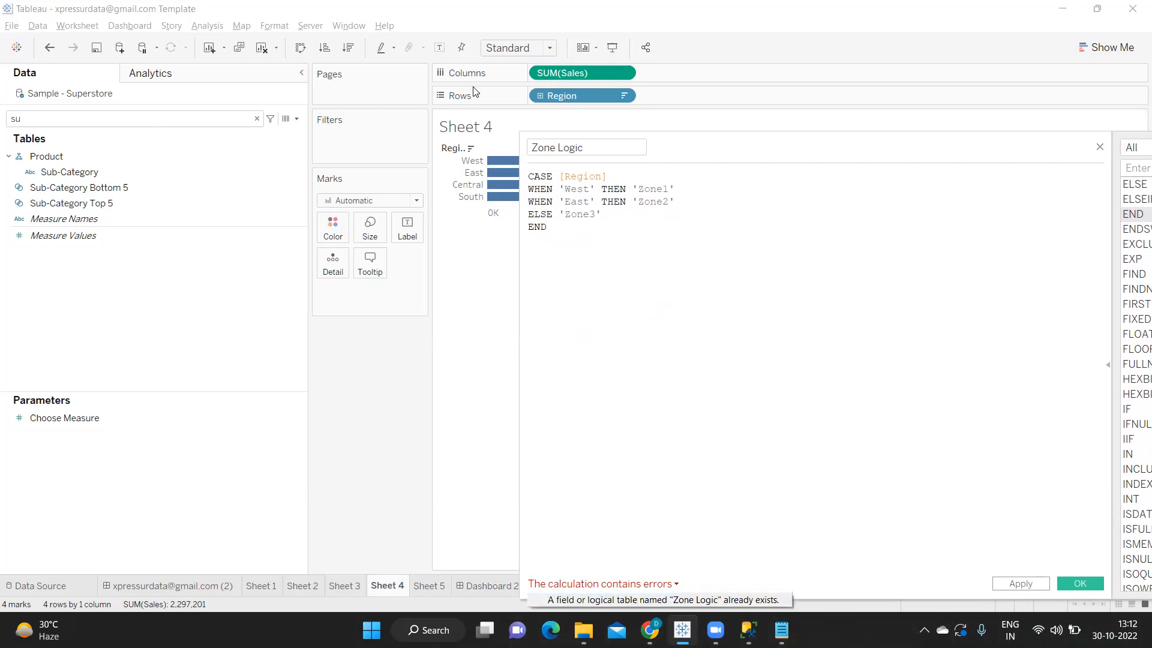
pyautogui.click(558, 149)
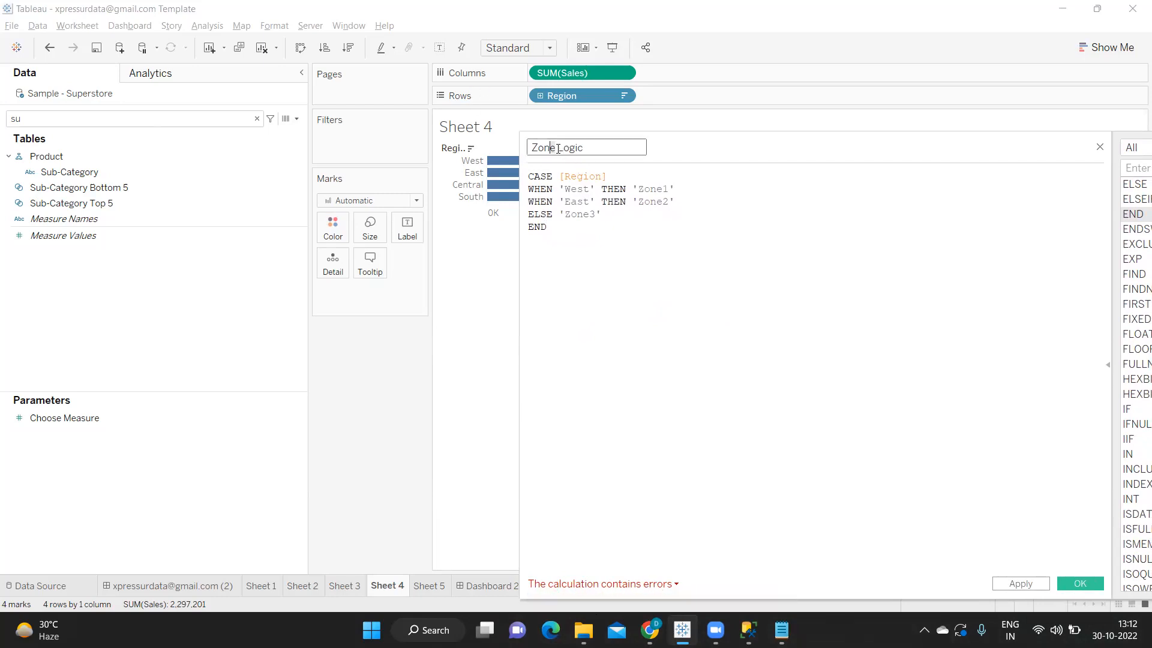
pyautogui.write('s')
pyautogui.click(1028, 587)
pyautogui.click(1069, 586)
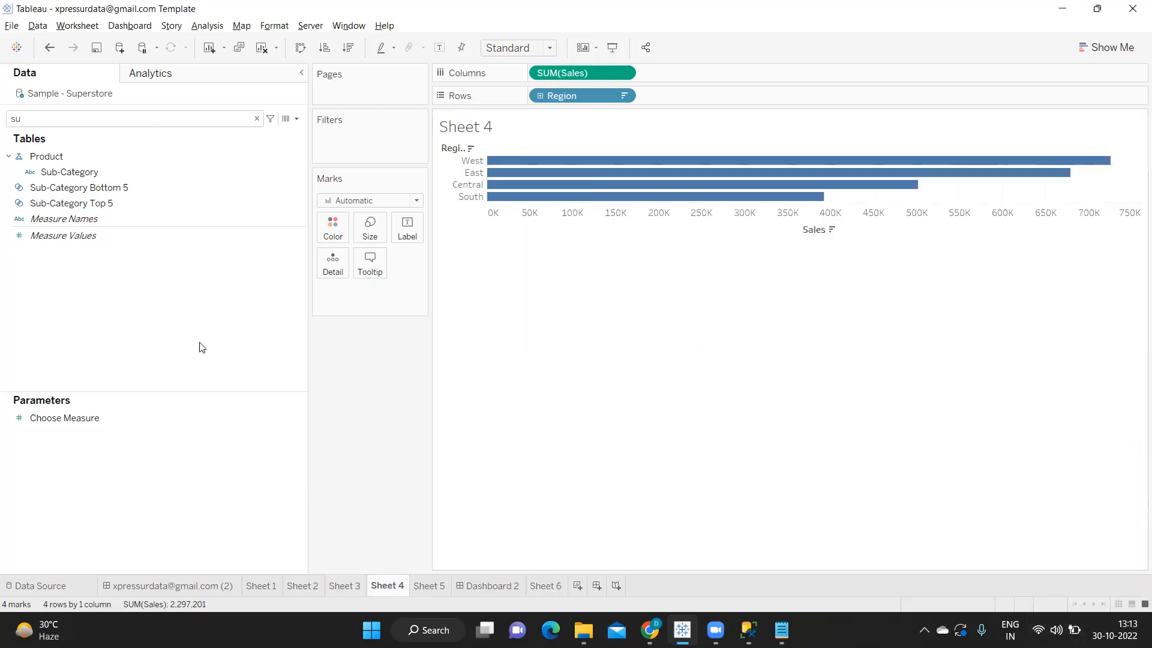
# Search the data fields for "zon" and place Zones Logic before Region on Rows
pyautogui.doubleClick(98, 118)
pyautogui.write('zon')
pyautogui.moveTo(55, 172)
pyautogui.mouseDown()
pyautogui.moveTo(616, 108)
pyautogui.moveTo(520, 87)
pyautogui.moveTo(535, 97)
pyautogui.mouseUp()
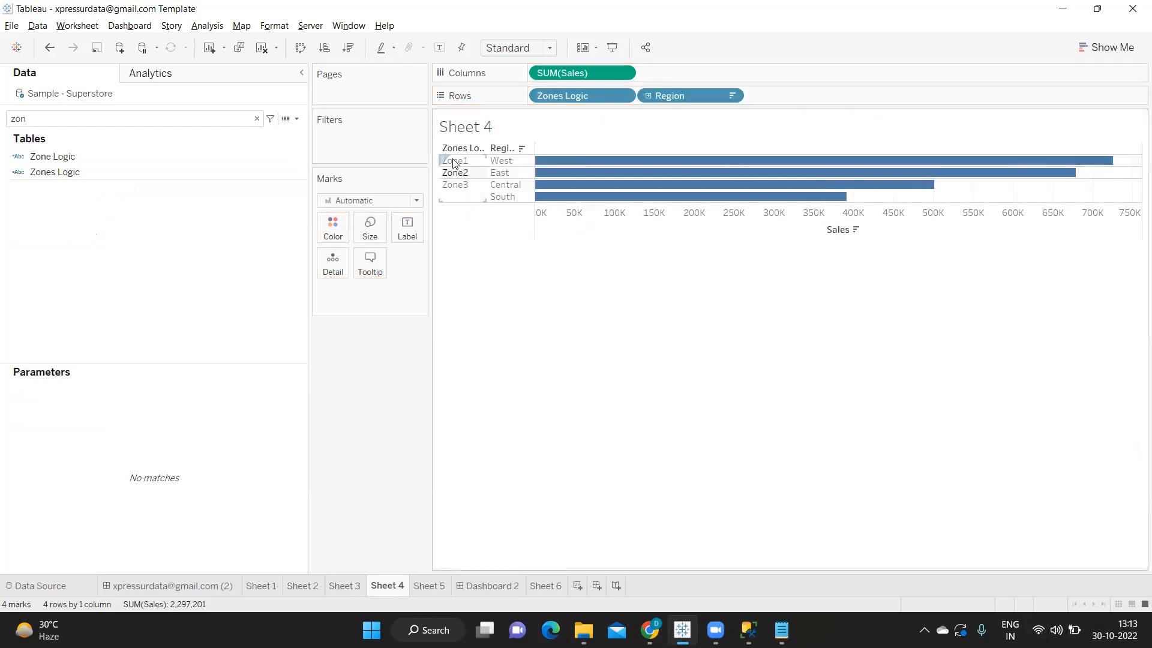
# Search the data fields for "re" and show a quick filter for Region
pyautogui.click(200, 118)
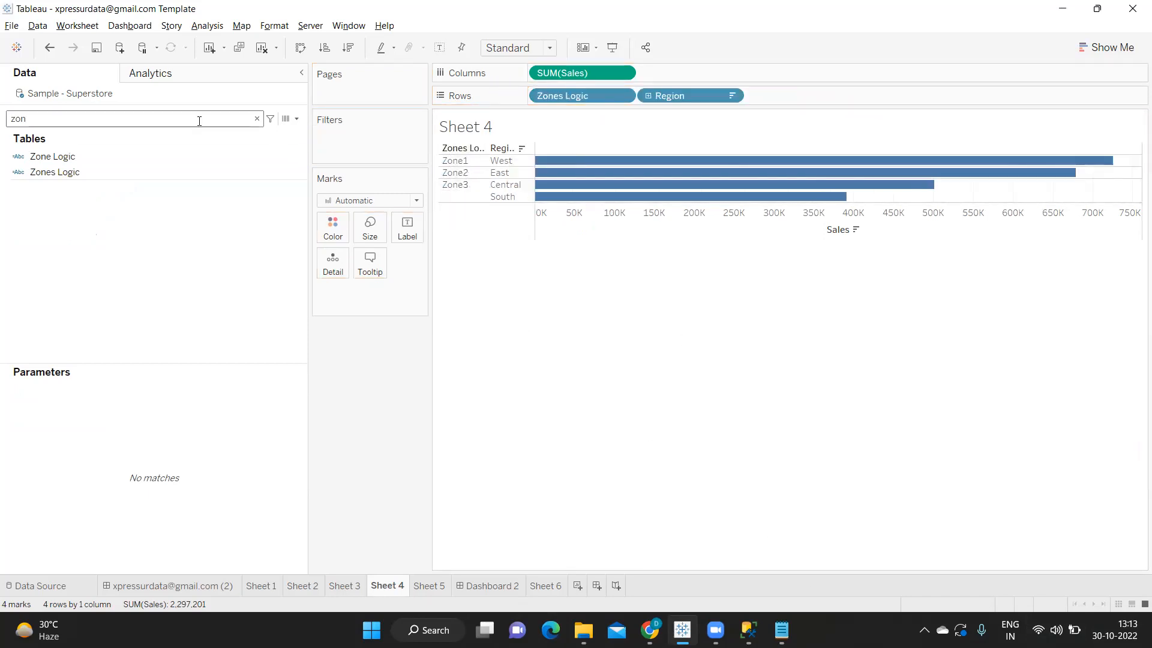
pyautogui.press('BackSpace')
pyautogui.press('BackSpace')
pyautogui.press('BackSpace')
pyautogui.write('re')
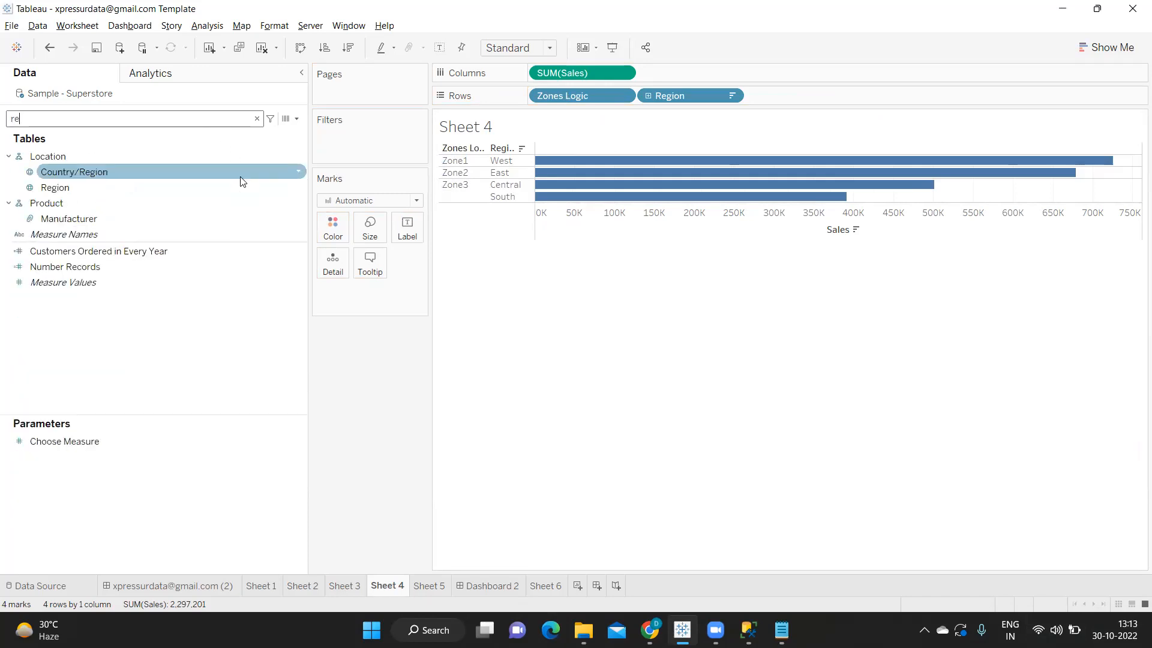
pyautogui.click(299, 189)
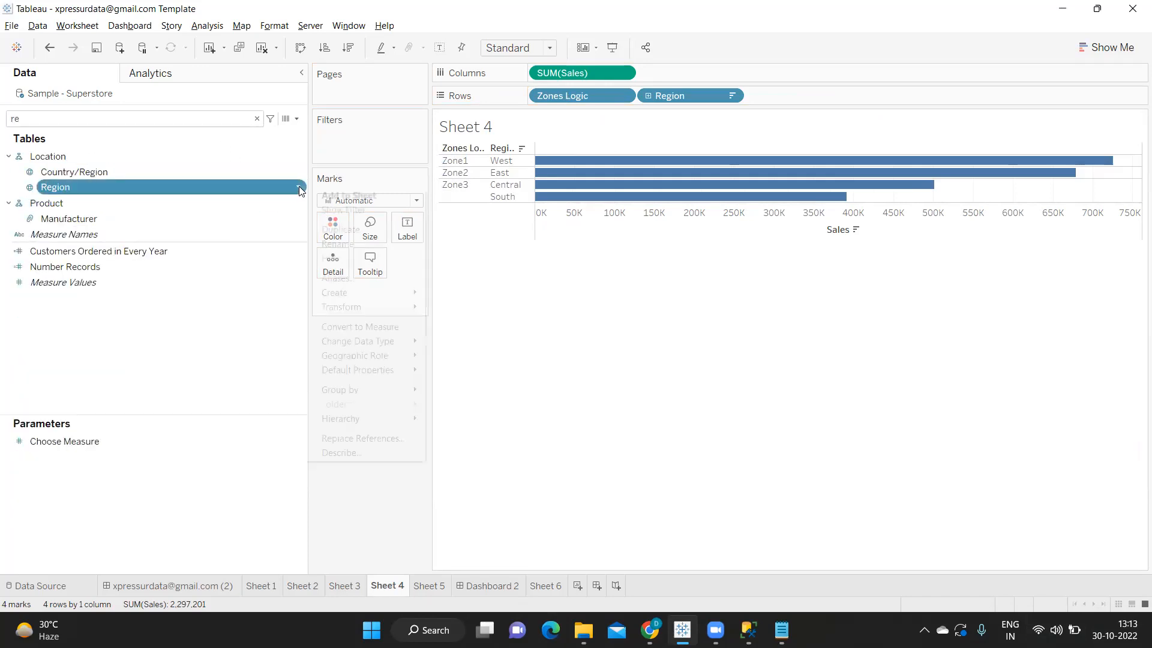
pyautogui.click(331, 210)
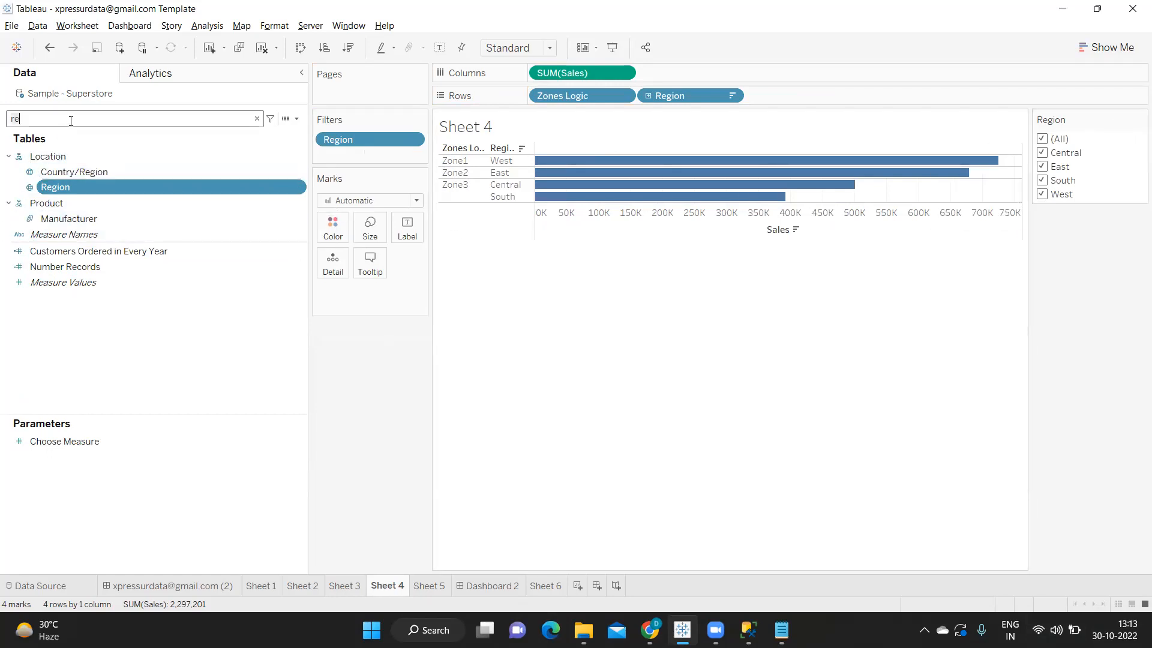
# Search the data fields for "z" and show a quick filter for Zones Logic
pyautogui.press('BackSpace')
pyautogui.press('BackSpace')
pyautogui.write('z')
pyautogui.click(194, 172)
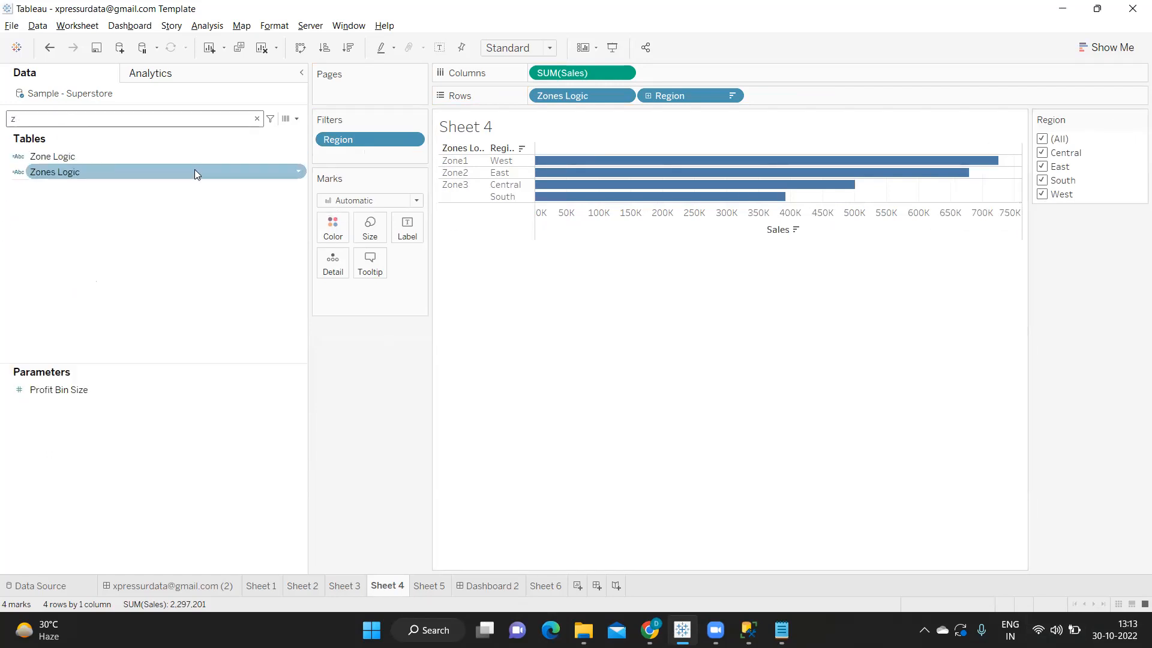
pyautogui.click(298, 173)
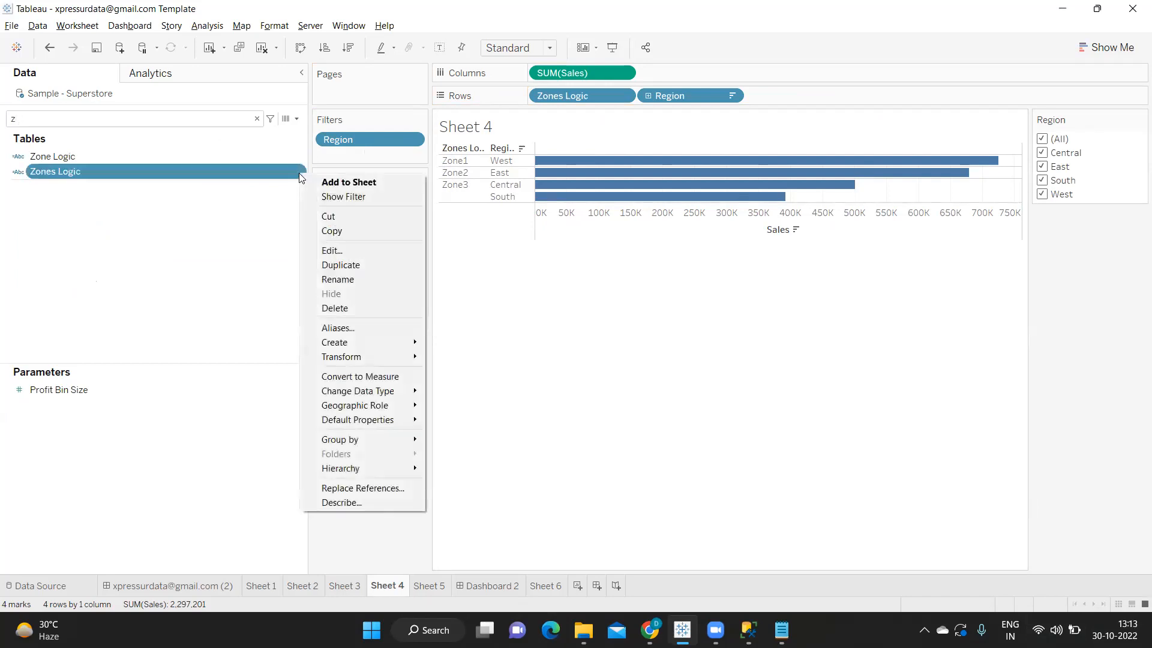
pyautogui.click(340, 197)
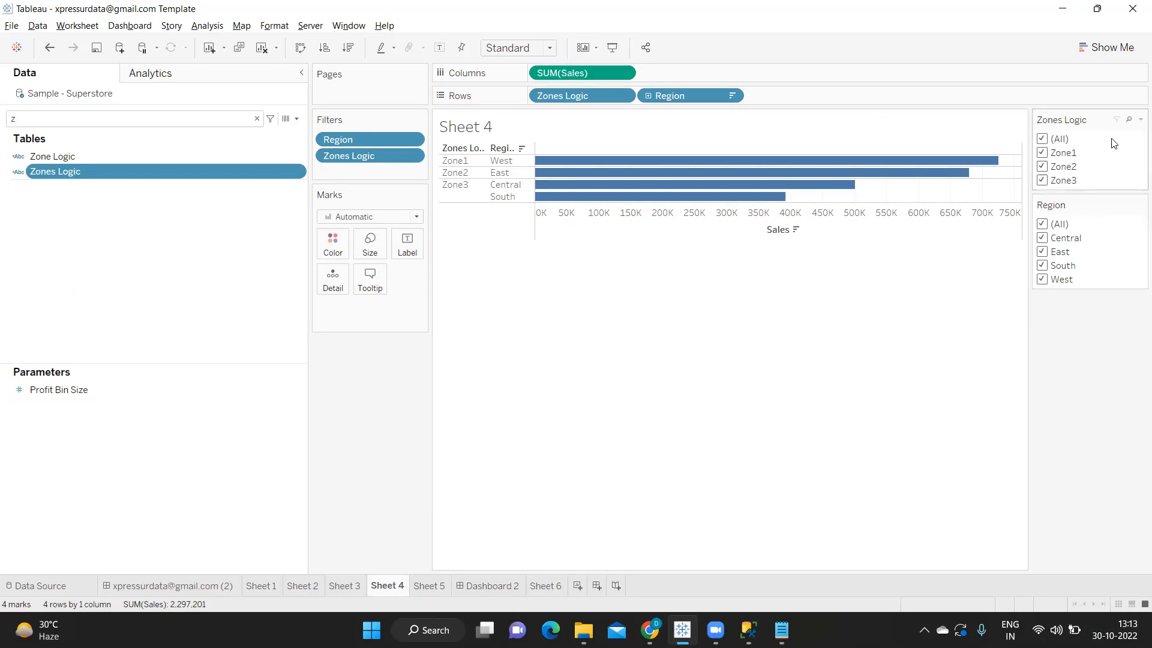
# Change the Zones Logic filter to Single Value (list) and select Zone1, Zone2 and finally Zone3
pyautogui.click(1135, 123)
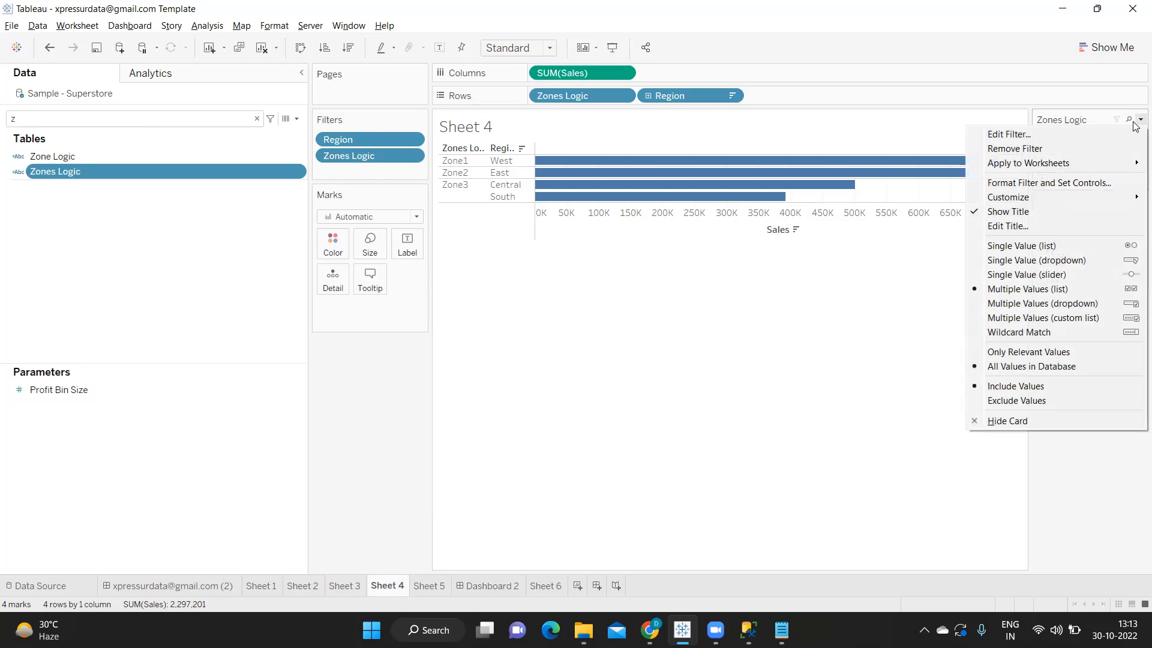
pyautogui.click(1083, 248)
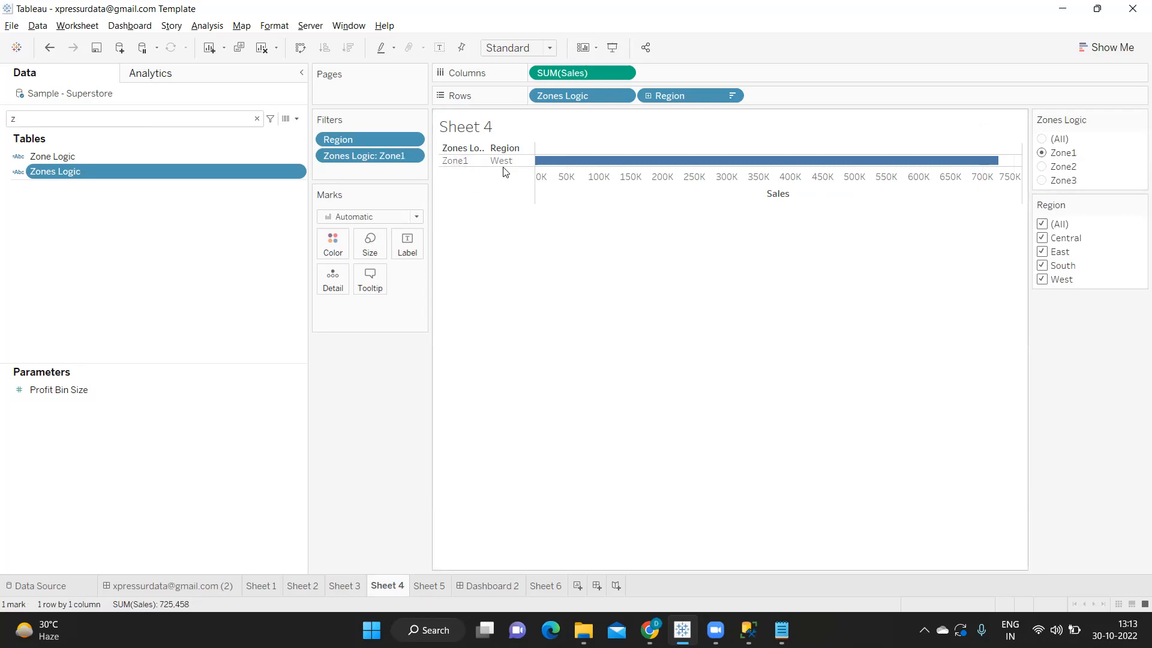
pyautogui.click(1047, 168)
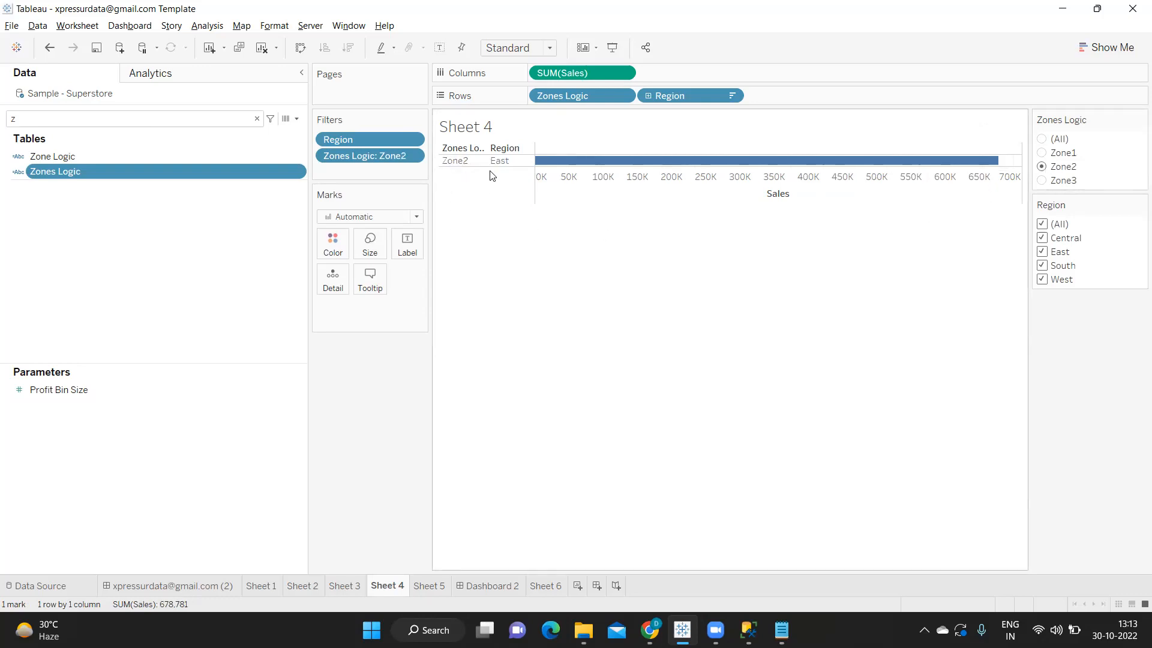
pyautogui.click(1042, 180)
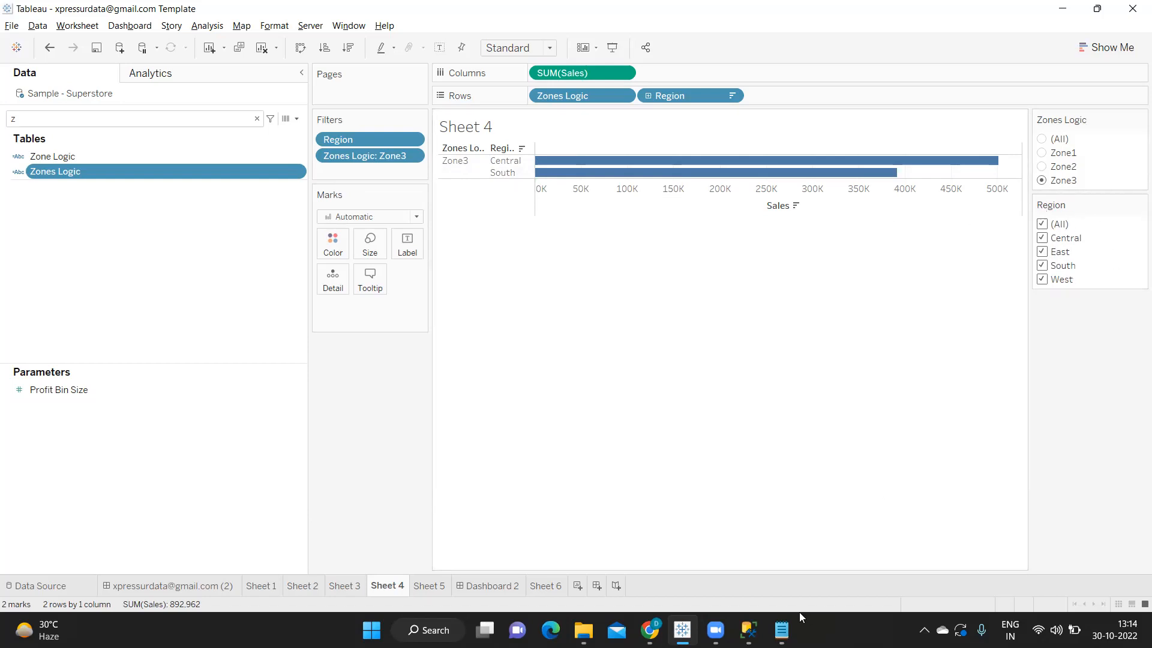
# Switch to the Notepad notes and add the line "Country -->Telangana ->" below Sharing Filter
pyautogui.click(779, 630)
pyautogui.scroll(-2, 548, 488)
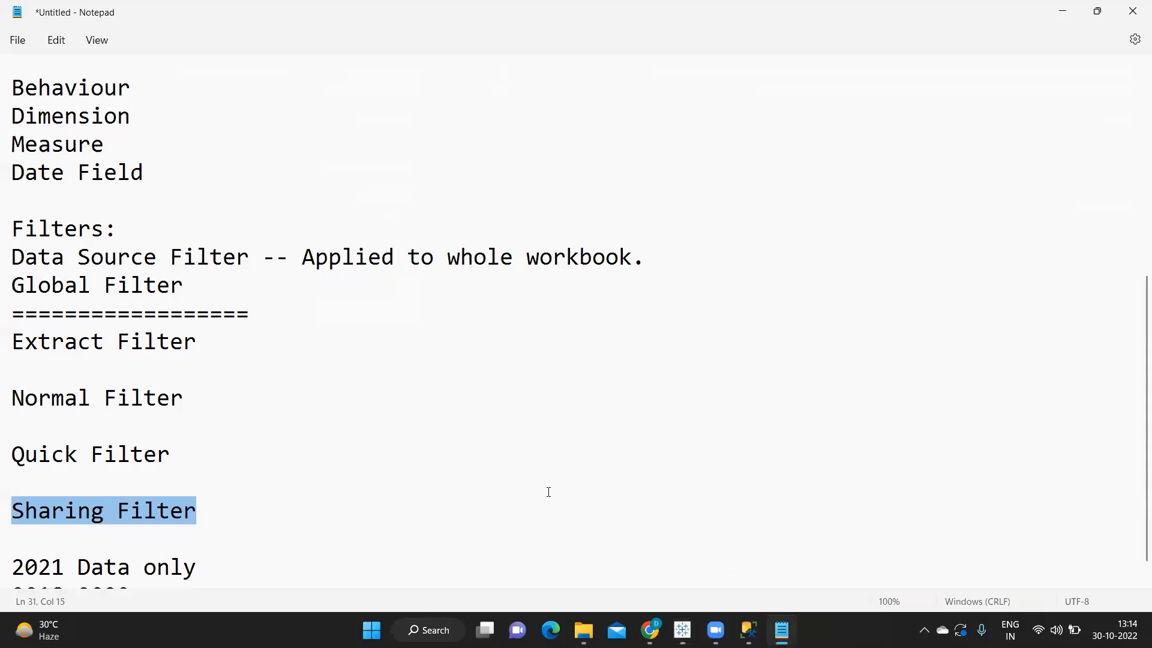
pyautogui.click(215, 466)
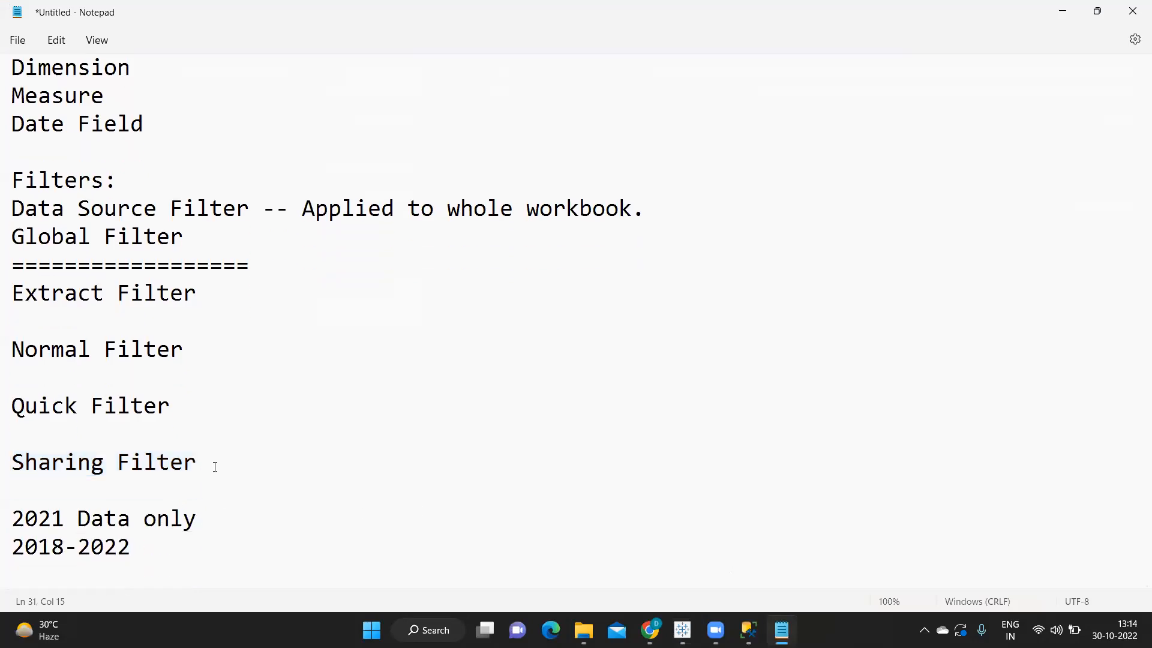
pyautogui.press('Return')
pyautogui.press('Return')
pyautogui.write('Country _')
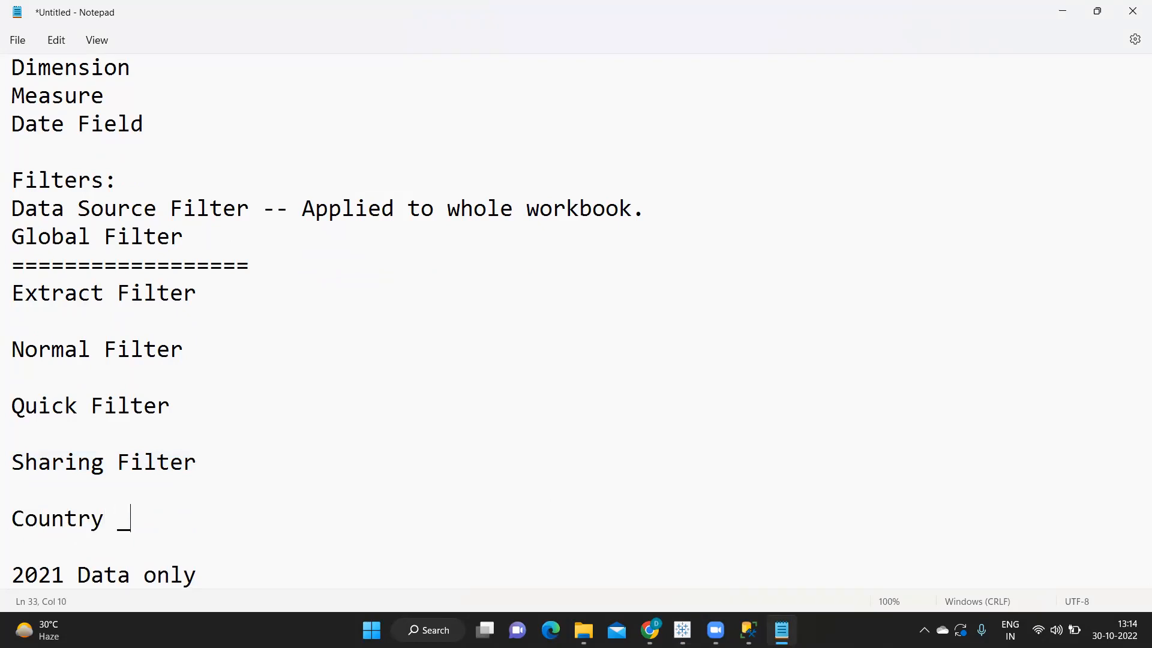
pyautogui.press('BackSpace')
pyautogui.write('-->')
pyautogui.write('Telangana ->')
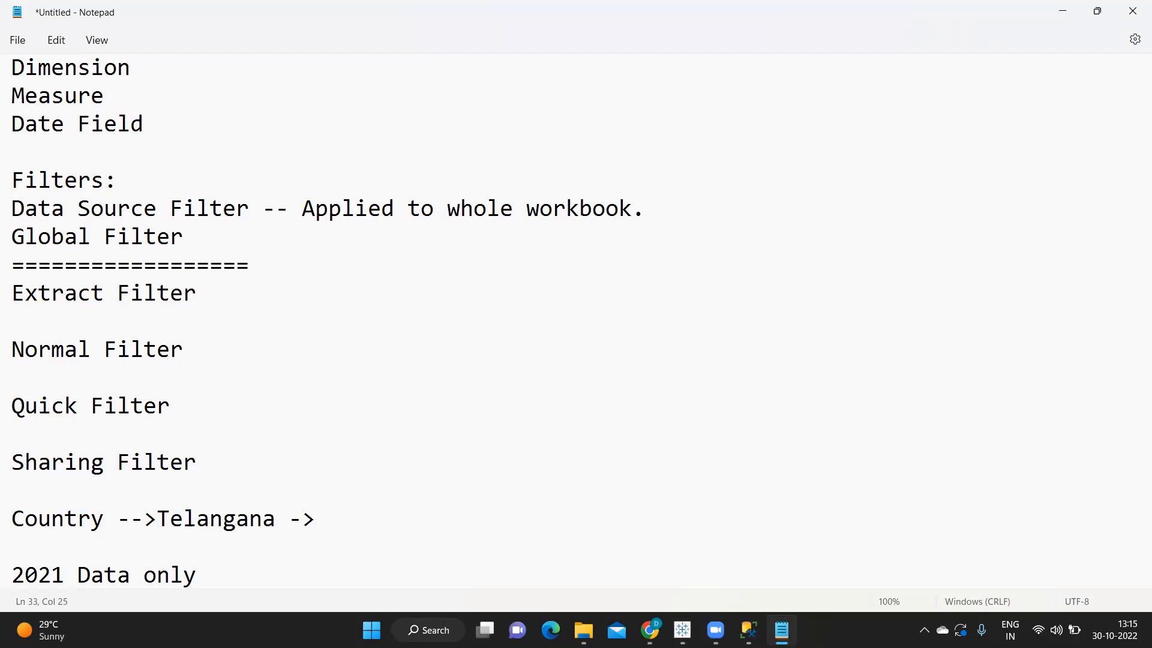
# Extend the Country line with "Mahastra" and highlight the state names in it
pyautogui.write(' Mahara')
pyautogui.press('BackSpace')
pyautogui.press('BackSpace')
pyautogui.write('stra')
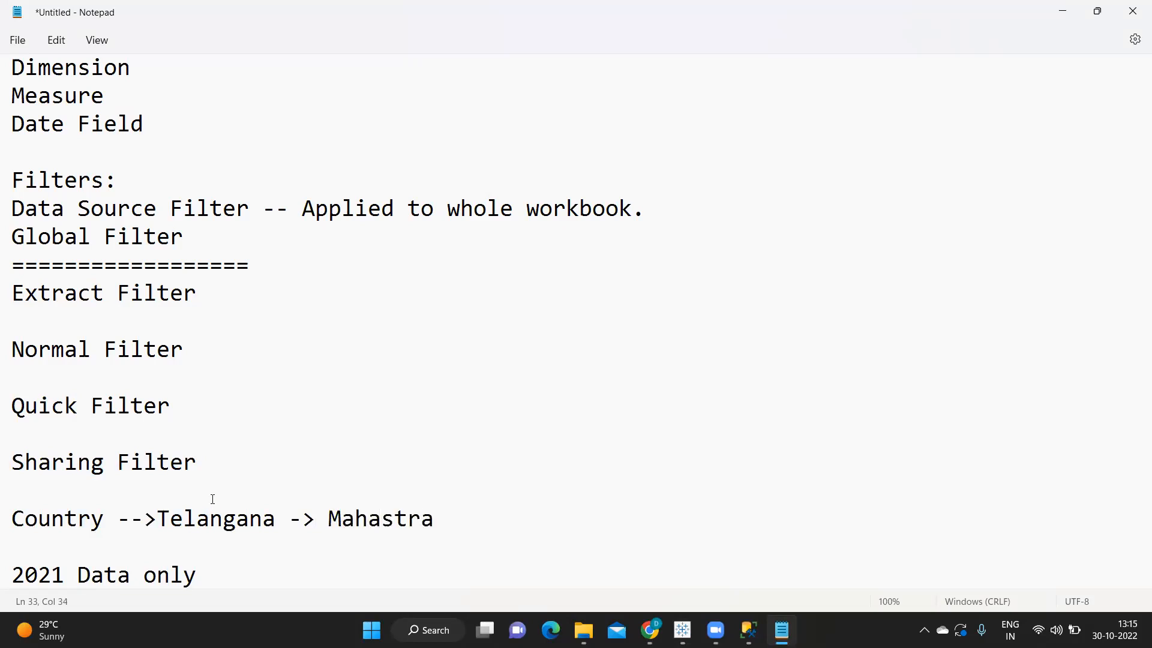
pyautogui.write(' _')
pyautogui.press('BackSpace')
pyautogui.moveTo(156, 520); pyautogui.dragTo(462, 517)
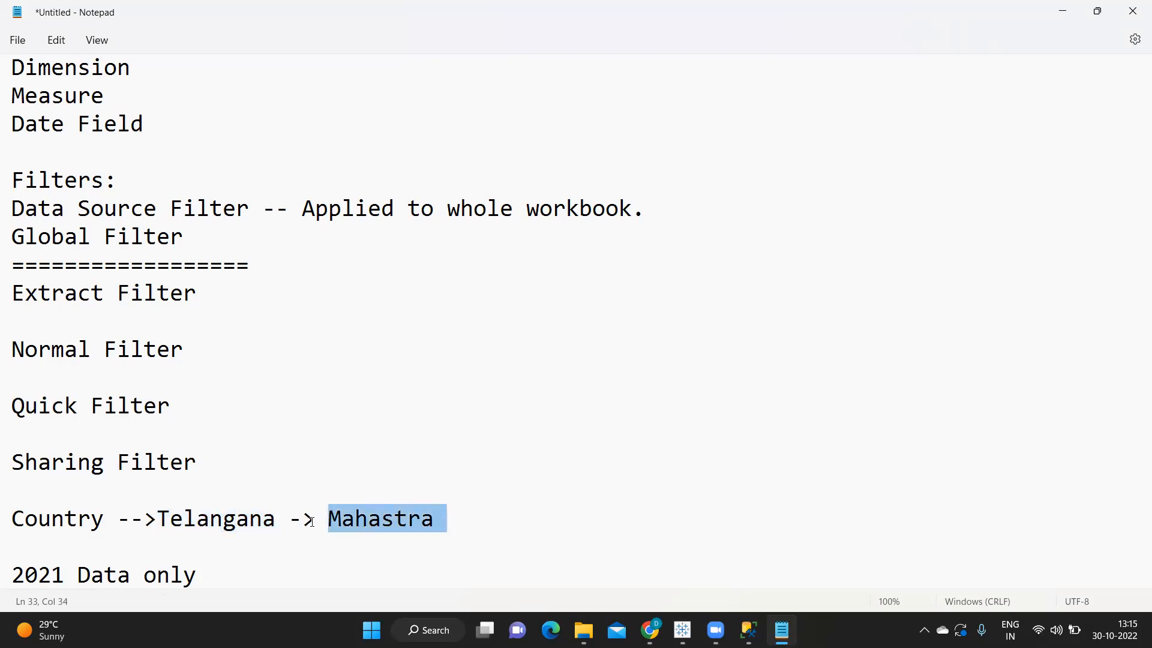
pyautogui.doubleClick(228, 520)
pyautogui.click(346, 521)
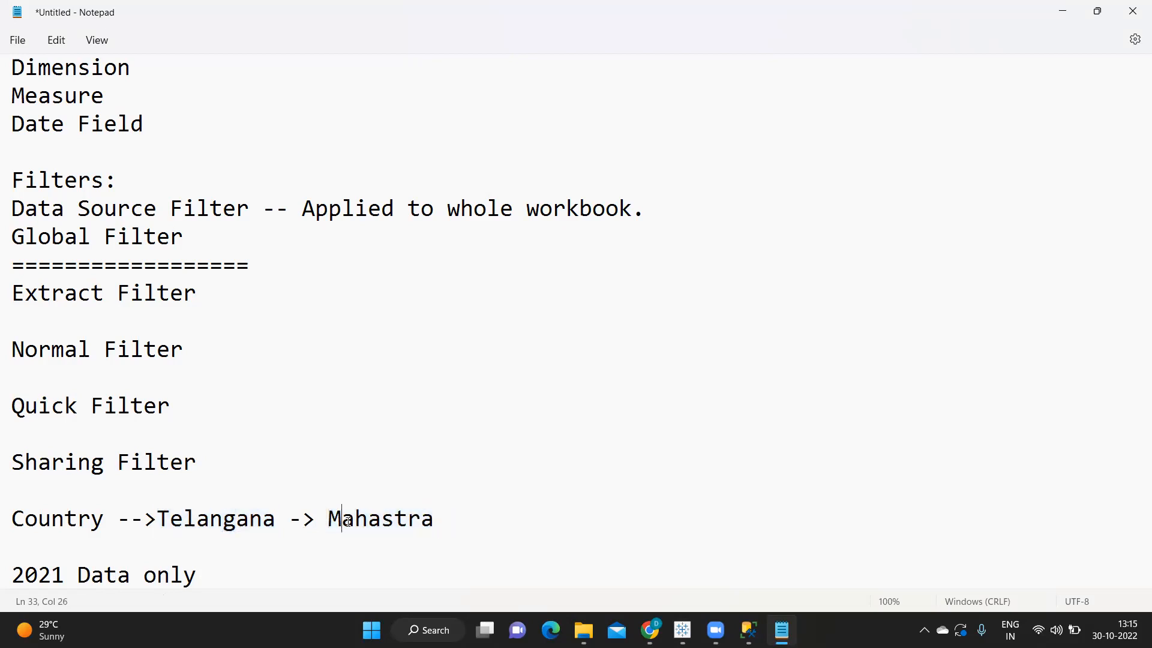
pyautogui.click(355, 519)
# Return to Tableau and set the Region filter to show Only Relevant Values
pyautogui.hotkey('alt', 'Tab')
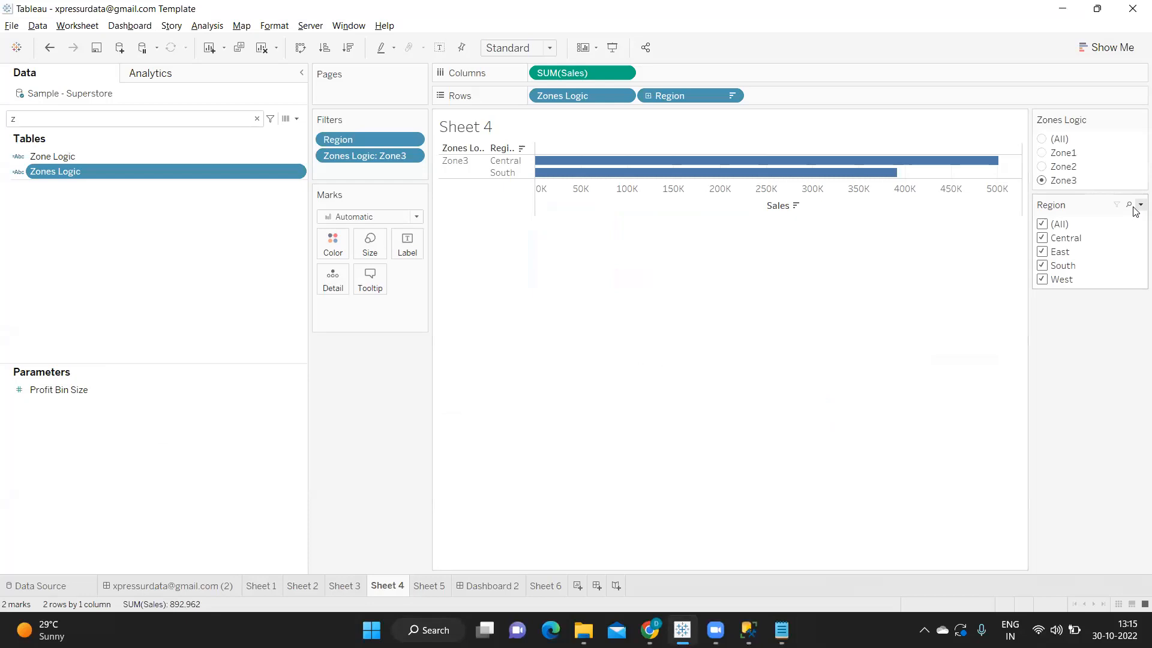
pyautogui.click(1140, 205)
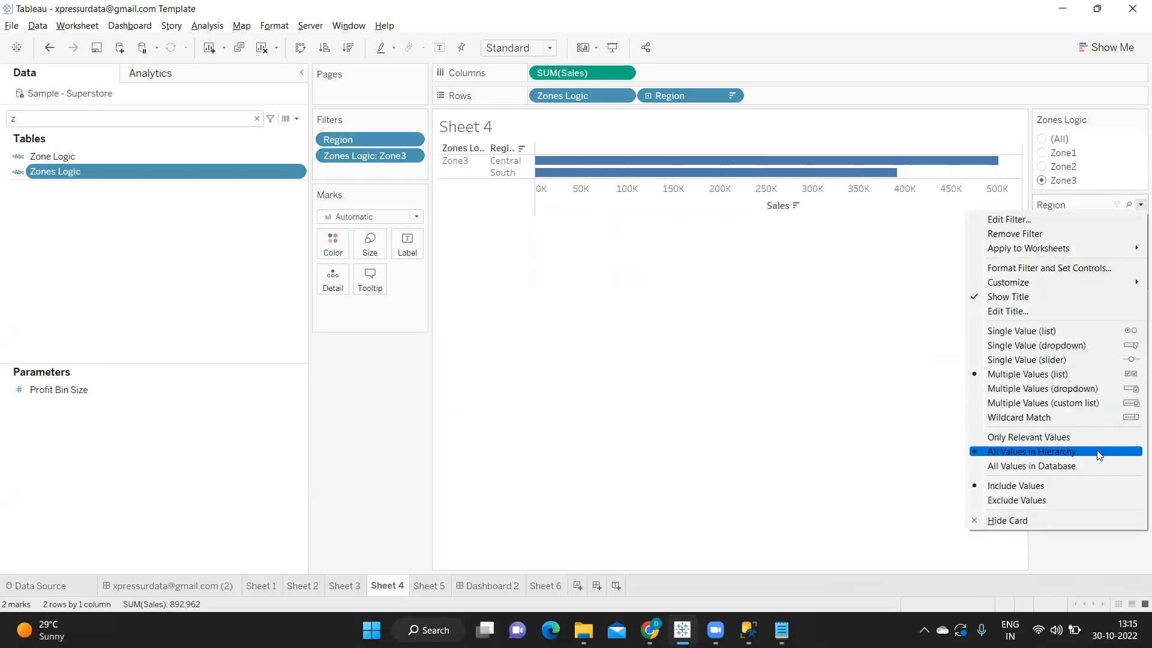
pyautogui.click(1019, 440)
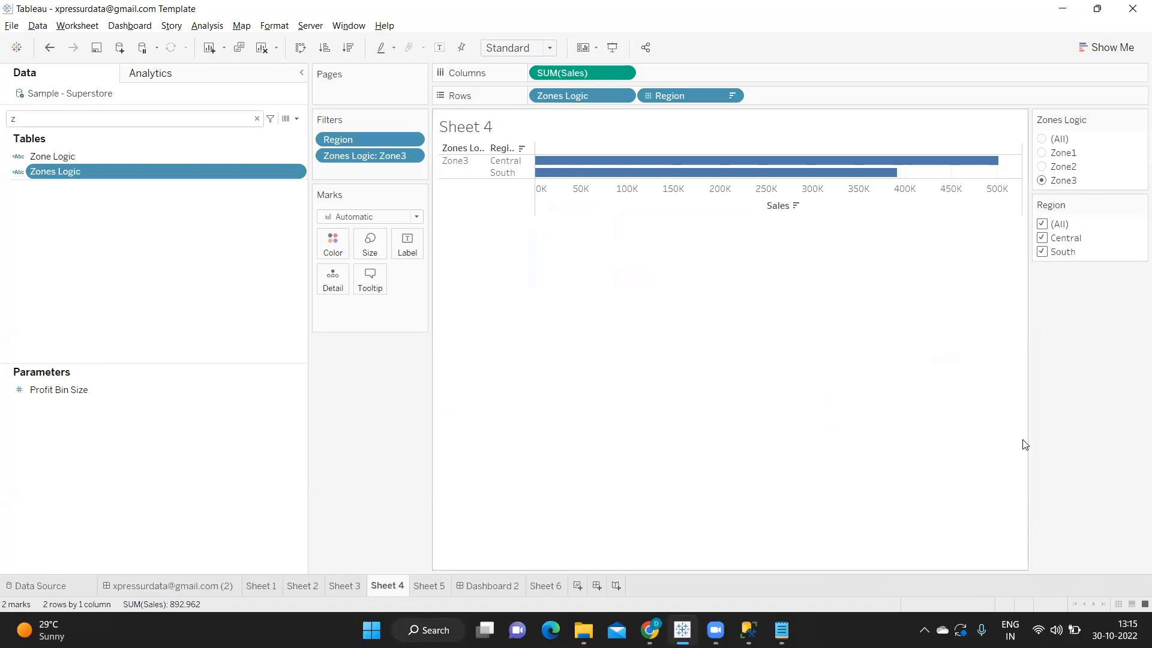
# Select Zone1, Zone2 and Zone3 in turn in the Zones Logic filter to check which Region values are offered
pyautogui.click(1042, 153)
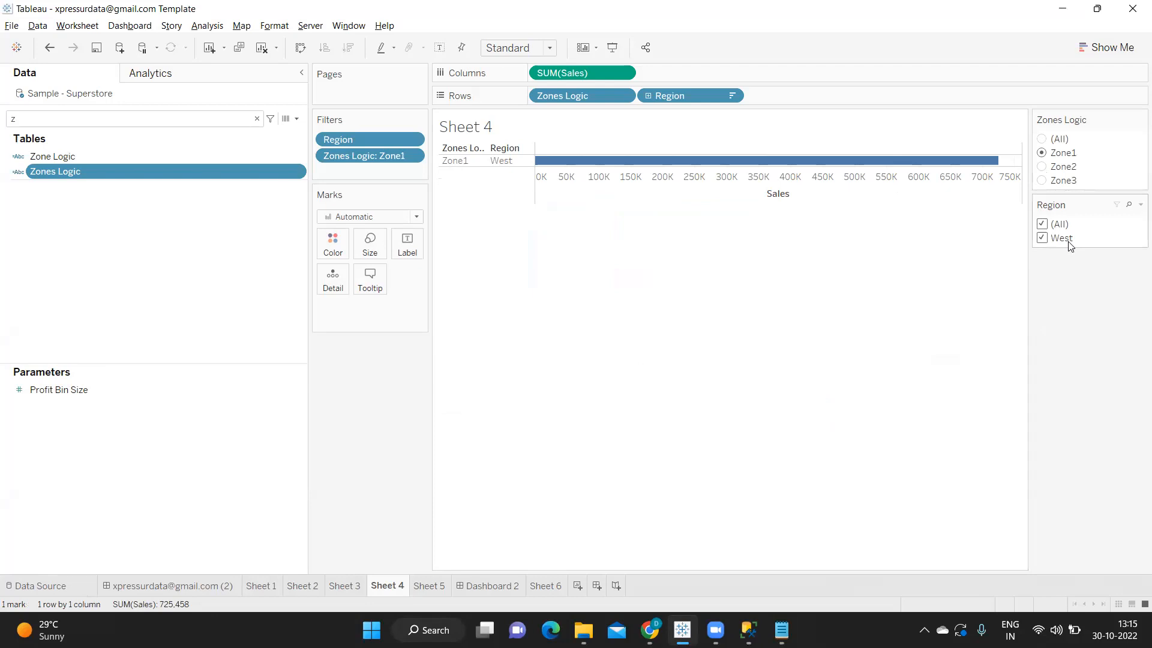
pyautogui.click(1044, 167)
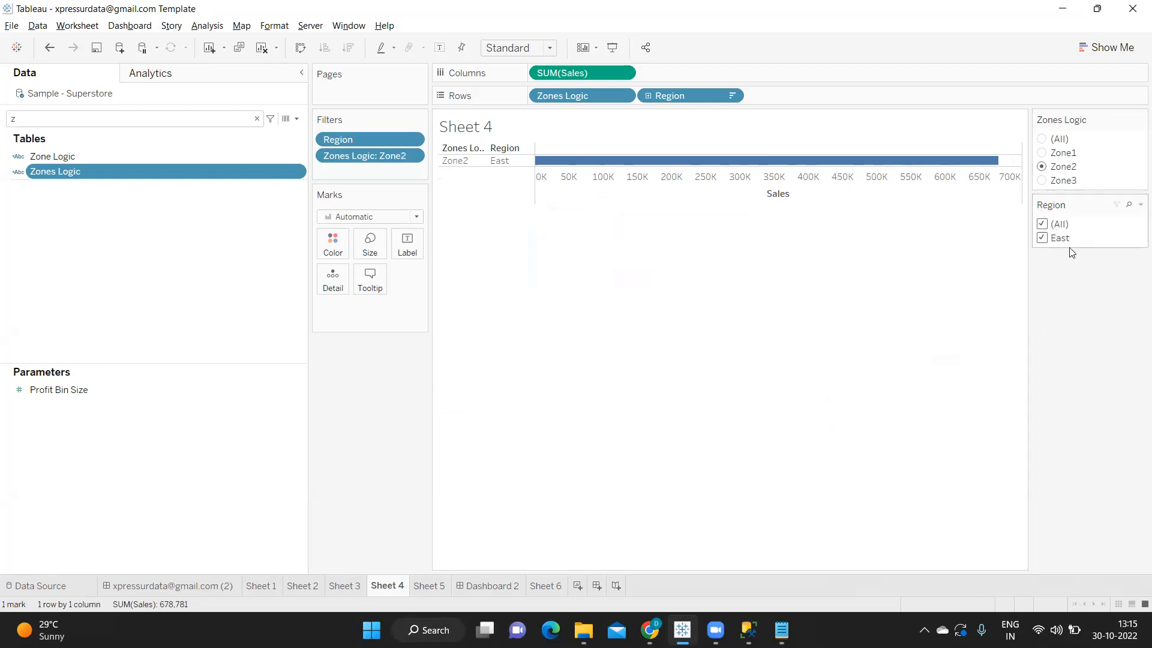
pyautogui.click(1042, 183)
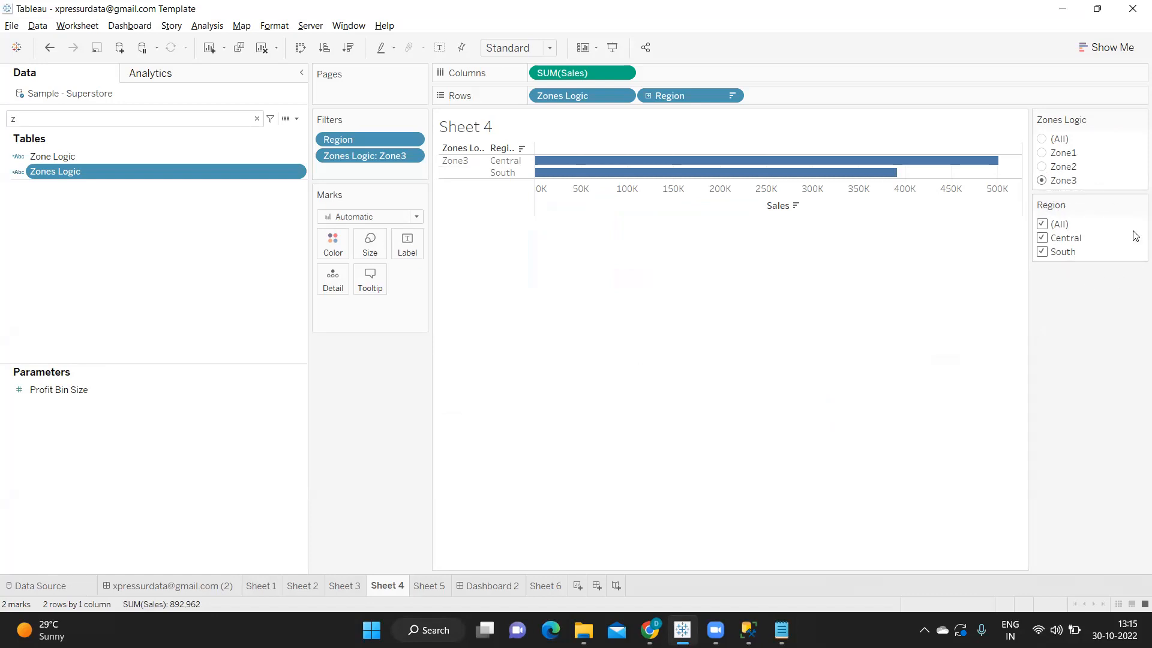
# Switch to the Notepad notes and add the line "Cascading Filter" below Sharing Filter
pyautogui.hotkey('alt', 'Tab')
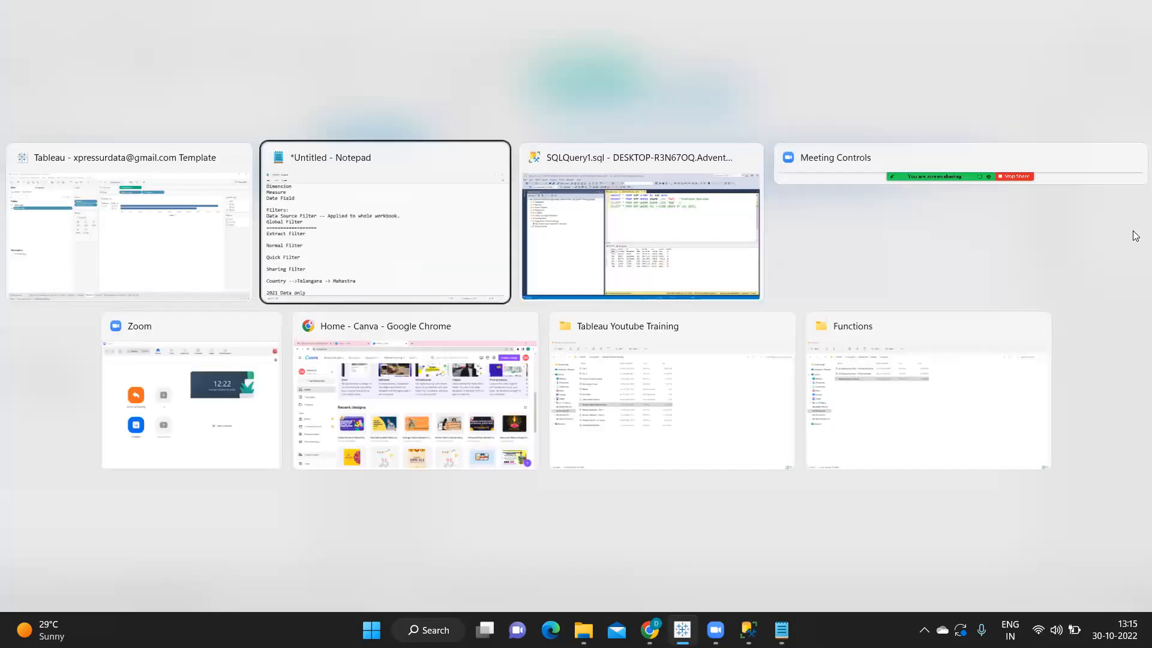
pyautogui.scroll(-1, 536, 484)
pyautogui.click(258, 402)
pyautogui.press('Return')
pyautogui.press('Return')
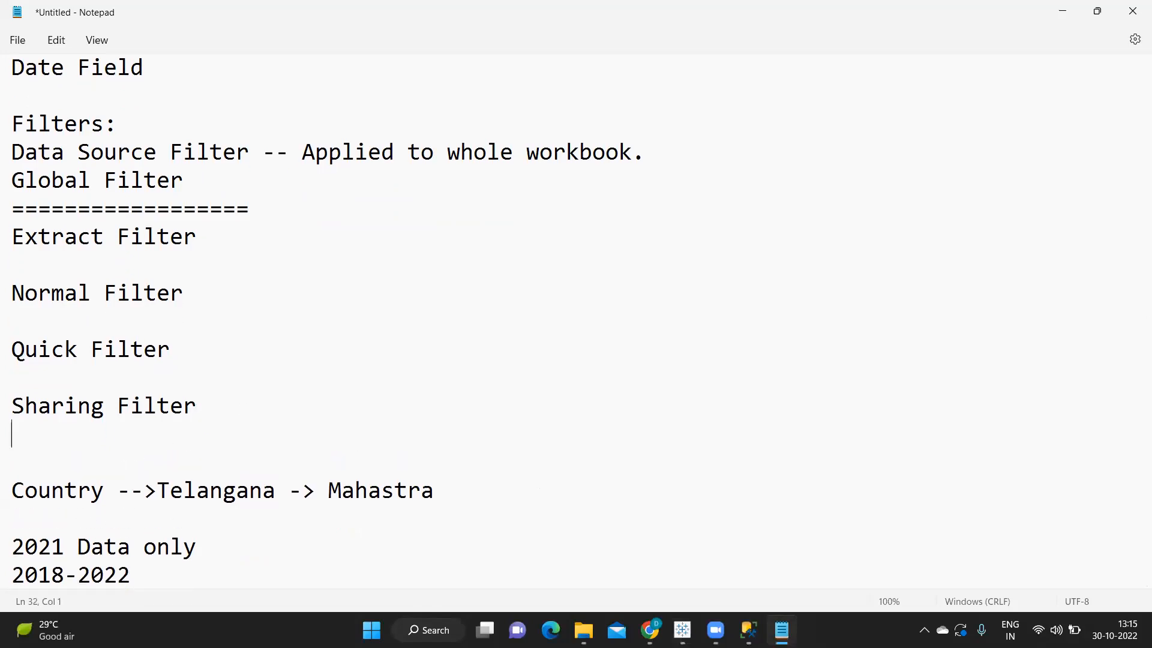
pyautogui.write('Cascad')
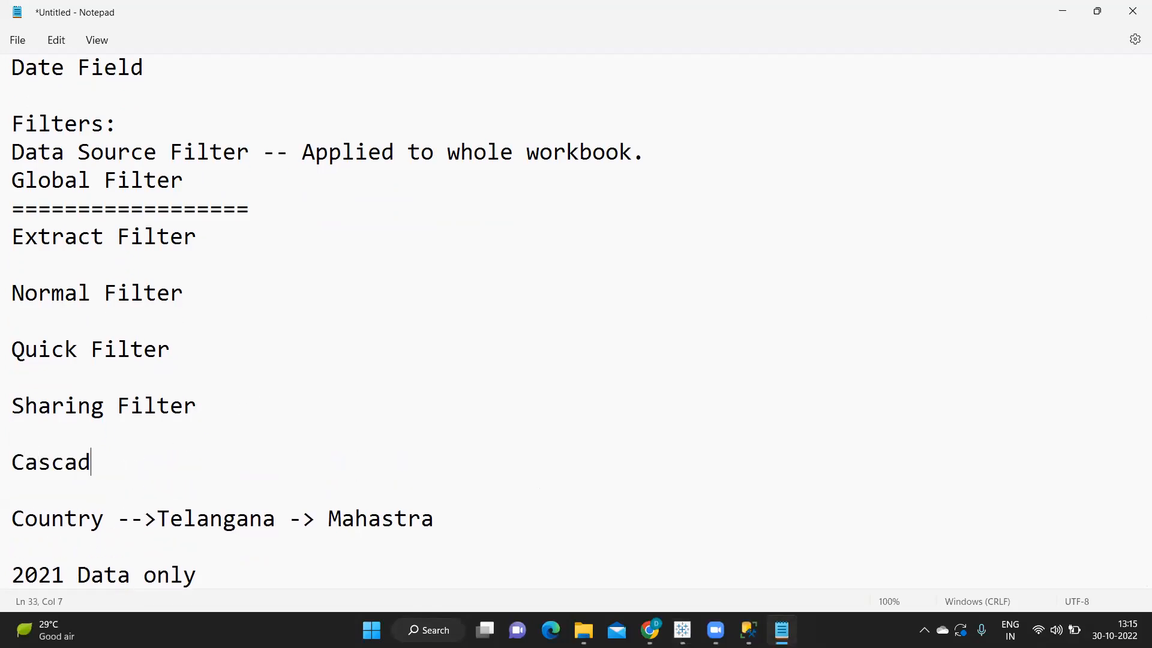
pyautogui.write('ing Filter')
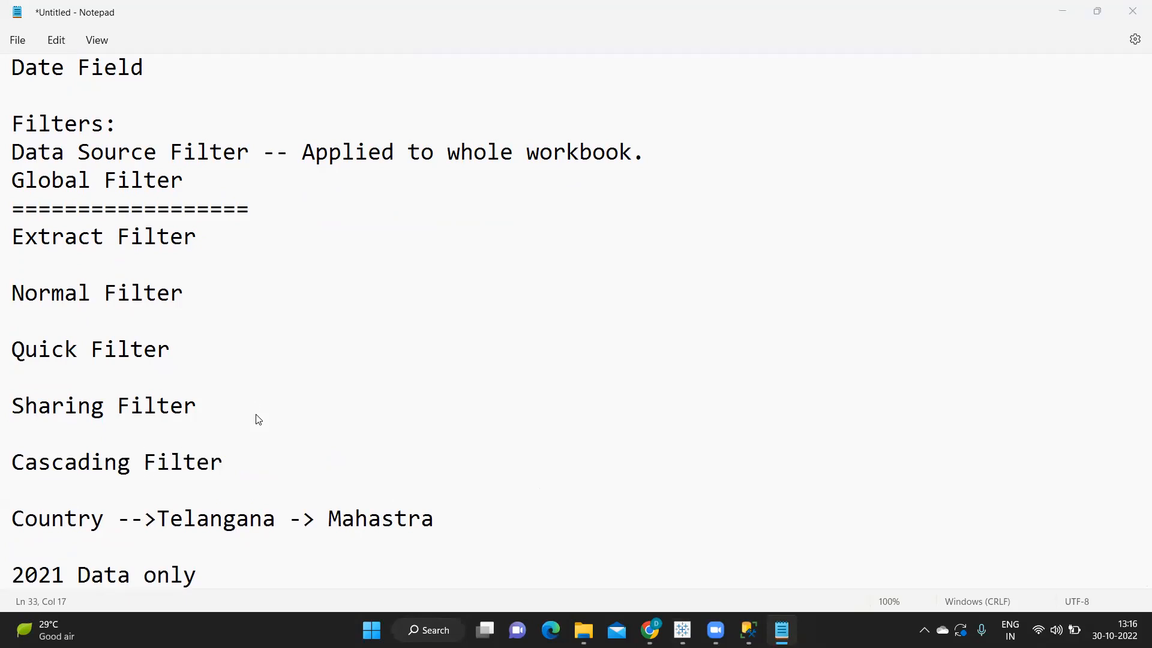
# Return to Tableau, clear Sheet 4 and place the Sub-Category field on Rows
pyautogui.hotkey('alt', 'Tab')
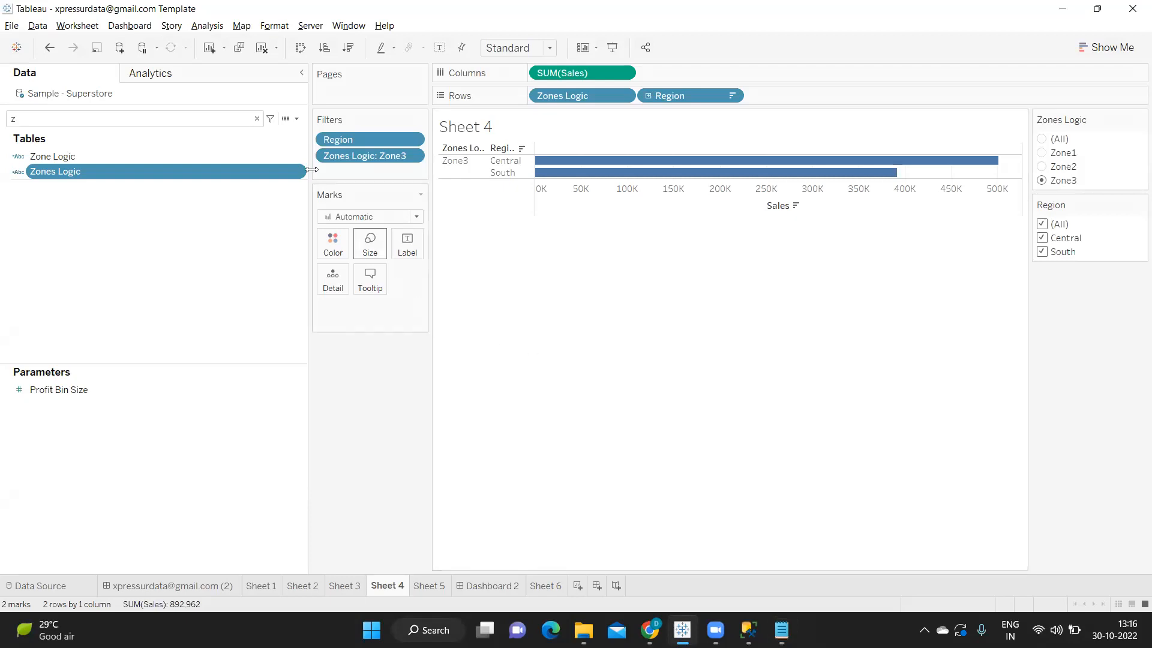
pyautogui.click(262, 48)
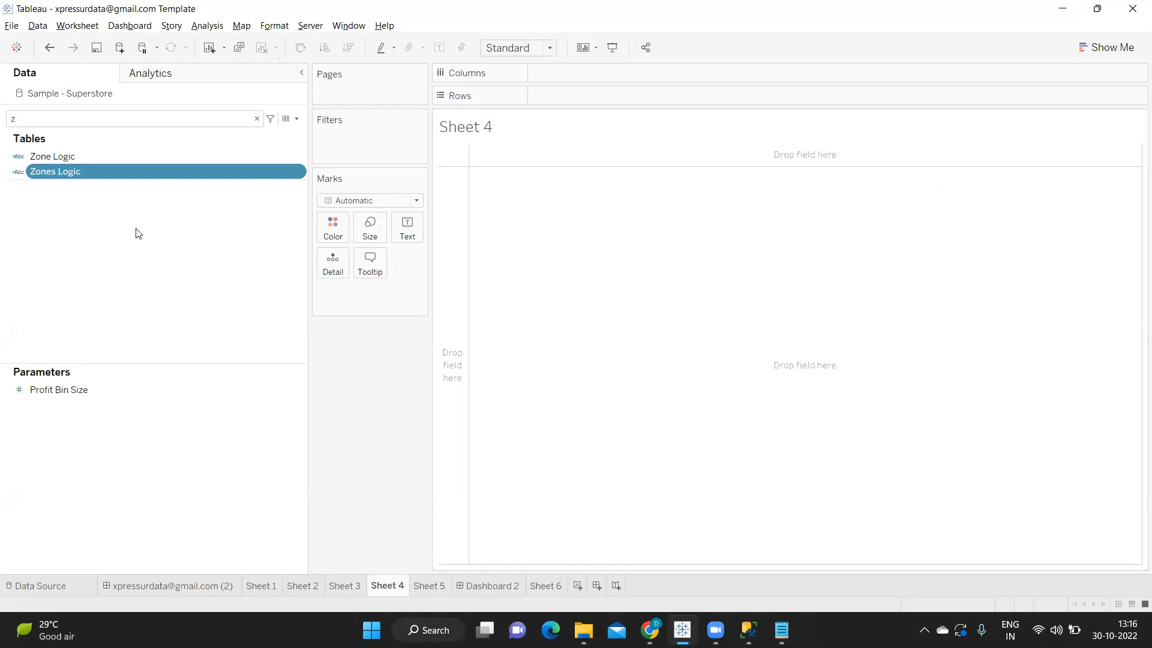
pyautogui.click(256, 118)
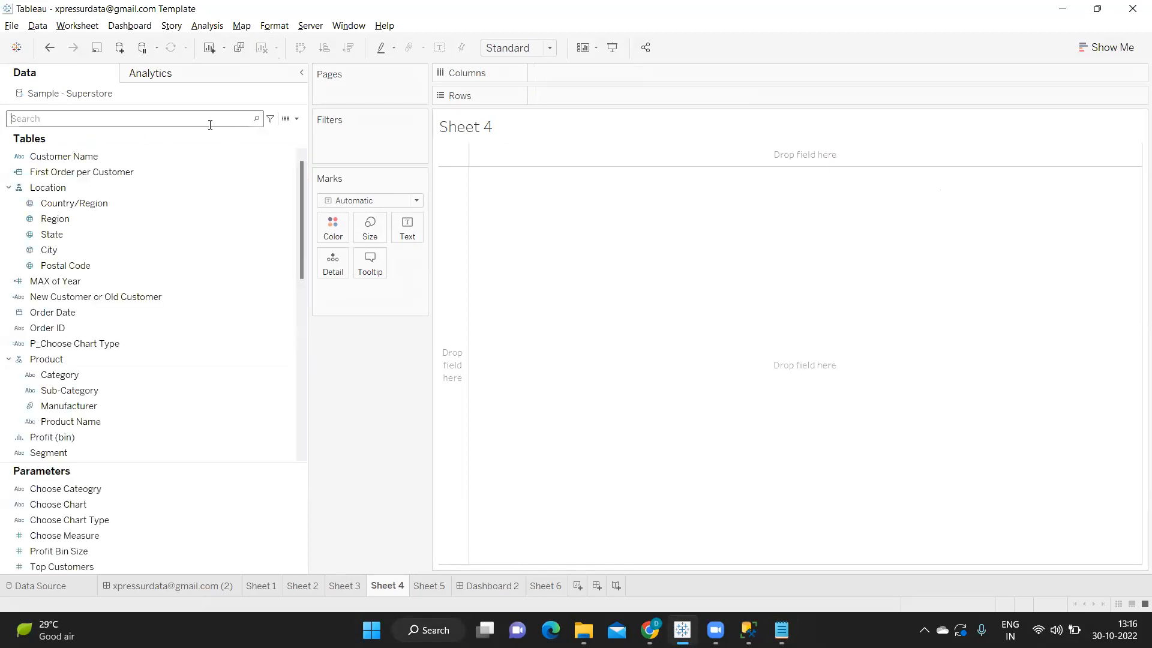
pyautogui.click(182, 115)
pyautogui.write('su')
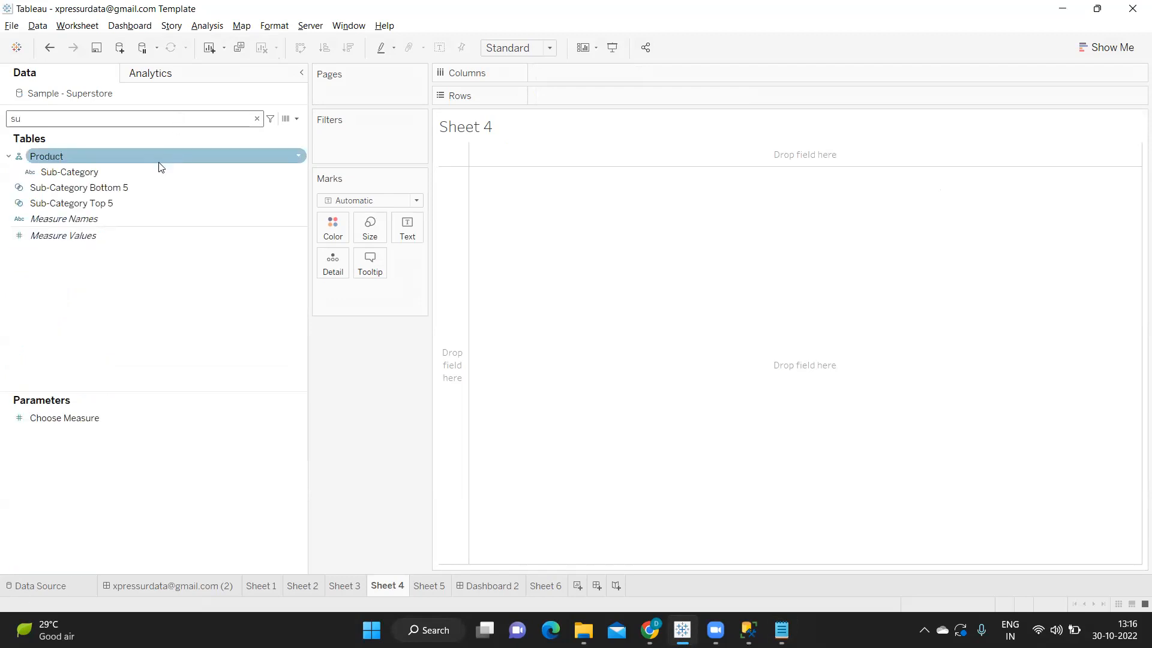
pyautogui.click(219, 174)
pyautogui.moveTo(218, 174); pyautogui.dragTo(616, 98)
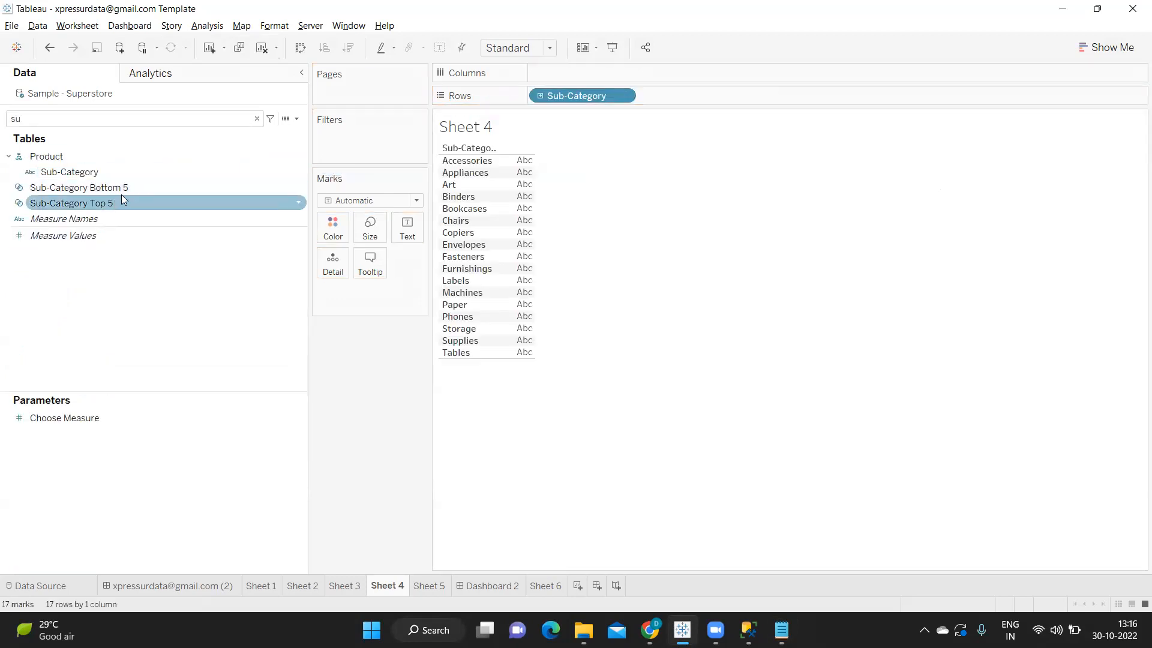
# Show Sales as text for each sub-category and sort the table in descending order
pyautogui.click(257, 118)
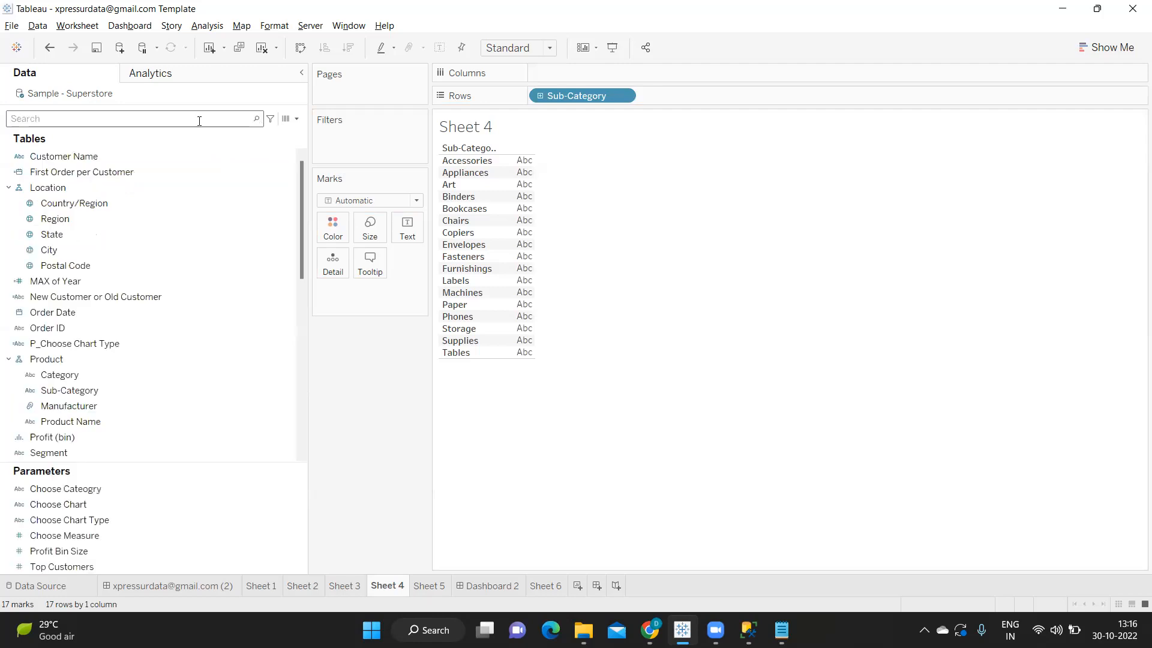
pyautogui.write('sa')
pyautogui.moveTo(91, 184); pyautogui.dragTo(422, 243)
pyautogui.click(346, 48)
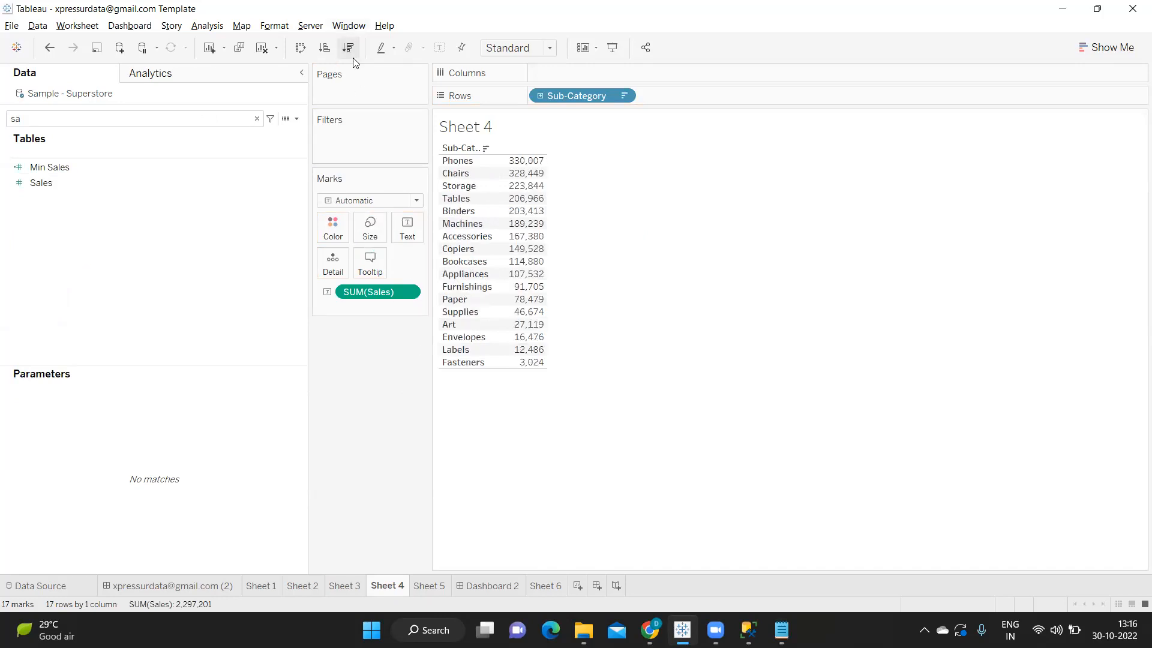
# Find the Category field and place it before Sub-Category on Rows
pyautogui.click(108, 116)
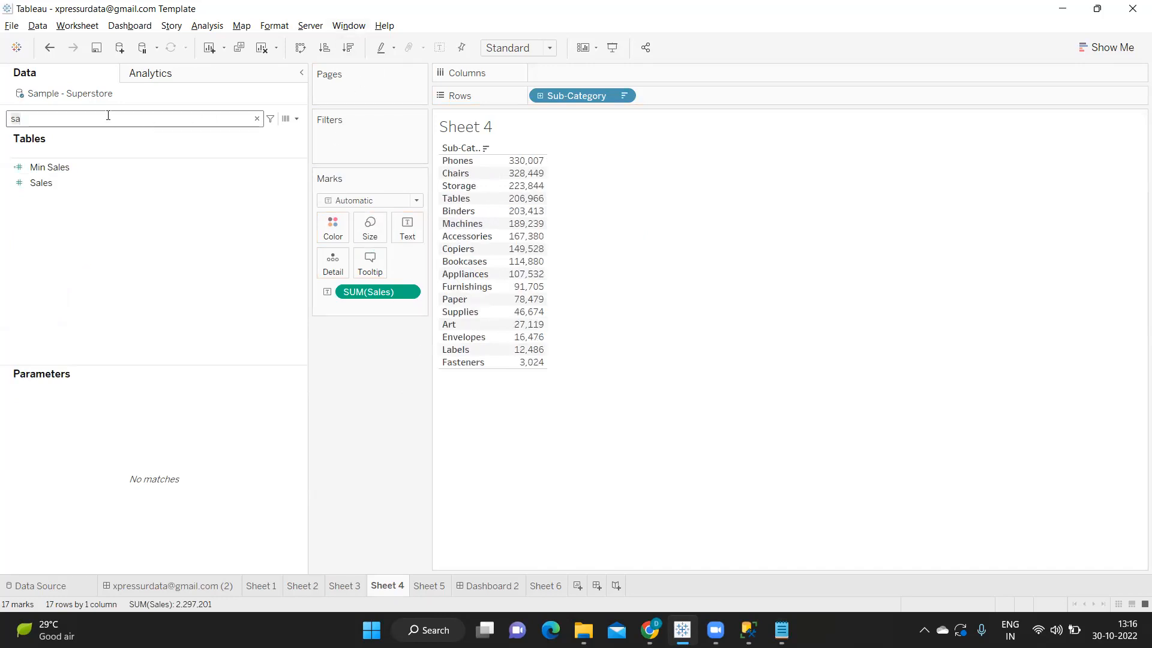
pyautogui.press('BackSpace')
pyautogui.press('BackSpace')
pyautogui.write('ca')
pyautogui.moveTo(110, 186); pyautogui.dragTo(535, 94)
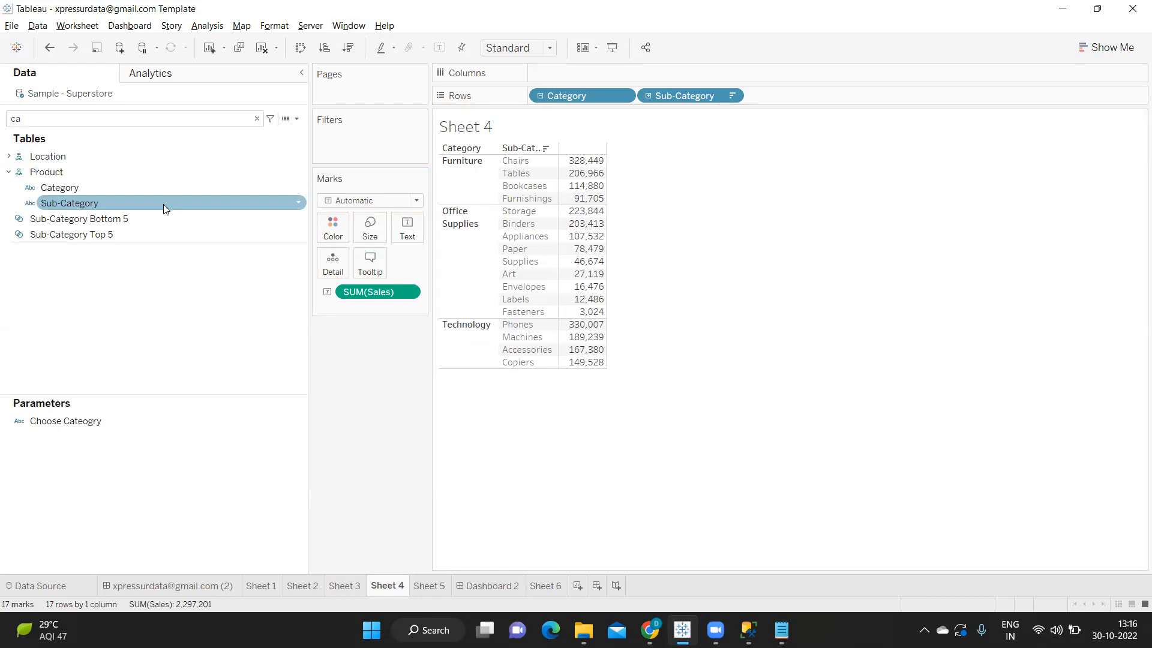
# Add a Sub-Category filter that keeps the top 3 by sum of Sales
pyautogui.moveTo(101, 205); pyautogui.dragTo(367, 155)
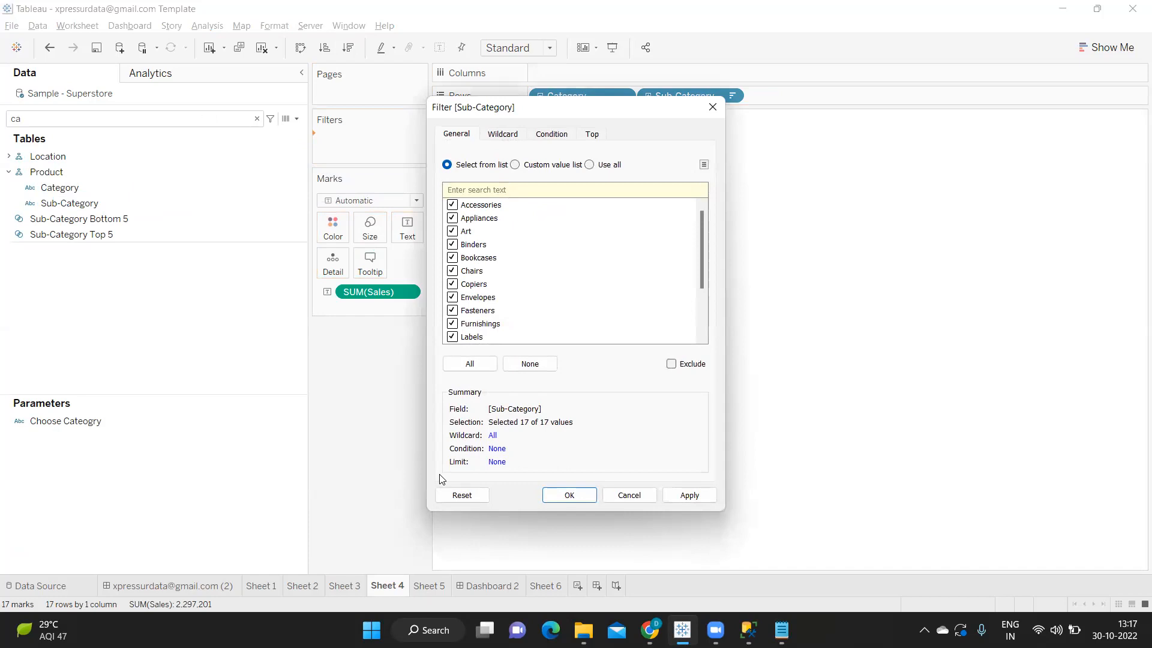
pyautogui.click(592, 133)
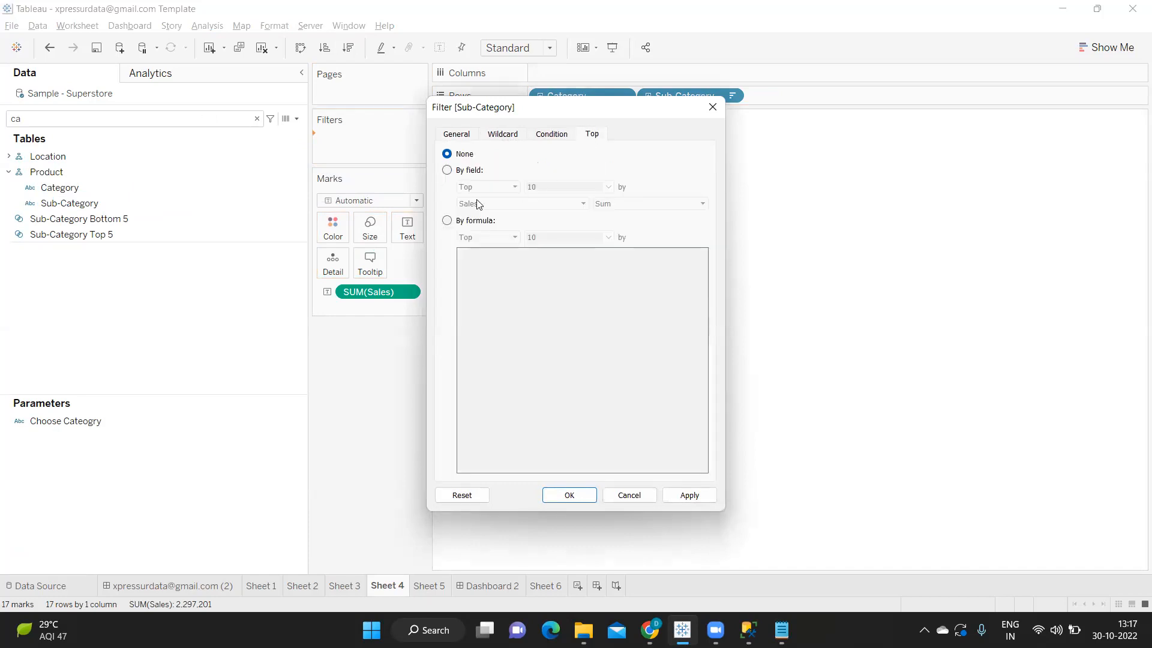
pyautogui.click(447, 170)
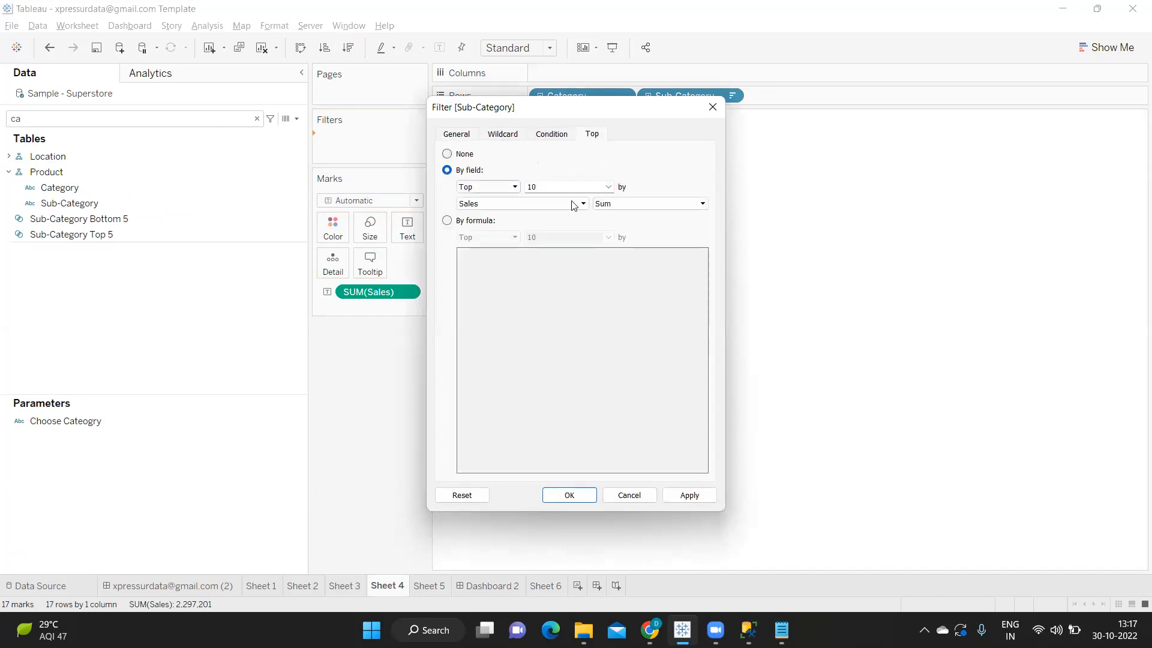
pyautogui.doubleClick(526, 183)
pyautogui.write('3')
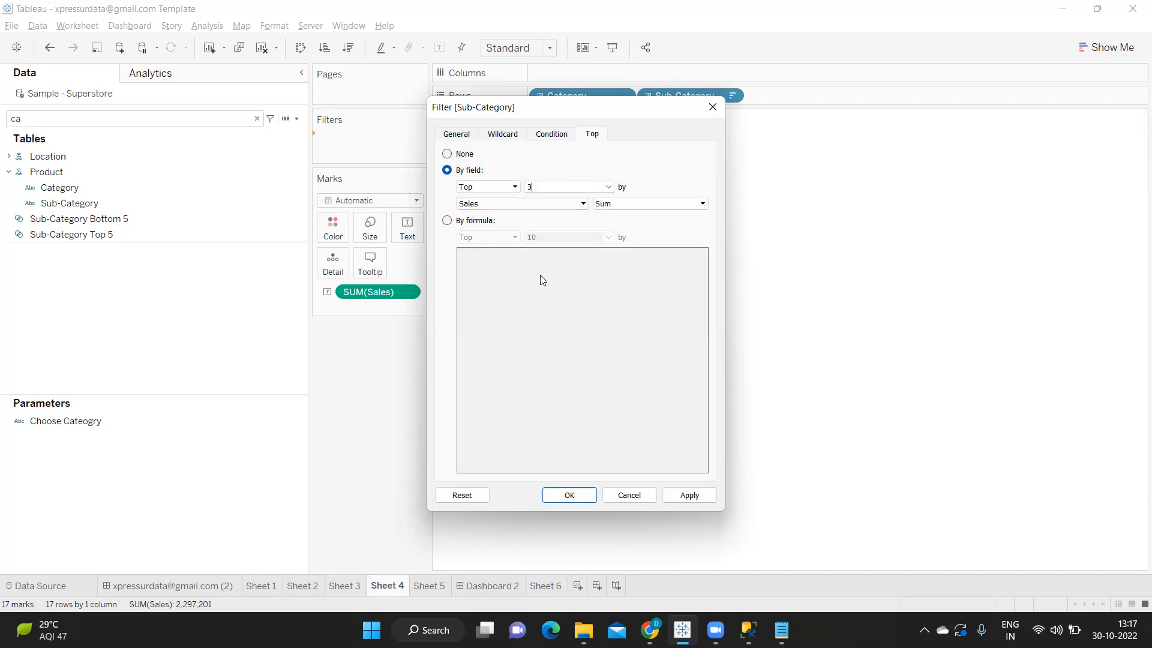
pyautogui.click(685, 498)
pyautogui.click(568, 495)
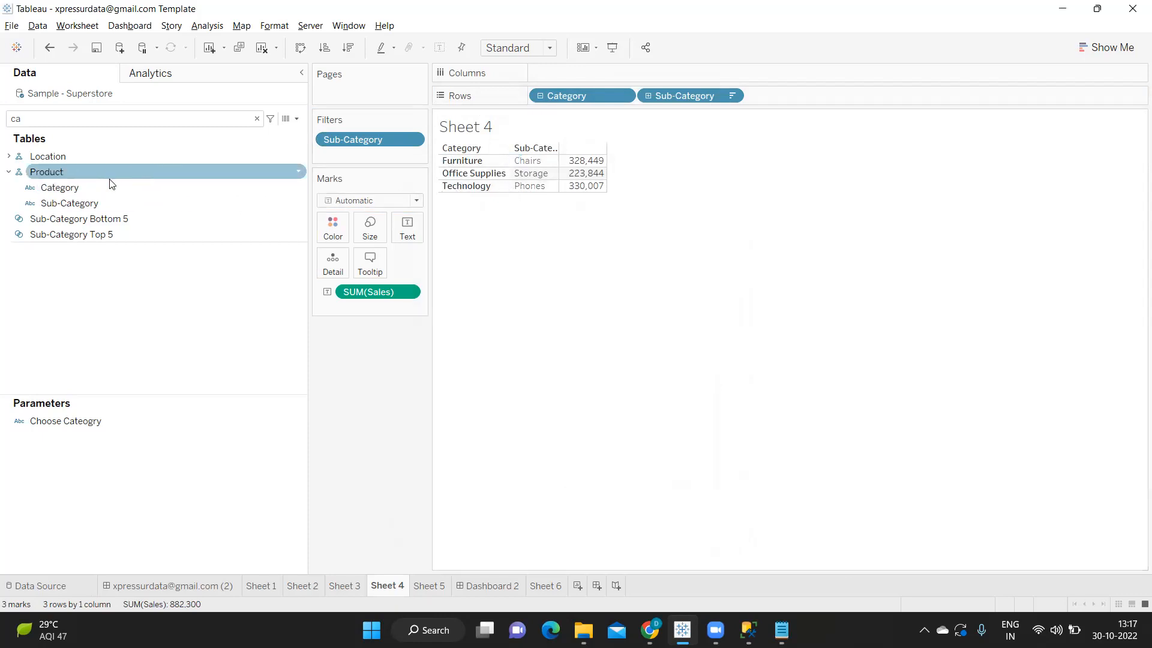
# Show a filter for Category and change it to a single-value list
pyautogui.click(137, 188)
pyautogui.click(298, 186)
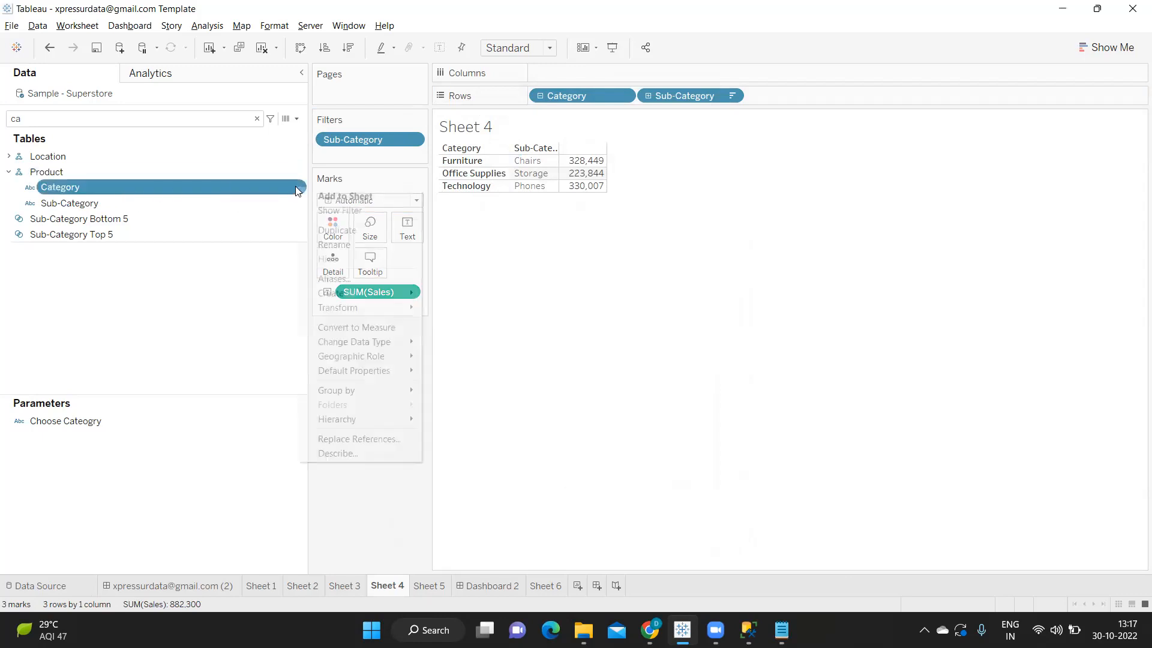
pyautogui.click(329, 212)
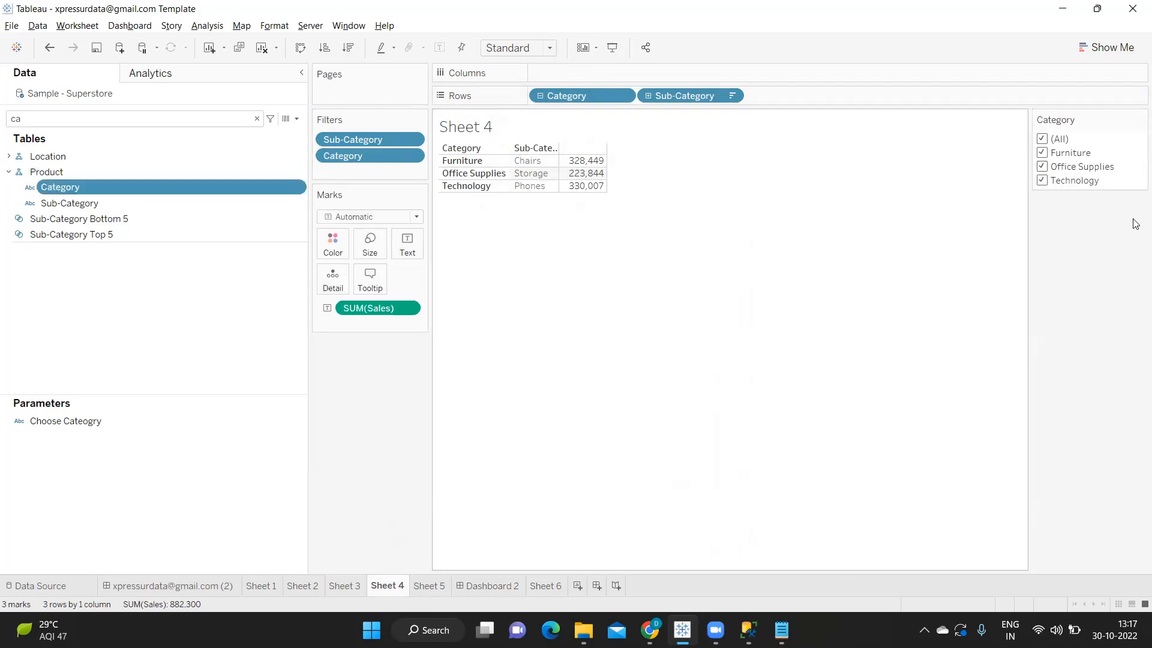
pyautogui.click(1137, 121)
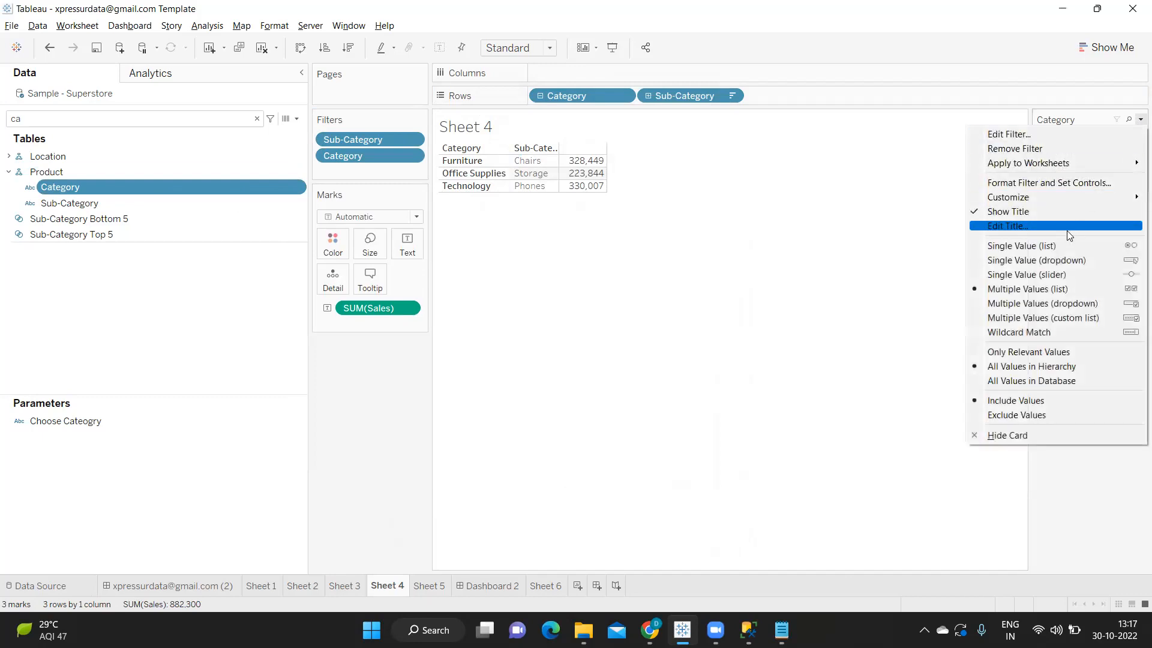
pyautogui.click(1056, 244)
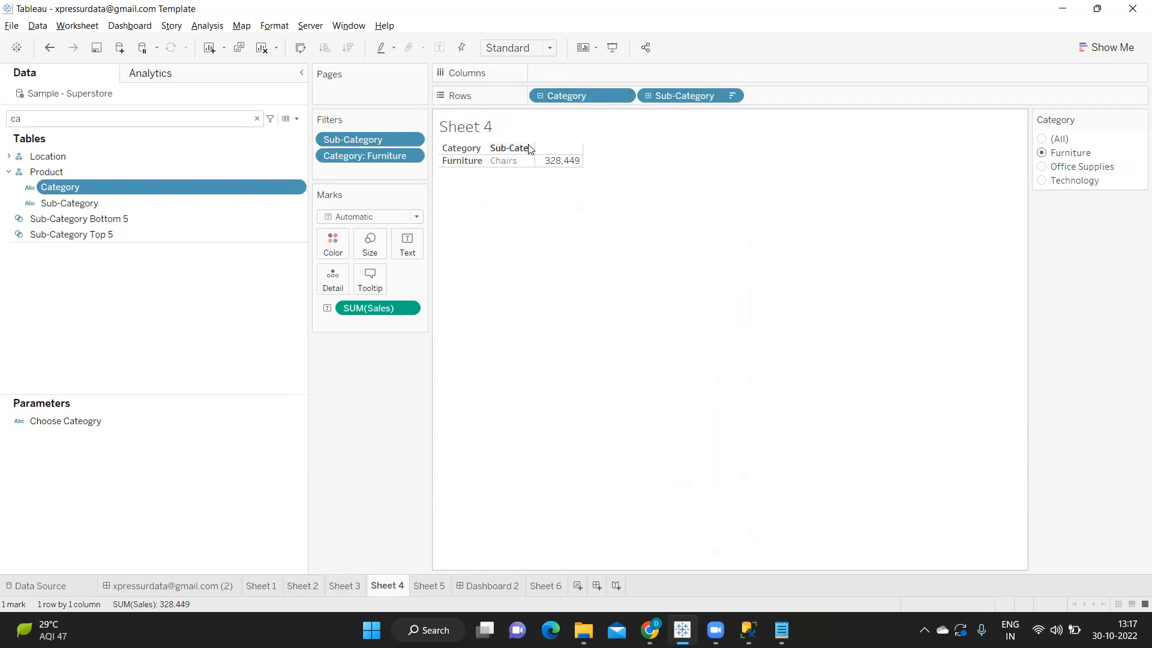
# Choose Office Supplies in the Category filter and add that filter to the context
pyautogui.click(1042, 167)
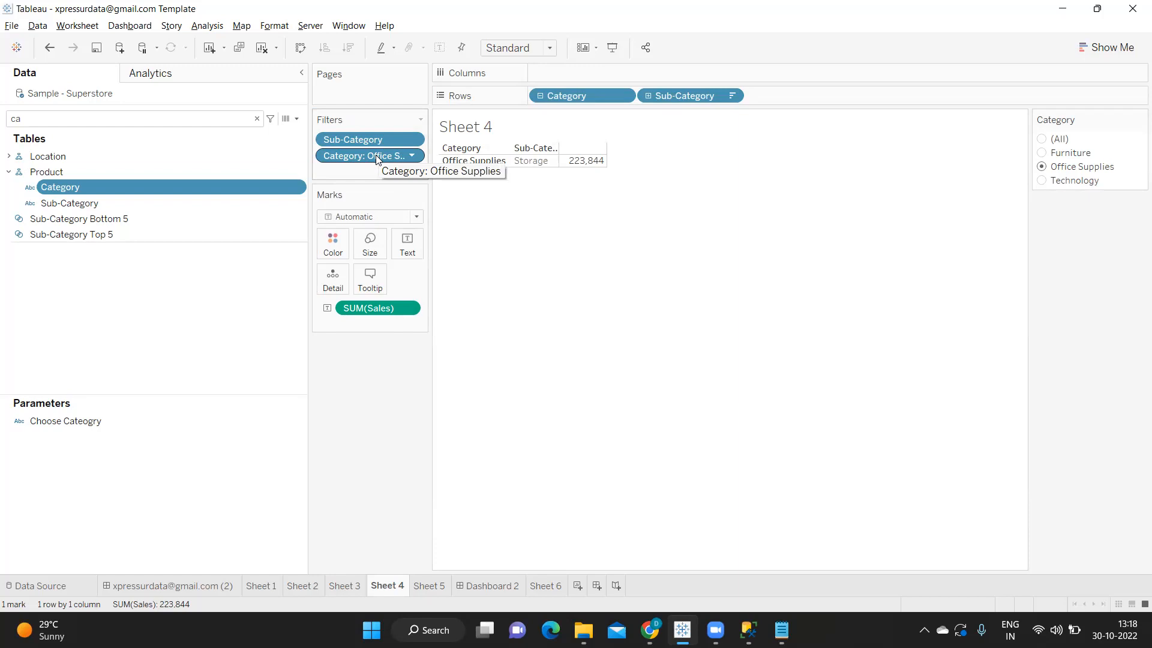
pyautogui.click(412, 156)
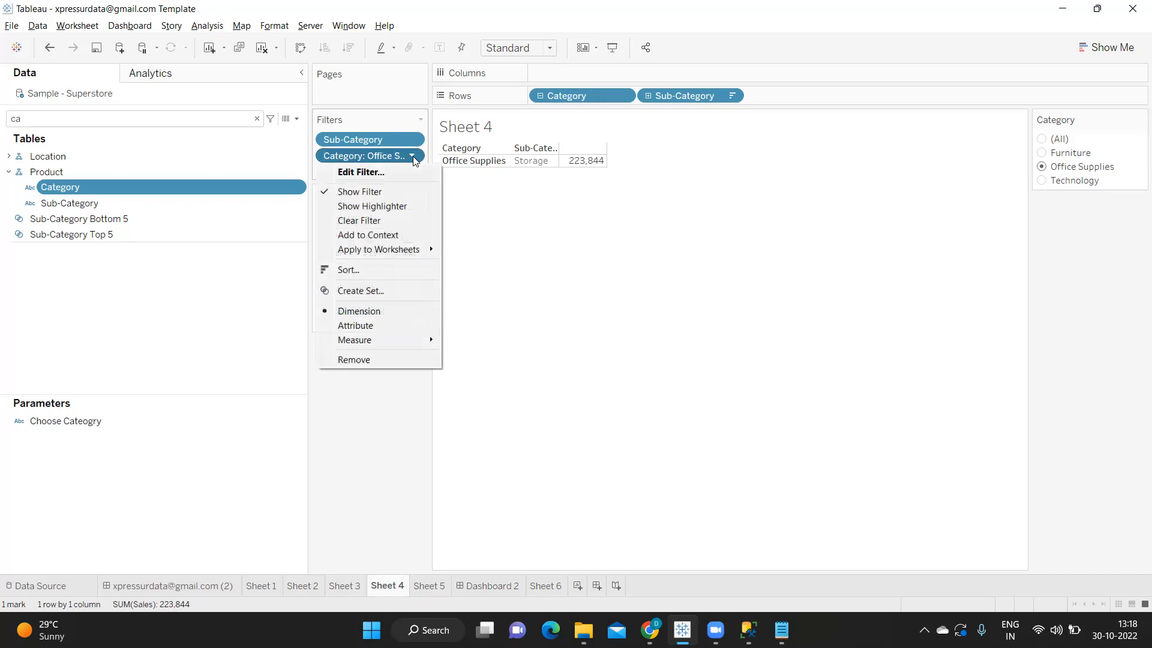
pyautogui.click(384, 236)
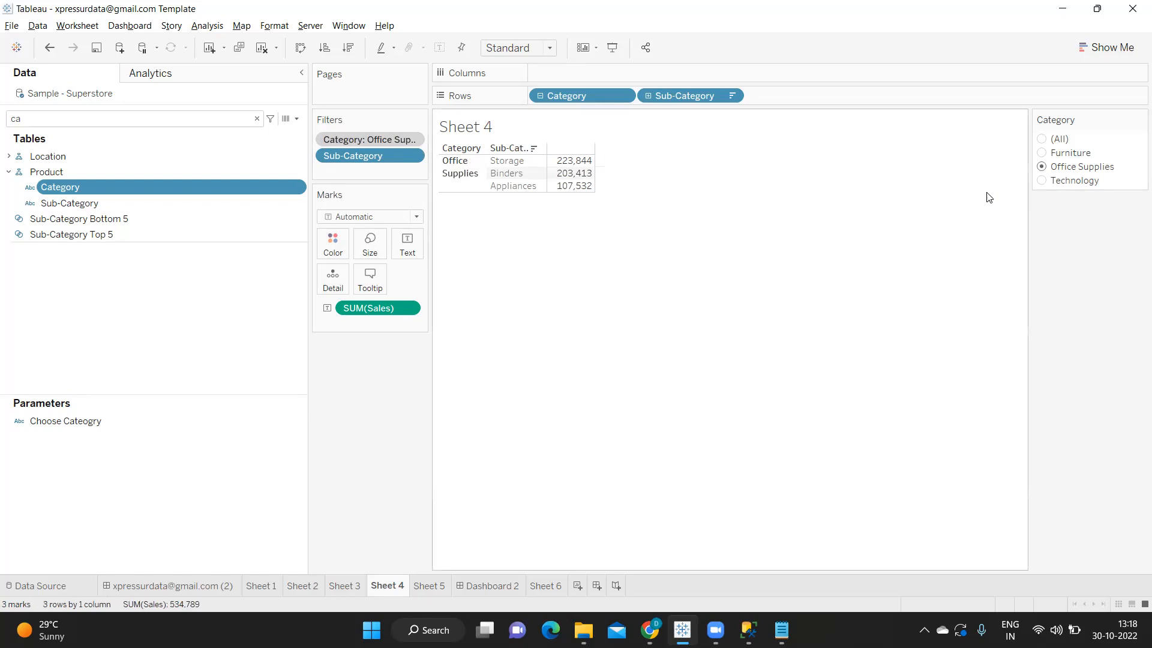
# Switch the Category filter through Technology, Office Supplies, Furniture, All and Furniture again to compare the top sub-categories
pyautogui.click(1042, 181)
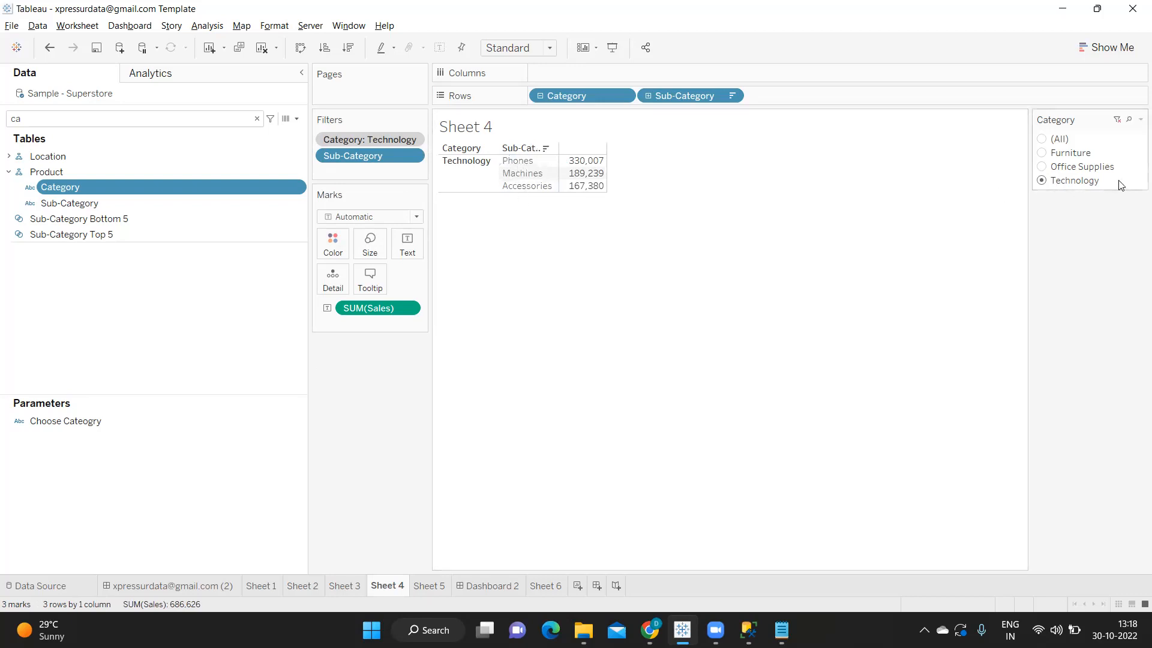
pyautogui.click(1042, 168)
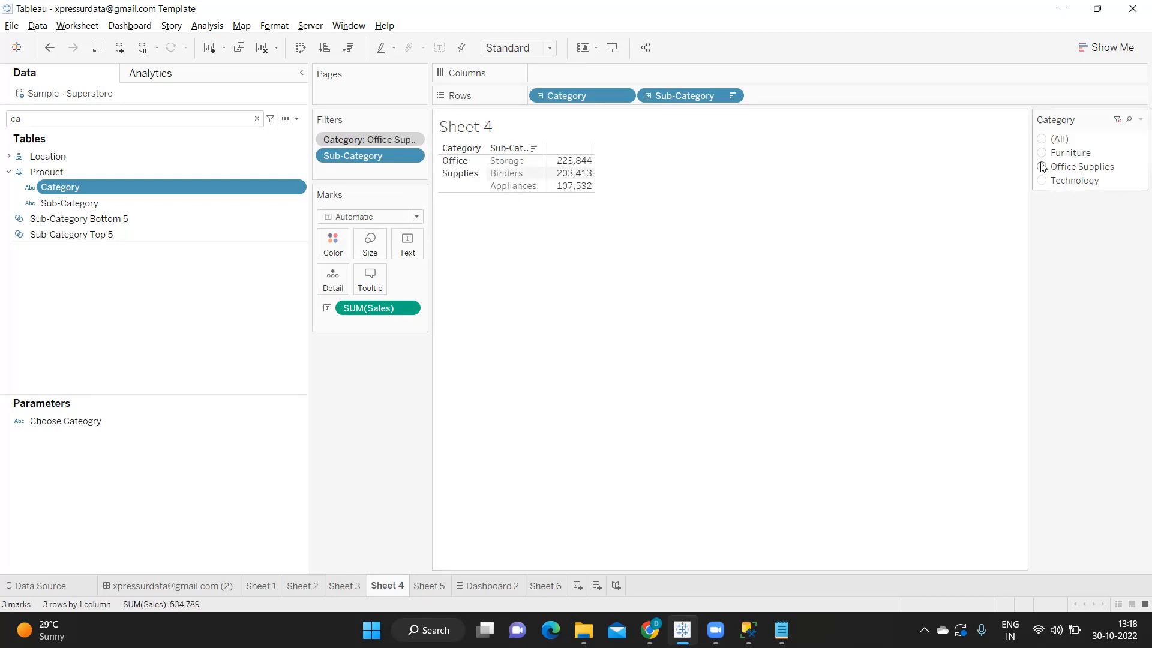
pyautogui.click(1042, 153)
pyautogui.click(1042, 139)
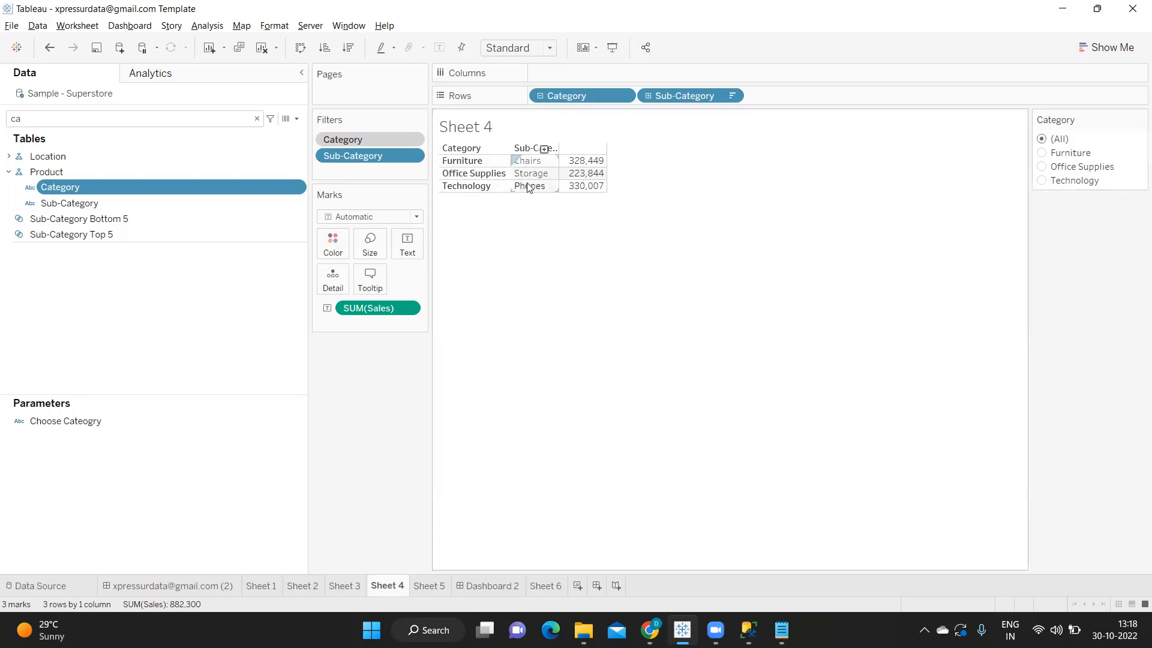
pyautogui.click(1042, 153)
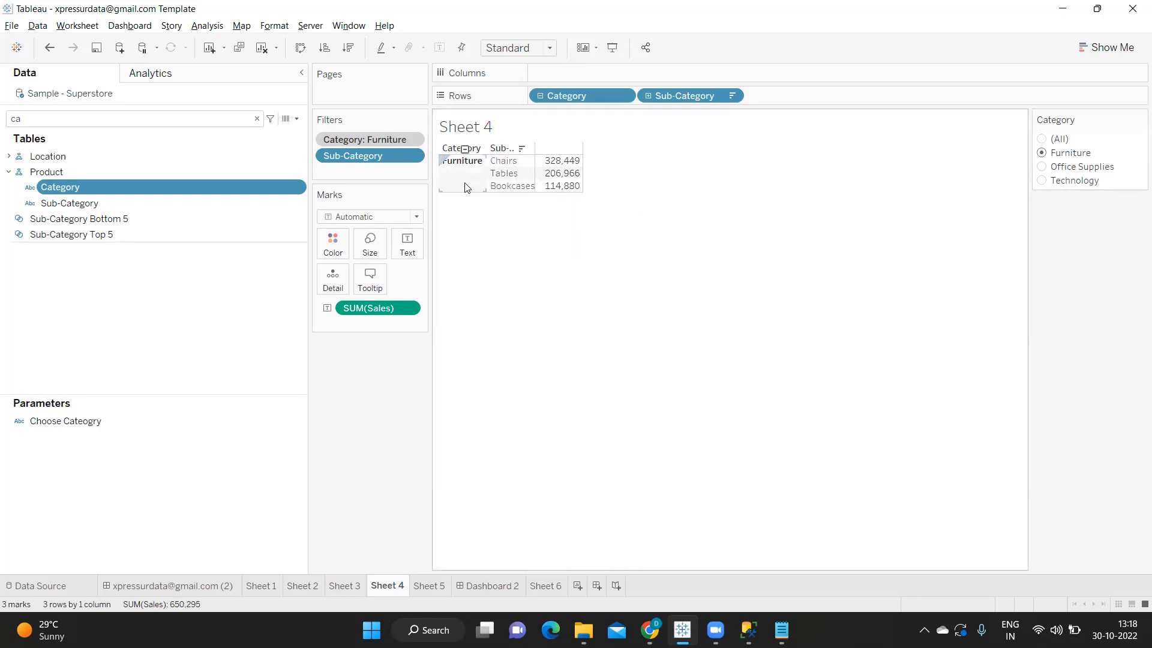
# Switch to the Notepad notes and add the line "Context Filters" below the Country line
pyautogui.moveTo(780, 629)
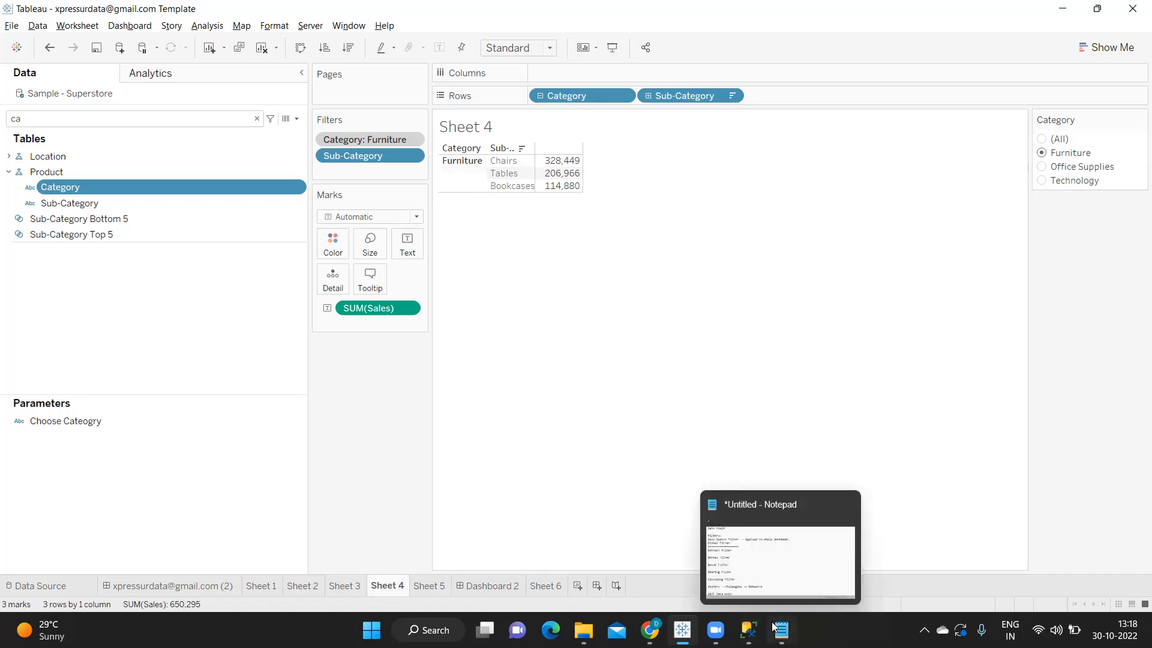
pyautogui.click(742, 532)
pyautogui.scroll(-1, 420, 471)
pyautogui.click(466, 467)
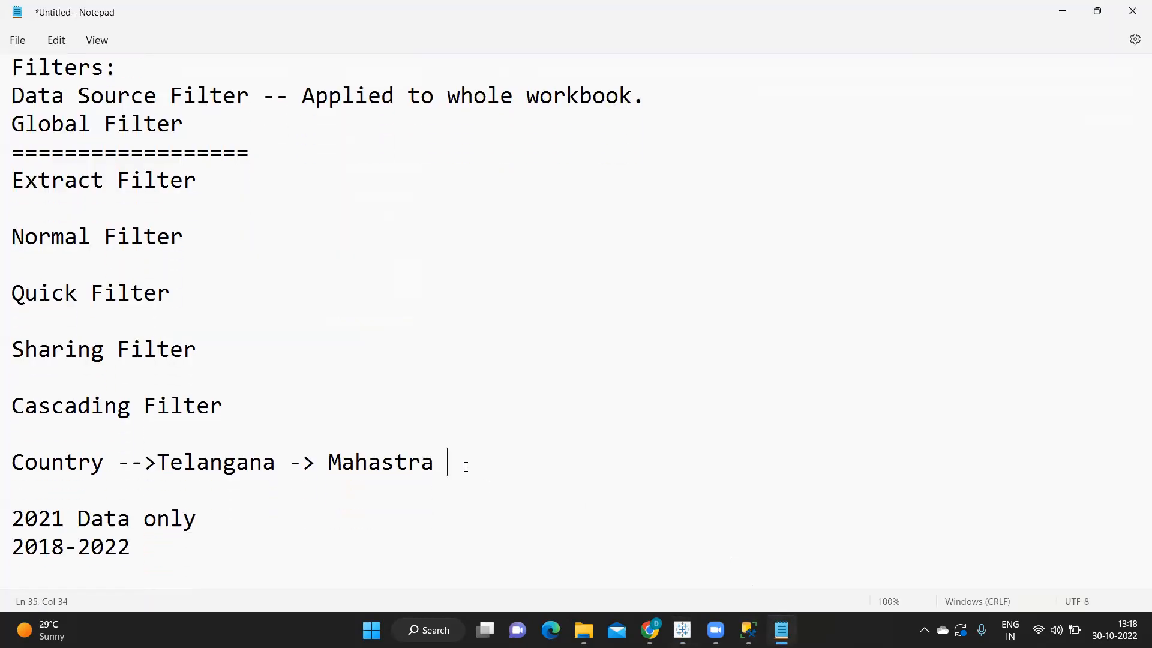
pyautogui.press('Return')
pyautogui.press('Return')
pyautogui.write('Context Filters')
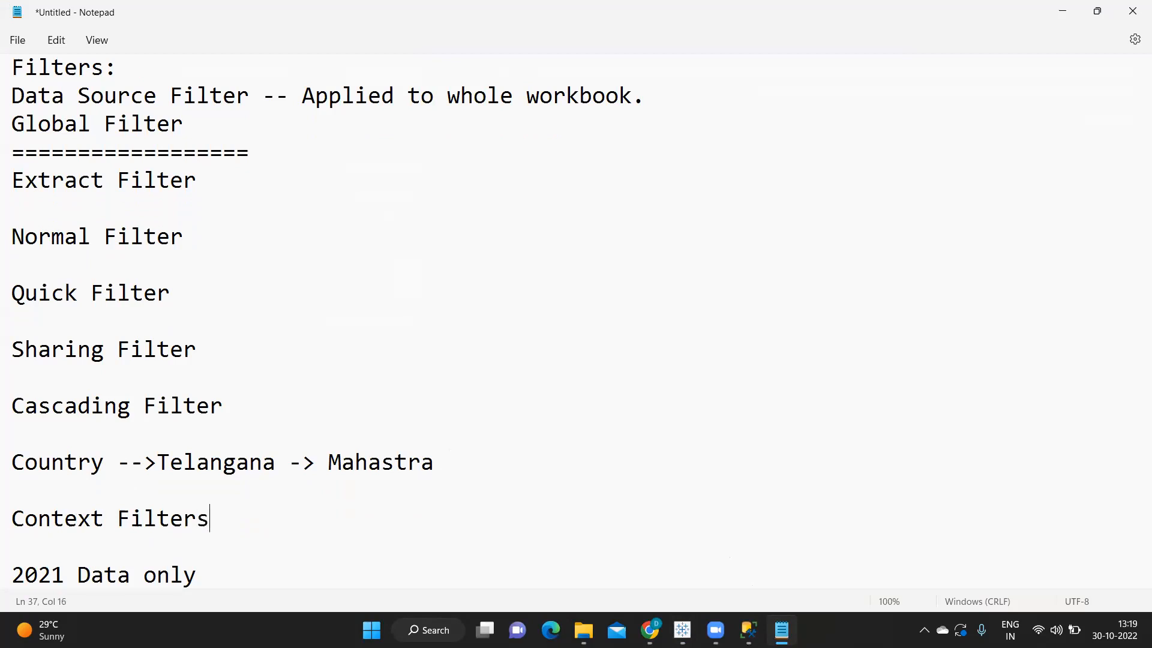
pyautogui.press('Return')
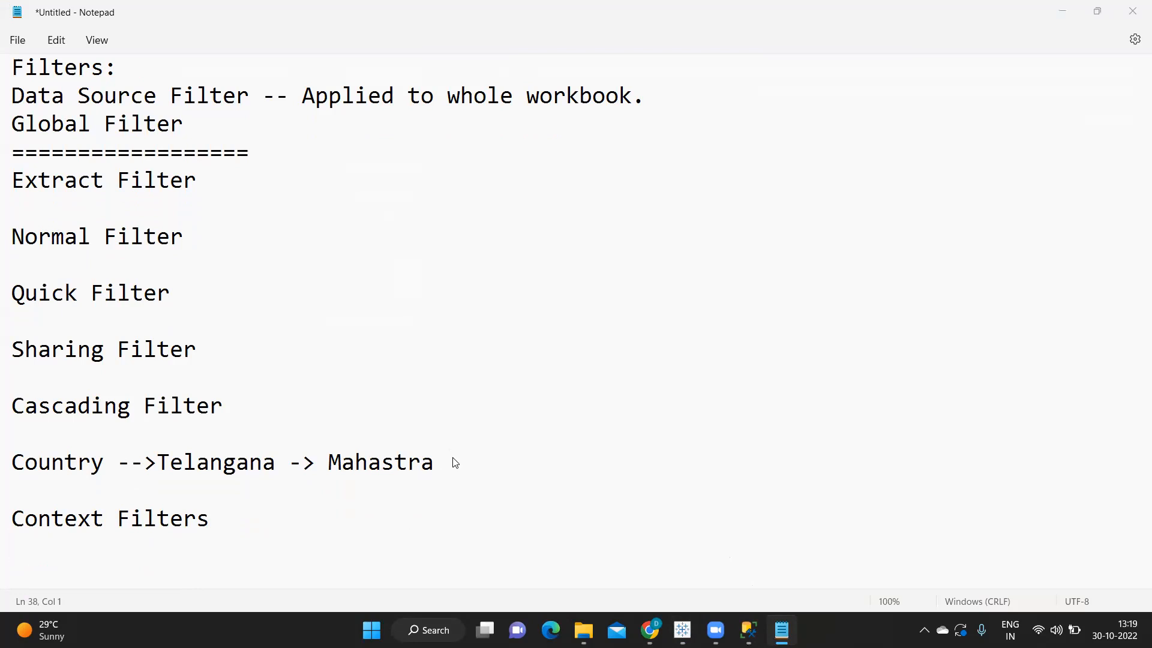
# Return to Tableau and remove the Category and Sub-Category filters from Sheet 4
pyautogui.hotkey('alt', 'Tab')
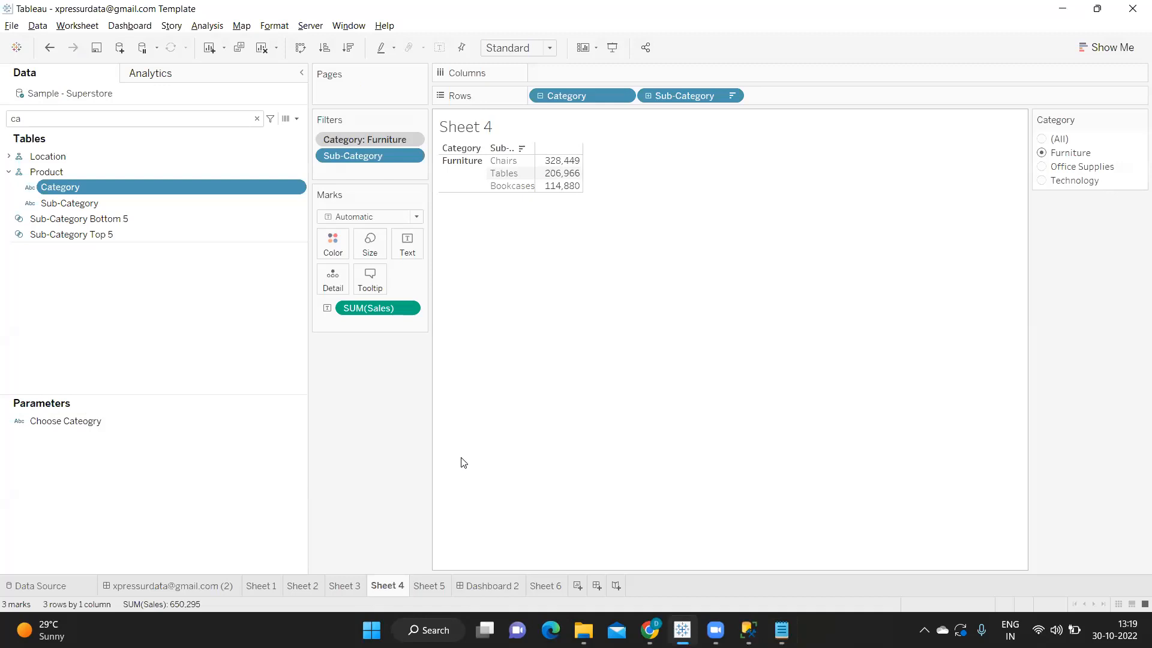
pyautogui.moveTo(378, 141); pyautogui.dragTo(617, 342)
pyautogui.moveTo(348, 137); pyautogui.dragTo(720, 339)
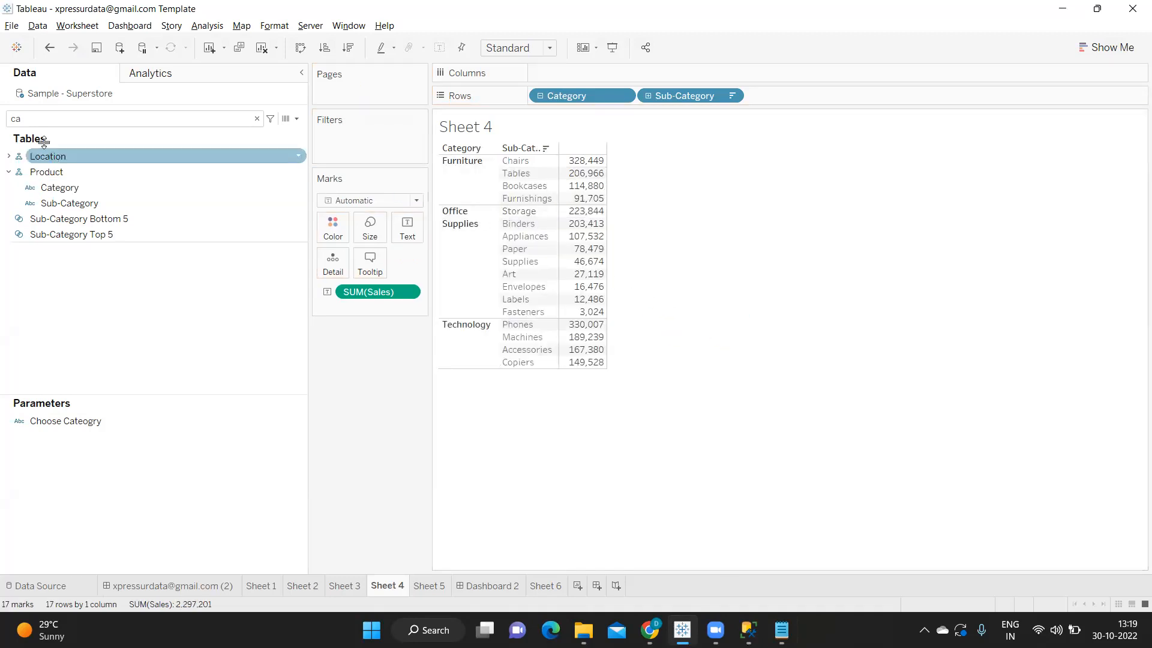
# Search the data fields for "sa" and add Sales to Columns to build a bar chart on Sheet 4
pyautogui.click(57, 115)
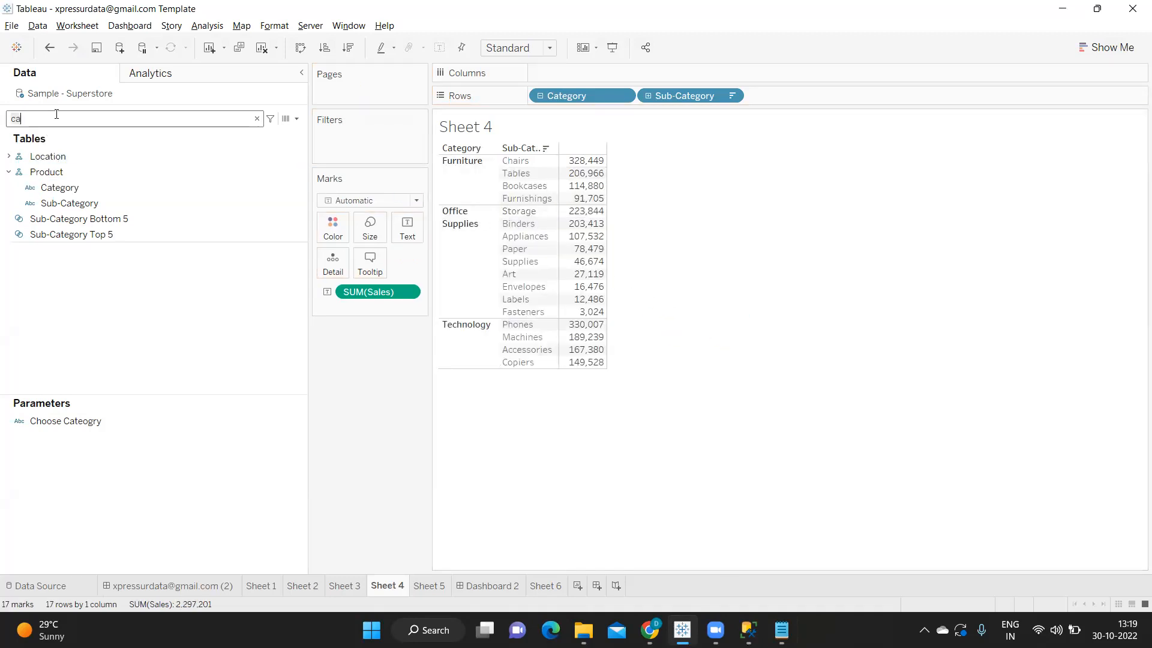
pyautogui.press('BackSpace')
pyautogui.press('BackSpace')
pyautogui.write('sa')
pyautogui.moveTo(34, 182); pyautogui.dragTo(532, 78)
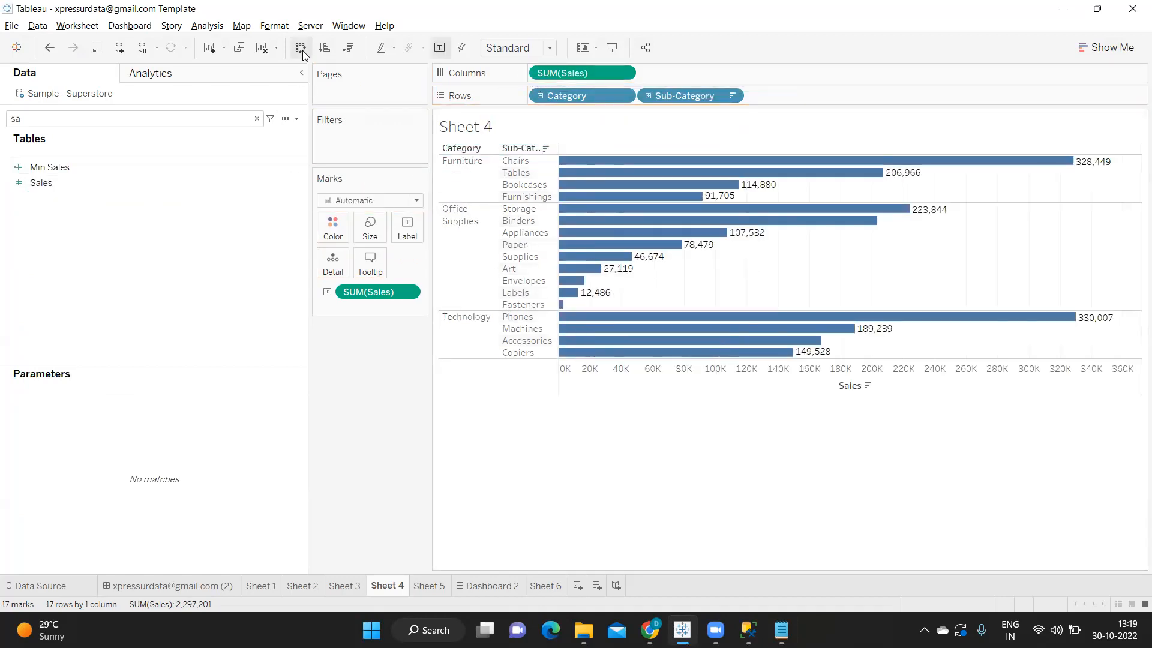
# Swap the chart's rows and columns and fit it to Entire View
pyautogui.click(301, 48)
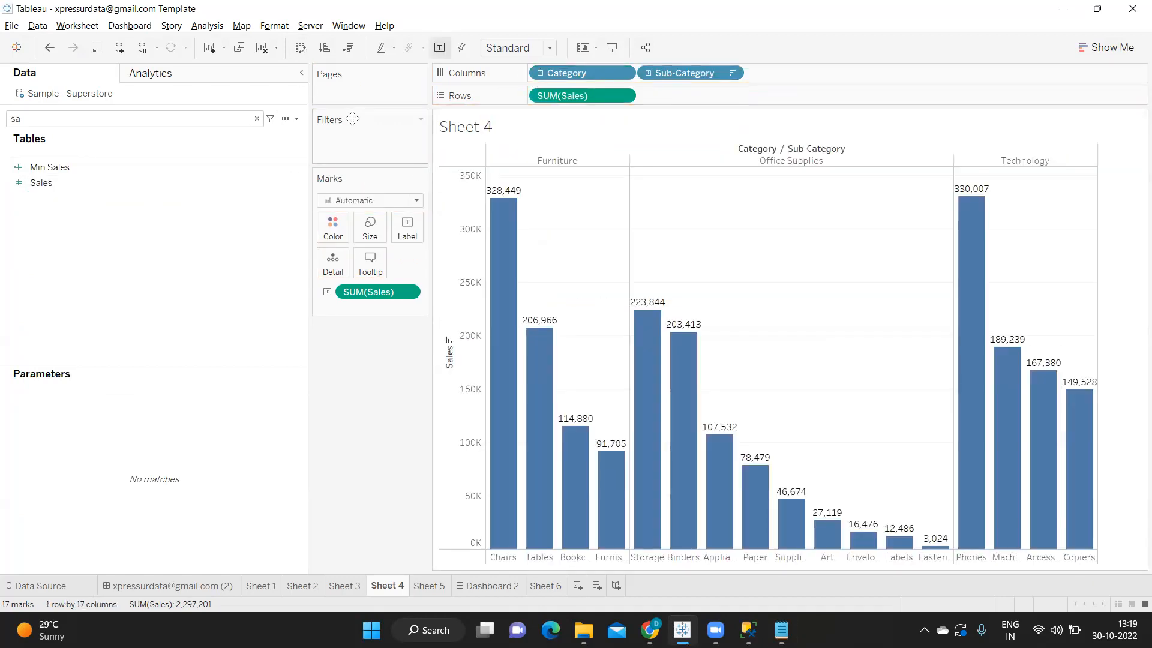
pyautogui.click(506, 49)
pyautogui.click(521, 103)
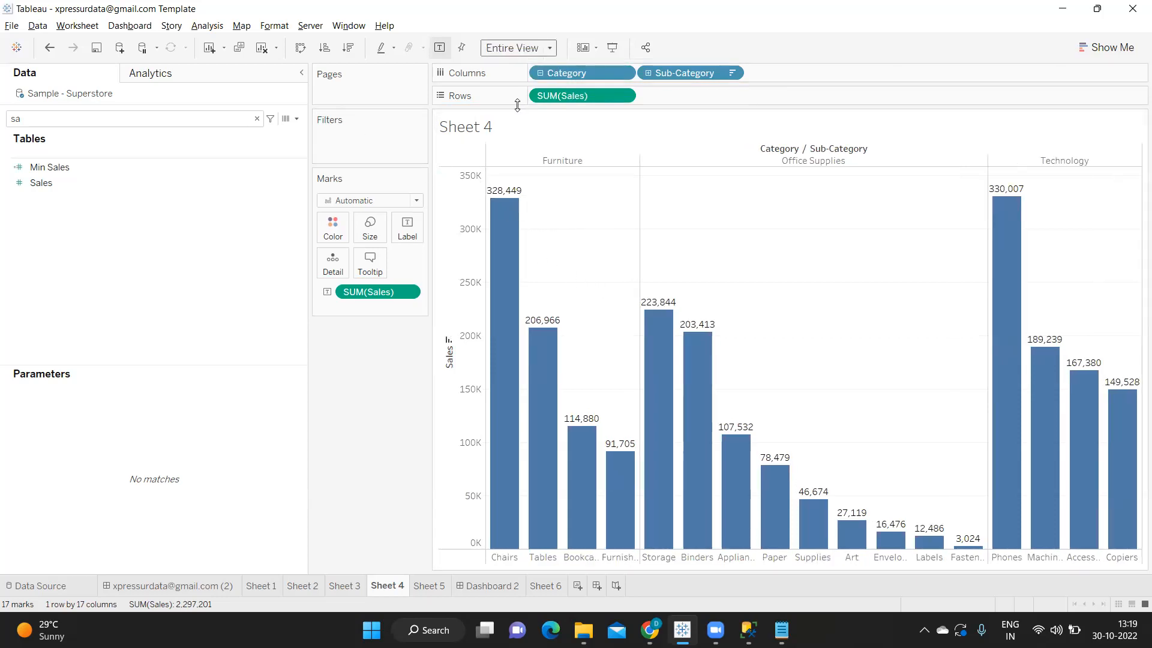
# Exclude the Fasteners bar under Office Supplies from the chart
pyautogui.click(969, 547)
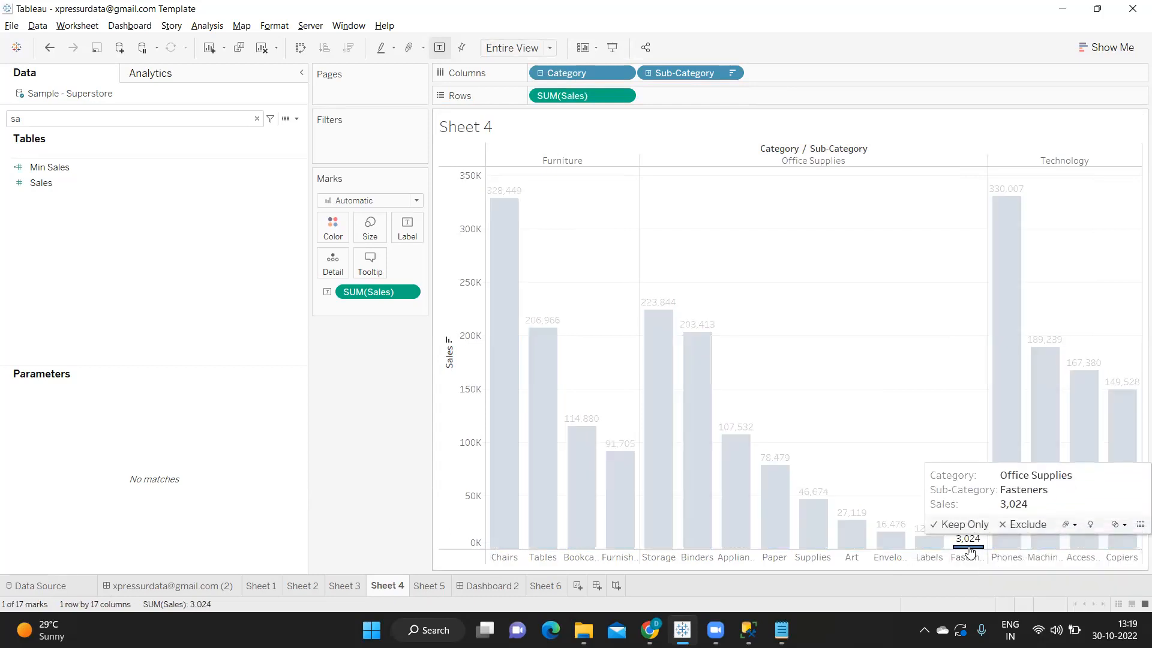
pyautogui.rightClick(971, 547)
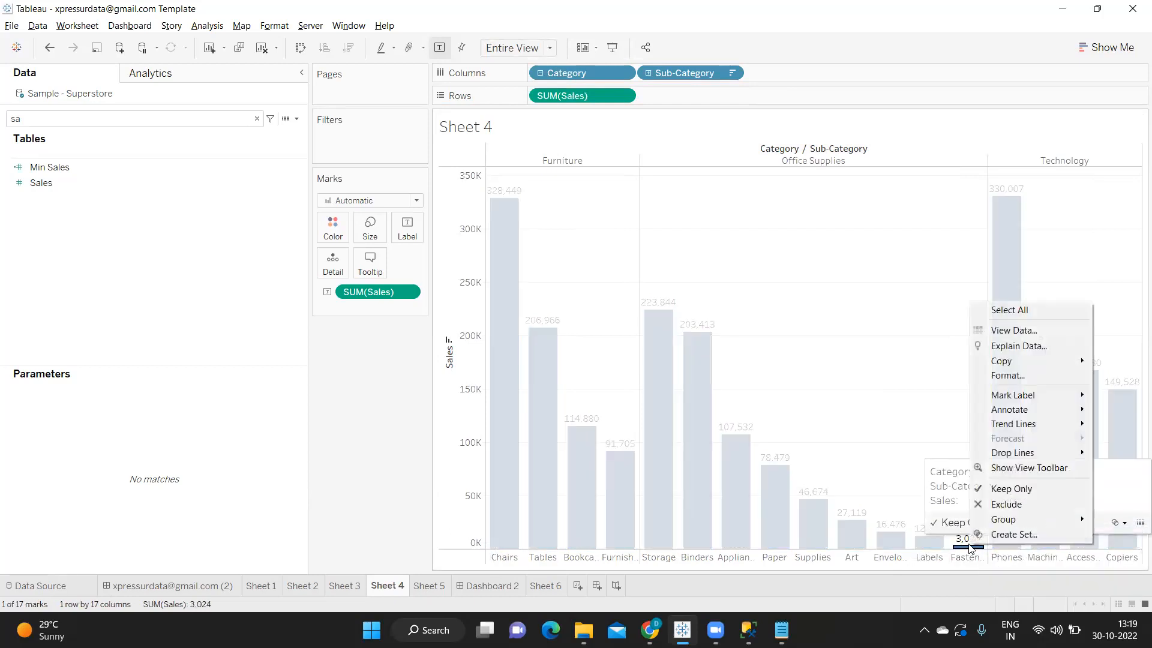
pyautogui.click(994, 505)
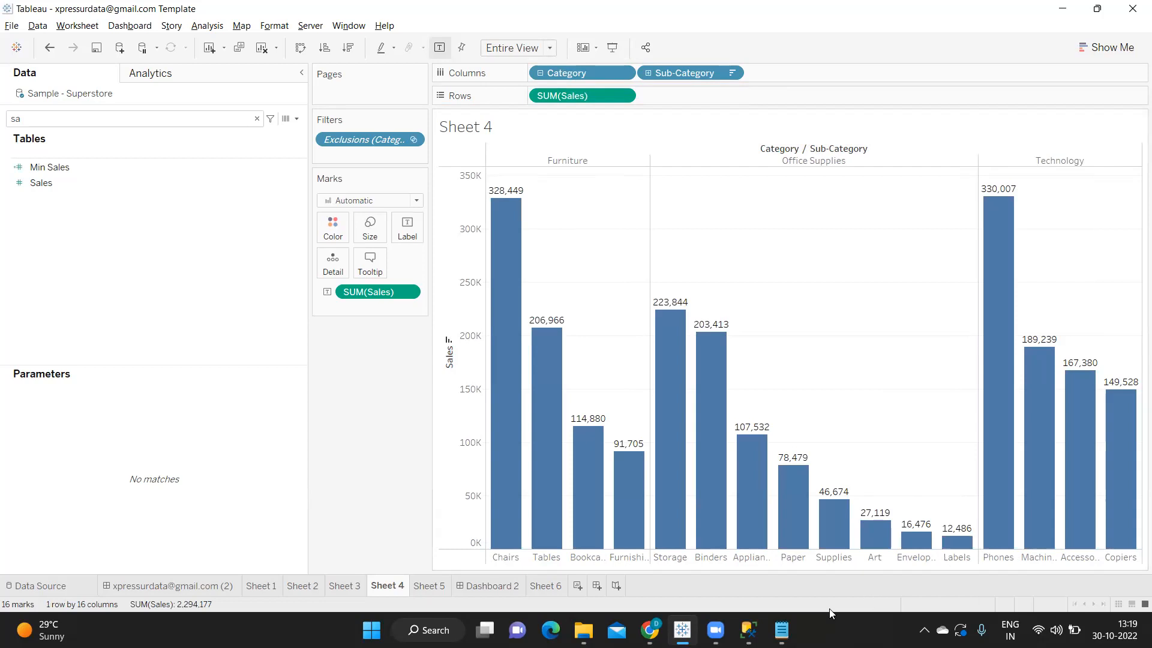
# Exclude the Furniture category from the chart through its header
pyautogui.click(574, 161)
pyautogui.rightClick(573, 161)
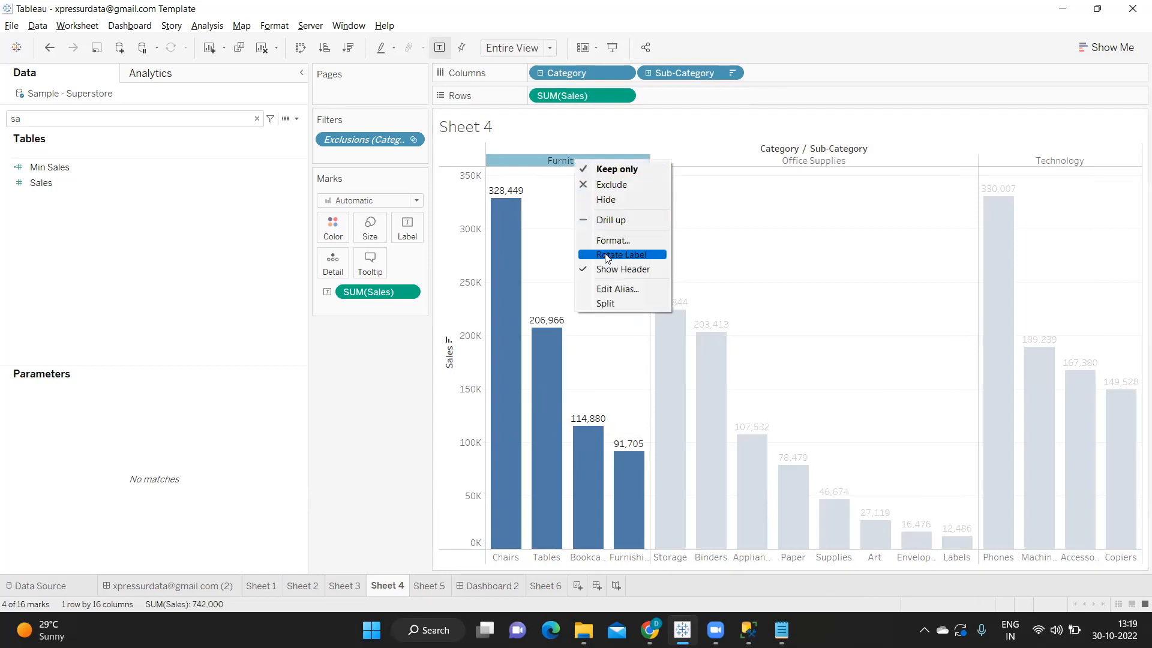
pyautogui.click(612, 184)
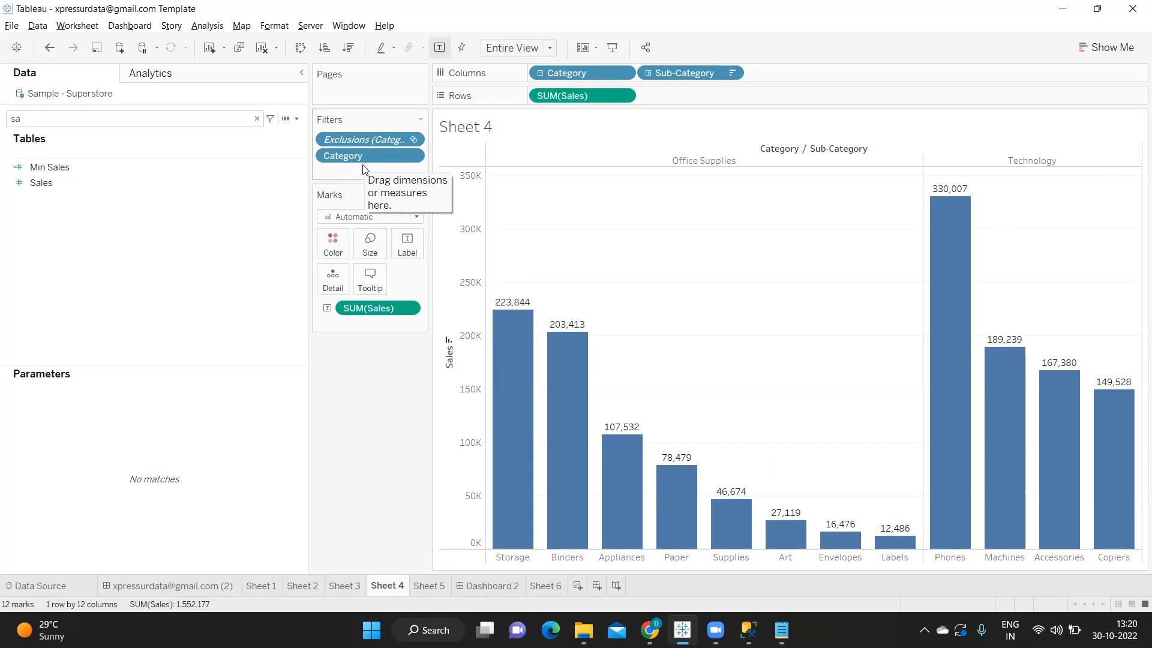
# Switch to the Notepad notes listing the filter types
pyautogui.hotkey('alt', 'Tab')
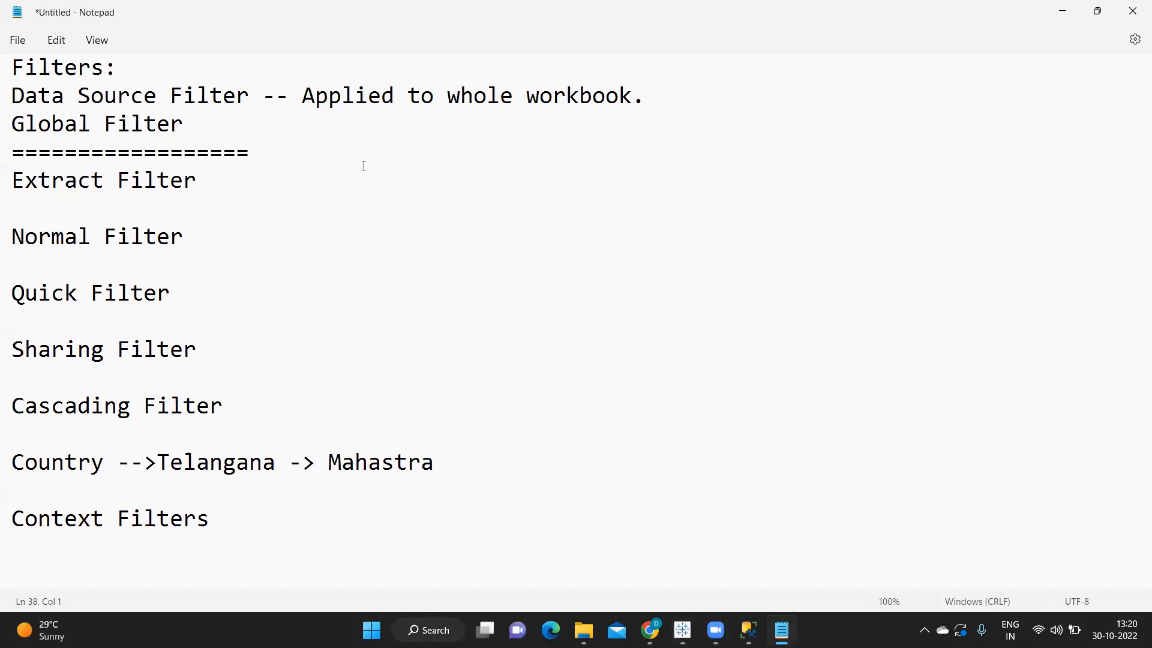